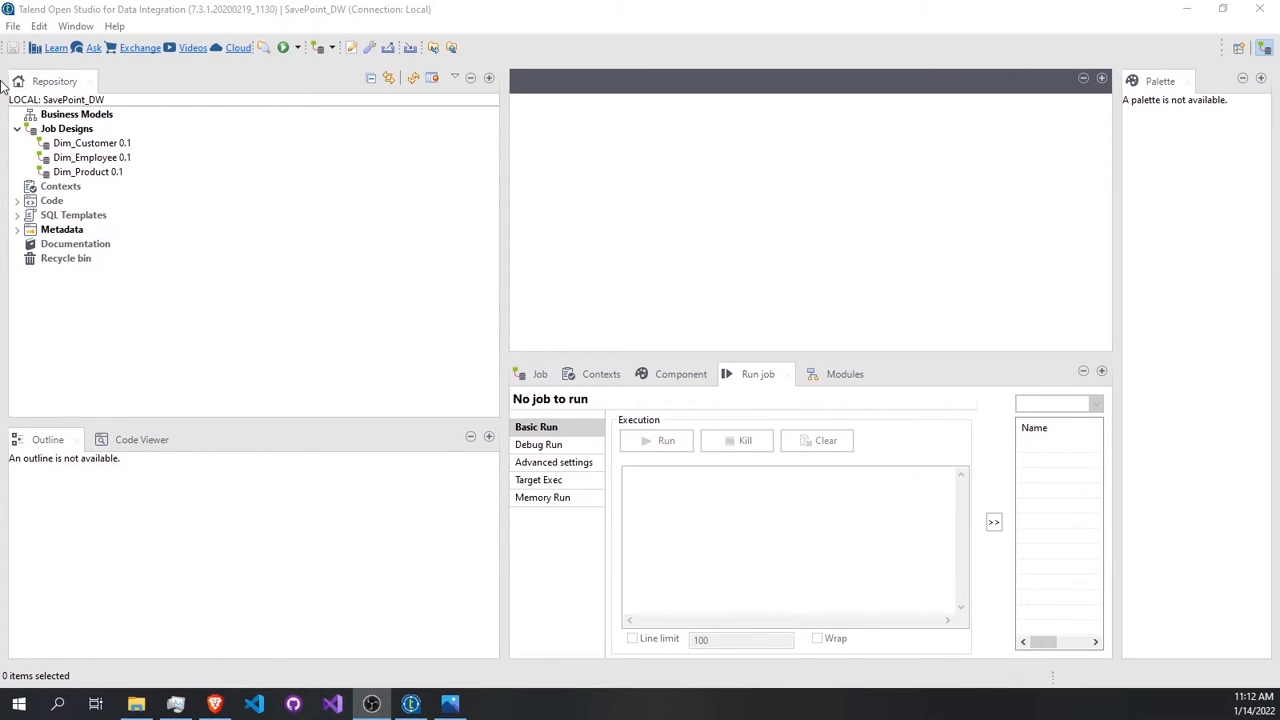
Create a new job named Dim_Time under Job Designs.
{"action": "right_click", "coordinate": [84, 132]}
{"action": "left_click", "coordinate": [142, 137]}
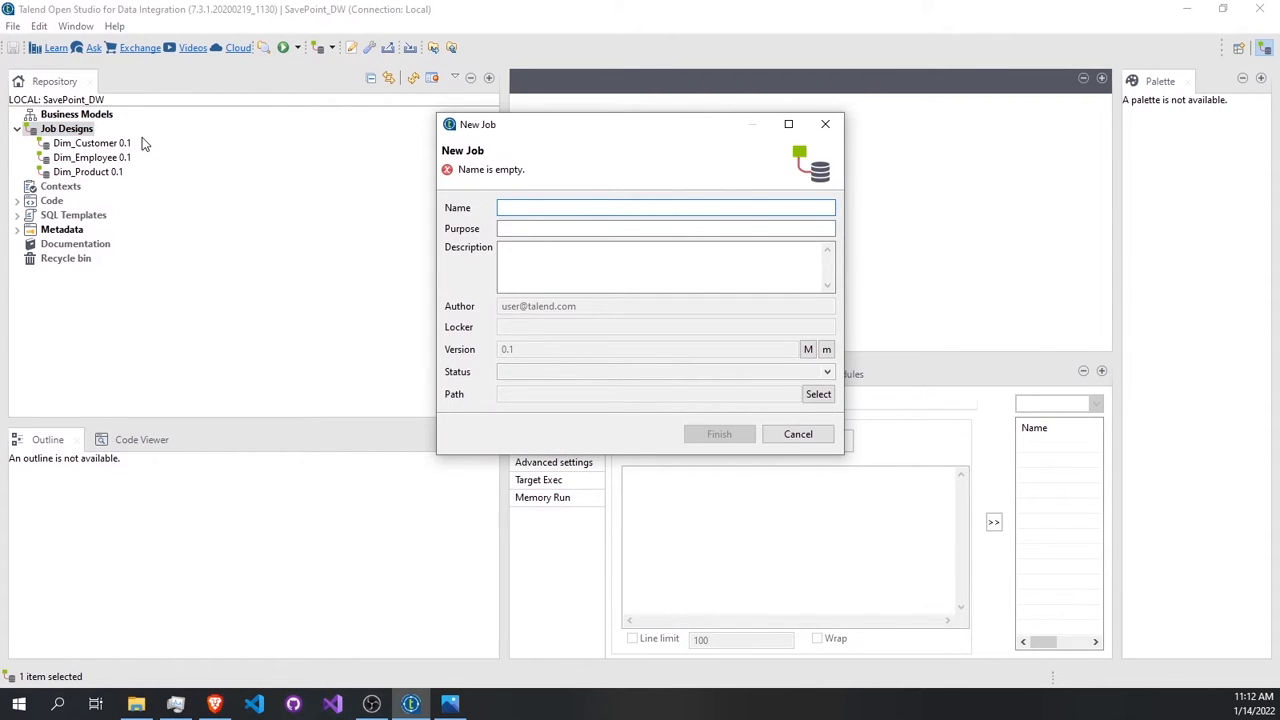
{"action": "type", "text": "Dim Time"}
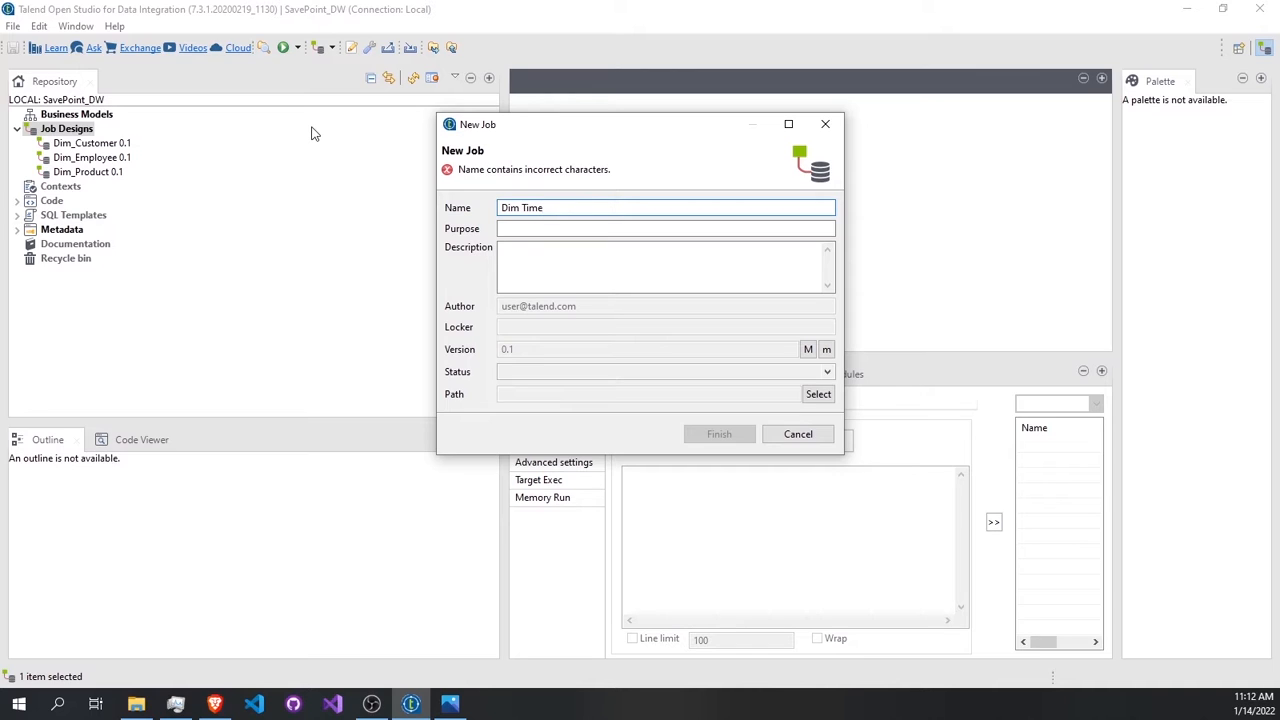
{"action": "left_click", "coordinate": [524, 208]}
{"action": "key", "text": "BackSpace"}
{"action": "type", "text": "_"}
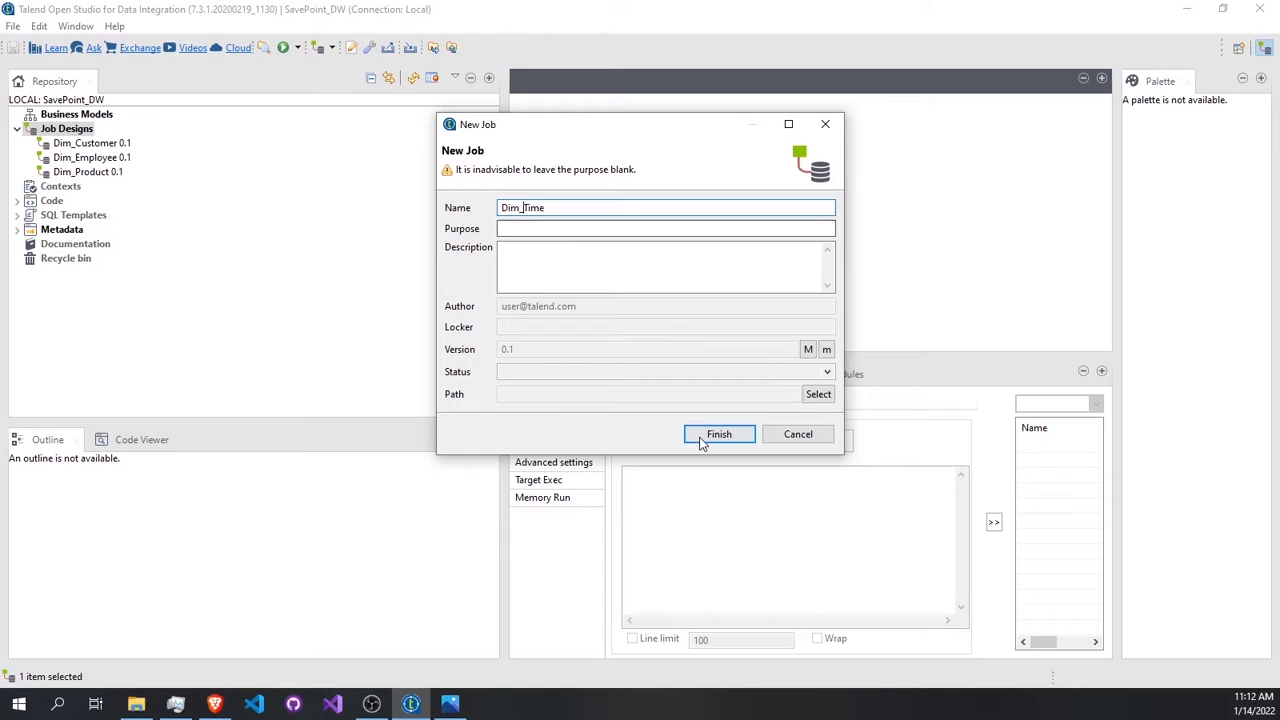
{"action": "left_click", "coordinate": [706, 441]}
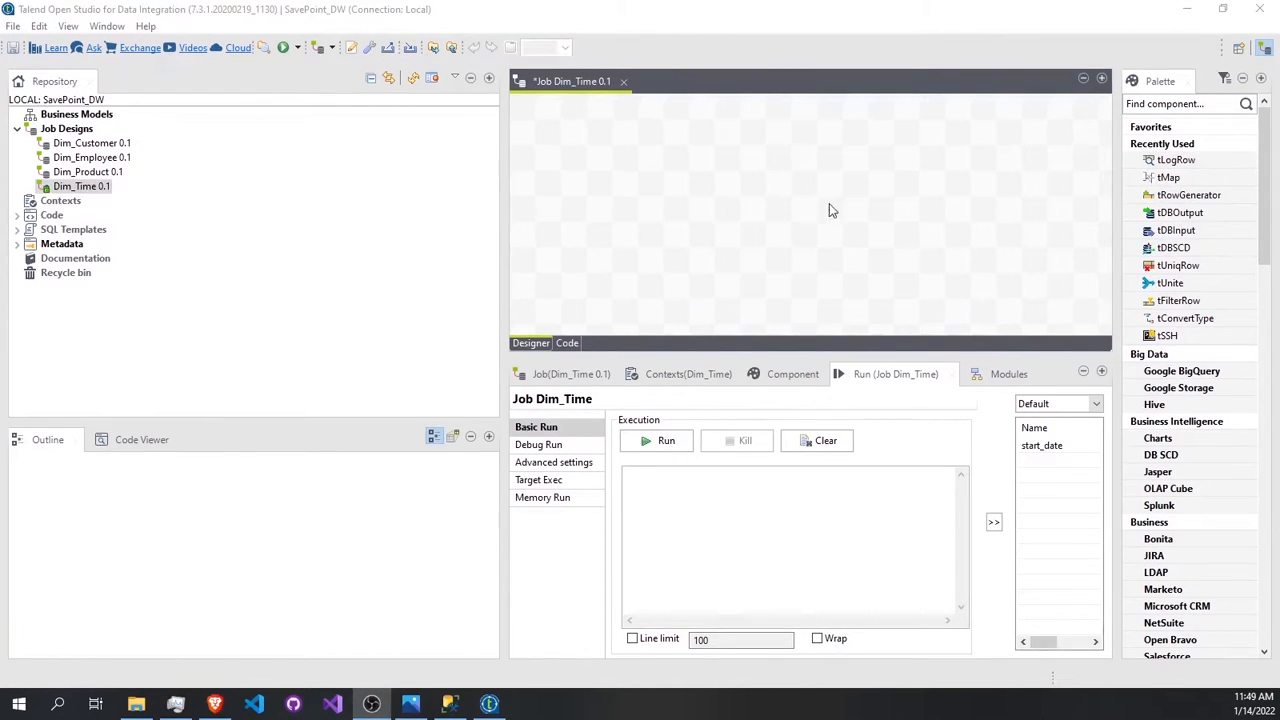
Add a tRowGenerator component to the left part of the Dim_Time job canvas.
{"action": "left_click", "coordinate": [636, 192]}
{"action": "type", "text": "tg"}
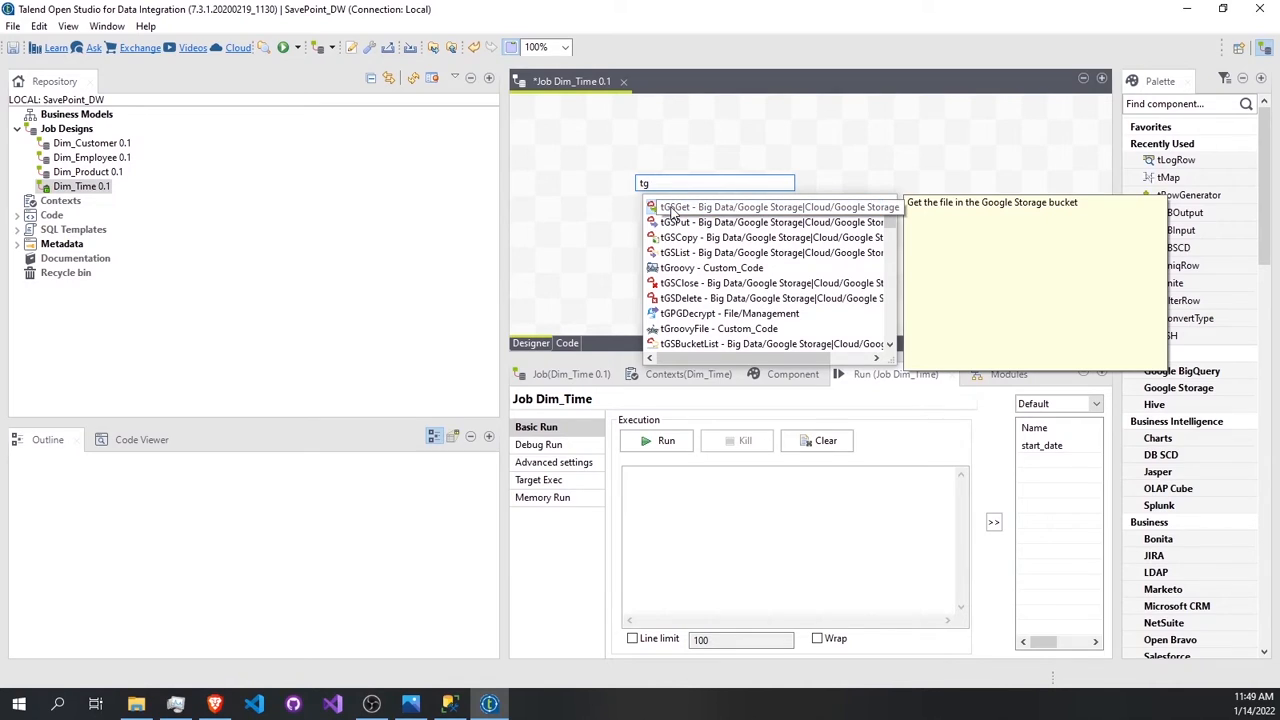
{"action": "key", "text": "BackSpace"}
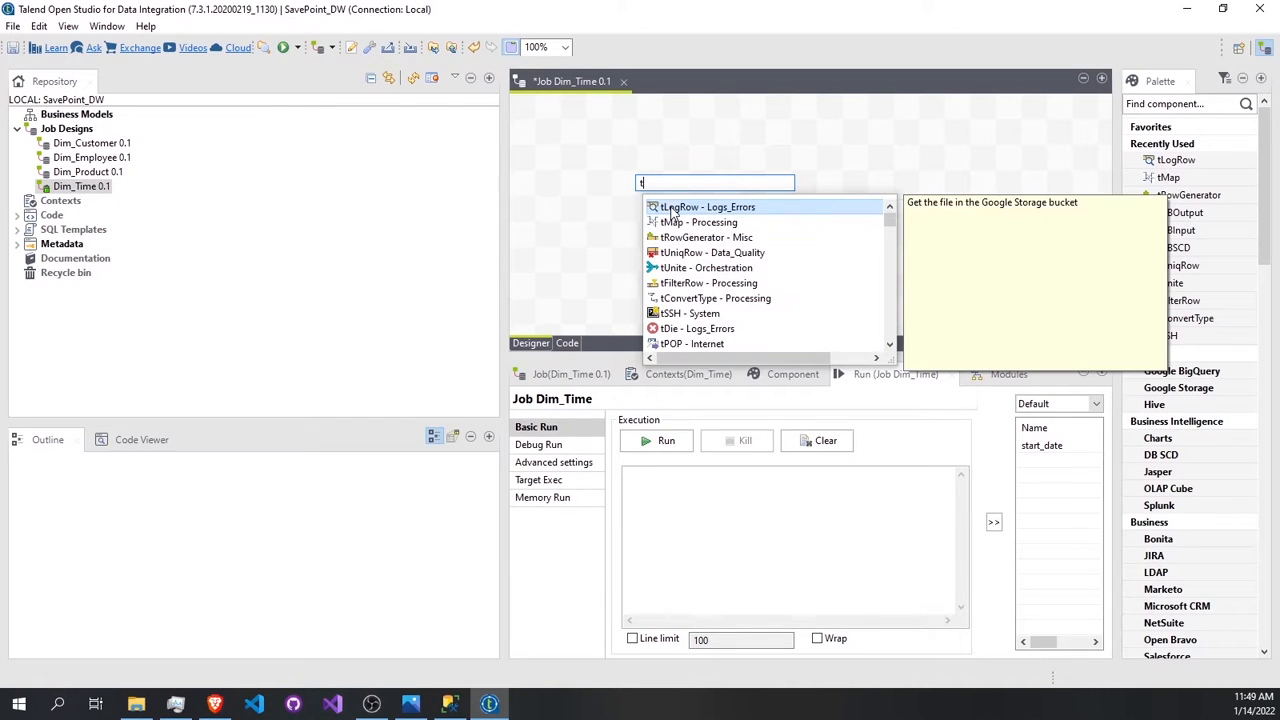
{"action": "double_click", "coordinate": [706, 238]}
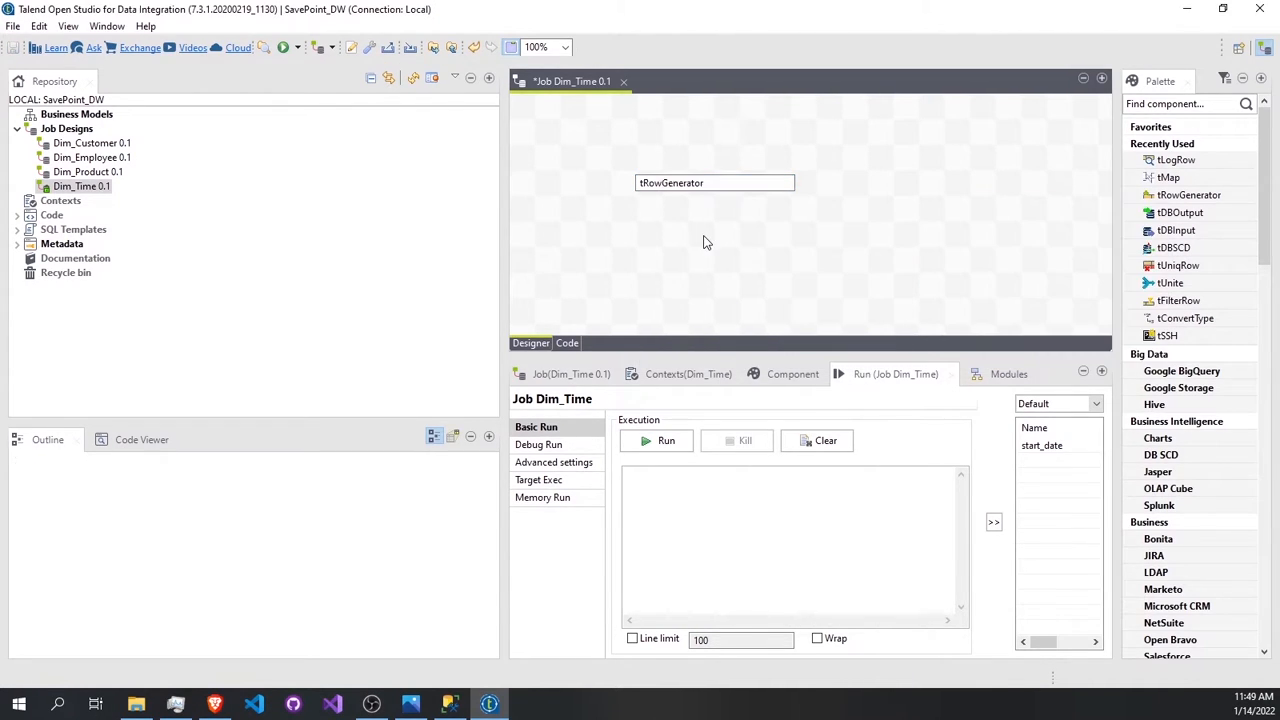
{"action": "left_click_drag", "start_coordinate": [626, 190], "coordinate": [600, 215]}
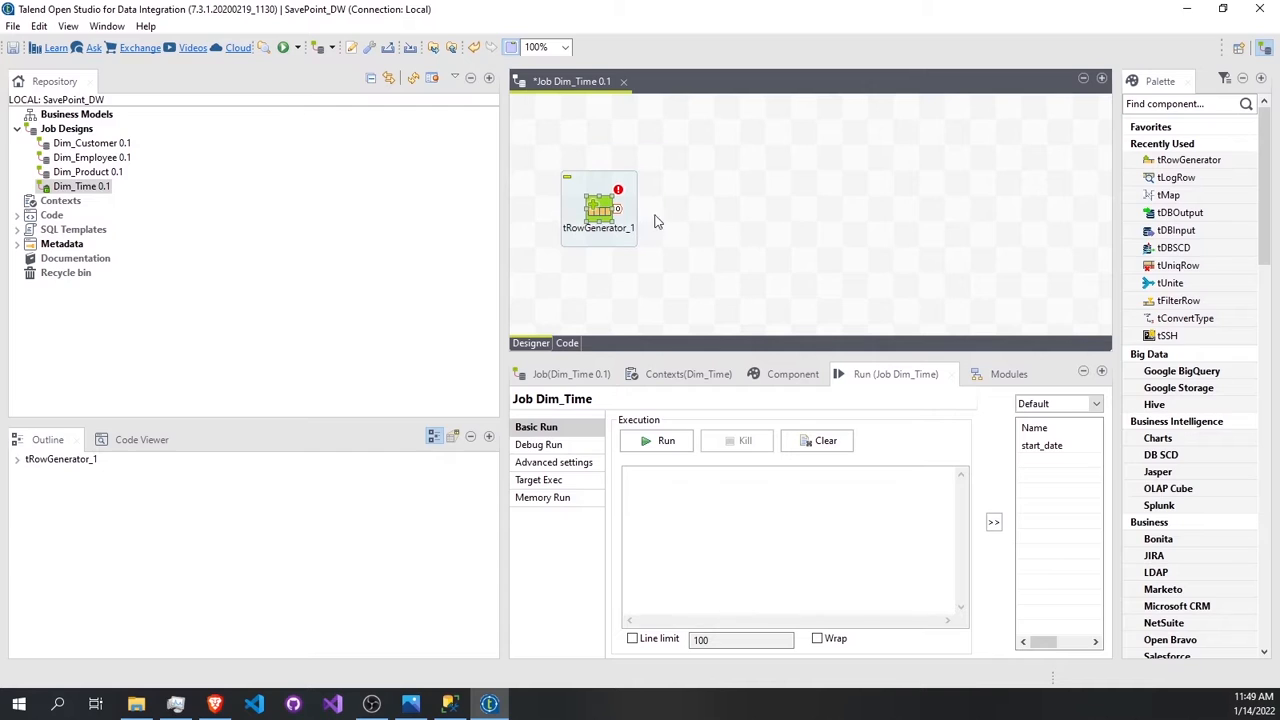
Add a column named Date with type Date to the tRowGenerator schema.
{"action": "double_click", "coordinate": [606, 214]}
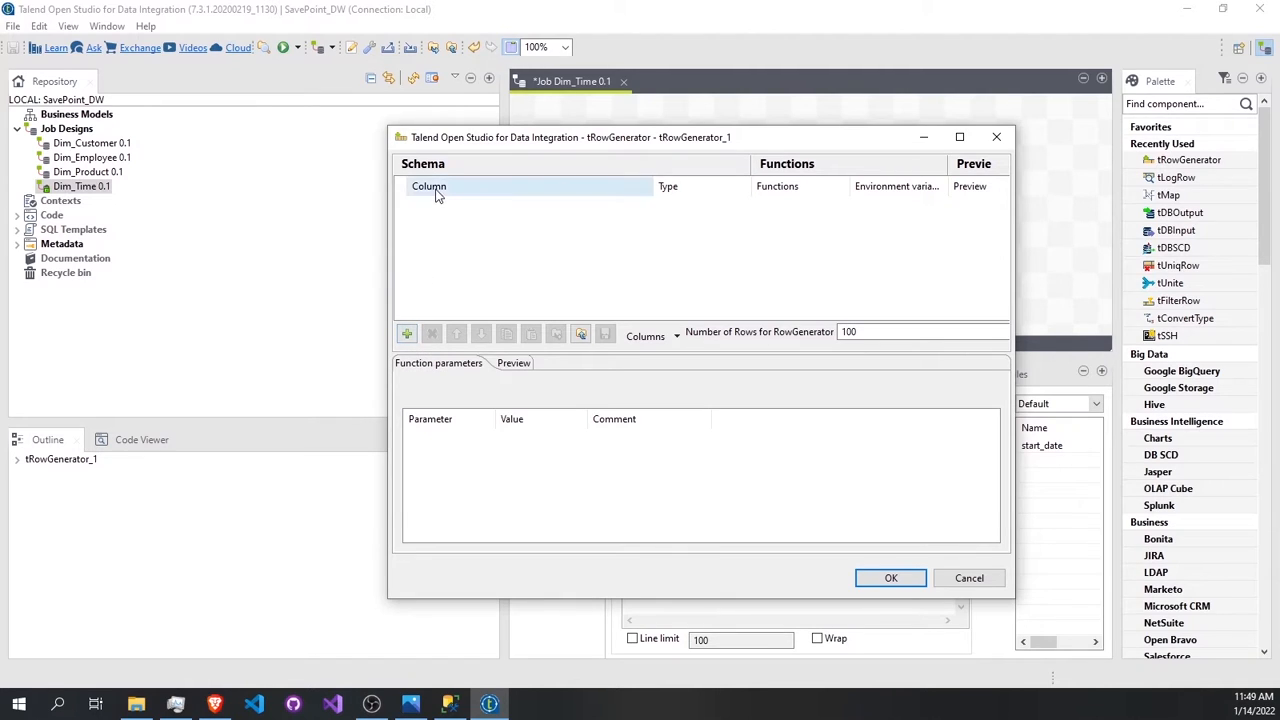
{"action": "left_click", "coordinate": [407, 334]}
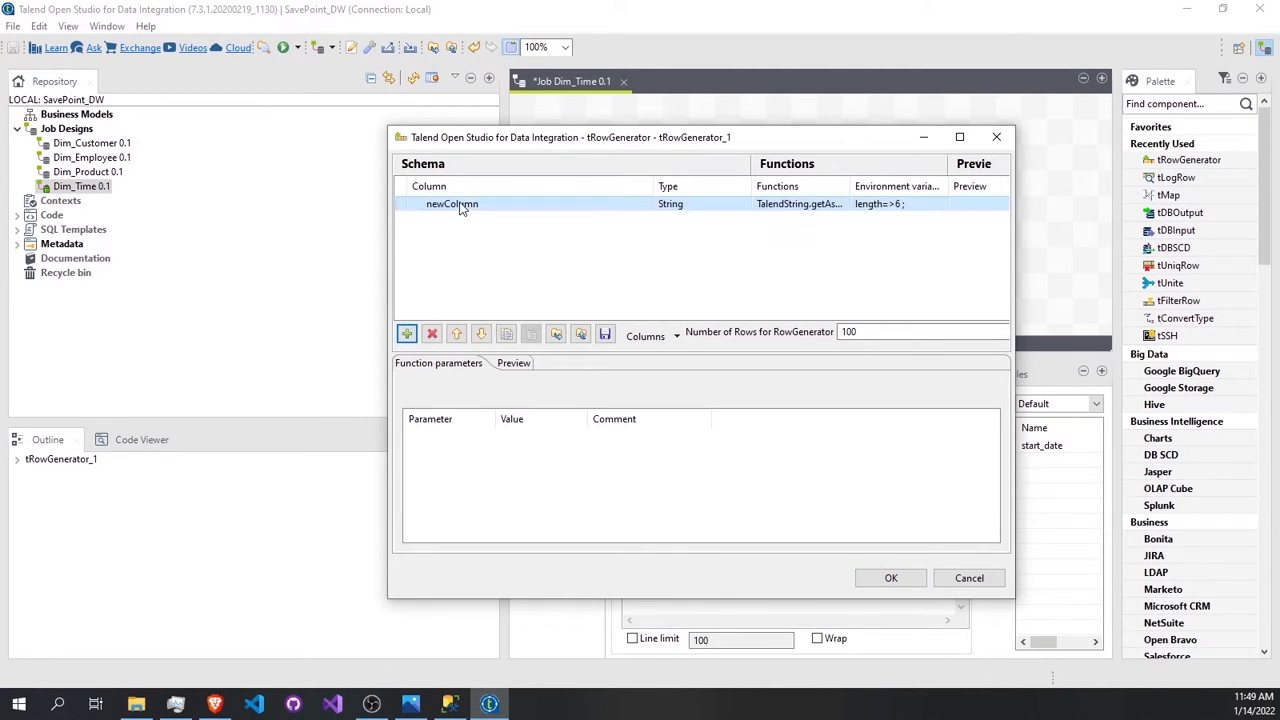
{"action": "left_click", "coordinate": [730, 204]}
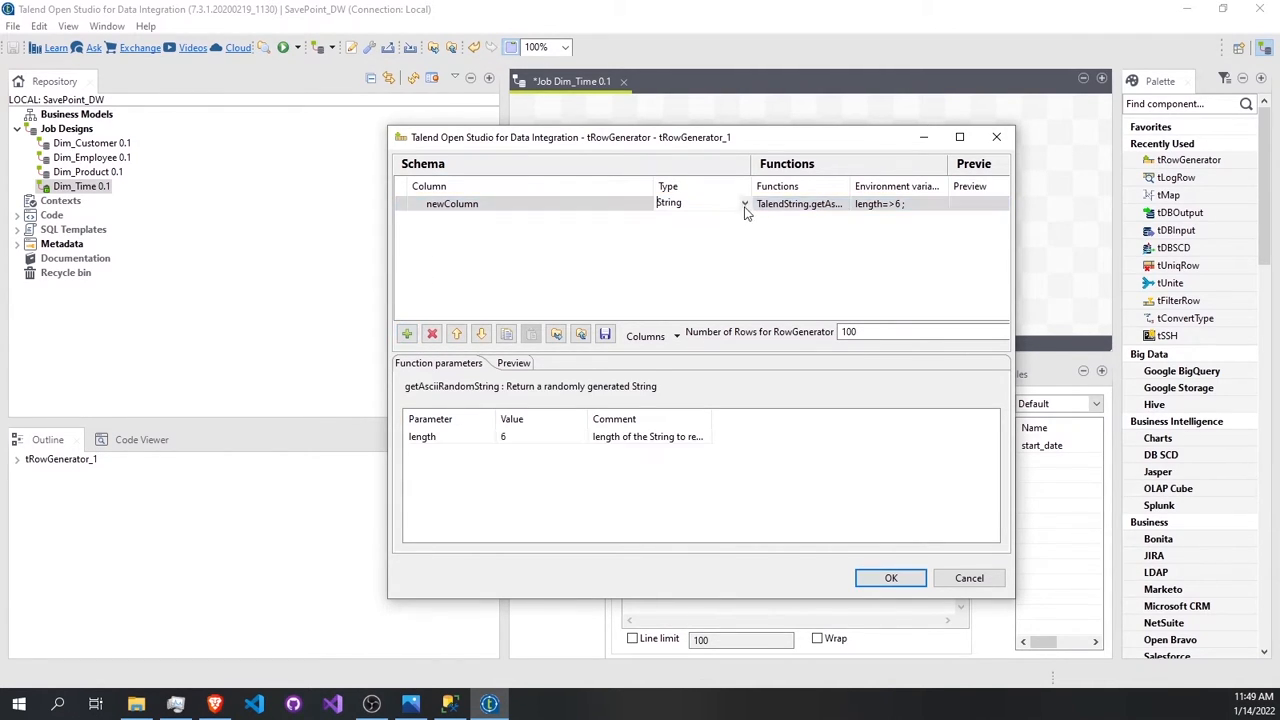
{"action": "left_click", "coordinate": [746, 204]}
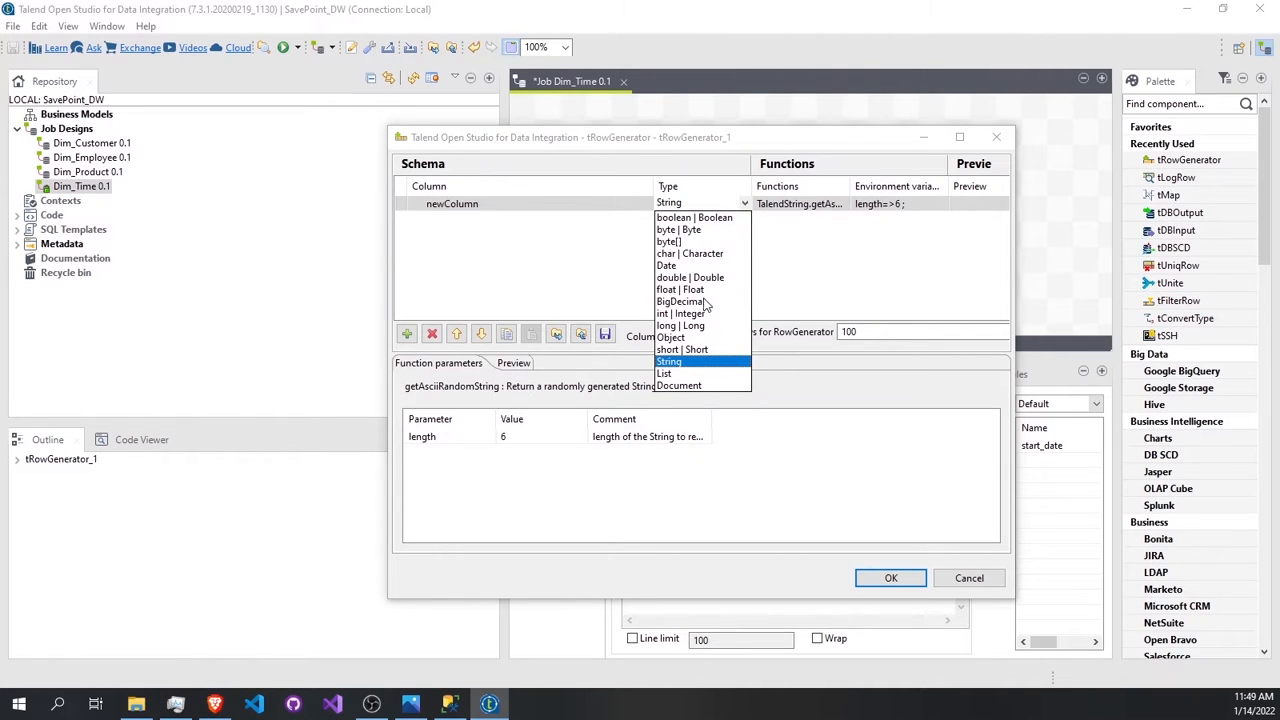
{"action": "left_click", "coordinate": [665, 267]}
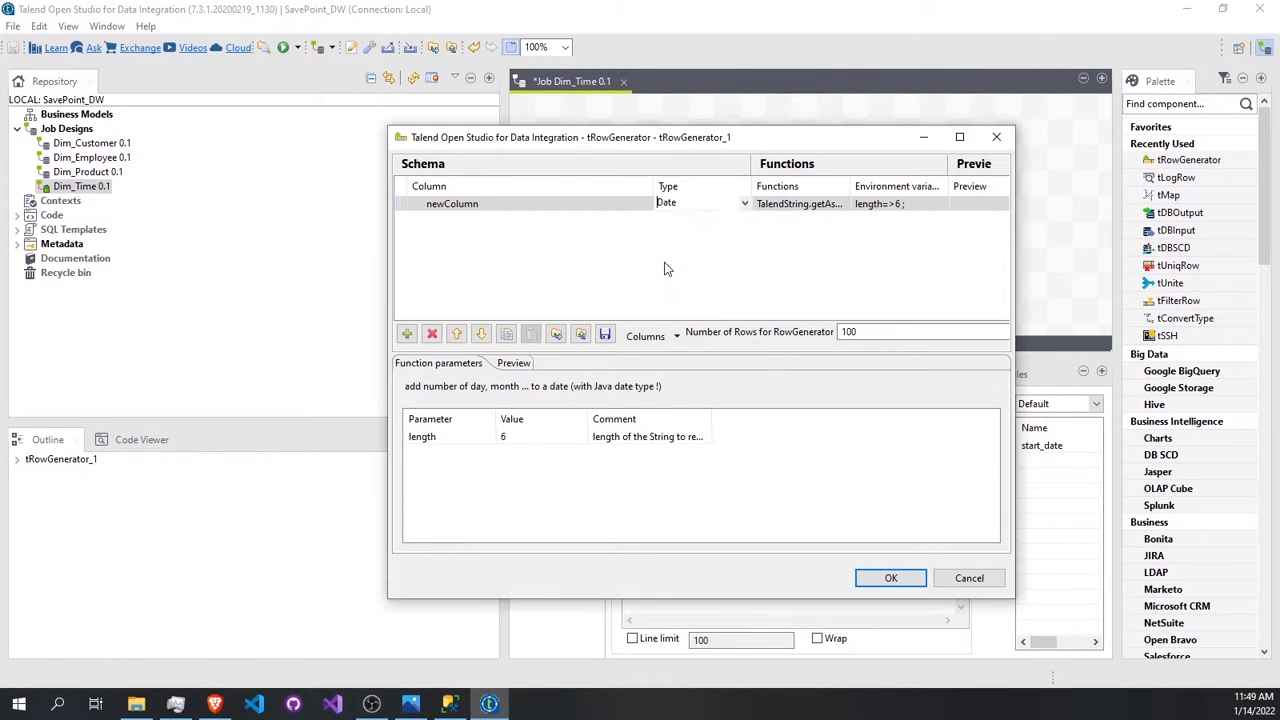
{"action": "left_click", "coordinate": [514, 205]}
{"action": "type", "text": "Dae"}
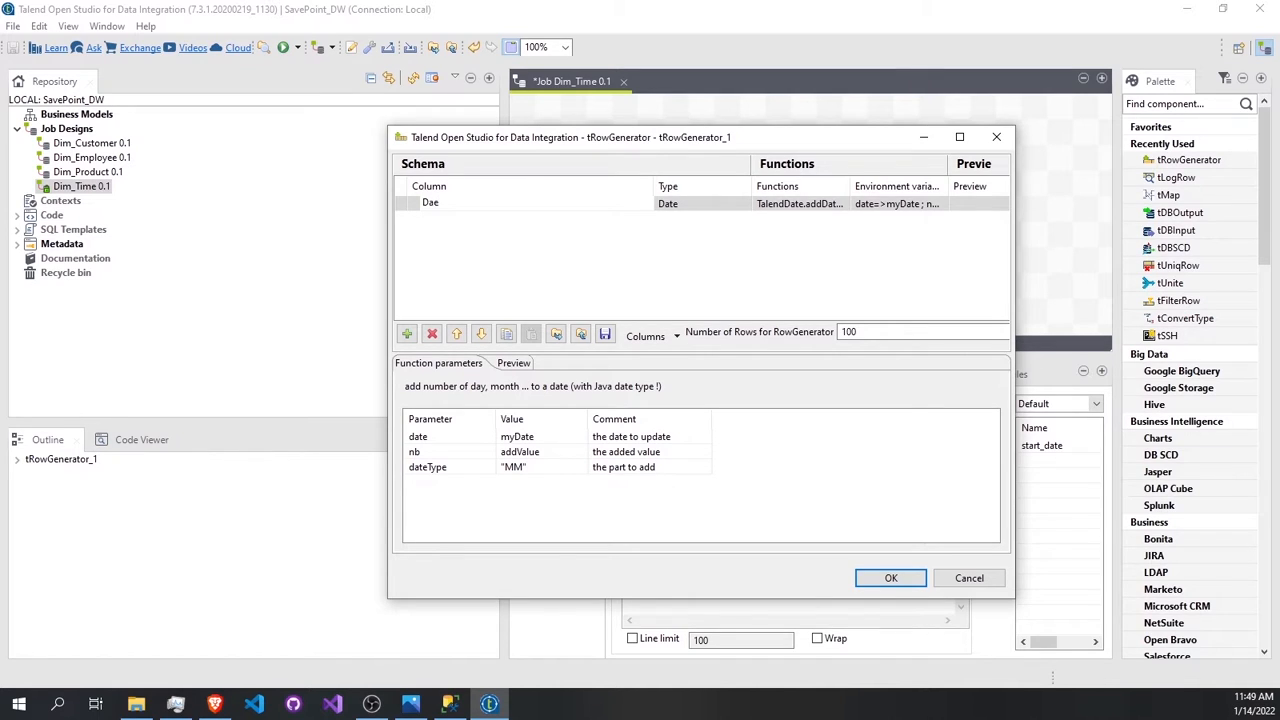
{"action": "key", "text": "BackSpace"}
{"action": "type", "text": "te"}
{"action": "key", "text": "Return"}
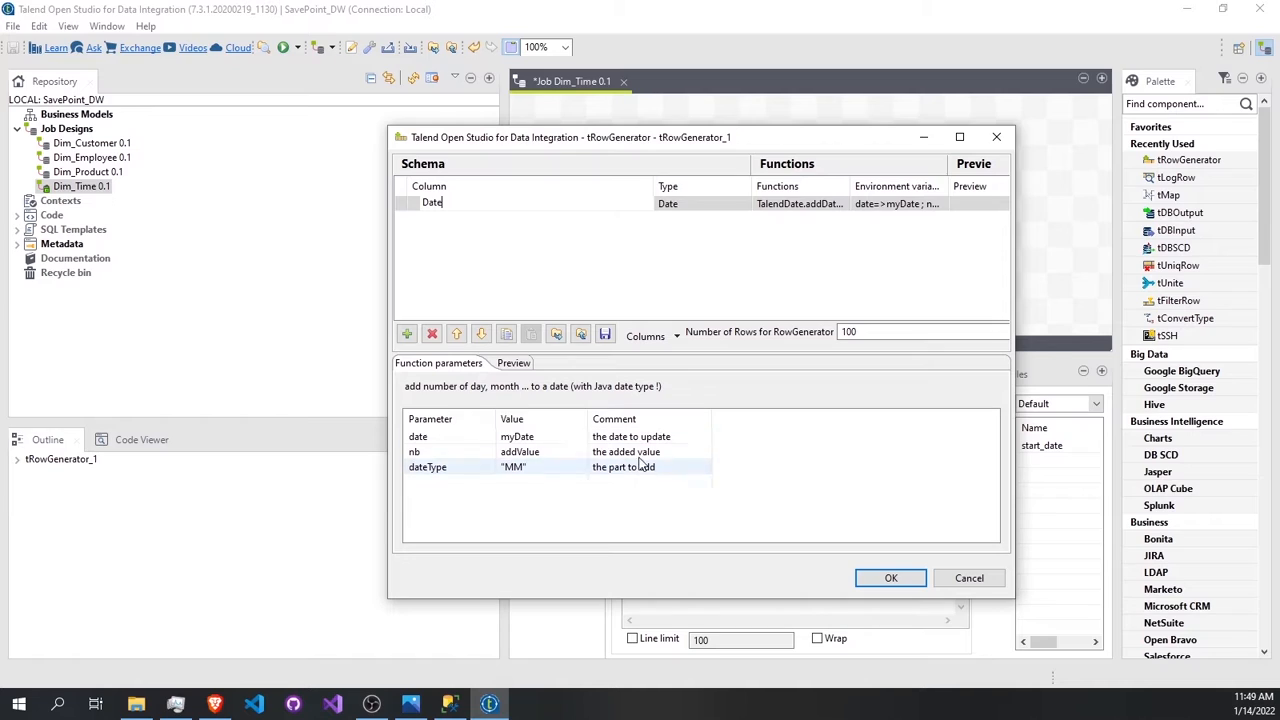
Set the dateType parameter of the Date column's function to "dd".
{"action": "left_click", "coordinate": [512, 468]}
{"action": "left_click", "coordinate": [524, 467]}
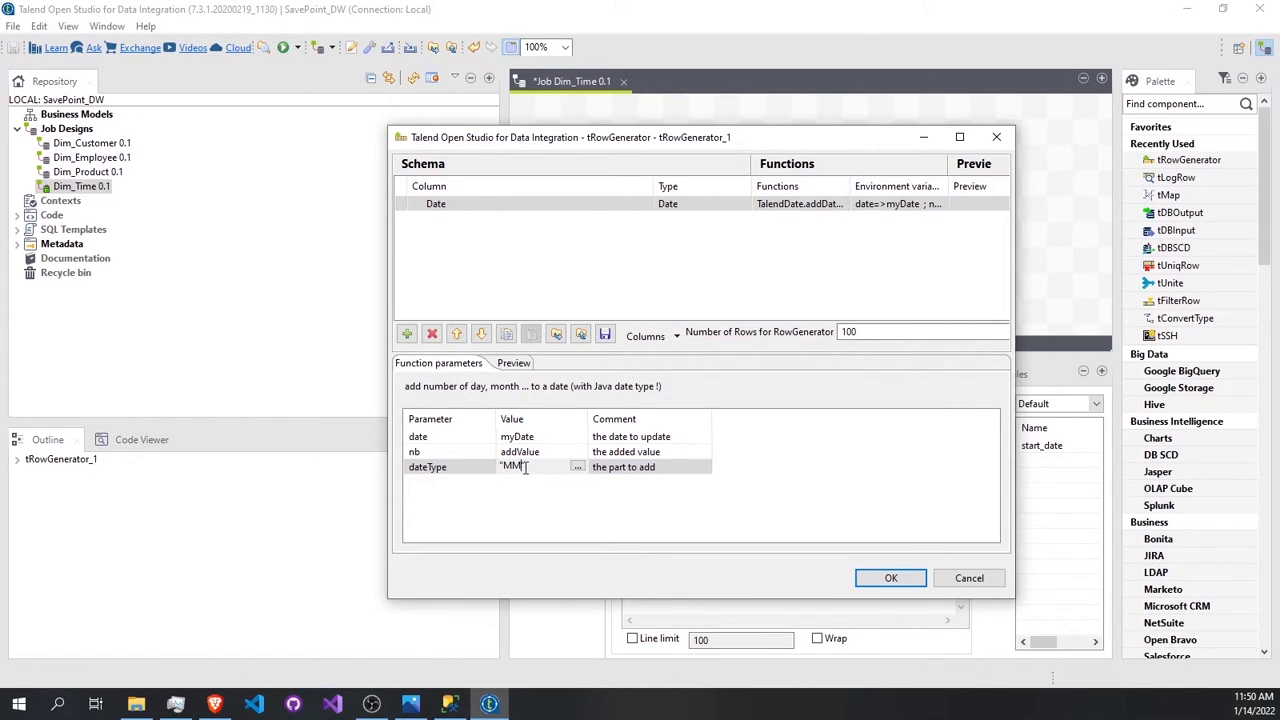
{"action": "key", "text": "BackSpace"}
{"action": "key", "text": "BackSpace"}
{"action": "type", "text": "dd"}
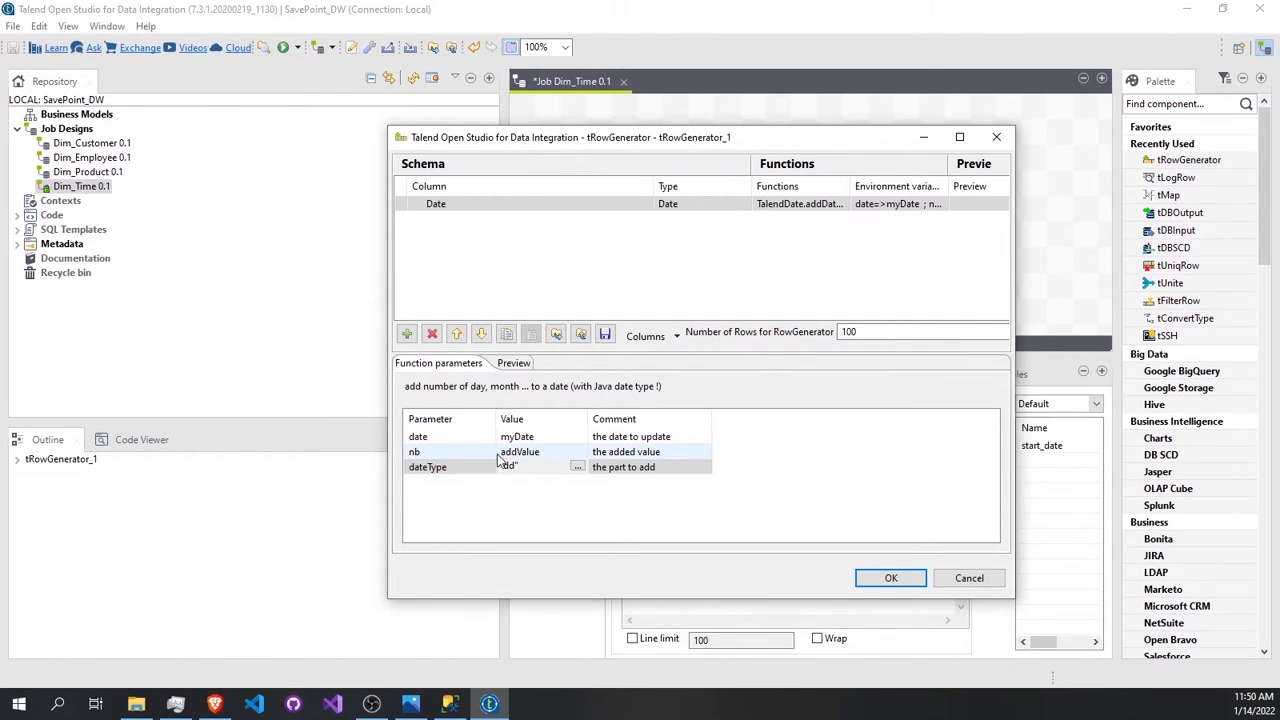
Set the nb parameter to the expression Numeric.sequence("s1",1,1)-1 and accept the row generator settings.
{"action": "left_click", "coordinate": [540, 452]}
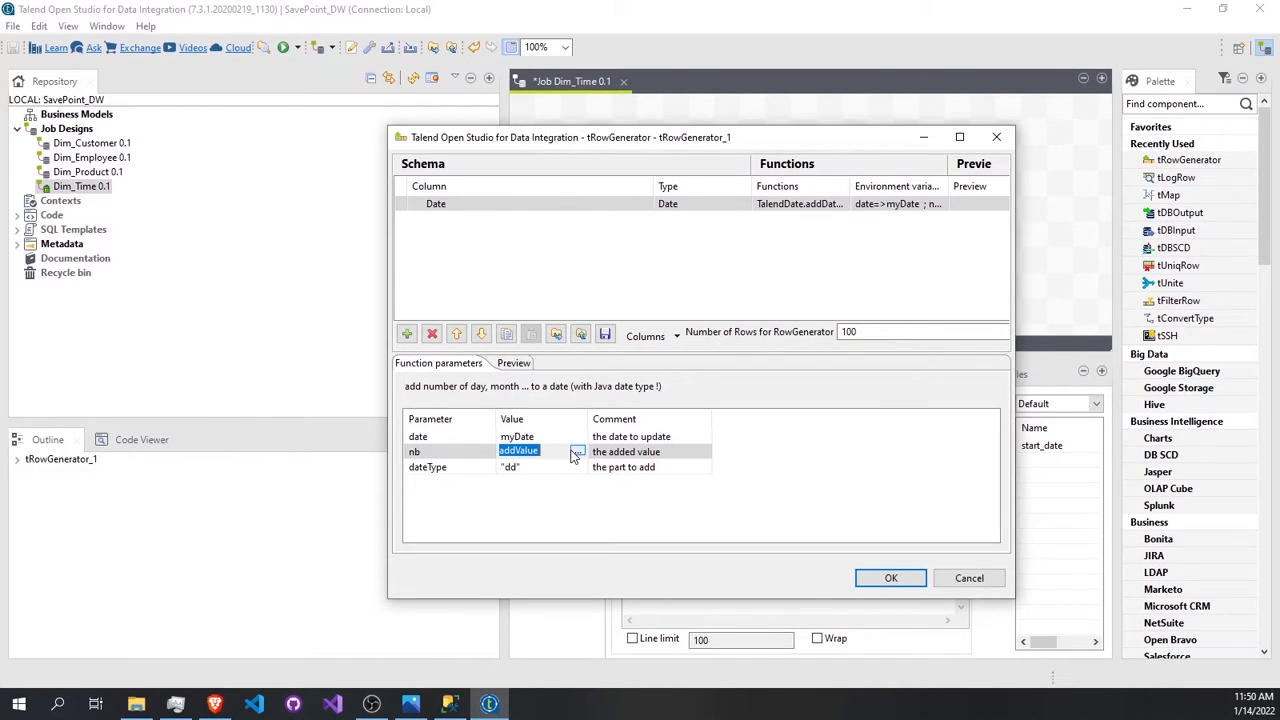
{"action": "left_click", "coordinate": [577, 453]}
{"action": "left_click", "coordinate": [577, 453]}
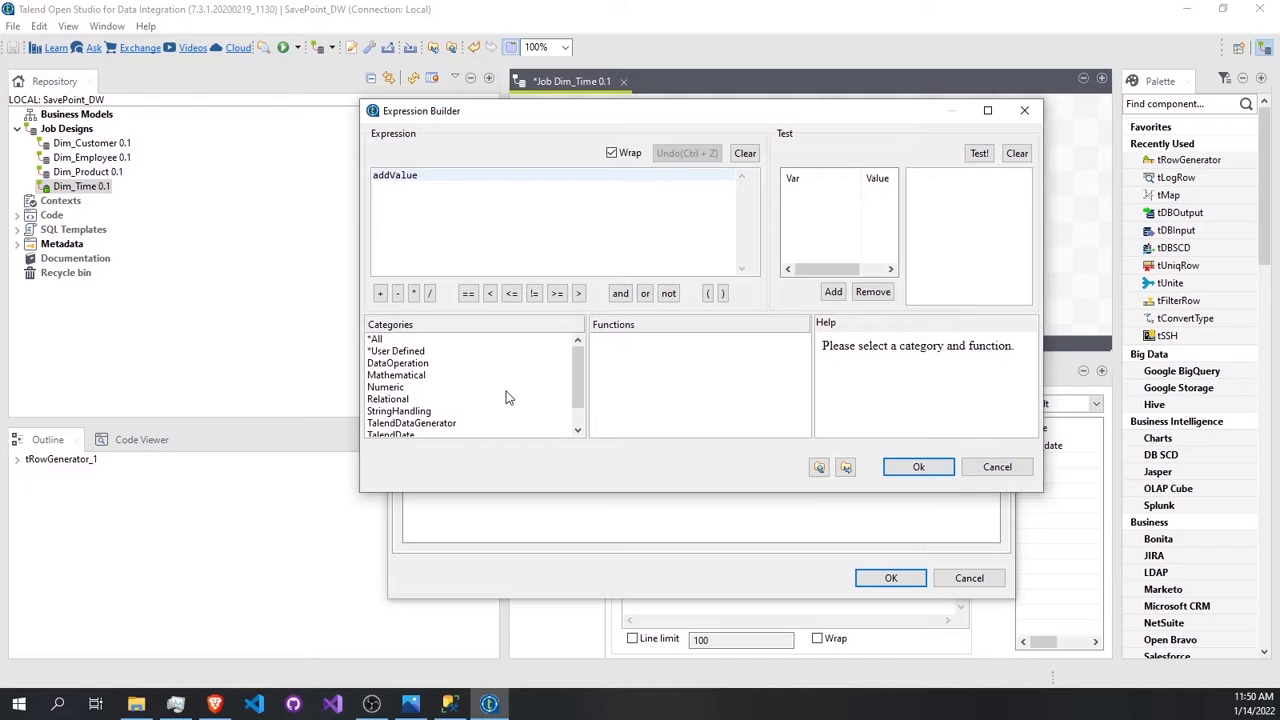
{"action": "scroll", "coordinate": [395, 385], "scroll_direction": "down", "scroll_amount": 1}
{"action": "left_click", "coordinate": [385, 351]}
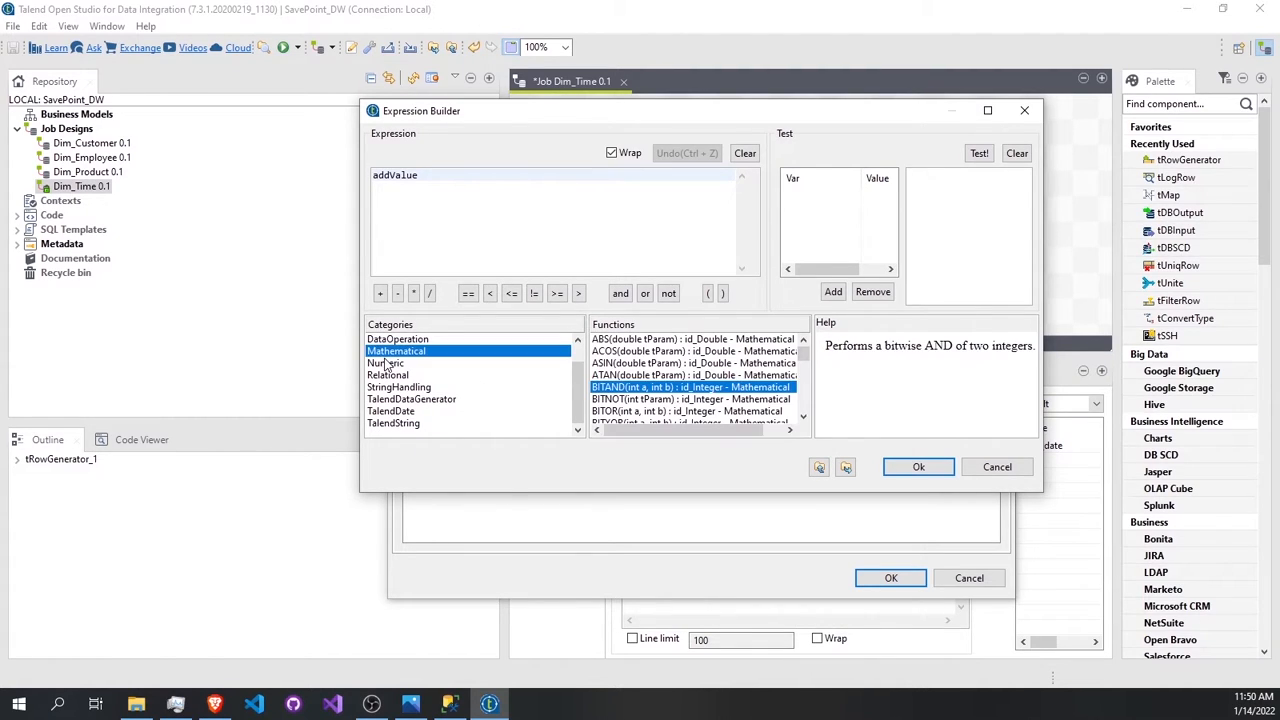
{"action": "left_click", "coordinate": [385, 363]}
{"action": "left_click", "coordinate": [598, 388]}
{"action": "double_click", "coordinate": [628, 393]}
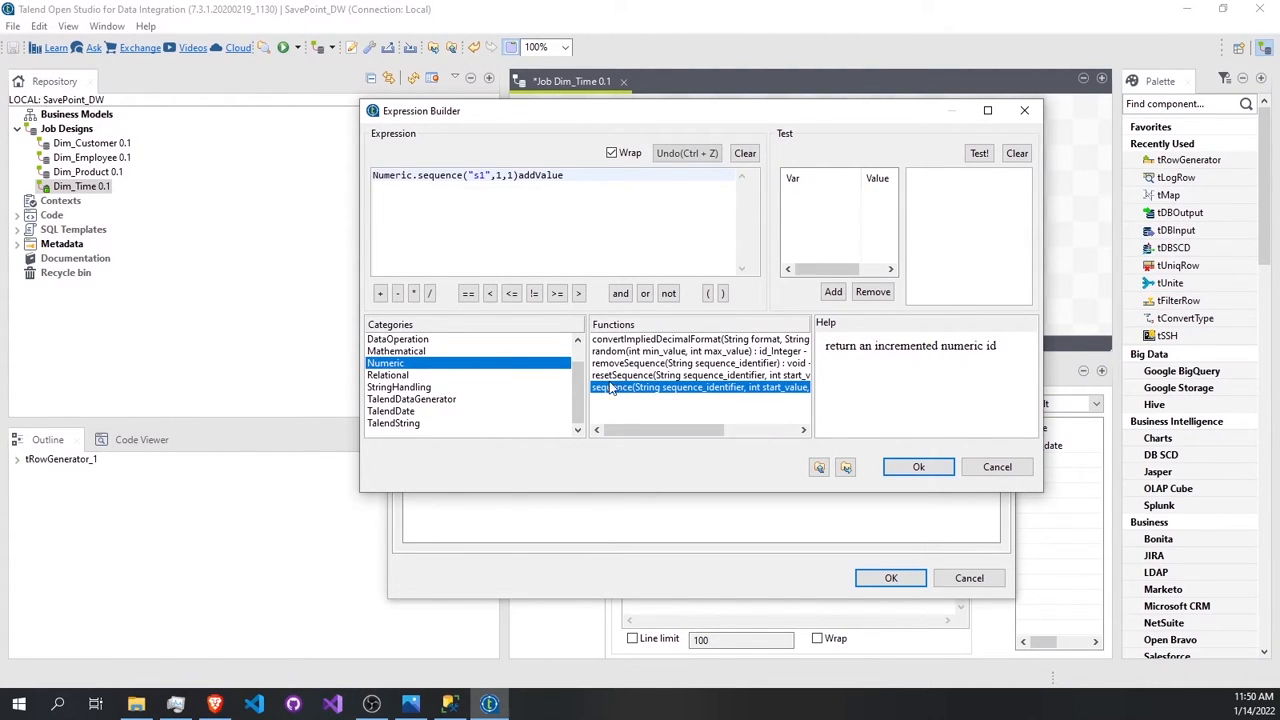
{"action": "double_click", "coordinate": [548, 176]}
{"action": "type", "text": "-1"}
{"action": "left_click", "coordinate": [912, 468]}
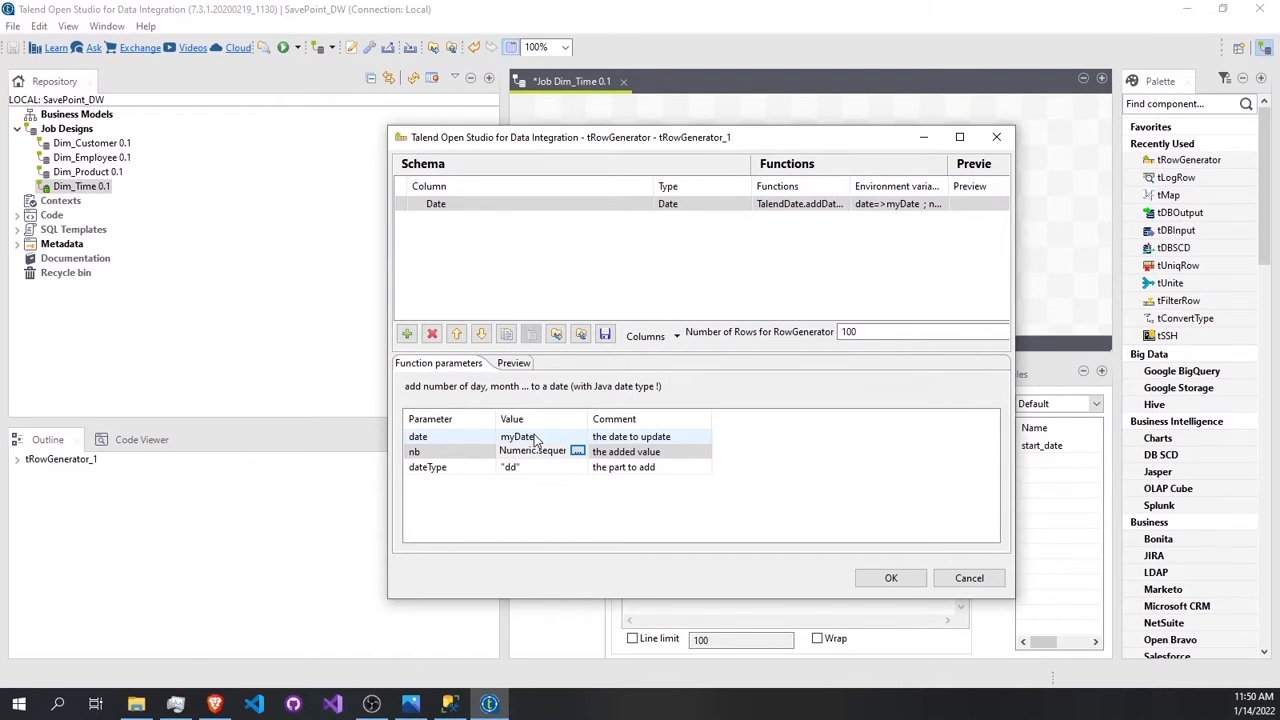
{"action": "left_click", "coordinate": [891, 580]}
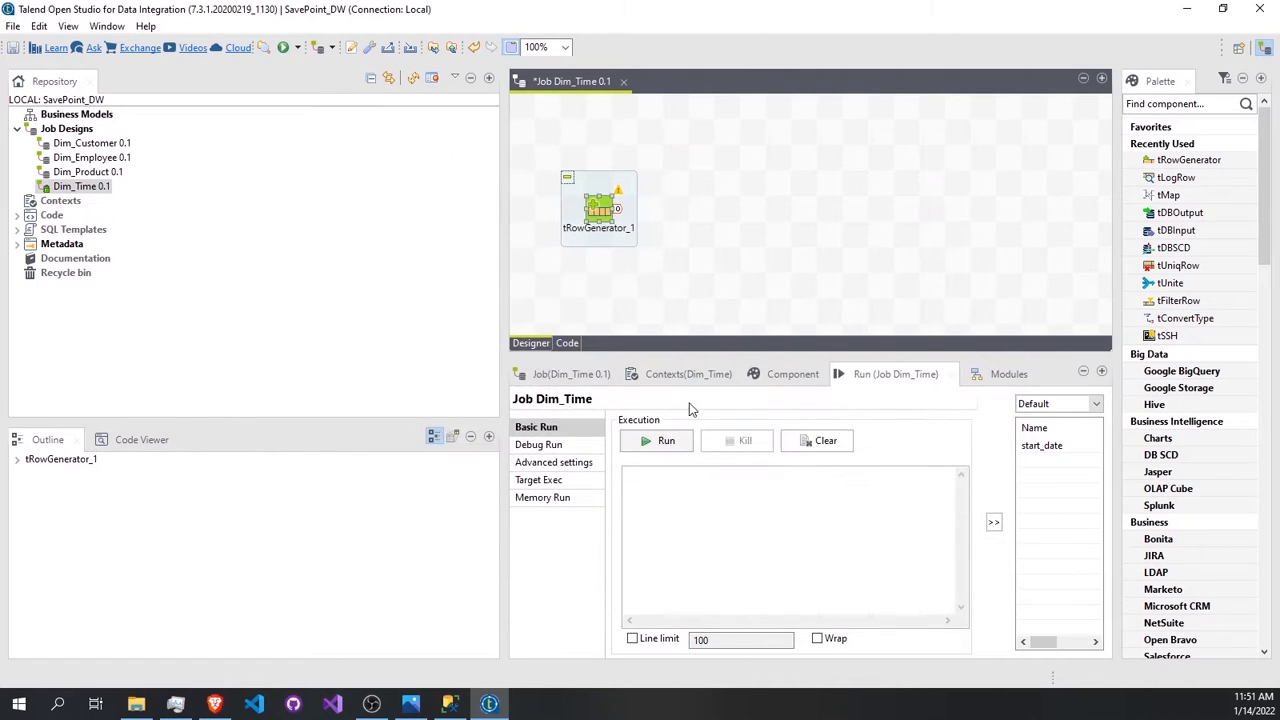
Add a second context variable named daad with type Date to the Dim_Time job.
{"action": "left_click", "coordinate": [677, 378]}
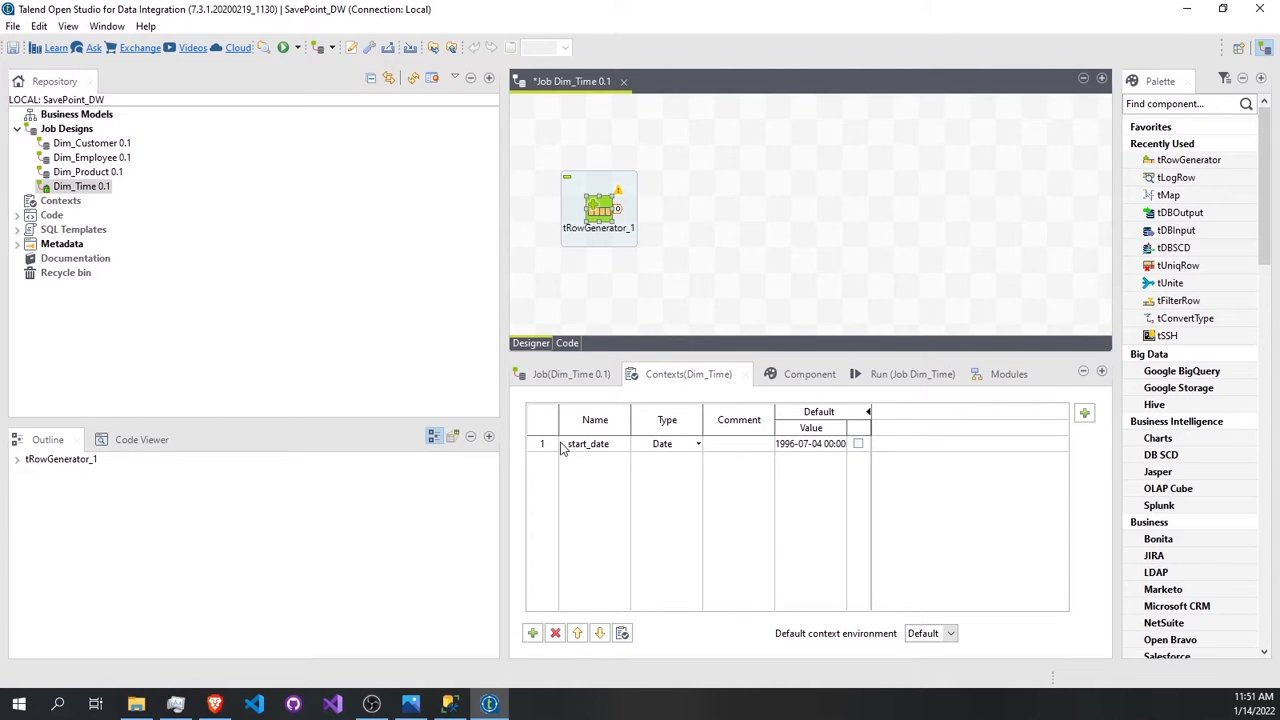
{"action": "left_click", "coordinate": [532, 634]}
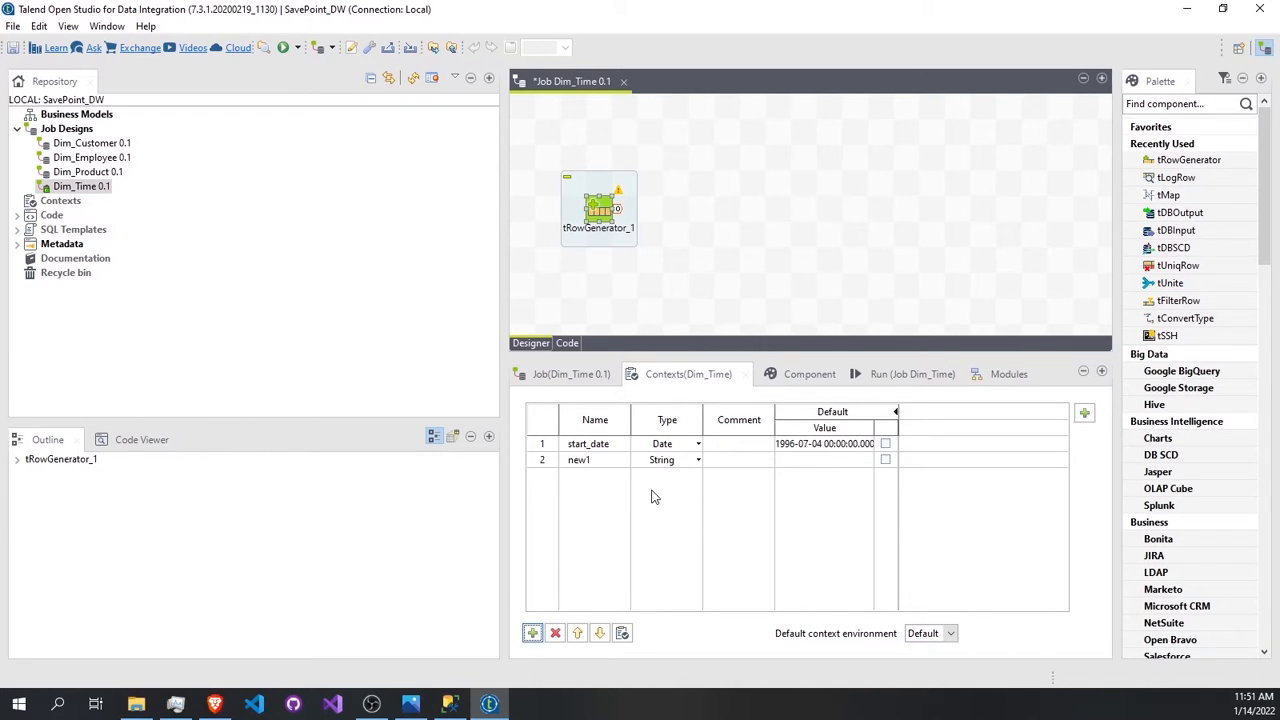
{"action": "left_click", "coordinate": [589, 459]}
{"action": "type", "text": "da"}
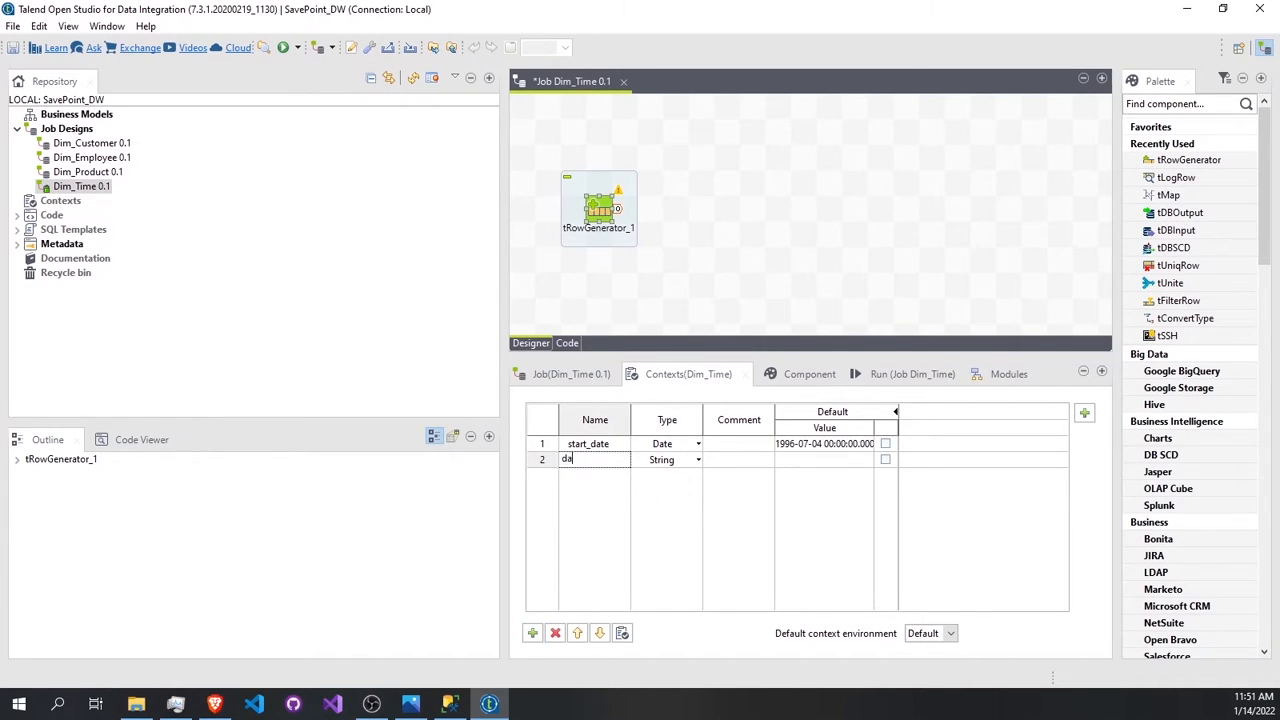
{"action": "type", "text": "ad"}
{"action": "left_click", "coordinate": [699, 462]}
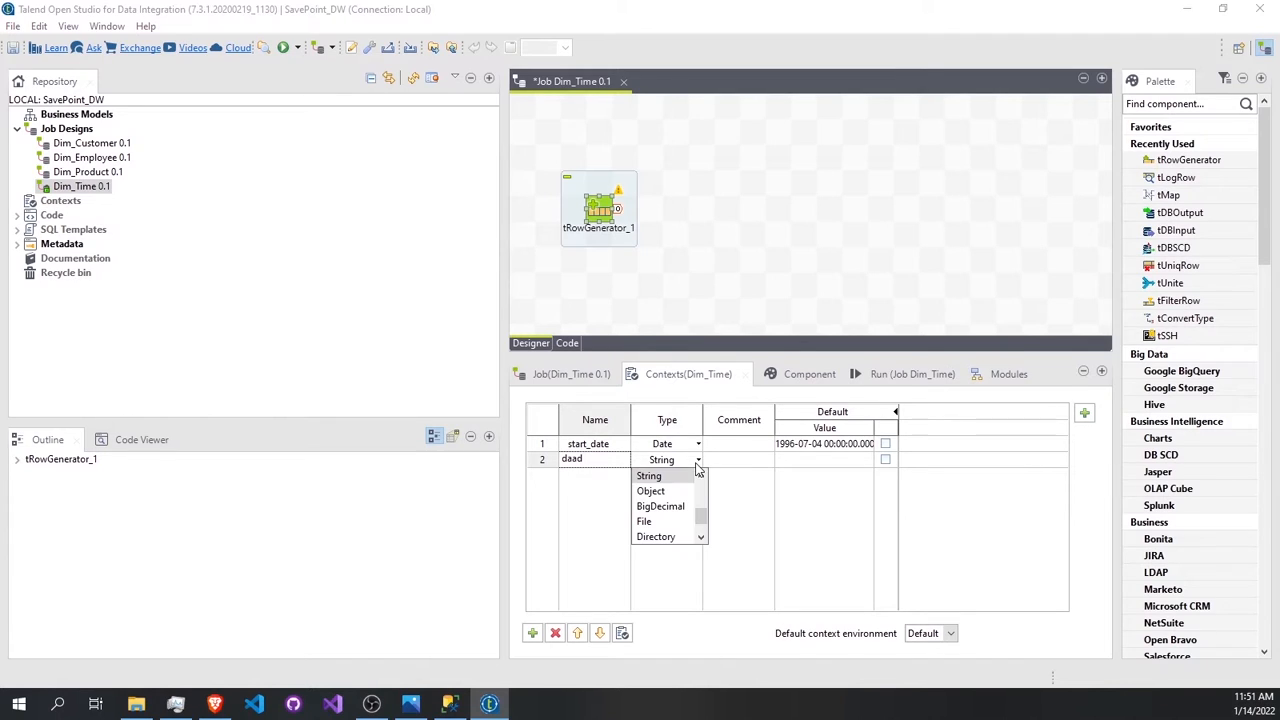
{"action": "scroll", "coordinate": [668, 507], "scroll_direction": "up", "scroll_amount": 4}
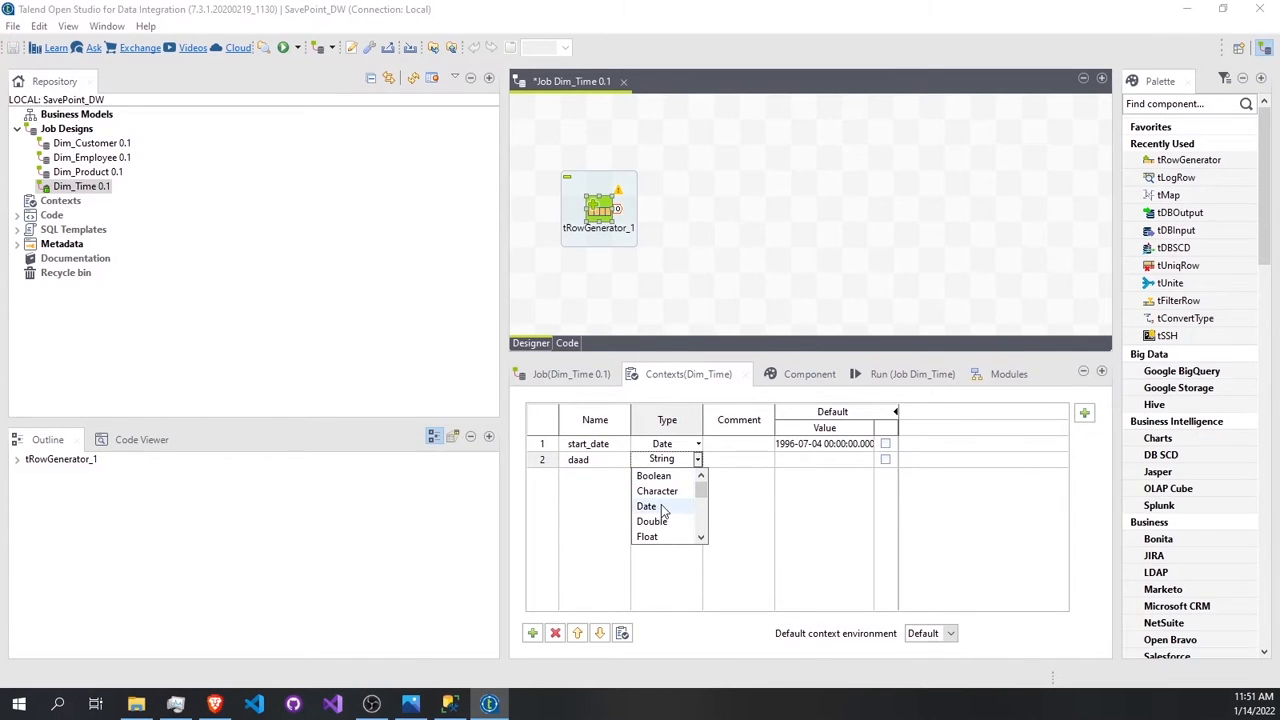
{"action": "left_click", "coordinate": [657, 508]}
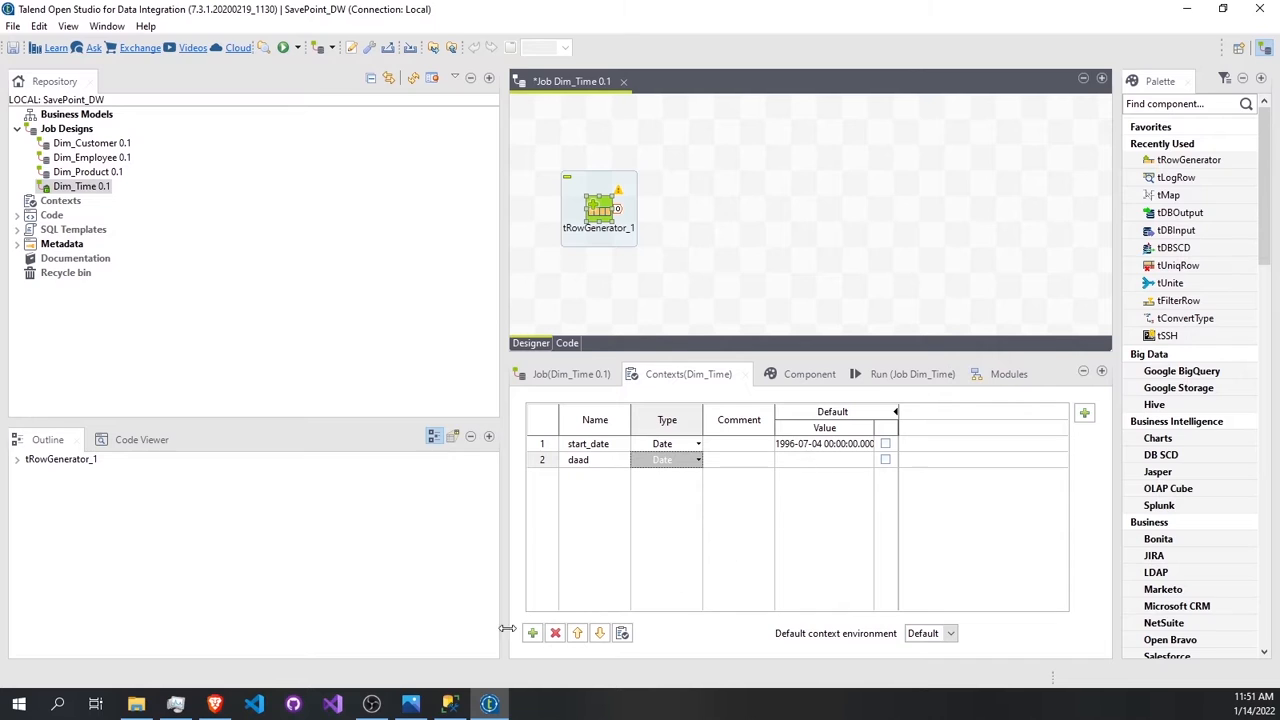
Switch to SQL Server Management Studio, run the min(order_date) query on the Orders table and copy the resulting date.
{"action": "left_click", "coordinate": [449, 705]}
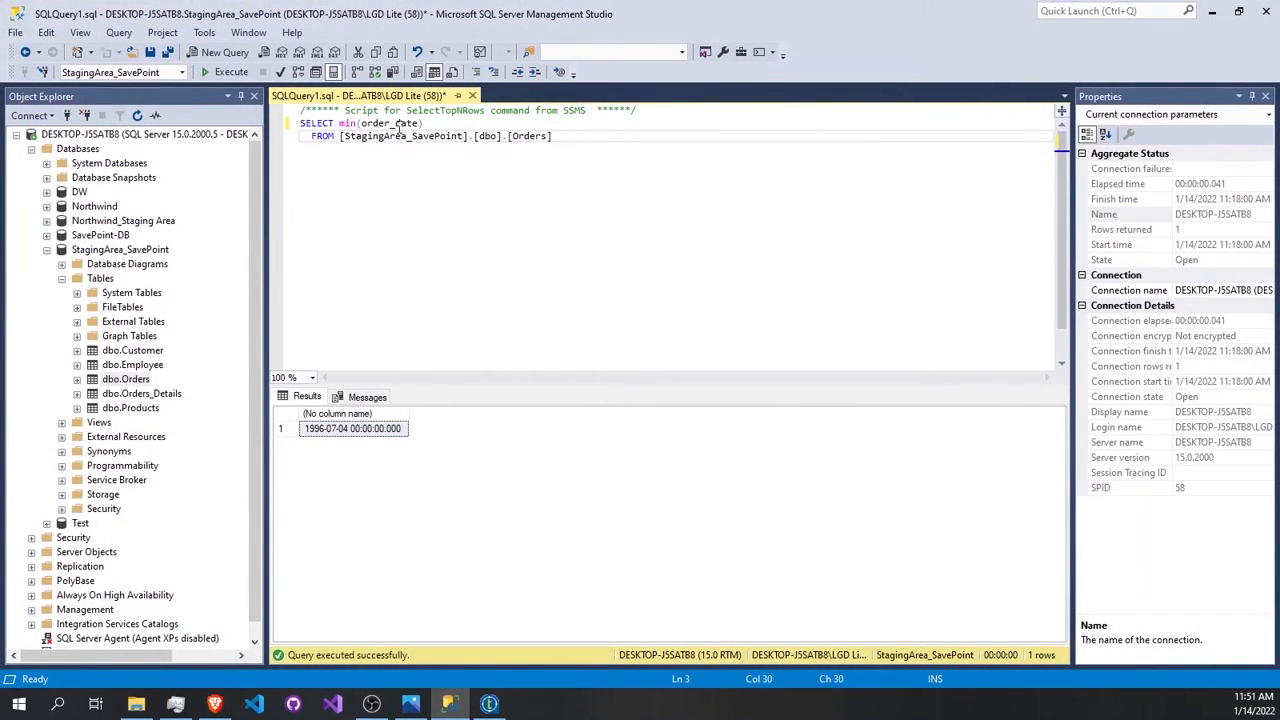
{"action": "left_click_drag", "start_coordinate": [540, 160], "coordinate": [300, 123]}
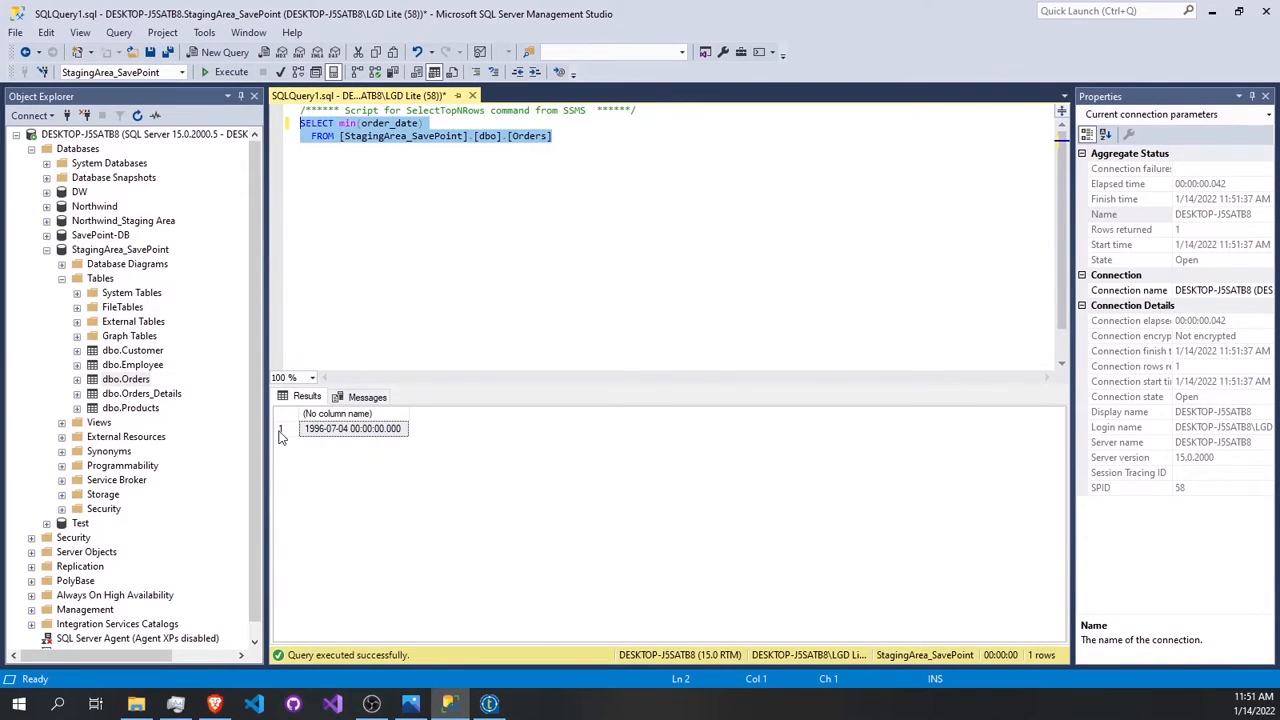
{"action": "left_click", "coordinate": [361, 431]}
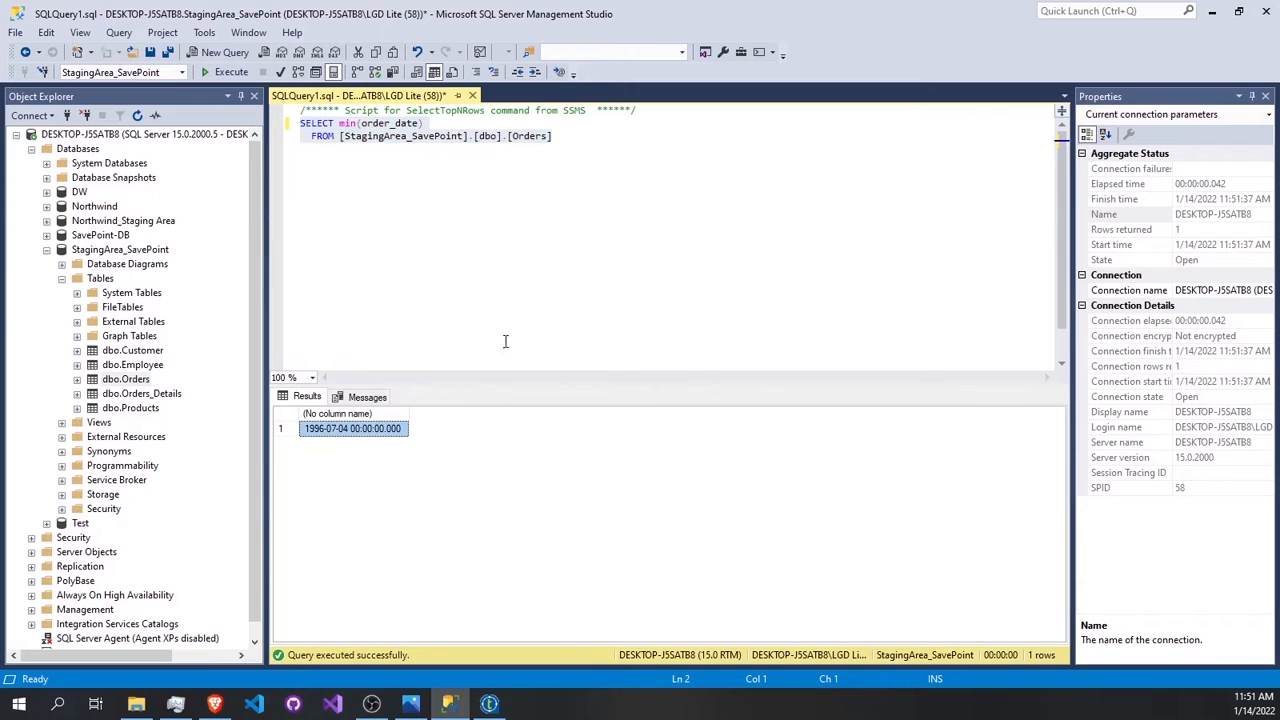
{"action": "left_click", "coordinate": [1211, 11]}
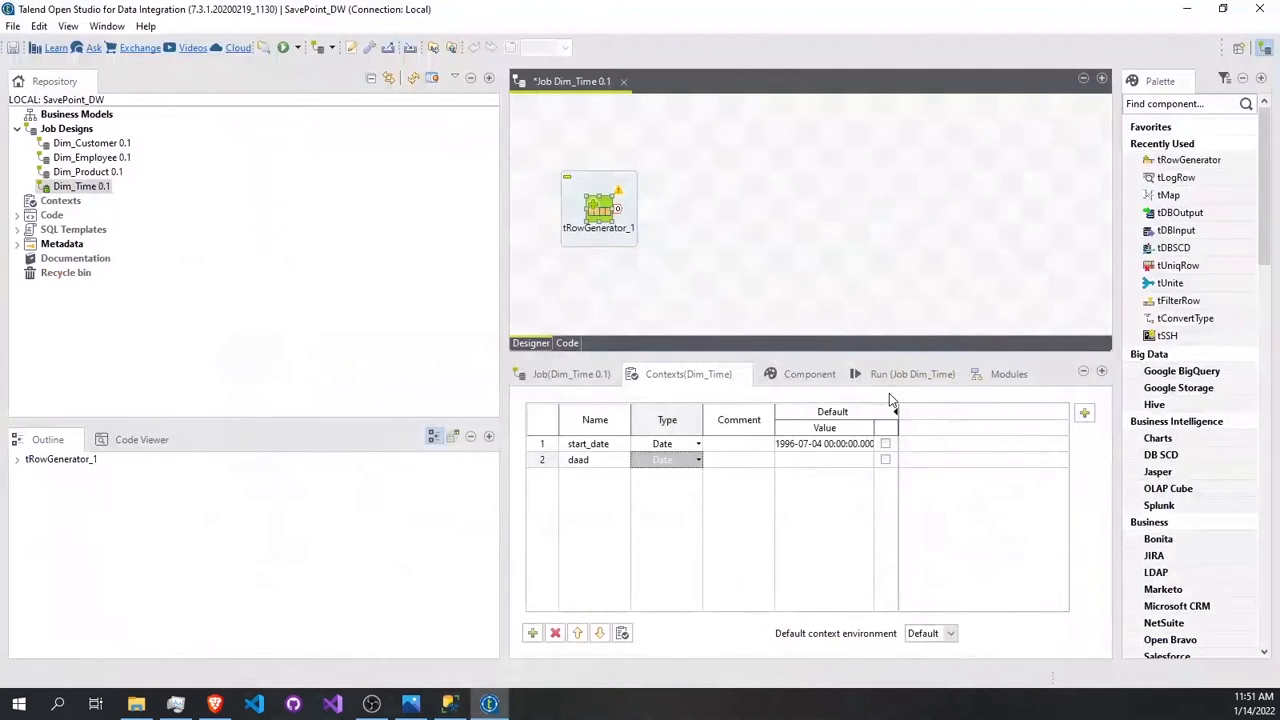
{"action": "left_click", "coordinate": [814, 459]}
{"action": "key", "text": "ctrl+v"}
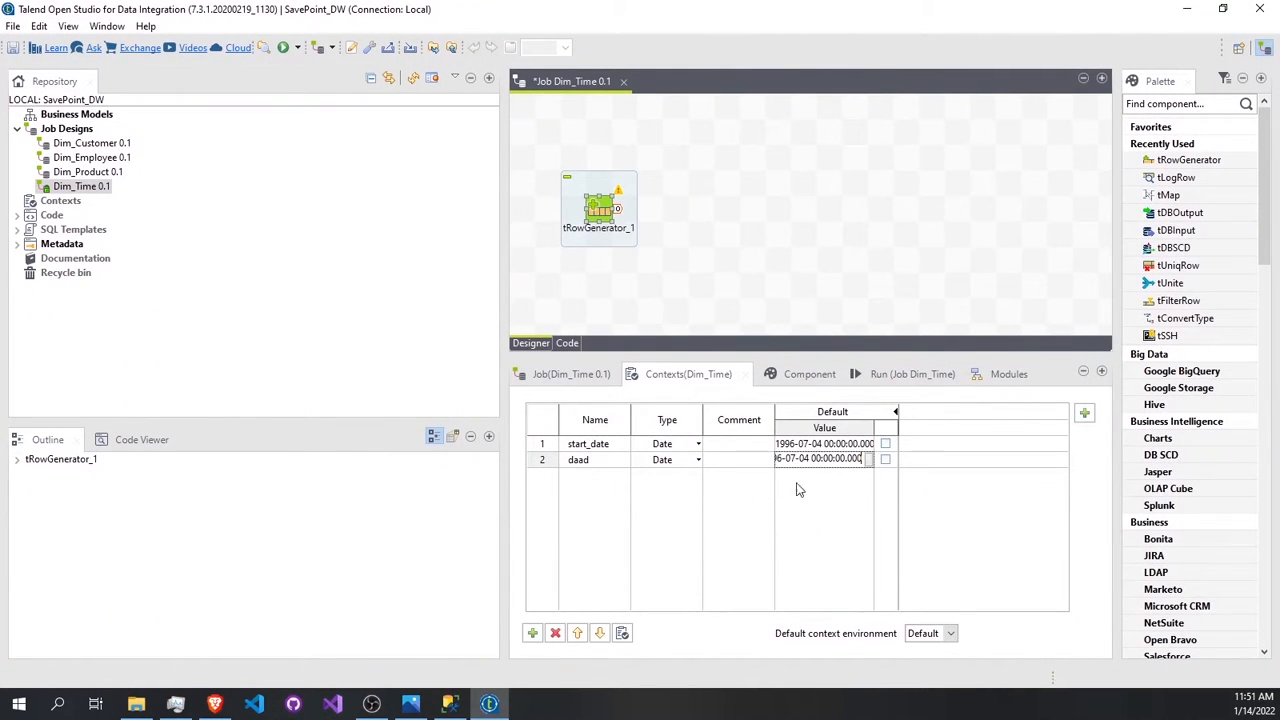
{"action": "left_click", "coordinate": [656, 496]}
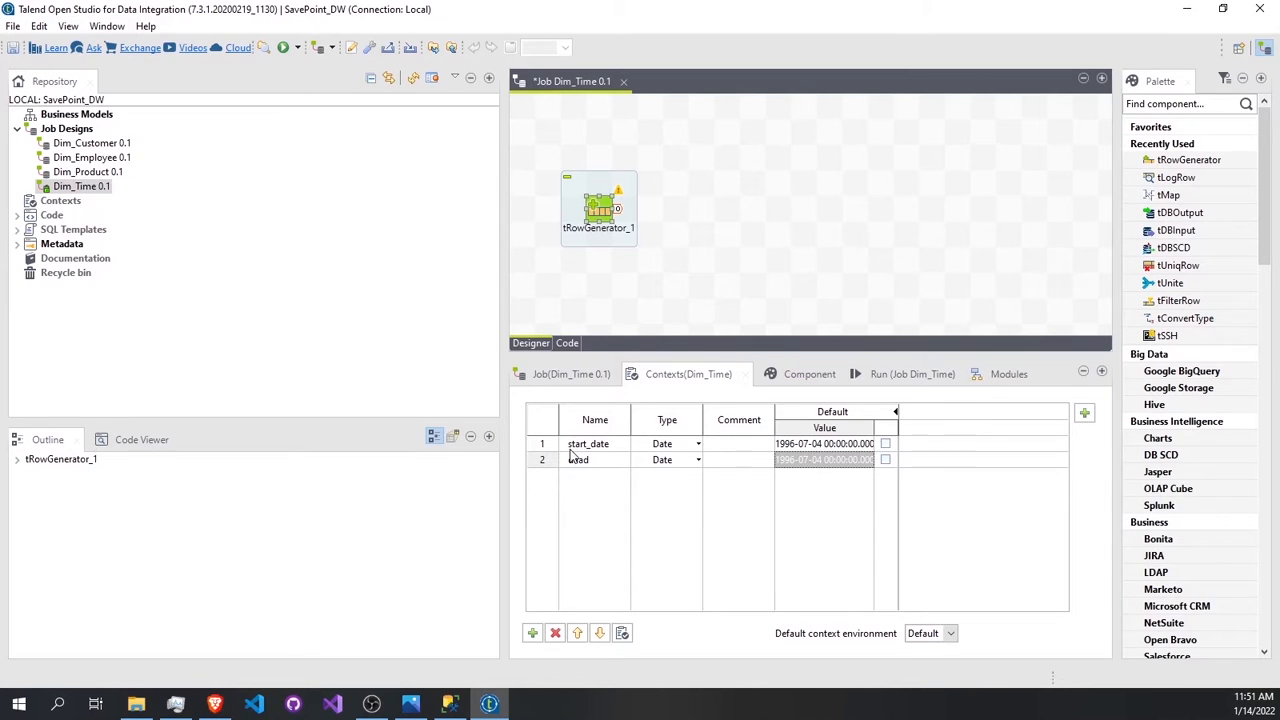
Delete the daad context variable from the Dim_Time job.
{"action": "left_click", "coordinate": [607, 461]}
{"action": "left_click", "coordinate": [544, 461]}
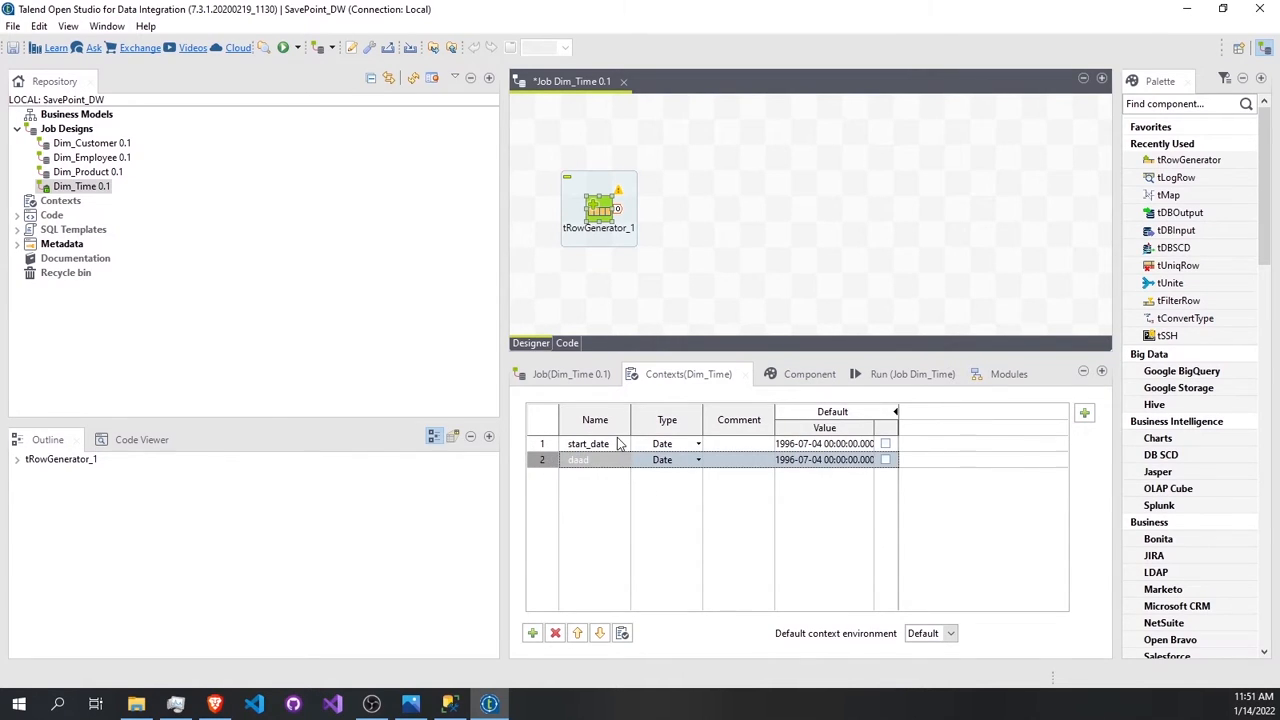
{"action": "left_click", "coordinate": [555, 633]}
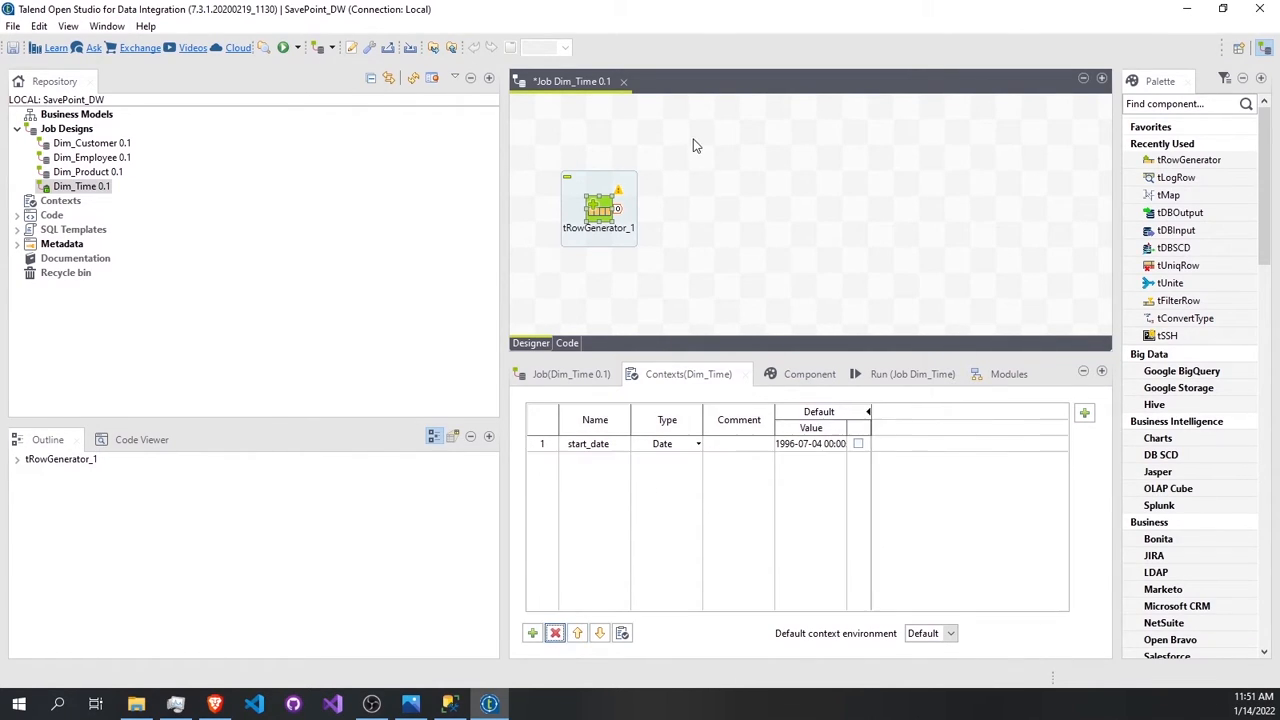
Set the date parameter of tRowGenerator_1's Date column to context.start_date and accept the row generator settings.
{"action": "left_click", "coordinate": [617, 212]}
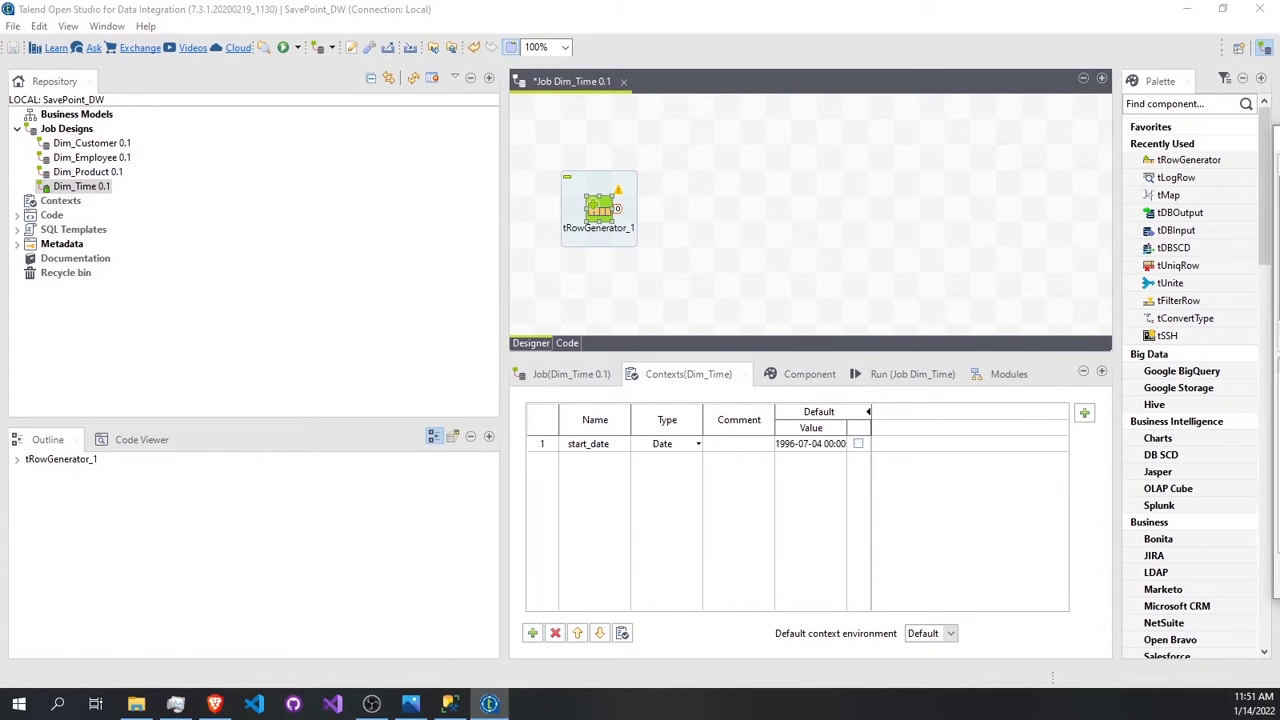
{"action": "double_click", "coordinate": [598, 207]}
{"action": "left_click", "coordinate": [409, 183]}
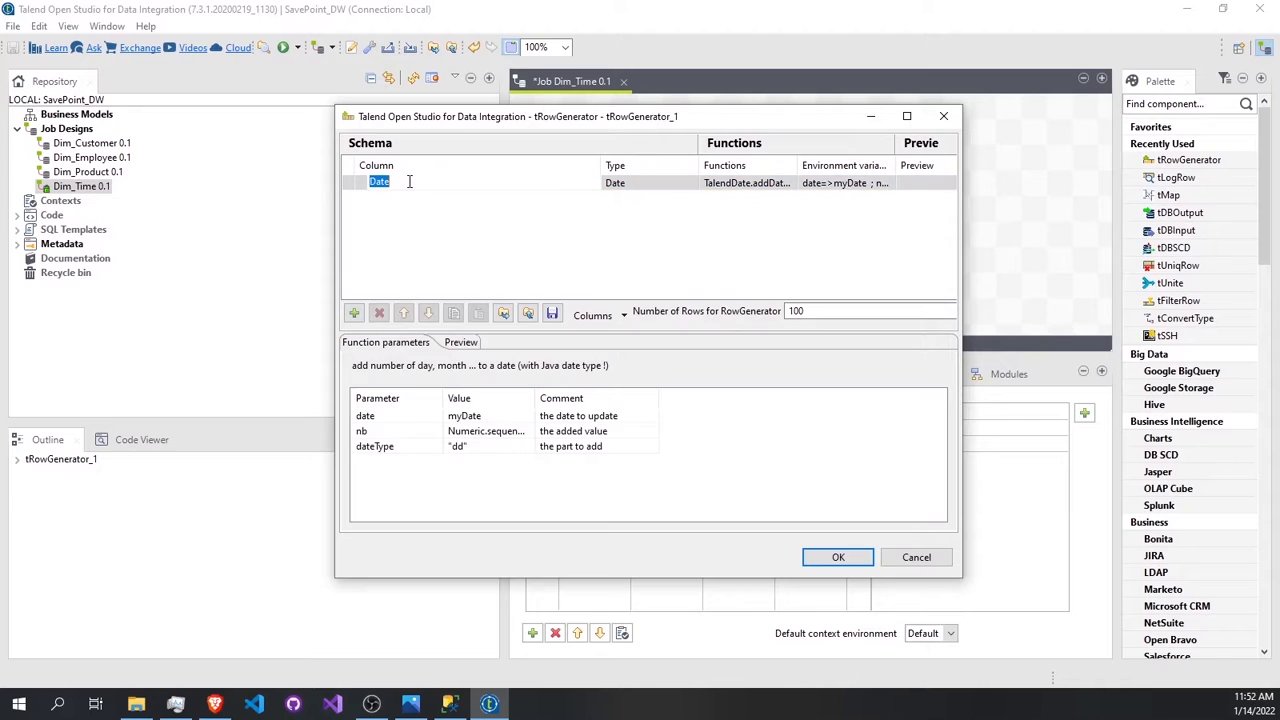
{"action": "left_click", "coordinate": [490, 416]}
{"action": "type", "text": "contex"}
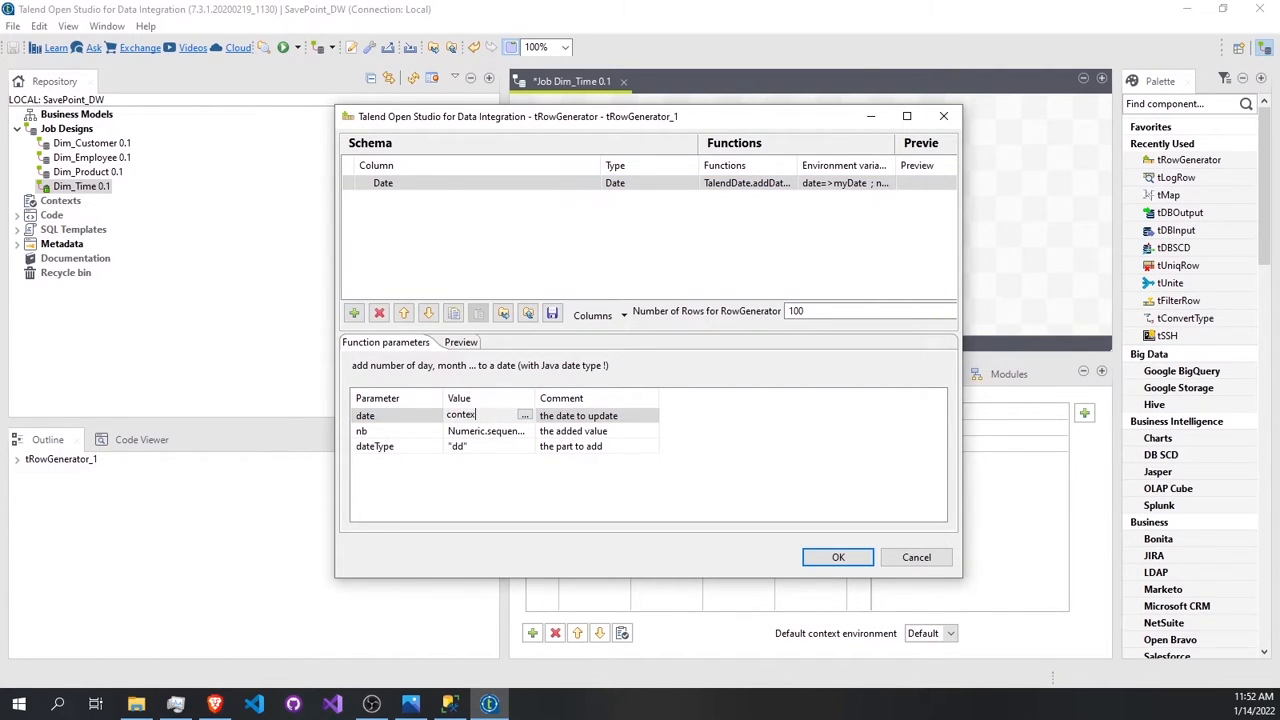
{"action": "type", "text": "t.start_date"}
{"action": "left_click", "coordinate": [680, 518]}
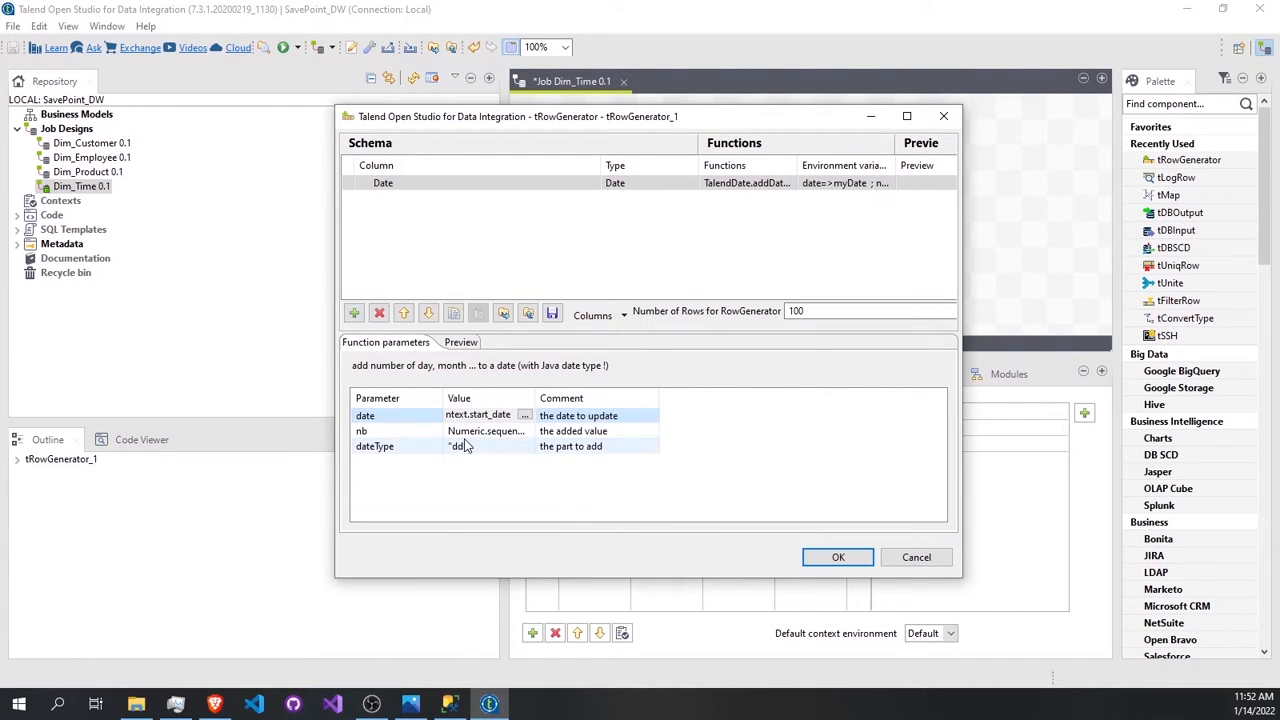
{"action": "left_click", "coordinate": [510, 430]}
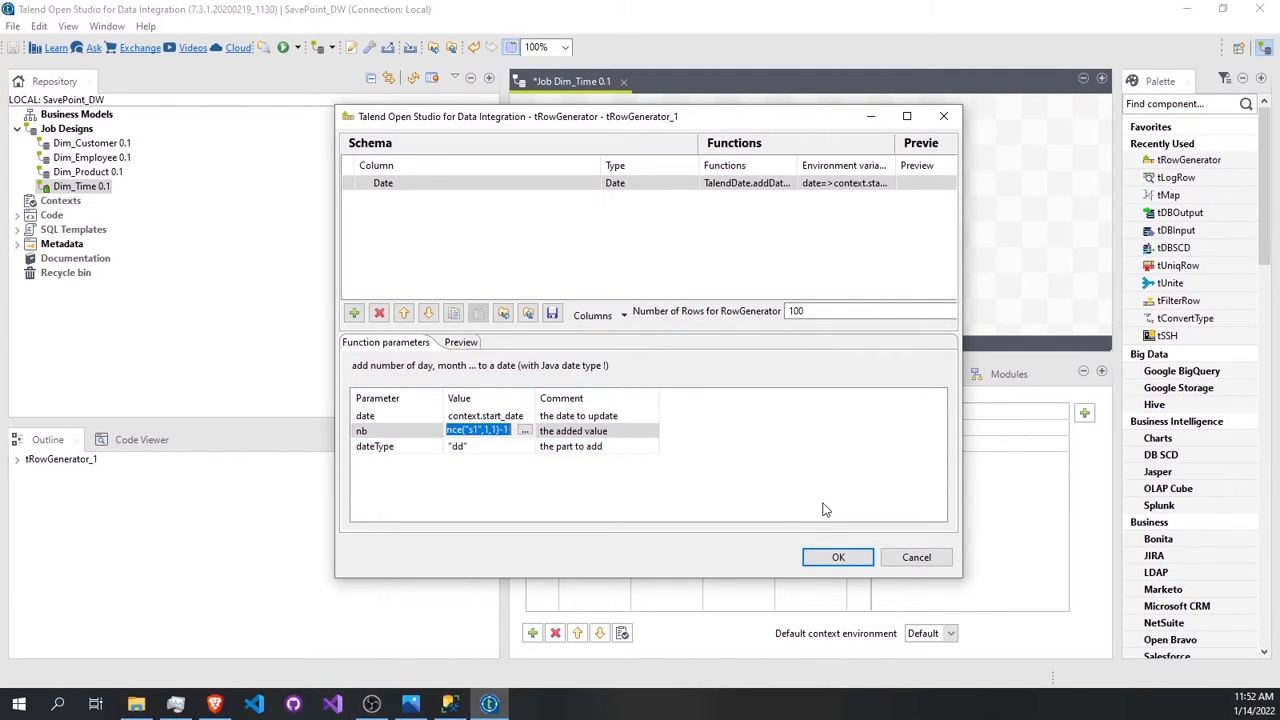
{"action": "left_click", "coordinate": [838, 557]}
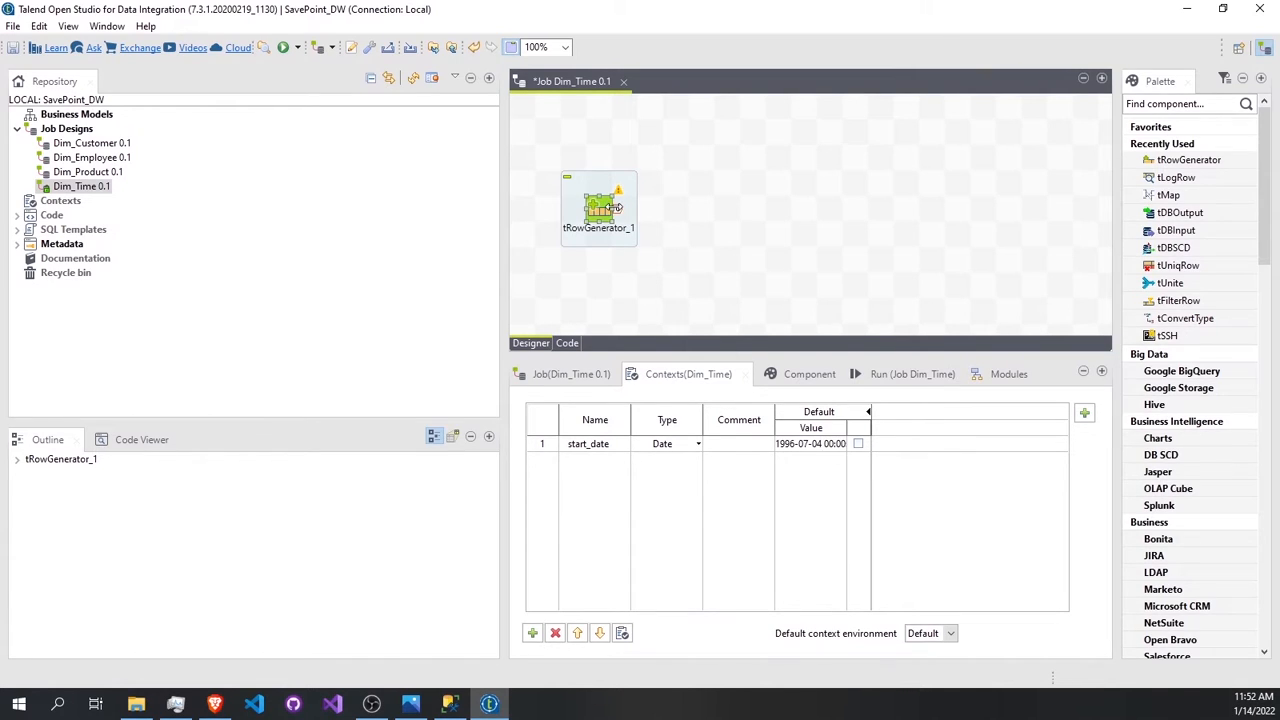
Add a tMap linked from tRowGenerator_1 by a Main row and create the new output out1 in its mapping editor.
{"action": "left_click_drag", "start_coordinate": [616, 208], "coordinate": [725, 204]}
{"action": "double_click", "coordinate": [775, 235]}
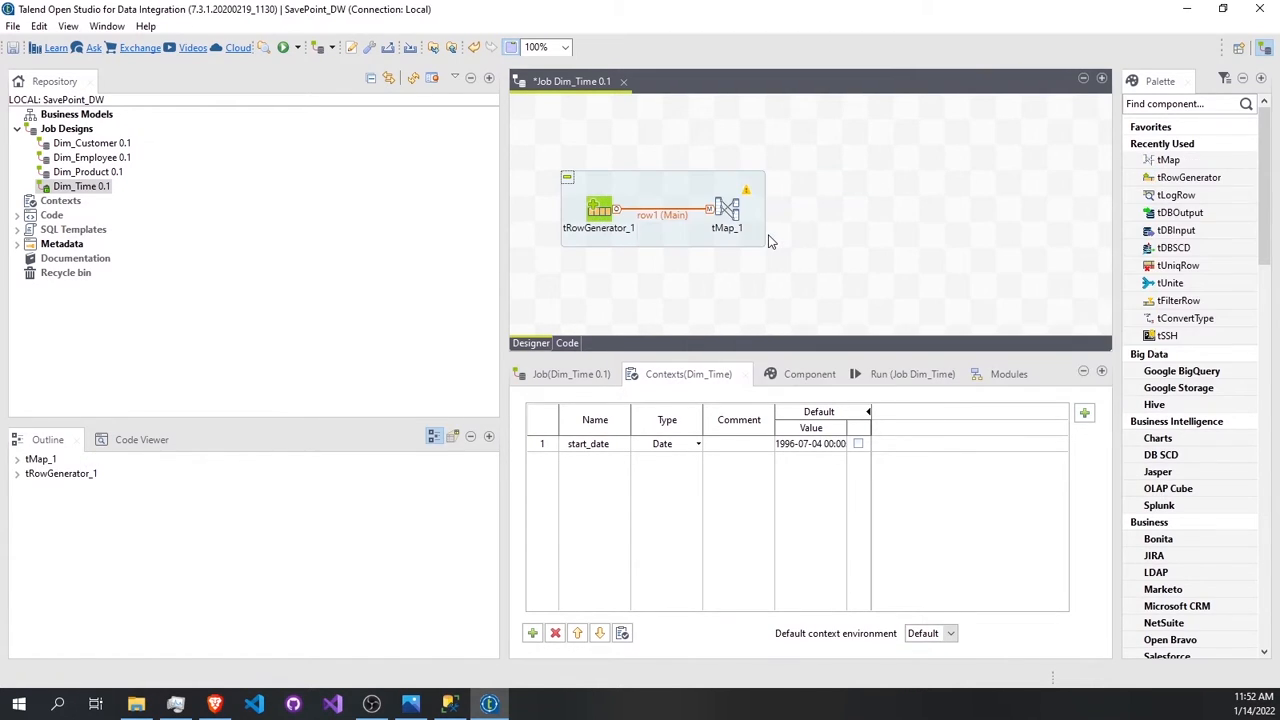
{"action": "double_click", "coordinate": [722, 207]}
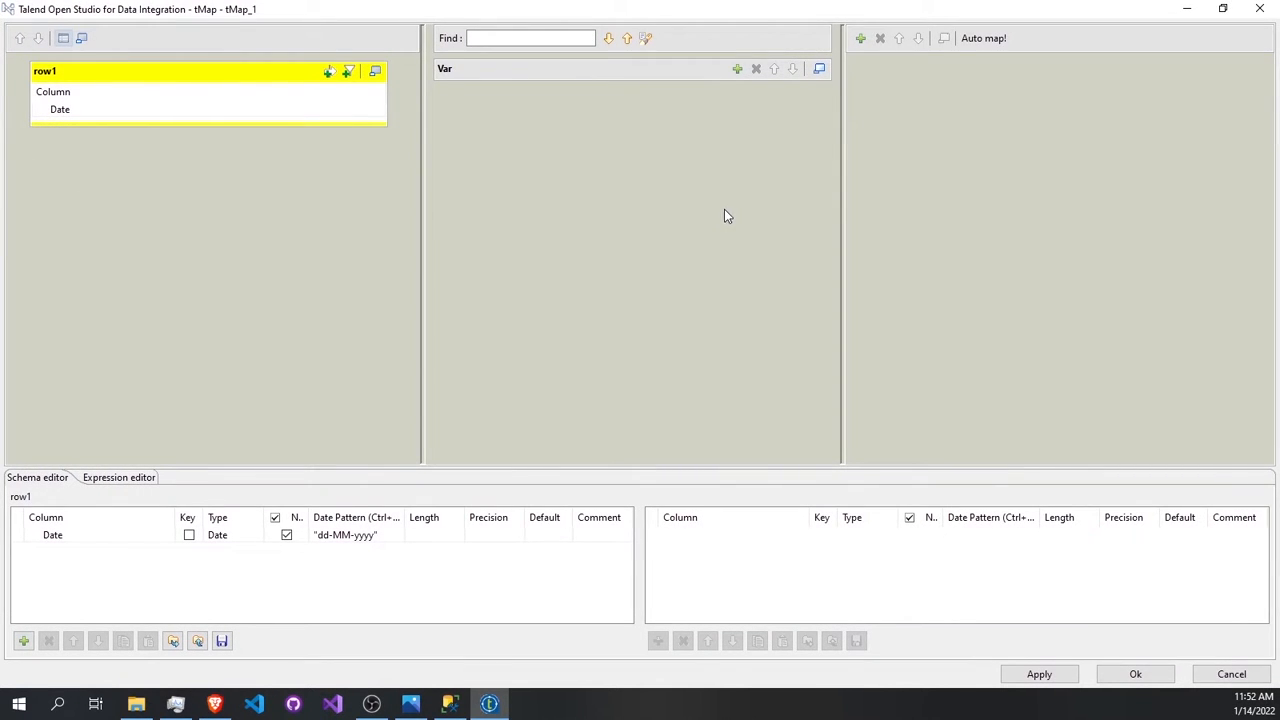
{"action": "left_click", "coordinate": [859, 40]}
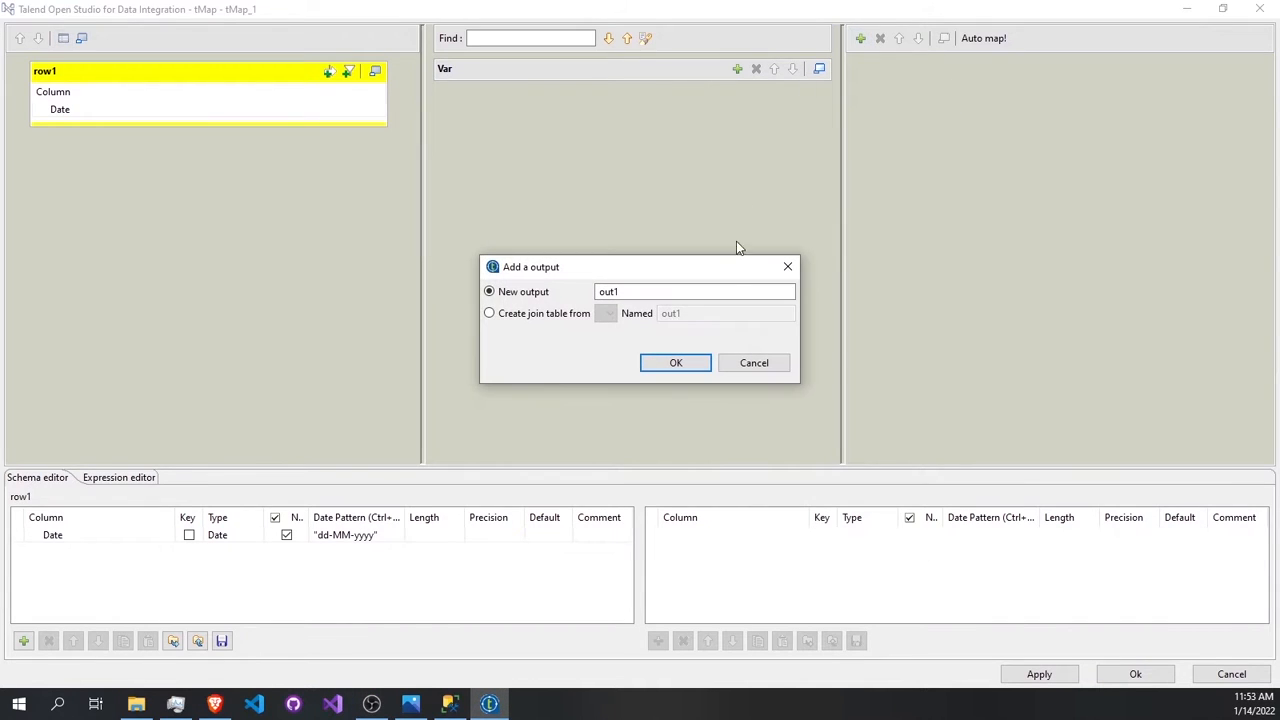
{"action": "left_click", "coordinate": [690, 365]}
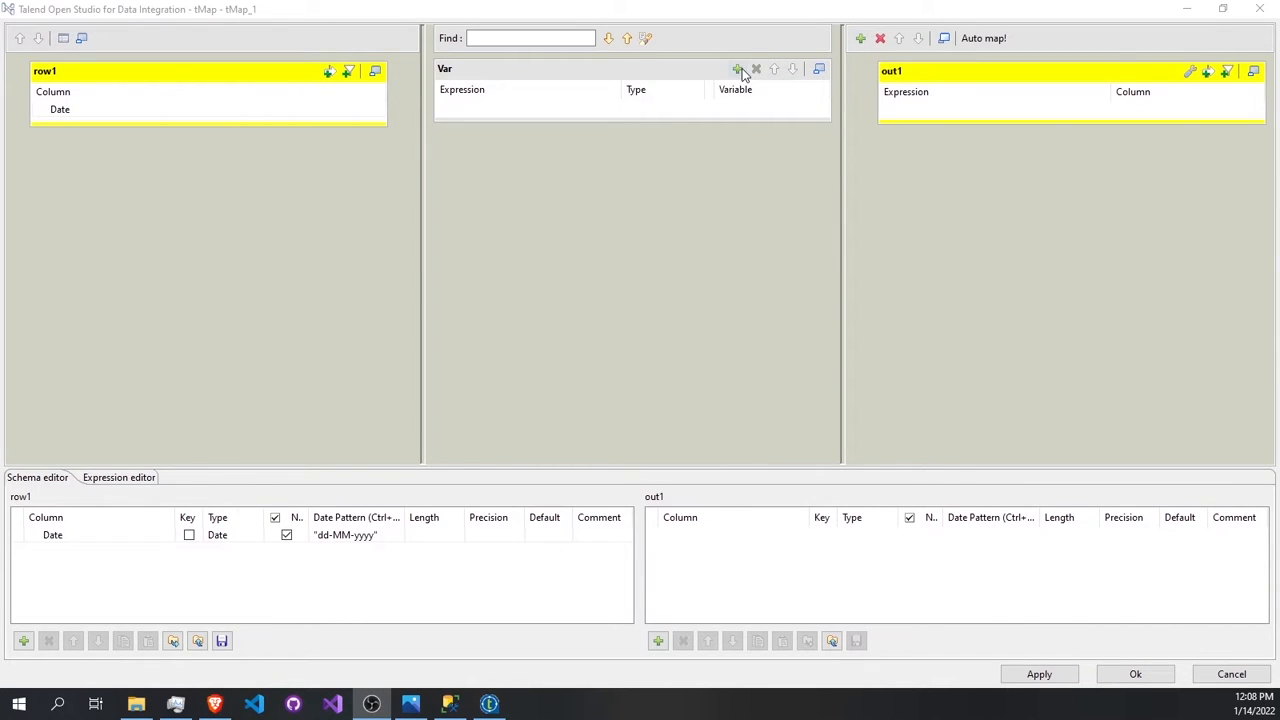
Add a variable of type int | Integer to the tMap's Var table.
{"action": "left_click", "coordinate": [737, 68]}
{"action": "left_click", "coordinate": [698, 110]}
{"action": "left_click", "coordinate": [698, 106]}
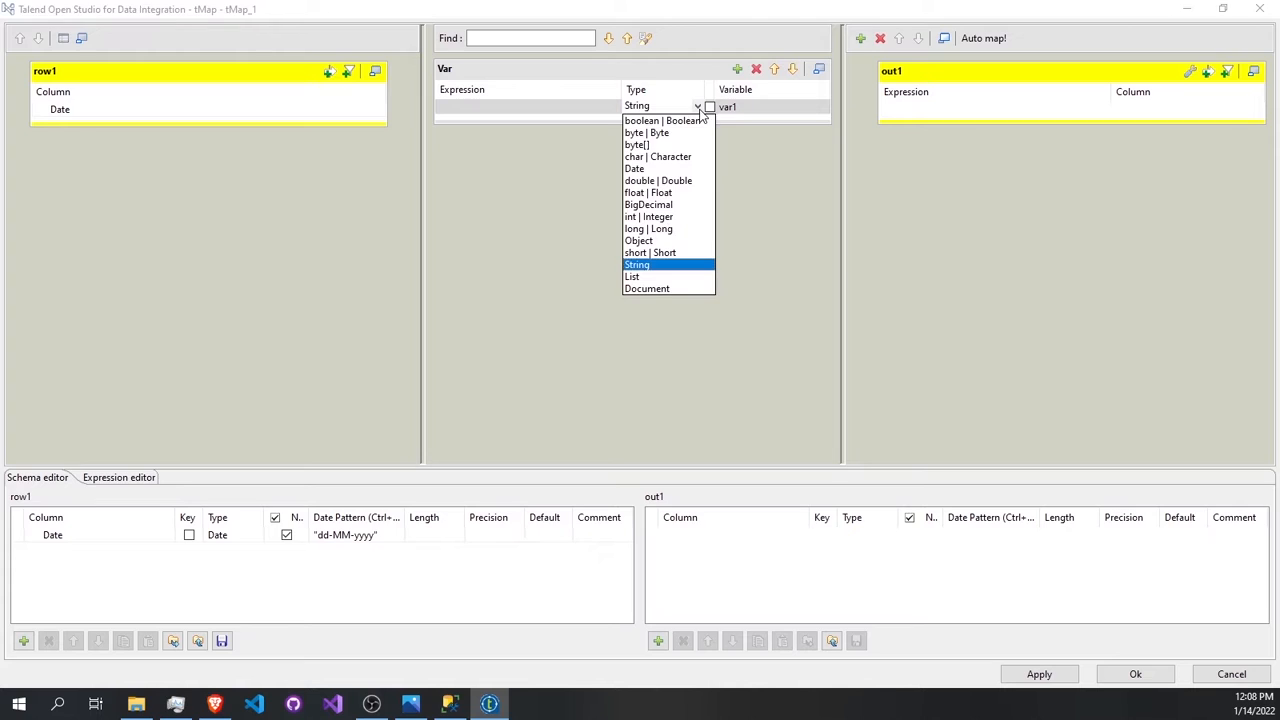
{"action": "left_click", "coordinate": [646, 218]}
Build the expression Numeric.sequence("s2",1,1) for var1 from the Numeric sequence function.
{"action": "left_click", "coordinate": [604, 107]}
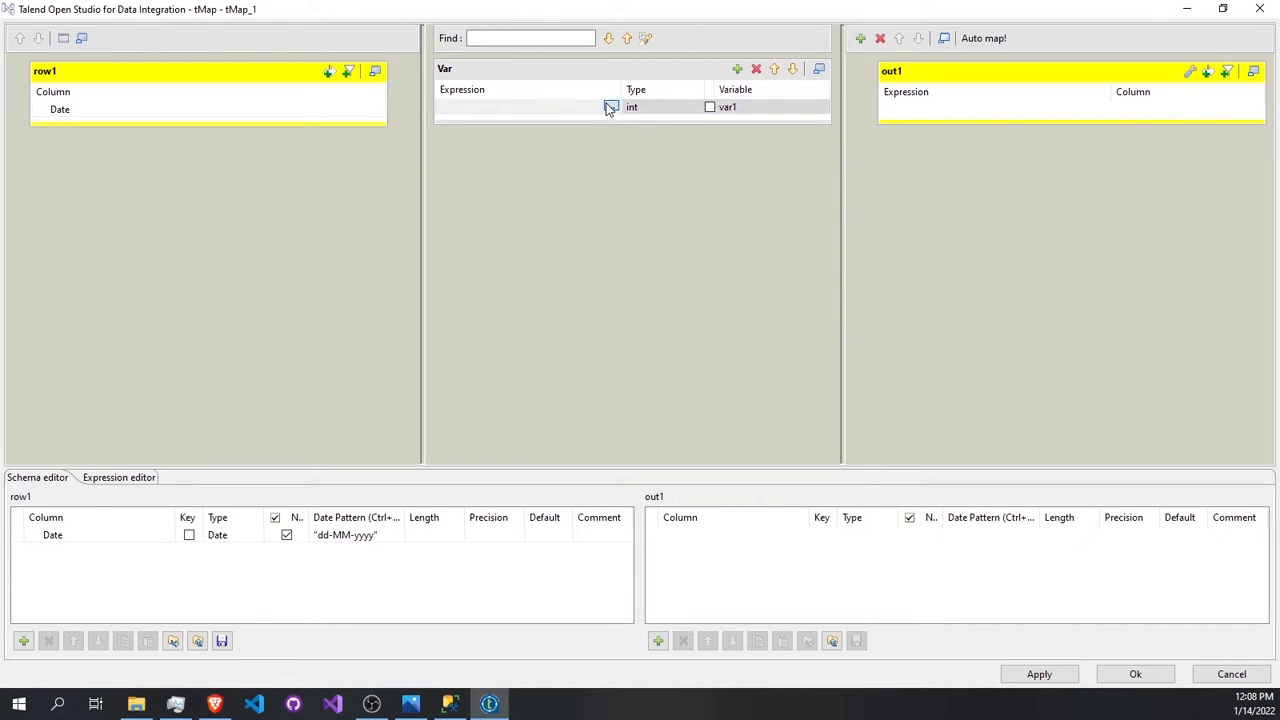
{"action": "left_click", "coordinate": [610, 108]}
{"action": "left_click", "coordinate": [346, 366]}
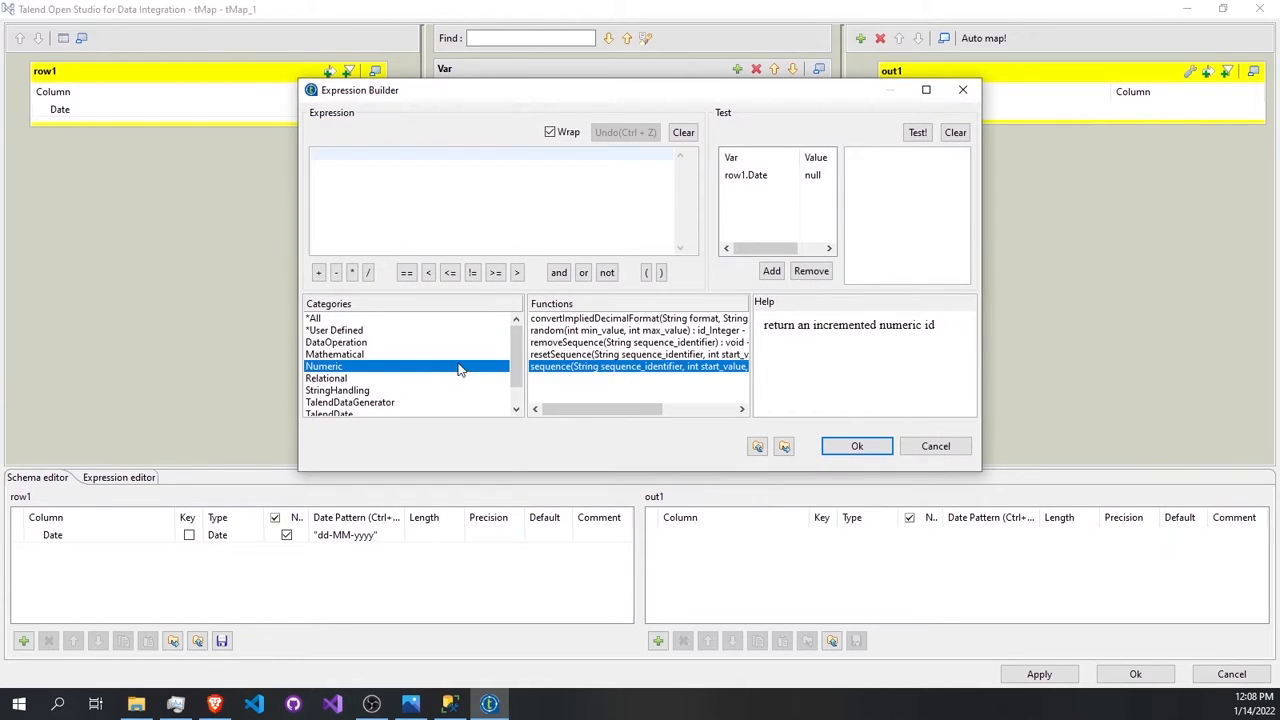
{"action": "double_click", "coordinate": [550, 366]}
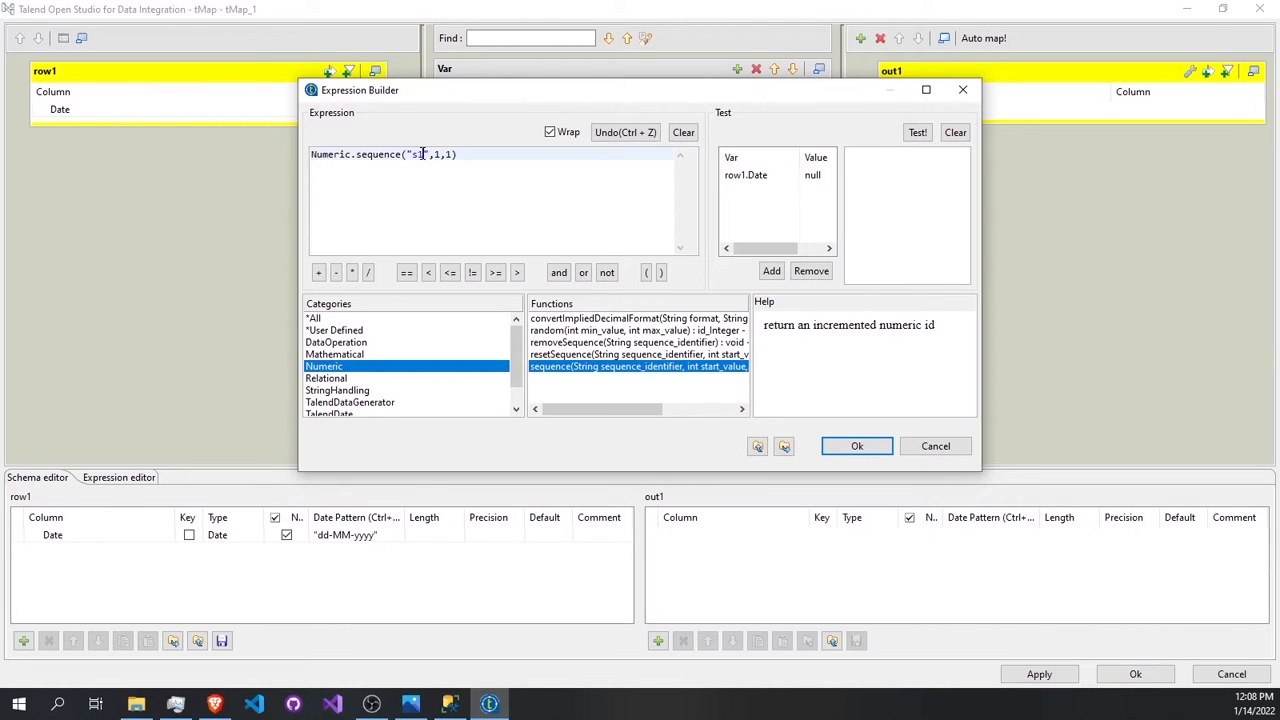
{"action": "key", "text": "BackSpace"}
{"action": "type", "text": "2"}
{"action": "left_click", "coordinate": [845, 449]}
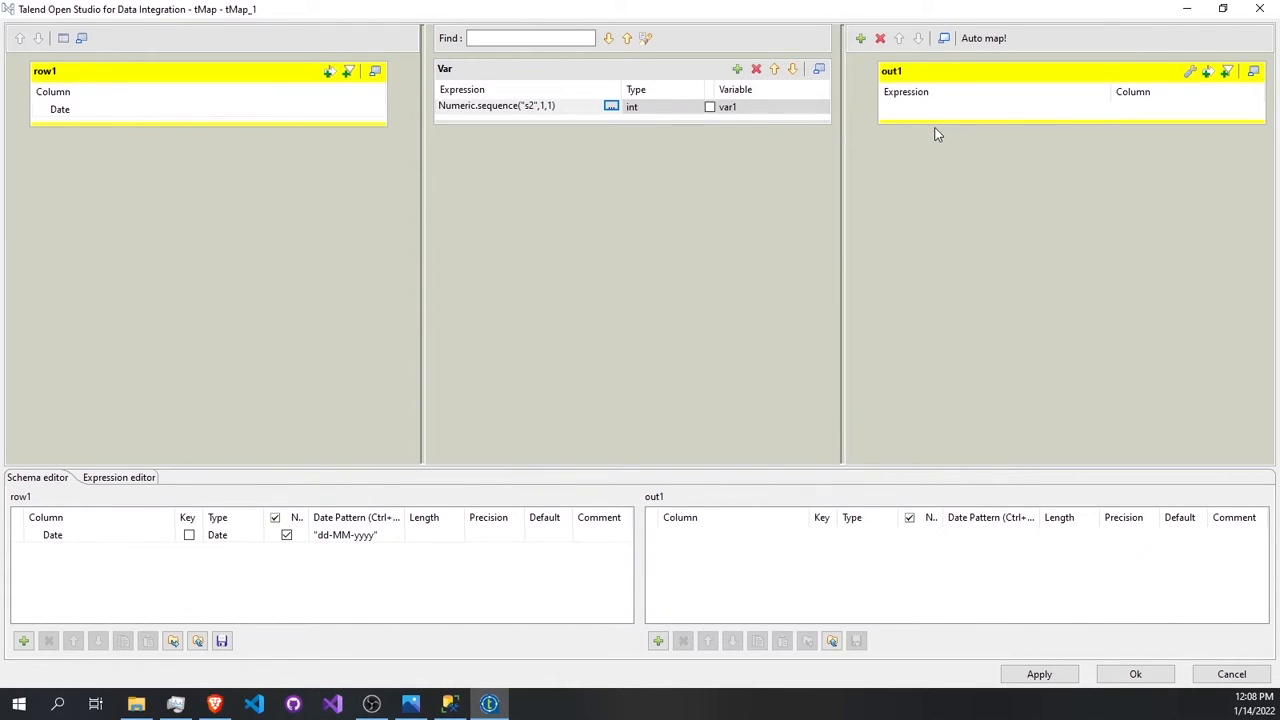
Enlarge the out1 table and add five new columns to its schema.
{"action": "left_click_drag", "start_coordinate": [937, 124], "coordinate": [943, 202]}
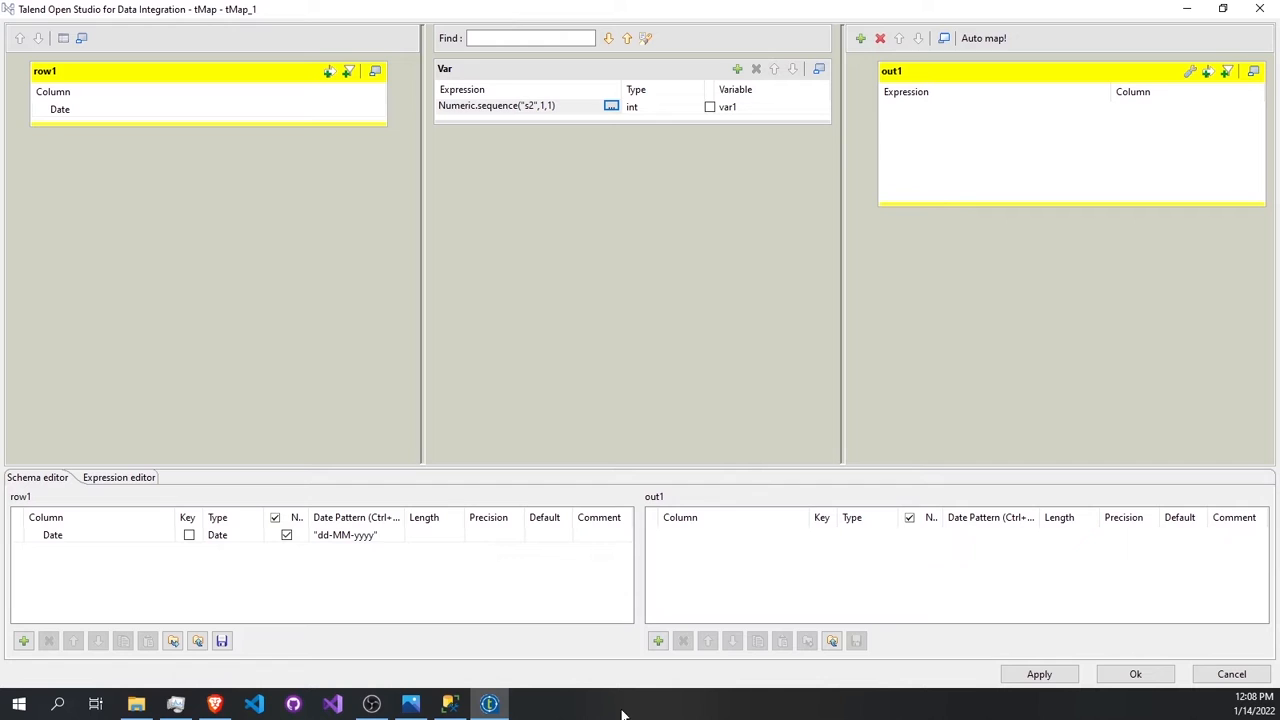
{"action": "left_click", "coordinate": [657, 641]}
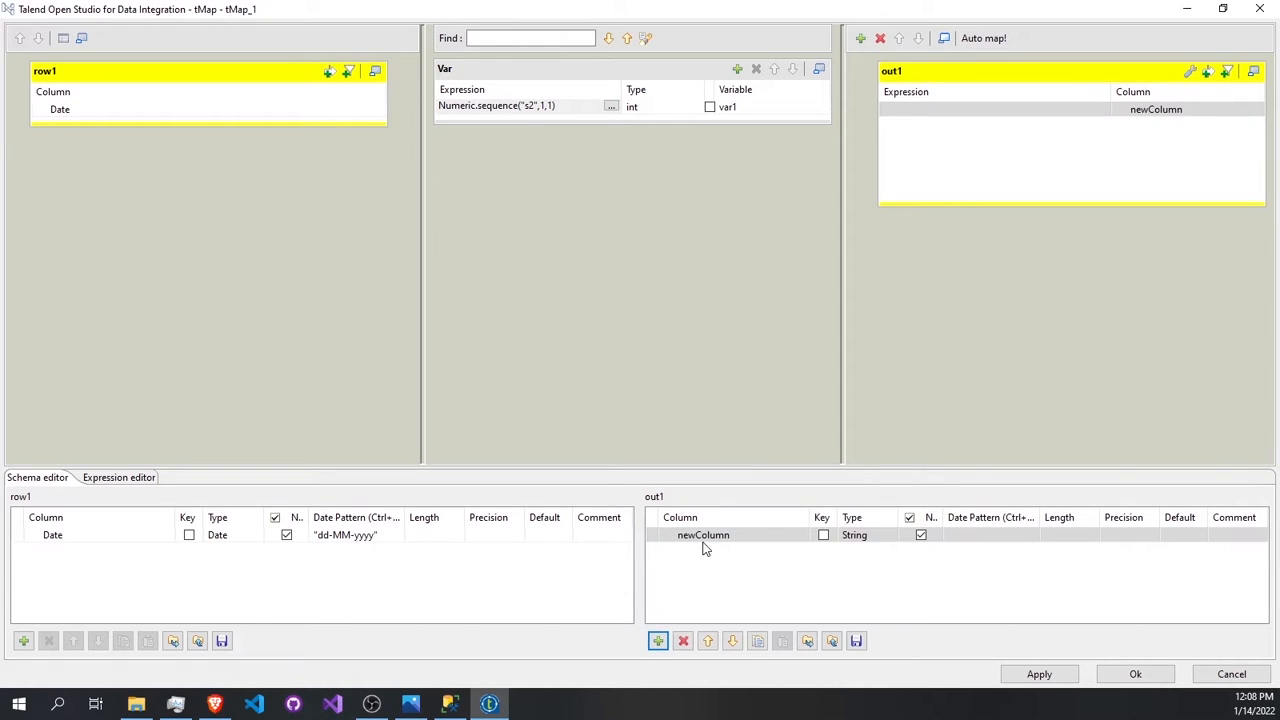
{"action": "left_click", "coordinate": [657, 641]}
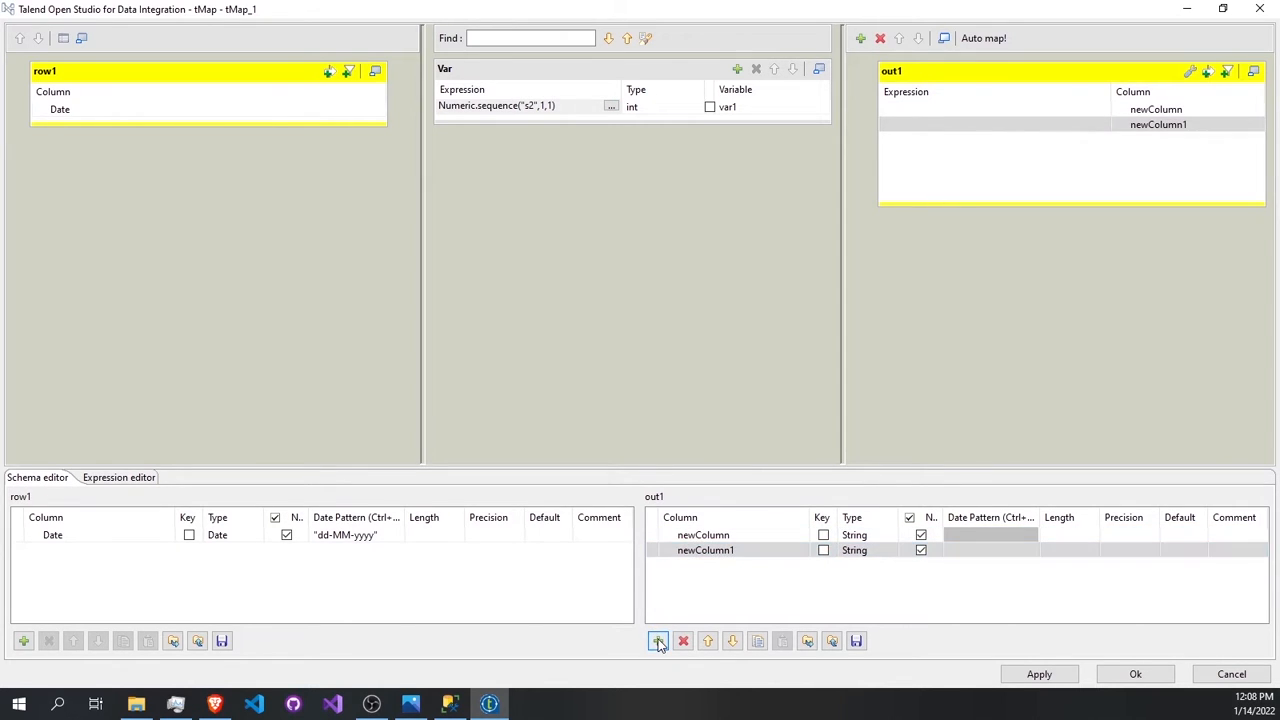
{"action": "left_click", "coordinate": [657, 641]}
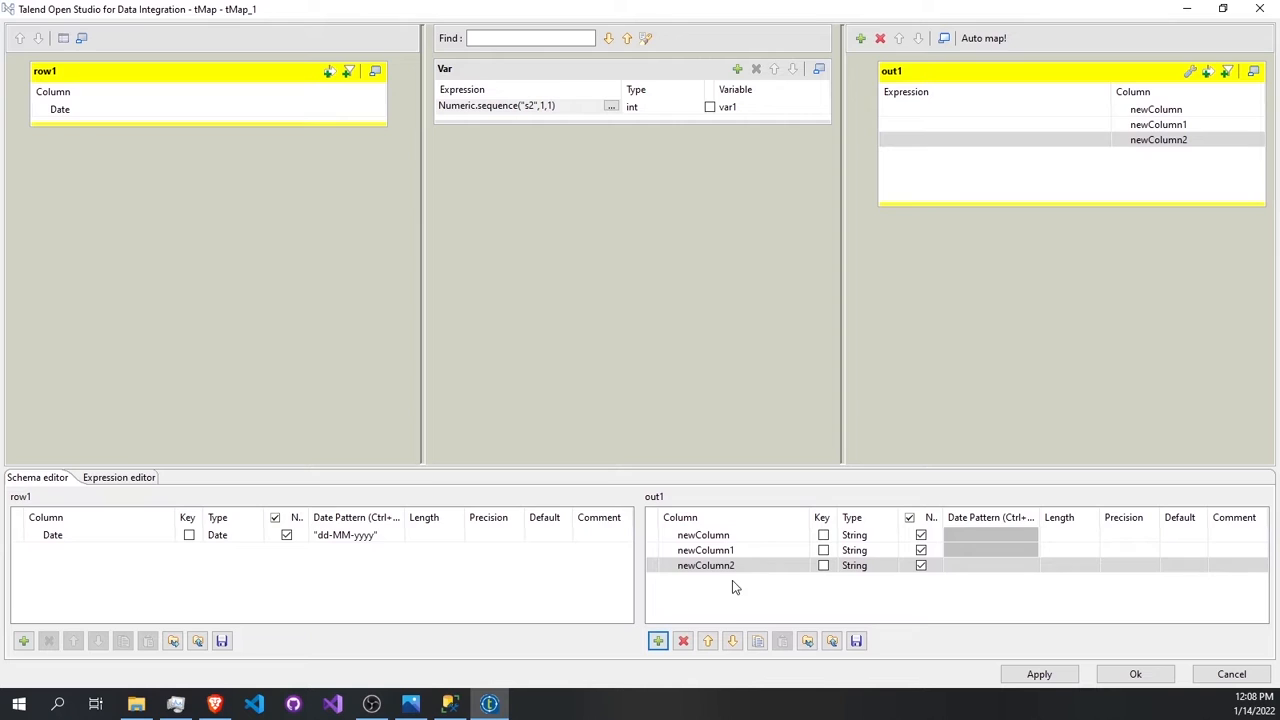
{"action": "left_click", "coordinate": [657, 641]}
{"action": "left_click", "coordinate": [657, 641]}
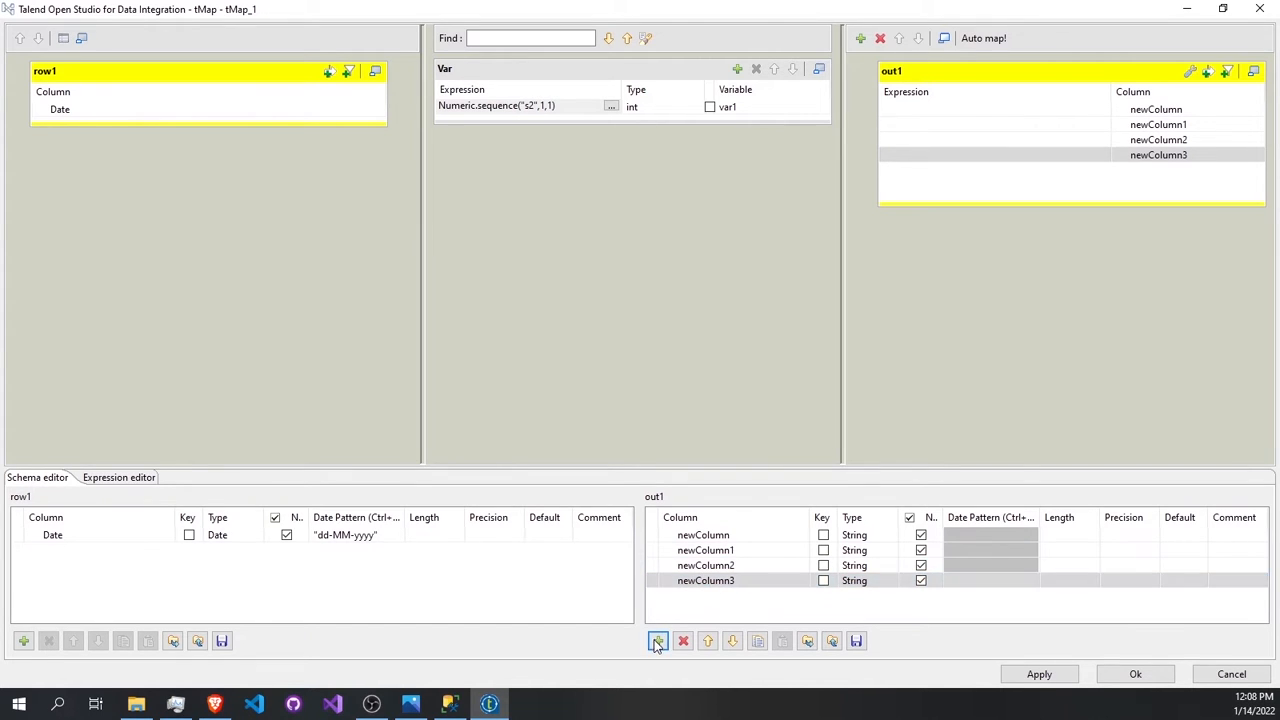
Rename the five out1 columns in order as Date_key, Date_ID, Day, Month and Year.
{"action": "left_click", "coordinate": [731, 535]}
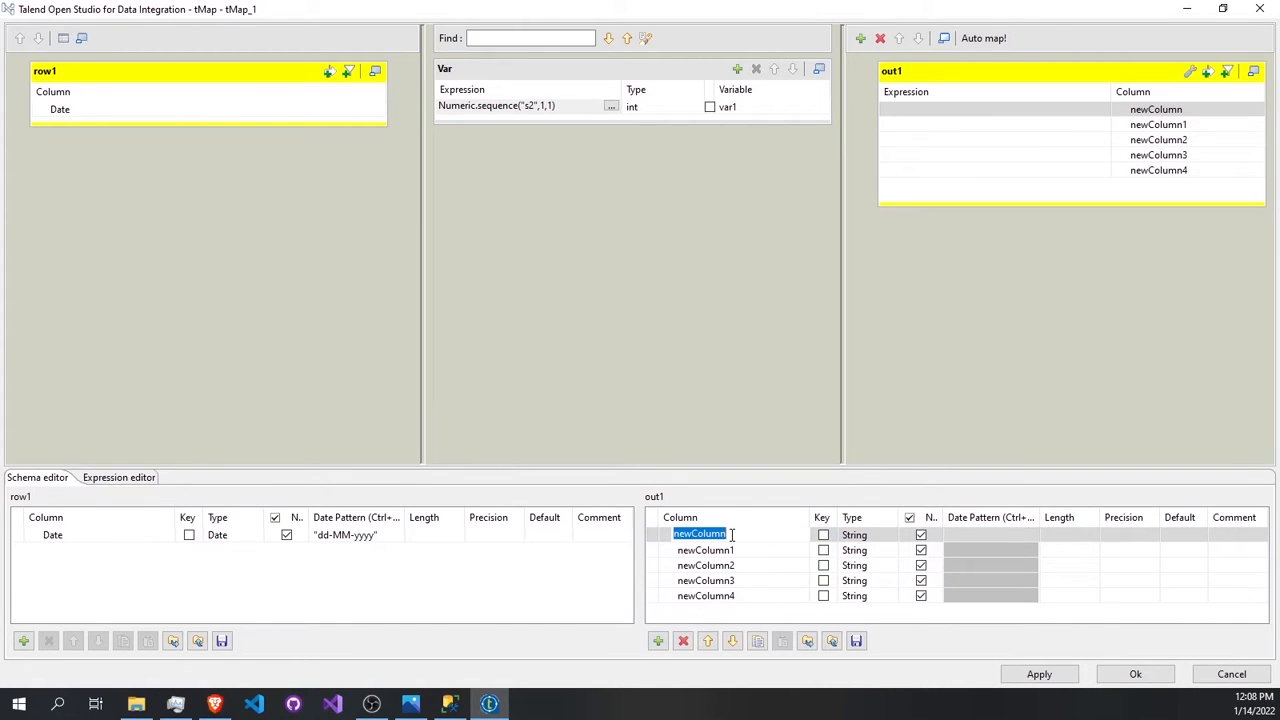
{"action": "type", "text": "Date_key"}
{"action": "left_click", "coordinate": [714, 550]}
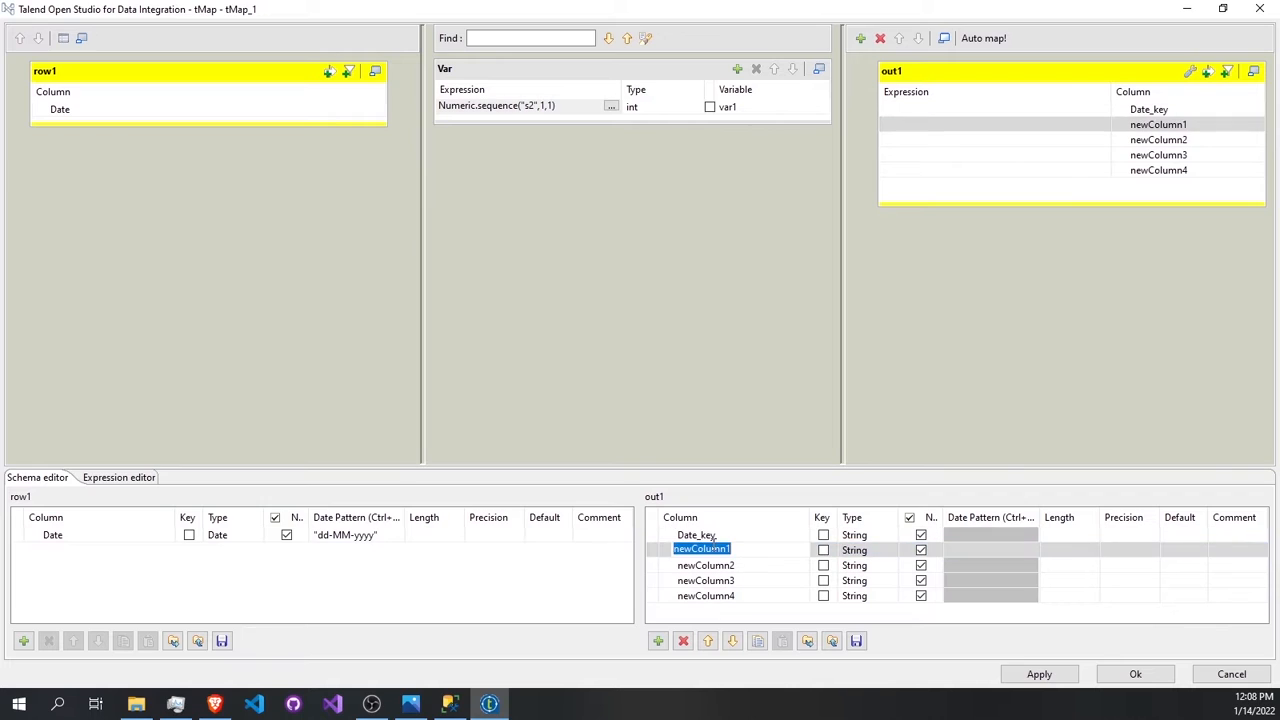
{"action": "type", "text": "Date_ID"}
{"action": "left_click", "coordinate": [767, 567]}
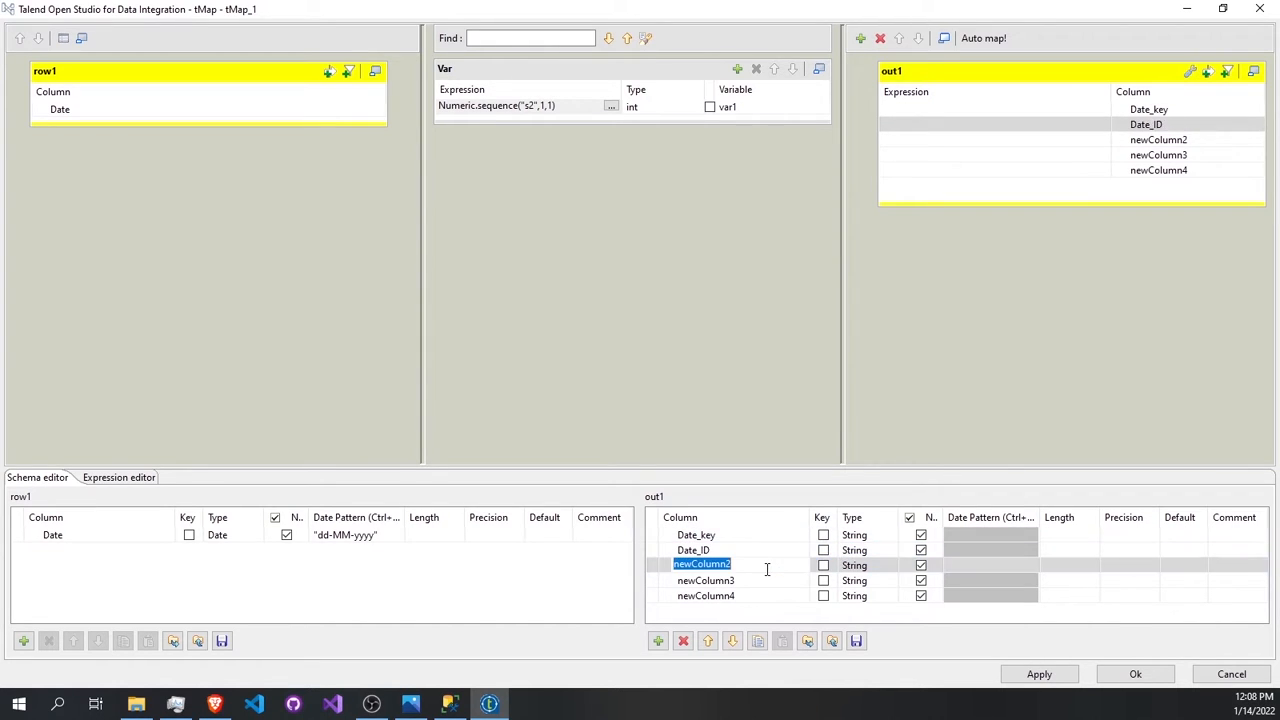
{"action": "type", "text": "Day"}
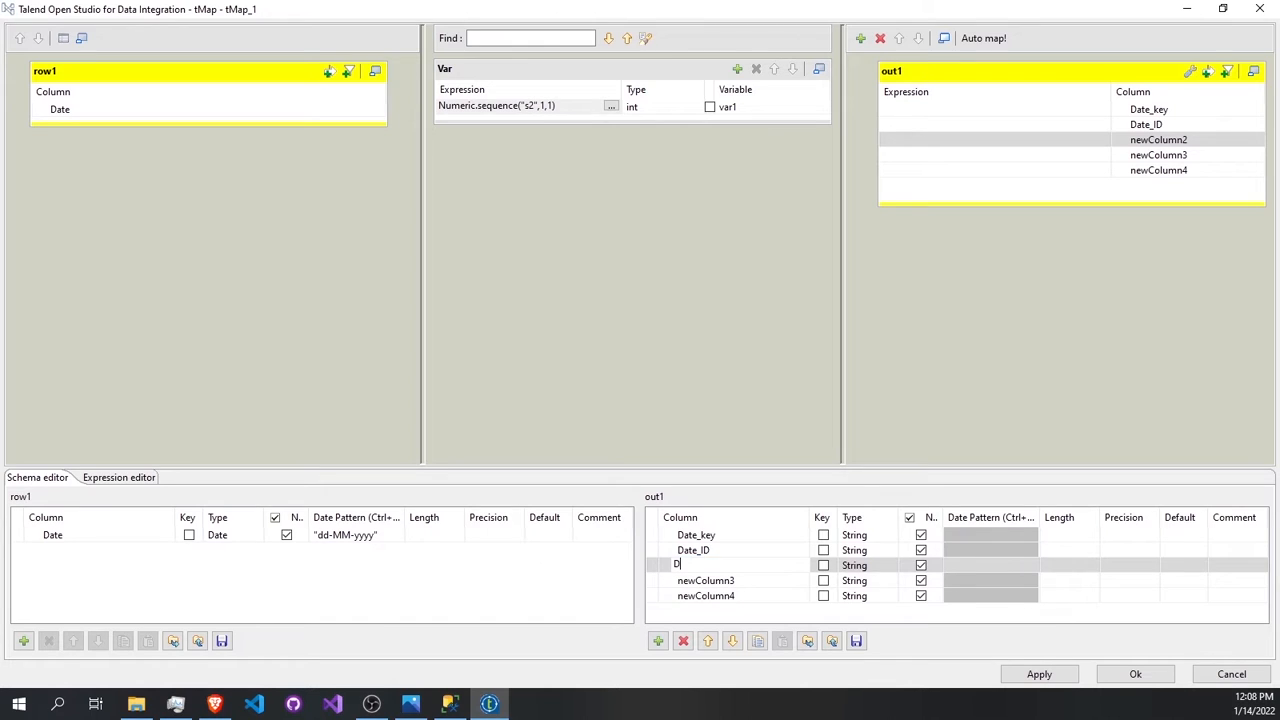
{"action": "left_click", "coordinate": [789, 581]}
{"action": "type", "text": "Month"}
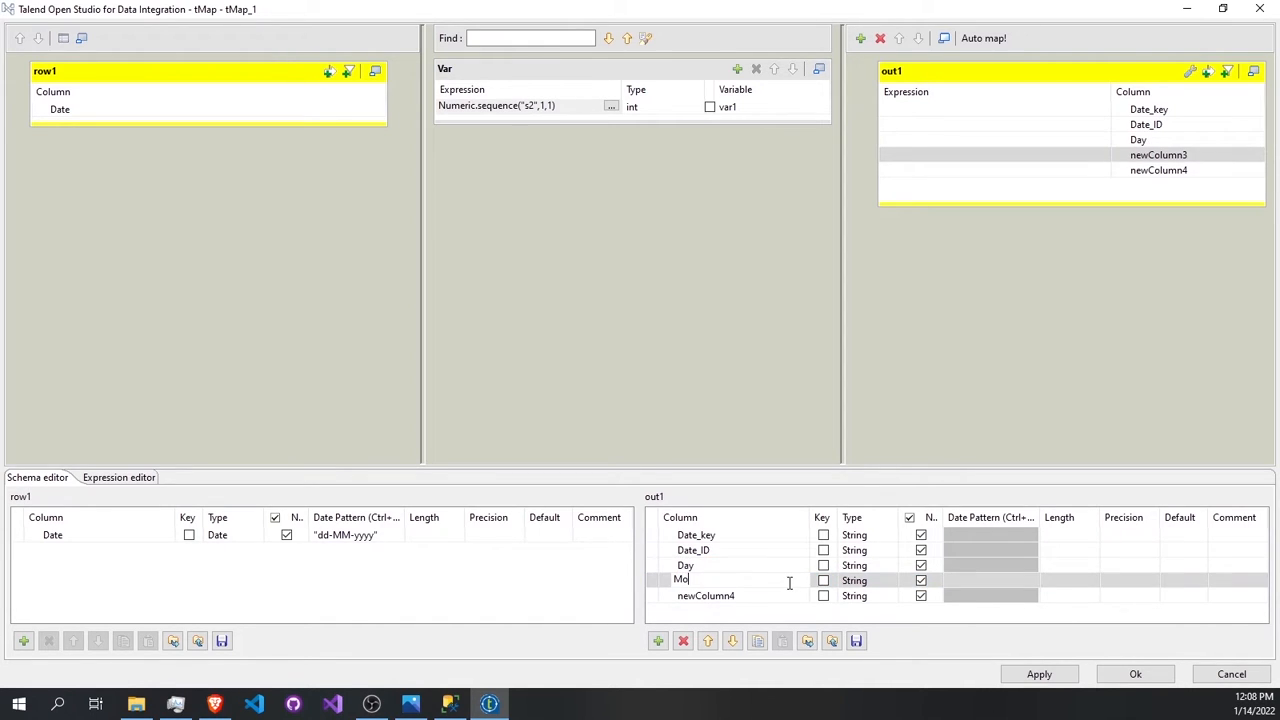
{"action": "left_click", "coordinate": [742, 592]}
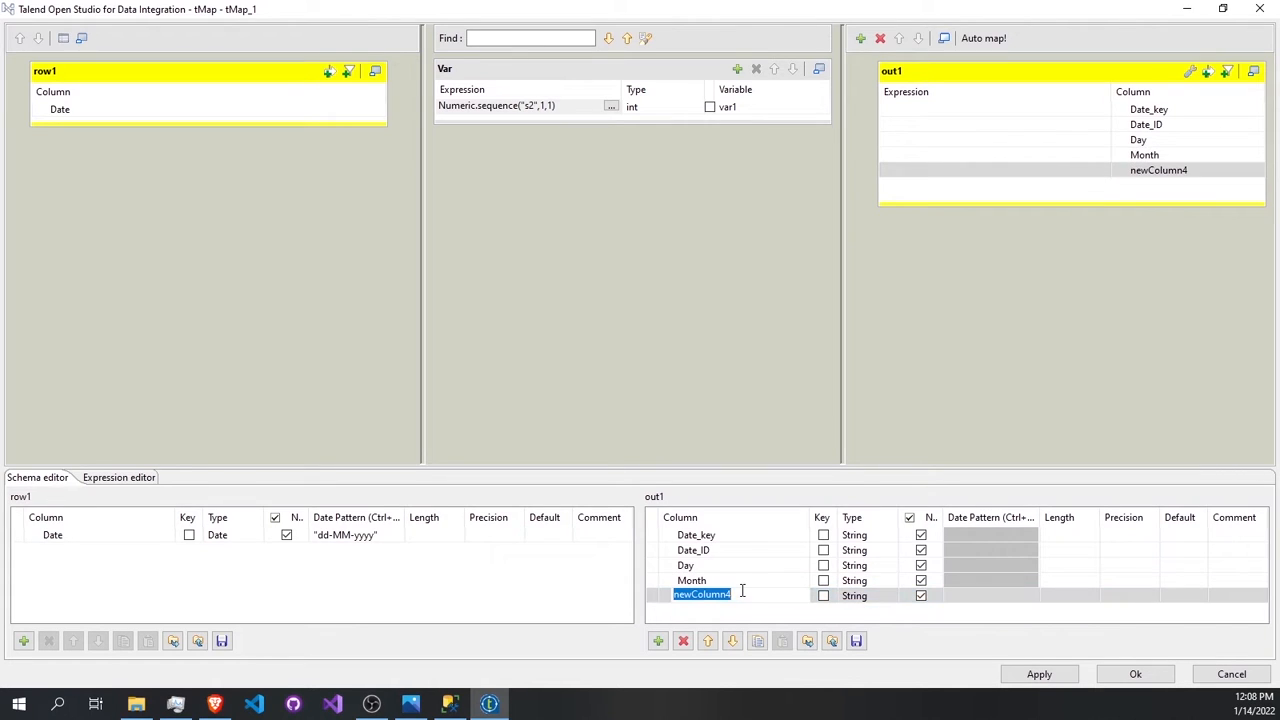
{"action": "type", "text": "Year"}
Make all five out1 columns, from Year up to Date_key, non-nullable.
{"action": "left_click", "coordinate": [921, 595]}
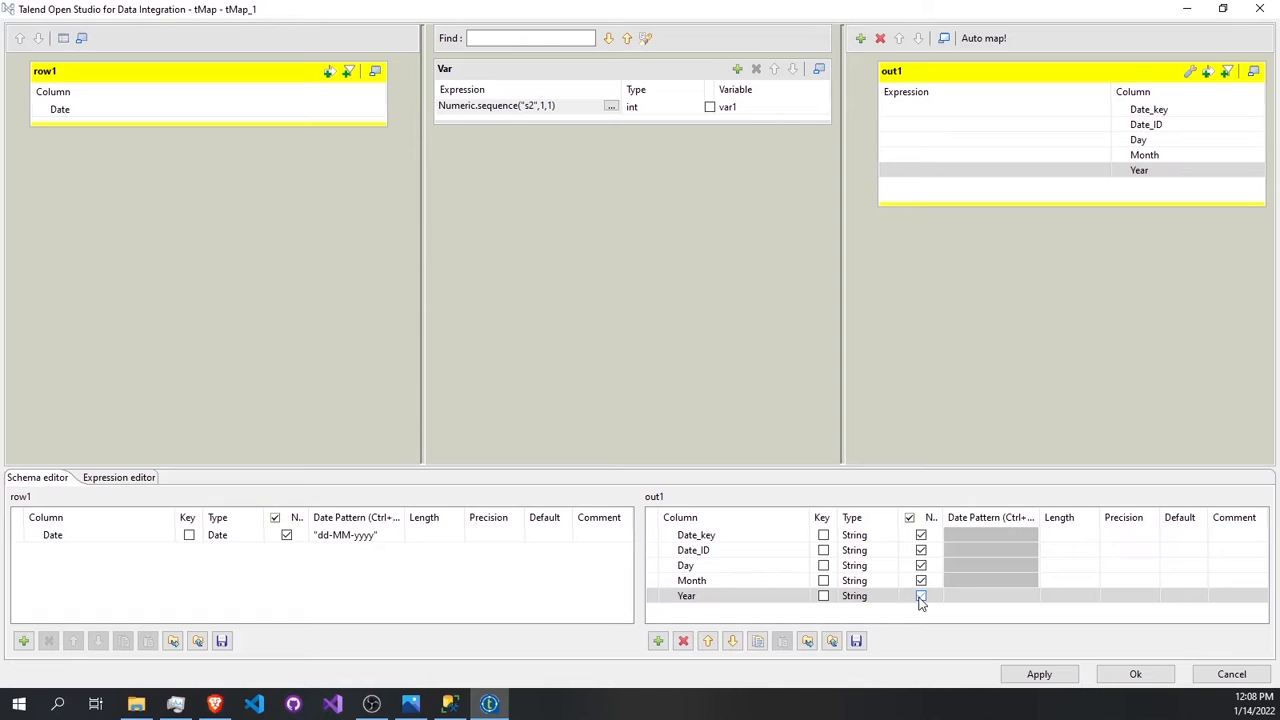
{"action": "left_click", "coordinate": [921, 581]}
{"action": "left_click", "coordinate": [921, 565]}
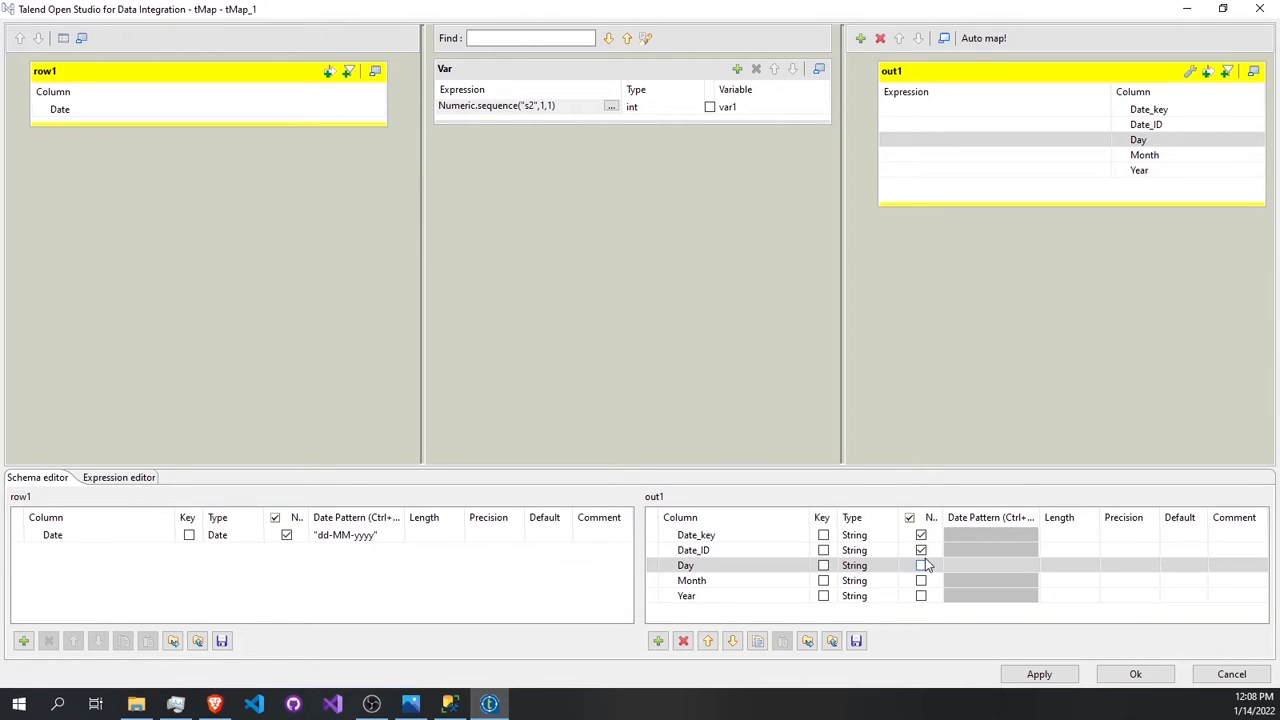
{"action": "left_click", "coordinate": [921, 550]}
{"action": "left_click", "coordinate": [921, 535]}
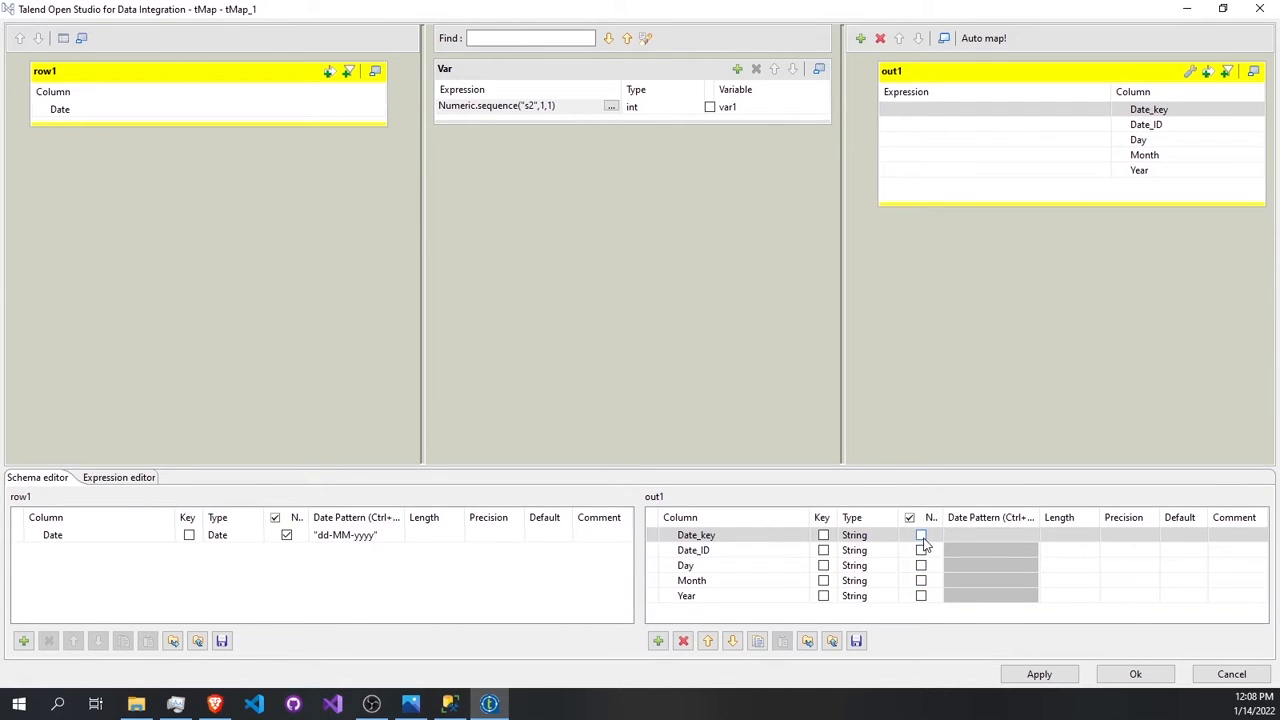
Set the type of Date_key to int | Integer and of Date_ID to Date in the out1 schema.
{"action": "left_click", "coordinate": [880, 535]}
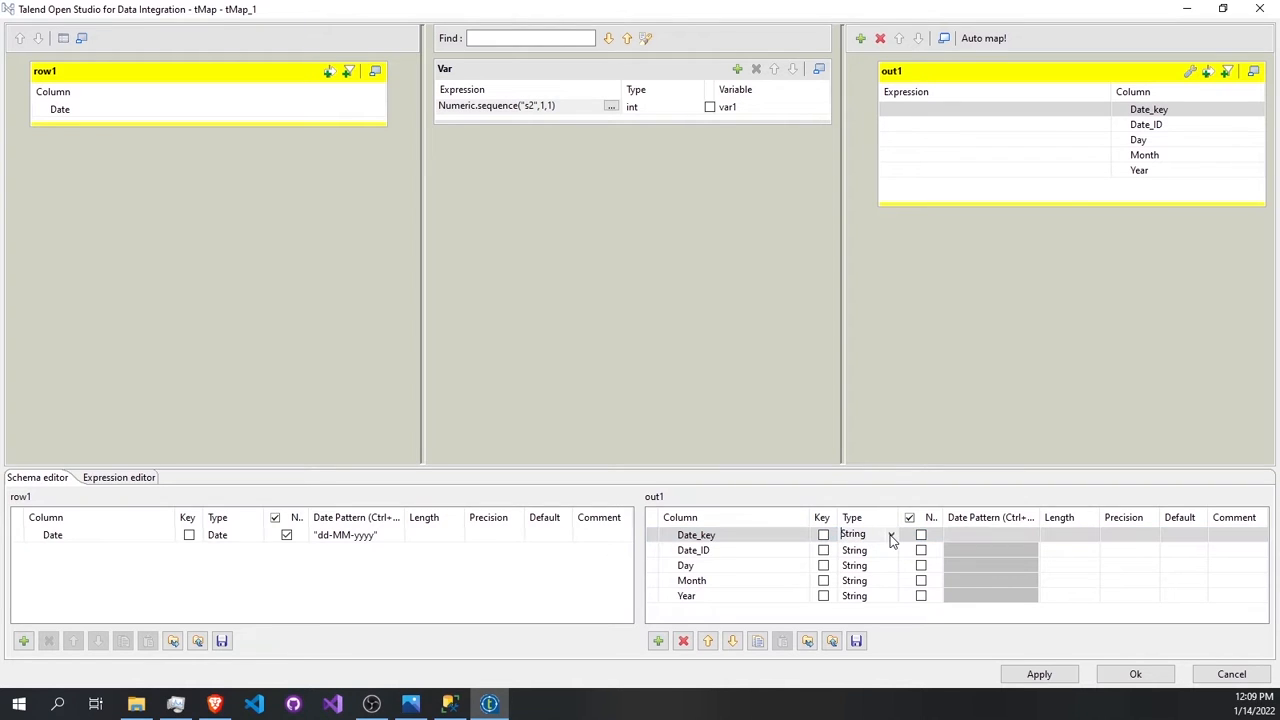
{"action": "left_click", "coordinate": [891, 537]}
{"action": "left_click", "coordinate": [885, 436]}
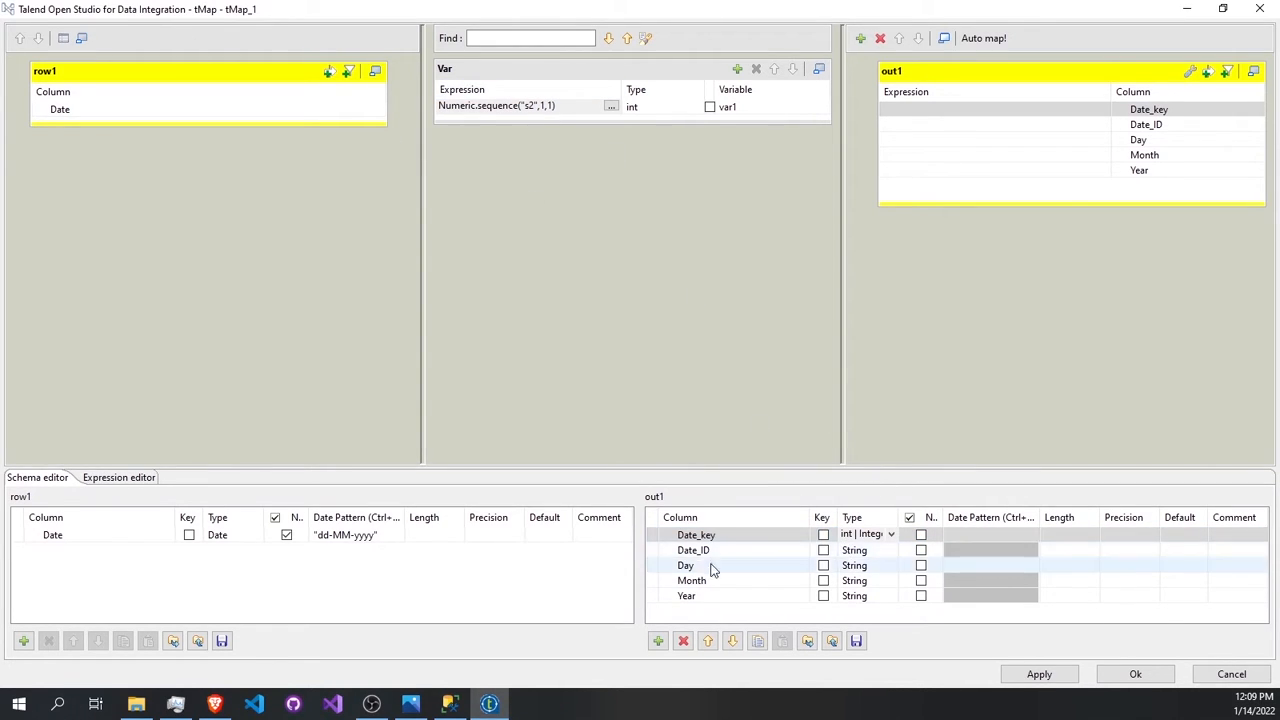
{"action": "left_click", "coordinate": [878, 551]}
{"action": "left_click", "coordinate": [891, 550]}
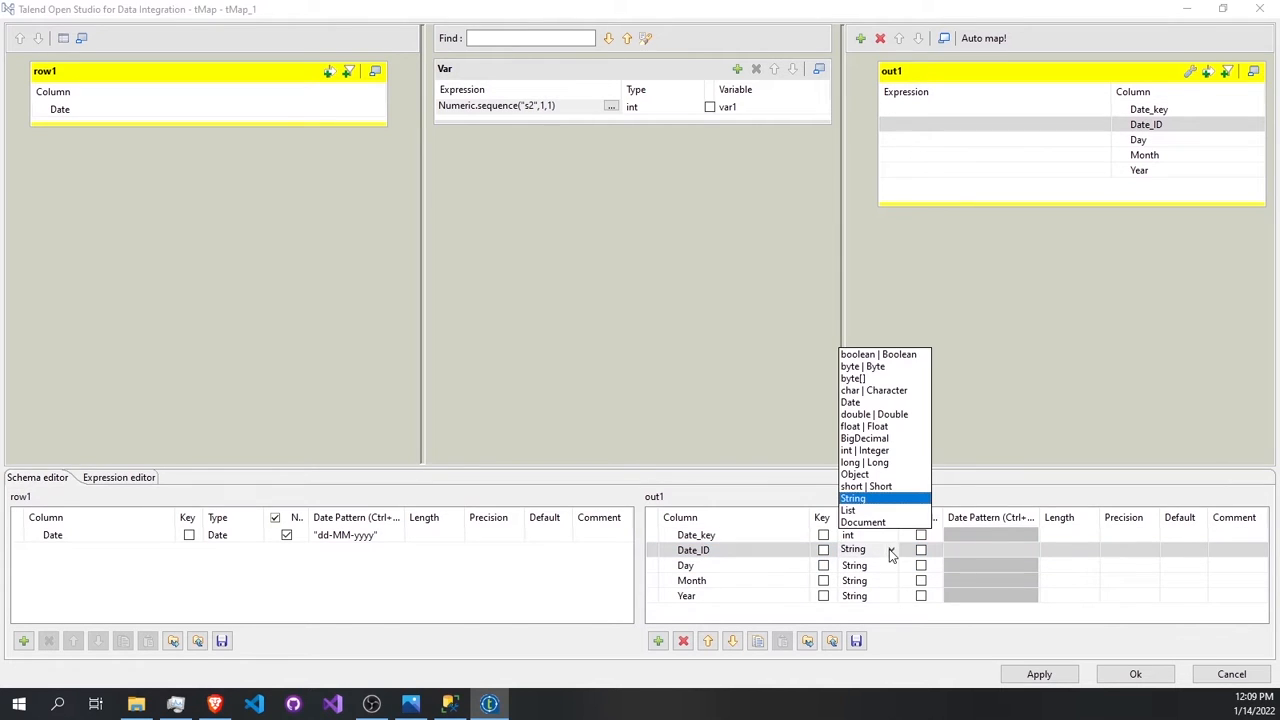
{"action": "left_click", "coordinate": [862, 402]}
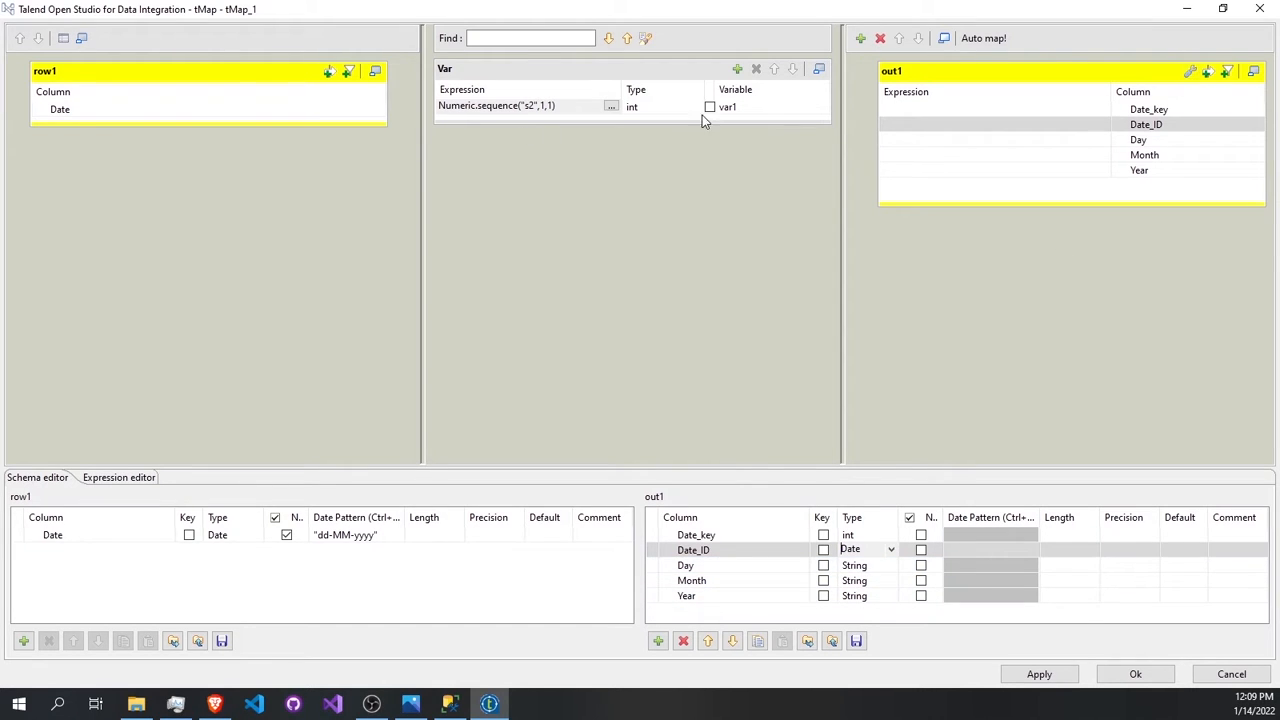
Map the var1 variable to the Date_key column and the row1 Date column to Date_ID in out1.
{"action": "left_click_drag", "start_coordinate": [720, 108], "coordinate": [938, 108]}
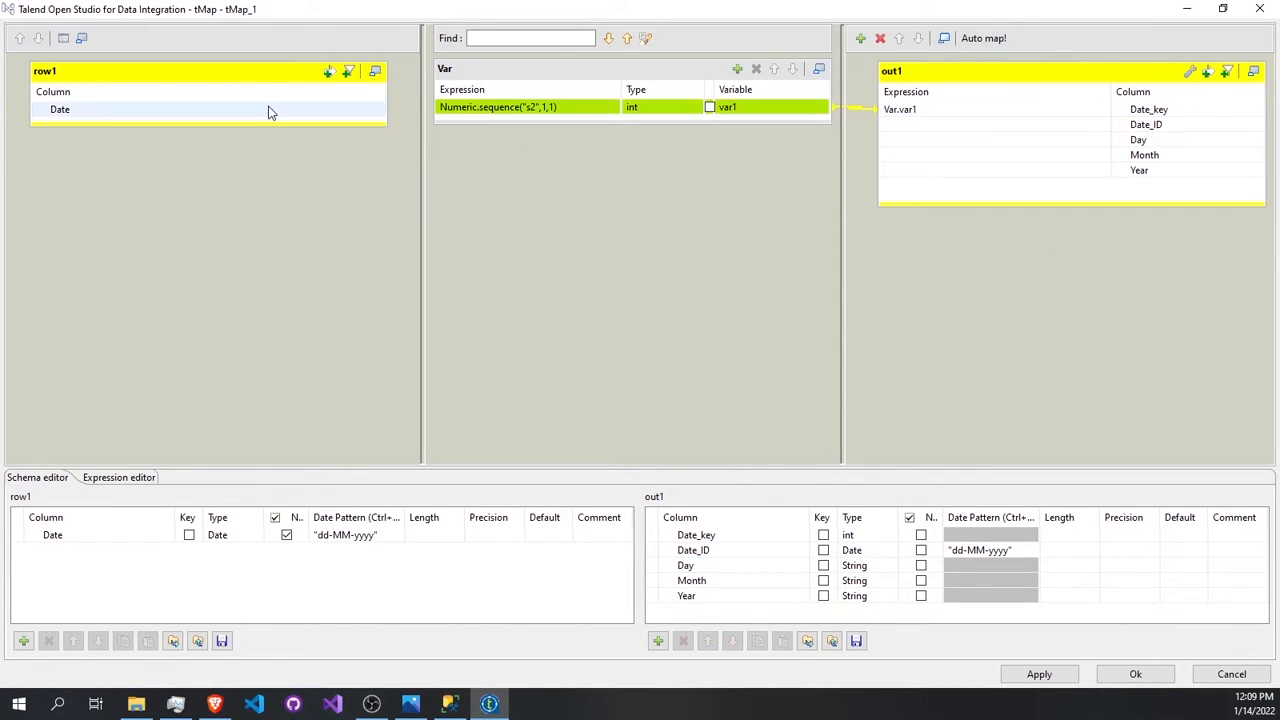
{"action": "left_click_drag", "start_coordinate": [222, 114], "coordinate": [1008, 127]}
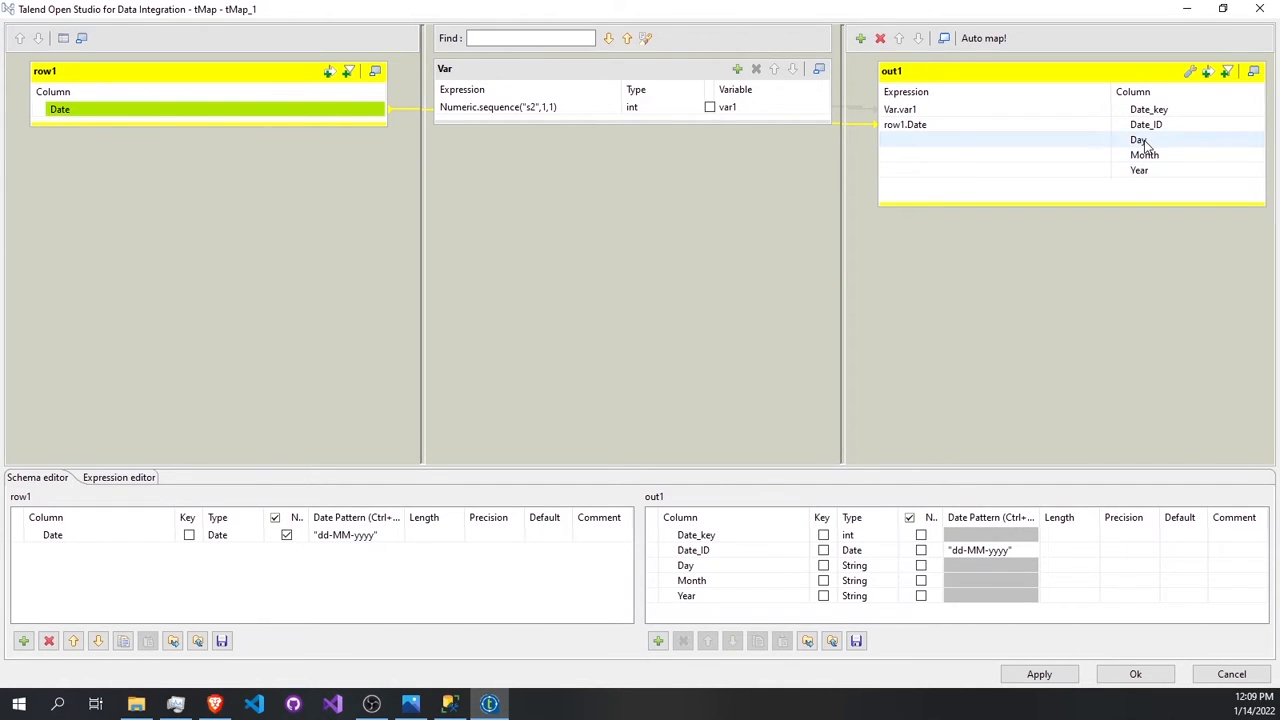
Open the Expression Builder for the Day column and insert the TalendDate function formatDate(String pattern, Date date).
{"action": "left_click", "coordinate": [1085, 155]}
{"action": "left_click", "coordinate": [1100, 140]}
{"action": "left_click", "coordinate": [1100, 140]}
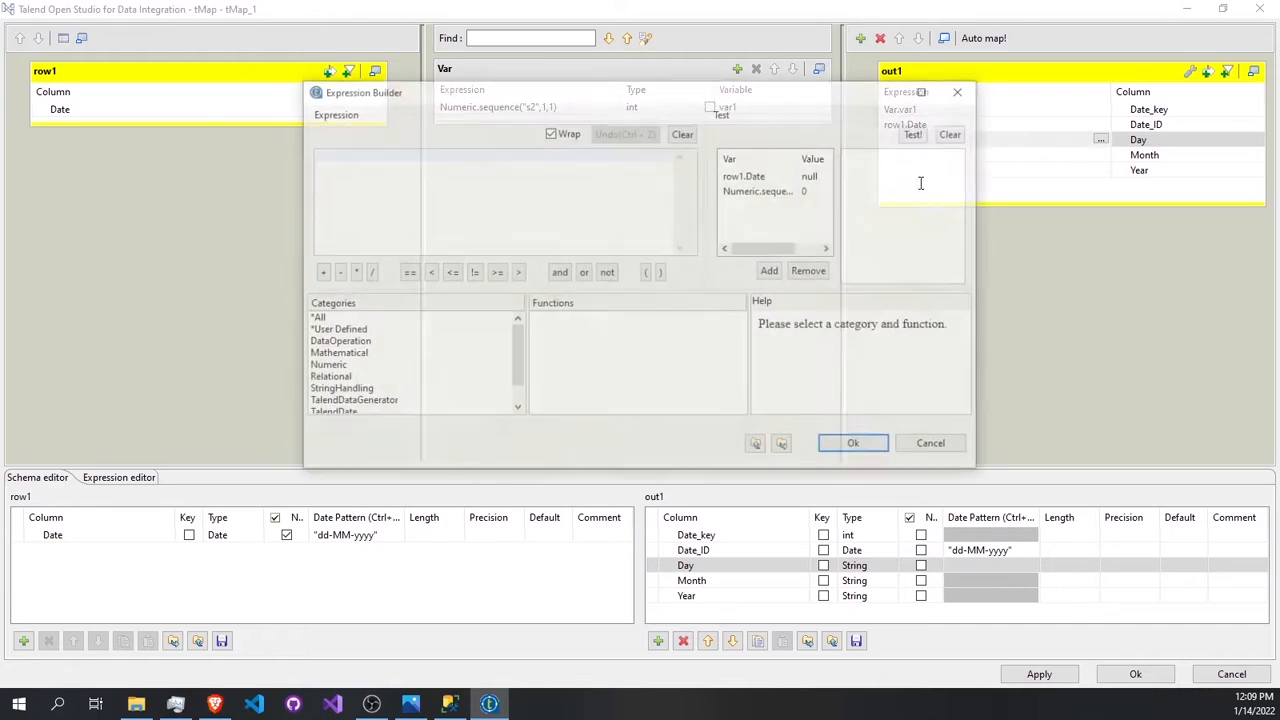
{"action": "scroll", "coordinate": [337, 412], "scroll_direction": "down", "scroll_amount": 1}
{"action": "left_click", "coordinate": [330, 390]}
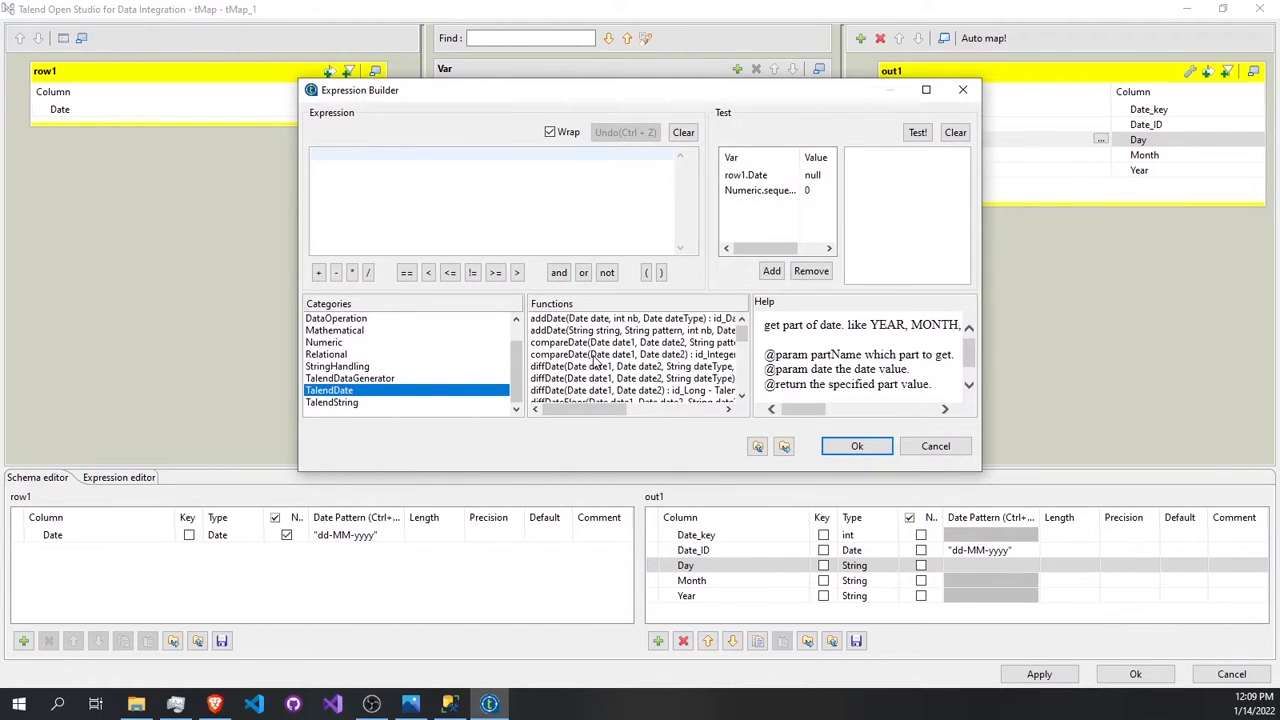
{"action": "scroll", "coordinate": [595, 362], "scroll_direction": "down", "scroll_amount": 1}
{"action": "scroll", "coordinate": [595, 362], "scroll_direction": "down", "scroll_amount": 1}
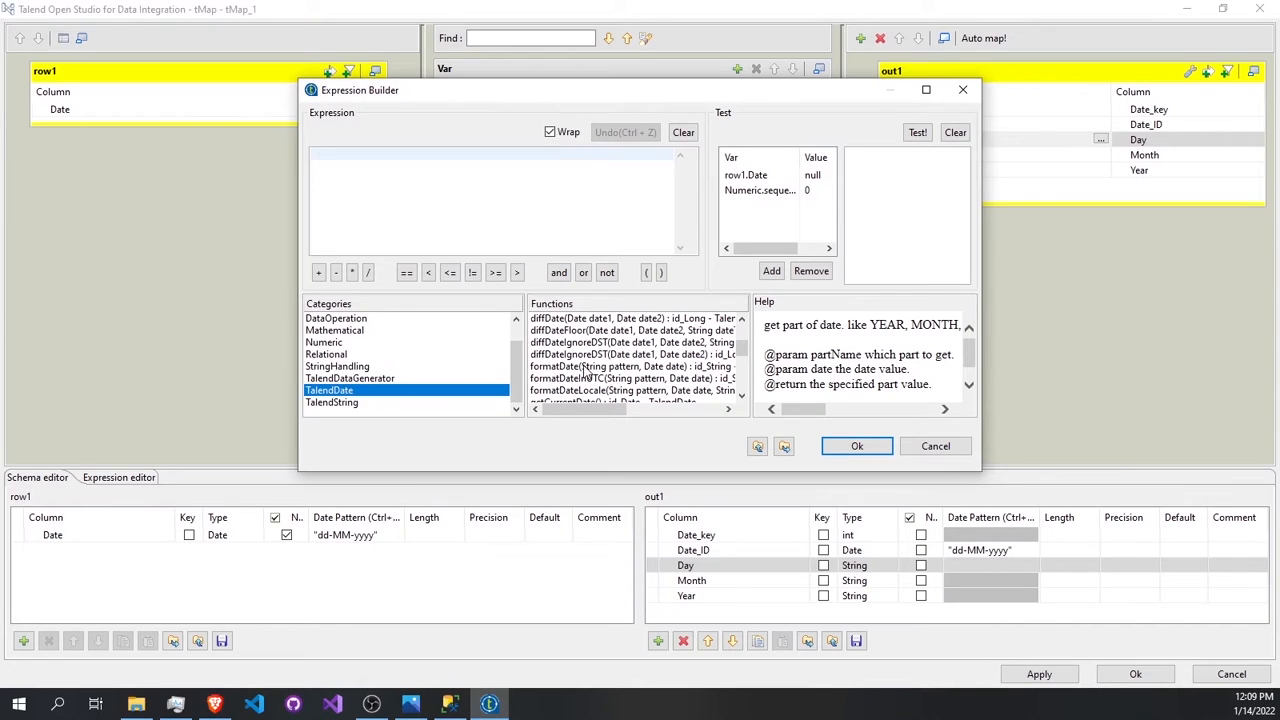
{"action": "double_click", "coordinate": [586, 367]}
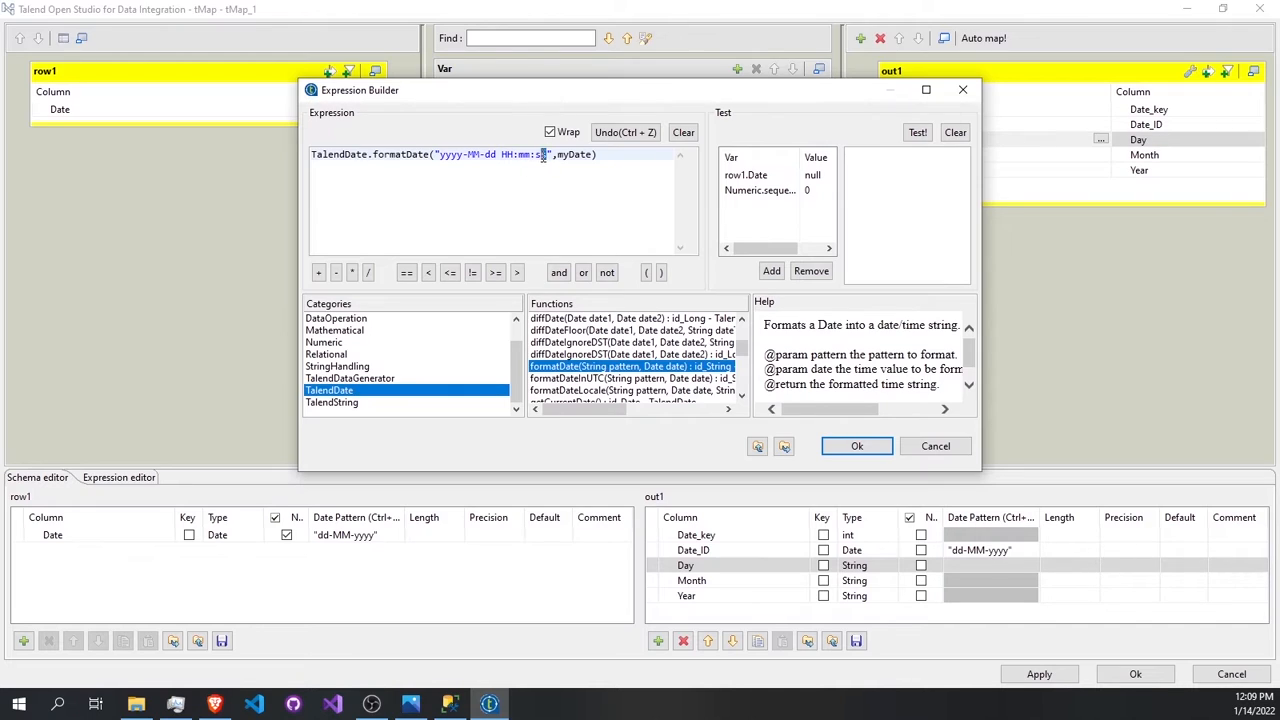
Complete the Day expression as TalendDate.formatDate("dd",row1.Date), copy the whole expression and accept it.
{"action": "left_click_drag", "start_coordinate": [543, 155], "coordinate": [444, 158]}
{"action": "type", "text": "dd"}
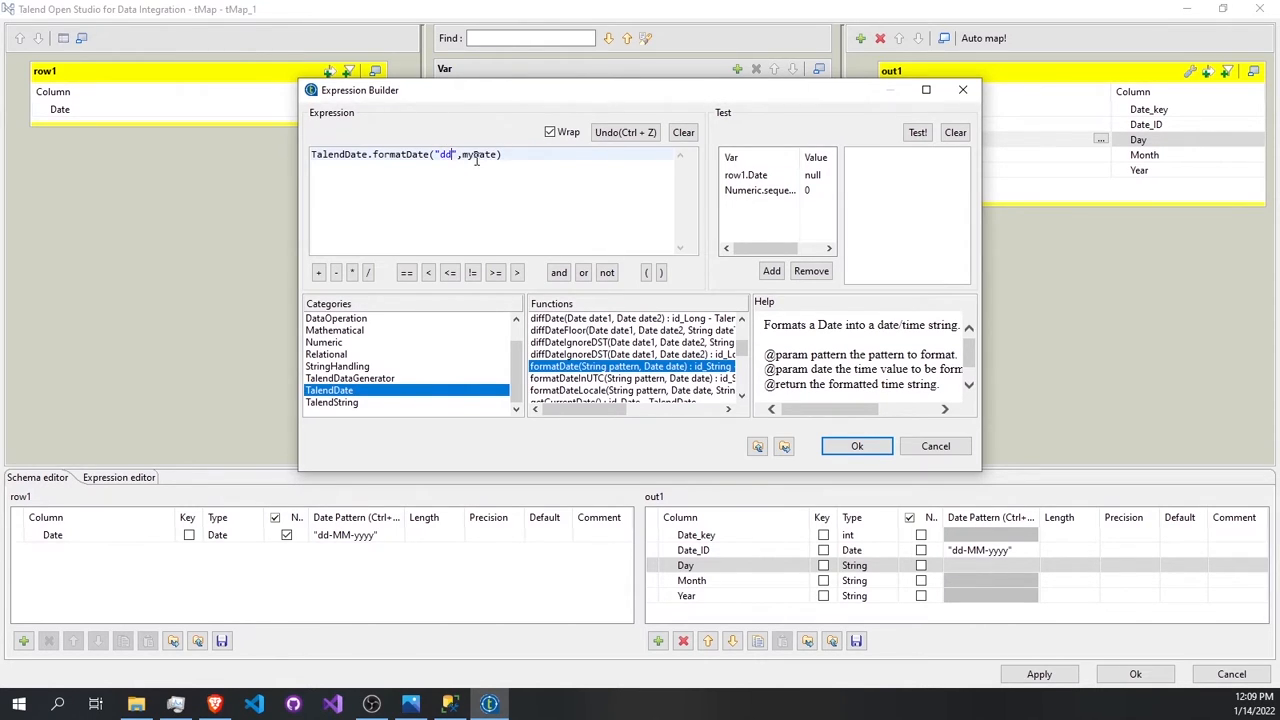
{"action": "double_click", "coordinate": [478, 156]}
{"action": "type", "text": "row1."}
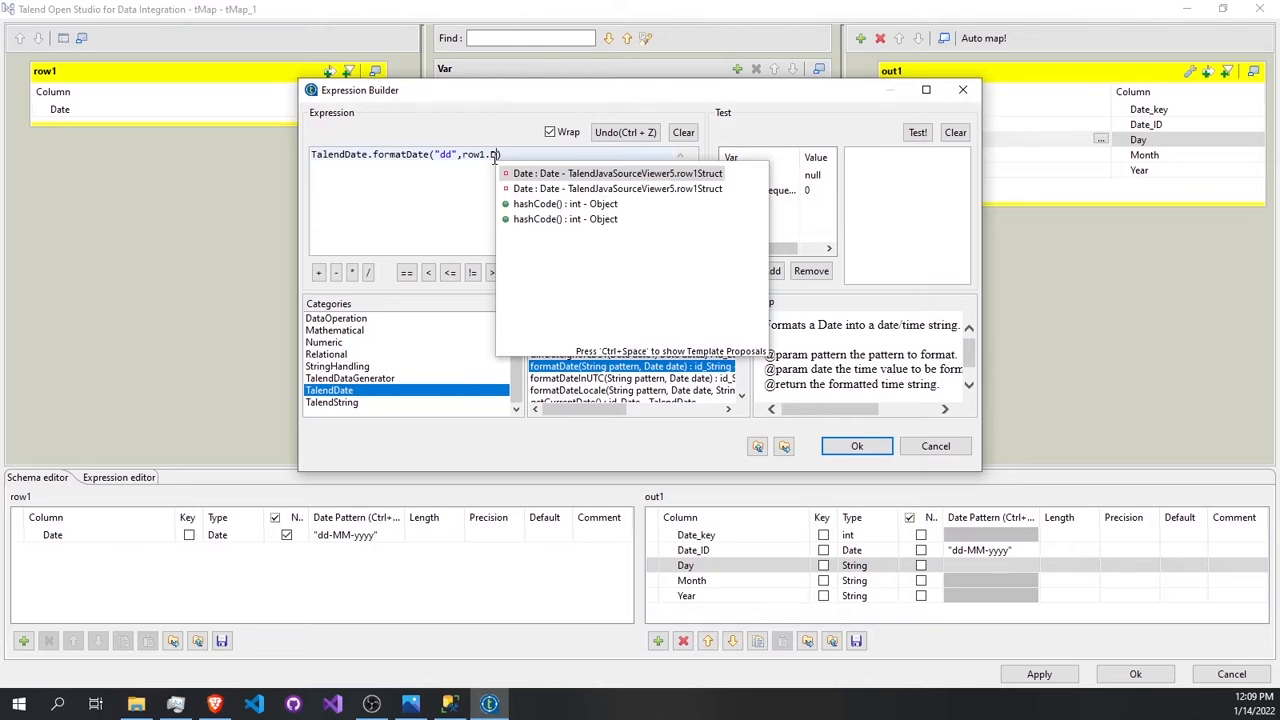
{"action": "type", "text": "Date"}
{"action": "key", "text": "Escape"}
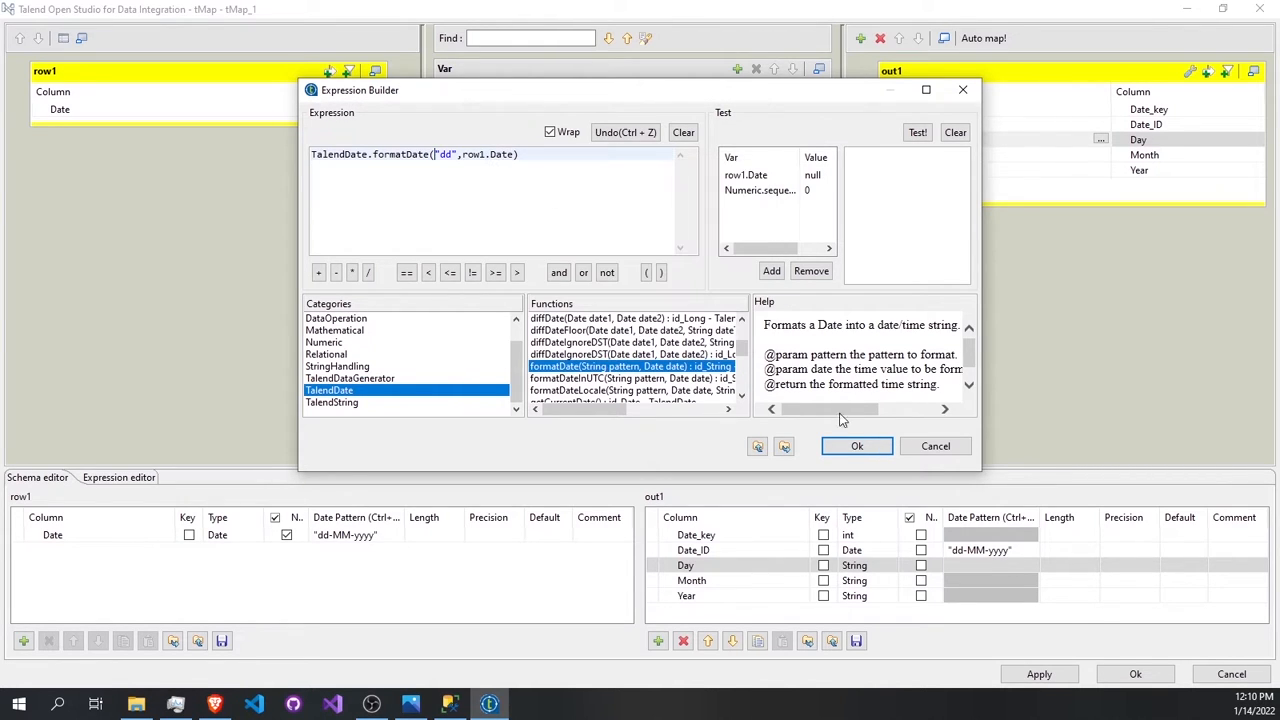
{"action": "key", "text": "ctrl+a"}
{"action": "key", "text": "ctrl+c"}
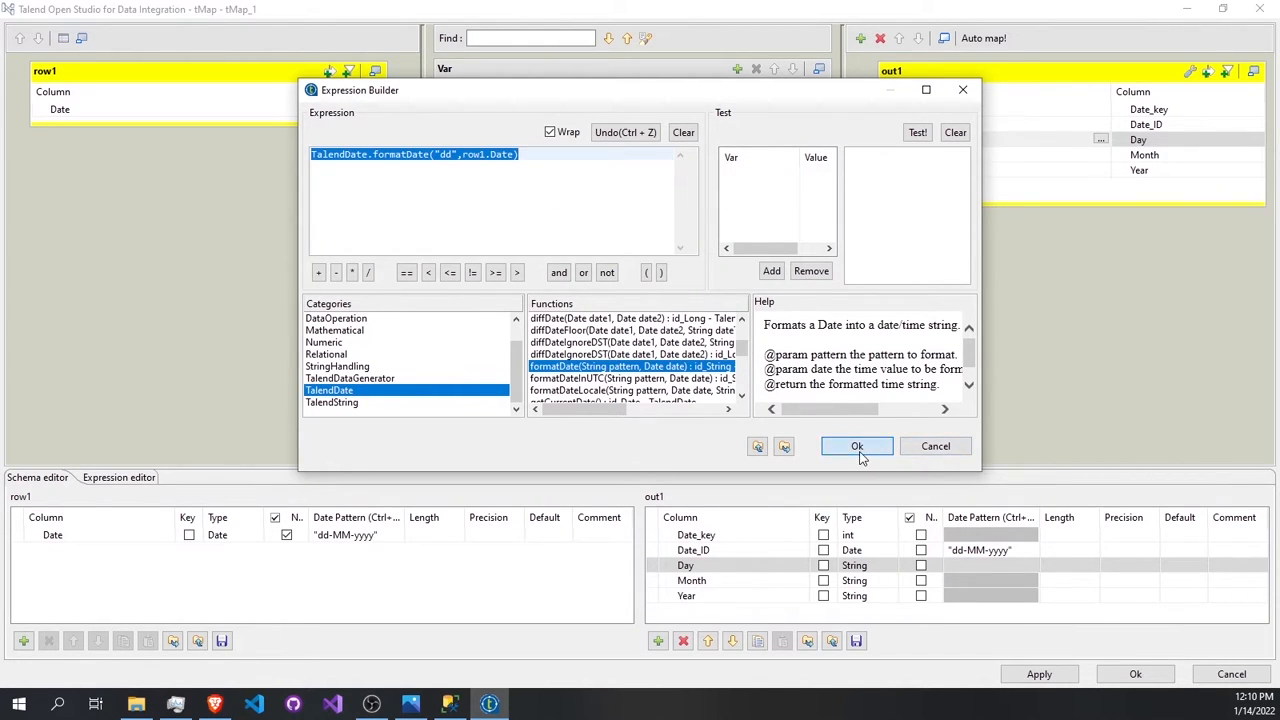
{"action": "left_click", "coordinate": [857, 446]}
Paste the copied expression for the Month column and change its pattern to give TalendDate.formatDate("MM",row1.Date).
{"action": "left_click", "coordinate": [1085, 156]}
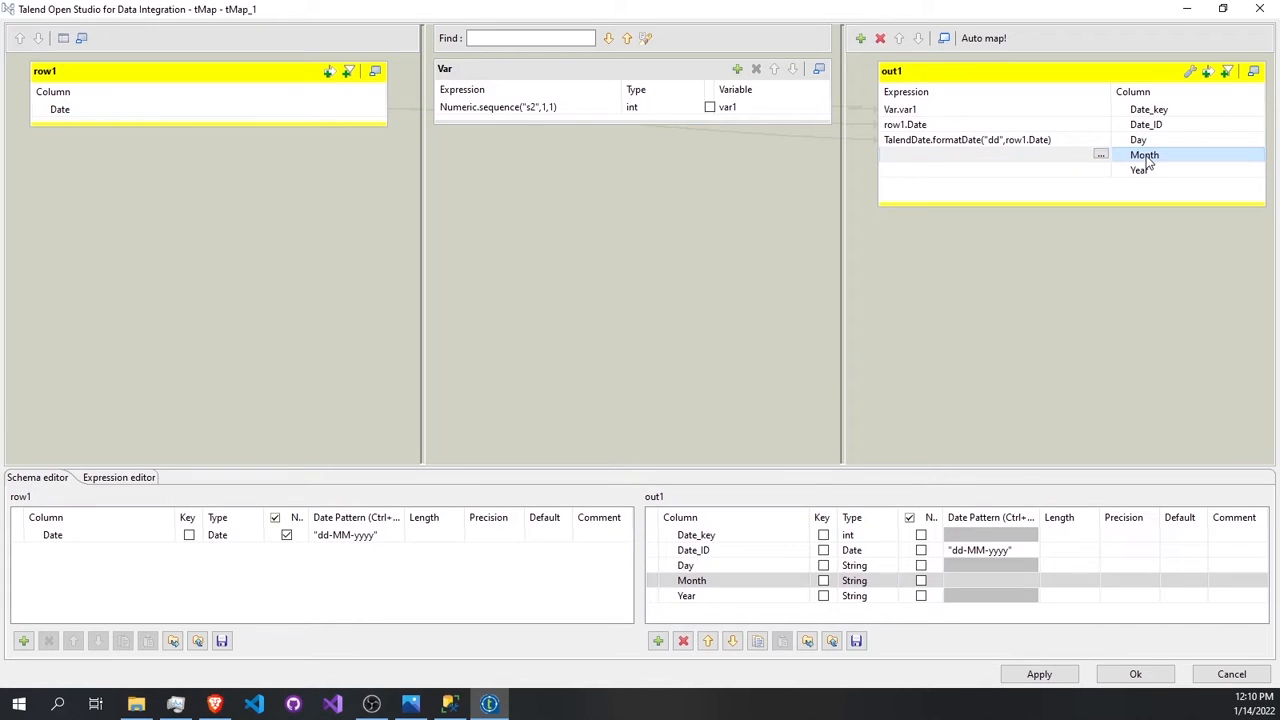
{"action": "left_click", "coordinate": [1100, 155]}
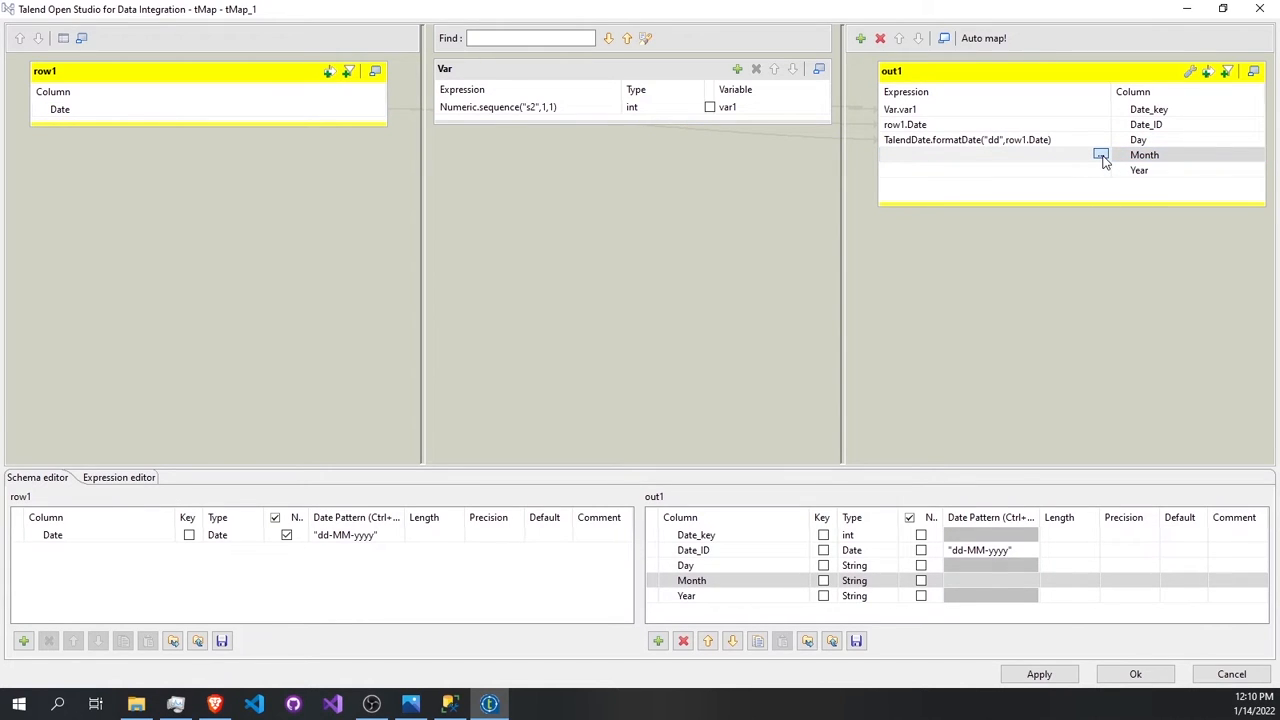
{"action": "key", "text": "ctrl+v"}
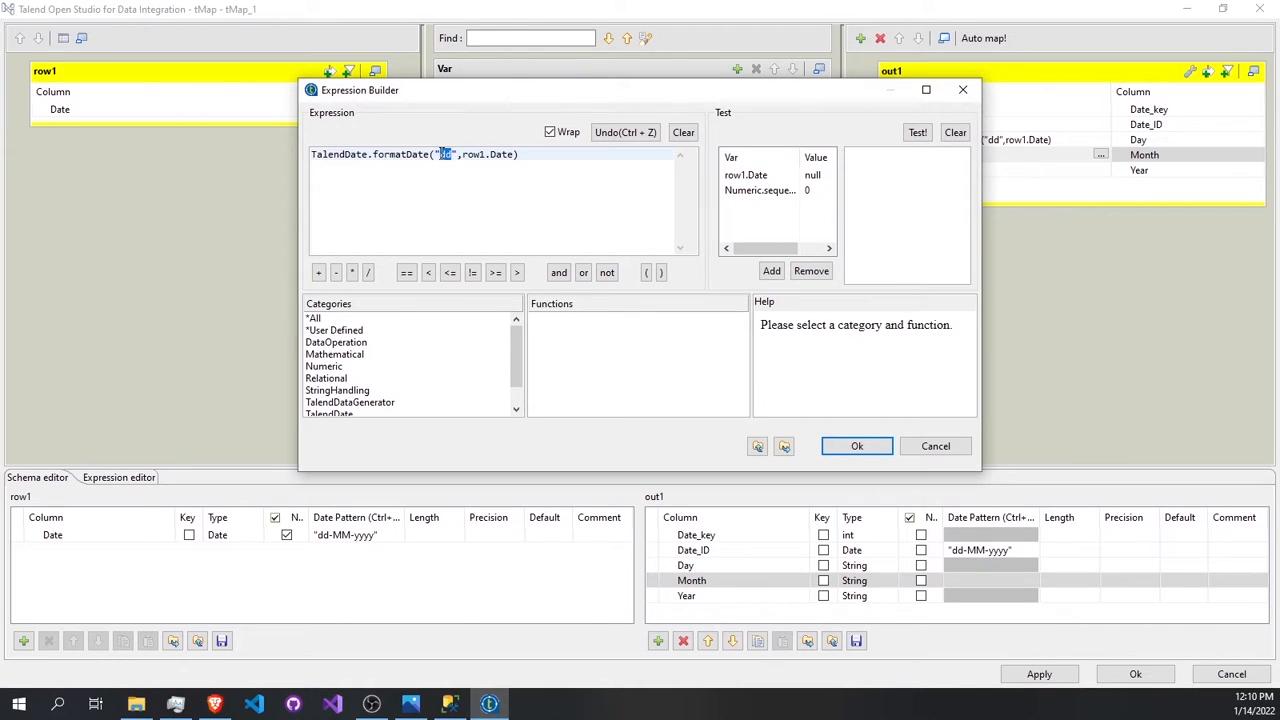
{"action": "type", "text": "MM"}
{"action": "left_click", "coordinate": [856, 446]}
Paste the copied expression for the Year column and change its pattern to give TalendDate.formatDate("yyyy",row1.Date).
{"action": "left_click", "coordinate": [1105, 176]}
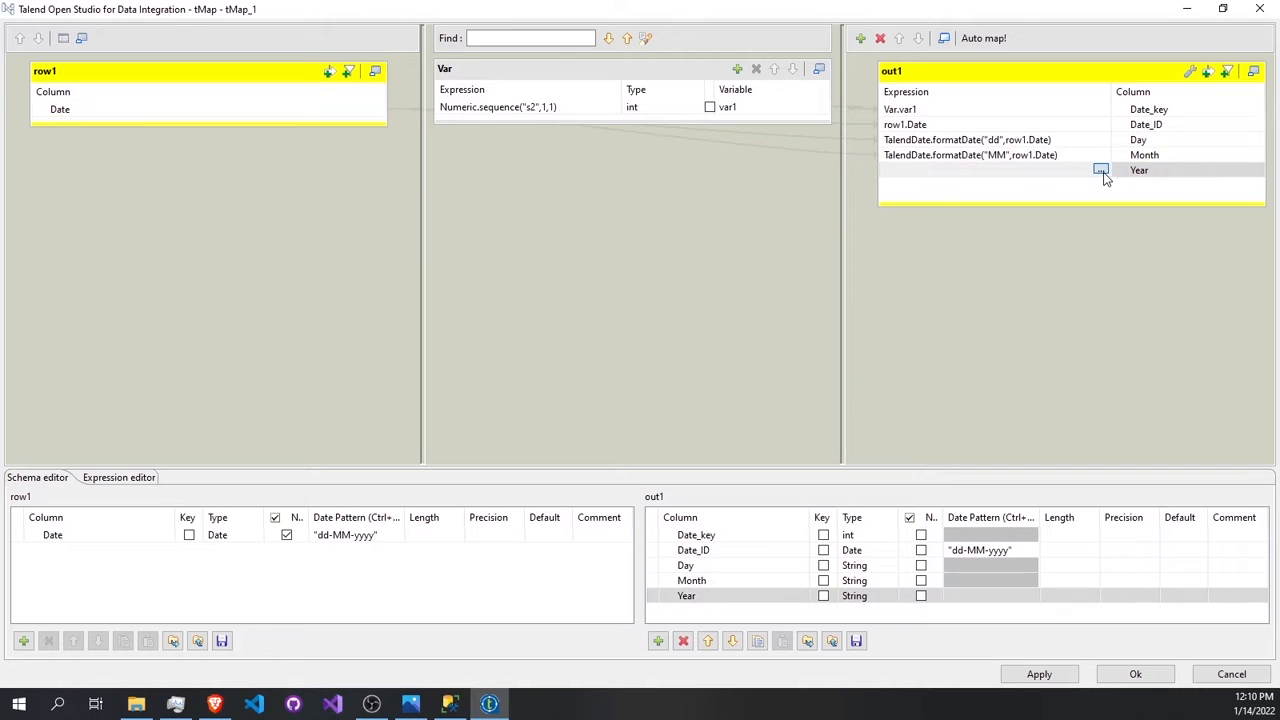
{"action": "left_click", "coordinate": [1101, 171]}
{"action": "key", "text": "ctrl+v"}
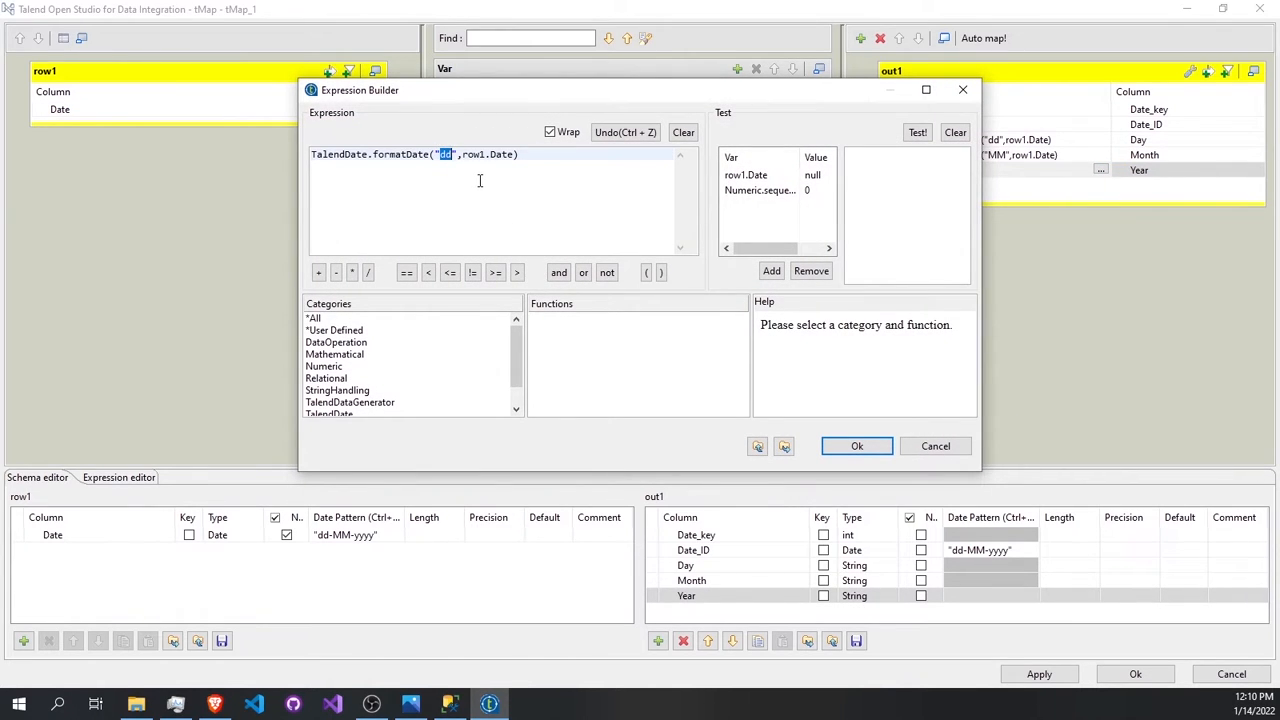
{"action": "type", "text": "yyyy"}
{"action": "left_click", "coordinate": [857, 446]}
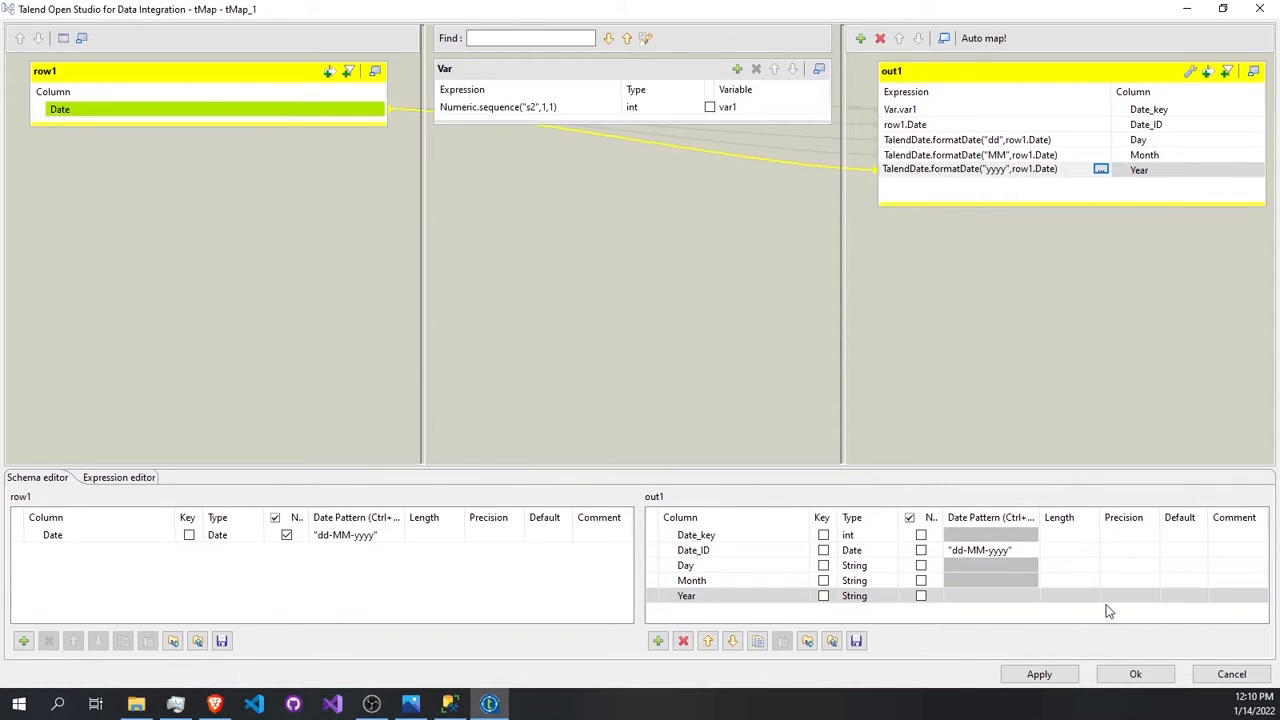
Set the length of all five out1 columns to 10, working from Year up to Date_key.
{"action": "left_click", "coordinate": [1065, 594]}
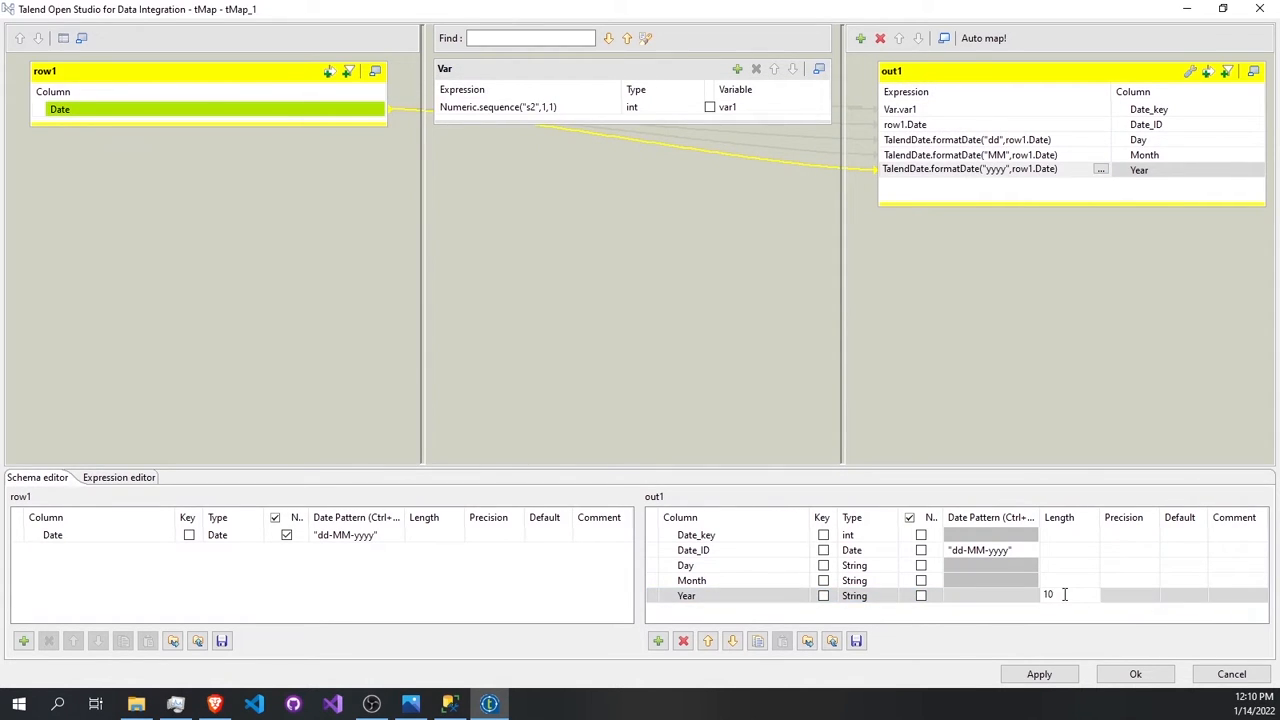
{"action": "type", "text": "10"}
{"action": "left_click", "coordinate": [1067, 578]}
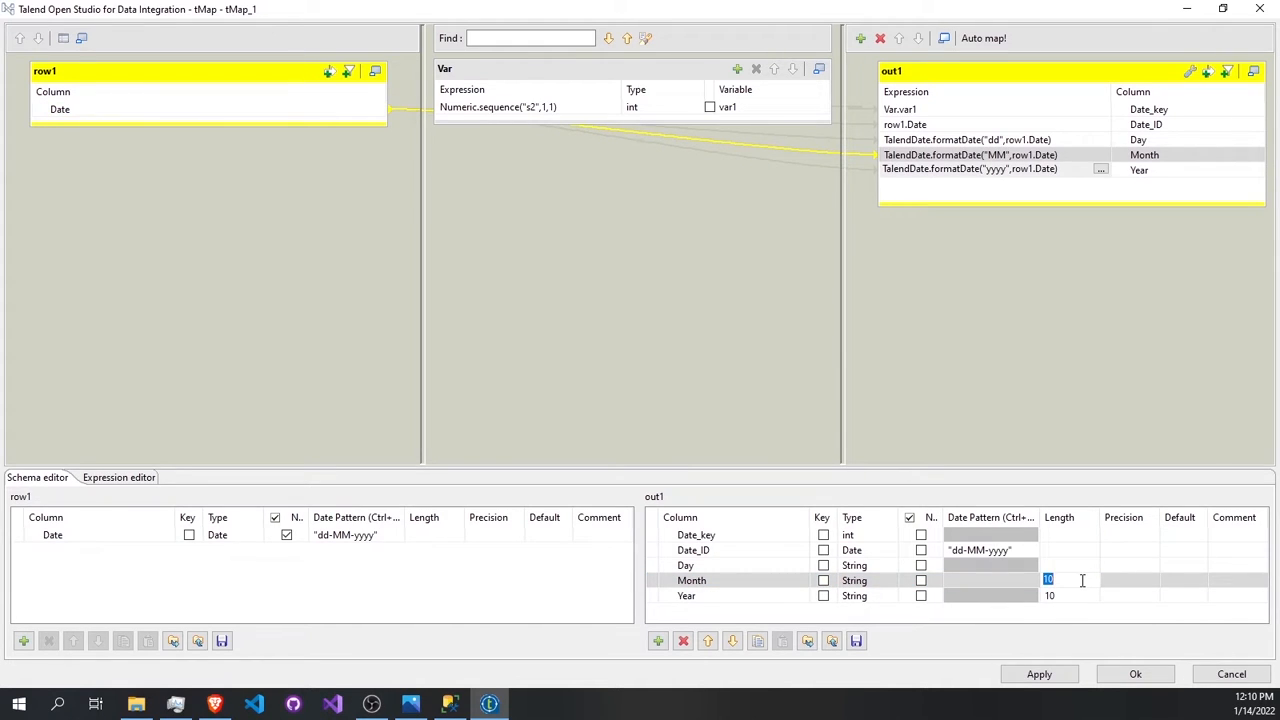
{"action": "left_click", "coordinate": [1076, 568]}
{"action": "left_click", "coordinate": [1077, 571]}
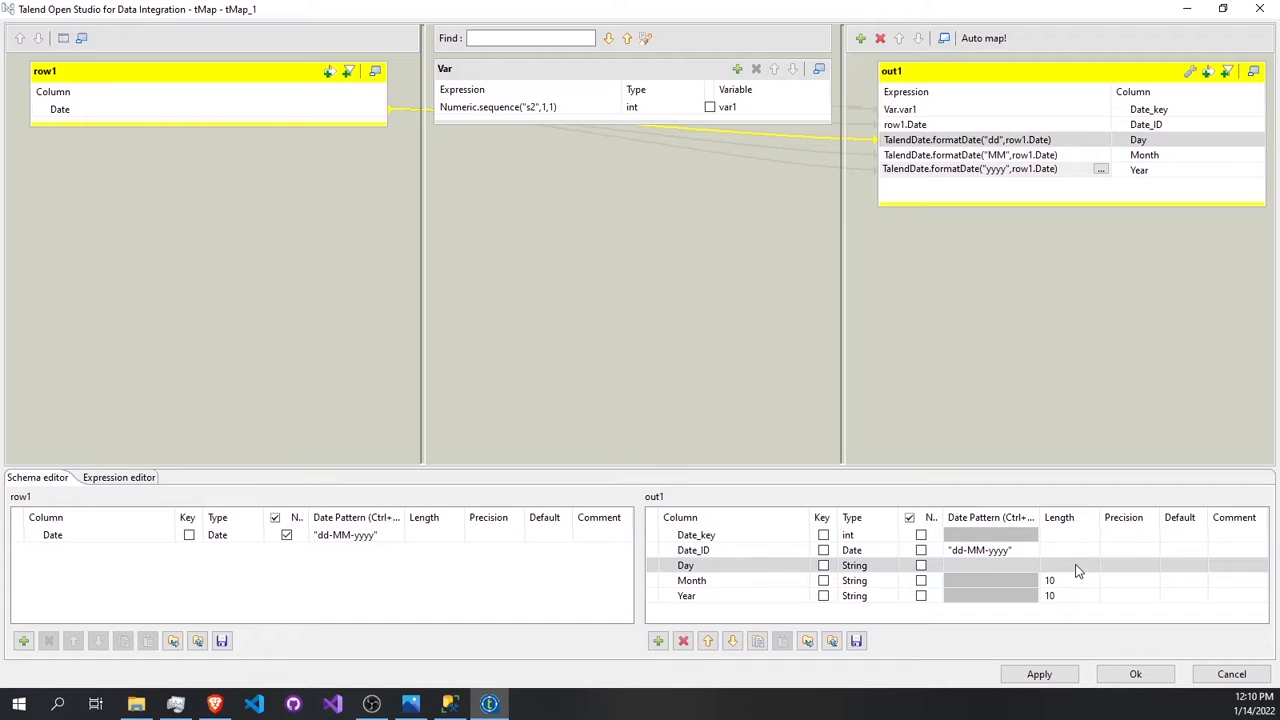
{"action": "type", "text": "10"}
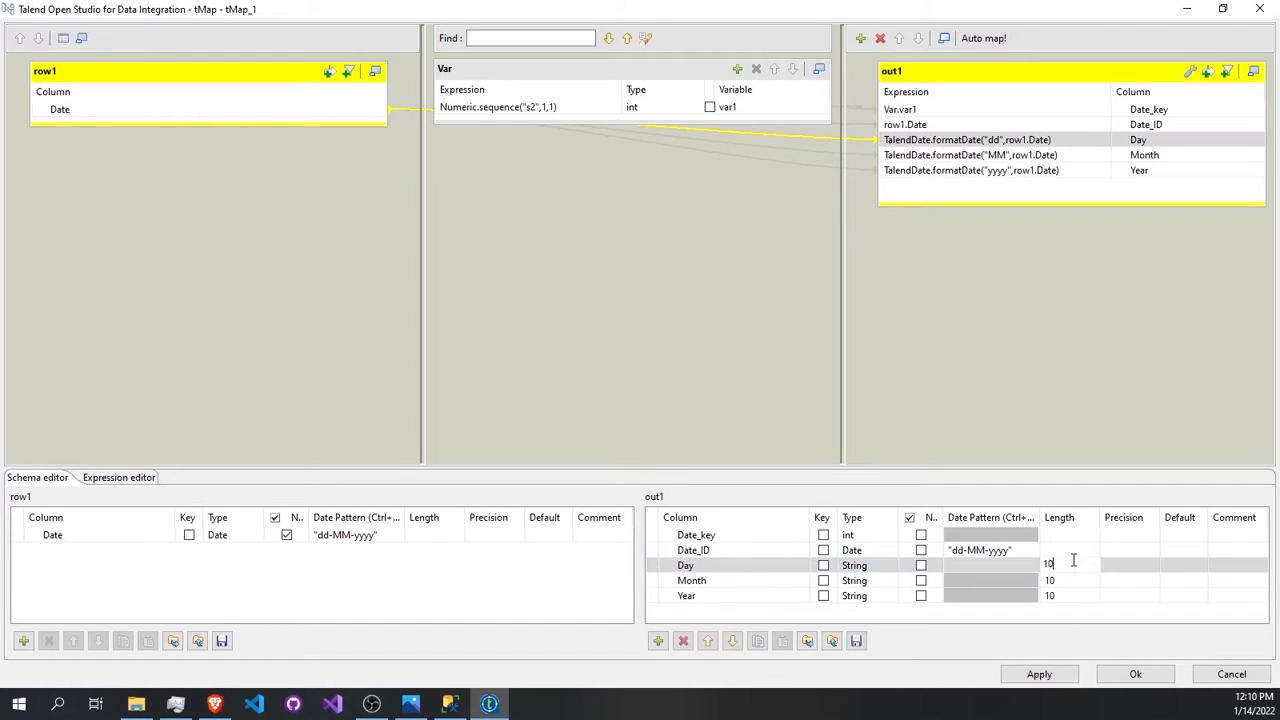
{"action": "left_click", "coordinate": [1073, 548]}
{"action": "type", "text": "10"}
{"action": "left_click", "coordinate": [1073, 538]}
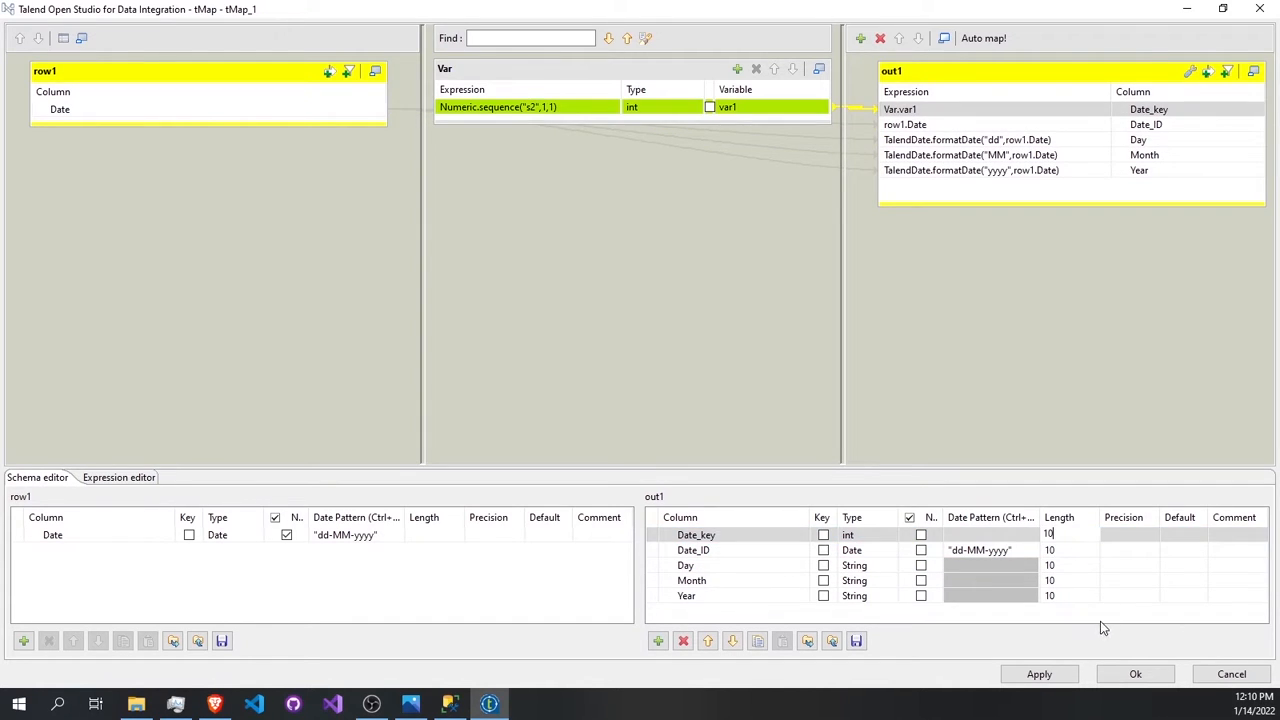
Mark Date_key as the key column of out1 and accept the tMap_1 mapping.
{"action": "left_click", "coordinate": [812, 540]}
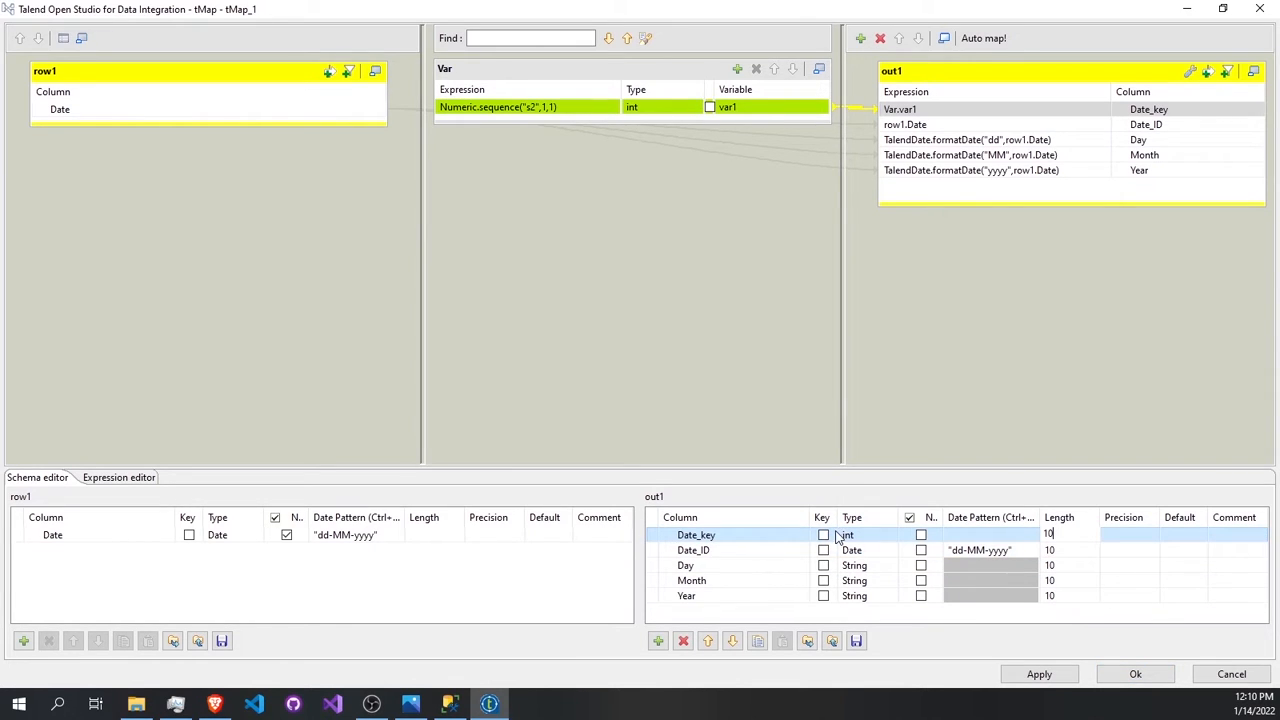
{"action": "left_click", "coordinate": [823, 535]}
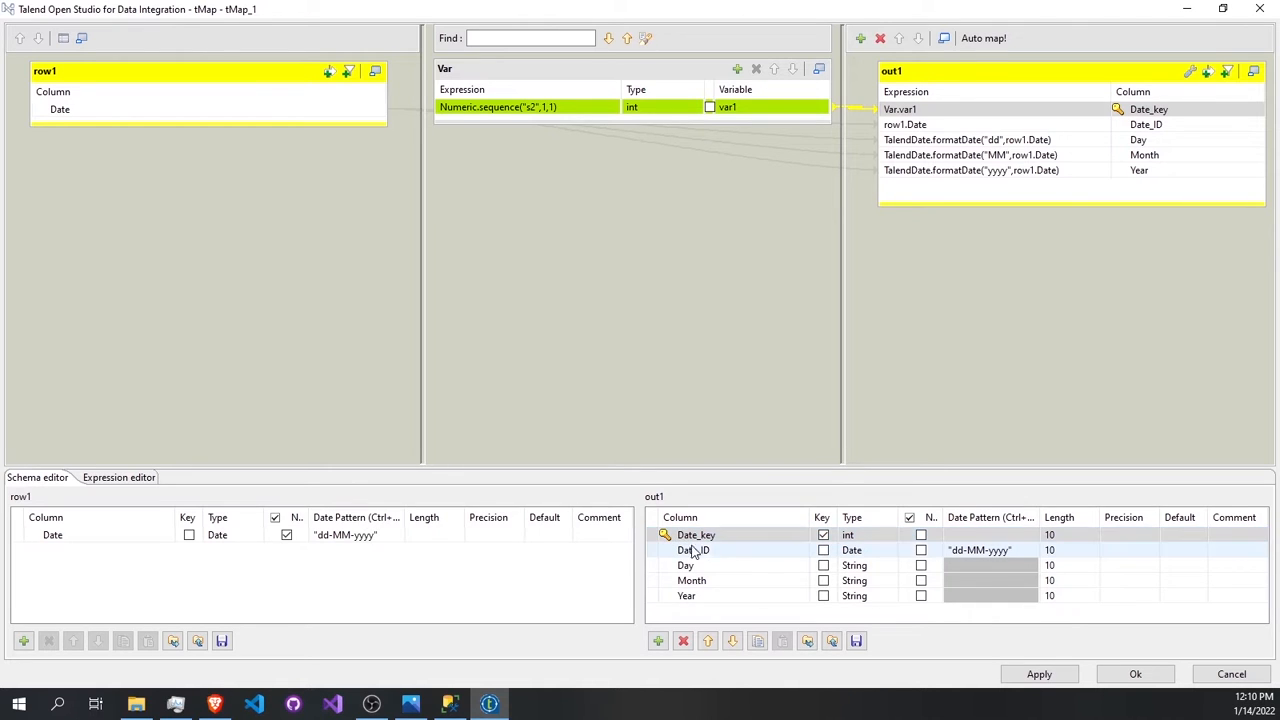
{"action": "left_click", "coordinate": [1113, 673]}
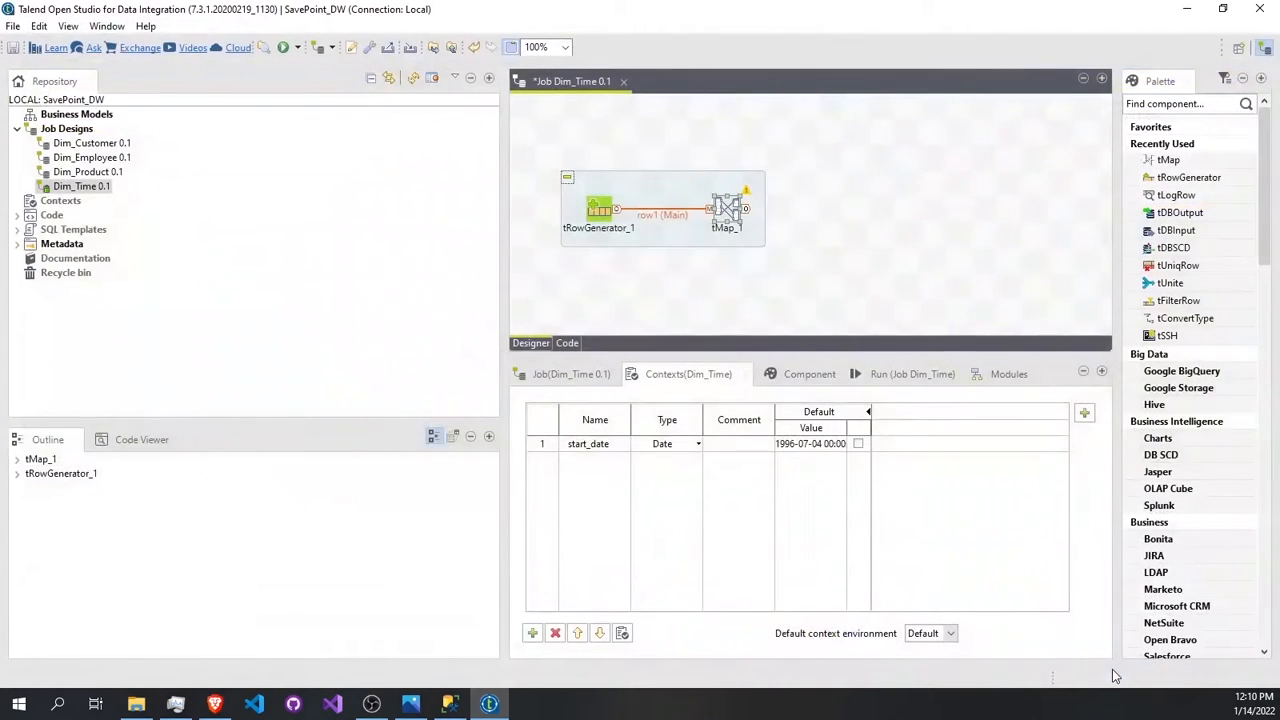
Preview 10 rows of the Date column generated by tRowGenerator_1, then return to its function parameters.
{"action": "double_click", "coordinate": [600, 212]}
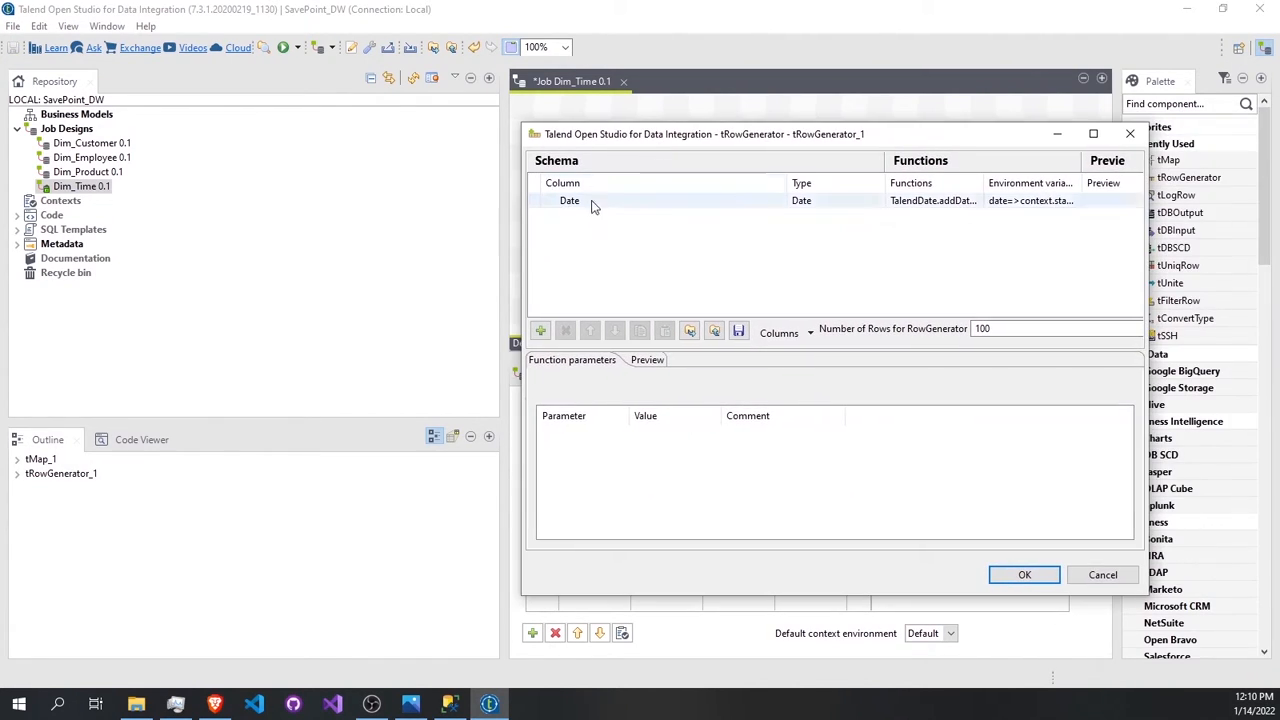
{"action": "left_click", "coordinate": [590, 202]}
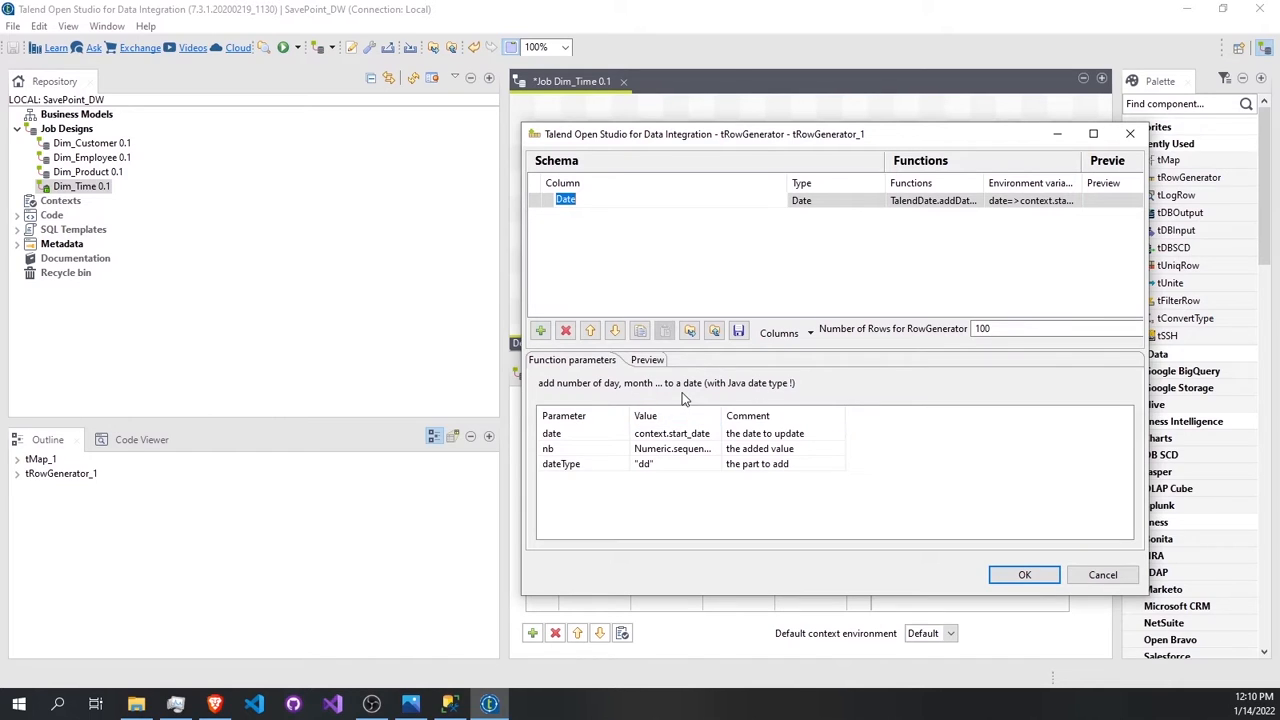
{"action": "left_click", "coordinate": [652, 362]}
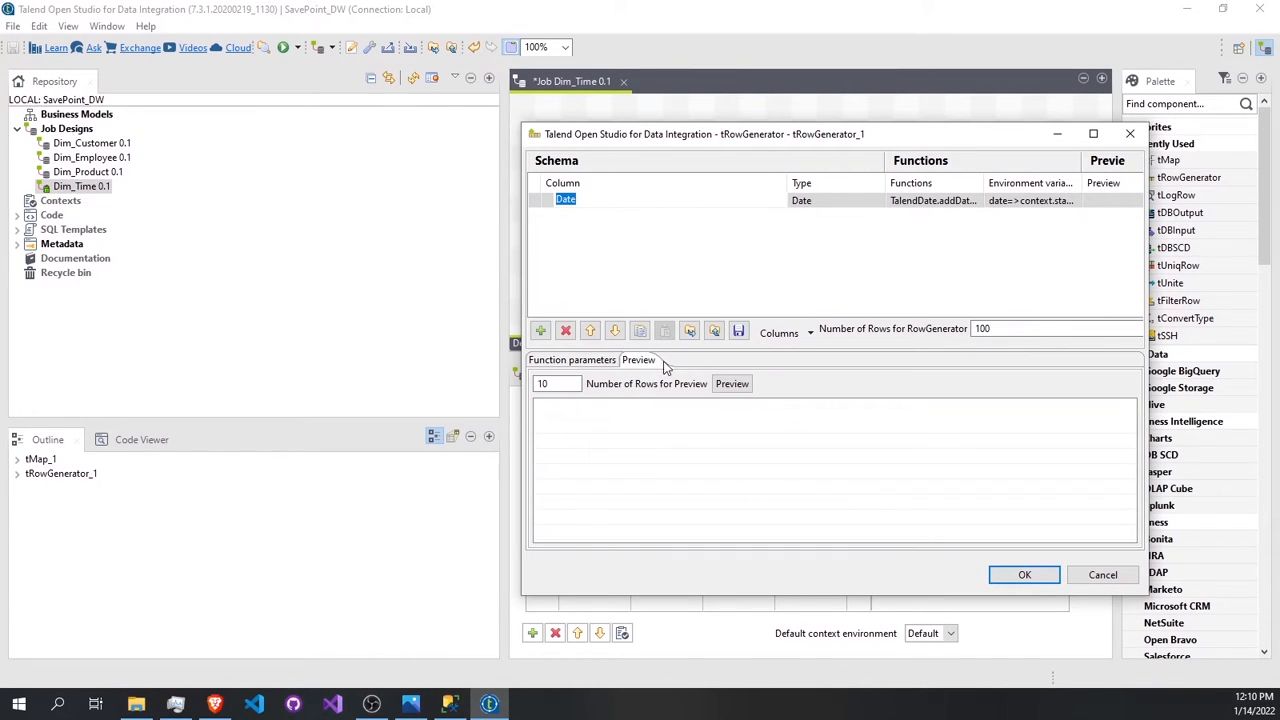
{"action": "left_click", "coordinate": [732, 387]}
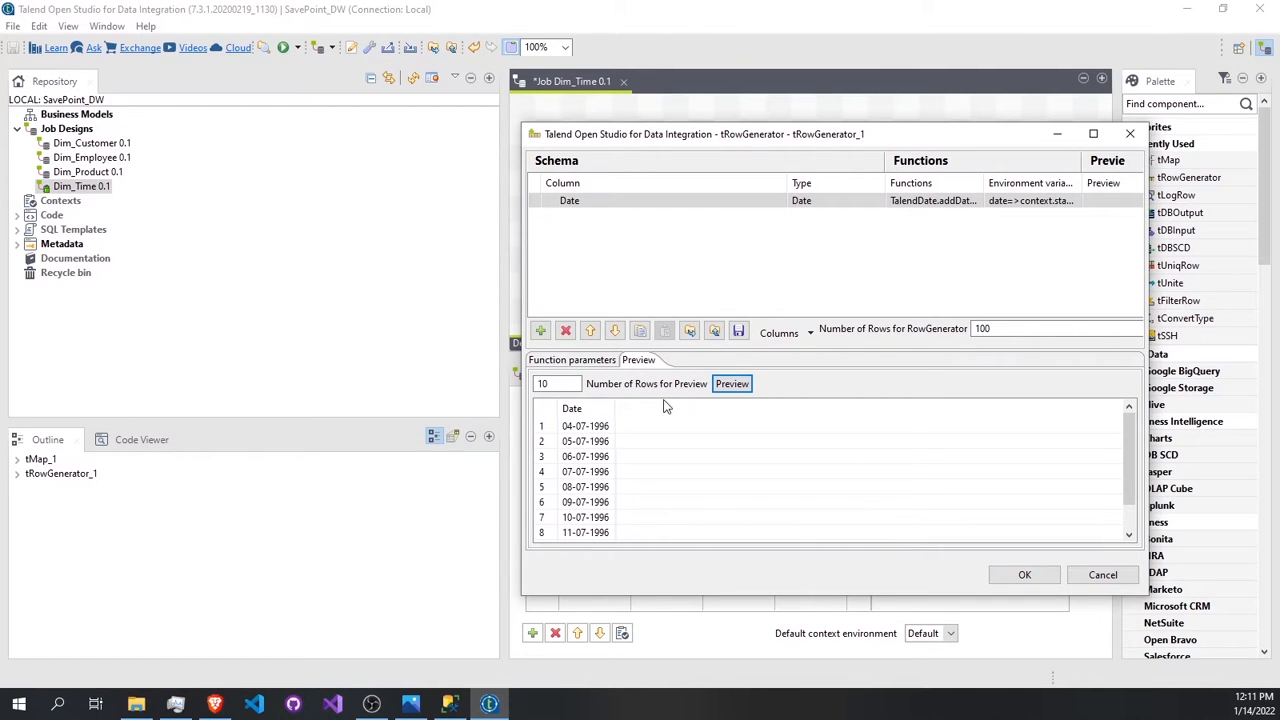
{"action": "left_click", "coordinate": [575, 366]}
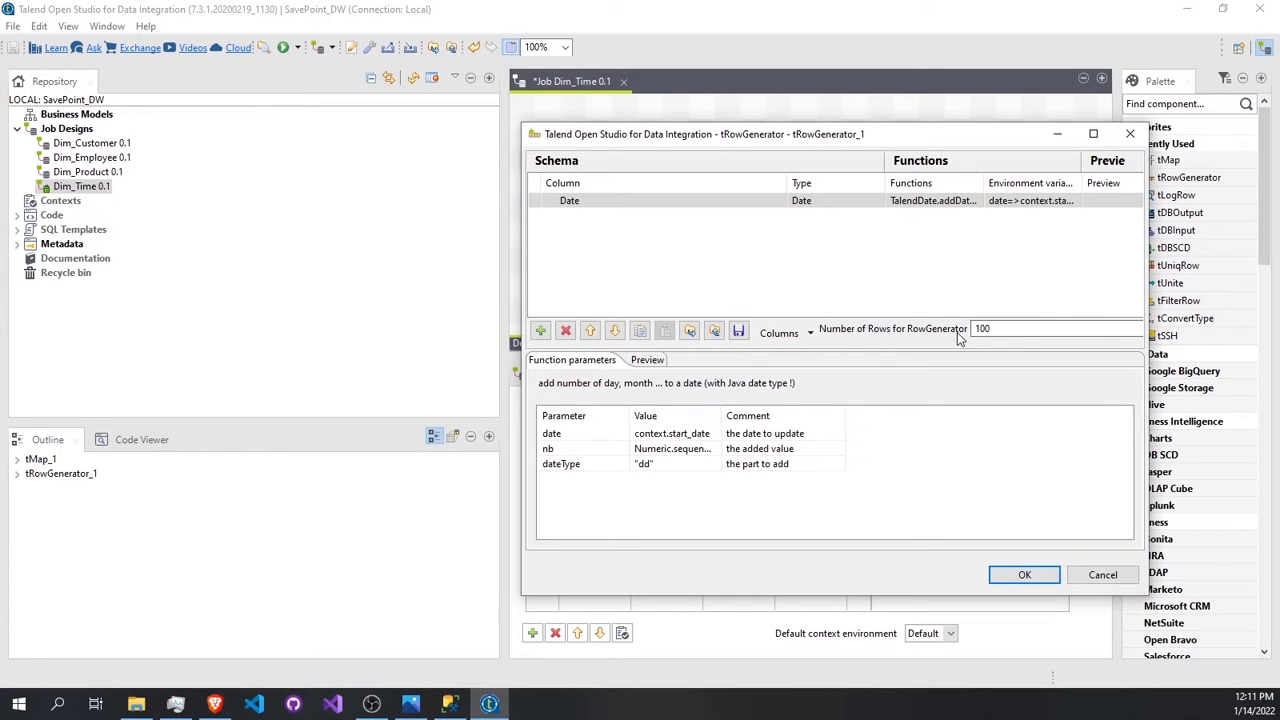
Set the number of rows for tRowGenerator_1 to 80 and accept its settings.
{"action": "double_click", "coordinate": [1020, 328]}
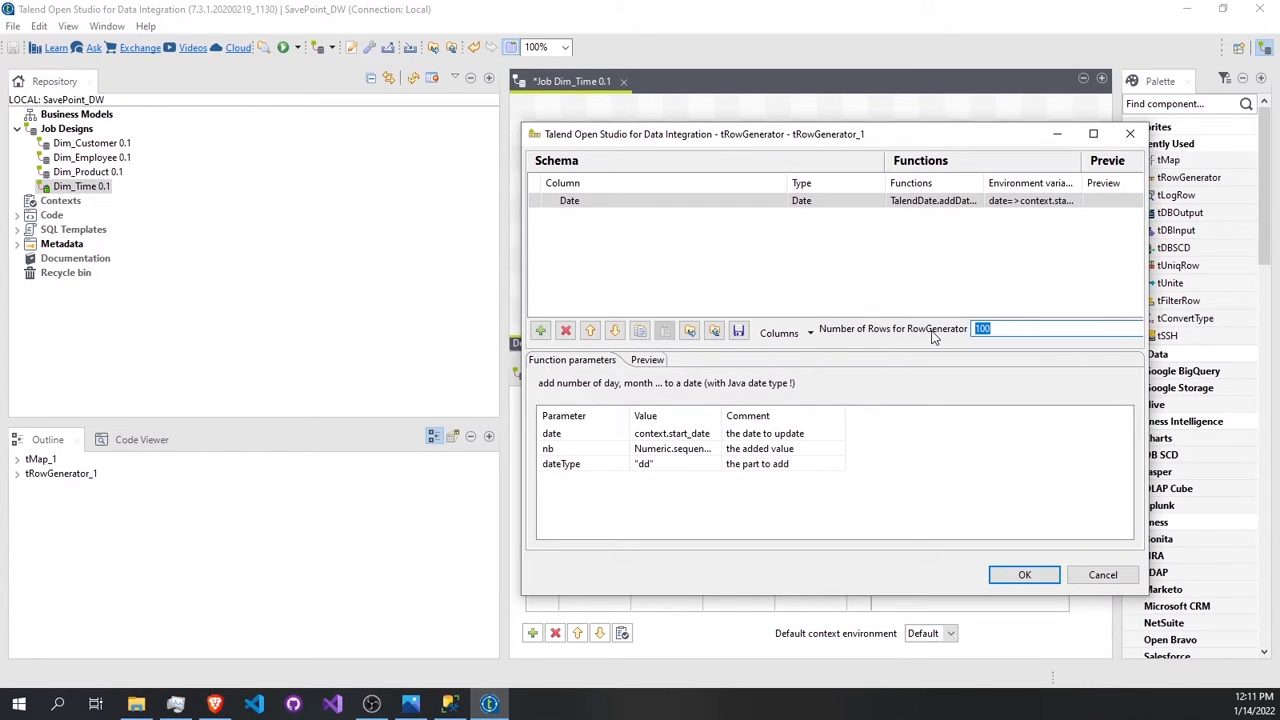
{"action": "type", "text": "80"}
{"action": "left_click", "coordinate": [1022, 575]}
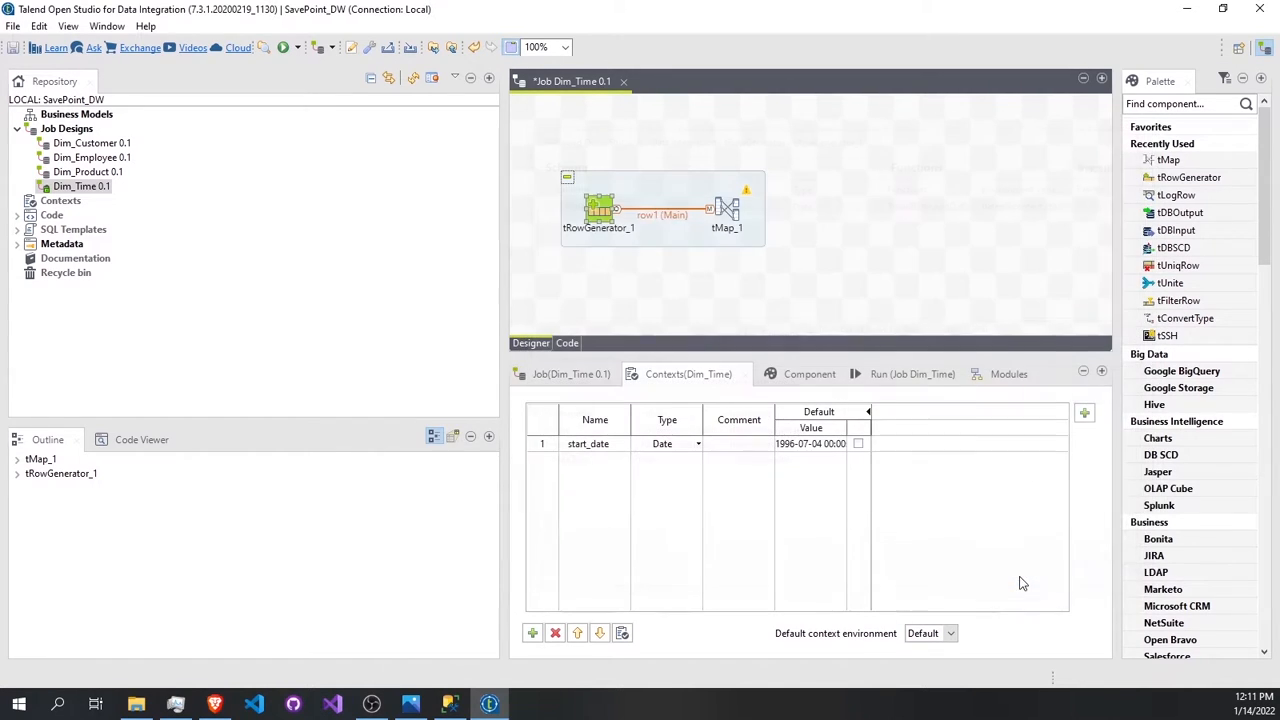
Show the Run view of the Dim_Time job.
{"action": "left_click", "coordinate": [729, 208]}
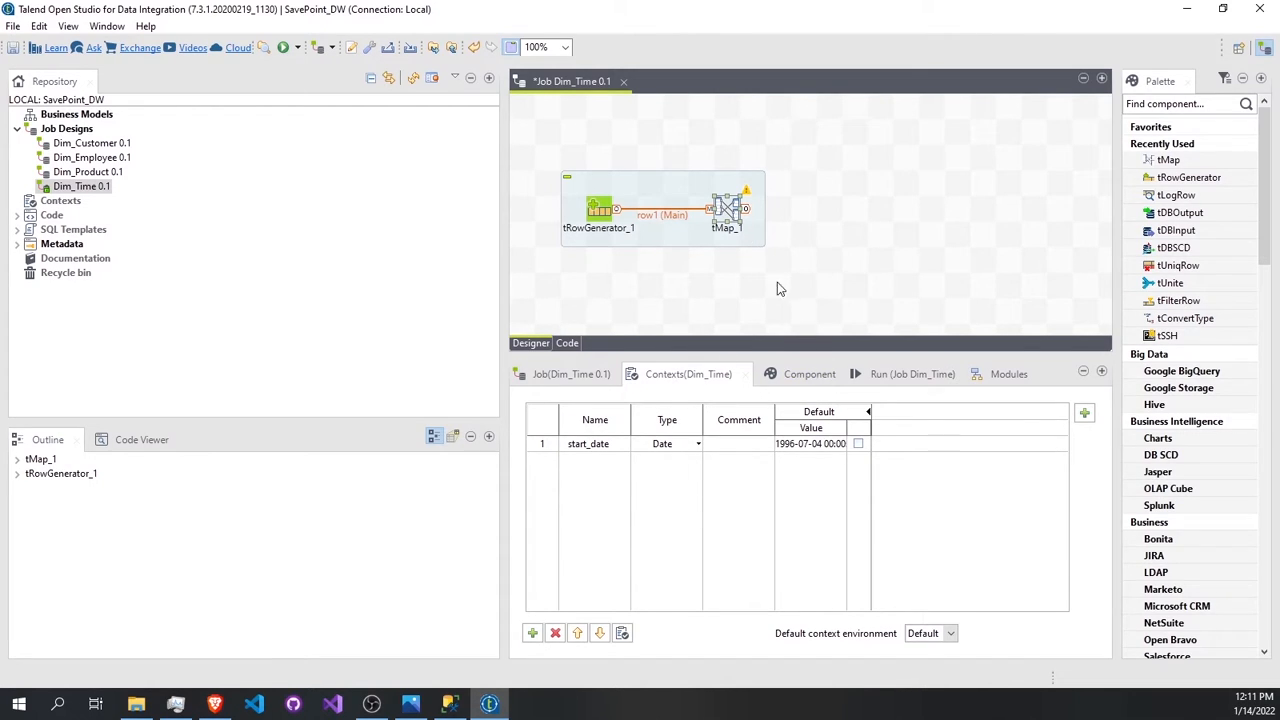
{"action": "left_click", "coordinate": [912, 374]}
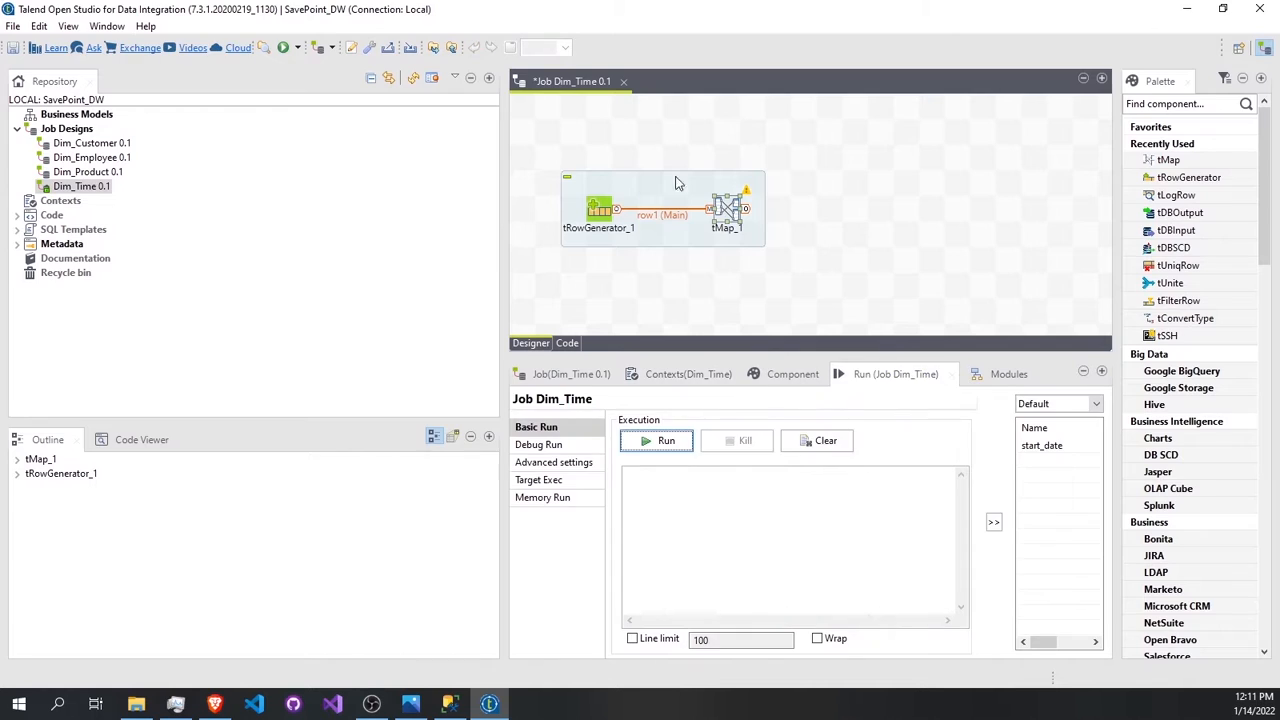
{"action": "left_click", "coordinate": [770, 215]}
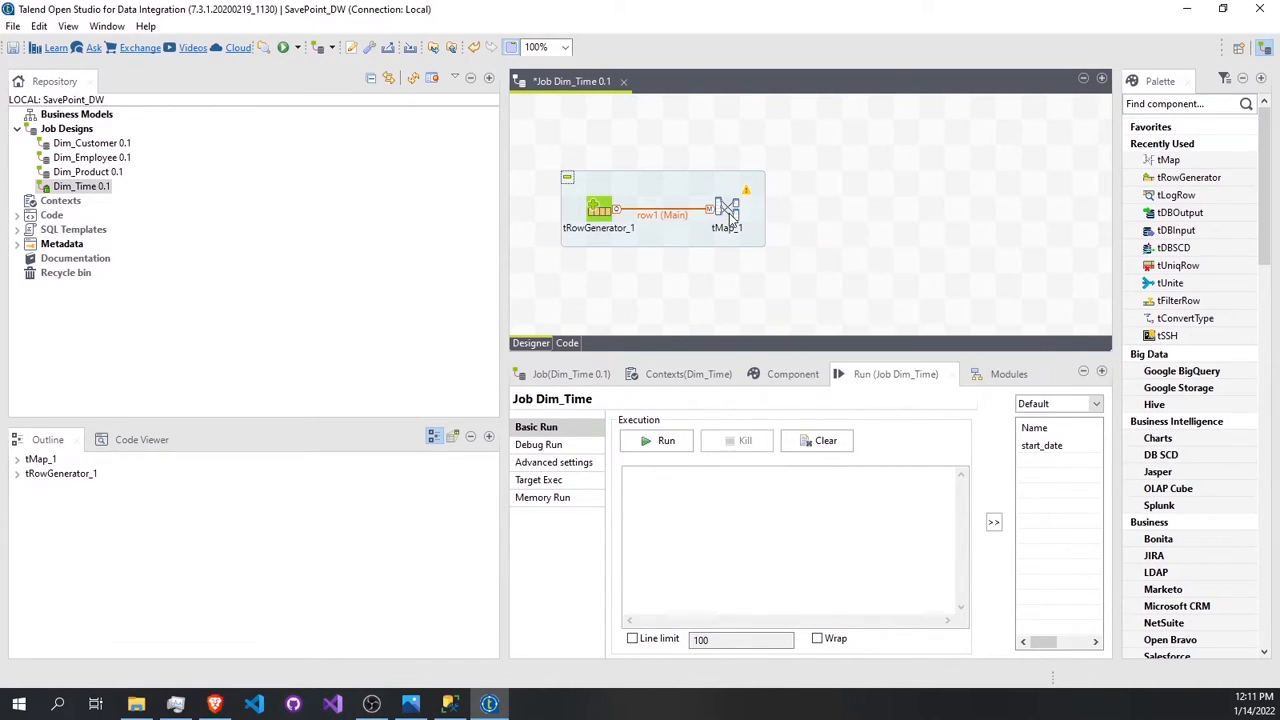
Connect the out1 output of tMap_1 to a new tLogRow component.
{"action": "right_click", "coordinate": [731, 215]}
{"action": "key", "text": "Escape"}
{"action": "right_click", "coordinate": [745, 208]}
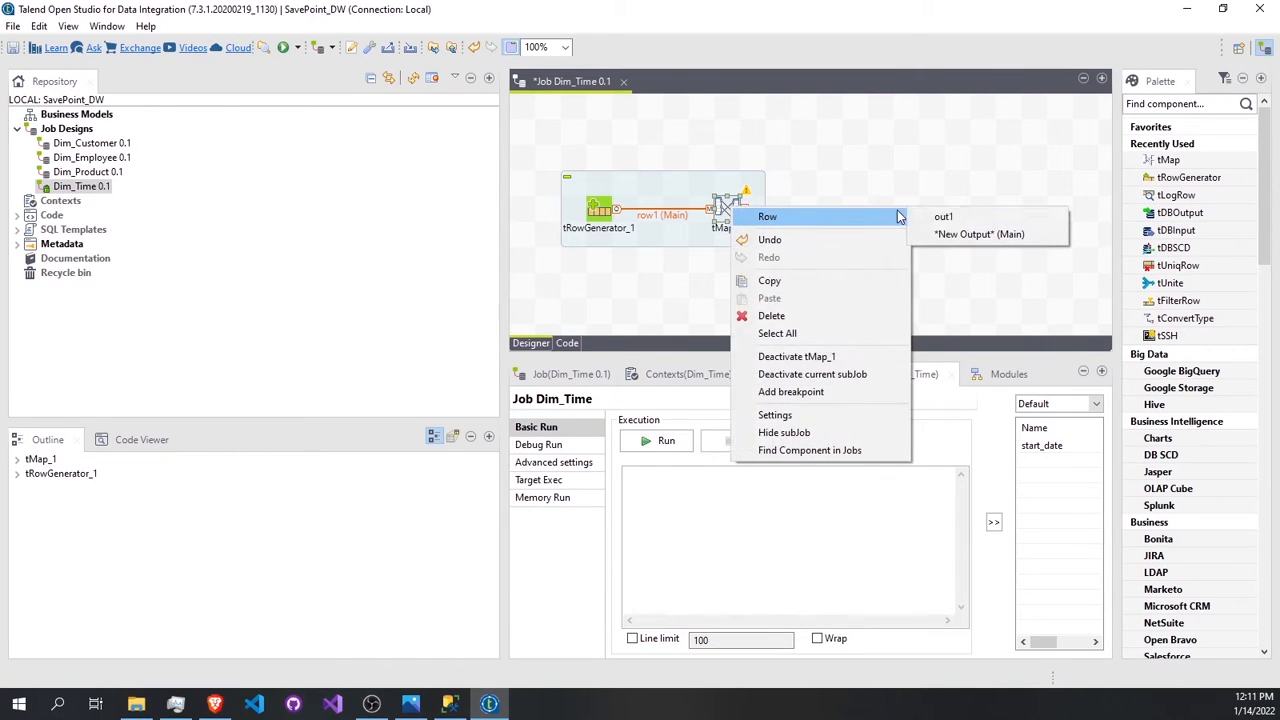
{"action": "left_click", "coordinate": [940, 216]}
{"action": "left_click", "coordinate": [945, 217]}
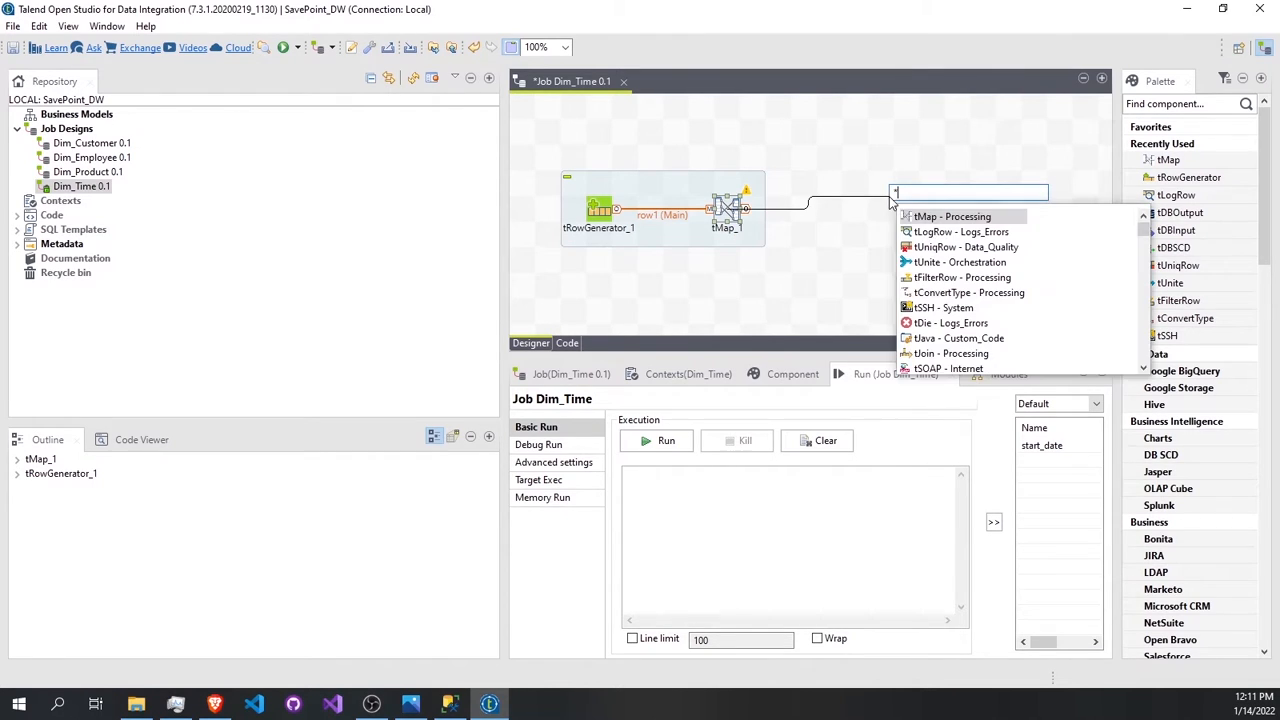
{"action": "left_click", "coordinate": [936, 232]}
{"action": "key", "text": "Return"}
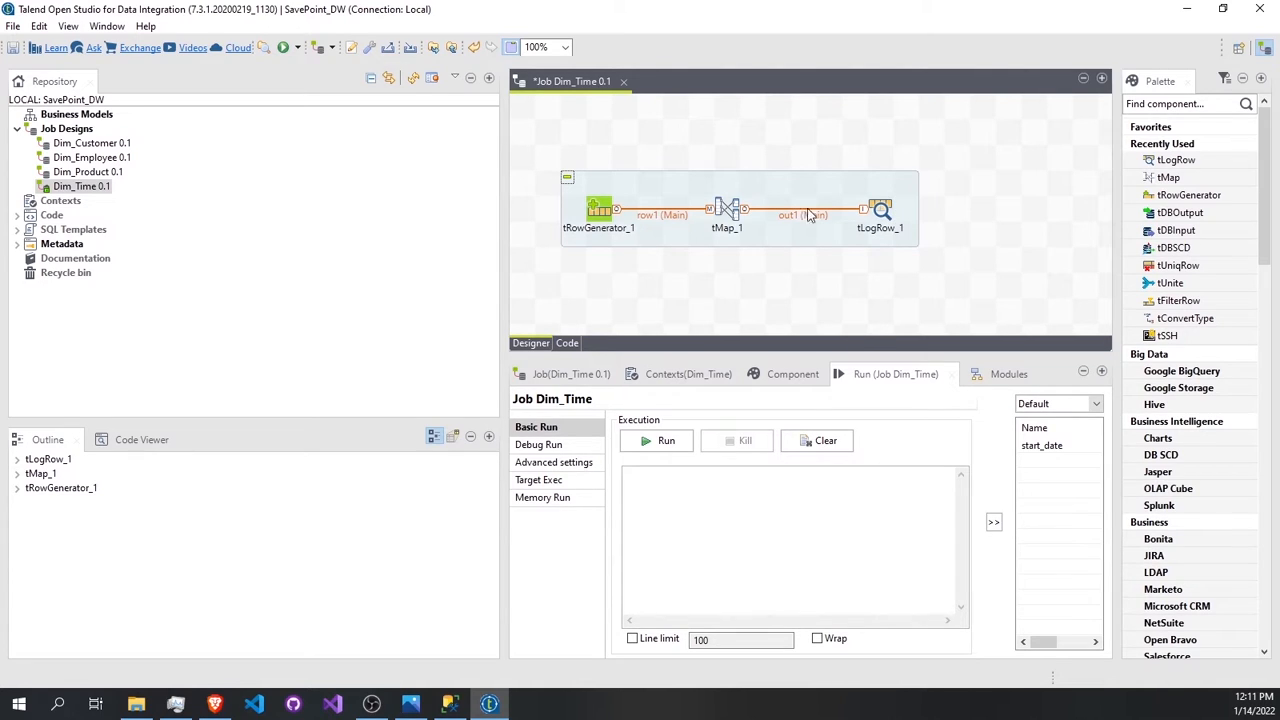
Run the Dim_Time job, check the logged rows back to the start of the output, and delete tLogRow_1.
{"action": "left_click", "coordinate": [666, 441]}
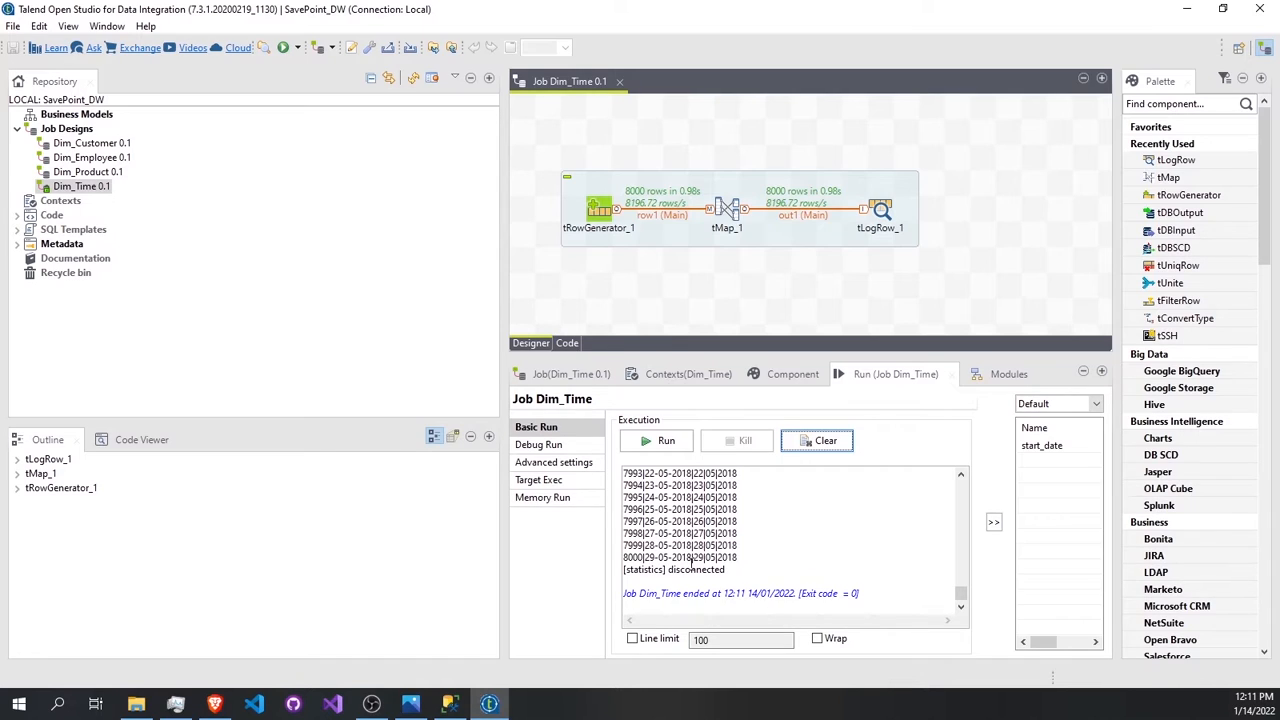
{"action": "scroll", "coordinate": [690, 565], "scroll_direction": "up", "scroll_amount": 20}
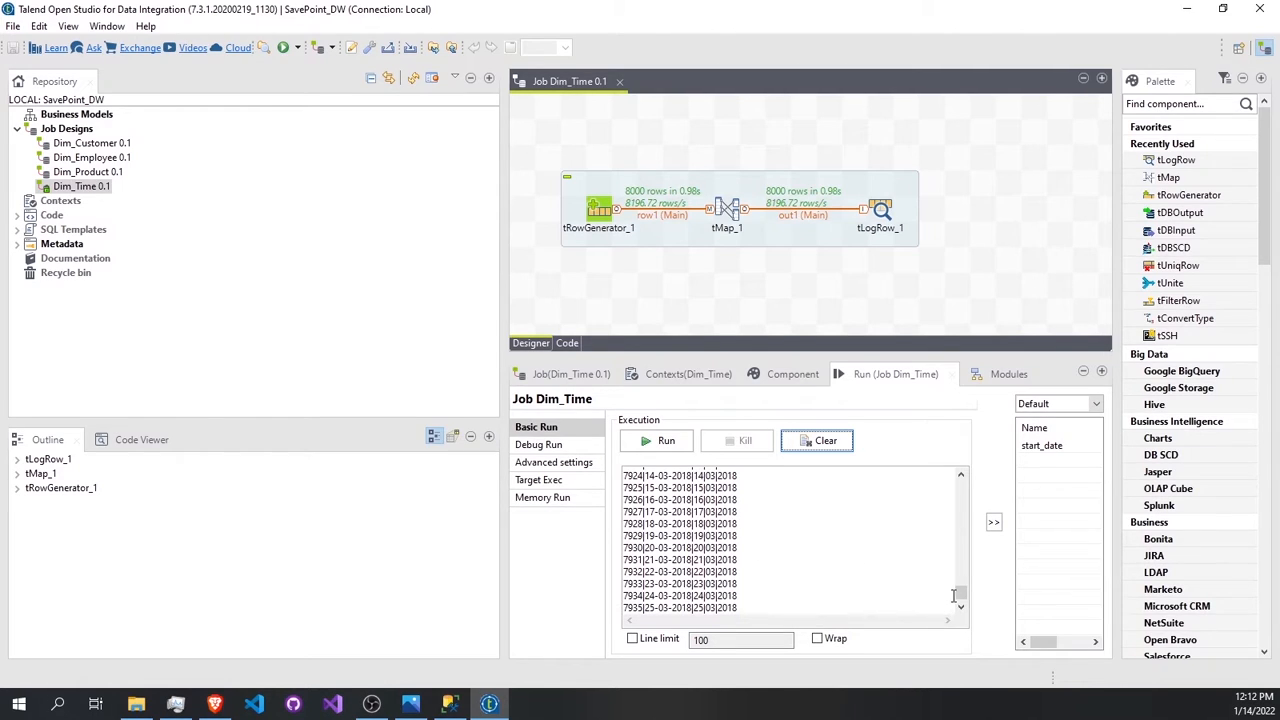
{"action": "left_click_drag", "start_coordinate": [958, 594], "coordinate": [952, 446]}
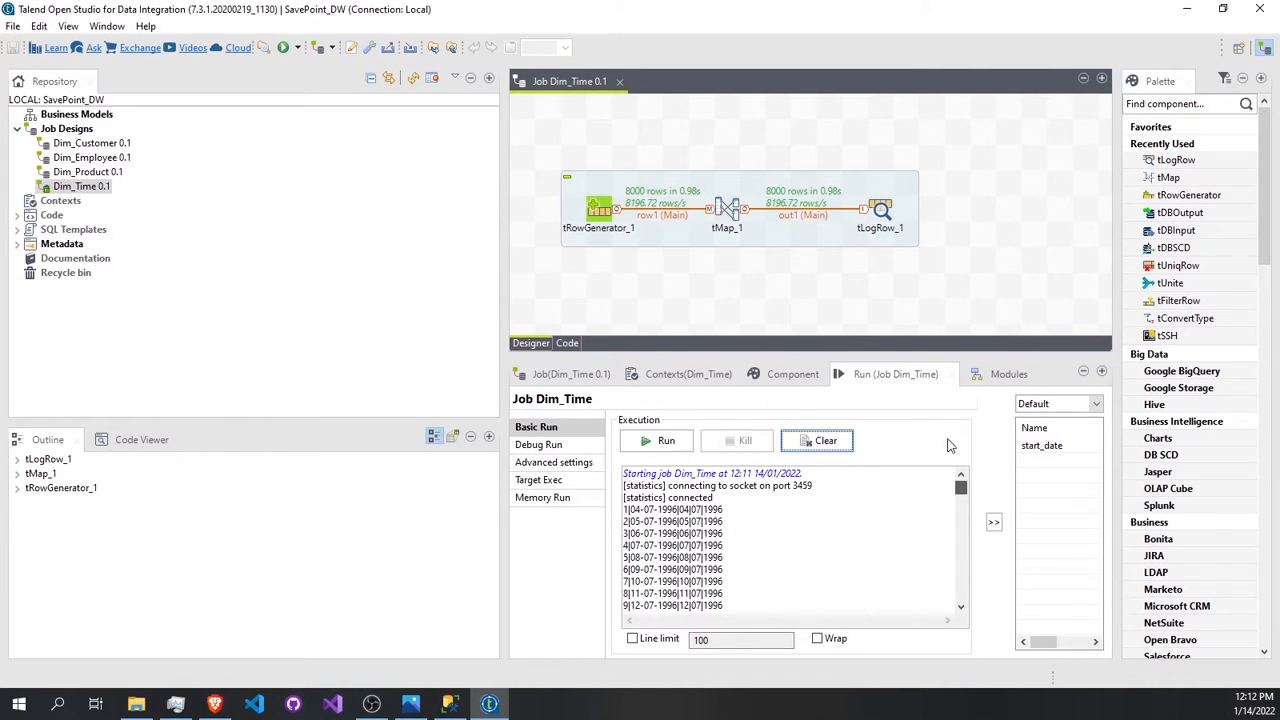
{"action": "left_click", "coordinate": [880, 210]}
{"action": "key", "text": "Delete"}
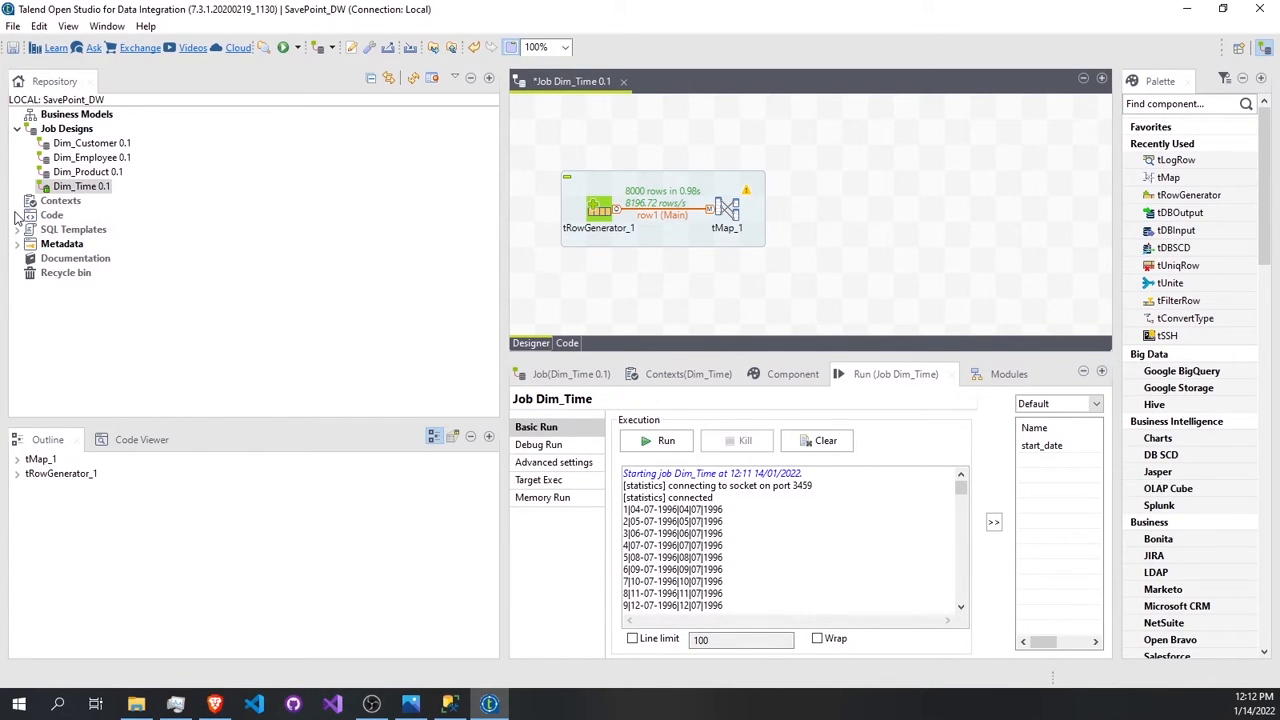
Add the SP-DW database connection to the job as a tDBOutput(Microsoft SQL Server) component beside tMap_1.
{"action": "left_click", "coordinate": [16, 246]}
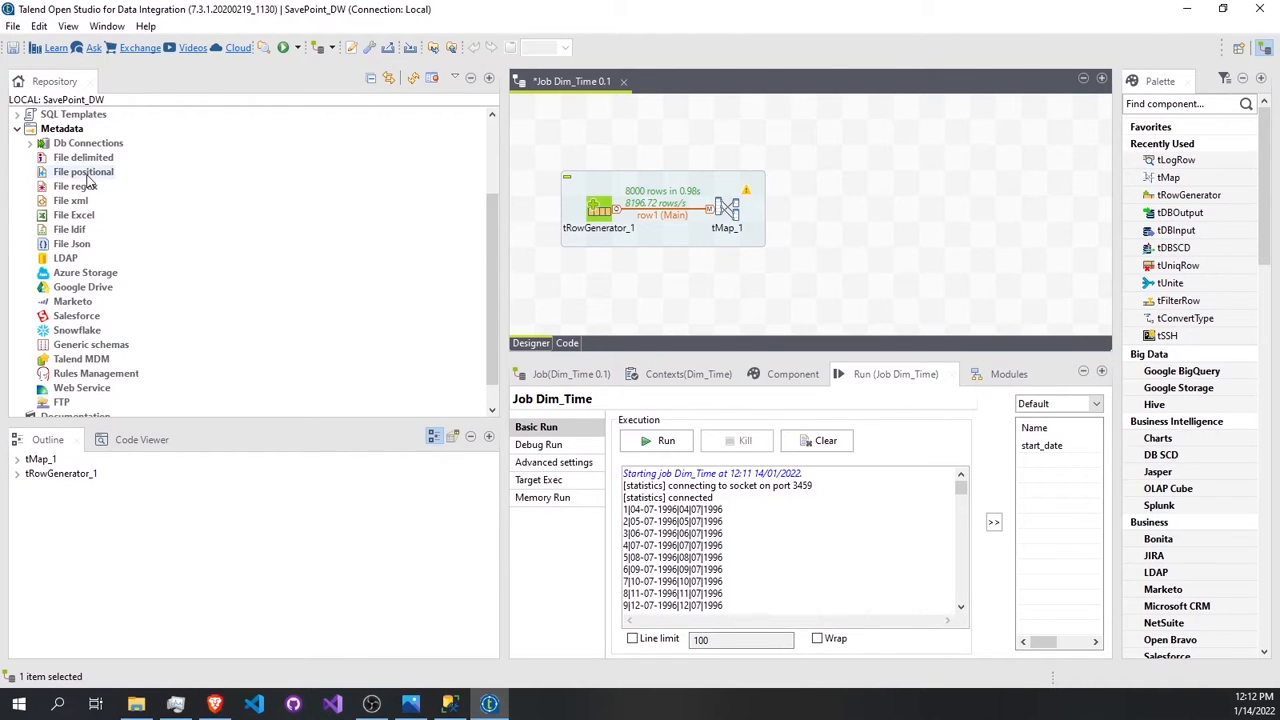
{"action": "left_click", "coordinate": [30, 144]}
{"action": "left_click", "coordinate": [88, 172]}
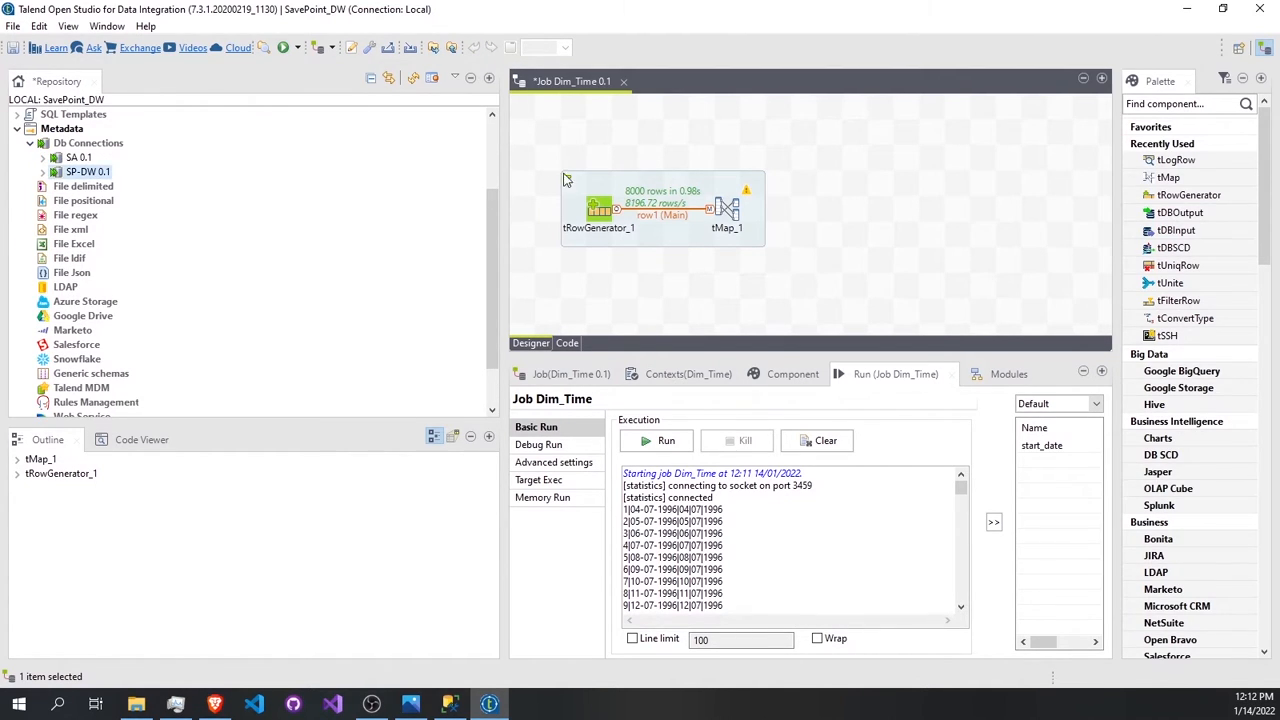
{"action": "left_click_drag", "start_coordinate": [88, 172], "coordinate": [840, 234]}
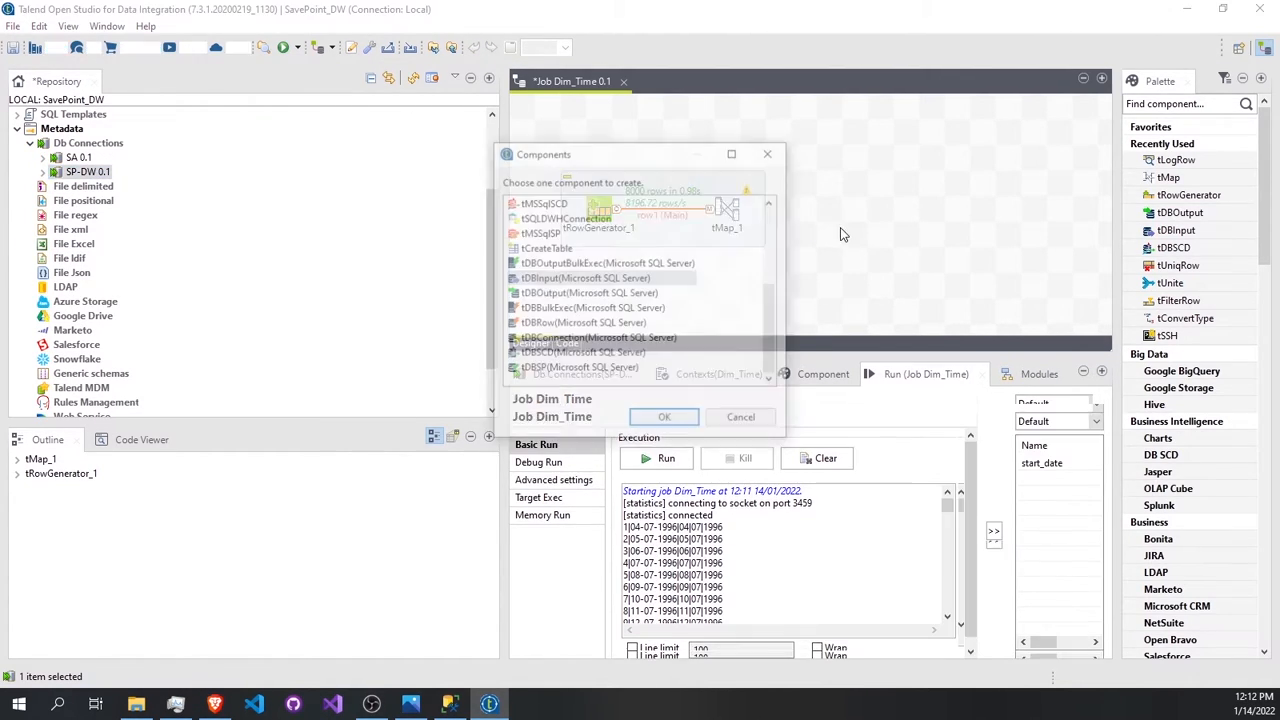
{"action": "double_click", "coordinate": [560, 297]}
Connect the existing out1 output of tMap_1 to the SP-DW output component.
{"action": "left_click_drag", "start_coordinate": [728, 206], "coordinate": [850, 238]}
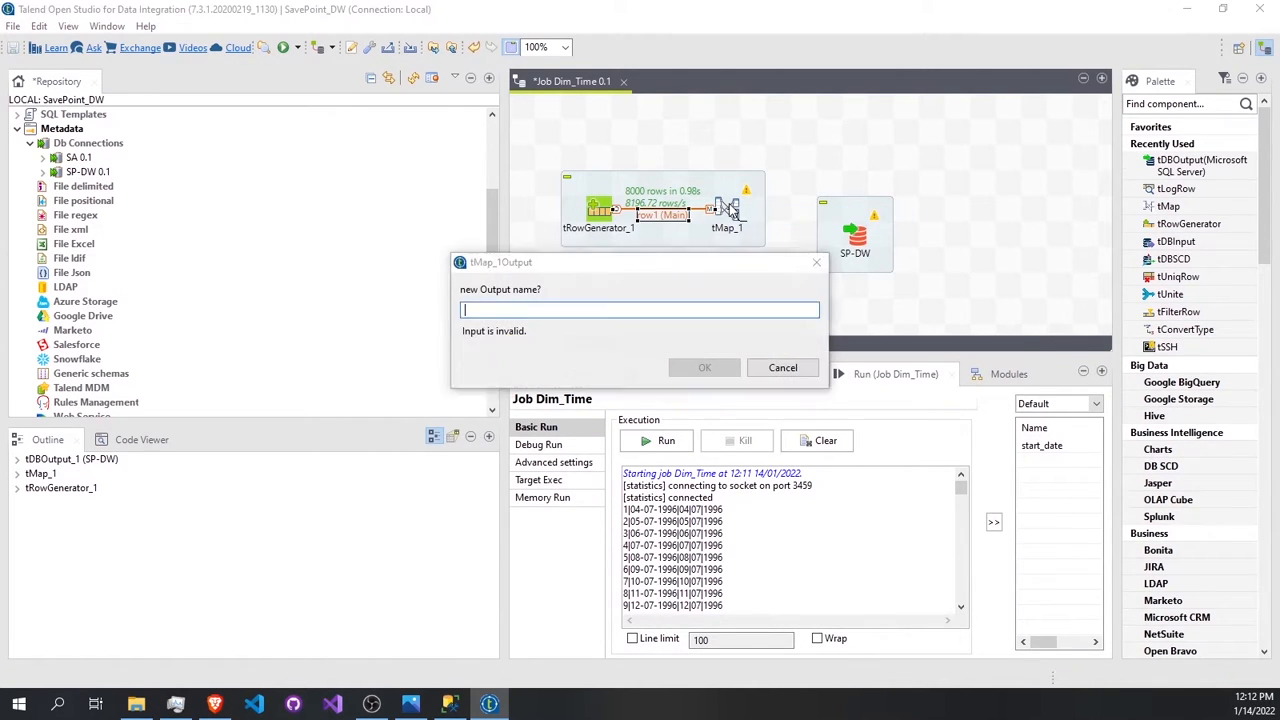
{"action": "key", "text": "Escape"}
{"action": "right_click", "coordinate": [727, 207]}
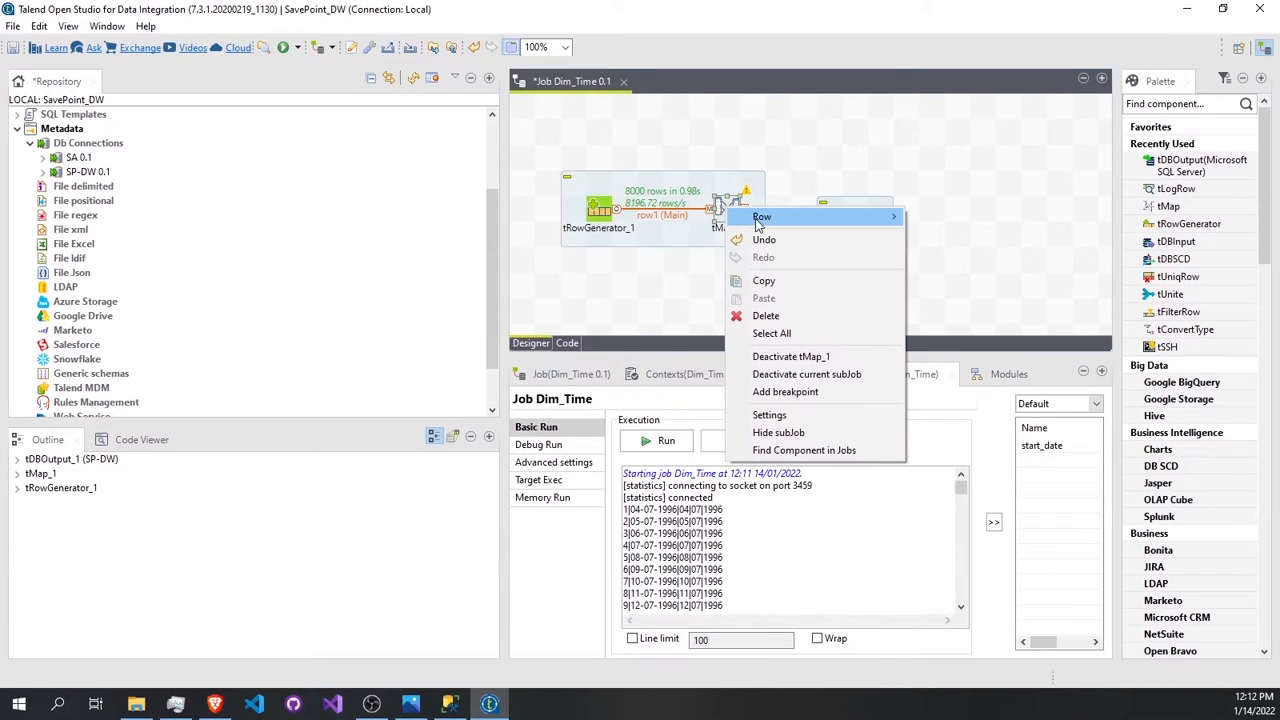
{"action": "mouse_move", "coordinate": [760, 214]}
{"action": "left_click", "coordinate": [935, 216]}
{"action": "left_click", "coordinate": [858, 240]}
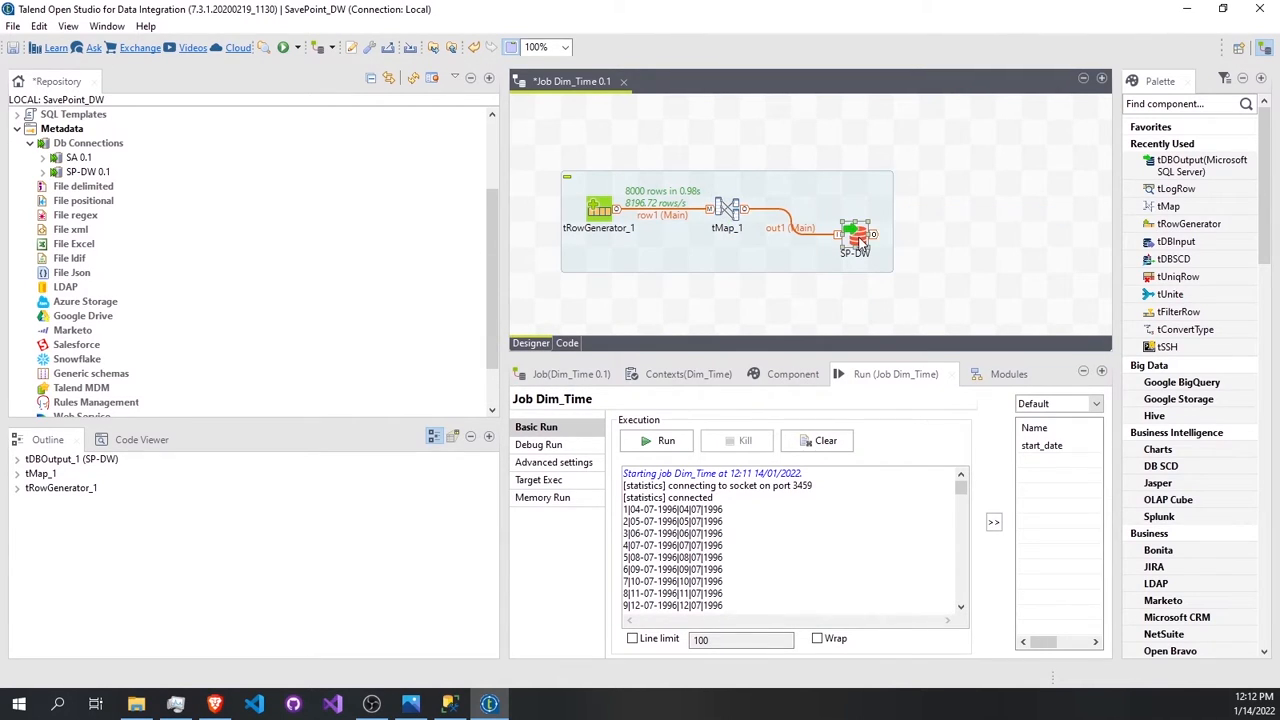
Set SP-DW's table to "Dim Time" with Create table if does not exist and Insert if not exist, and run the job.
{"action": "double_click", "coordinate": [855, 237]}
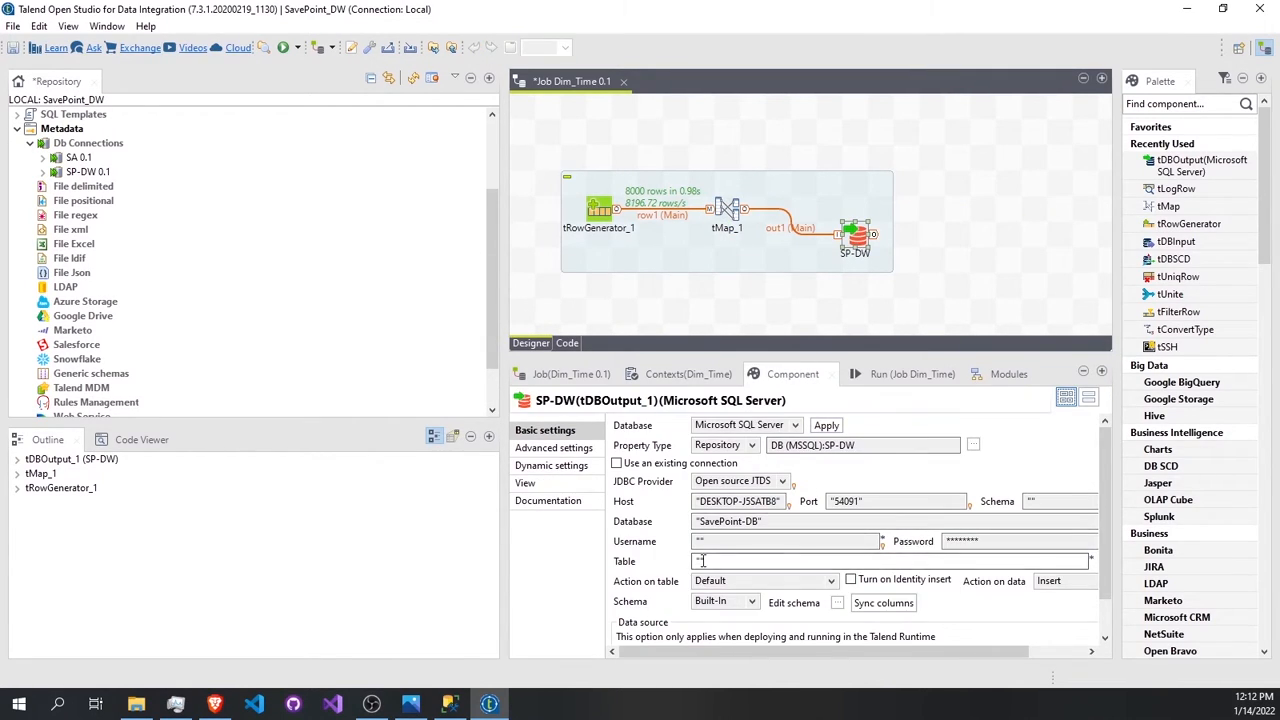
{"action": "left_click", "coordinate": [700, 561]}
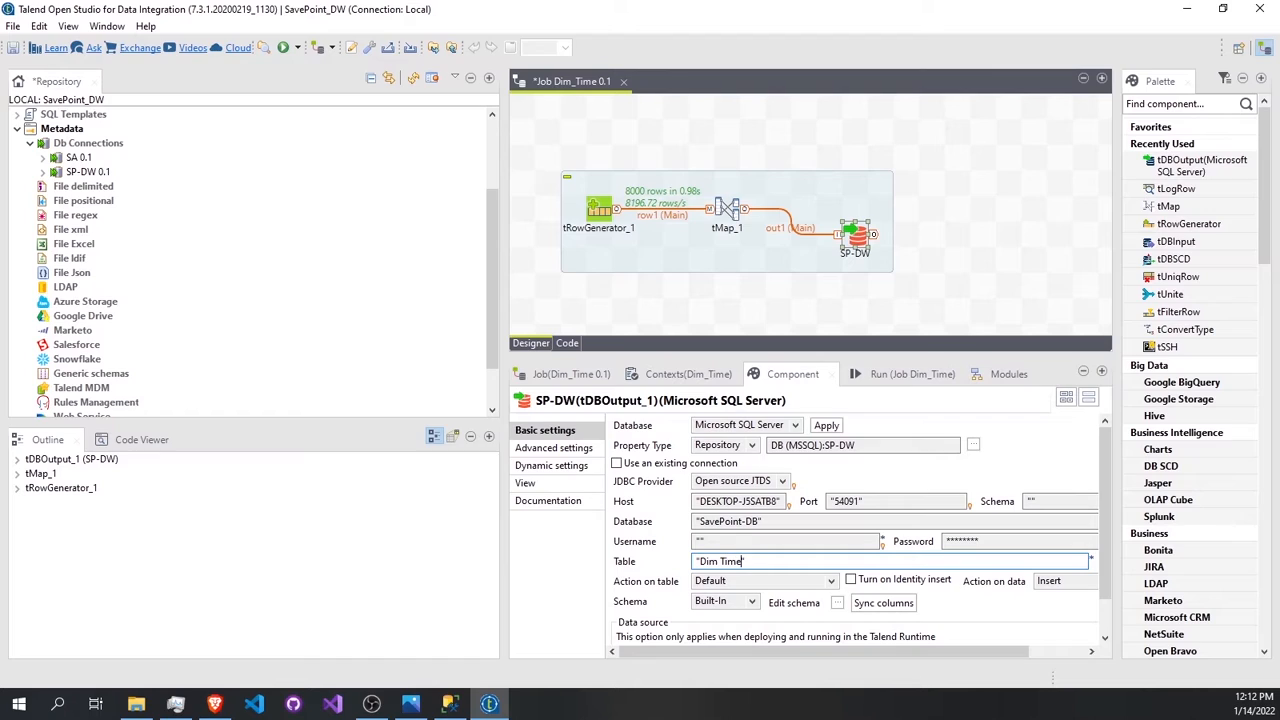
{"action": "left_click", "coordinate": [708, 585]}
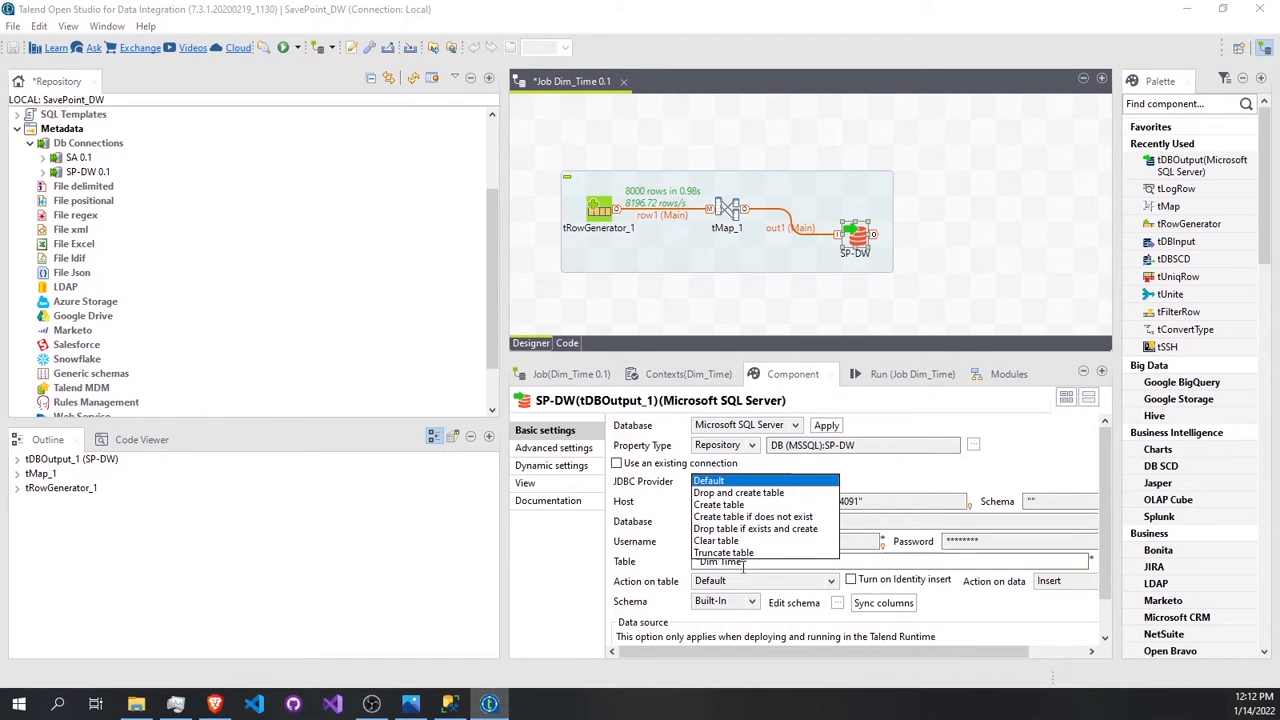
{"action": "left_click", "coordinate": [748, 517]}
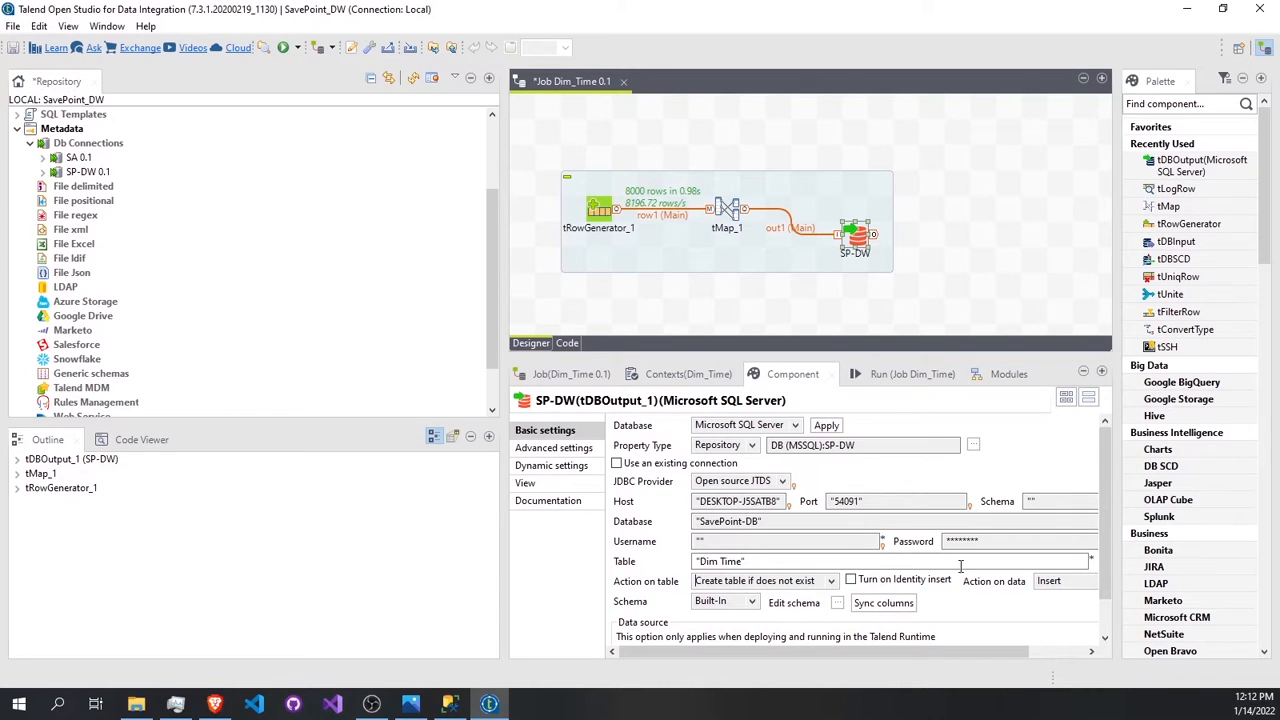
{"action": "left_click", "coordinate": [1073, 582]}
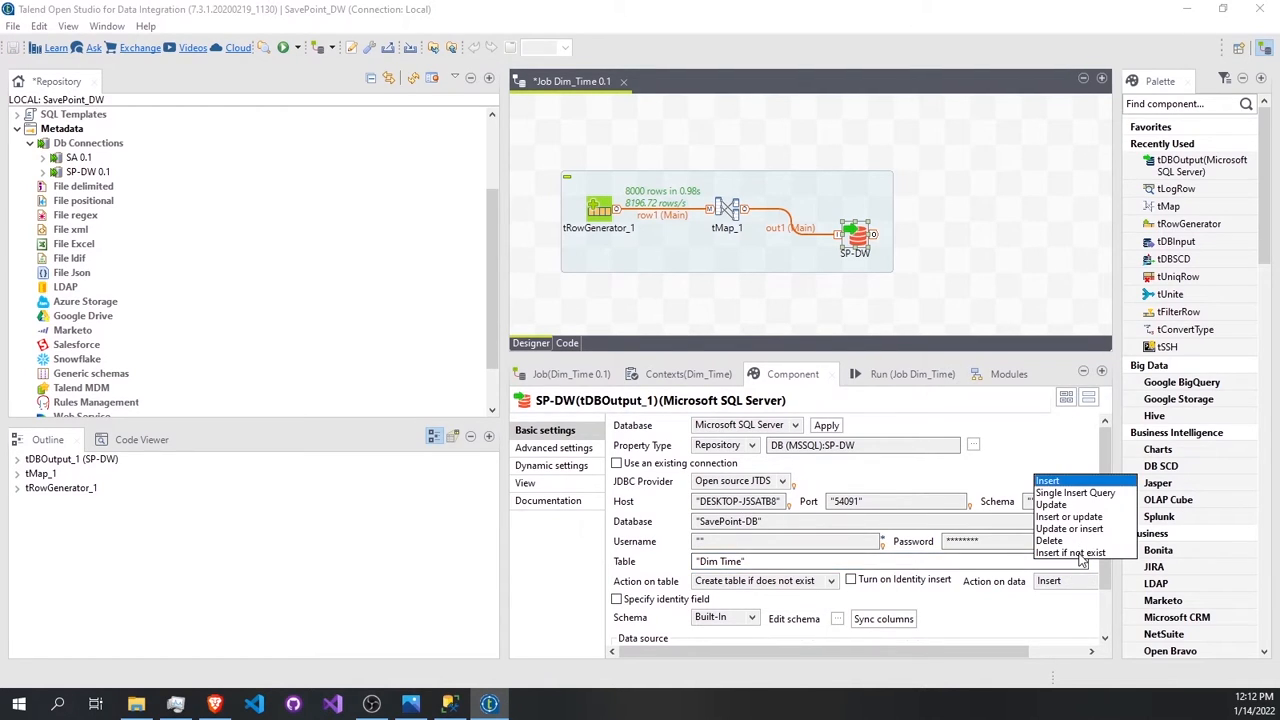
{"action": "left_click", "coordinate": [1070, 552]}
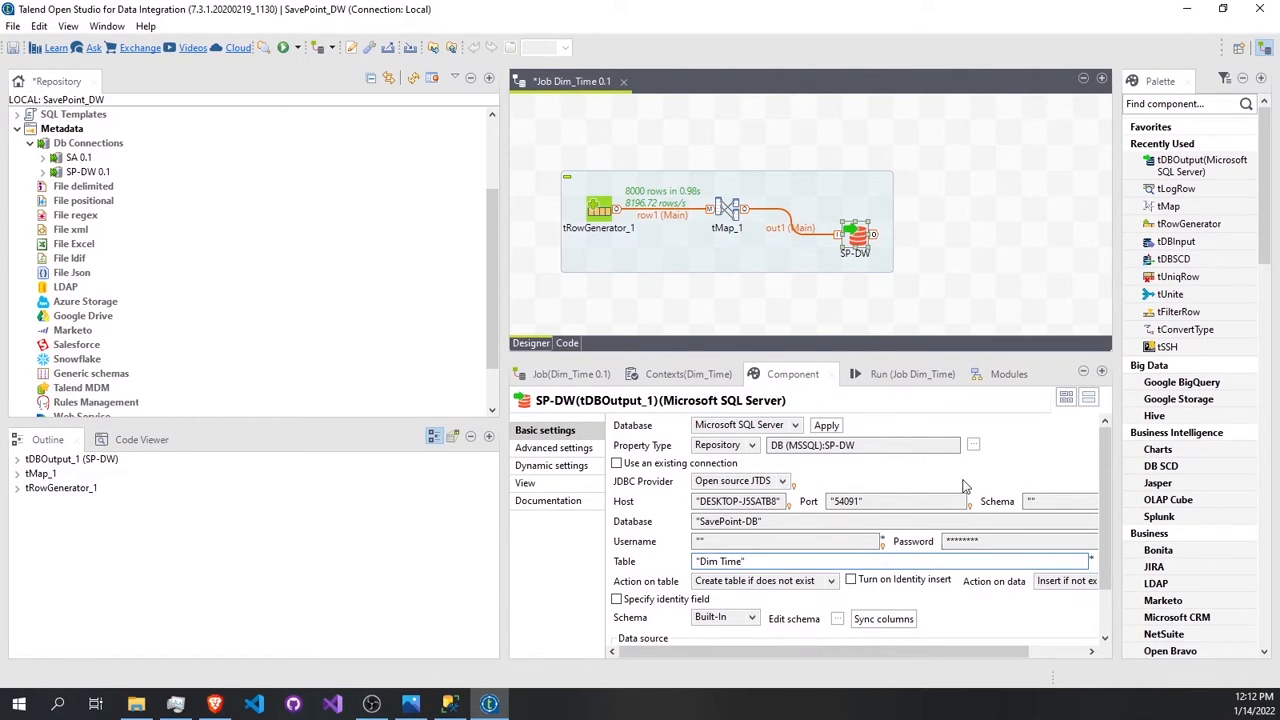
{"action": "left_click", "coordinate": [297, 48]}
{"action": "left_click", "coordinate": [325, 67]}
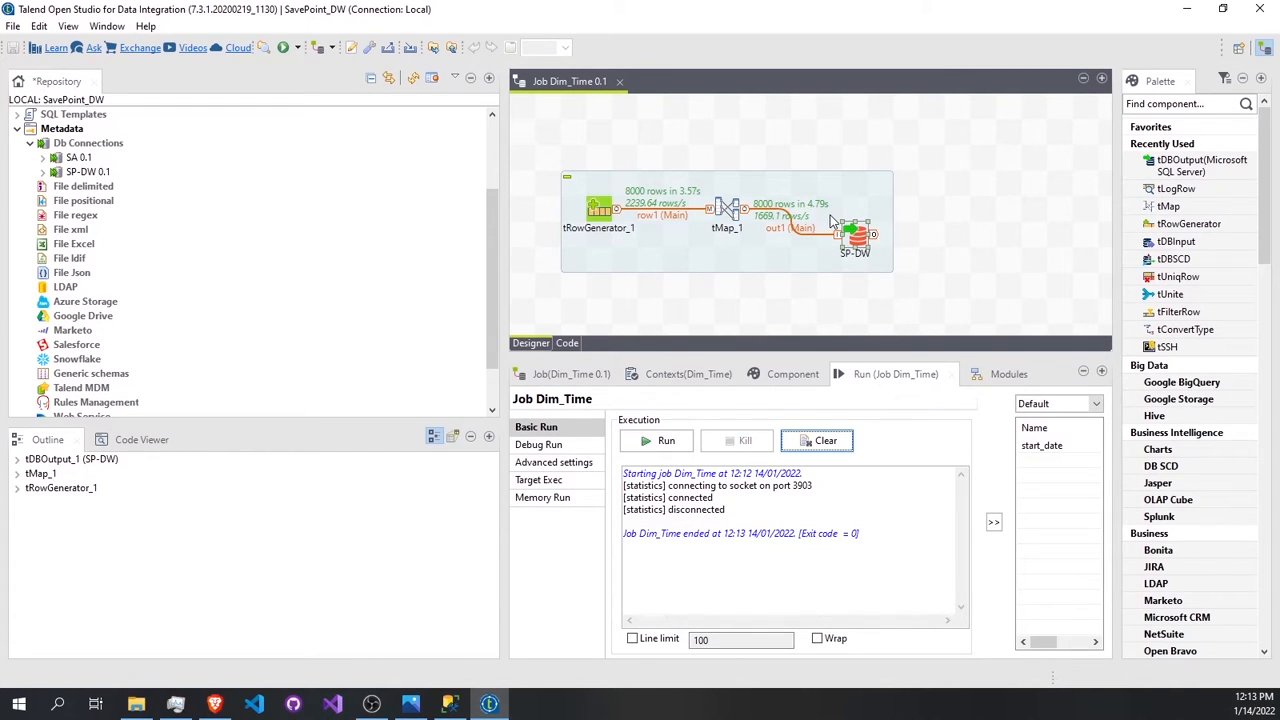
Switch to SQL Server Management Studio, refresh the StagingArea_SavePoint tables and list the tables of SavePoint-DB.
{"action": "left_click", "coordinate": [450, 704]}
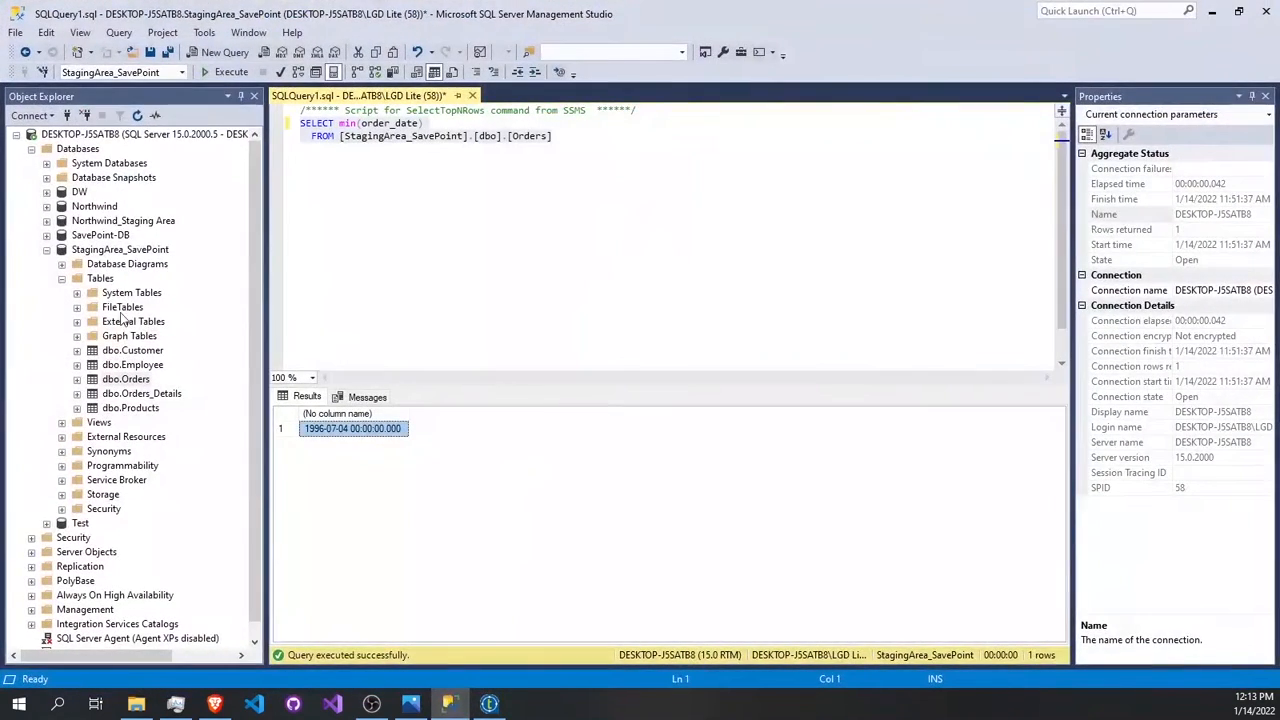
{"action": "right_click", "coordinate": [100, 279]}
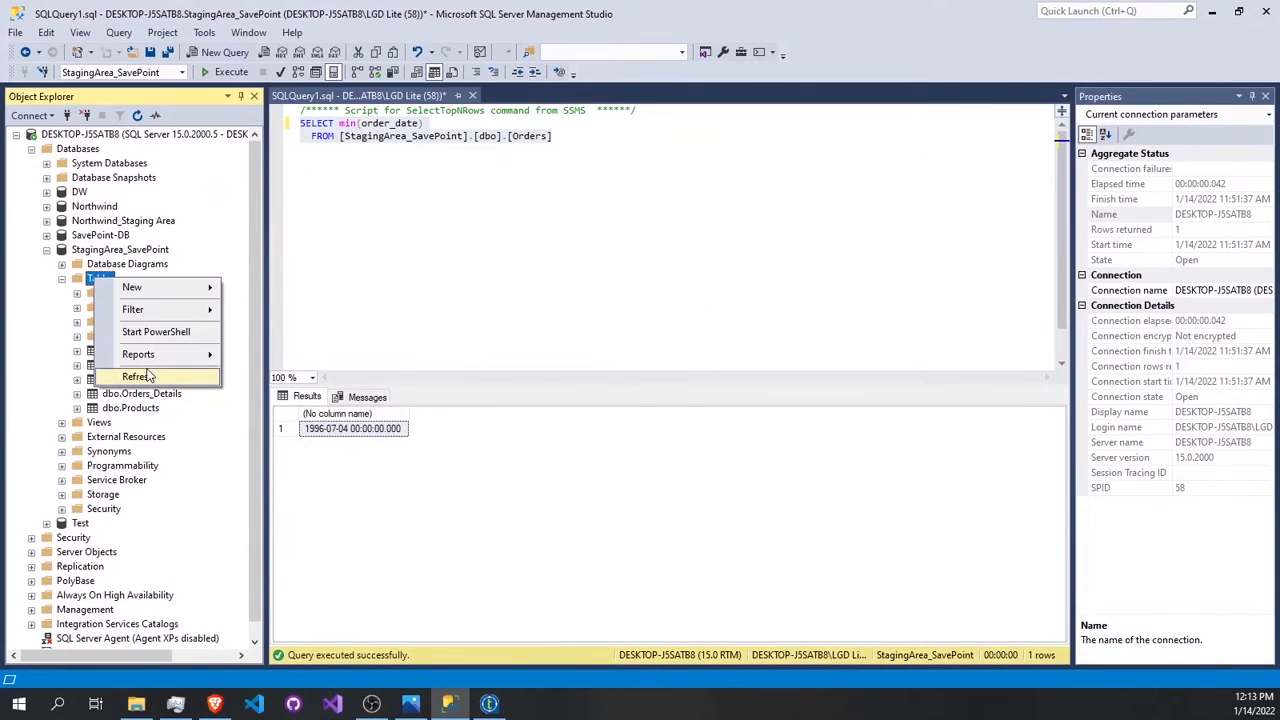
{"action": "left_click", "coordinate": [140, 376]}
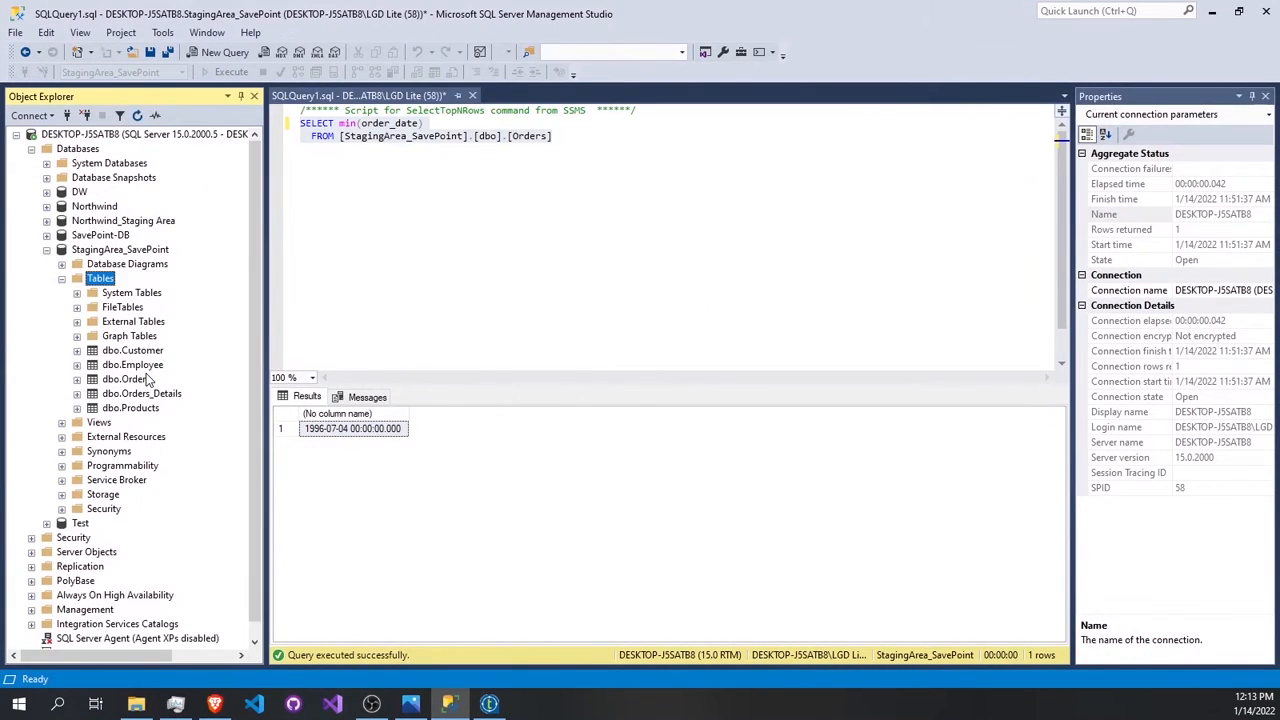
{"action": "left_click", "coordinate": [47, 236]}
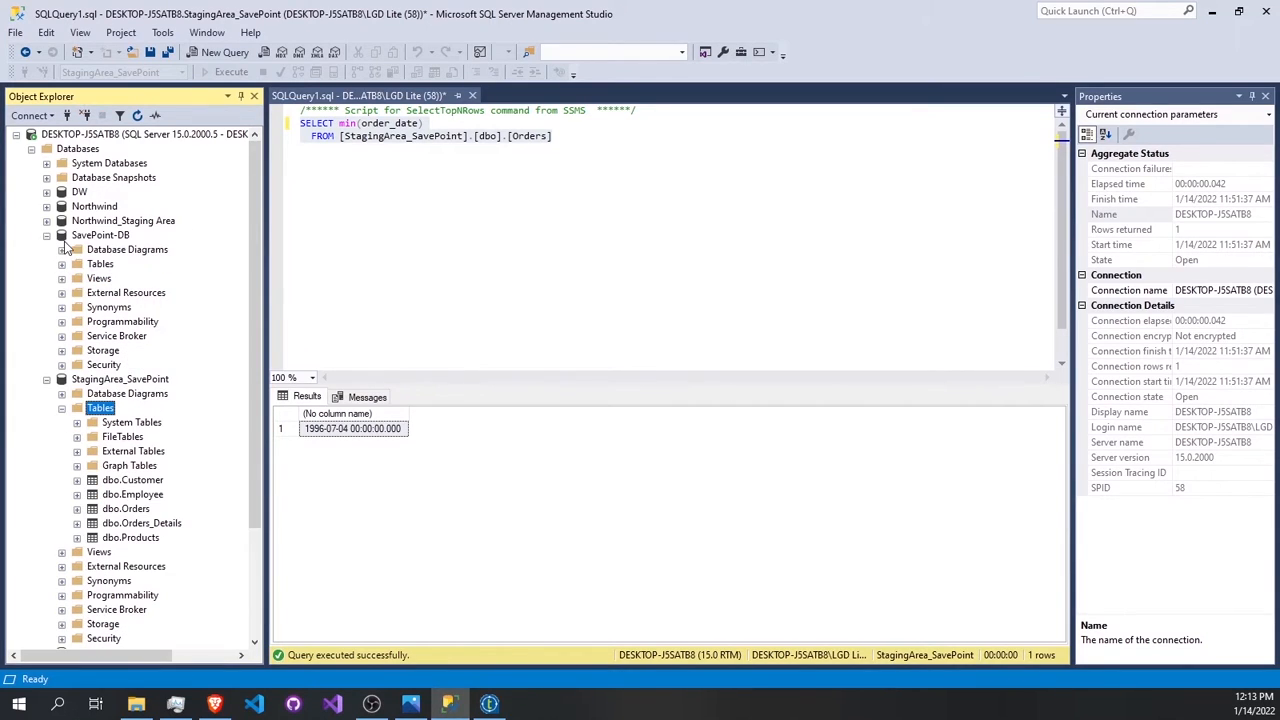
{"action": "left_click", "coordinate": [62, 264]}
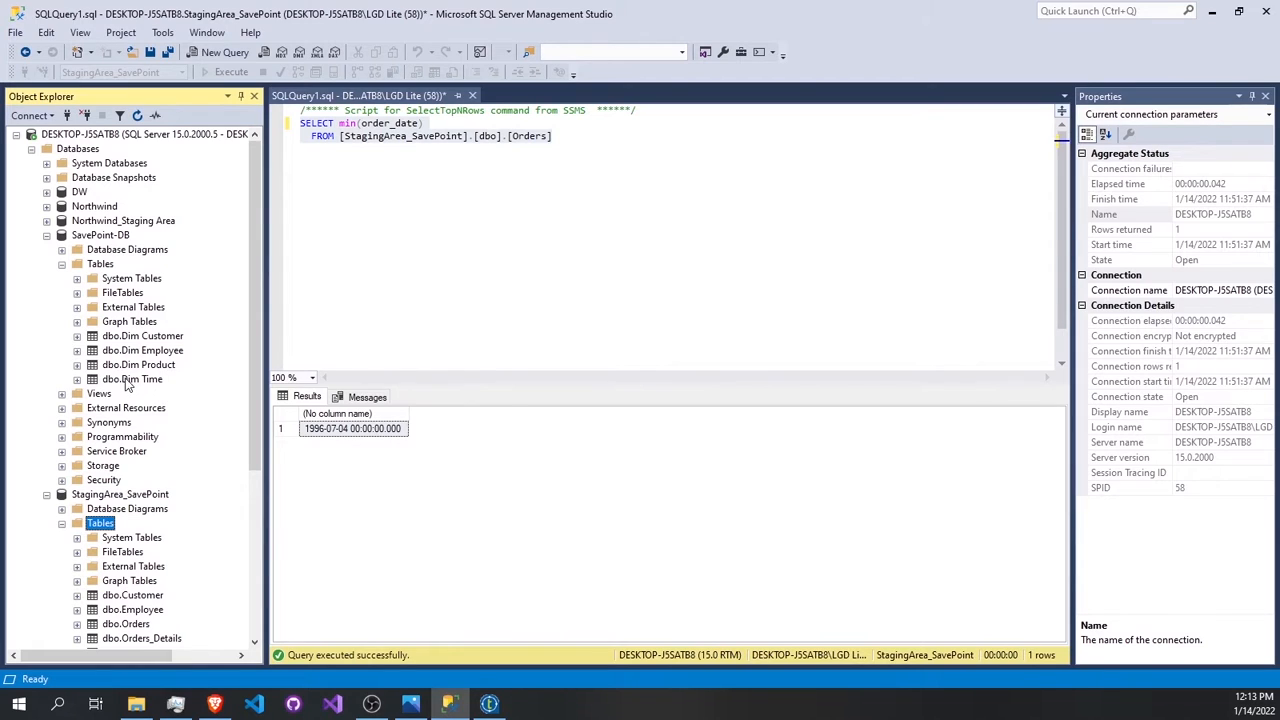
Query the top 1000 rows of dbo.Dim Time, review the loaded dates and return to Talend.
{"action": "right_click", "coordinate": [168, 382]}
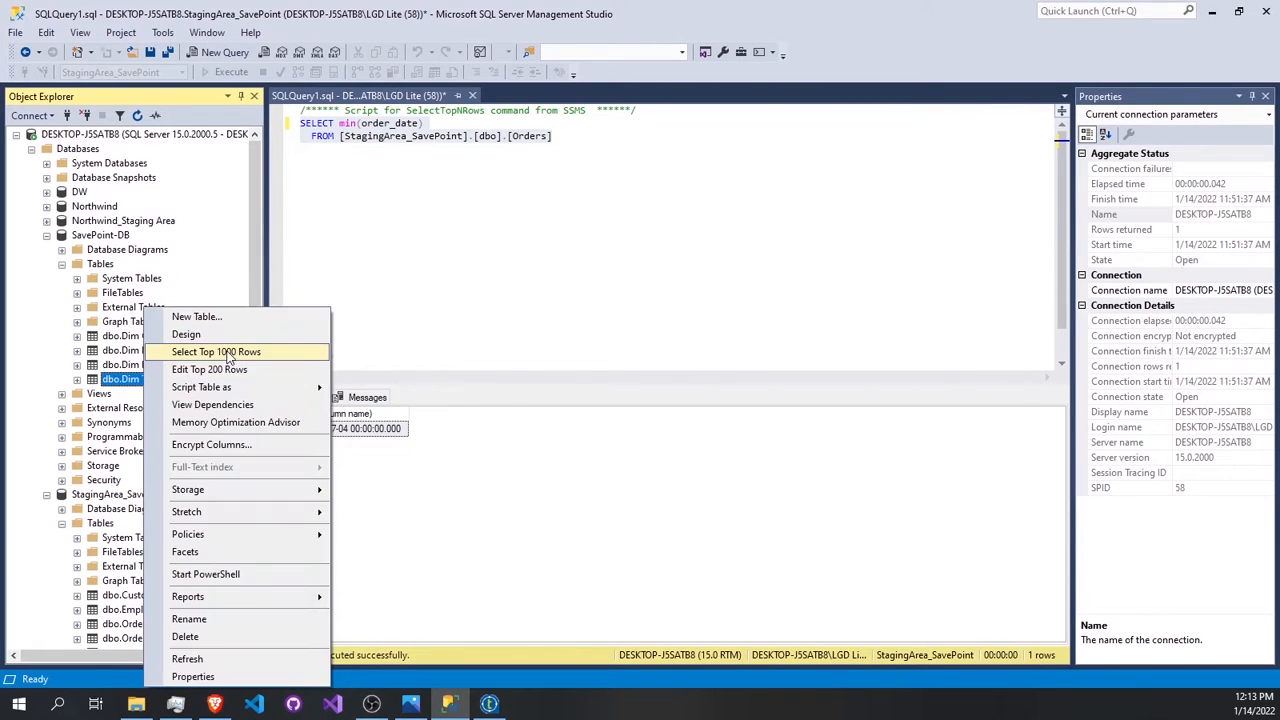
{"action": "left_click", "coordinate": [230, 355]}
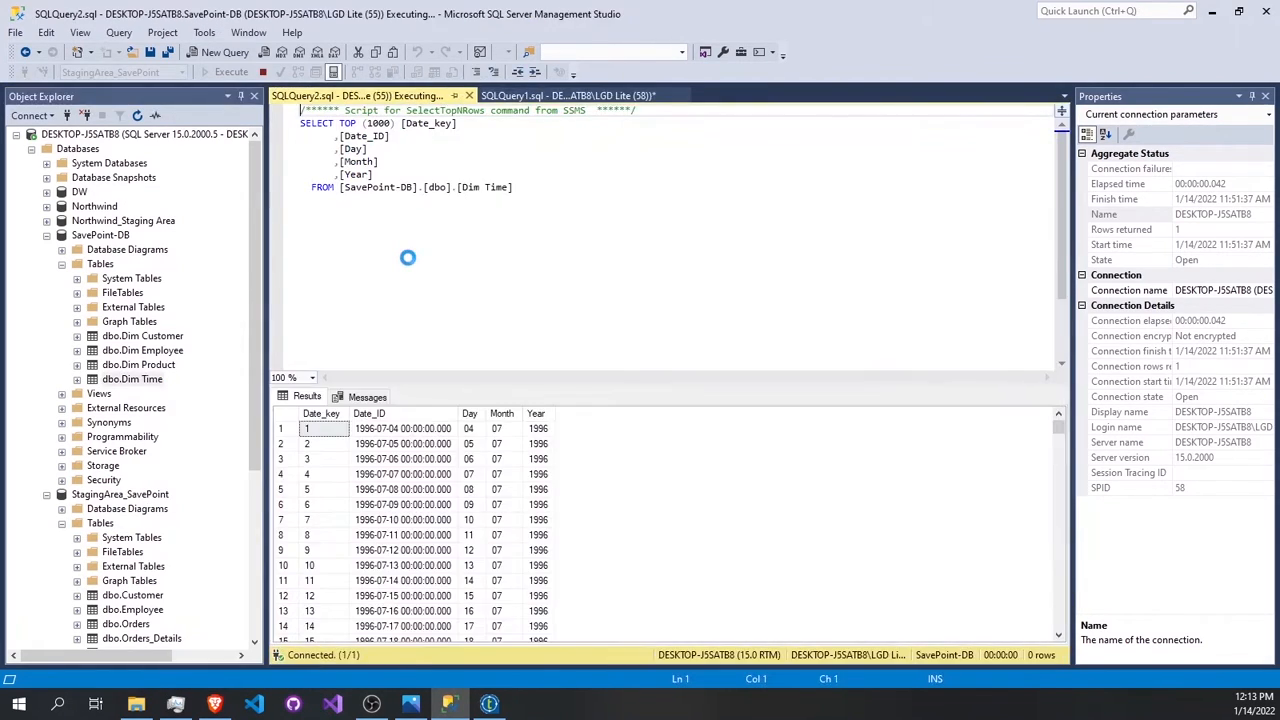
{"action": "scroll", "coordinate": [320, 480], "scroll_direction": "down", "scroll_amount": 4}
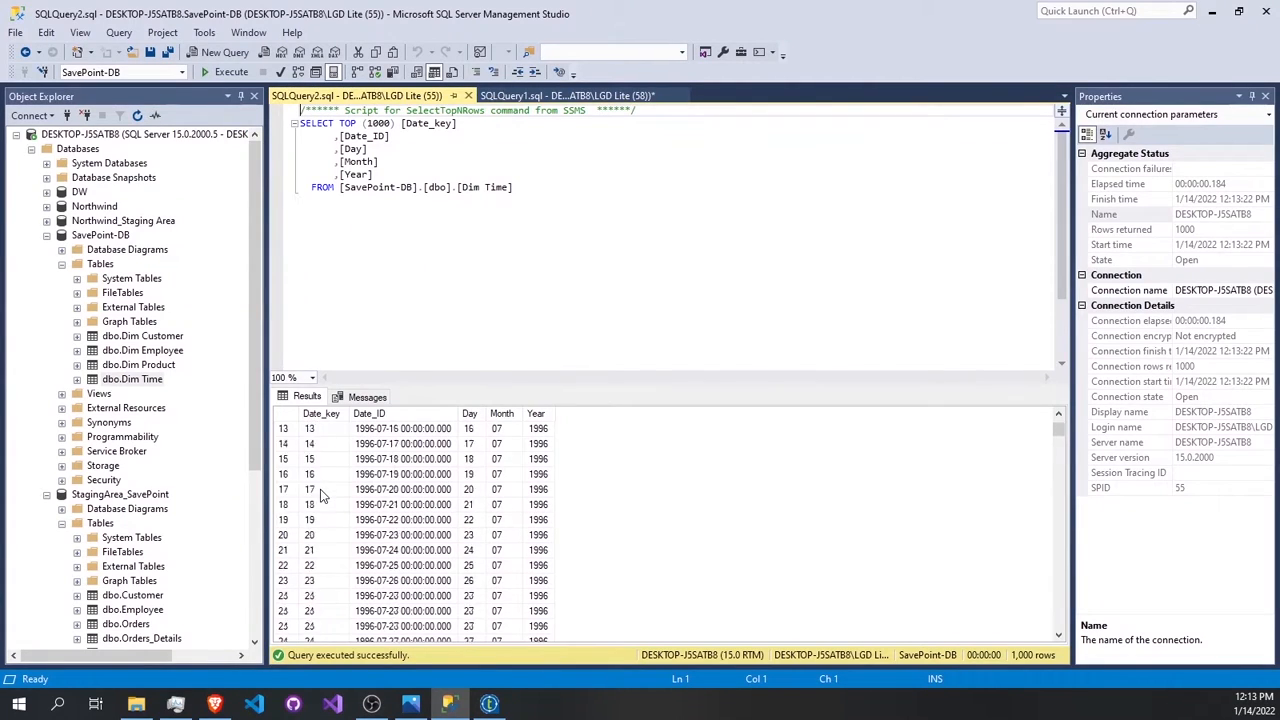
{"action": "scroll", "coordinate": [322, 490], "scroll_direction": "up", "scroll_amount": 4}
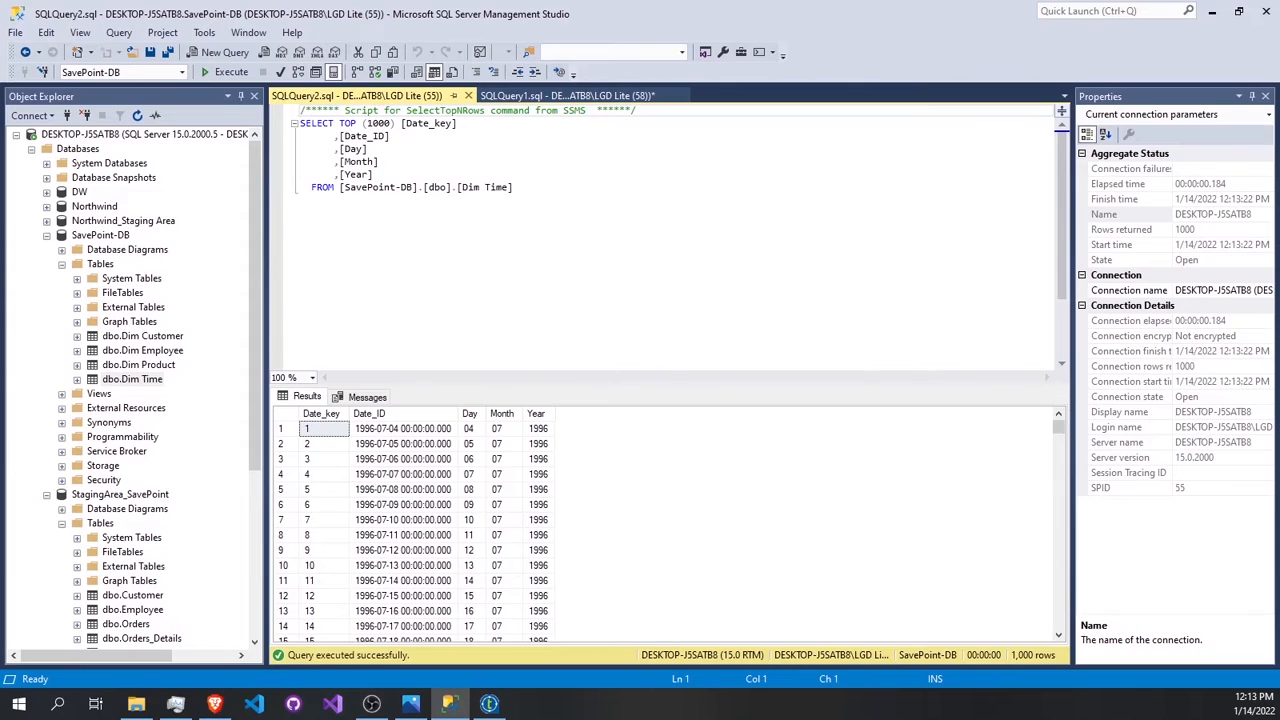
{"action": "left_click", "coordinate": [1212, 11]}
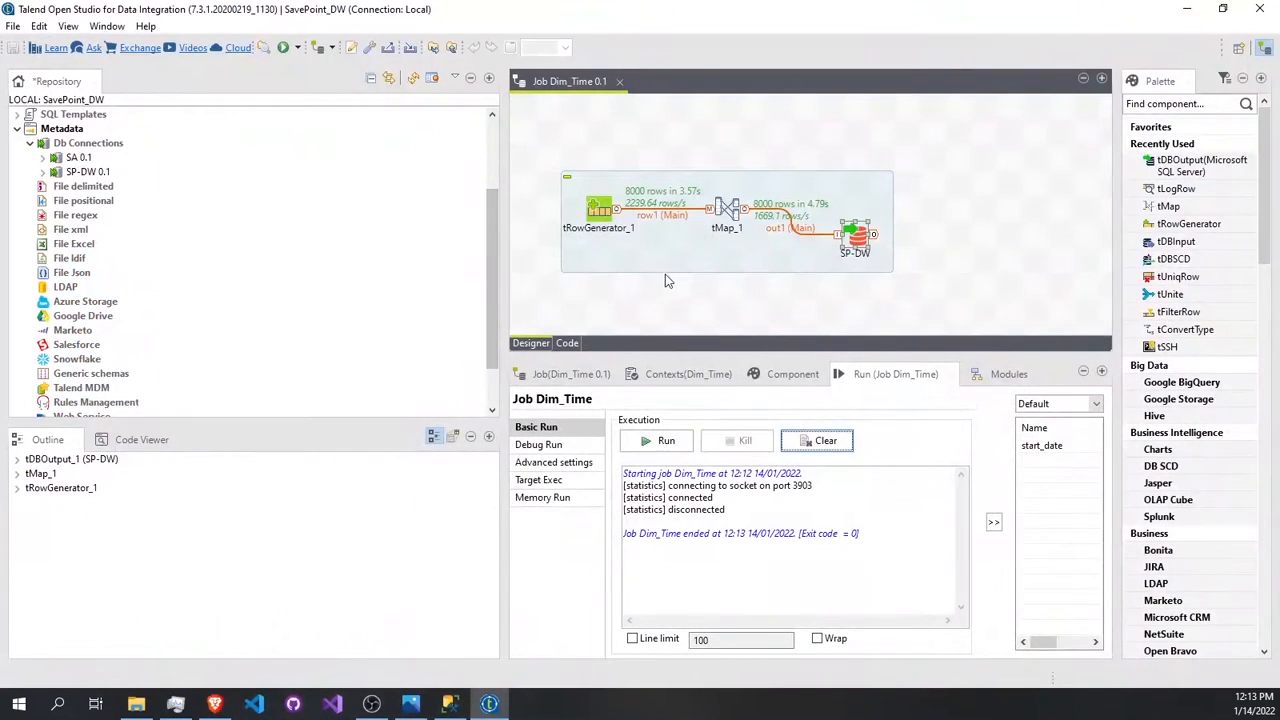
Review the Fact 1 columns in the Untitled.png schema diagram in Photos and return to Talend.
{"action": "scroll", "coordinate": [214, 191], "scroll_direction": "up", "scroll_amount": 3}
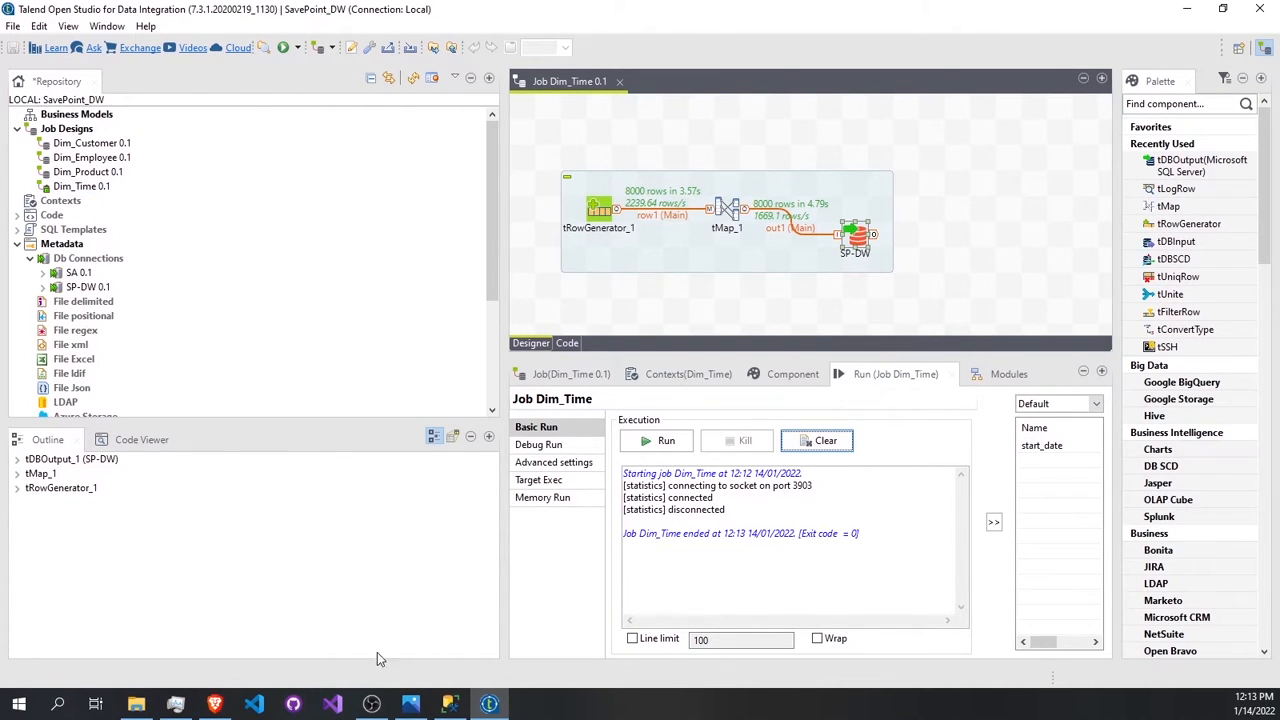
{"action": "left_click", "coordinate": [410, 703]}
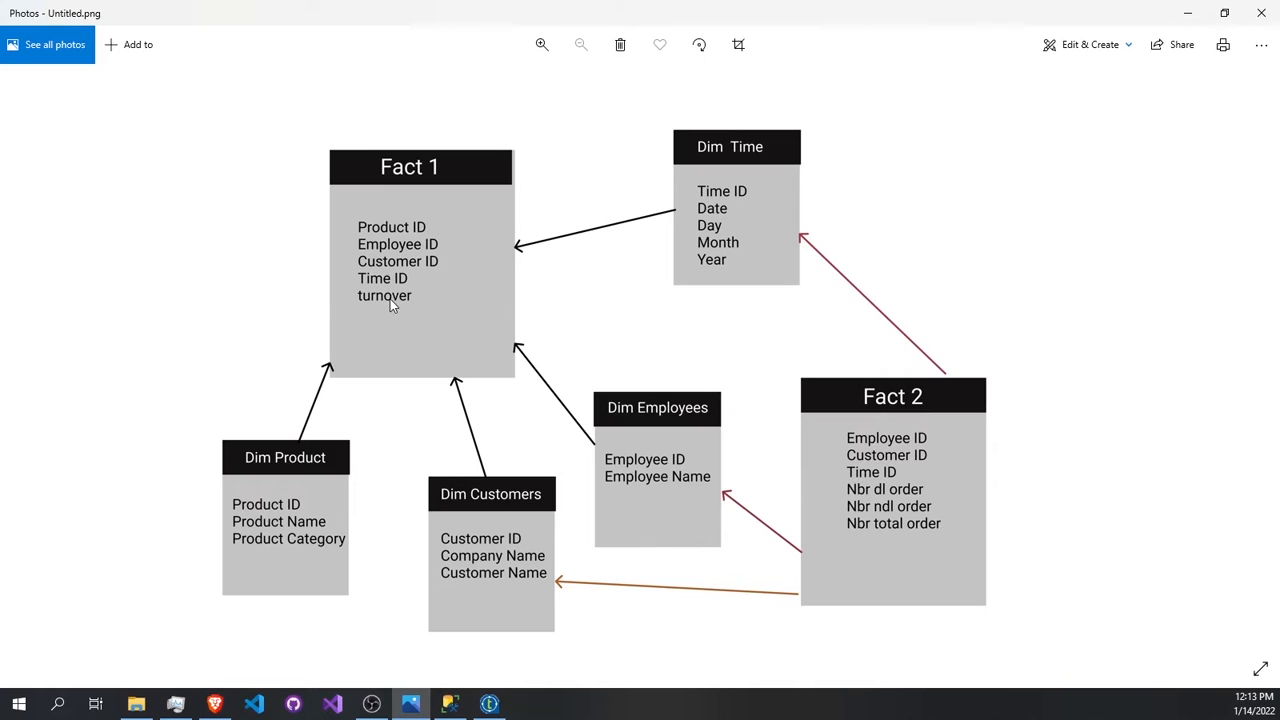
{"action": "left_click", "coordinate": [1190, 14]}
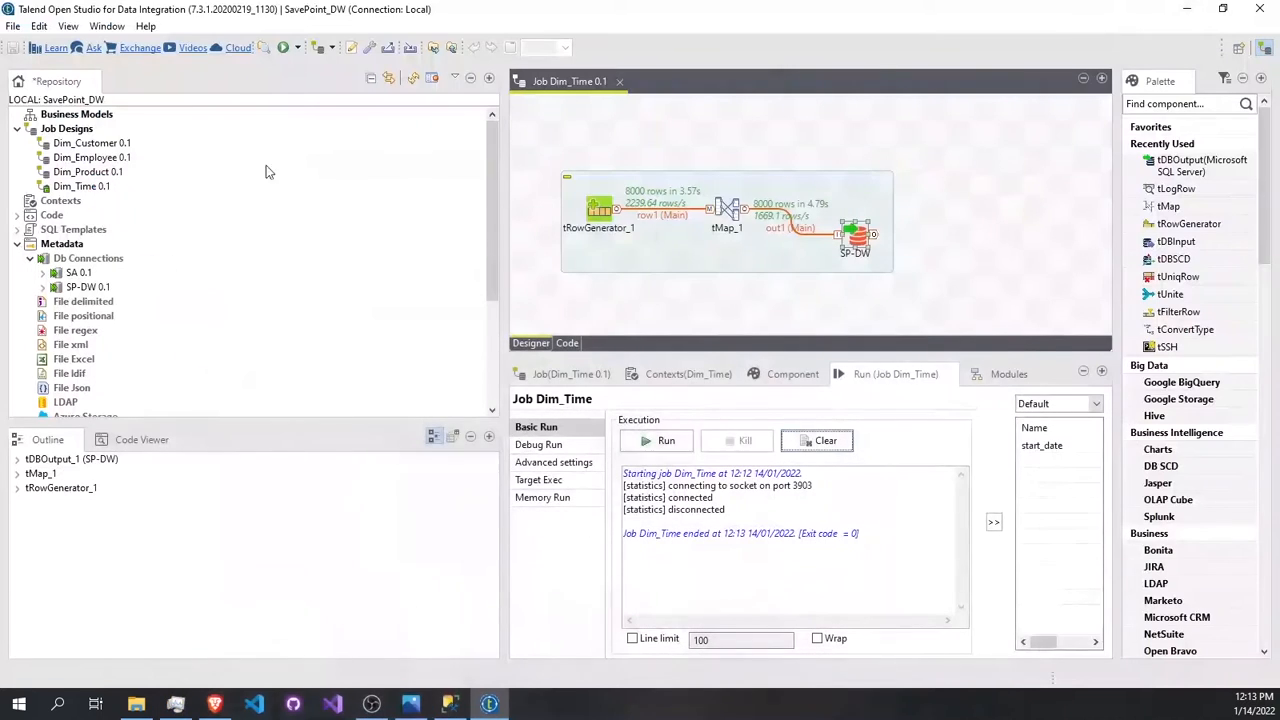
Create a new job design named Fact_01 in the SavePoint_DW project.
{"action": "right_click", "coordinate": [75, 133]}
{"action": "left_click", "coordinate": [97, 143]}
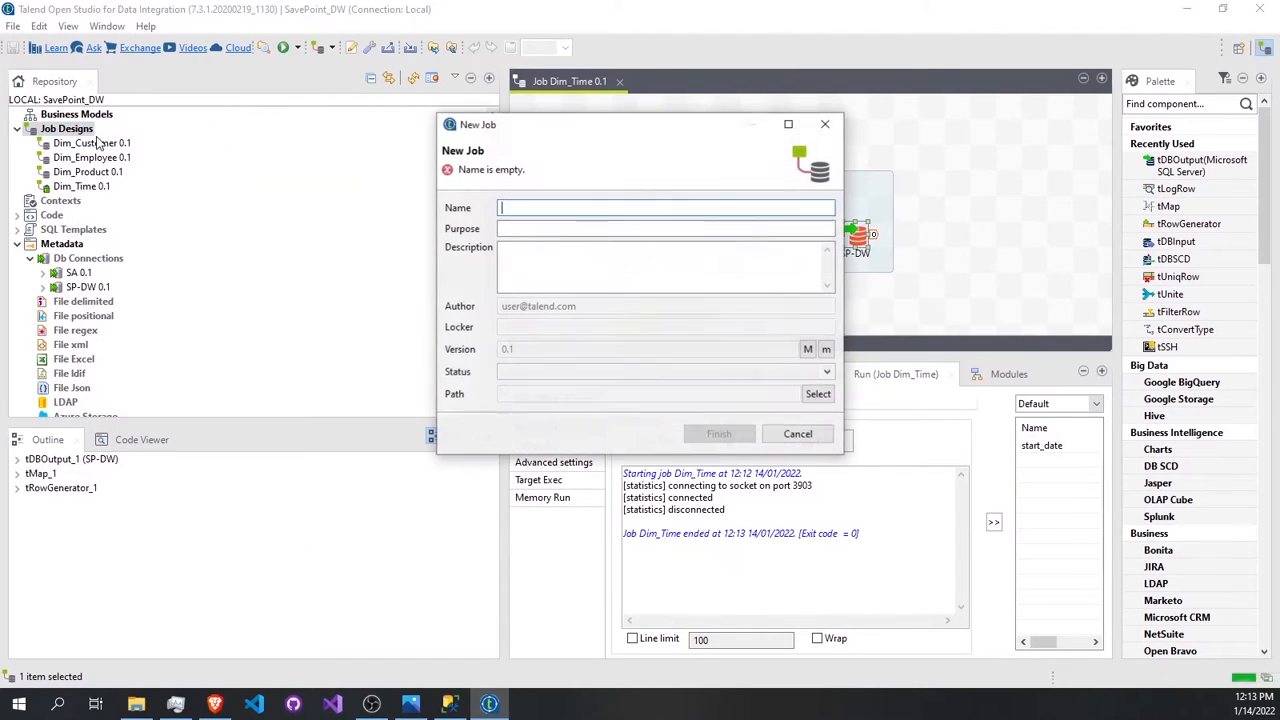
{"action": "type", "text": "Fact_01"}
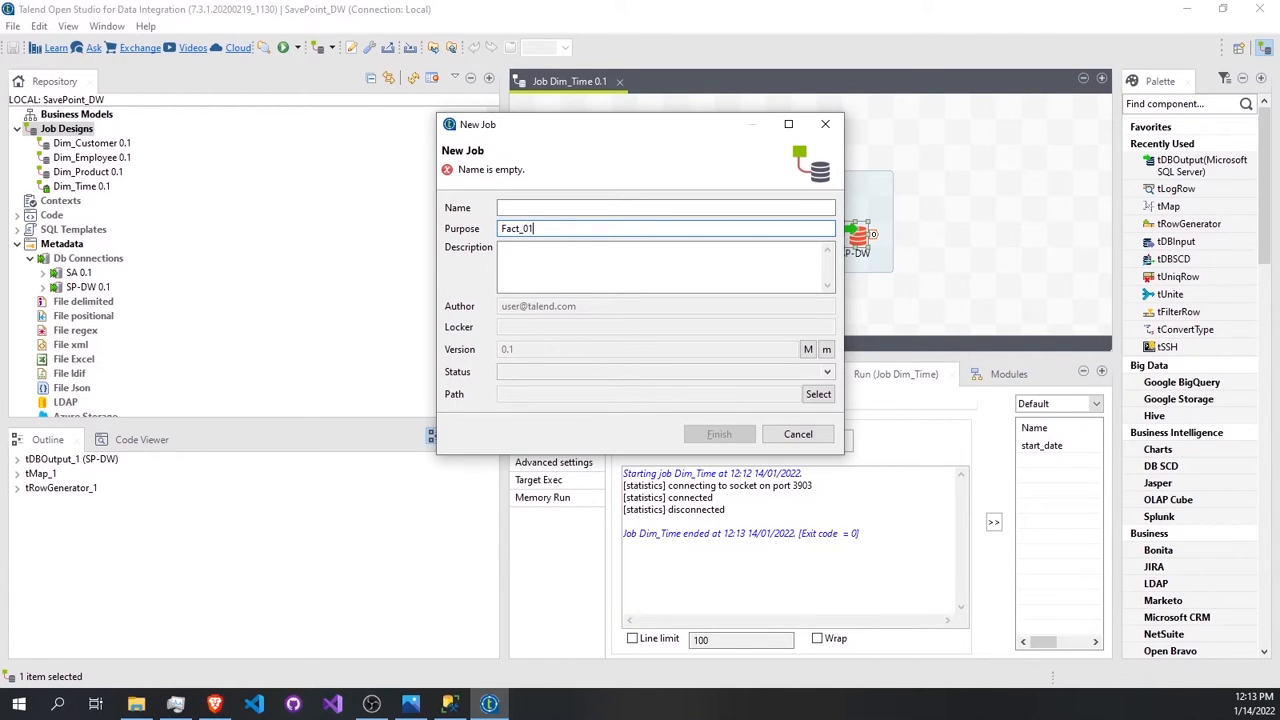
{"action": "key", "text": "ctrl+a"}
{"action": "key", "text": "BackSpace"}
{"action": "left_click", "coordinate": [550, 206]}
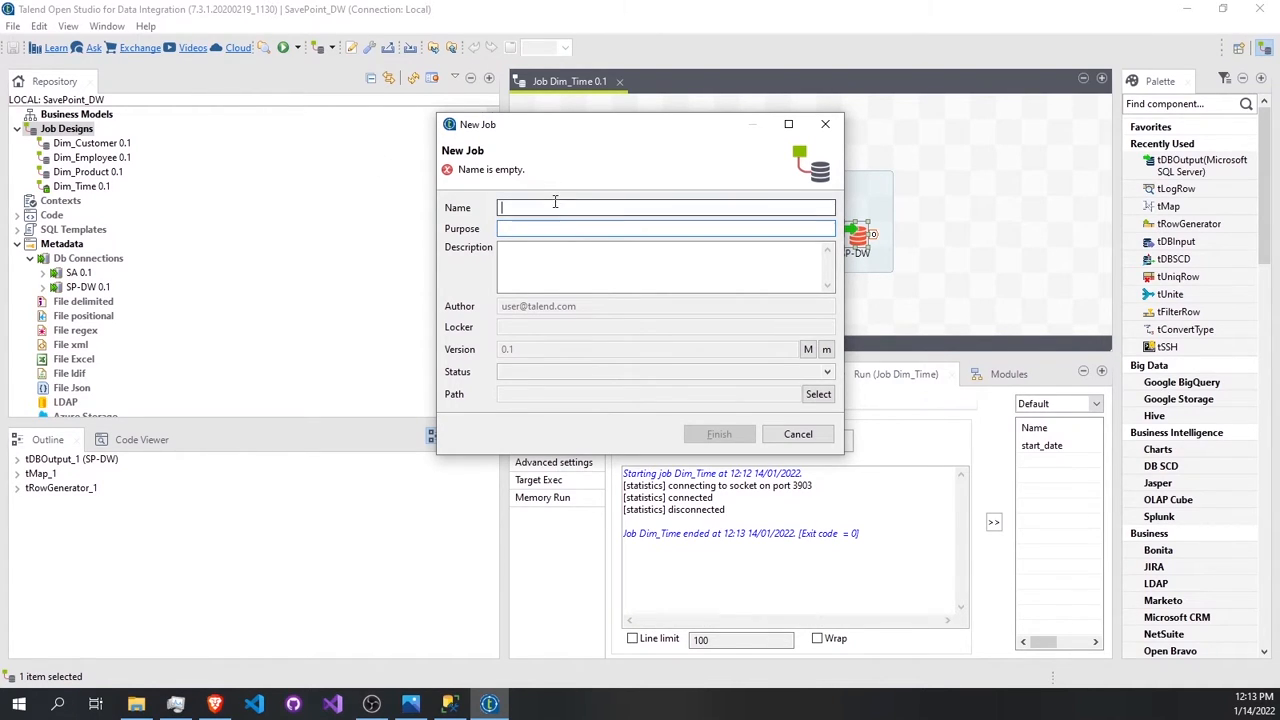
{"action": "type", "text": "Fact_01"}
{"action": "left_click", "coordinate": [712, 434]}
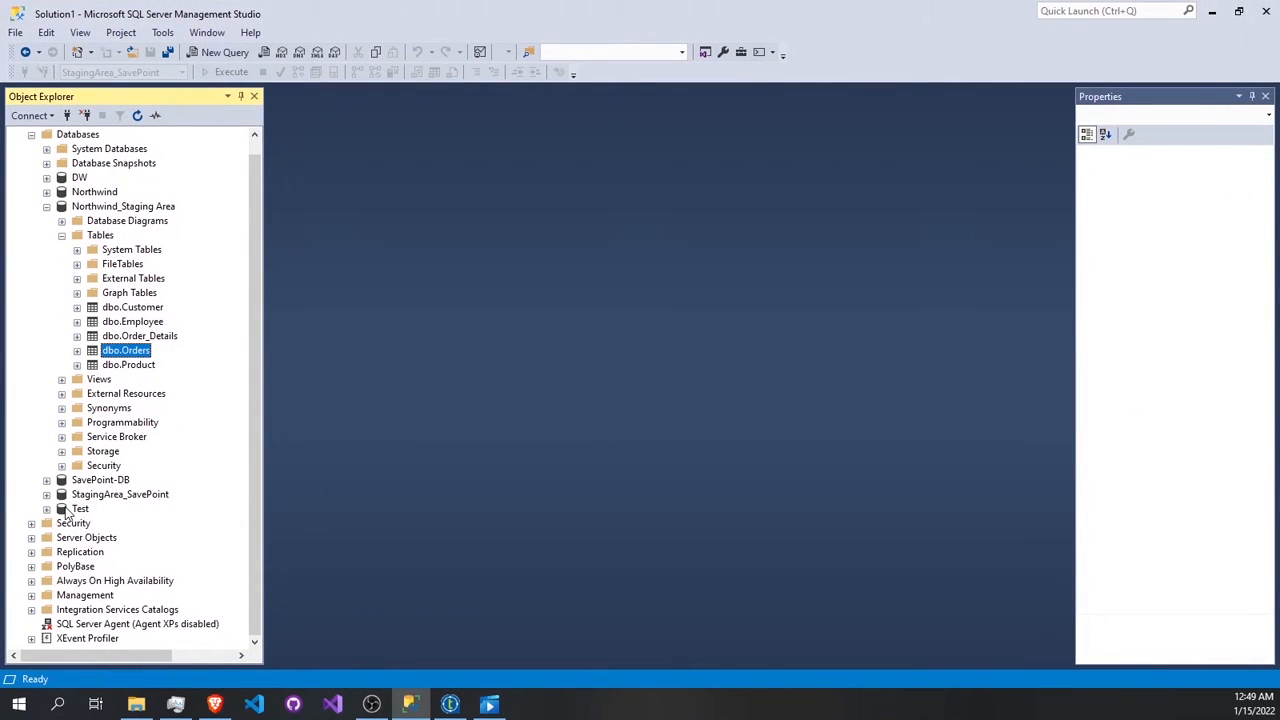
Query the top 1000 rows of dbo.Orders in StagingArea_SavePoint and examine the EMPLOYEE_ID and CUSTOMER_ID values.
{"action": "left_click", "coordinate": [47, 207]}
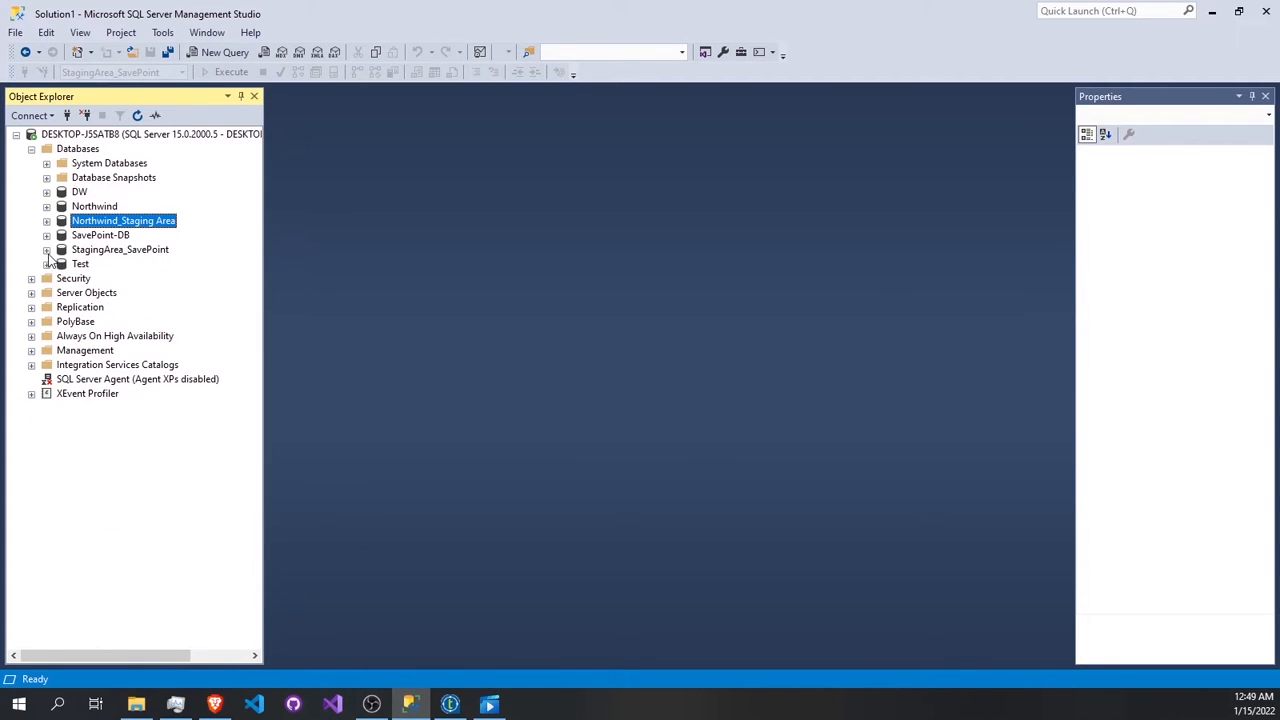
{"action": "left_click", "coordinate": [47, 250]}
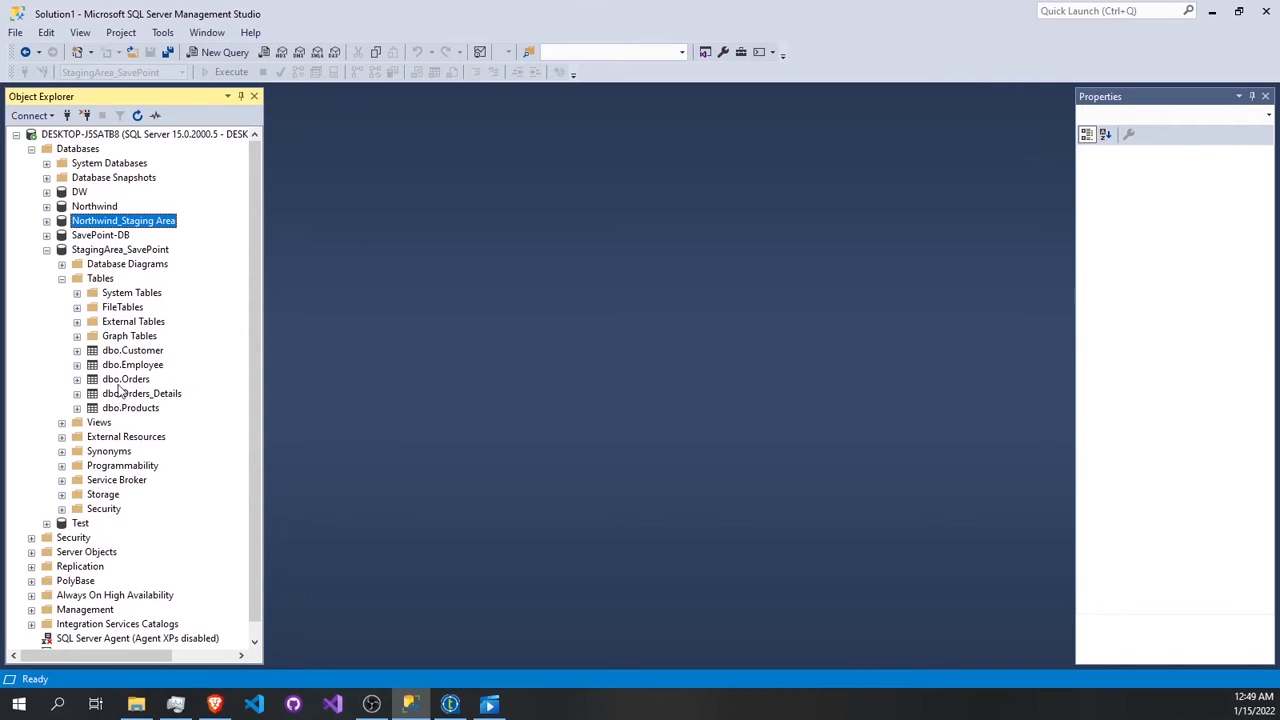
{"action": "right_click", "coordinate": [143, 366]}
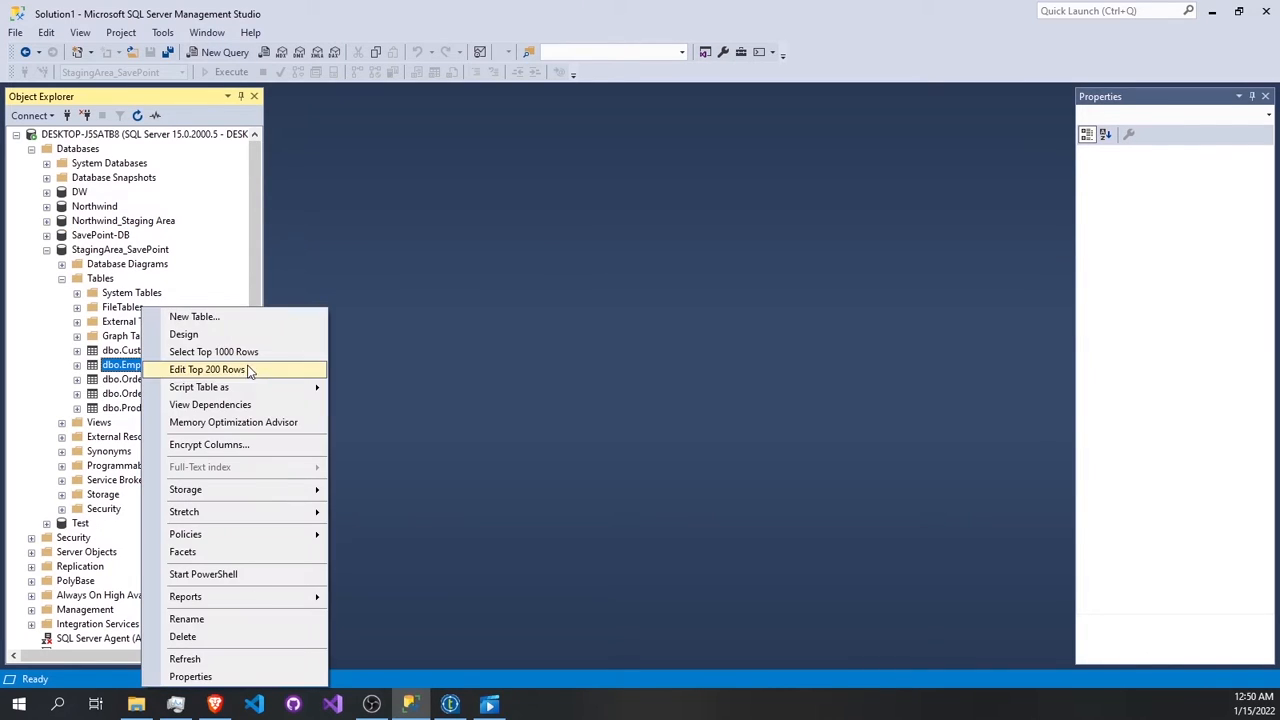
{"action": "left_click", "coordinate": [120, 380]}
{"action": "right_click", "coordinate": [120, 380]}
{"action": "left_click", "coordinate": [205, 351]}
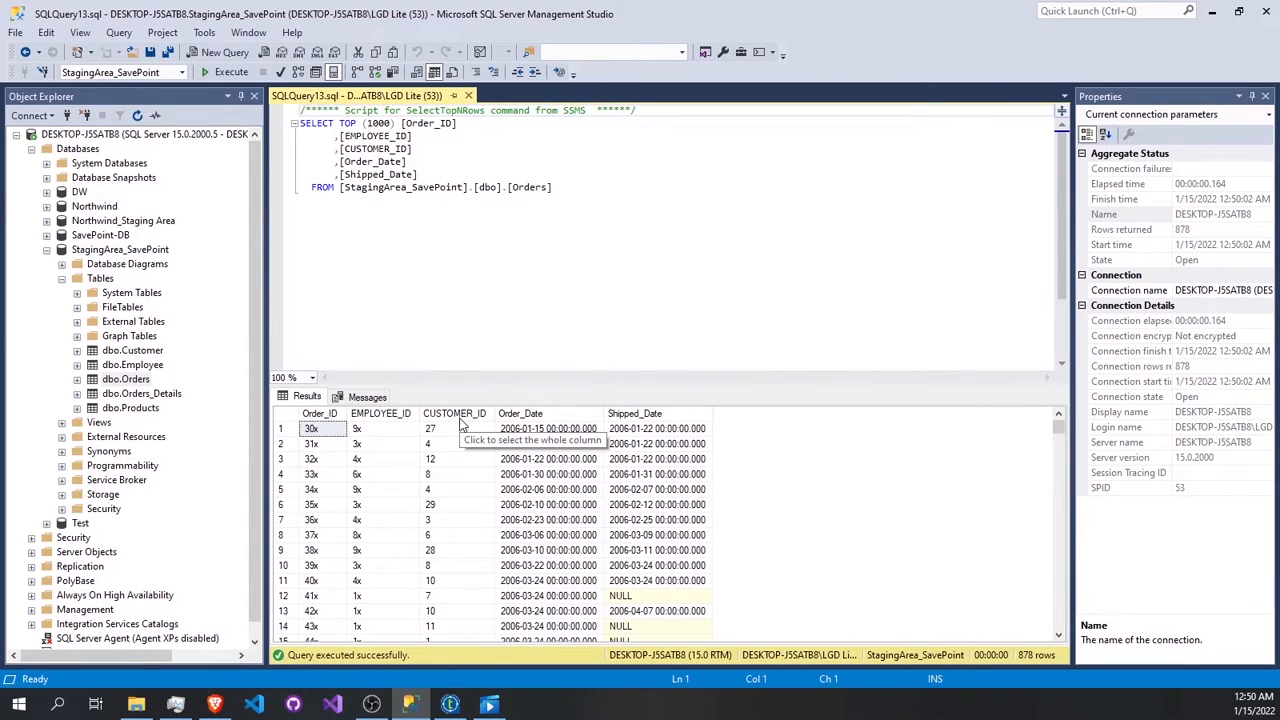
{"action": "scroll", "coordinate": [458, 450], "scroll_direction": "down", "scroll_amount": 20}
{"action": "scroll", "coordinate": [457, 480], "scroll_direction": "down", "scroll_amount": 5}
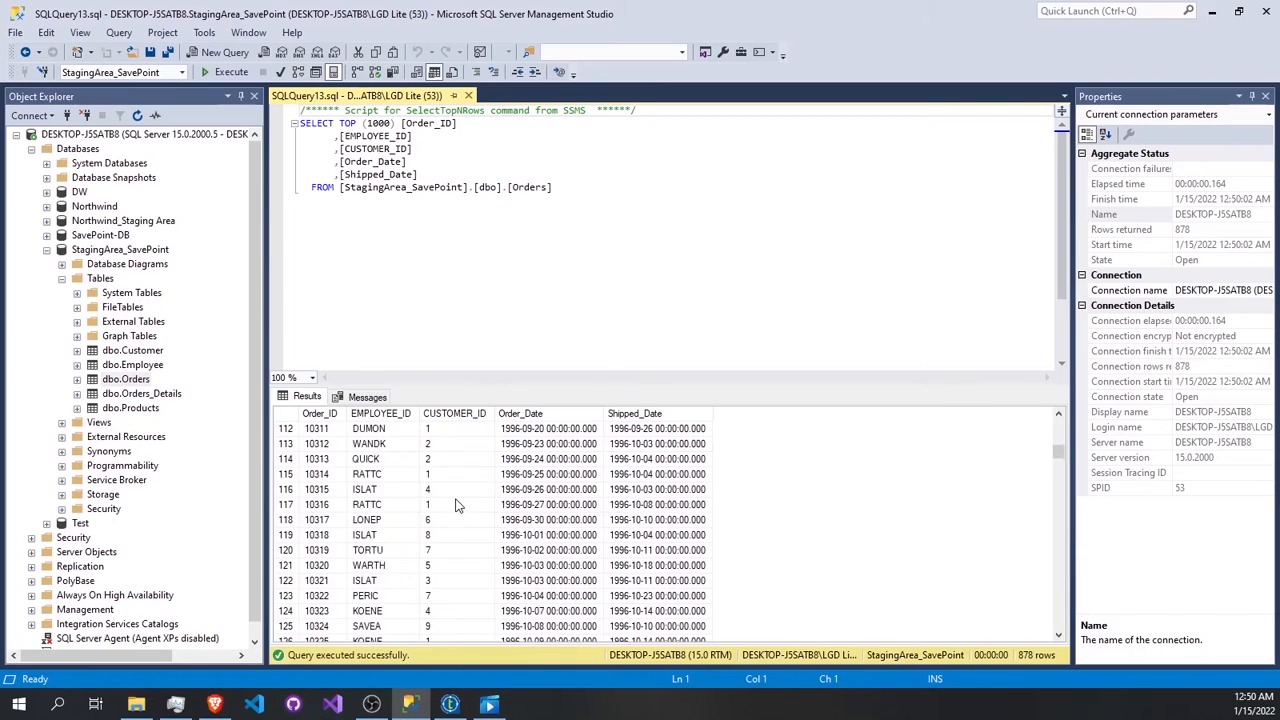
{"action": "left_click_drag", "start_coordinate": [1060, 457], "coordinate": [1056, 428]}
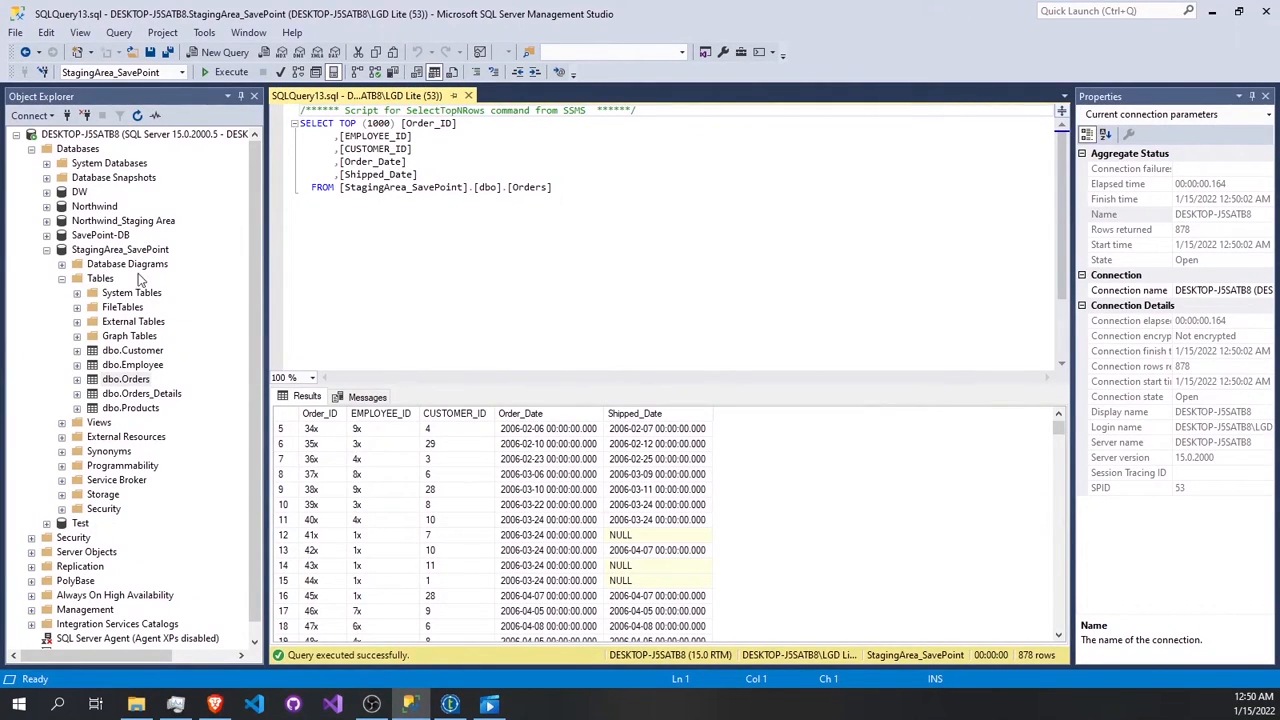
Query the top 1000 rows of dbo.Dim Customer in SavePoint-DB and examine the Customer_ID values.
{"action": "left_click", "coordinate": [46, 235]}
{"action": "left_click", "coordinate": [140, 336]}
{"action": "right_click", "coordinate": [143, 340]}
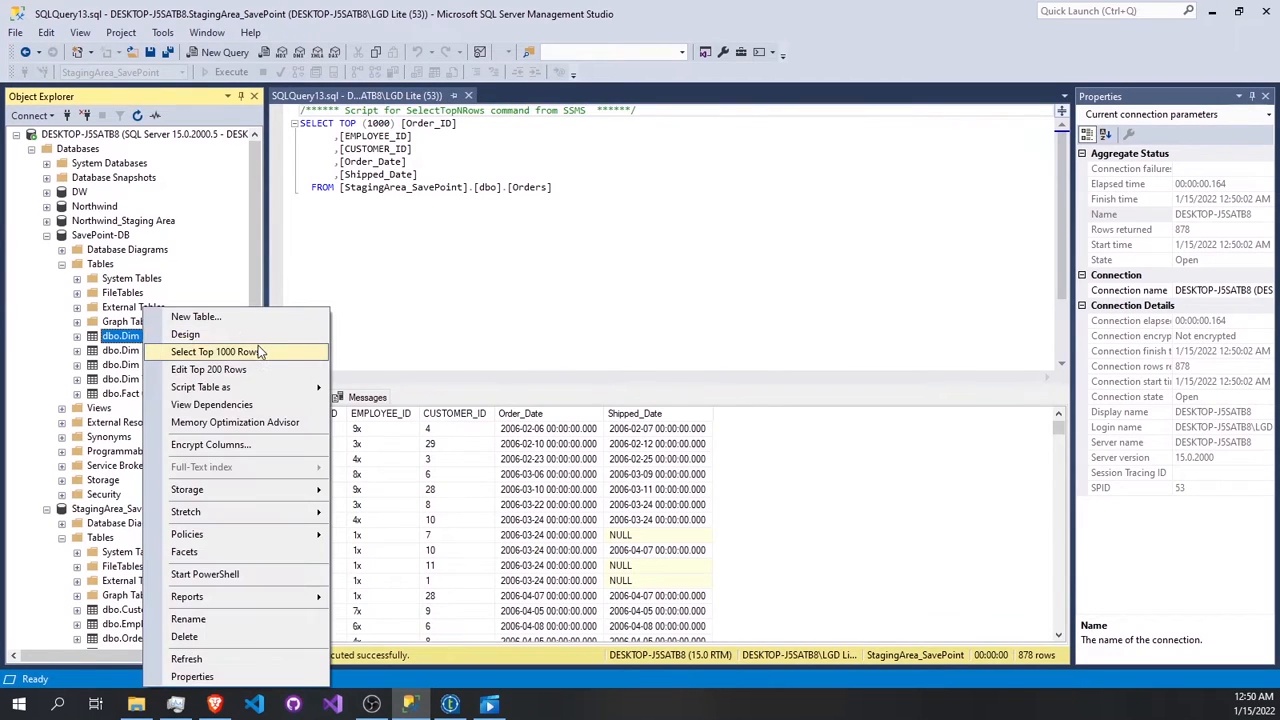
{"action": "left_click", "coordinate": [258, 349]}
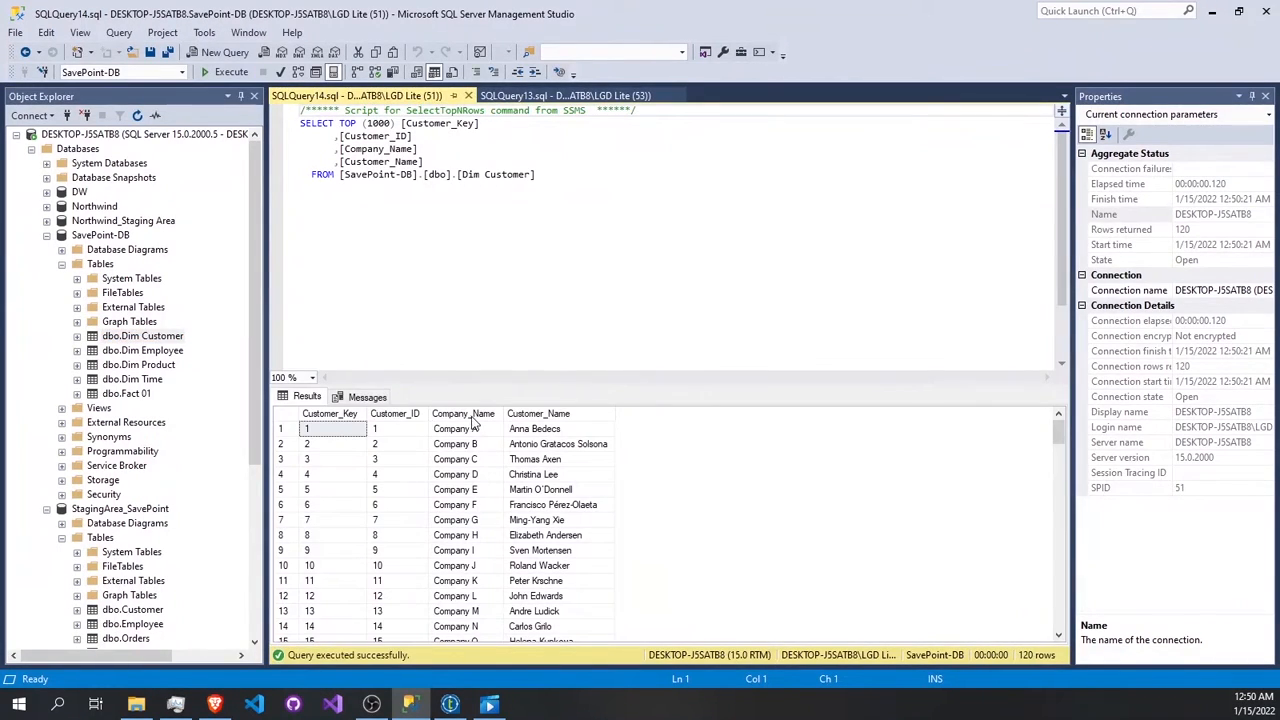
{"action": "scroll", "coordinate": [390, 440], "scroll_direction": "down", "scroll_amount": 7}
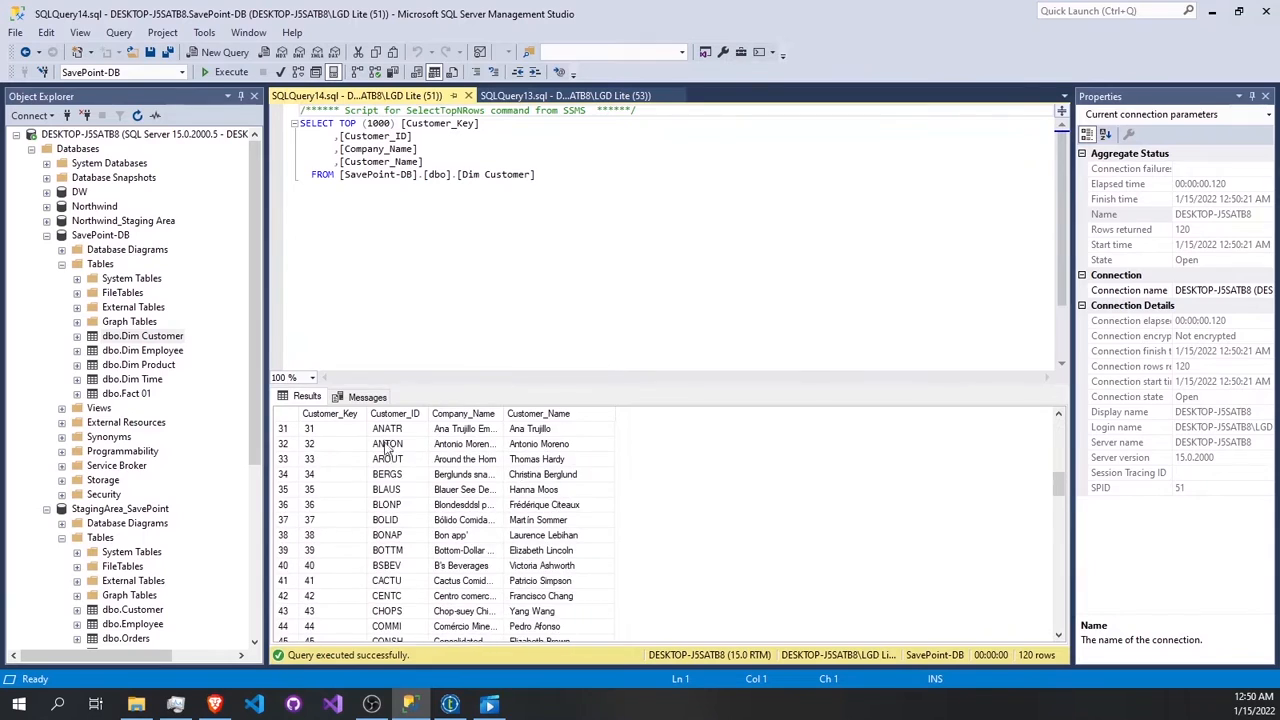
{"action": "scroll", "coordinate": [386, 452], "scroll_direction": "up", "scroll_amount": 5}
{"action": "scroll", "coordinate": [386, 452], "scroll_direction": "down", "scroll_amount": 18}
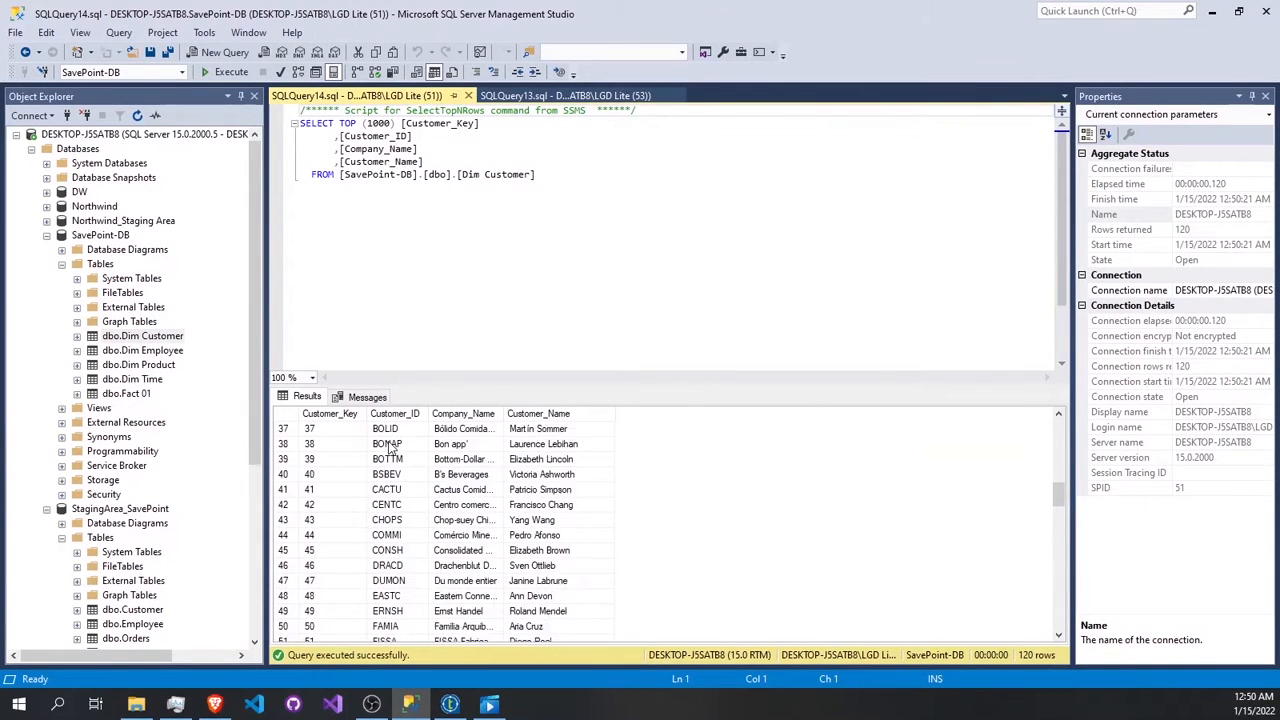
{"action": "scroll", "coordinate": [392, 568], "scroll_direction": "down", "scroll_amount": 8}
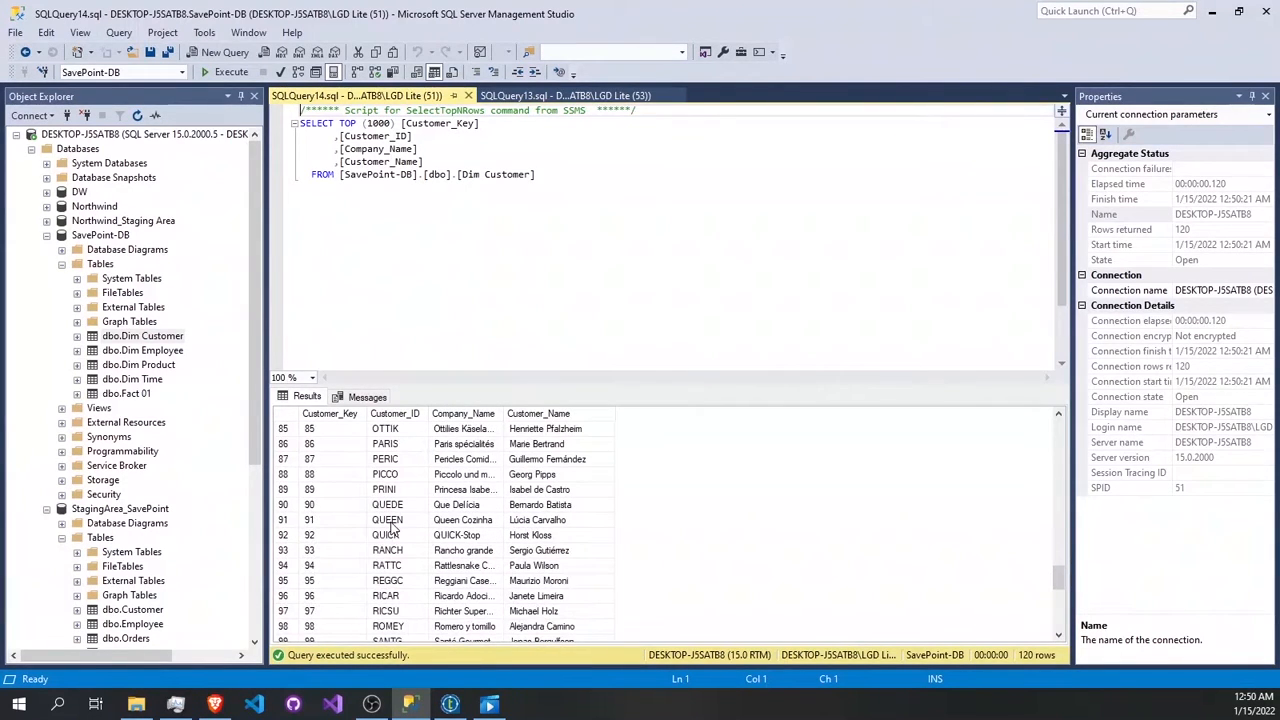
Query the top 1000 rows of dbo.Orders in the Northwind database and examine the CustomerID and EmployeeID columns.
{"action": "left_click", "coordinate": [46, 206]}
{"action": "left_click", "coordinate": [62, 236]}
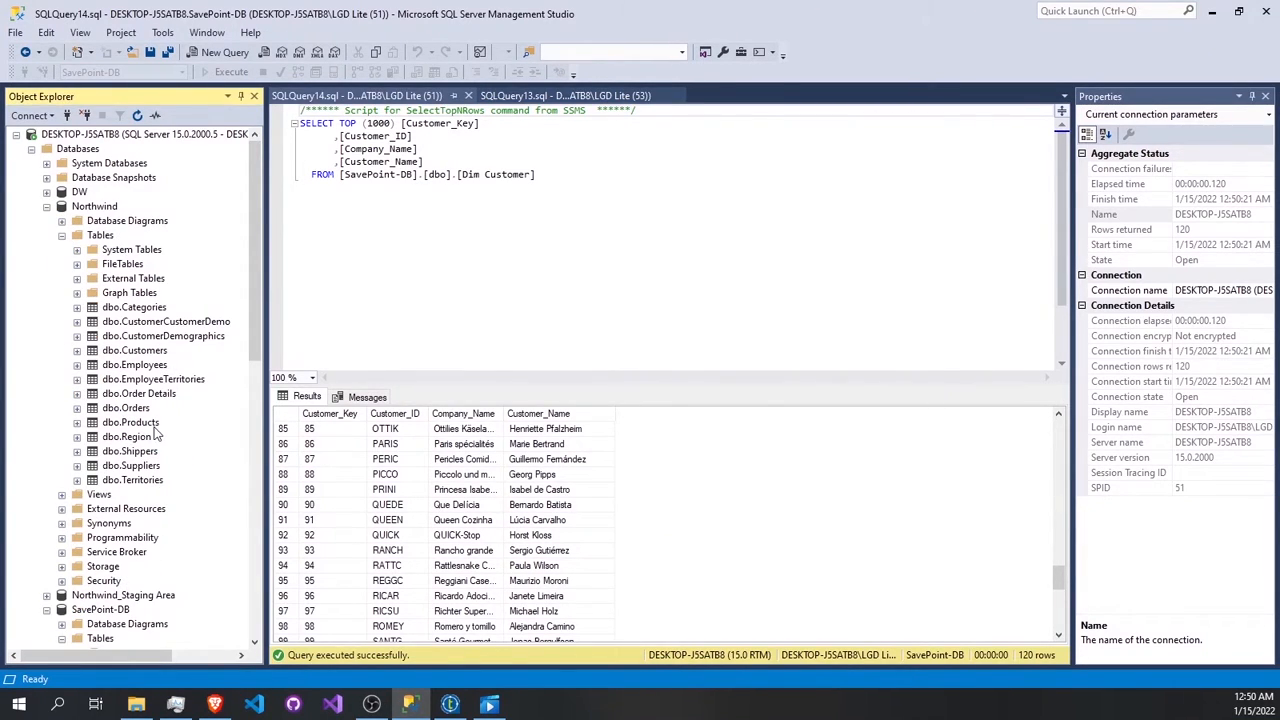
{"action": "right_click", "coordinate": [140, 408]}
{"action": "left_click", "coordinate": [275, 358]}
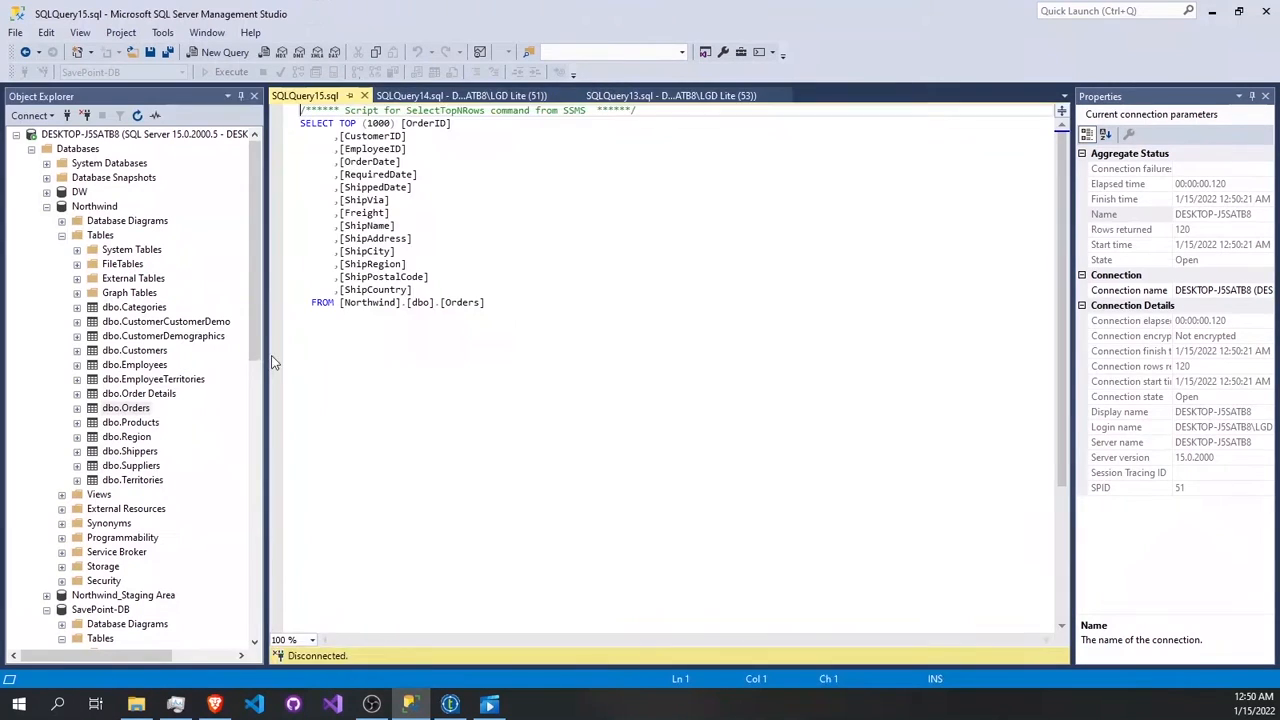
{"action": "scroll", "coordinate": [363, 427], "scroll_direction": "down", "scroll_amount": 7}
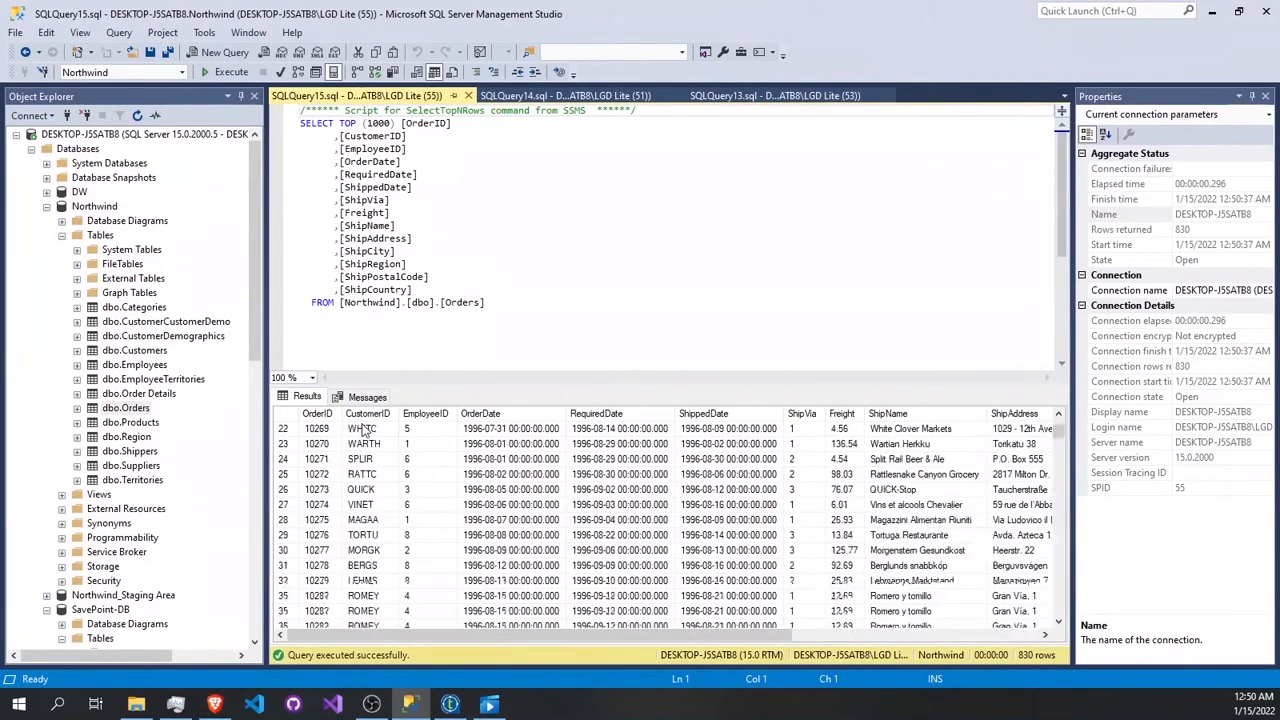
{"action": "scroll", "coordinate": [363, 428], "scroll_direction": "down", "scroll_amount": 20}
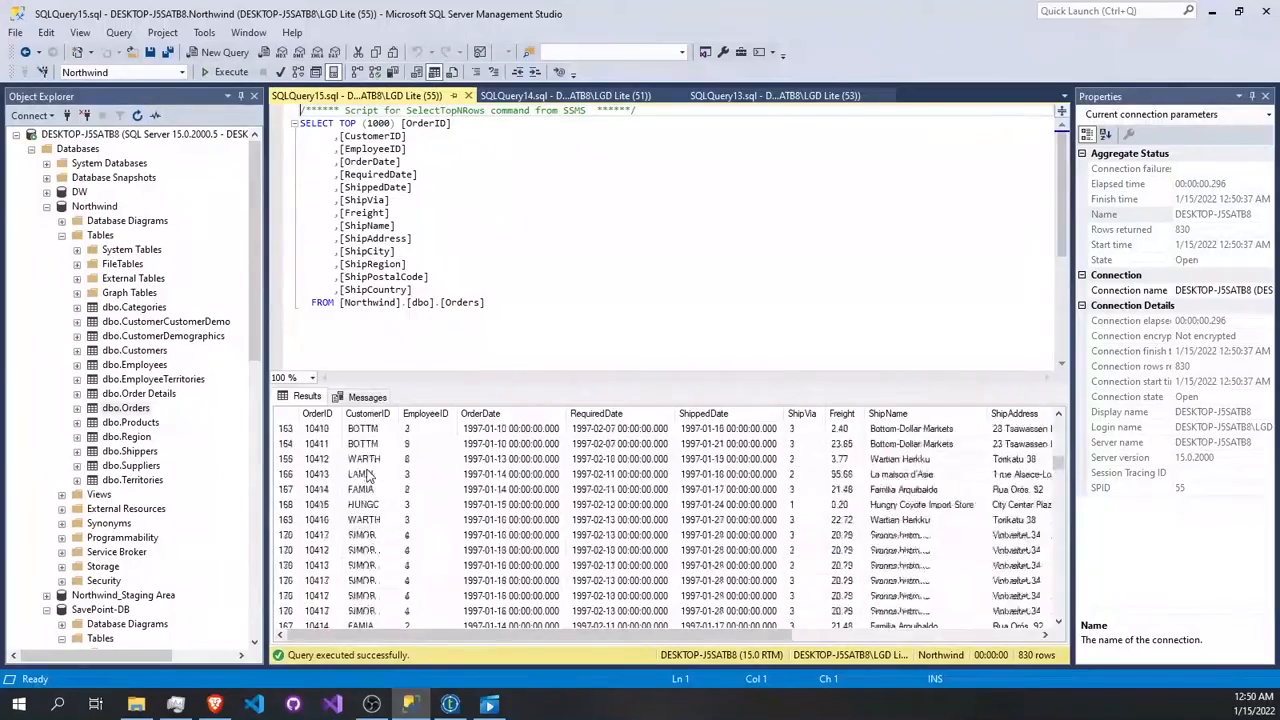
{"action": "scroll", "coordinate": [367, 476], "scroll_direction": "down", "scroll_amount": 20}
{"action": "left_click_drag", "start_coordinate": [1058, 478], "coordinate": [1036, 389]}
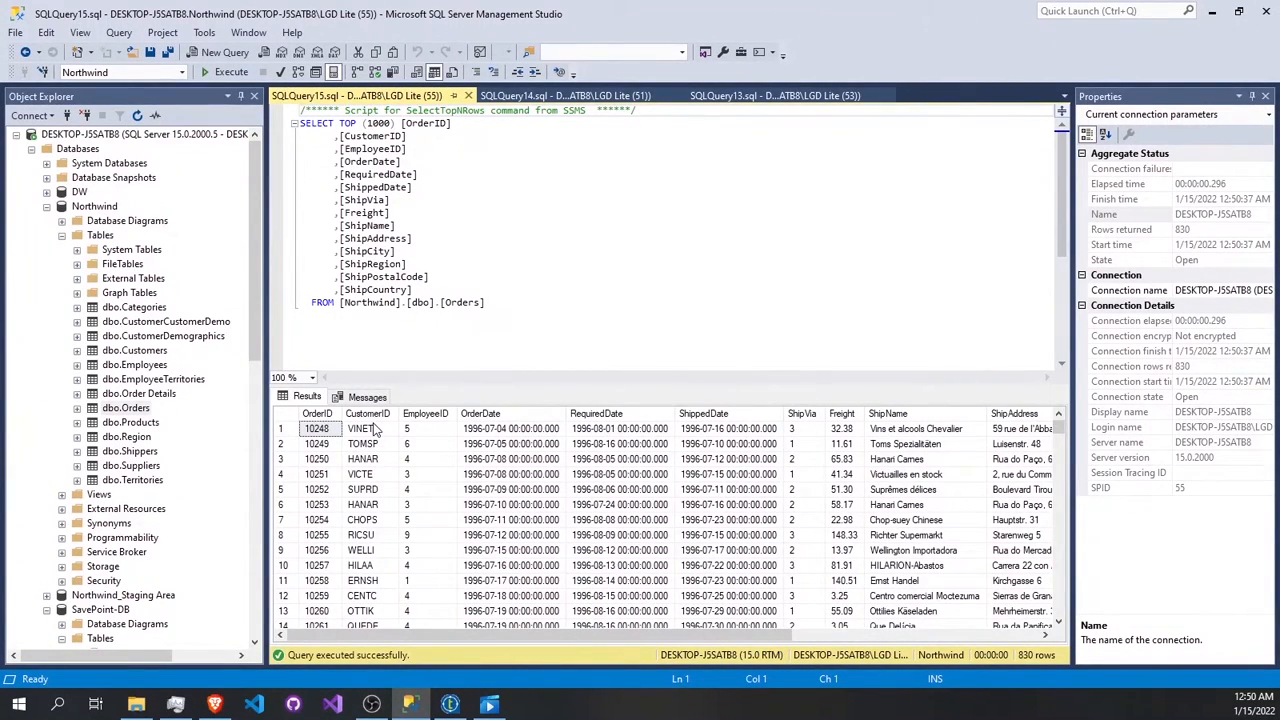
Close the three open query windows and switch to Talend.
{"action": "left_click", "coordinate": [468, 96]}
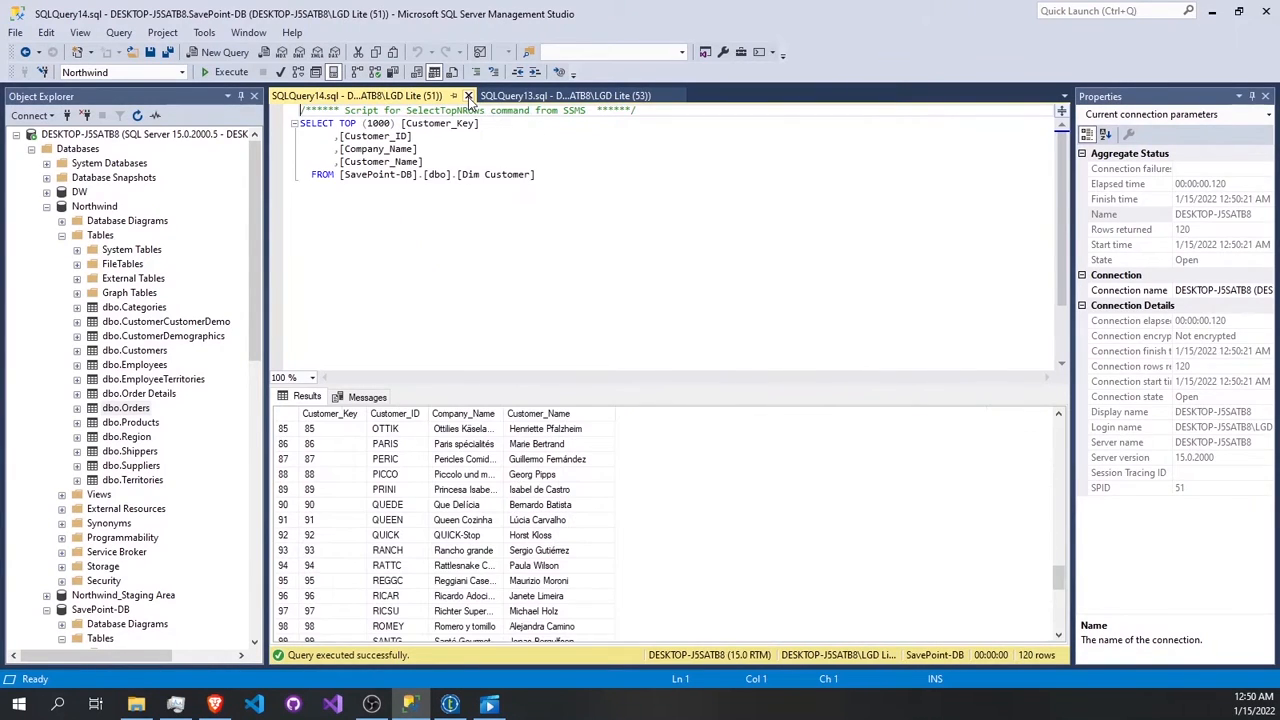
{"action": "left_click", "coordinate": [468, 96]}
{"action": "left_click", "coordinate": [468, 96]}
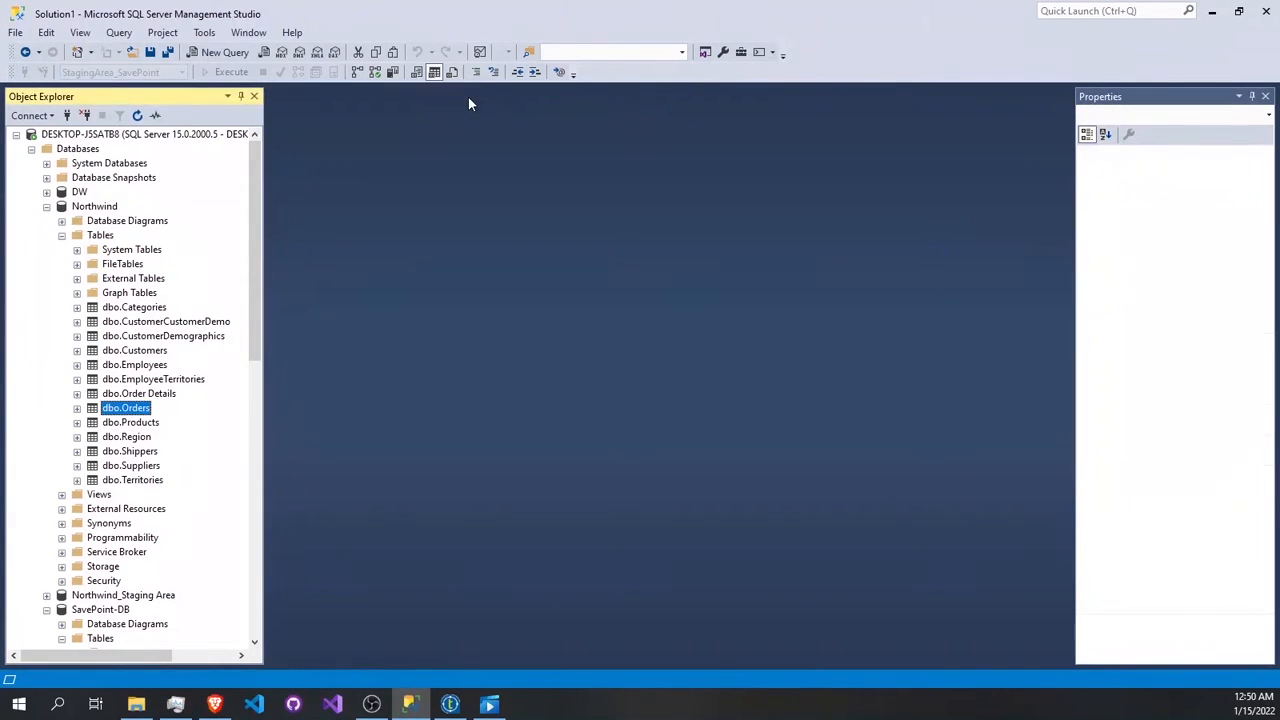
{"action": "left_click", "coordinate": [450, 704]}
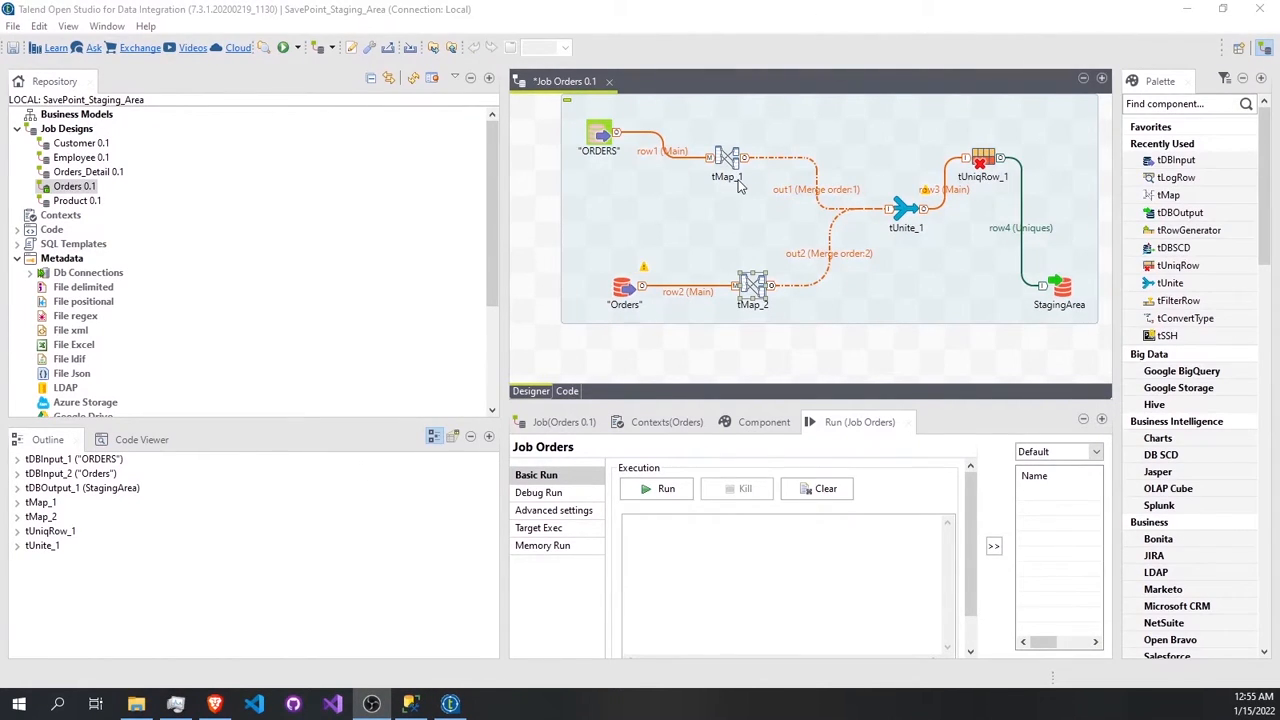
Move Employee_ID above Customer_ID in tMap_2's out2 output to match tMap_1's out1 order, and try to run the Orders job.
{"action": "double_click", "coordinate": [738, 166]}
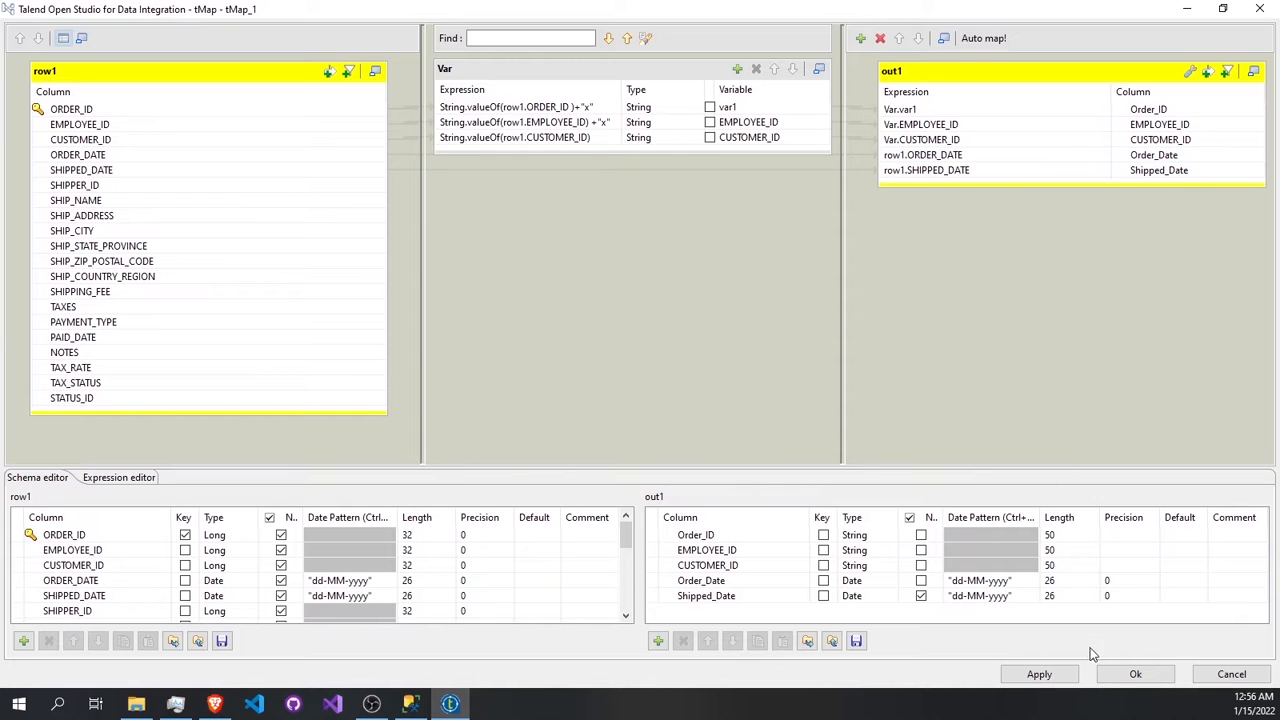
{"action": "left_click", "coordinate": [1135, 674]}
{"action": "double_click", "coordinate": [757, 285]}
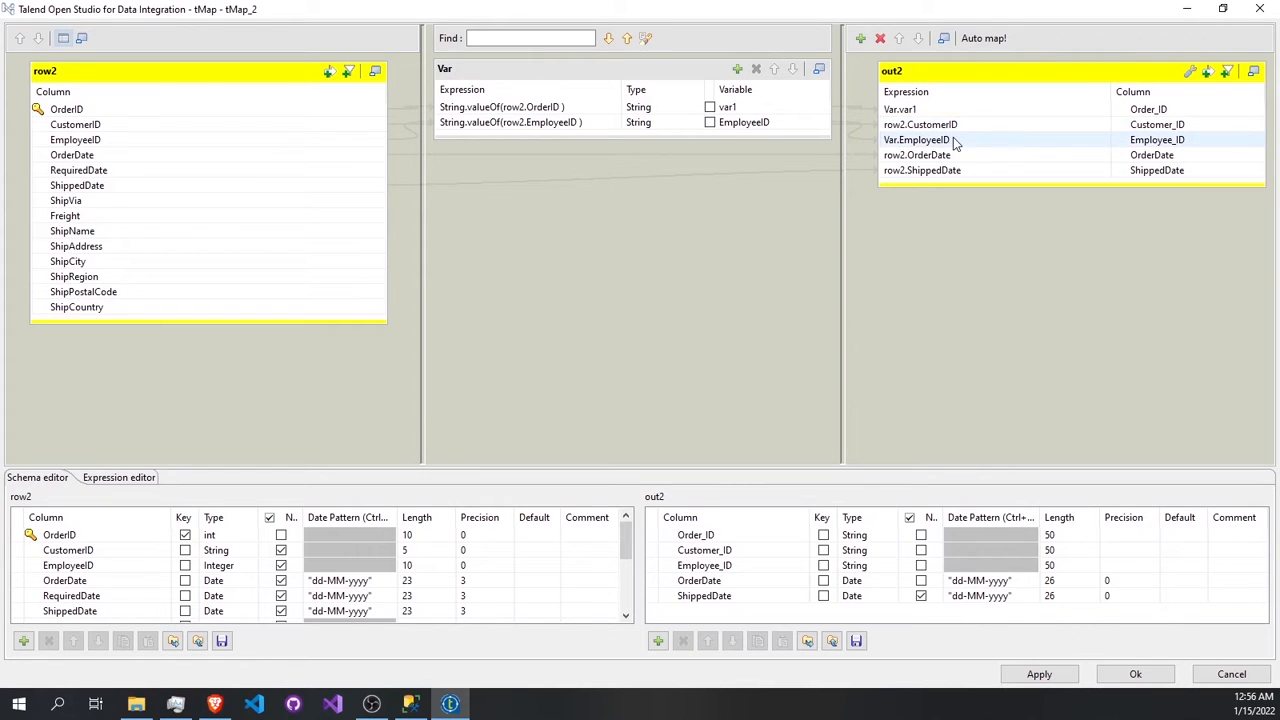
{"action": "left_click", "coordinate": [724, 567]}
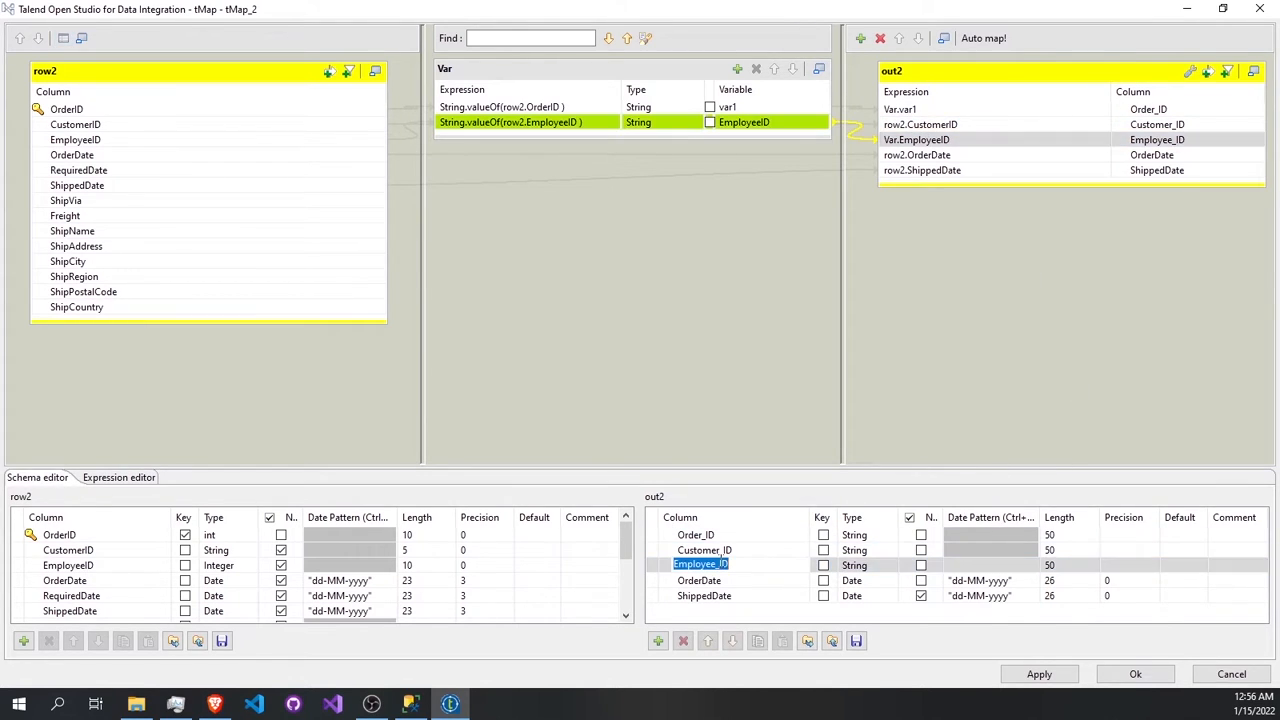
{"action": "left_click", "coordinate": [707, 643]}
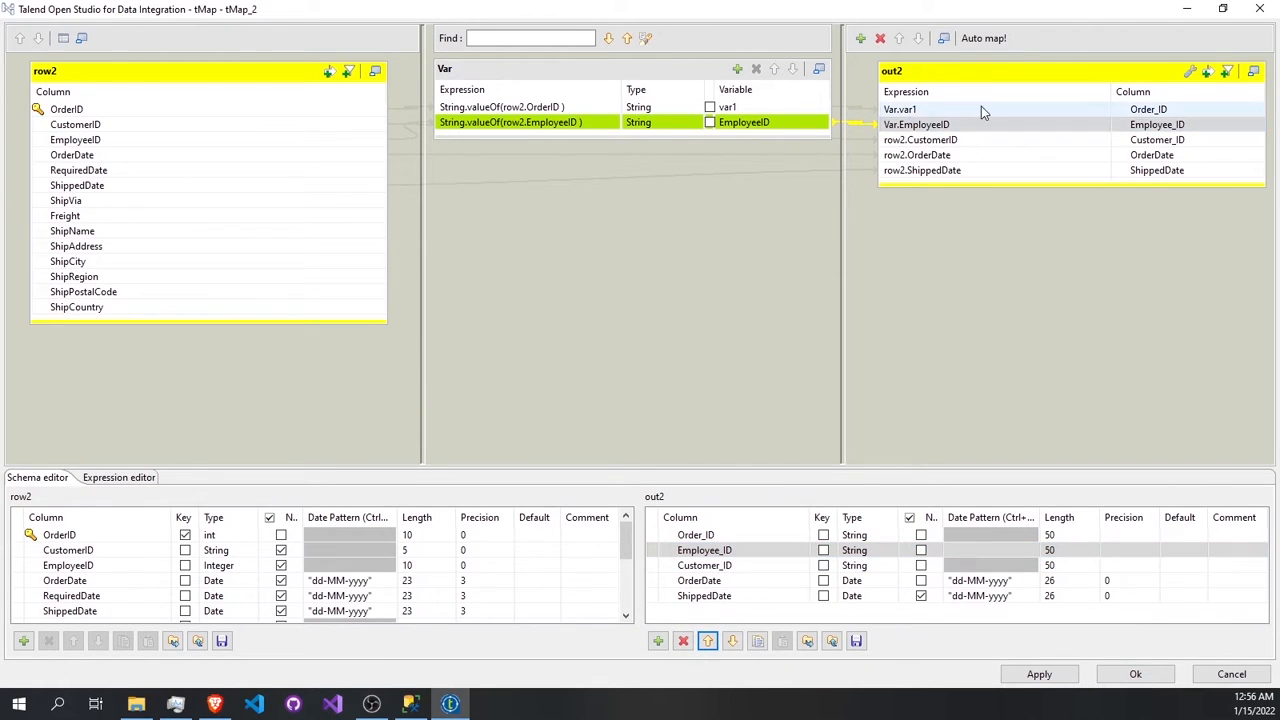
{"action": "left_click", "coordinate": [1130, 676]}
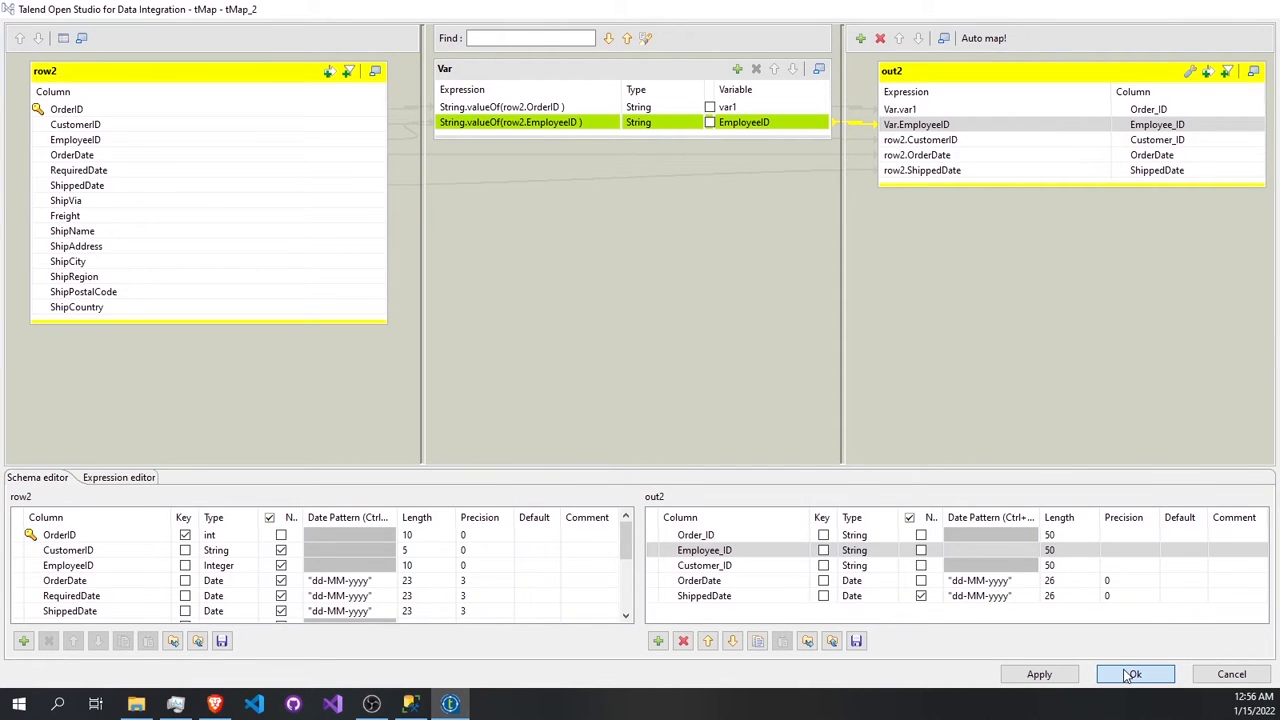
{"action": "left_click", "coordinate": [727, 362]}
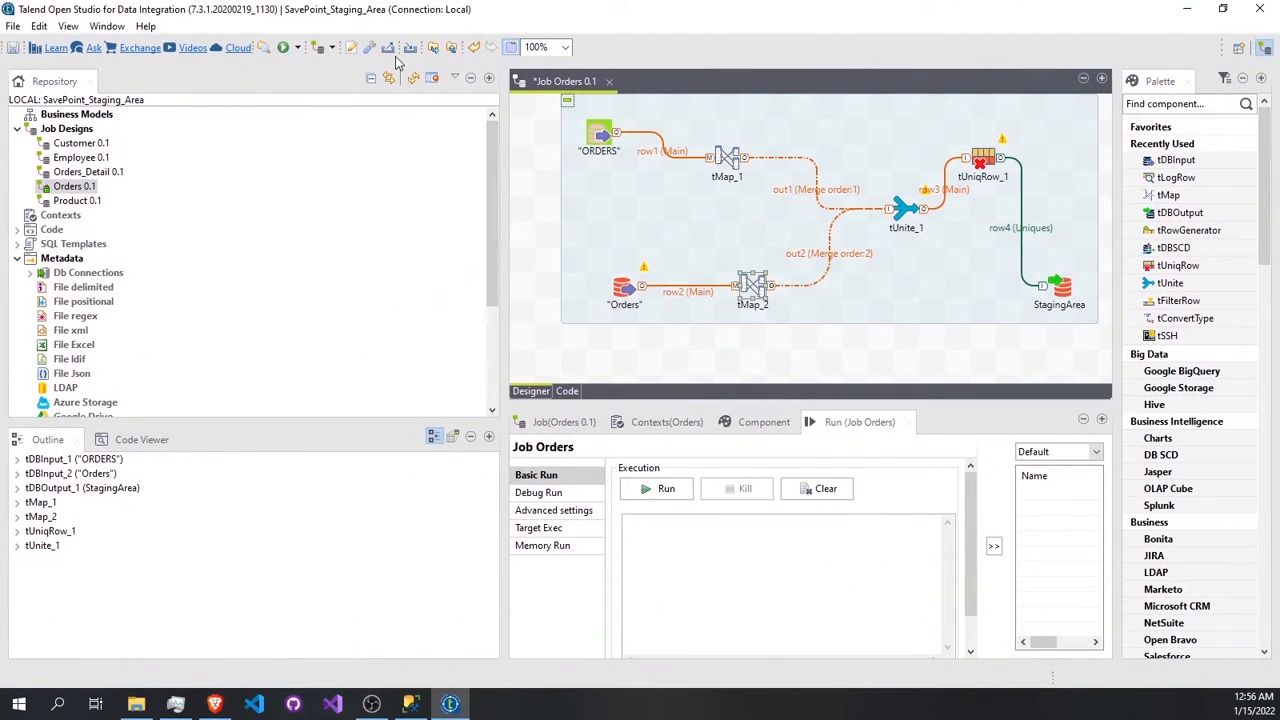
{"action": "left_click", "coordinate": [285, 48]}
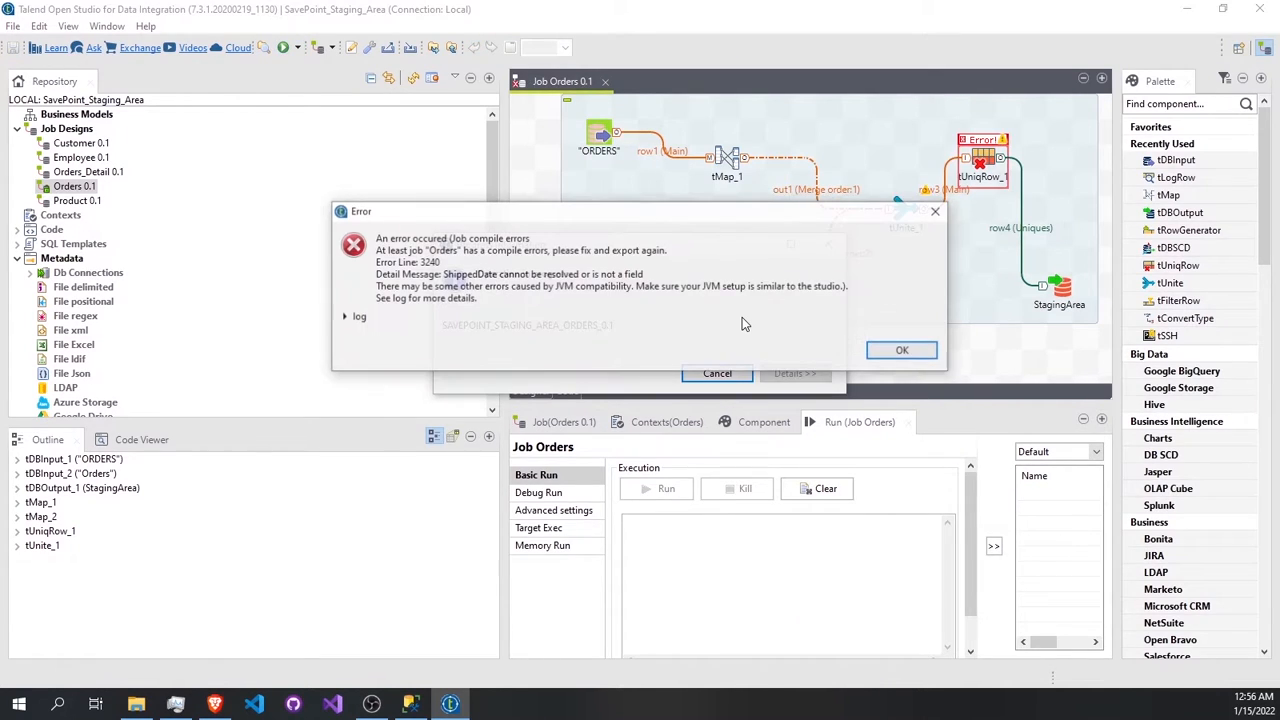
{"action": "left_click", "coordinate": [914, 355]}
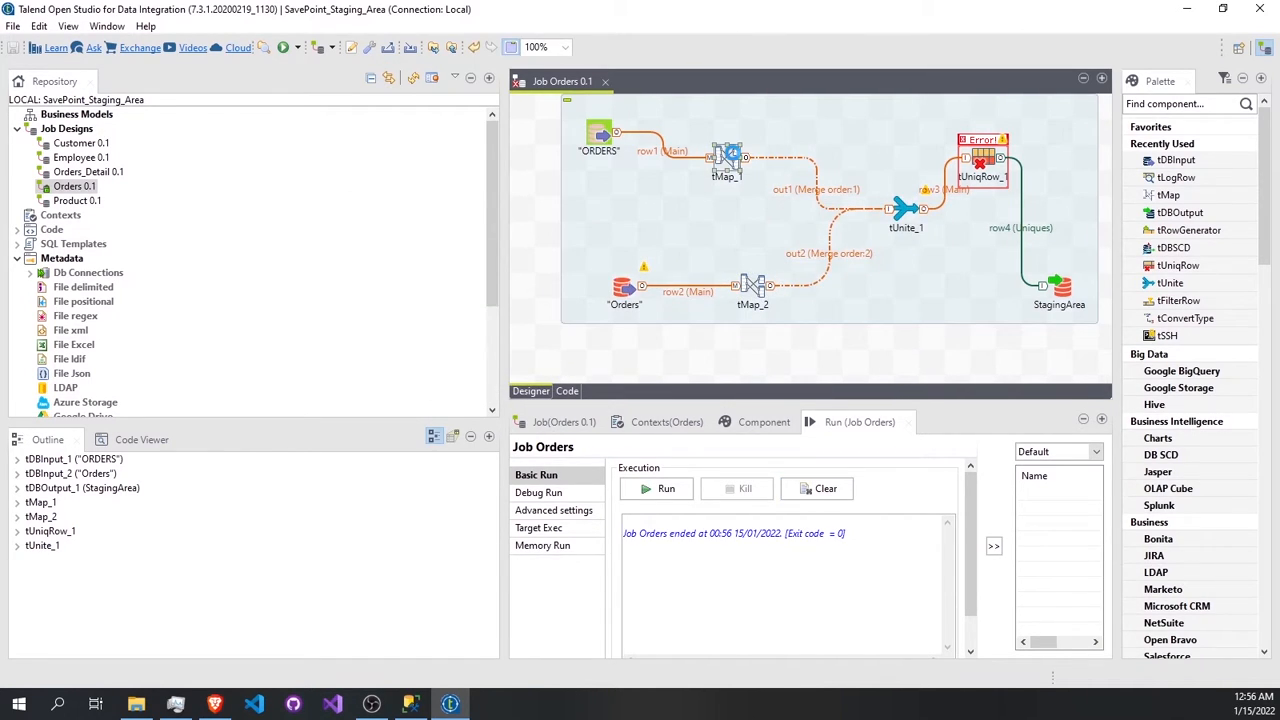
Examine the names and order of the output columns of out1 in tMap_1 and close the mapping.
{"action": "double_click", "coordinate": [730, 152]}
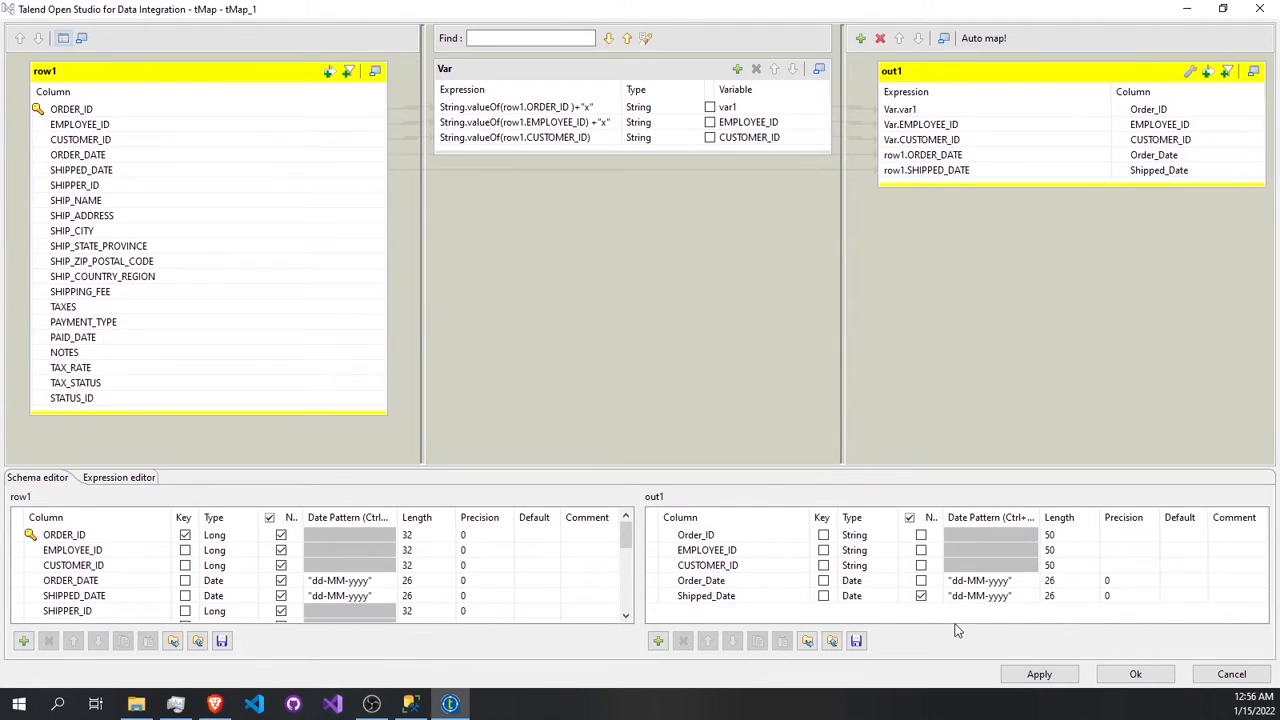
{"action": "left_click", "coordinate": [742, 597]}
{"action": "left_click", "coordinate": [740, 581]}
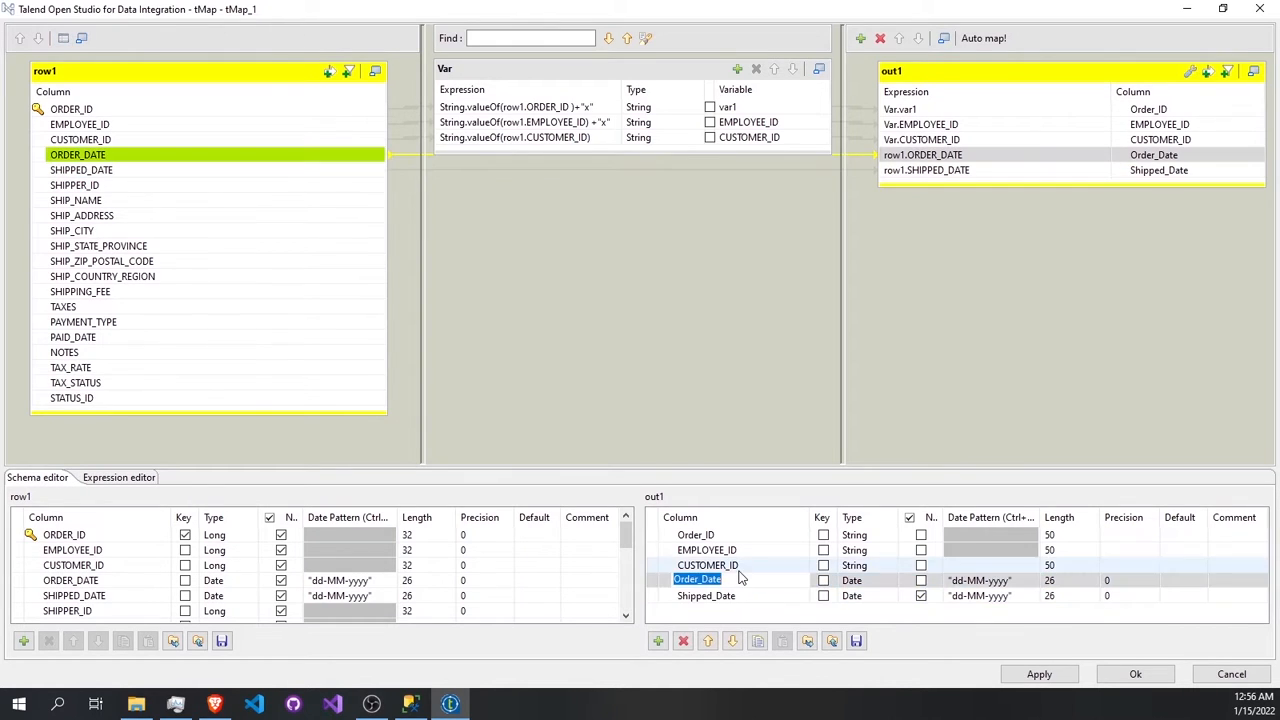
{"action": "left_click", "coordinate": [740, 566]}
{"action": "left_click", "coordinate": [740, 549]}
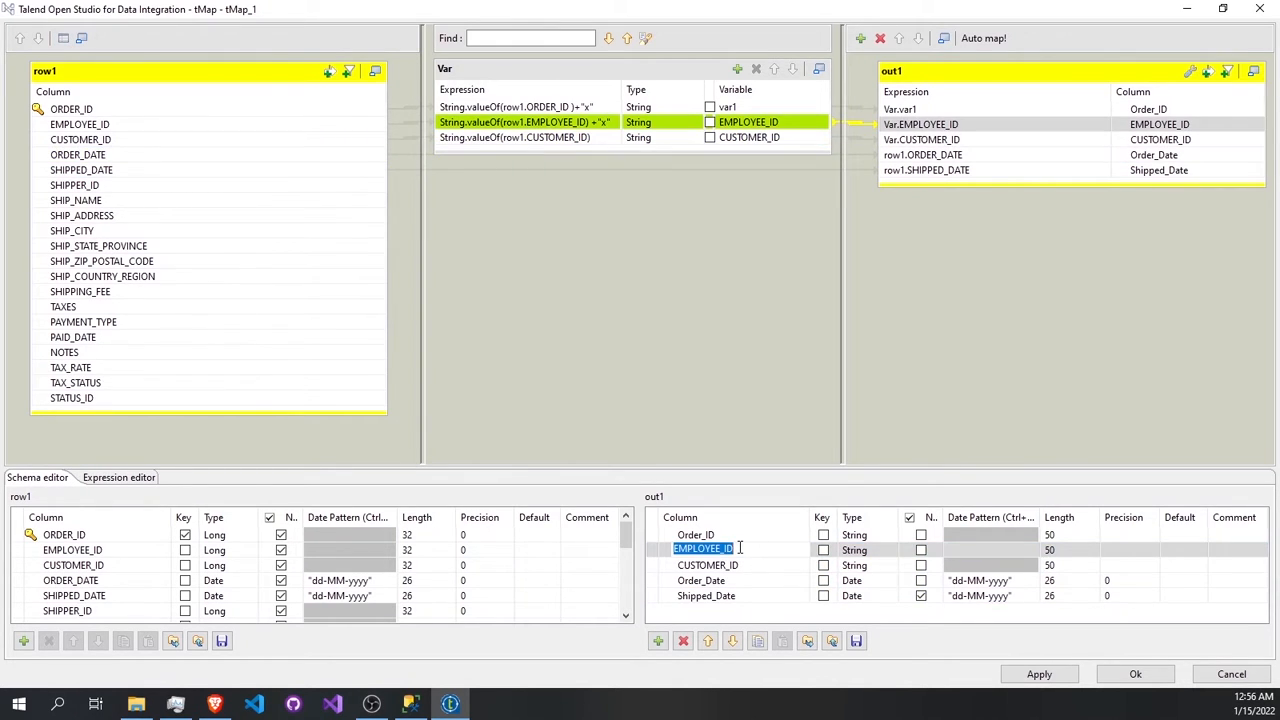
{"action": "left_click", "coordinate": [1107, 670]}
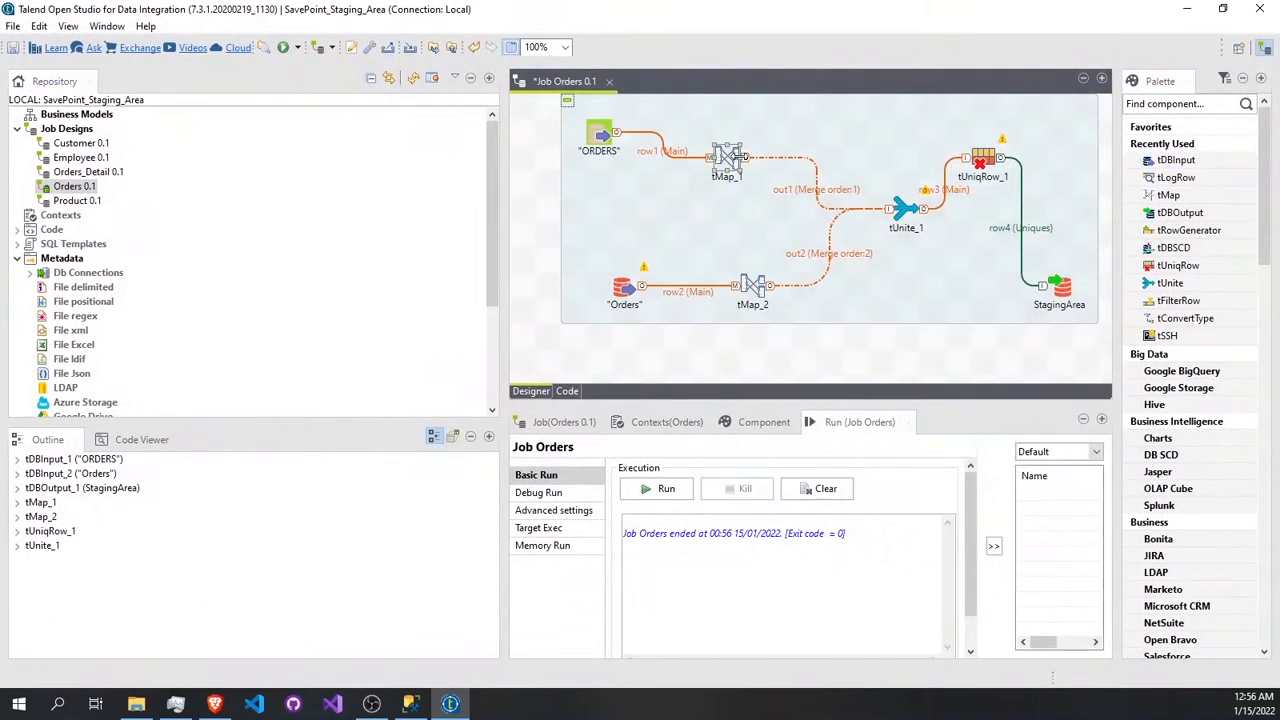
Examine the order of Employee_ID and Customer_ID in tMap_2's out2 output and close the mapping.
{"action": "left_click", "coordinate": [755, 287]}
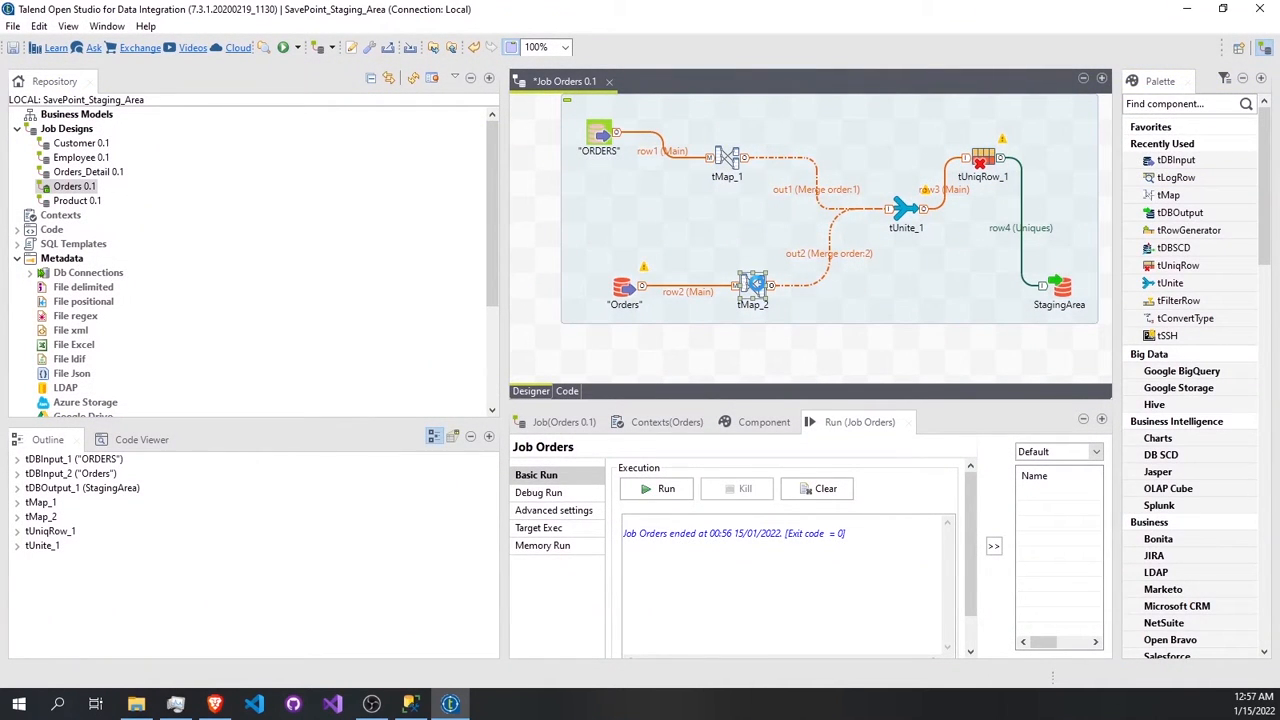
{"action": "double_click", "coordinate": [759, 290]}
{"action": "left_click", "coordinate": [724, 549]}
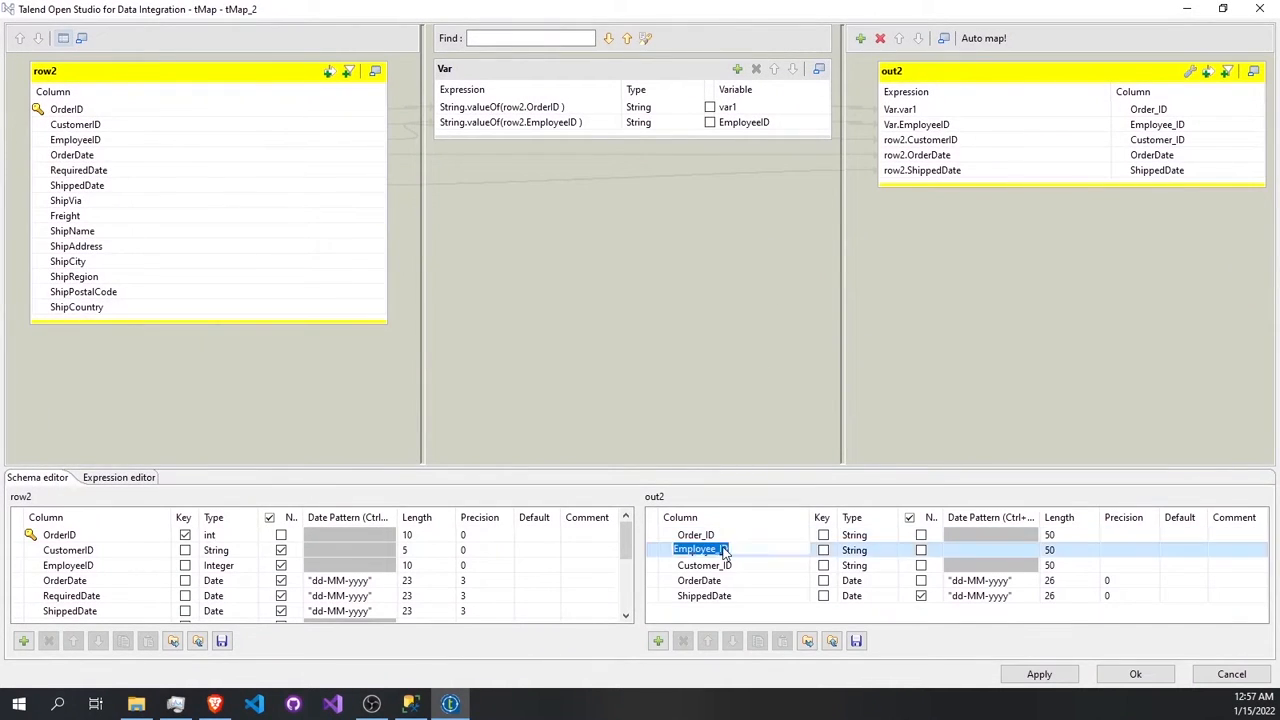
{"action": "left_click", "coordinate": [726, 565]}
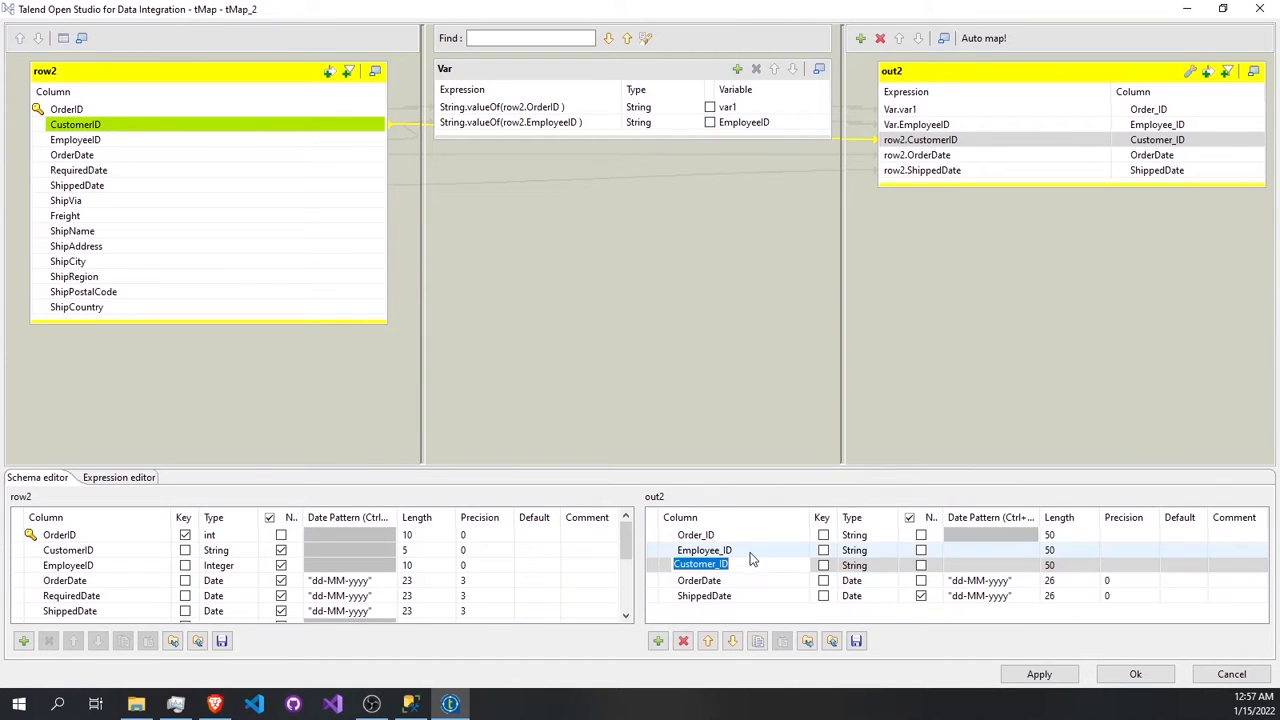
{"action": "left_click", "coordinate": [1097, 679]}
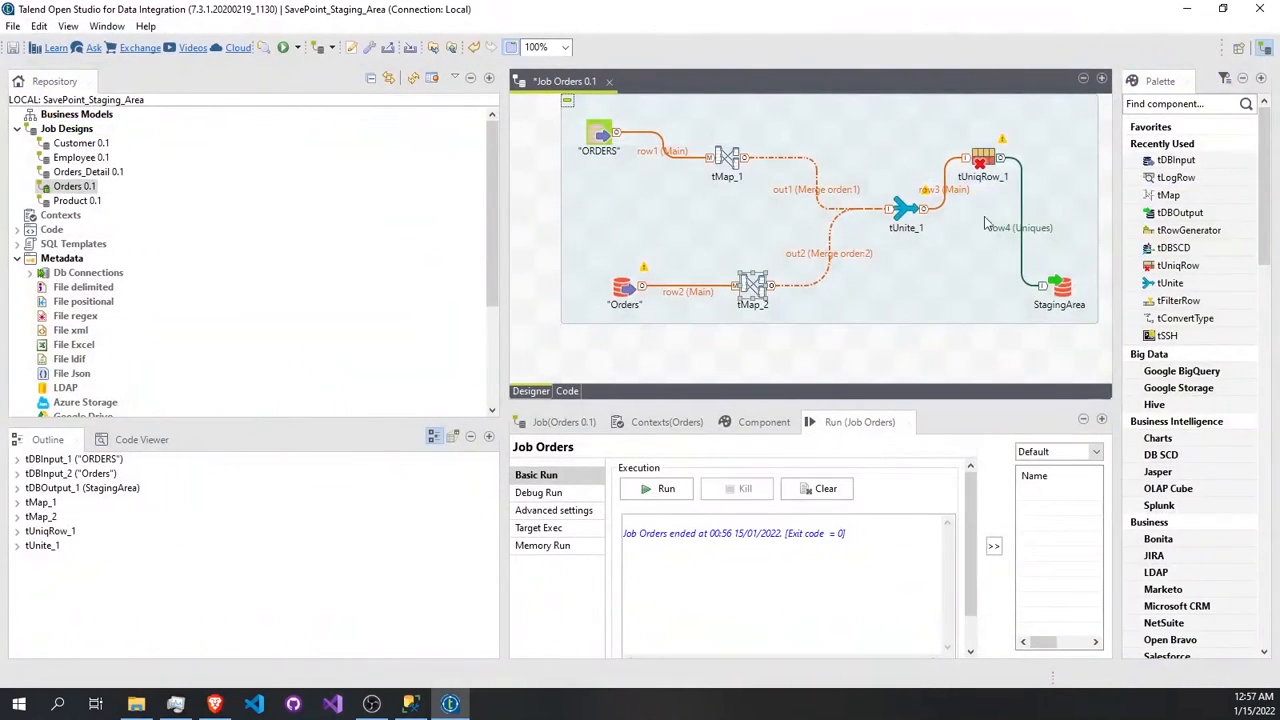
Open the tUnite_1 schema and delete all of its output columns, from Order_ID through Shipped_Date.
{"action": "left_click", "coordinate": [904, 208]}
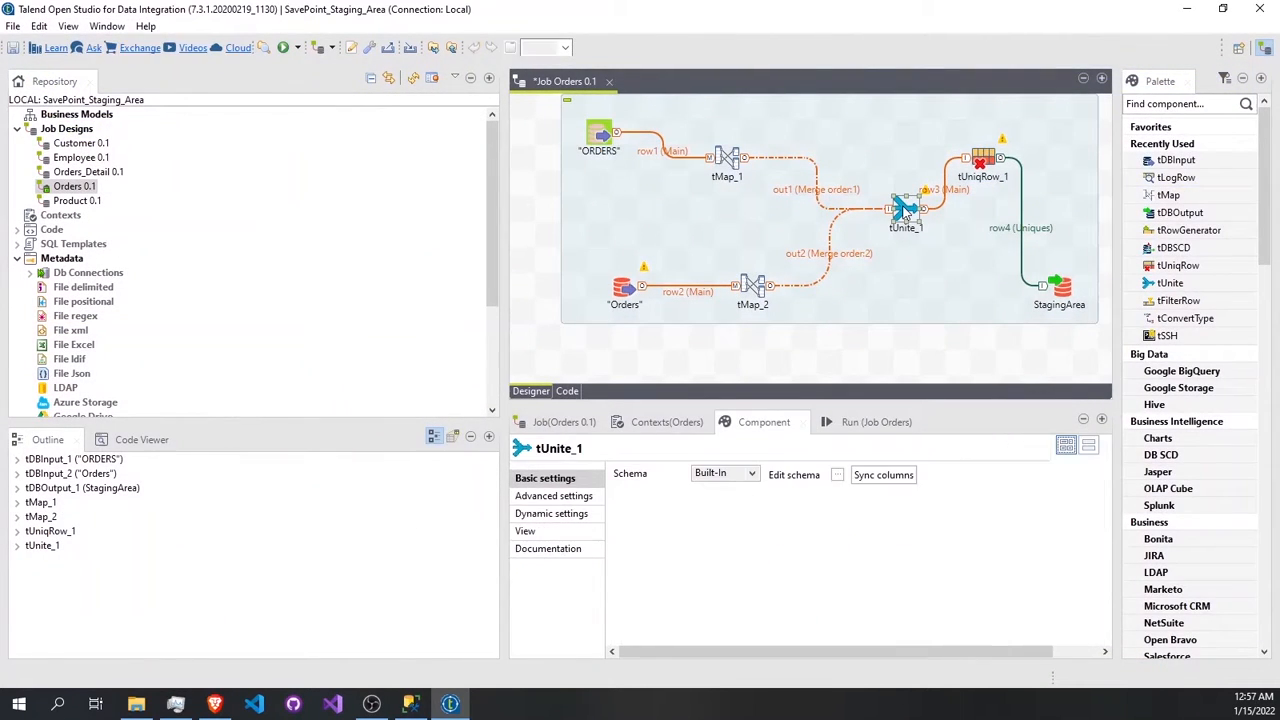
{"action": "left_click", "coordinate": [837, 475]}
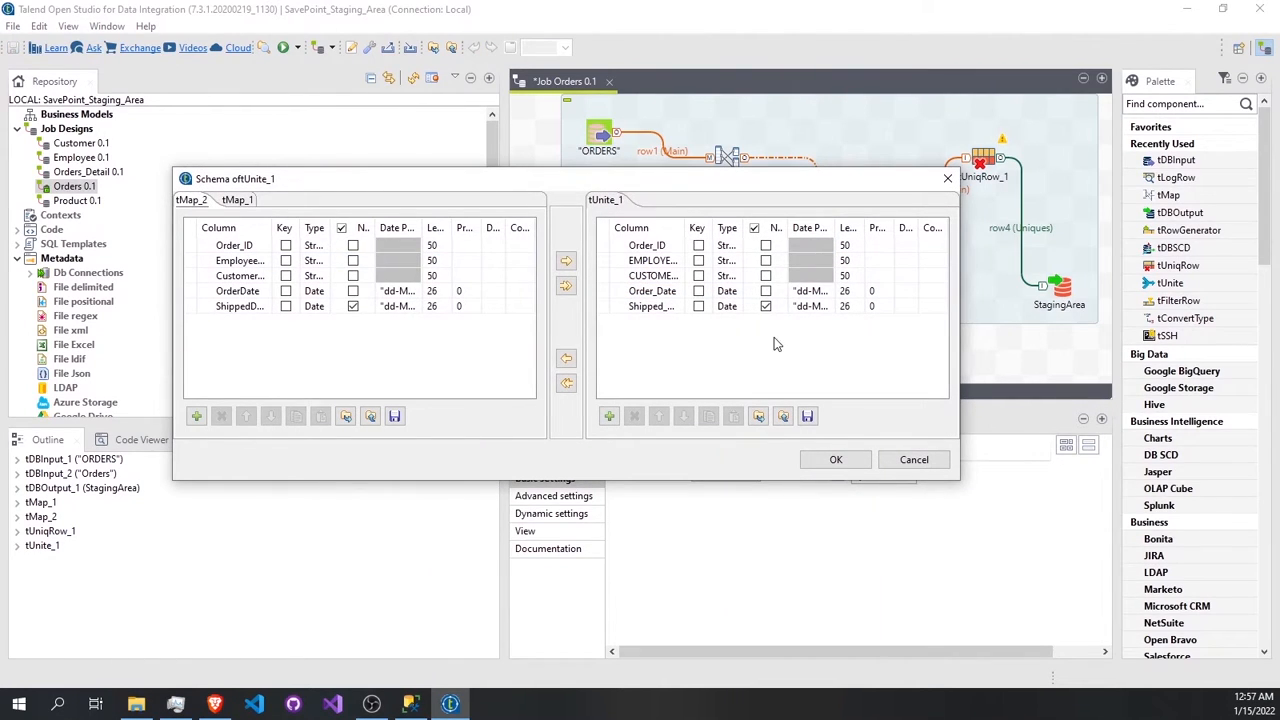
{"action": "left_click", "coordinate": [653, 306]}
{"action": "left_click", "coordinate": [653, 306]}
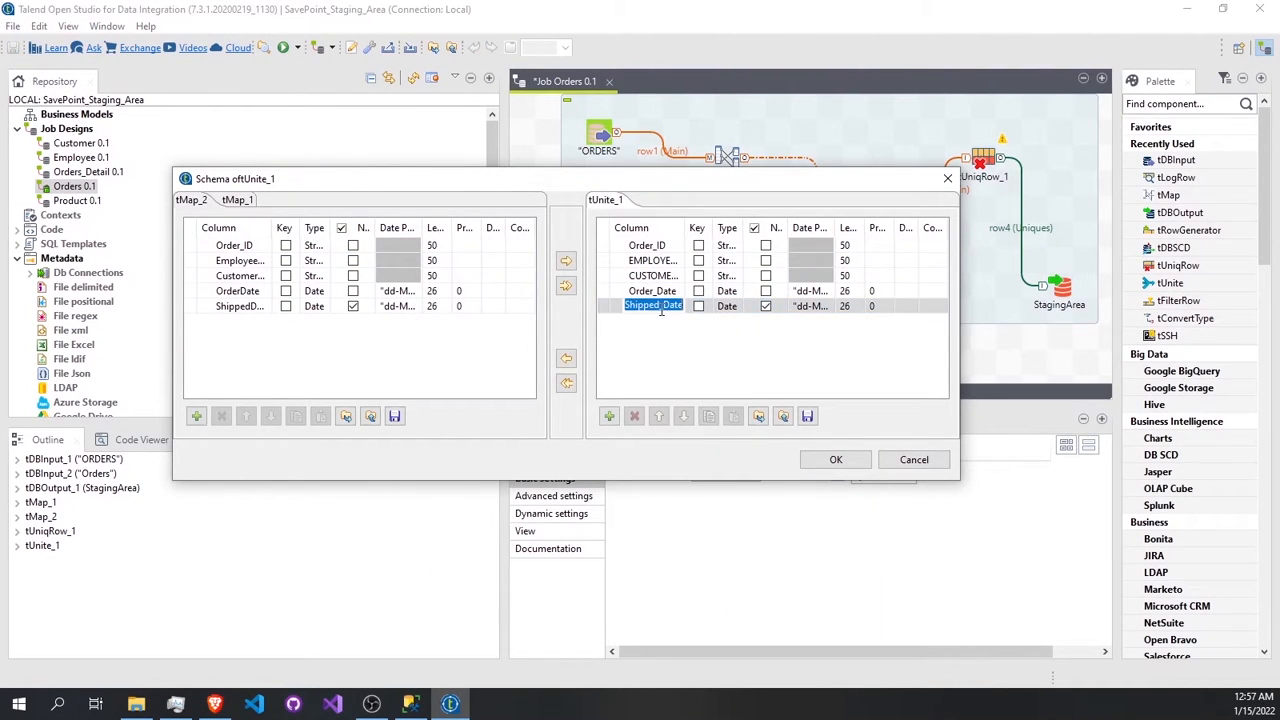
{"action": "left_click", "coordinate": [650, 245], "text": "shift"}
{"action": "left_click", "coordinate": [634, 416]}
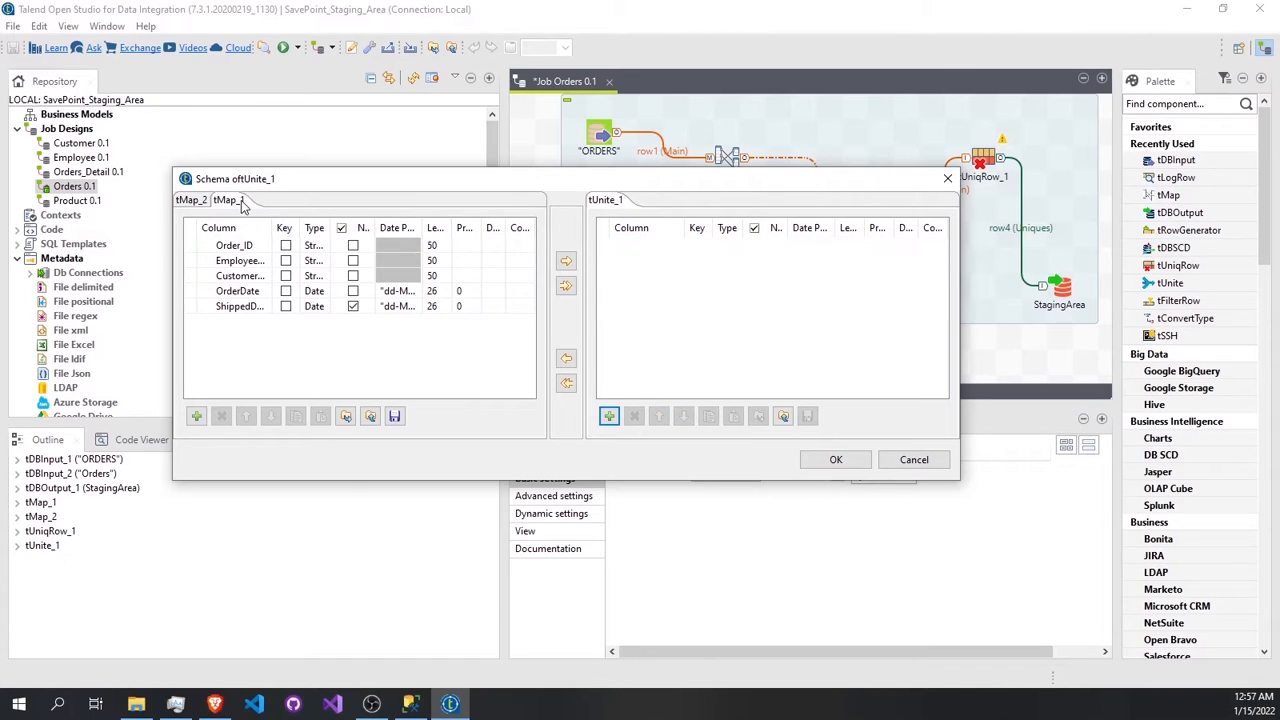
Transfer all tMap_2 columns into the tUnite_1 output schema, accept the schema, and run the Orders job.
{"action": "left_click", "coordinate": [205, 201]}
{"action": "left_click_drag", "start_coordinate": [229, 246], "coordinate": [249, 306]}
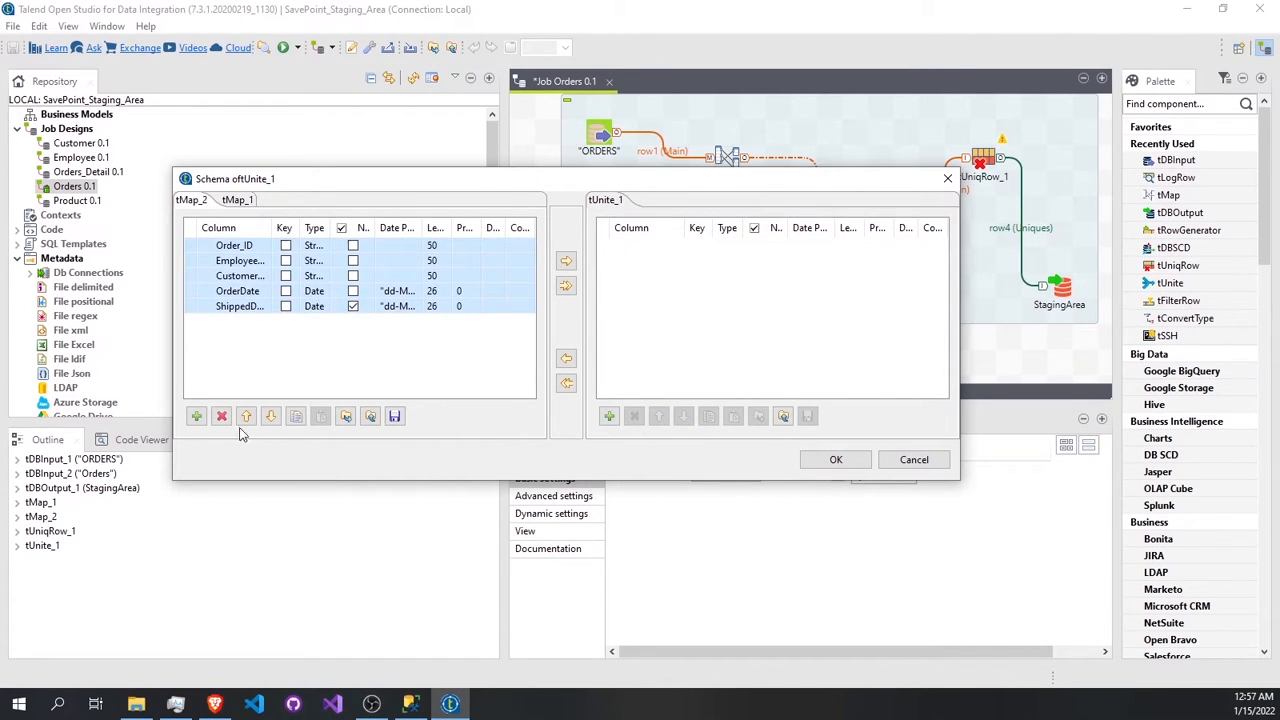
{"action": "left_click", "coordinate": [566, 286]}
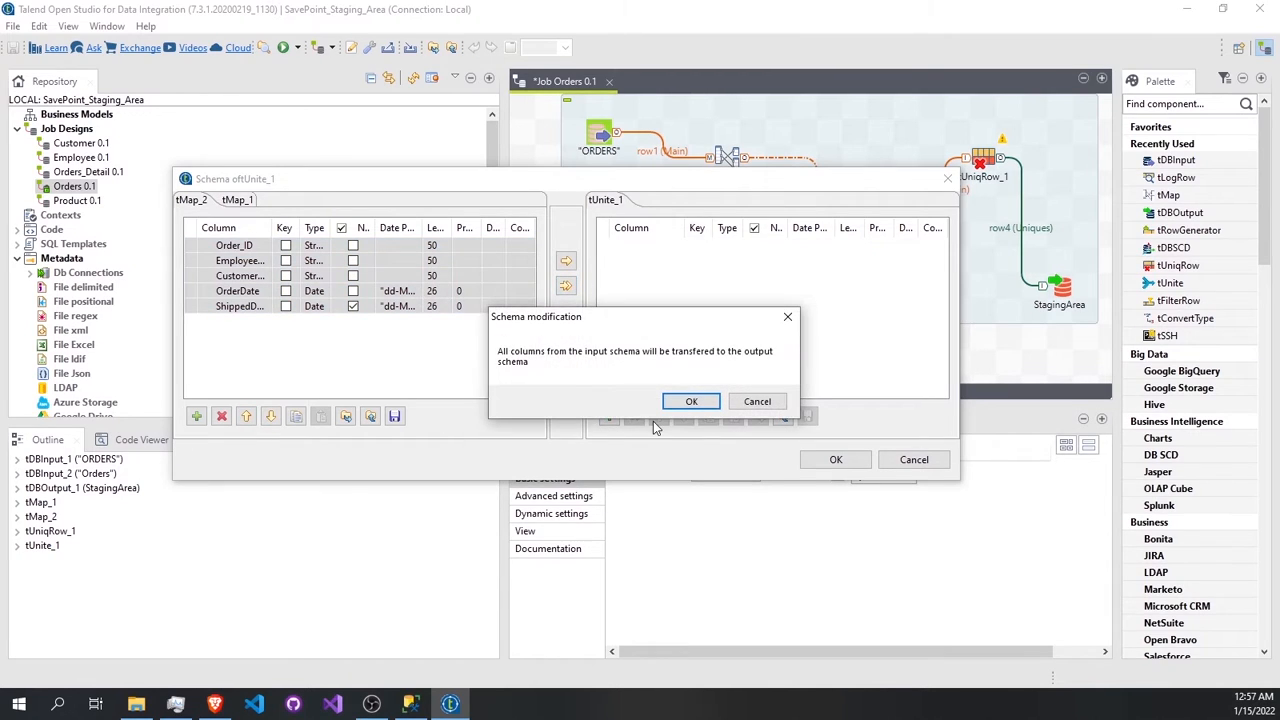
{"action": "left_click", "coordinate": [687, 401]}
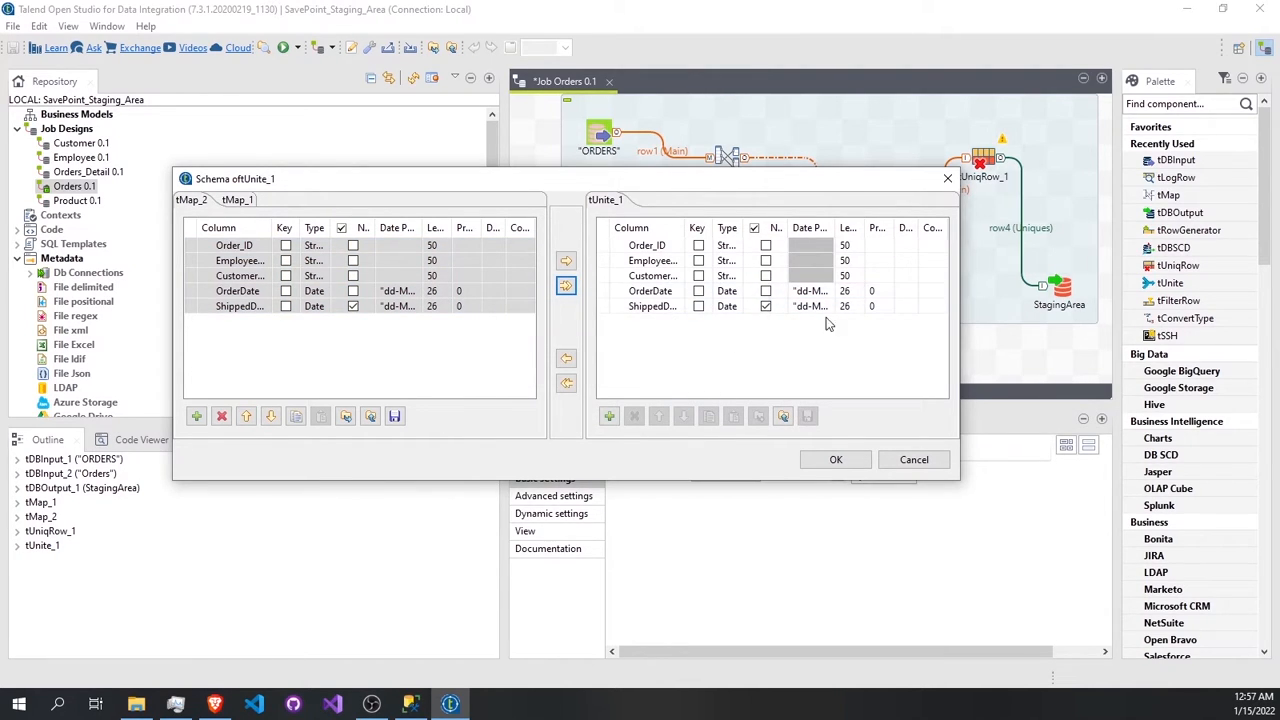
{"action": "left_click", "coordinate": [836, 461]}
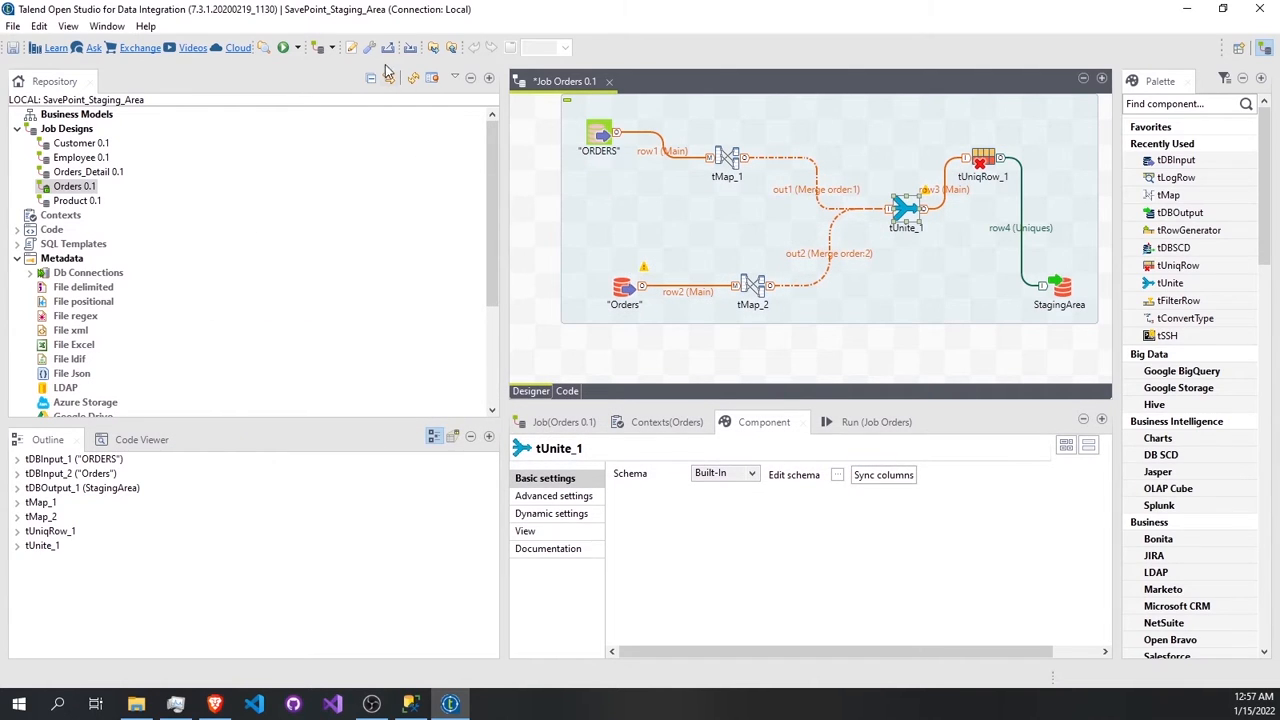
{"action": "left_click", "coordinate": [285, 48]}
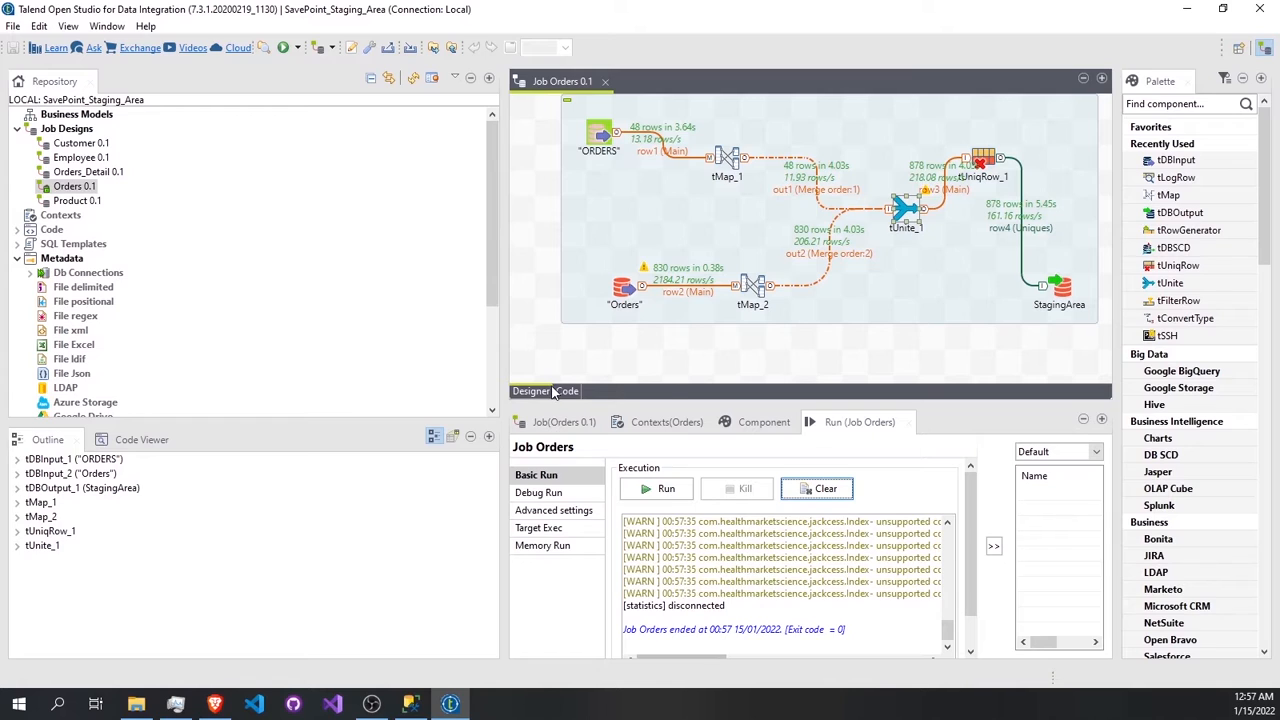
Switch to SQL Server Management Studio and try to rerun the open query on the staging dbo.Orders table.
{"action": "left_click", "coordinate": [409, 705]}
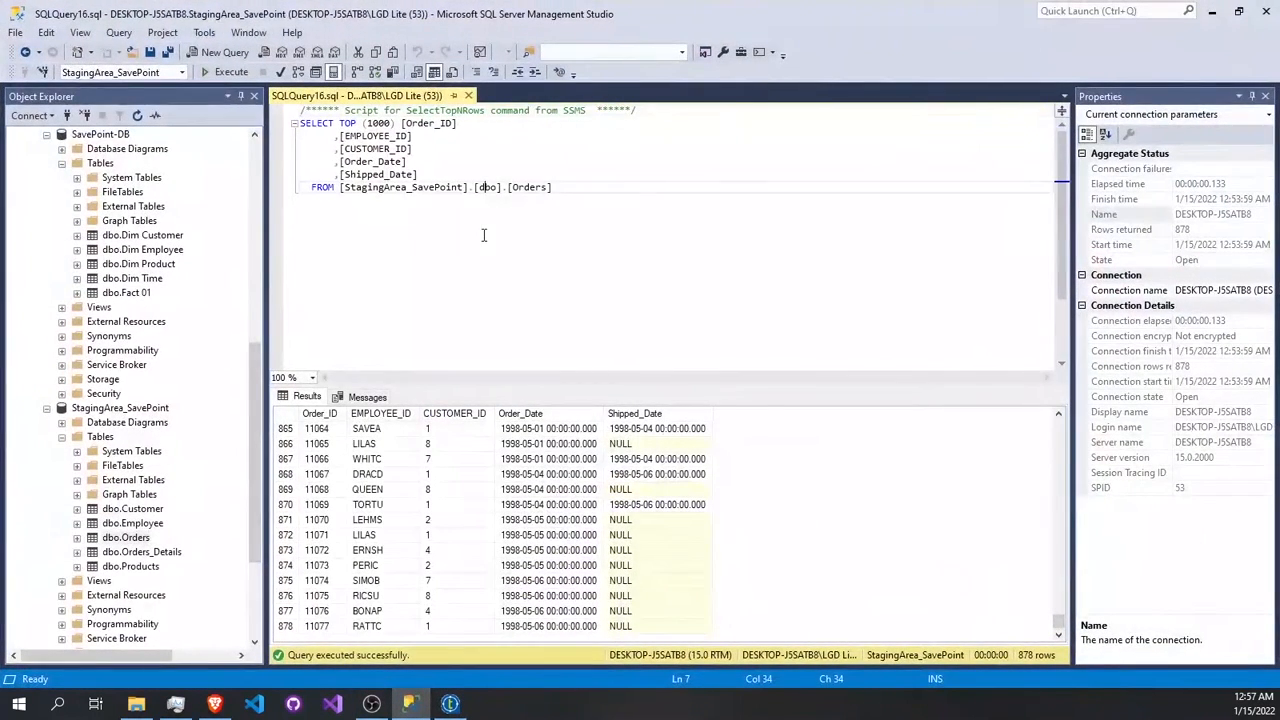
{"action": "left_click", "coordinate": [226, 75]}
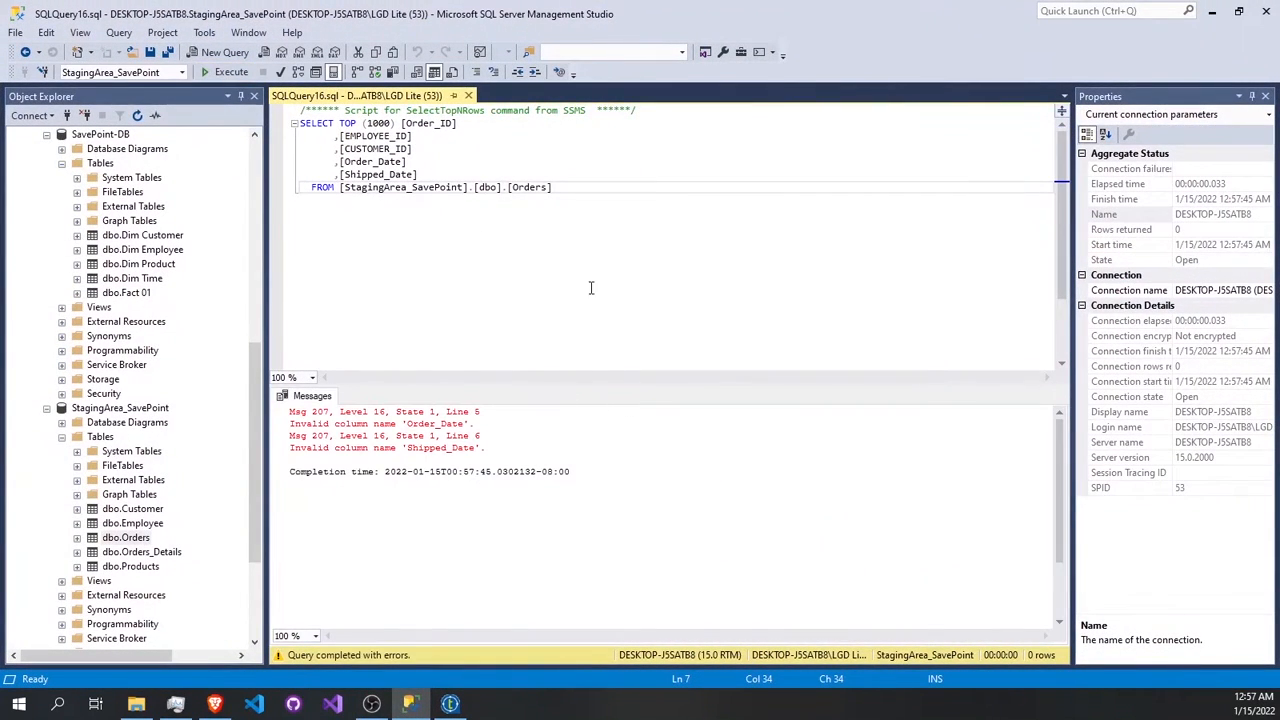
{"action": "left_click_drag", "start_coordinate": [620, 236], "coordinate": [300, 110]}
{"action": "left_click", "coordinate": [226, 72]}
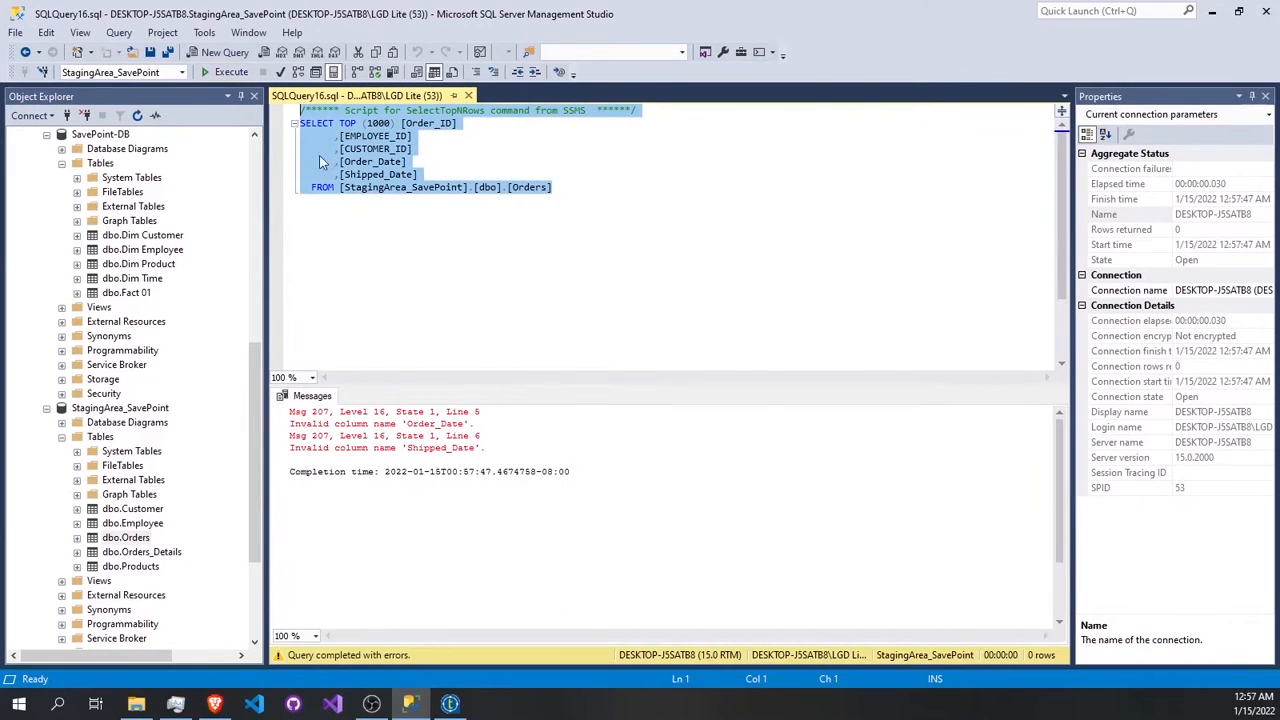
Delete the outdated SELECT statement below the comment line in the open query.
{"action": "left_click", "coordinate": [470, 273]}
{"action": "left_click_drag", "start_coordinate": [610, 230], "coordinate": [268, 118]}
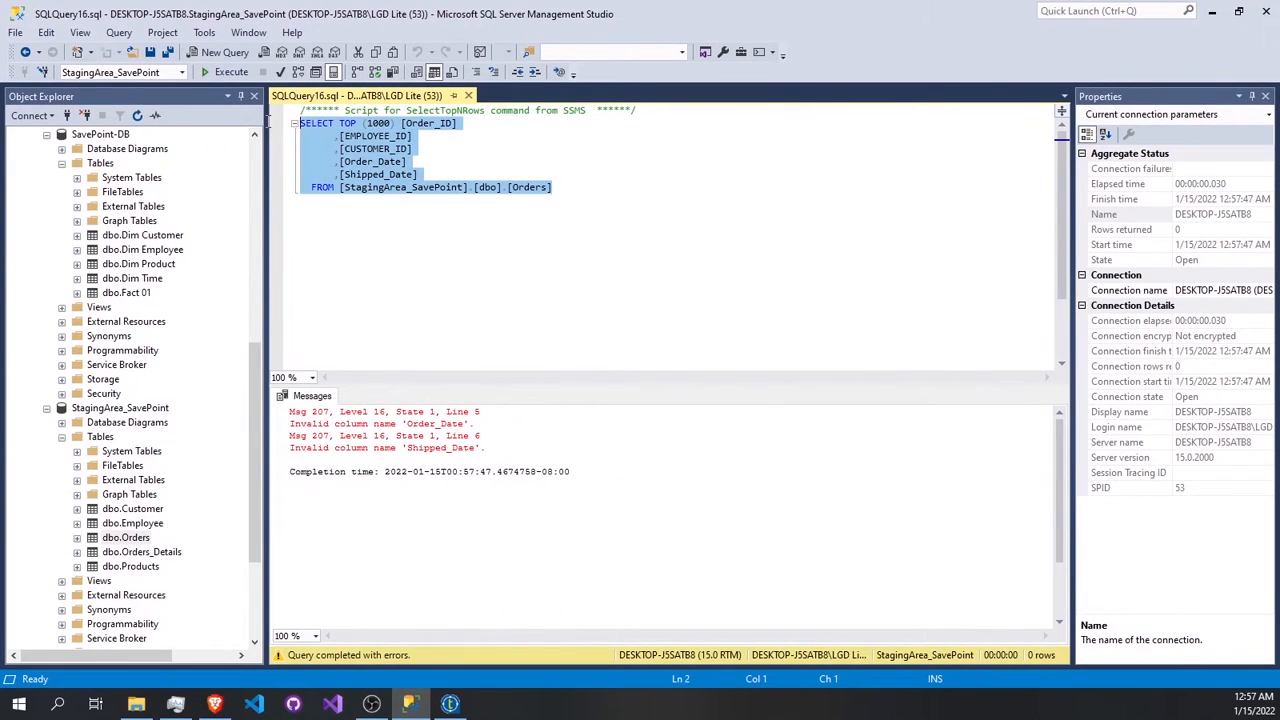
{"action": "key", "text": "Delete"}
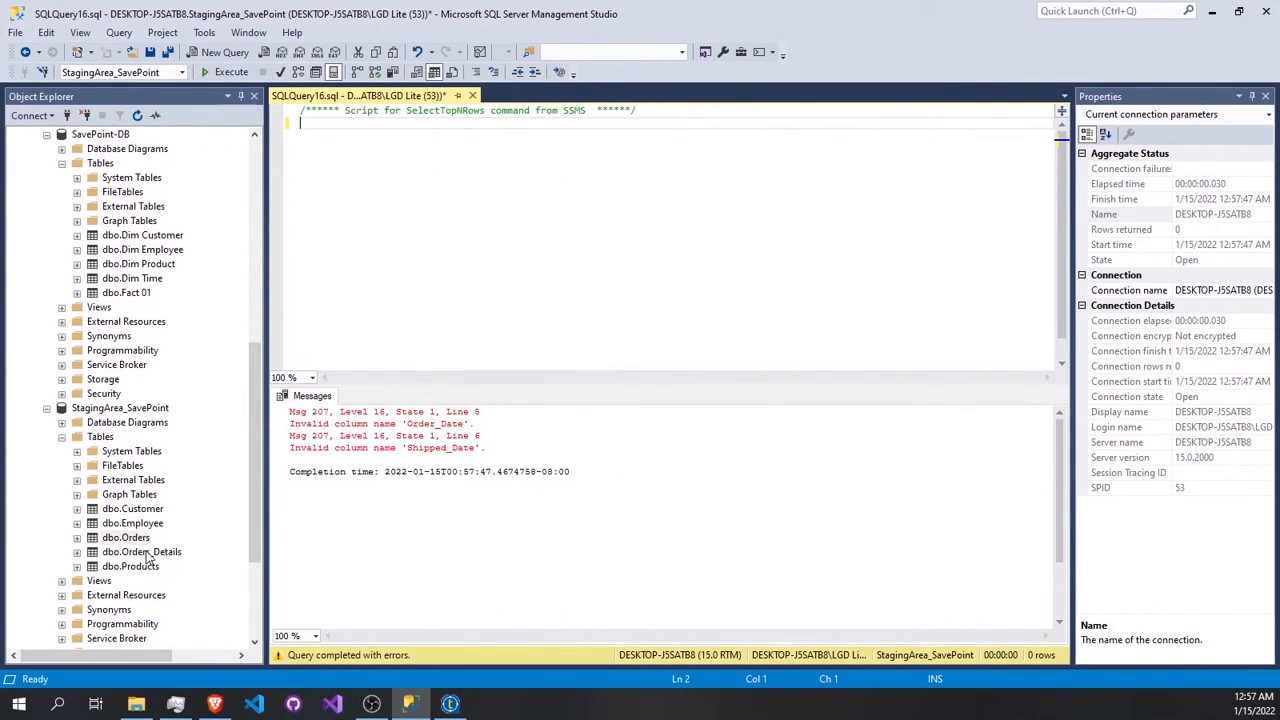
Query the top 1000 rows of dbo.Orders in StagingArea_SavePoint and examine the Employee_ID and Customer_ID columns.
{"action": "right_click", "coordinate": [138, 540]}
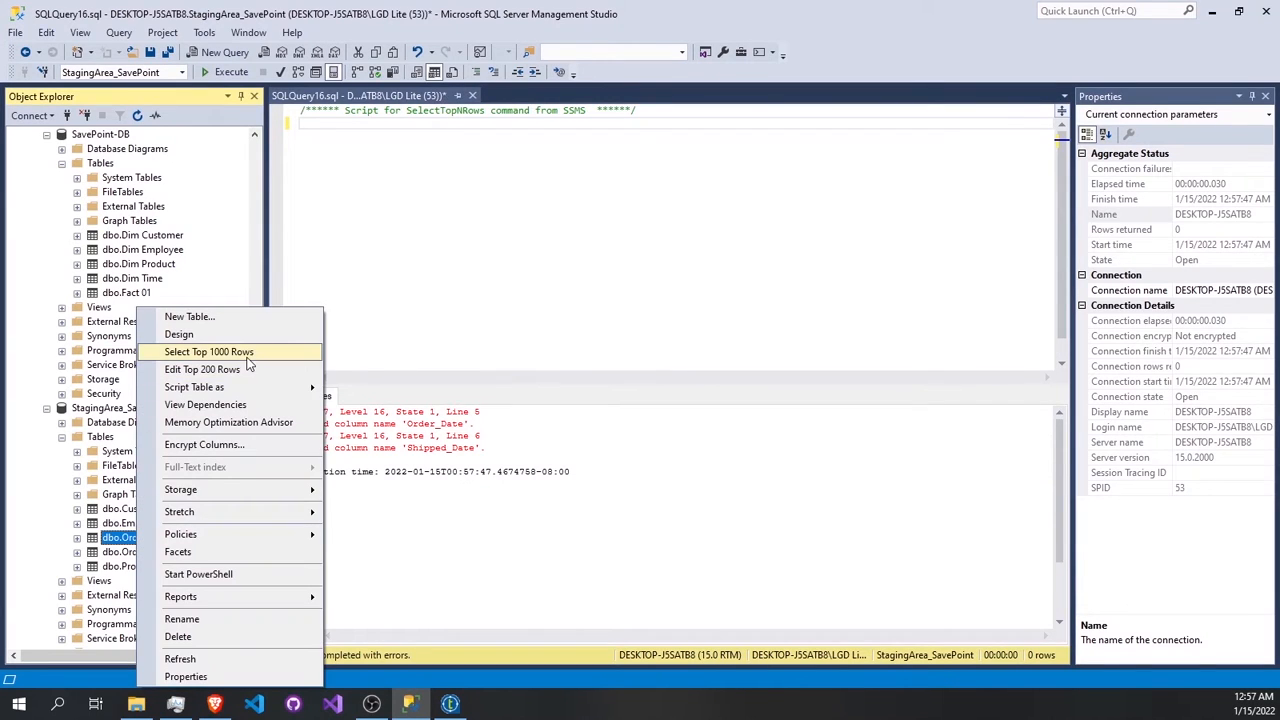
{"action": "left_click", "coordinate": [200, 351]}
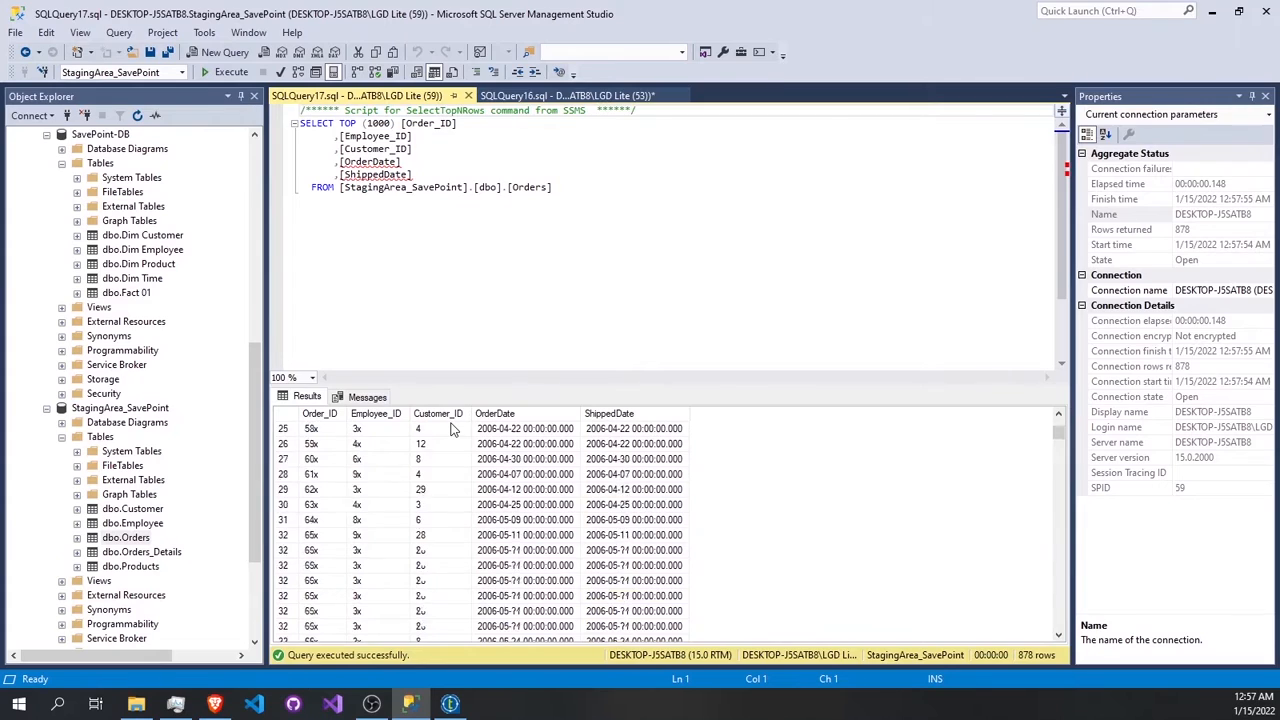
{"action": "scroll", "coordinate": [450, 430], "scroll_direction": "down", "scroll_amount": 20}
{"action": "scroll", "coordinate": [437, 452], "scroll_direction": "down", "scroll_amount": 20}
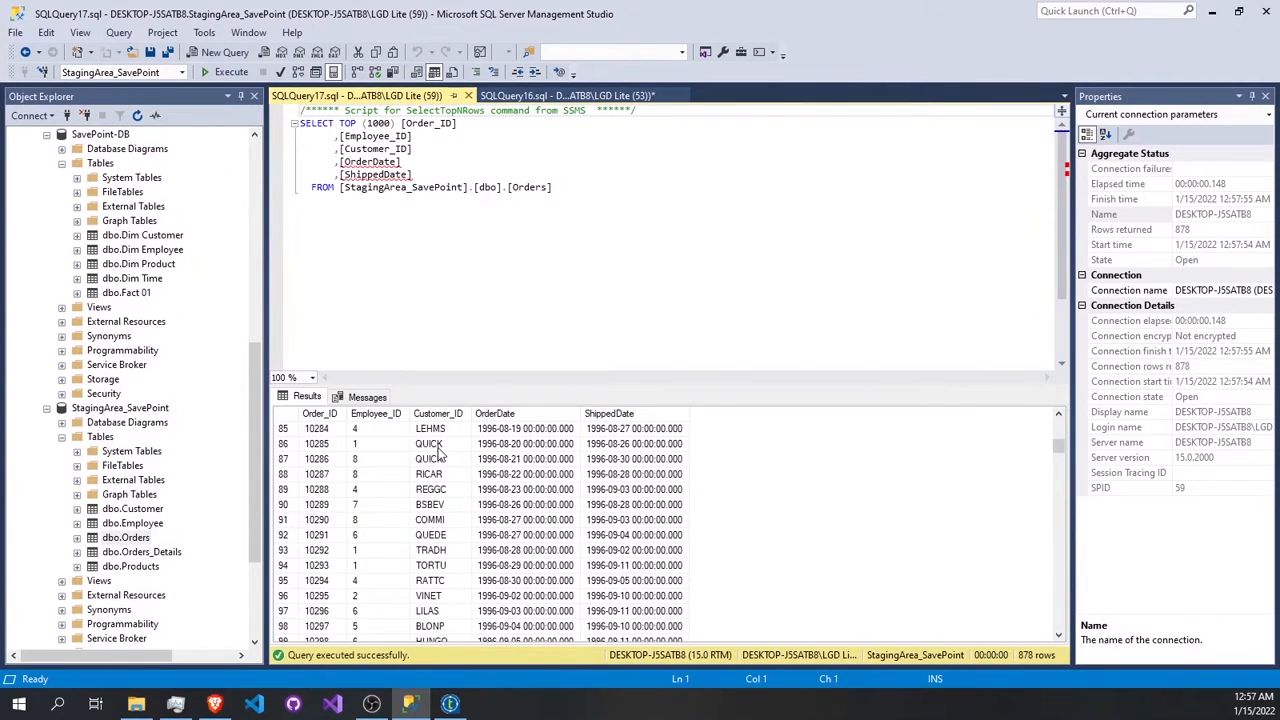
{"action": "scroll", "coordinate": [430, 512], "scroll_direction": "down", "scroll_amount": 20}
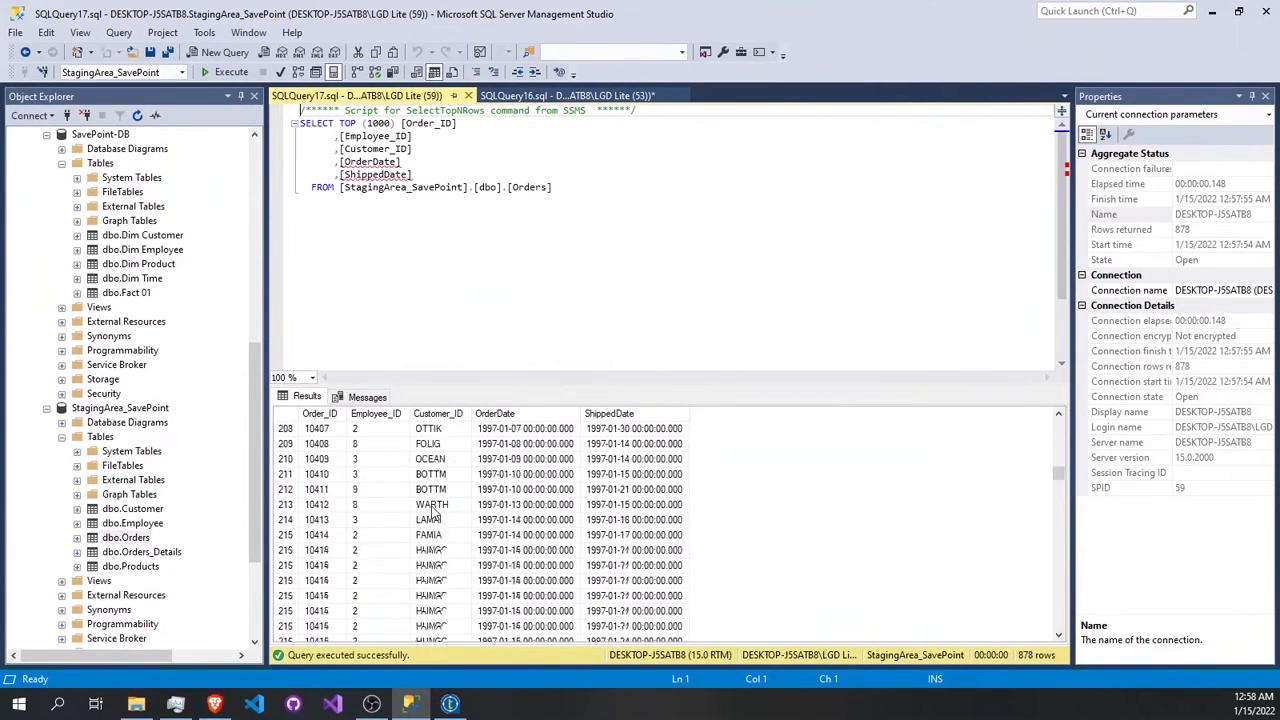
{"action": "scroll", "coordinate": [447, 512], "scroll_direction": "down", "scroll_amount": 20}
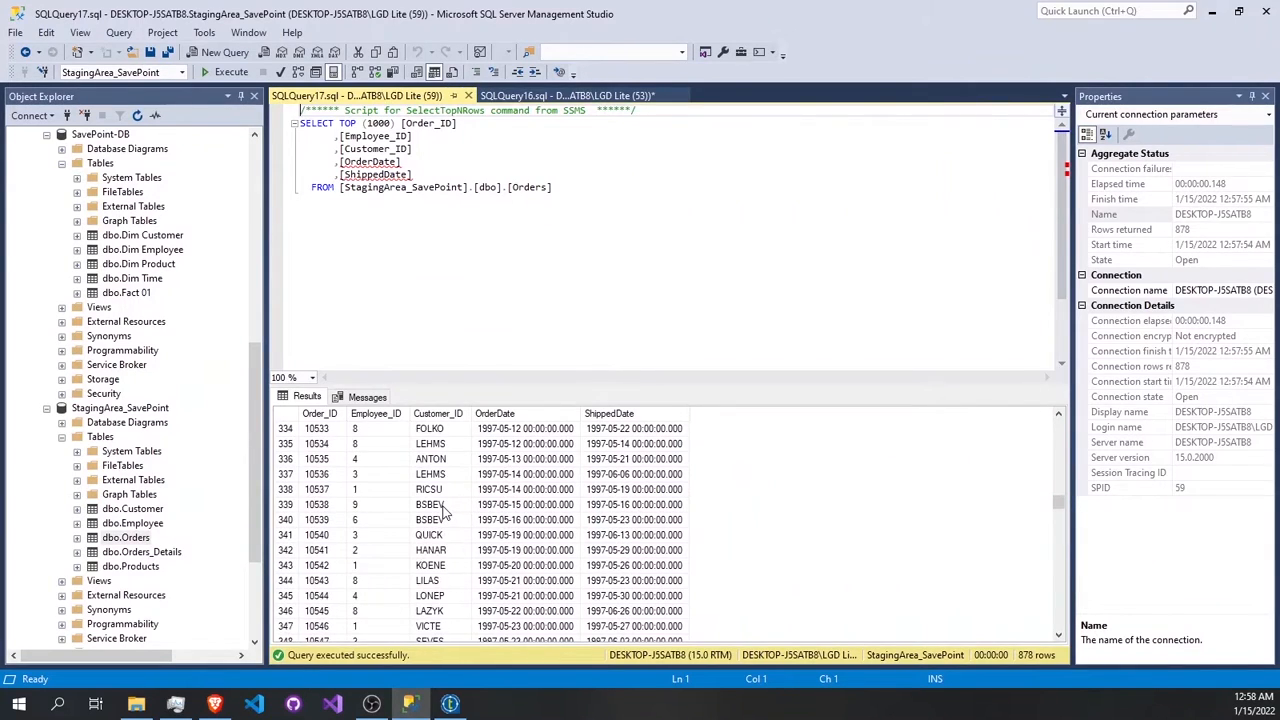
{"action": "left_click_drag", "start_coordinate": [1058, 508], "coordinate": [1040, 432]}
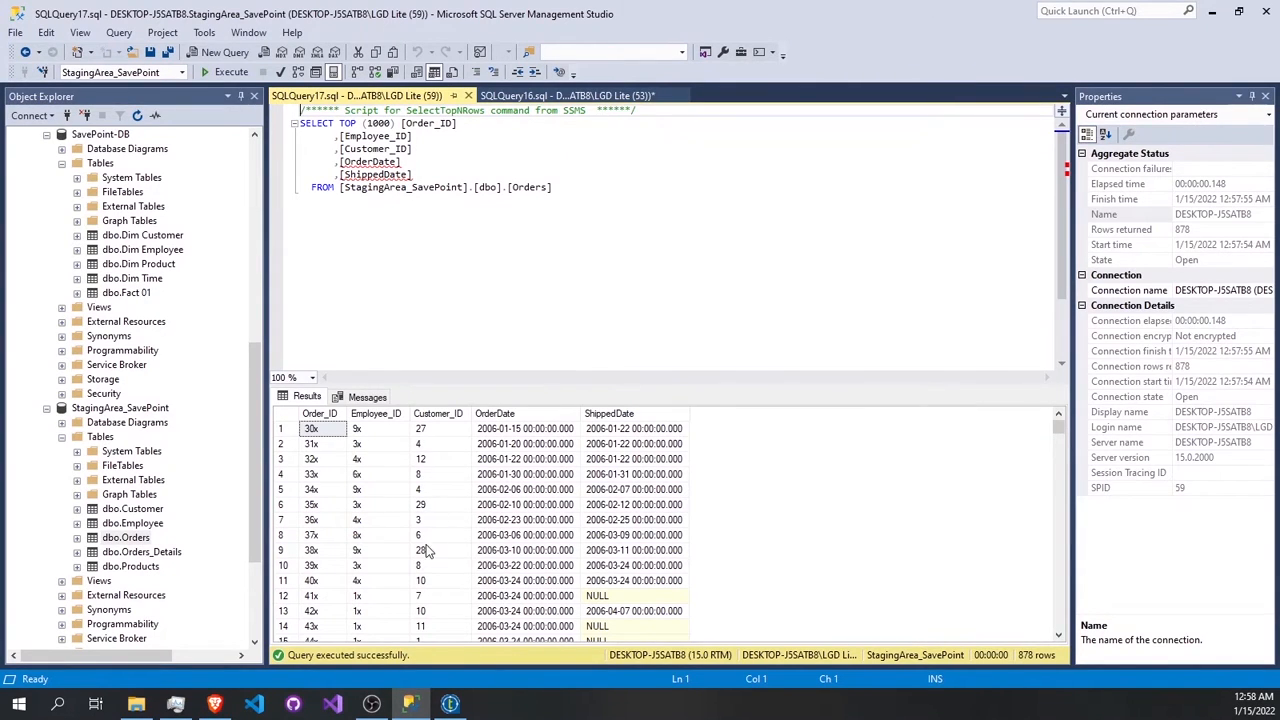
Switch to Talend, change to the SavePoint_DW project and open the Fact_01 job.
{"action": "left_click", "coordinate": [450, 704]}
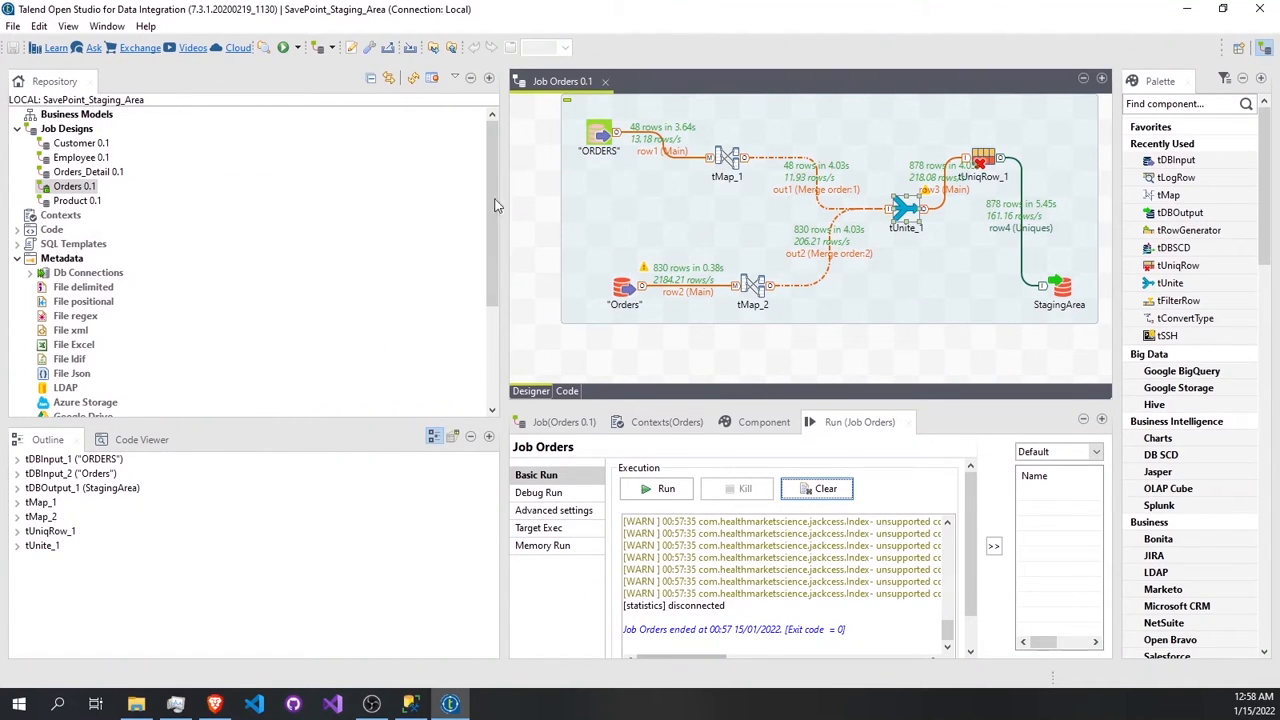
{"action": "left_click", "coordinate": [14, 28]}
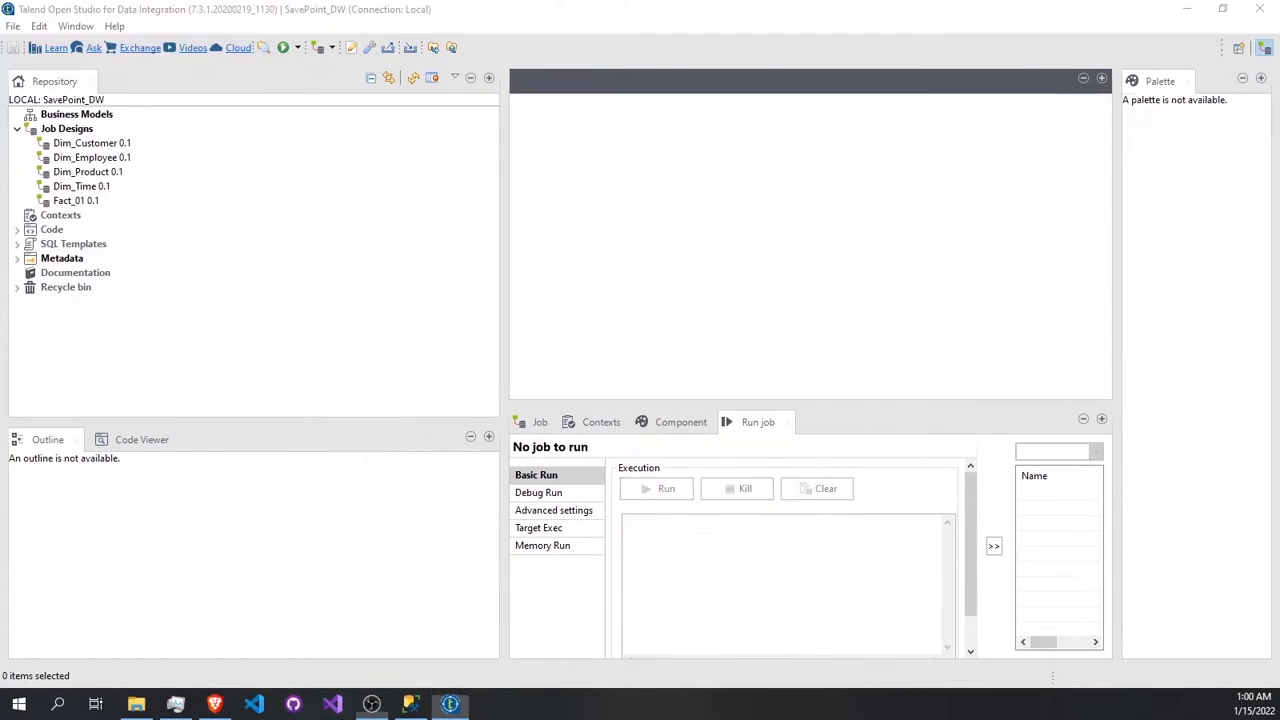
{"action": "left_click", "coordinate": [94, 203]}
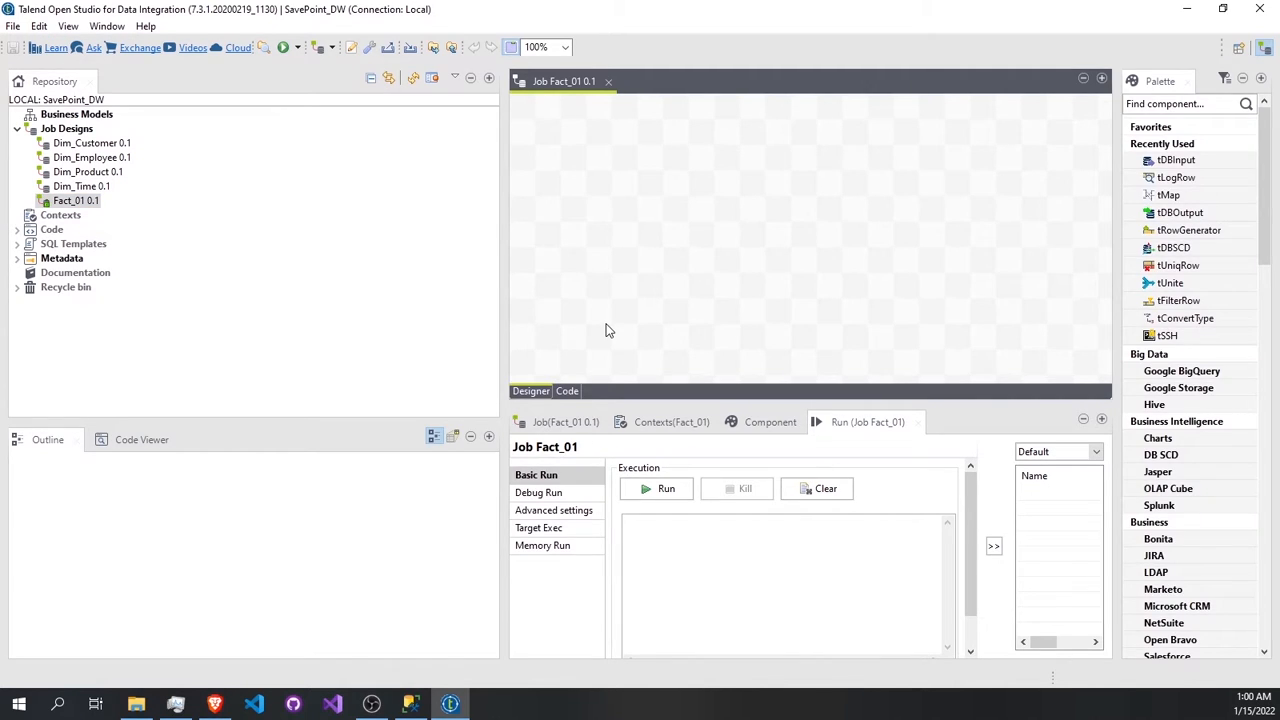
Add the Orders_Details and Orders tables from the SA connection to the Fact_01 job as tDBInput (Microsoft SQL Server) components.
{"action": "left_click", "coordinate": [16, 258]}
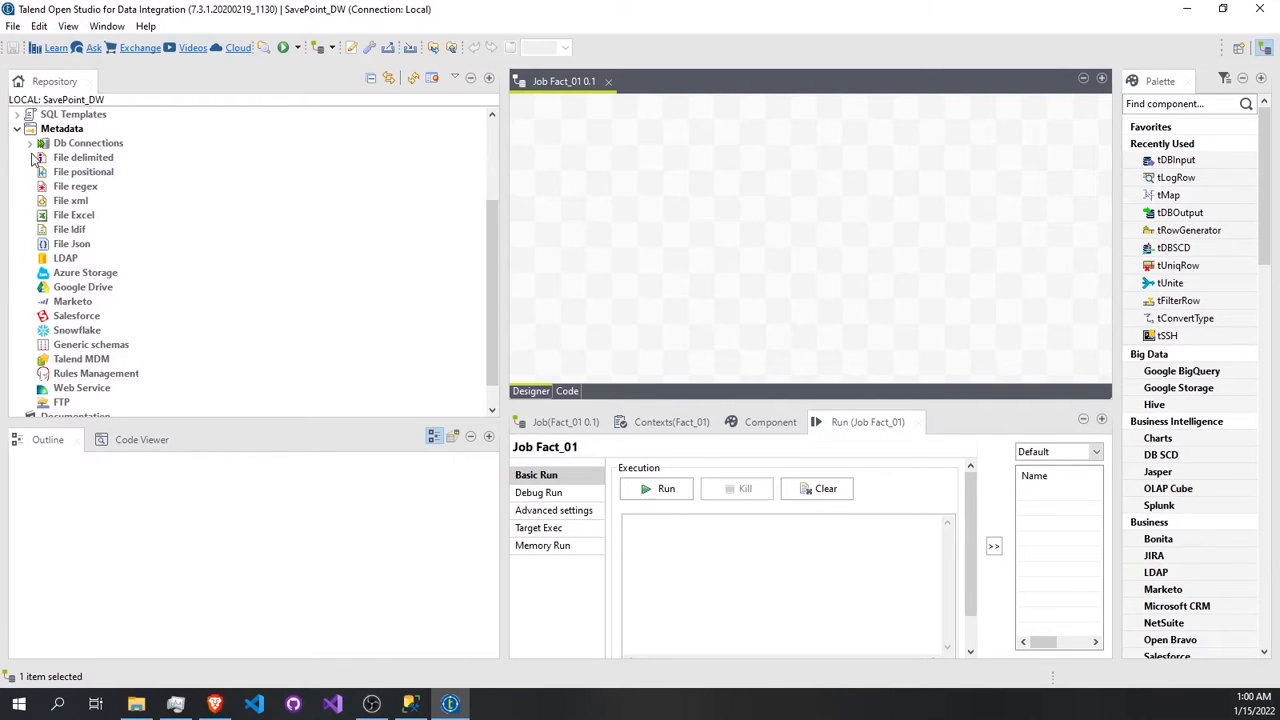
{"action": "left_click", "coordinate": [31, 143]}
{"action": "left_click", "coordinate": [42, 157]}
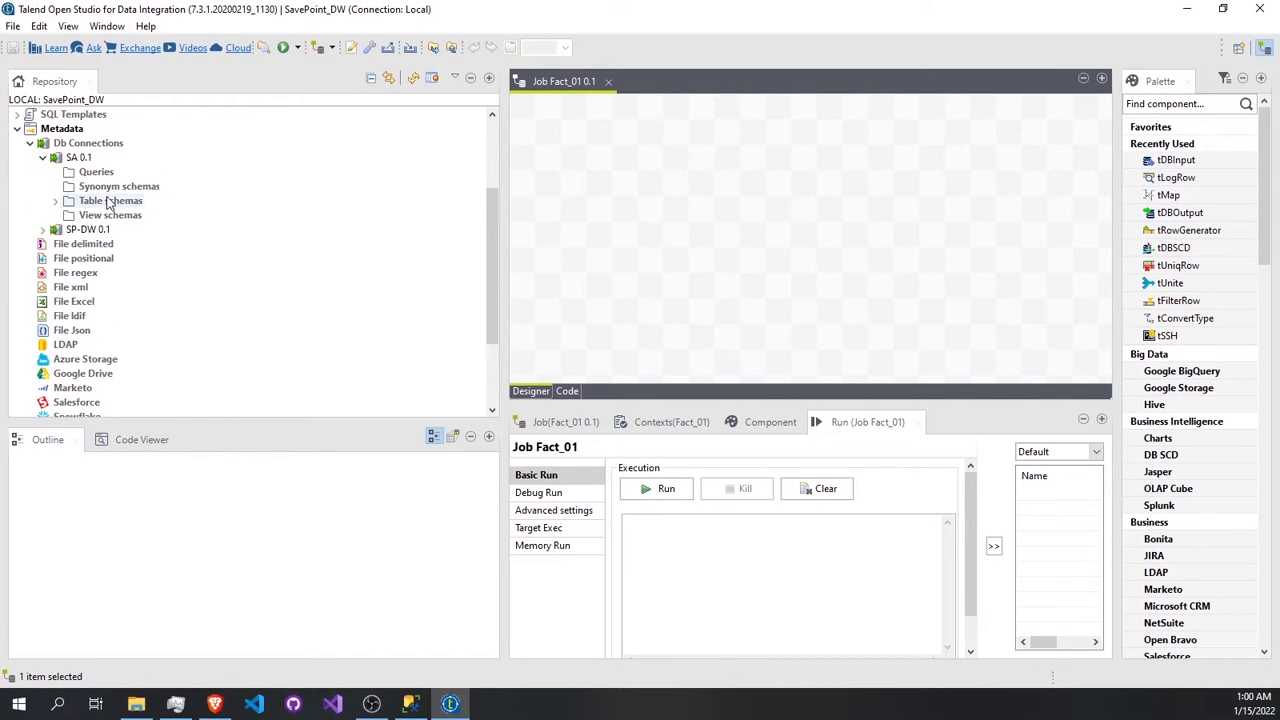
{"action": "left_click", "coordinate": [57, 202]}
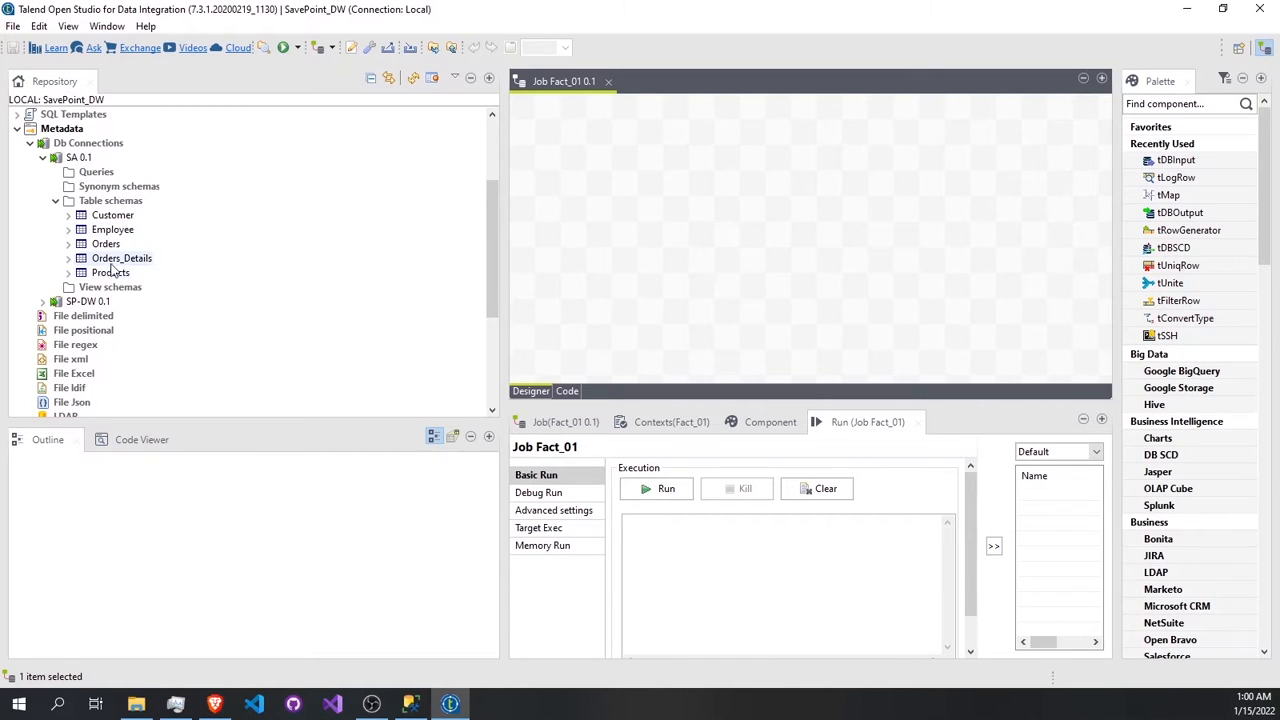
{"action": "left_click", "coordinate": [120, 258]}
{"action": "left_click_drag", "start_coordinate": [675, 327], "coordinate": [676, 328]}
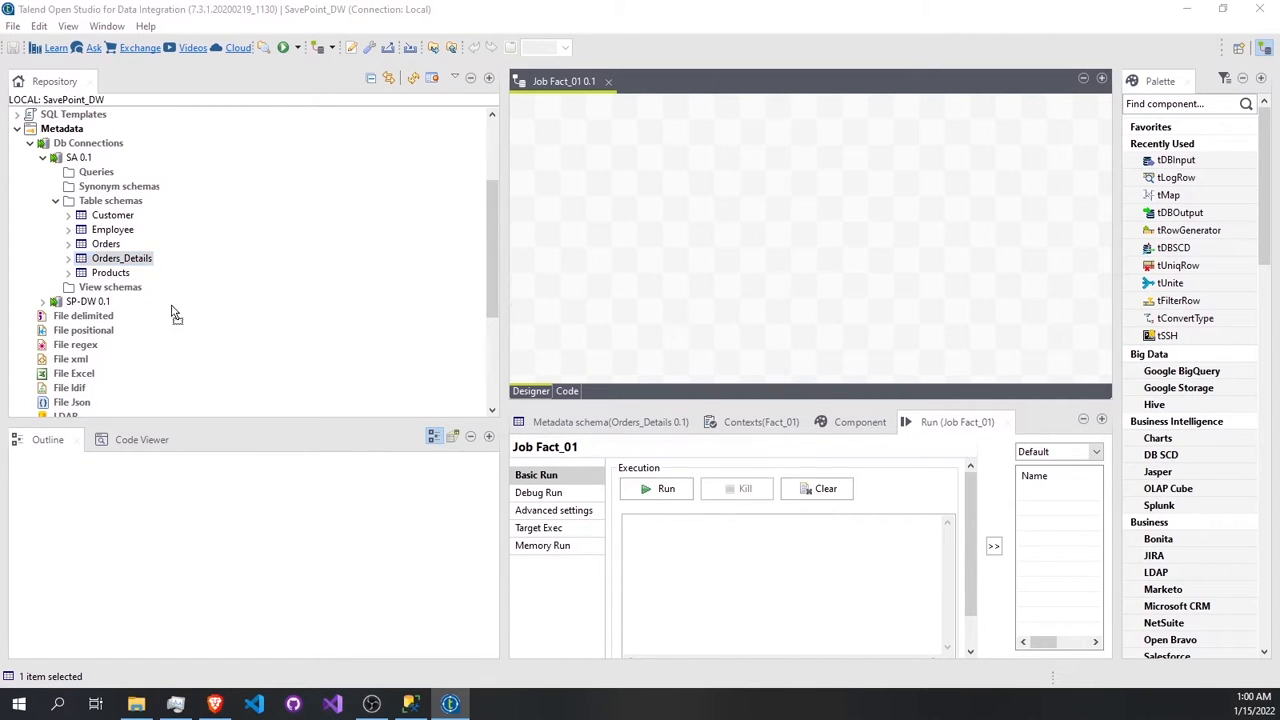
{"action": "left_click", "coordinate": [664, 423]}
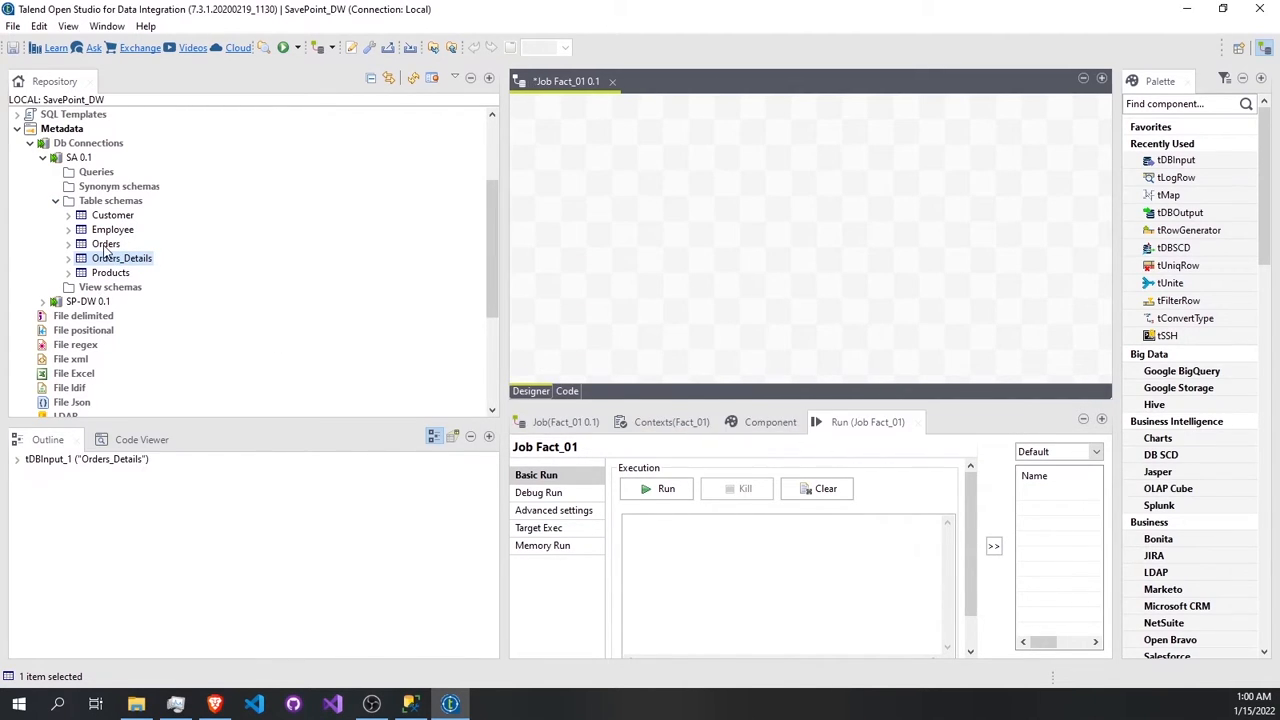
{"action": "left_click_drag", "start_coordinate": [107, 244], "coordinate": [992, 338]}
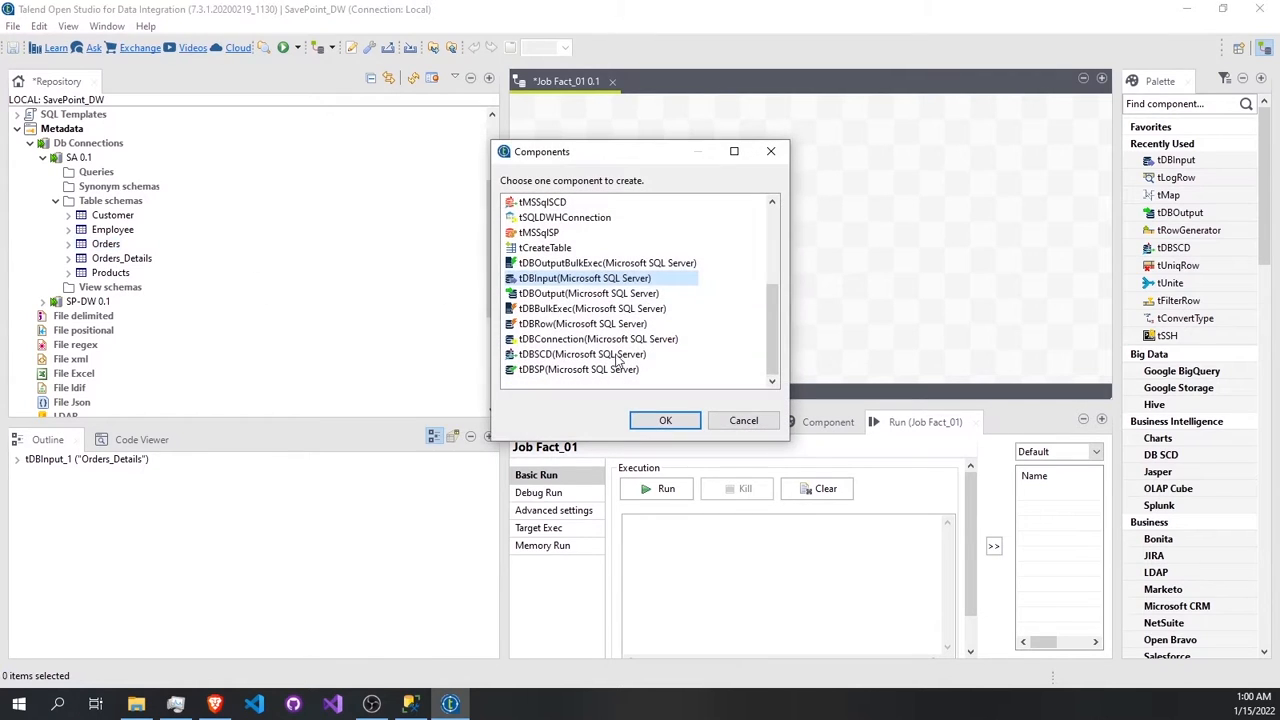
{"action": "left_click", "coordinate": [668, 422]}
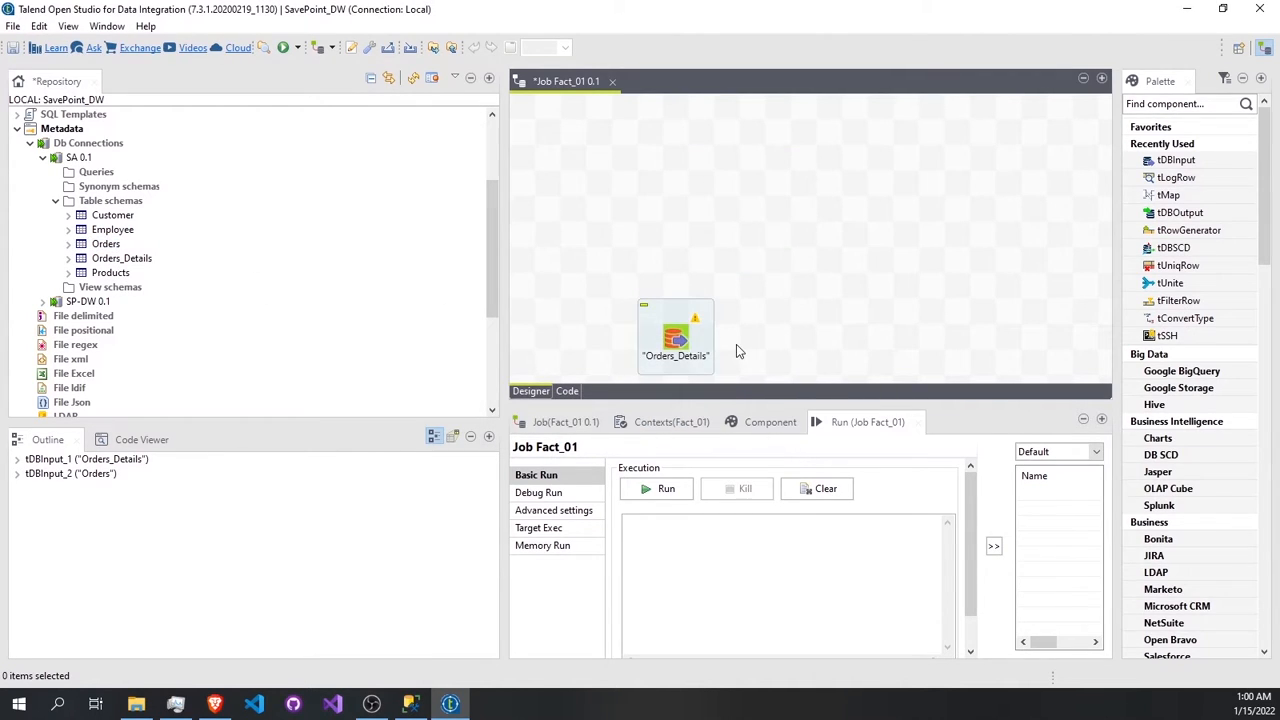
Add Dim_Customer, Dim_Employee, Dim_Product and Dim_Time from the SP-DW connection to the Fact_01 job as tDBInput (Microsoft SQL Server) components.
{"action": "left_click", "coordinate": [42, 301]}
{"action": "left_click", "coordinate": [56, 344]}
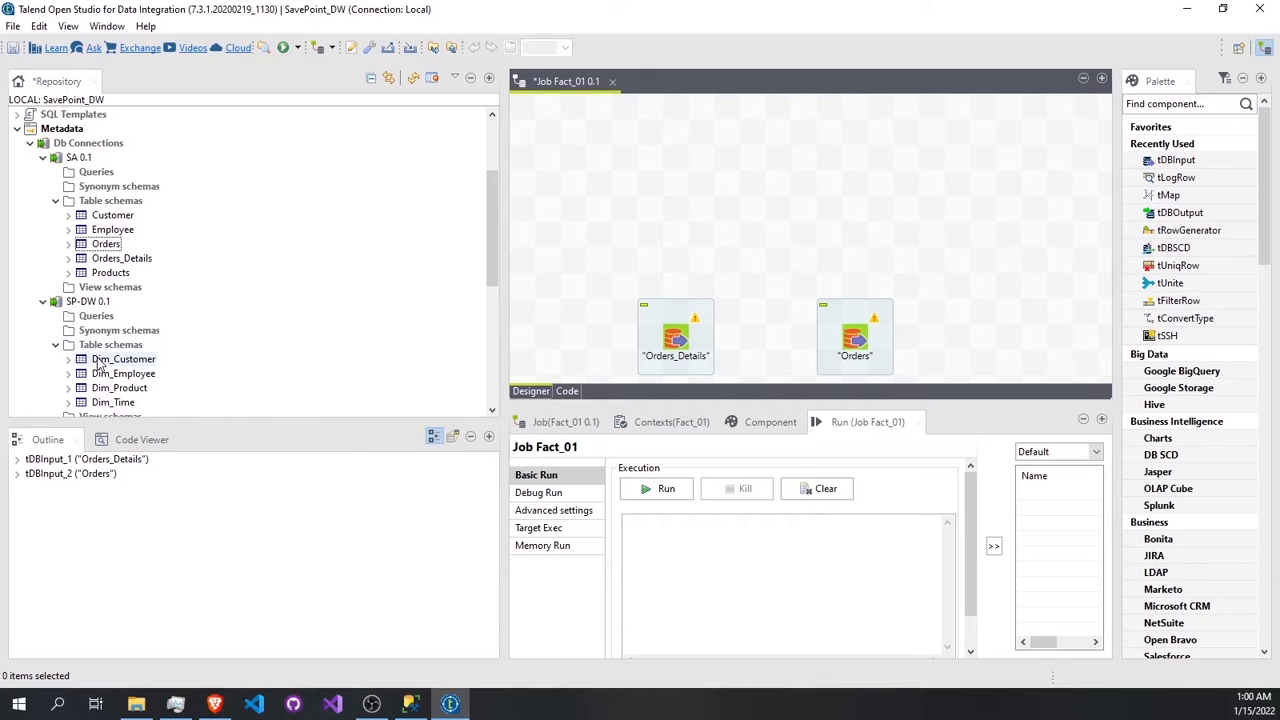
{"action": "left_click", "coordinate": [104, 362]}
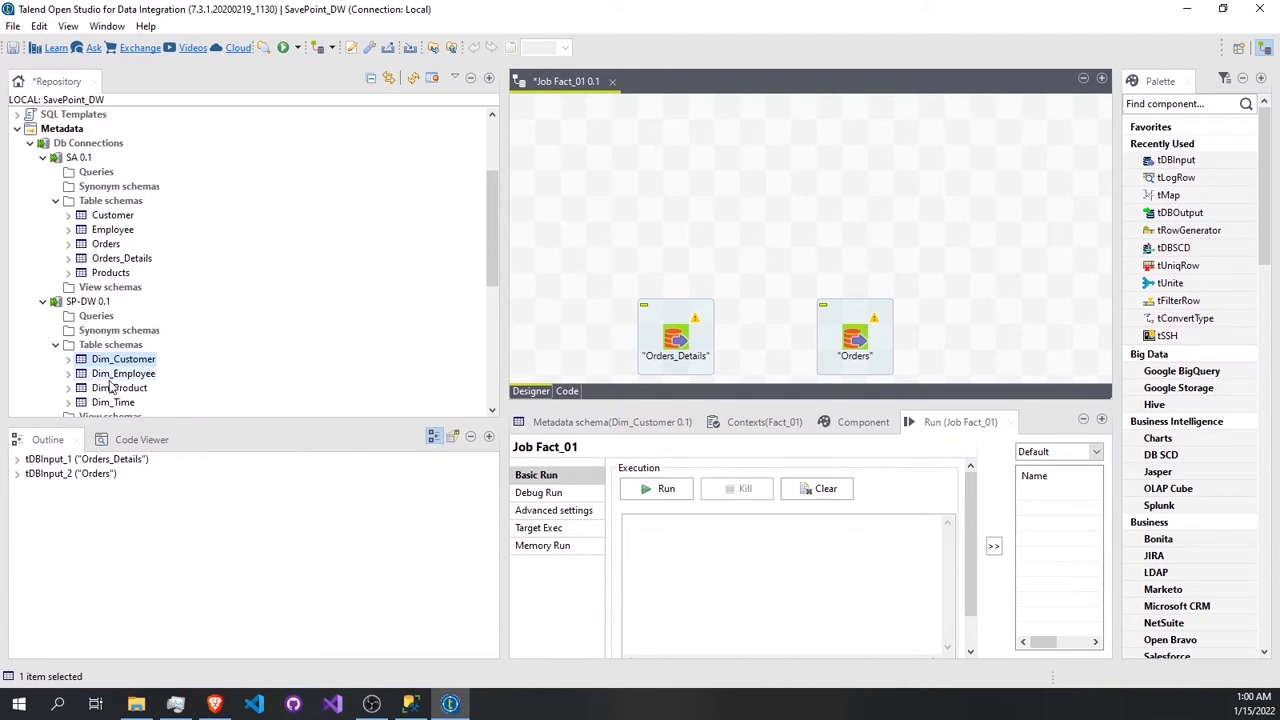
{"action": "left_click", "coordinate": [113, 402], "text": "shift"}
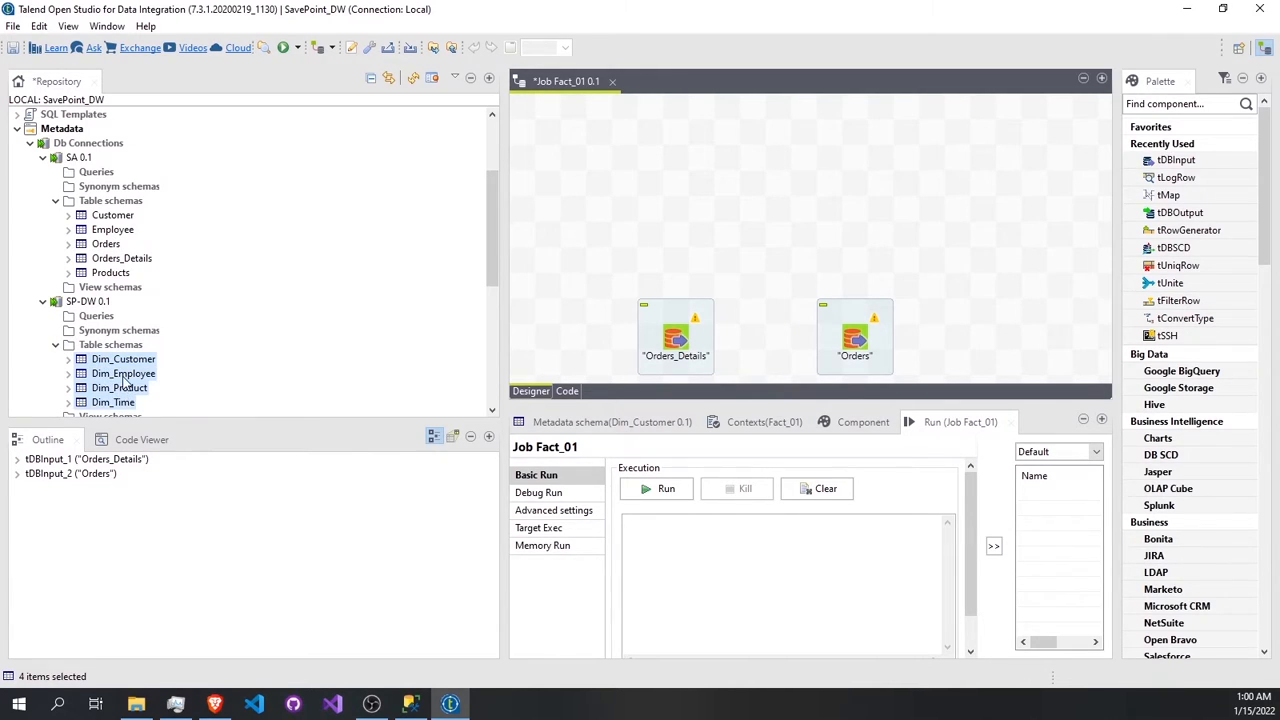
{"action": "left_click_drag", "start_coordinate": [634, 210], "coordinate": [632, 208]}
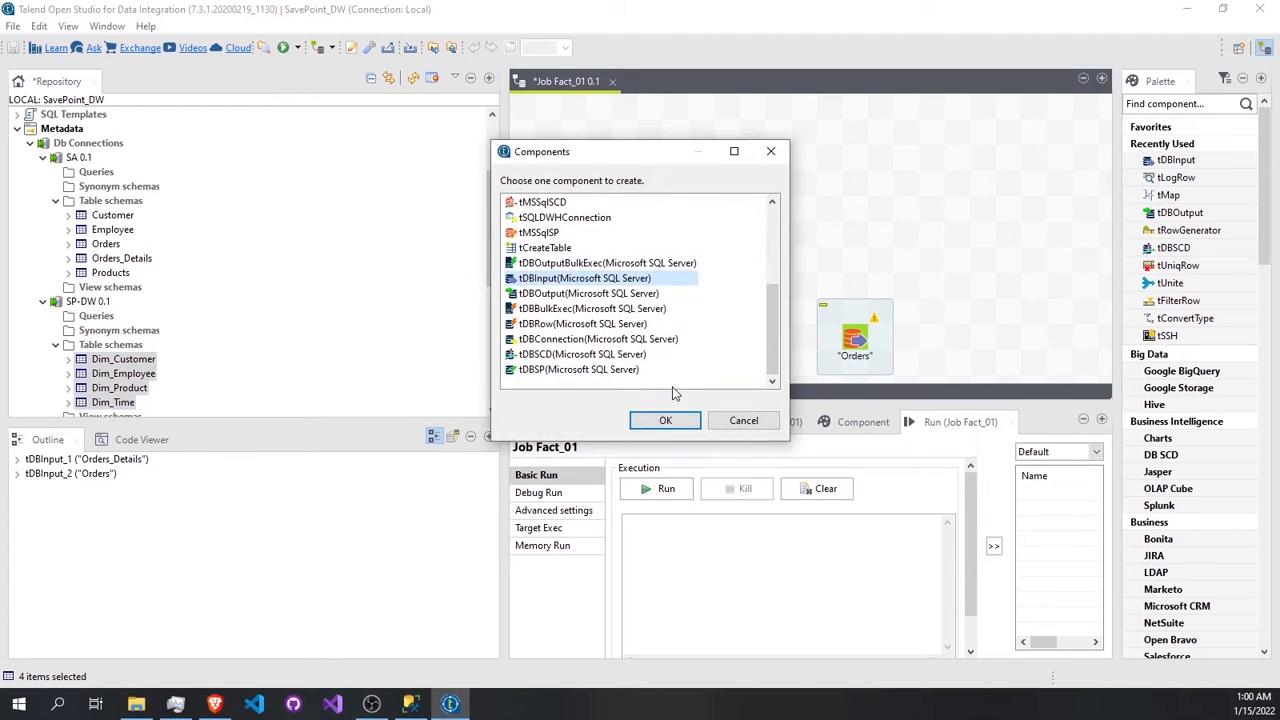
{"action": "left_click", "coordinate": [668, 423]}
{"action": "left_click", "coordinate": [670, 422]}
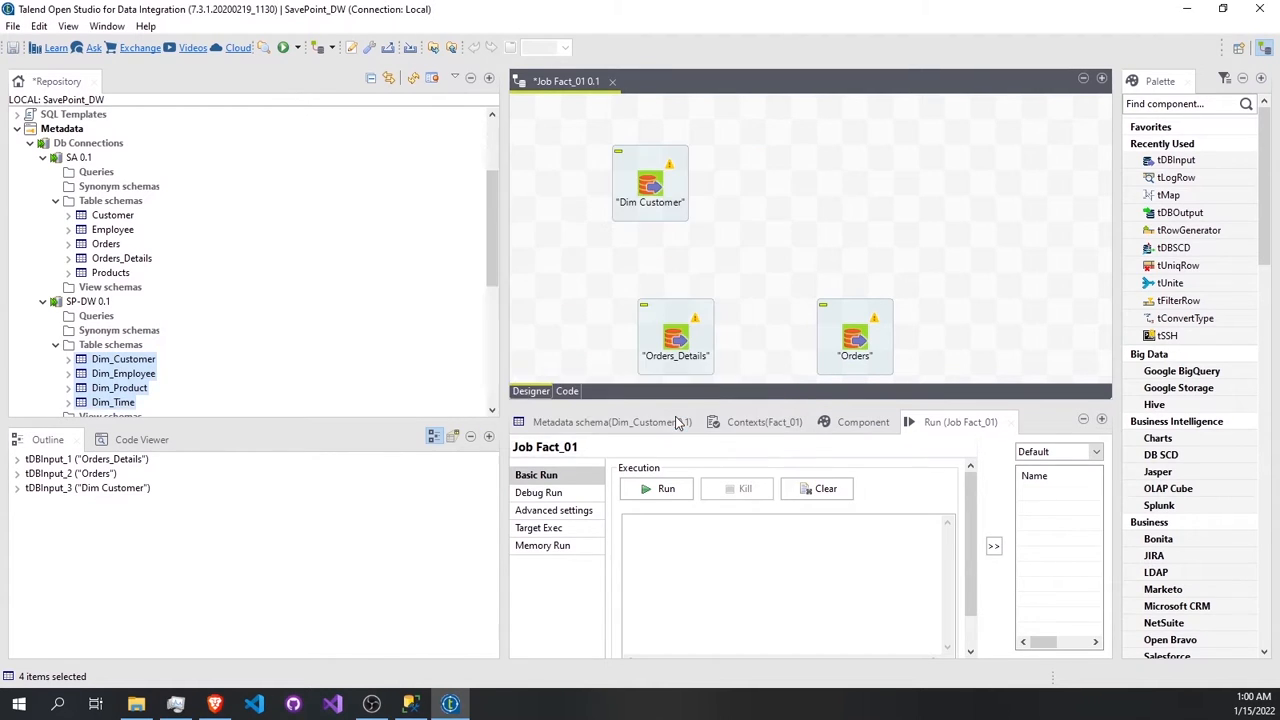
{"action": "left_click", "coordinate": [670, 421]}
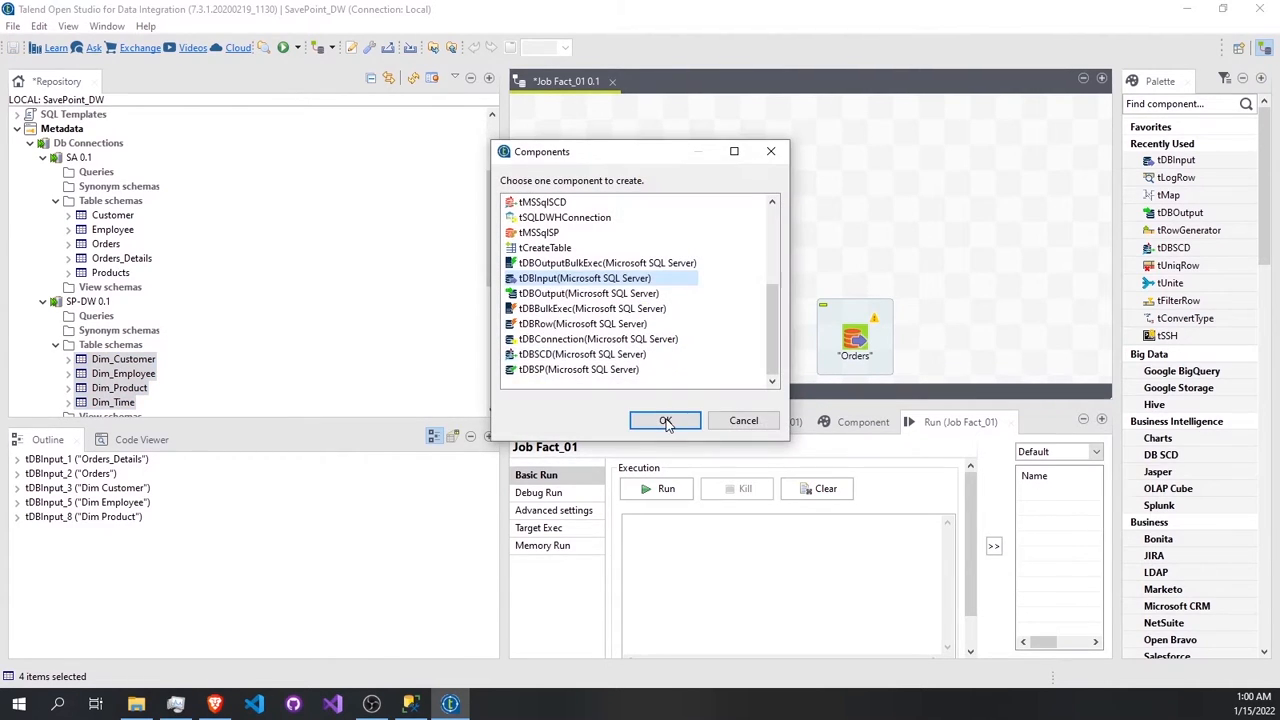
{"action": "left_click", "coordinate": [670, 421]}
Spread out the overlapping Dim Customer, Dim Employee, Dim Product and Dim Time components around the job canvas.
{"action": "left_click_drag", "start_coordinate": [642, 160], "coordinate": [590, 130]}
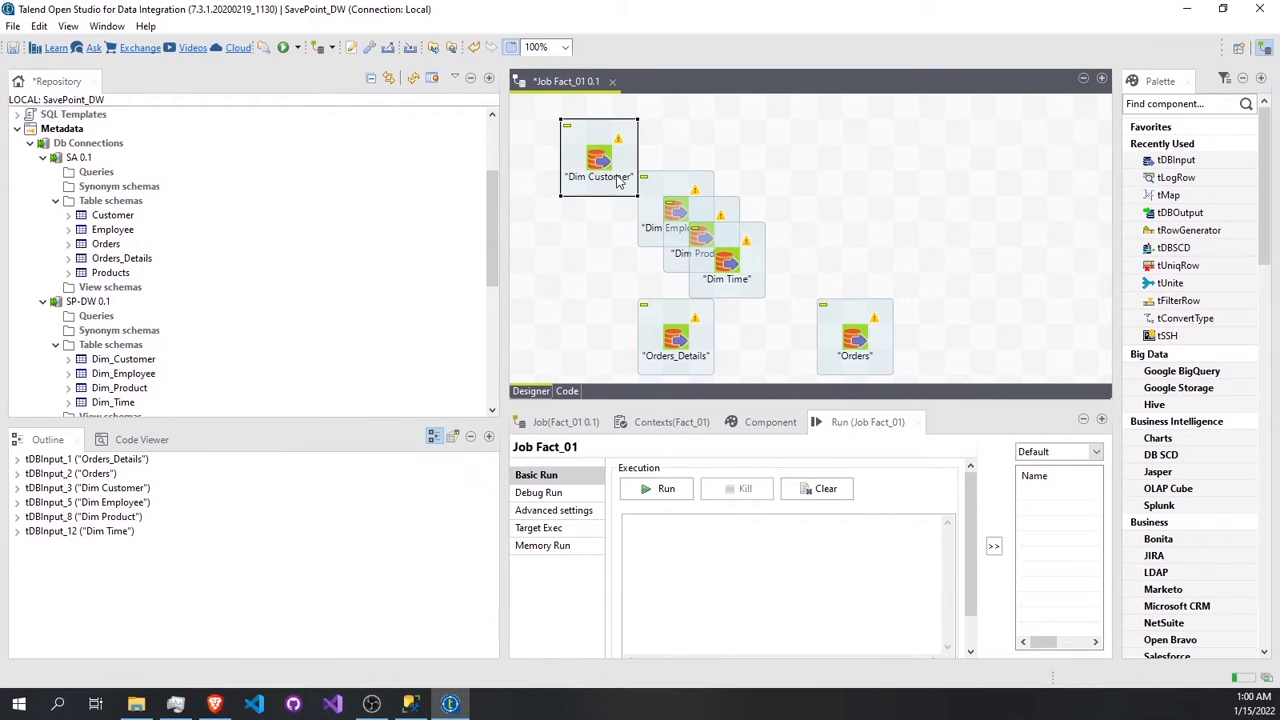
{"action": "left_click_drag", "start_coordinate": [645, 228], "coordinate": [568, 253]}
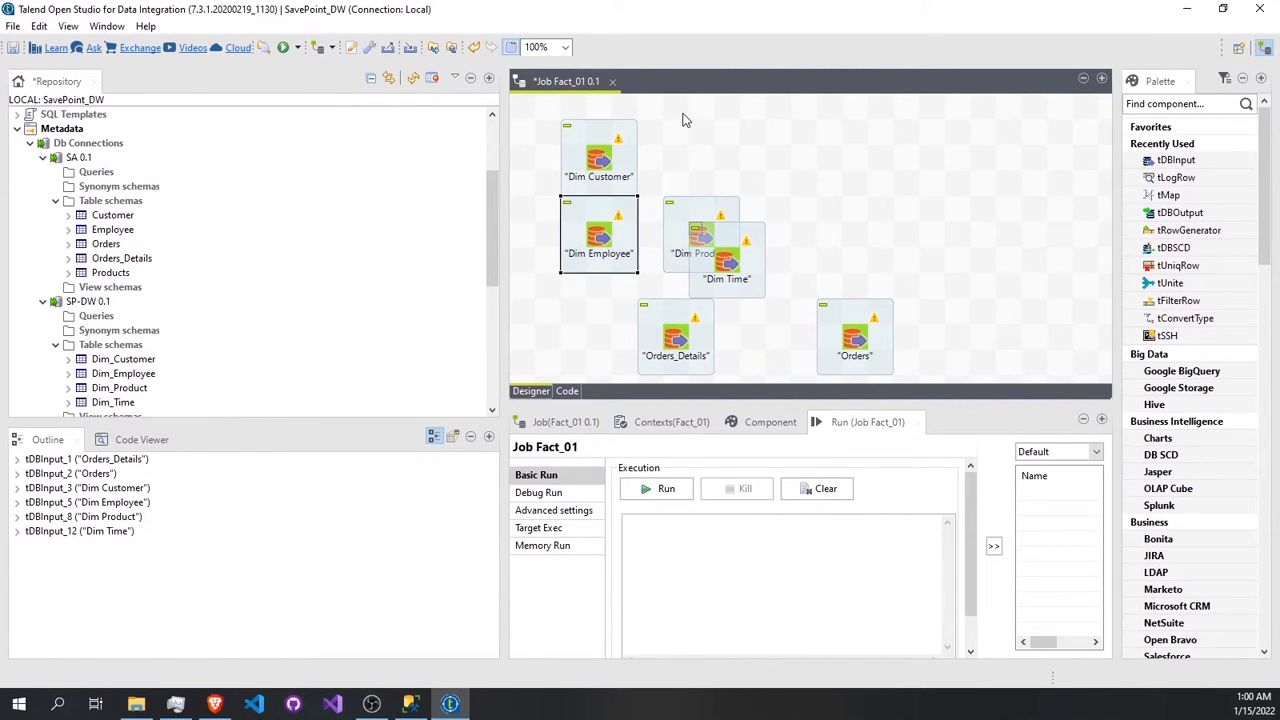
{"action": "left_click_drag", "start_coordinate": [697, 228], "coordinate": [697, 128]}
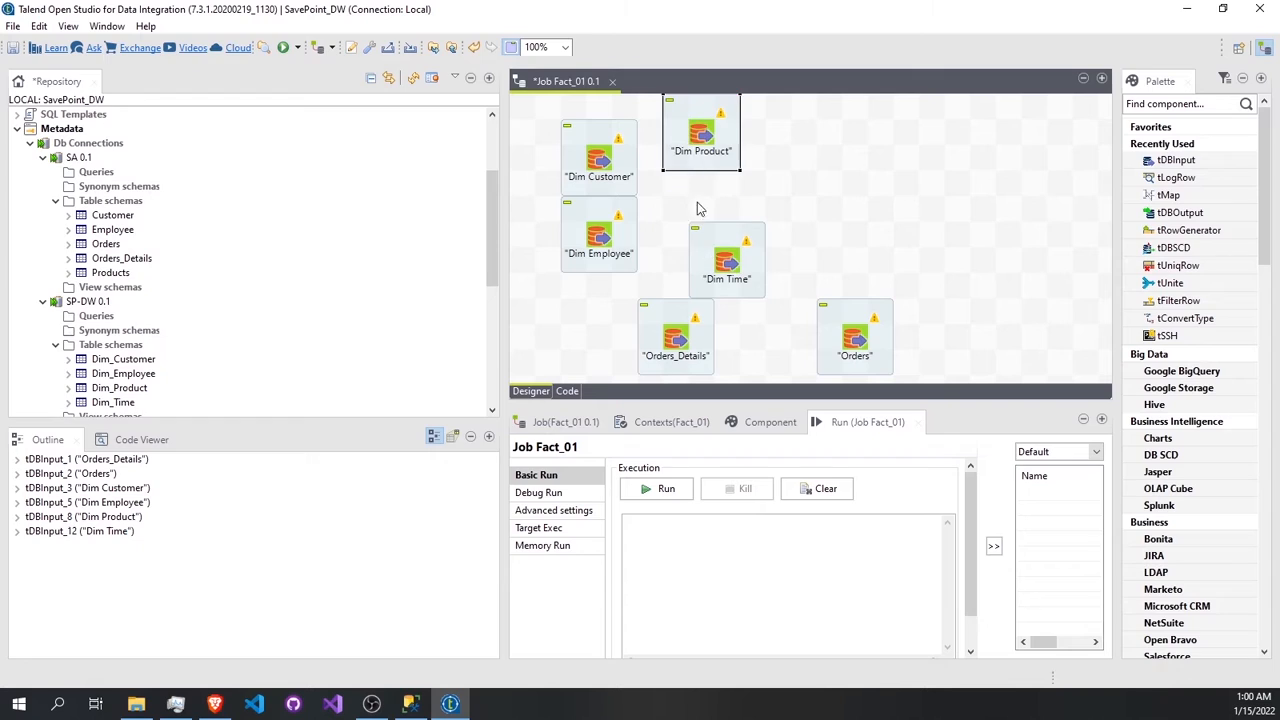
{"action": "left_click_drag", "start_coordinate": [527, 327], "coordinate": [578, 325]}
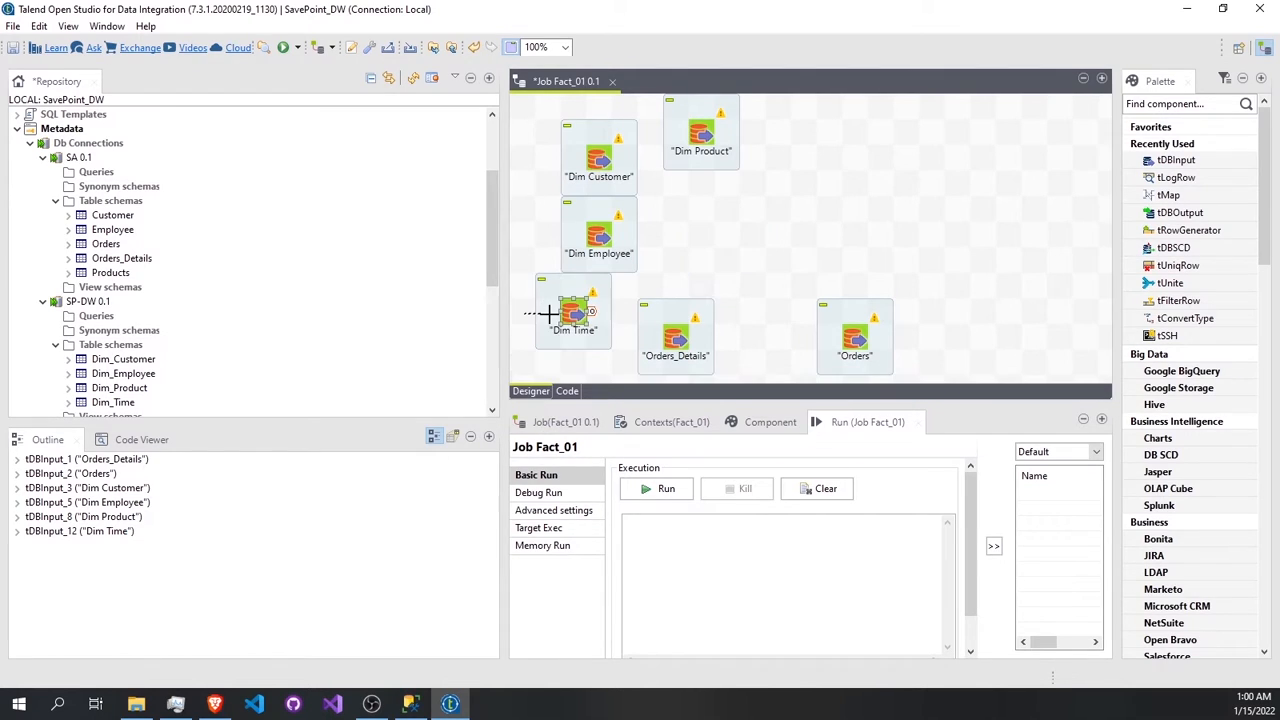
Connect Orders_Details as the main row to a new tMap component and link Orders to it as a lookup.
{"action": "left_click", "coordinate": [680, 342]}
{"action": "right_click", "coordinate": [683, 336]}
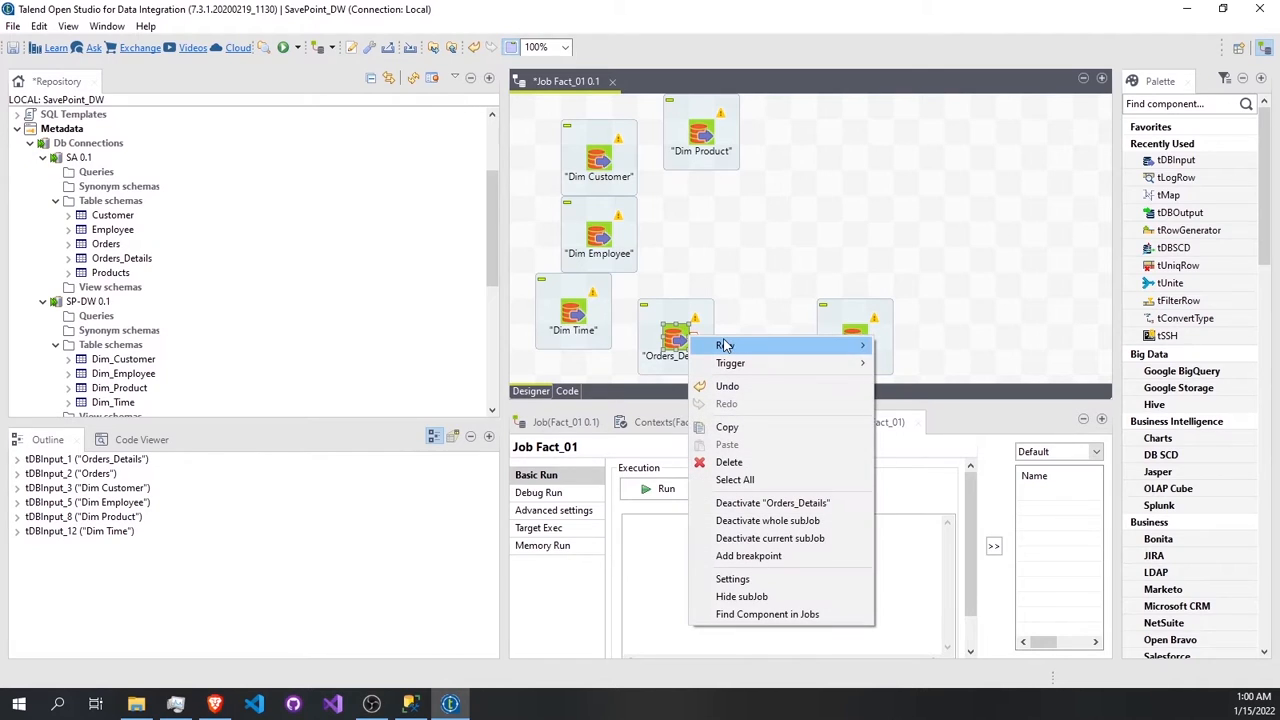
{"action": "mouse_move", "coordinate": [850, 344]}
{"action": "left_click", "coordinate": [905, 344]}
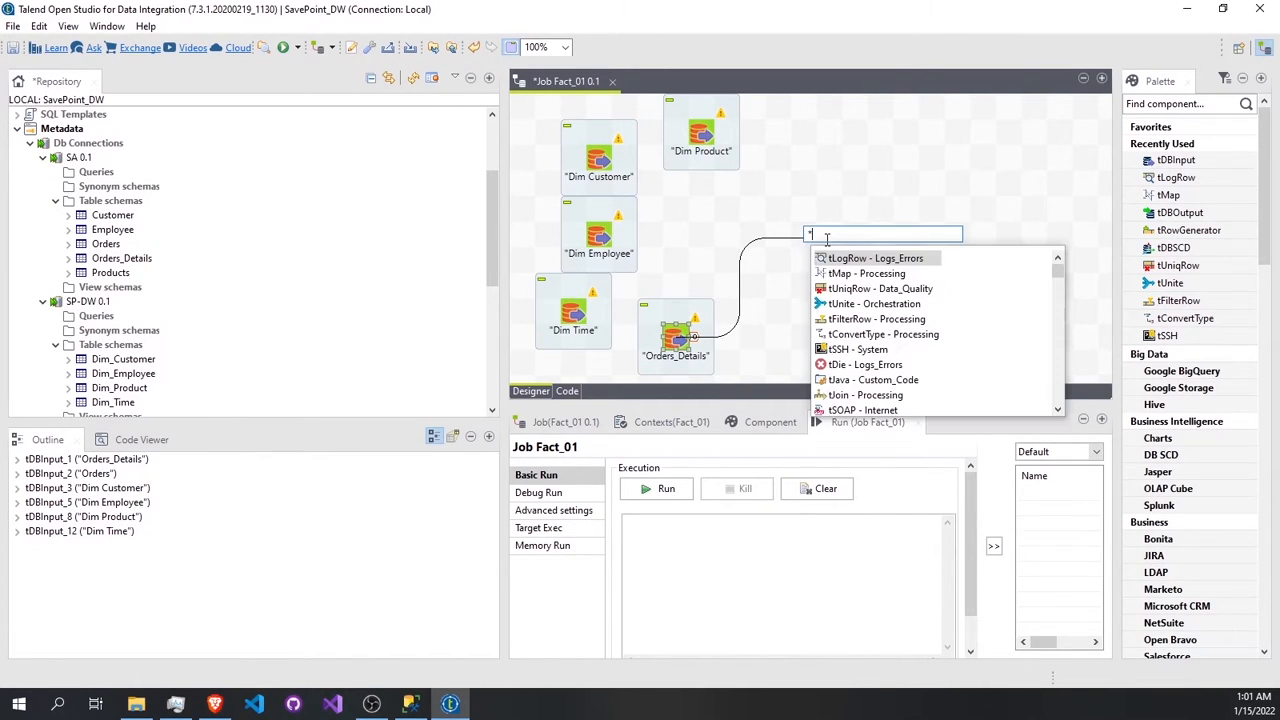
{"action": "double_click", "coordinate": [846, 275]}
{"action": "left_click", "coordinate": [855, 347]}
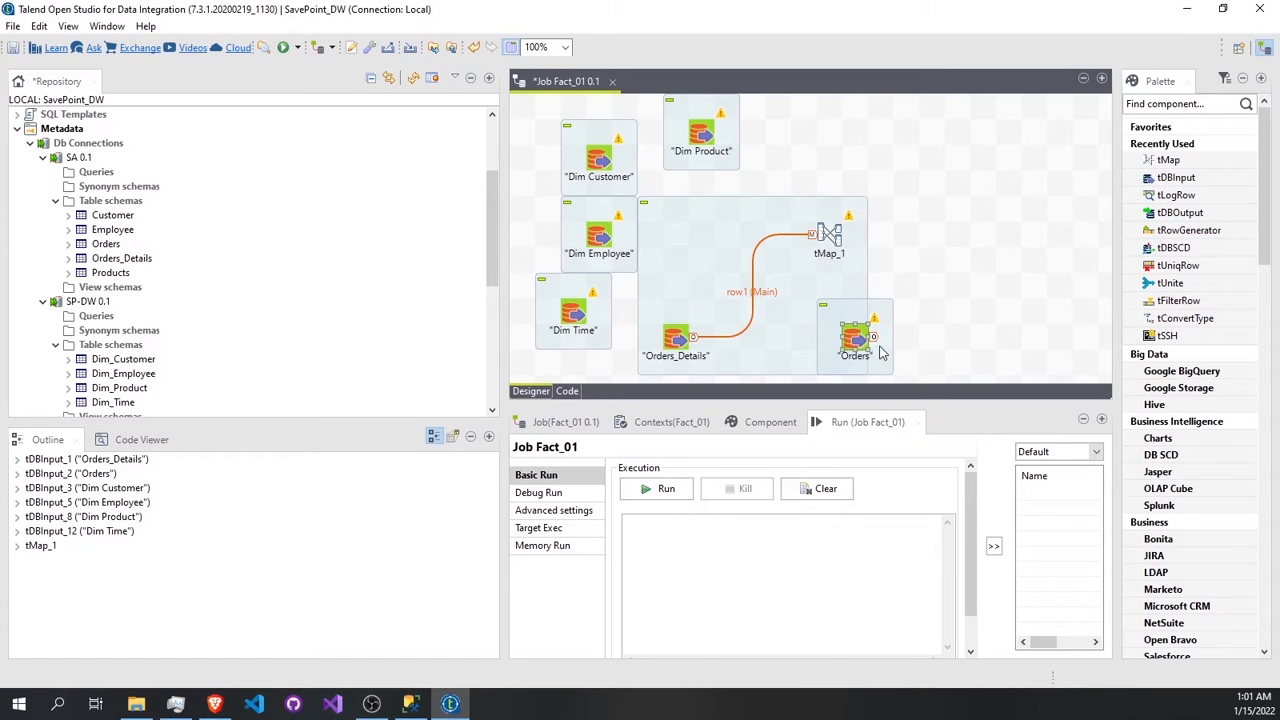
{"action": "left_click_drag", "start_coordinate": [876, 337], "coordinate": [838, 243]}
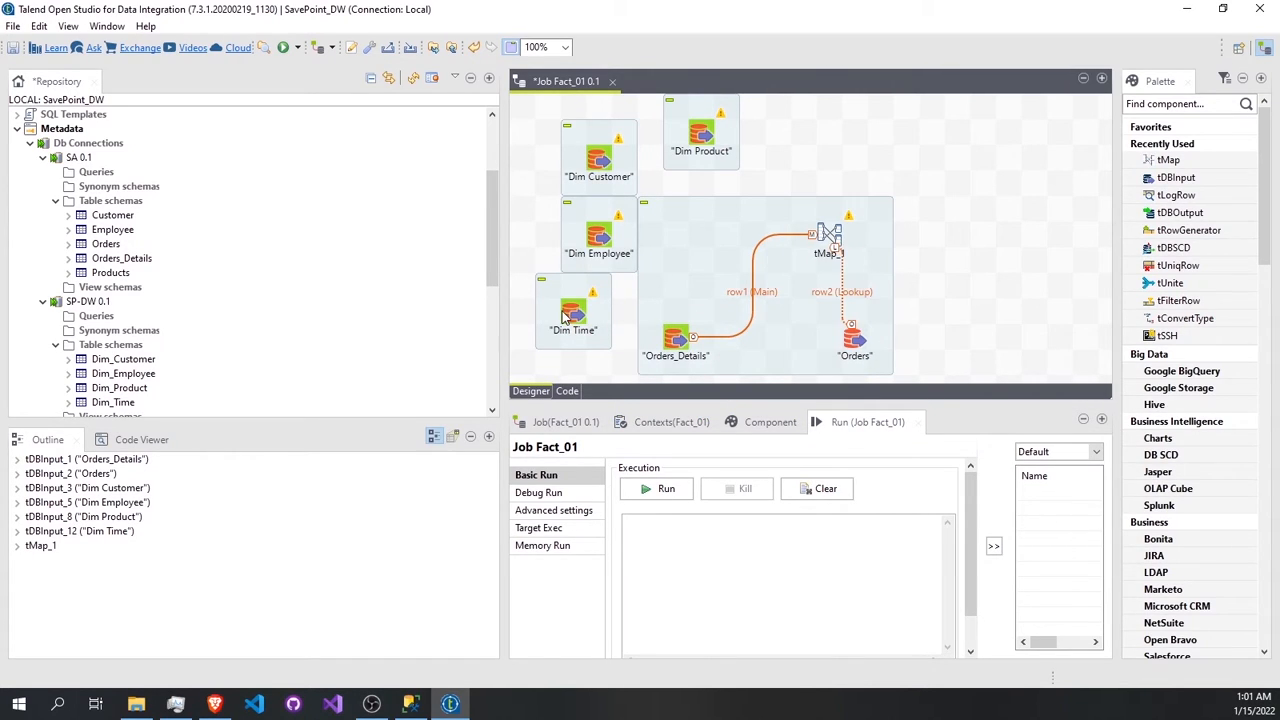
Link Dim Time, Dim Employee and Dim Customer to tMap_1 as lookups, moving Dim Customer and the subjob to make room.
{"action": "left_click", "coordinate": [565, 316]}
{"action": "left_click_drag", "start_coordinate": [592, 311], "coordinate": [833, 242]}
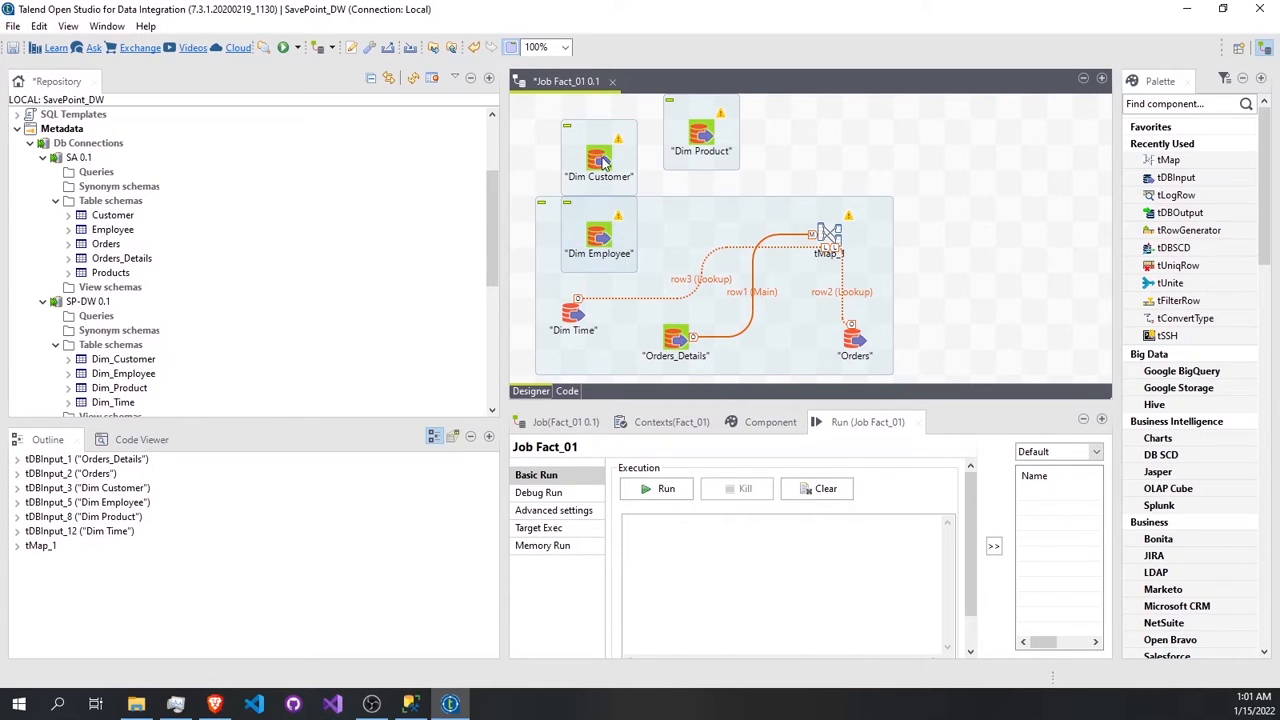
{"action": "left_click_drag", "start_coordinate": [604, 160], "coordinate": [906, 158]}
{"action": "left_click_drag", "start_coordinate": [641, 252], "coordinate": [790, 279]}
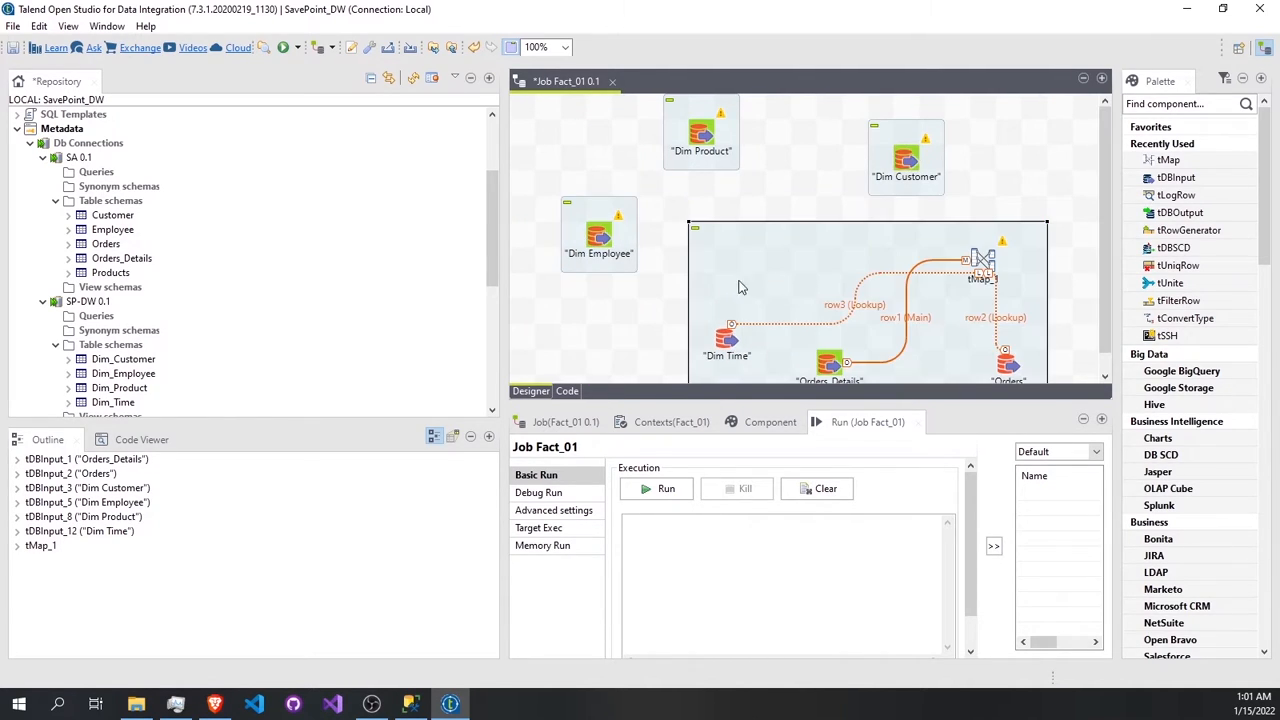
{"action": "left_click", "coordinate": [593, 241]}
{"action": "left_click_drag", "start_coordinate": [619, 237], "coordinate": [980, 258]}
{"action": "left_click", "coordinate": [906, 158]}
{"action": "left_click_drag", "start_coordinate": [925, 158], "coordinate": [980, 258]}
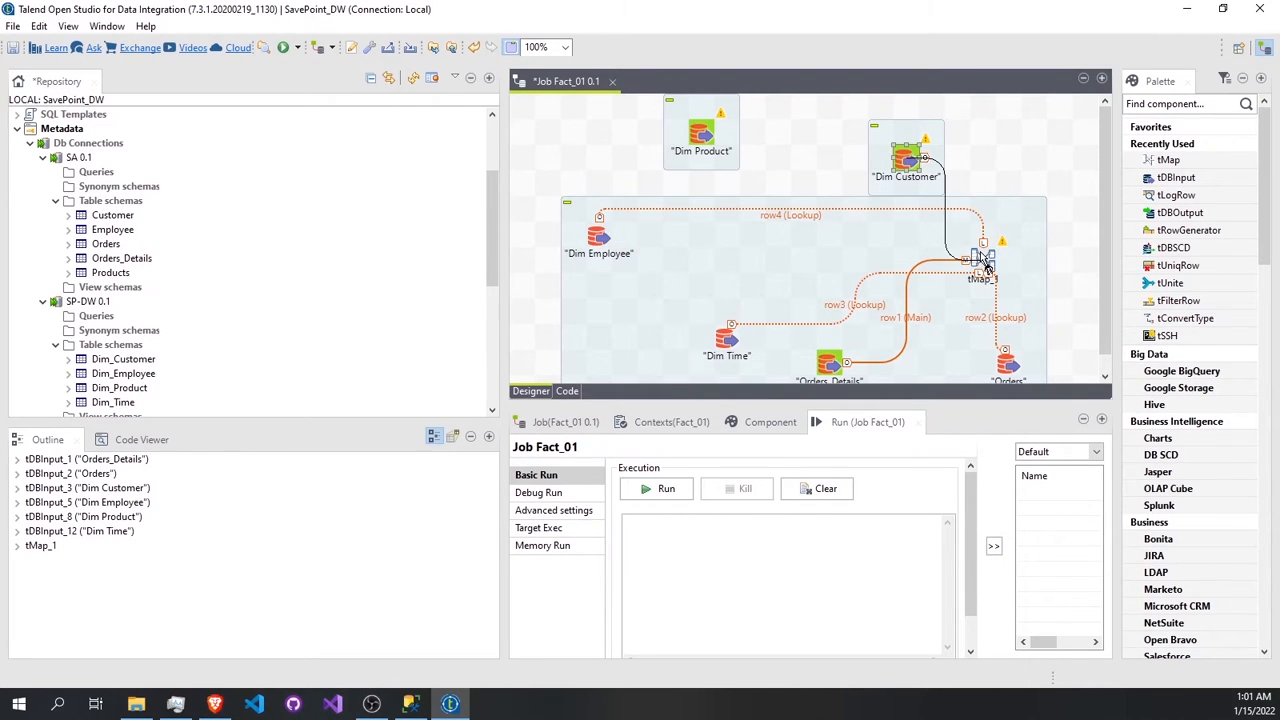
Move Dim Product closer to tMap_1 and link it to the map as a lookup.
{"action": "left_click_drag", "start_coordinate": [703, 111], "coordinate": [921, 207]}
{"action": "left_click", "coordinate": [812, 140]}
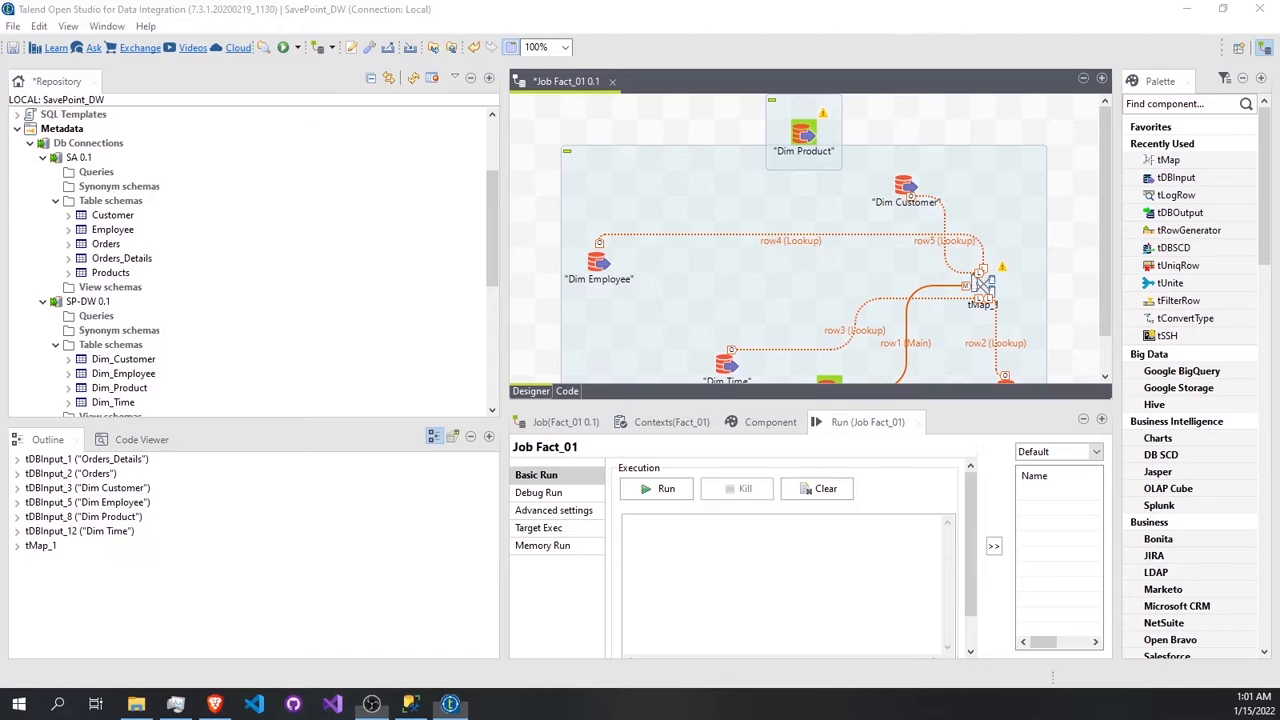
{"action": "left_click", "coordinate": [818, 135]}
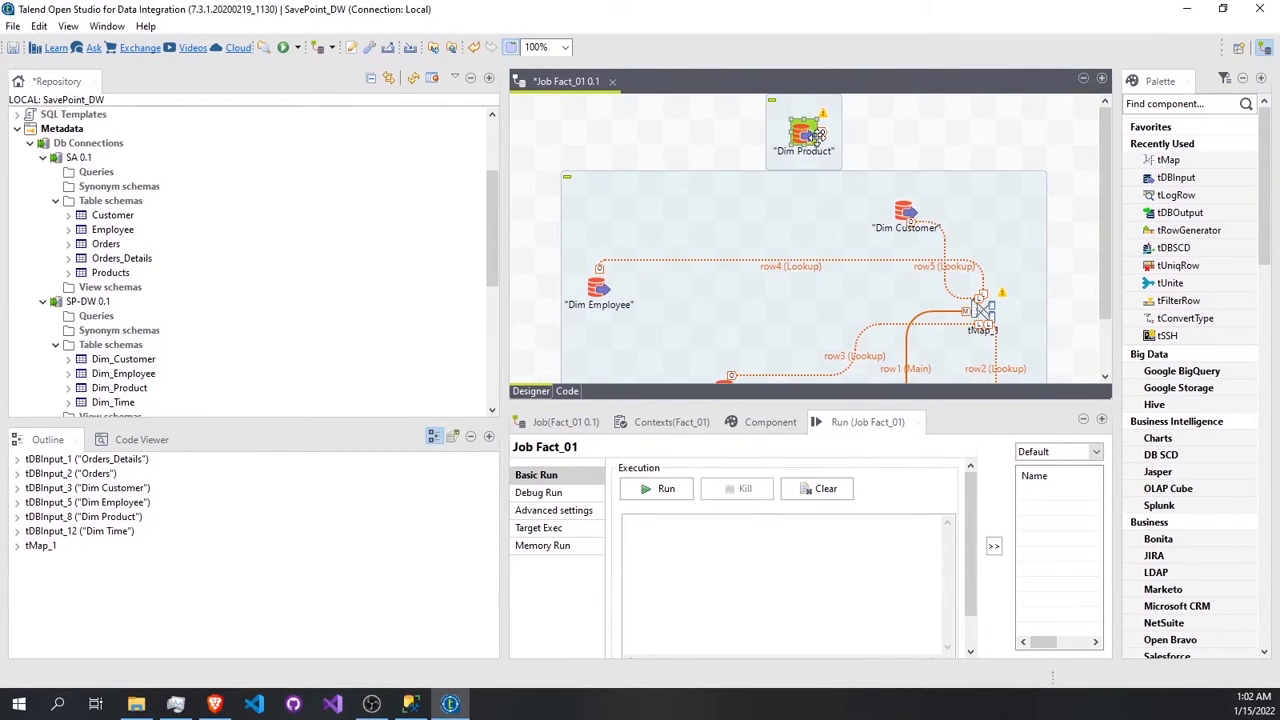
{"action": "left_click_drag", "start_coordinate": [820, 134], "coordinate": [986, 318]}
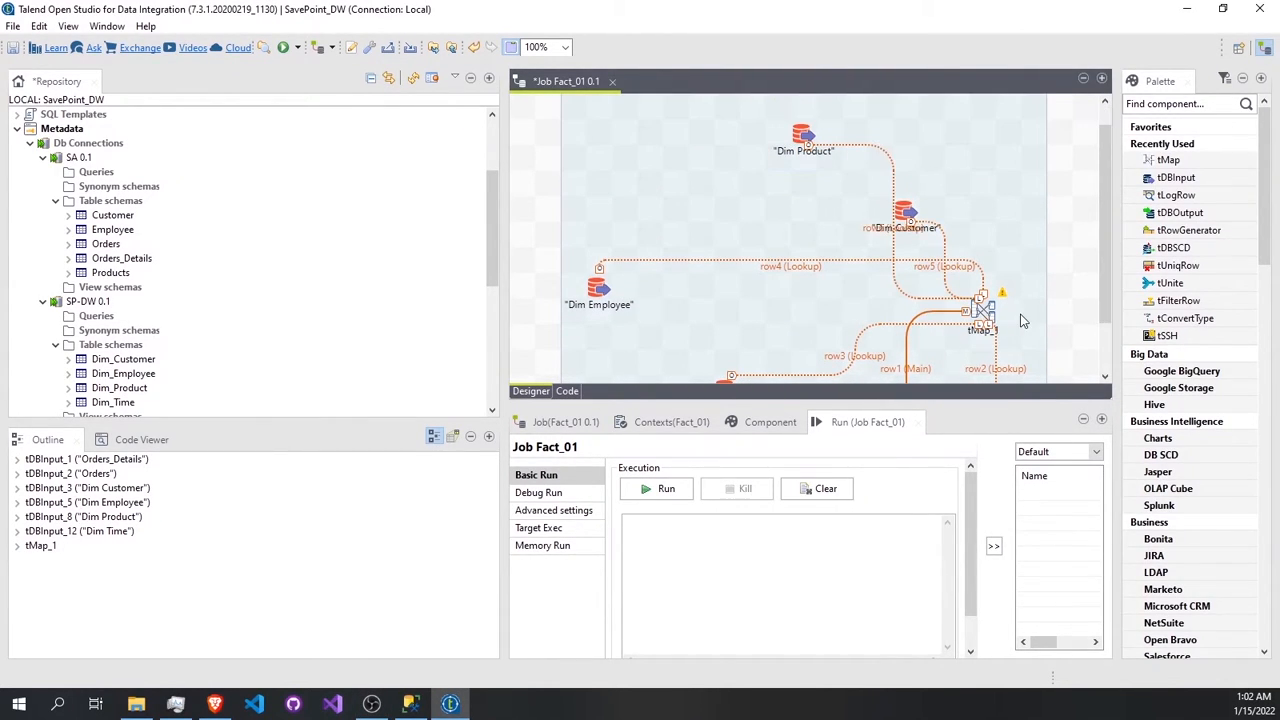
Open the tMap_1 mapping editor and add a new output table named out1.
{"action": "scroll", "coordinate": [873, 201], "scroll_direction": "down", "scroll_amount": 2}
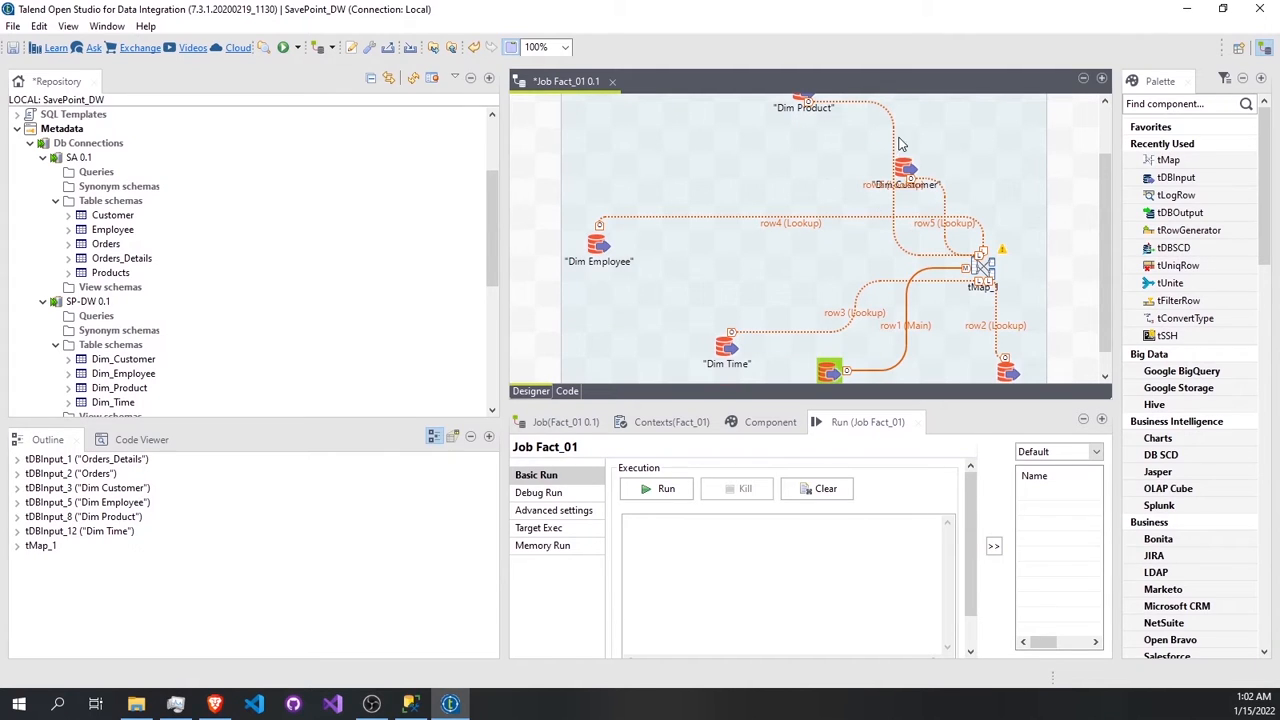
{"action": "left_click", "coordinate": [987, 266]}
{"action": "double_click", "coordinate": [987, 266]}
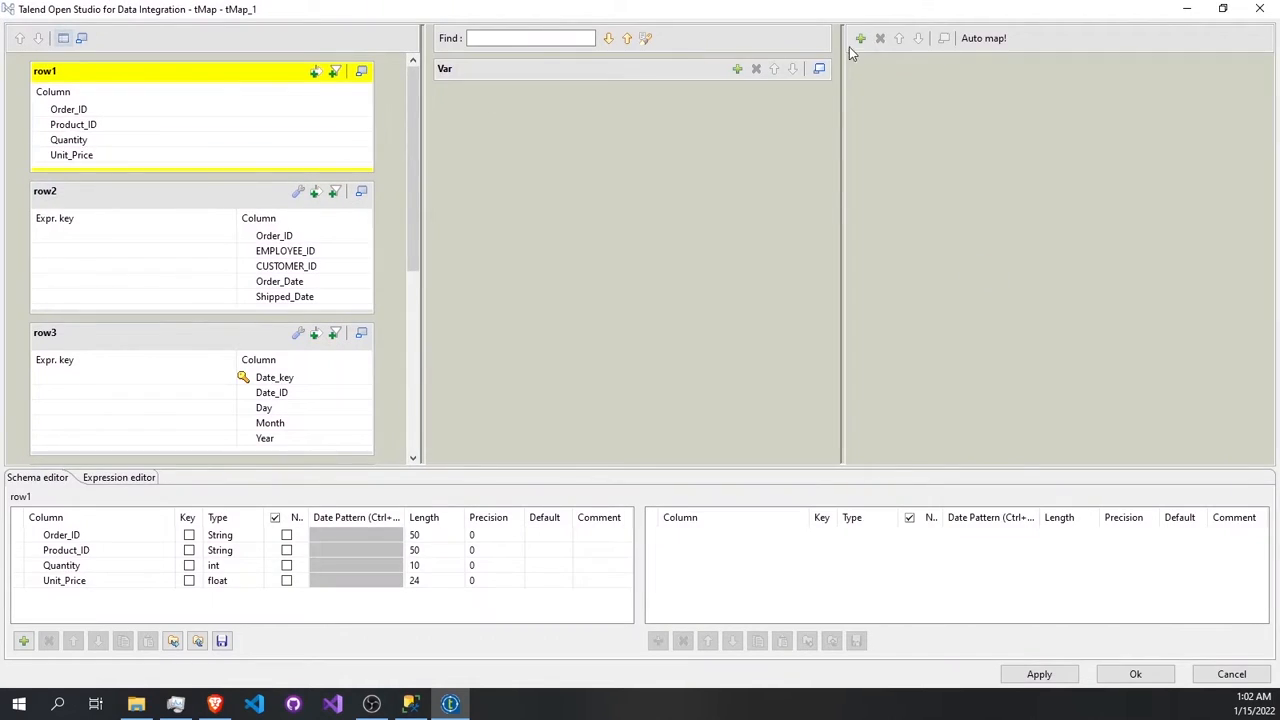
{"action": "left_click", "coordinate": [864, 40]}
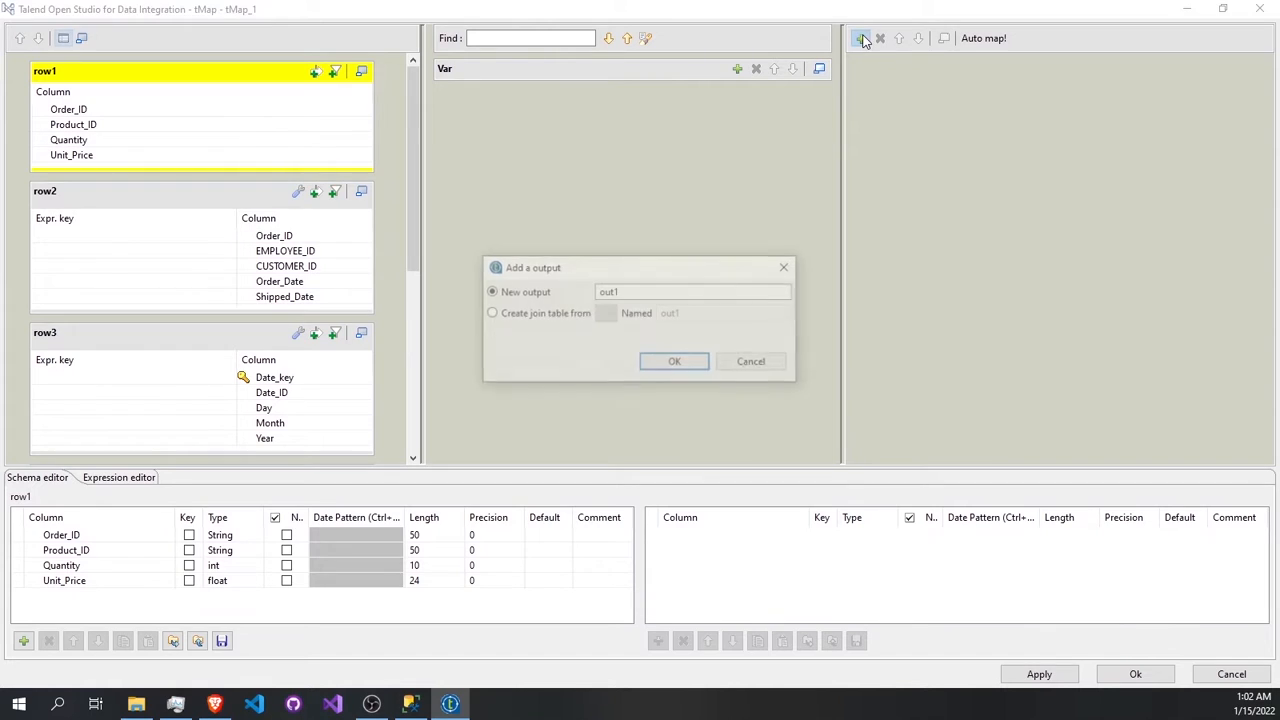
{"action": "left_click", "coordinate": [673, 371]}
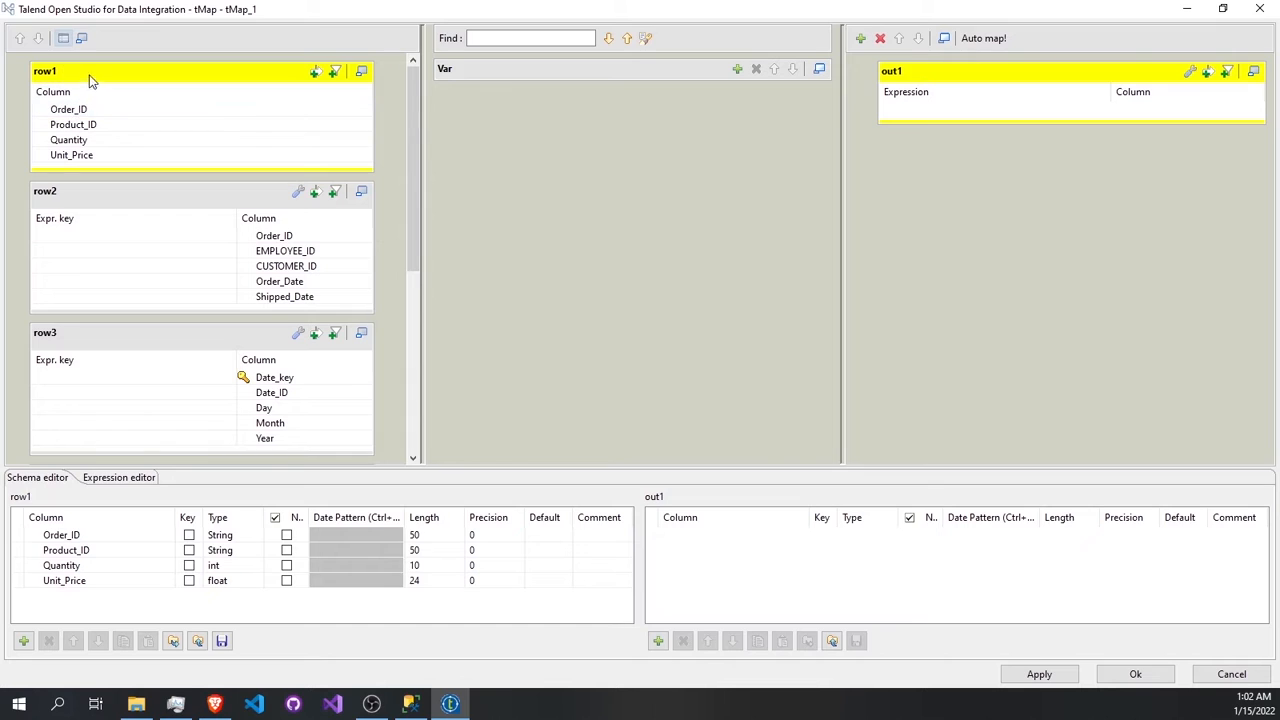
Set the key expressions row1.Order_ID for Order_ID in row2 and row2.Order_Date for Date_ID in row3.
{"action": "left_click", "coordinate": [160, 240]}
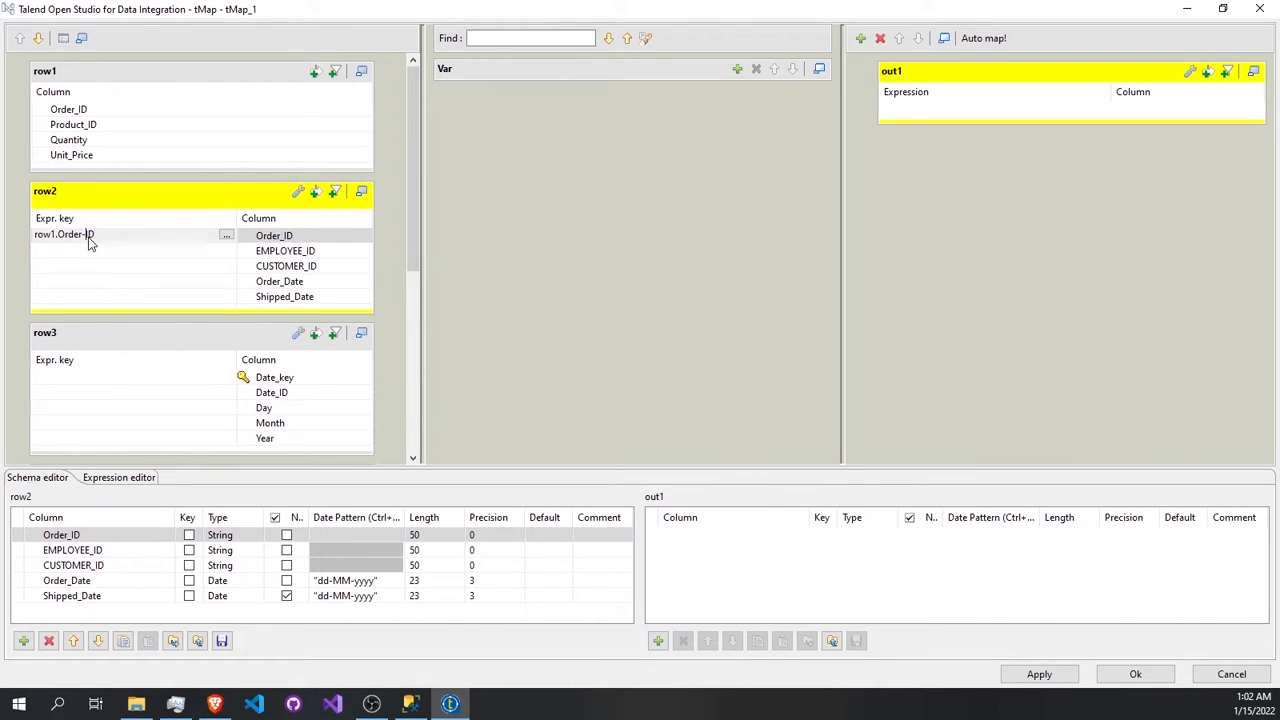
{"action": "type", "text": "_"}
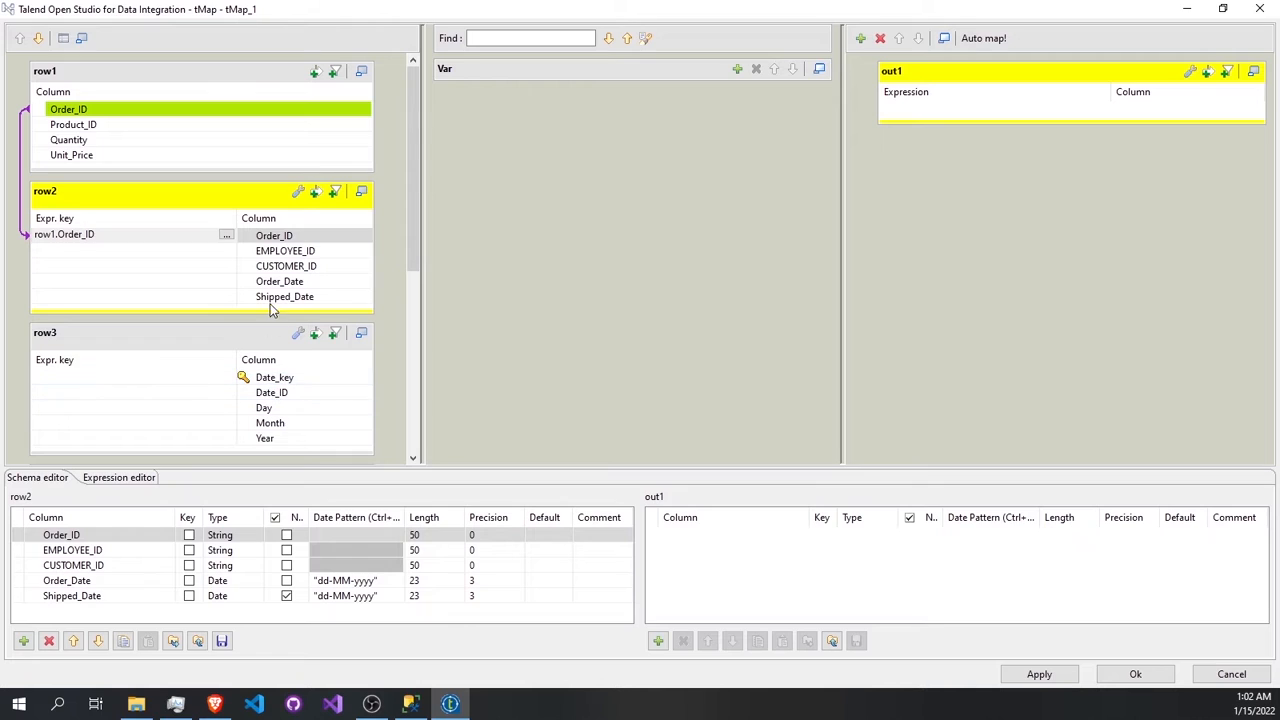
{"action": "left_click", "coordinate": [222, 393]}
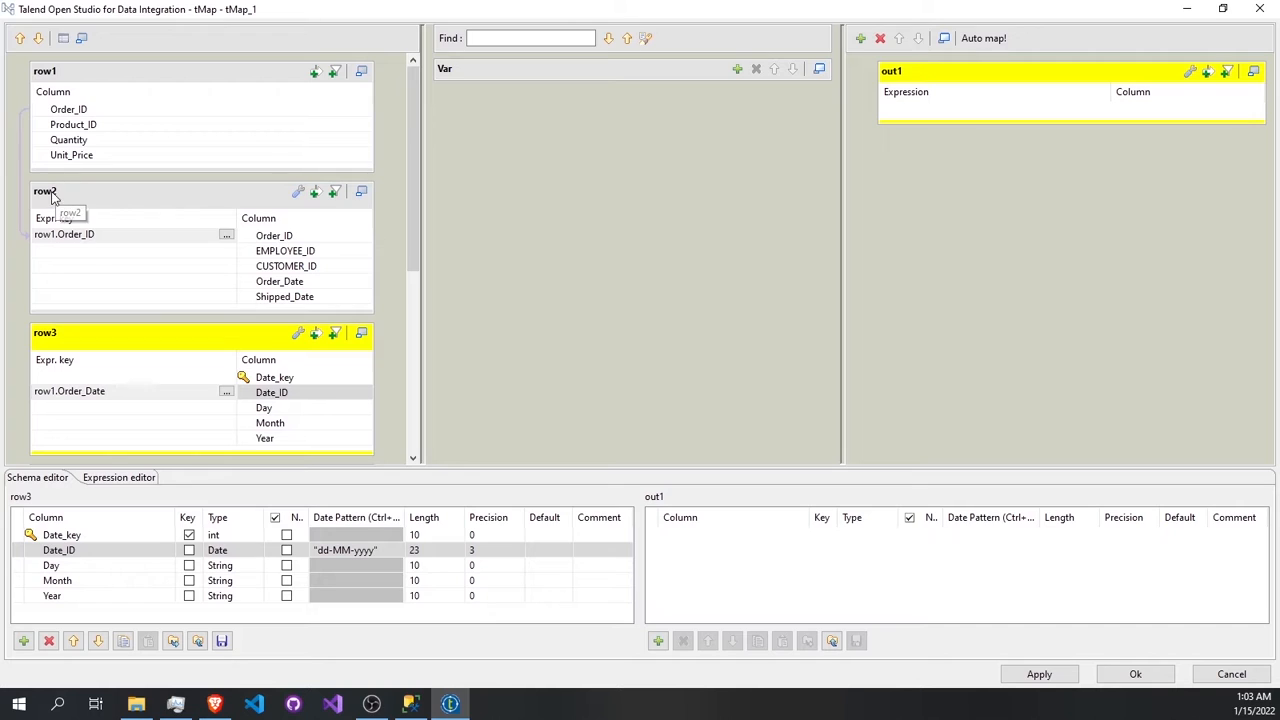
{"action": "left_click", "coordinate": [58, 393]}
{"action": "key", "text": "BackSpace"}
{"action": "type", "text": "2"}
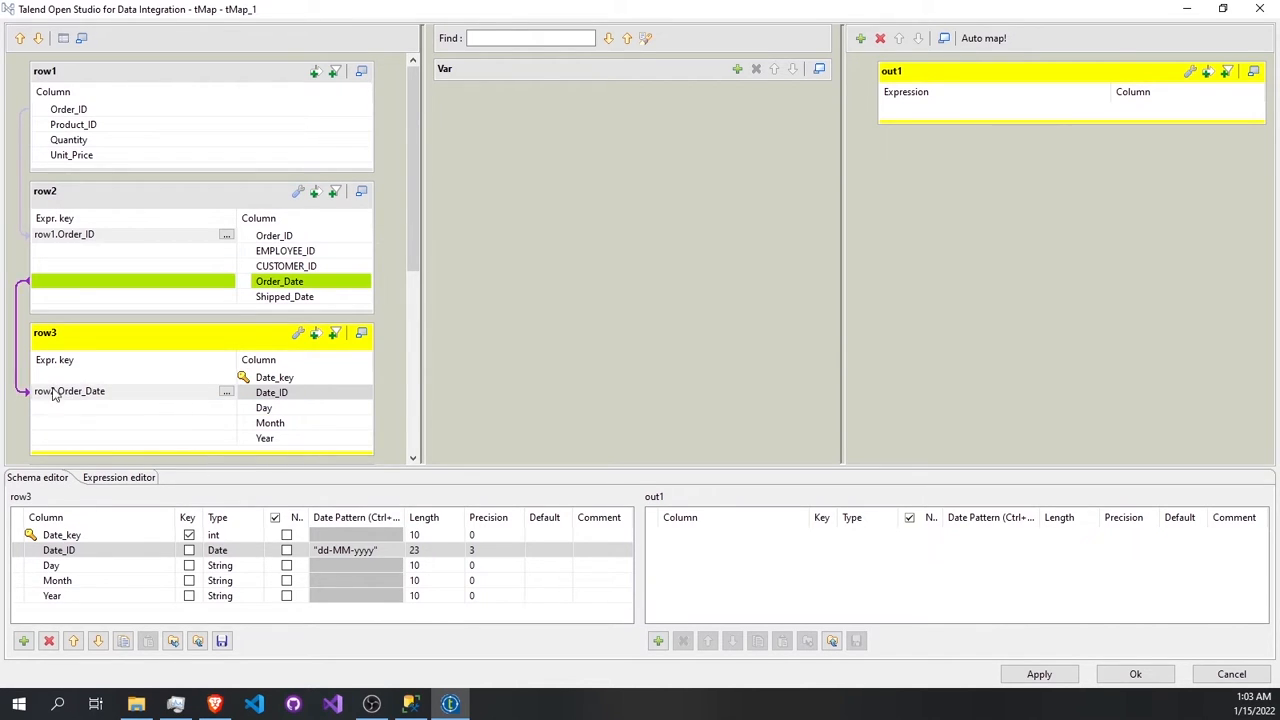
Set the key expressions row2.EMPLOYEE_ID for Employee_ID in row4 and row2.CUSTOMER_ID for Customer_ID in row5.
{"action": "scroll", "coordinate": [100, 390], "scroll_direction": "down", "scroll_amount": 3}
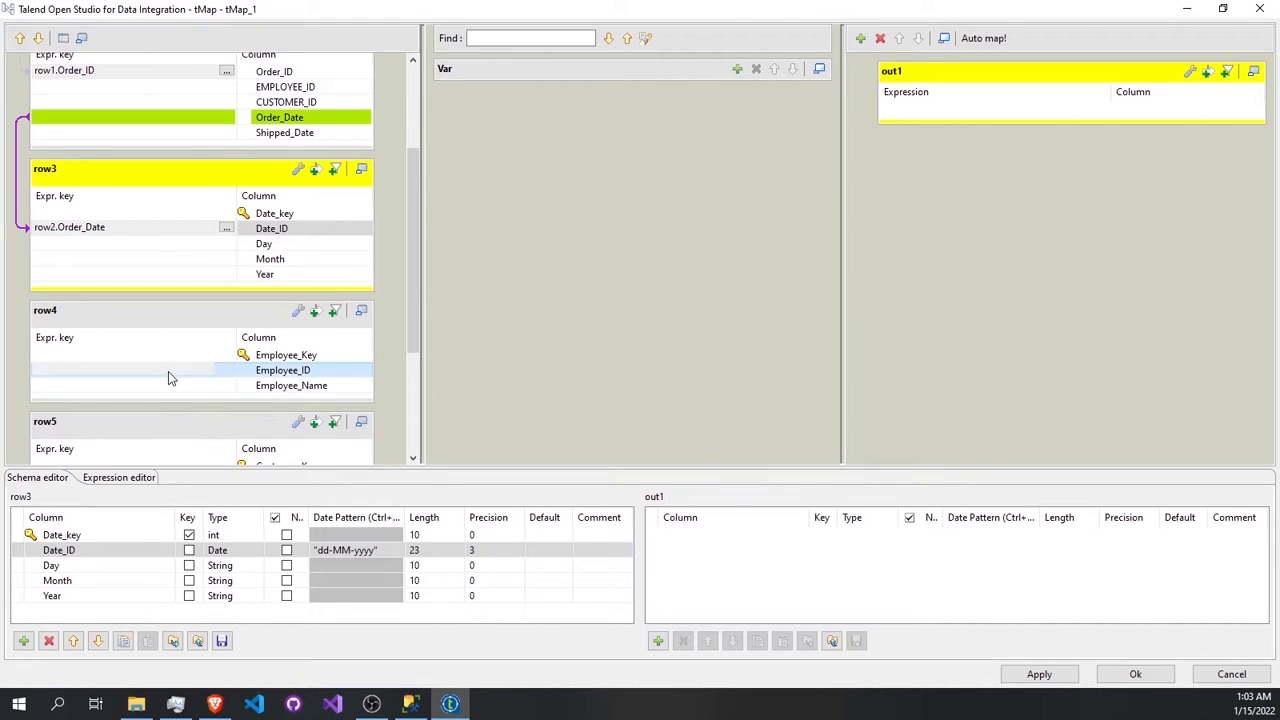
{"action": "left_click", "coordinate": [169, 371]}
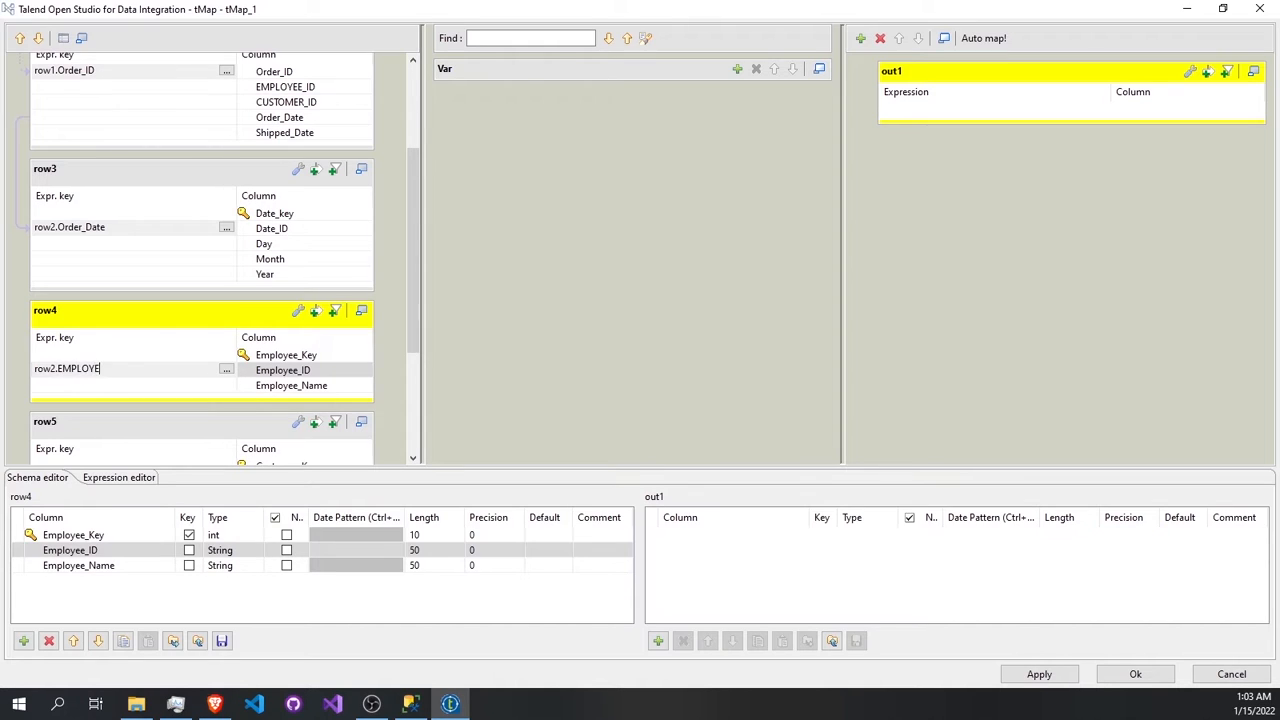
{"action": "type", "text": "ID"}
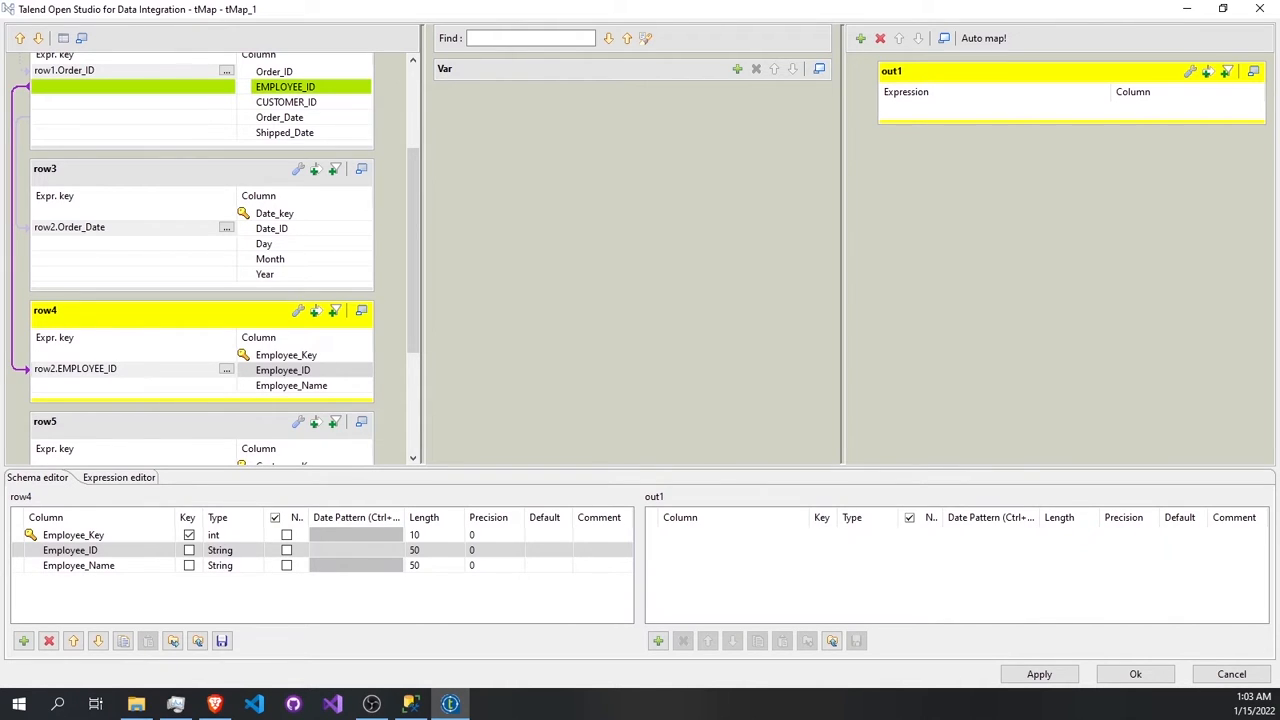
{"action": "scroll", "coordinate": [205, 404], "scroll_direction": "down", "scroll_amount": 3}
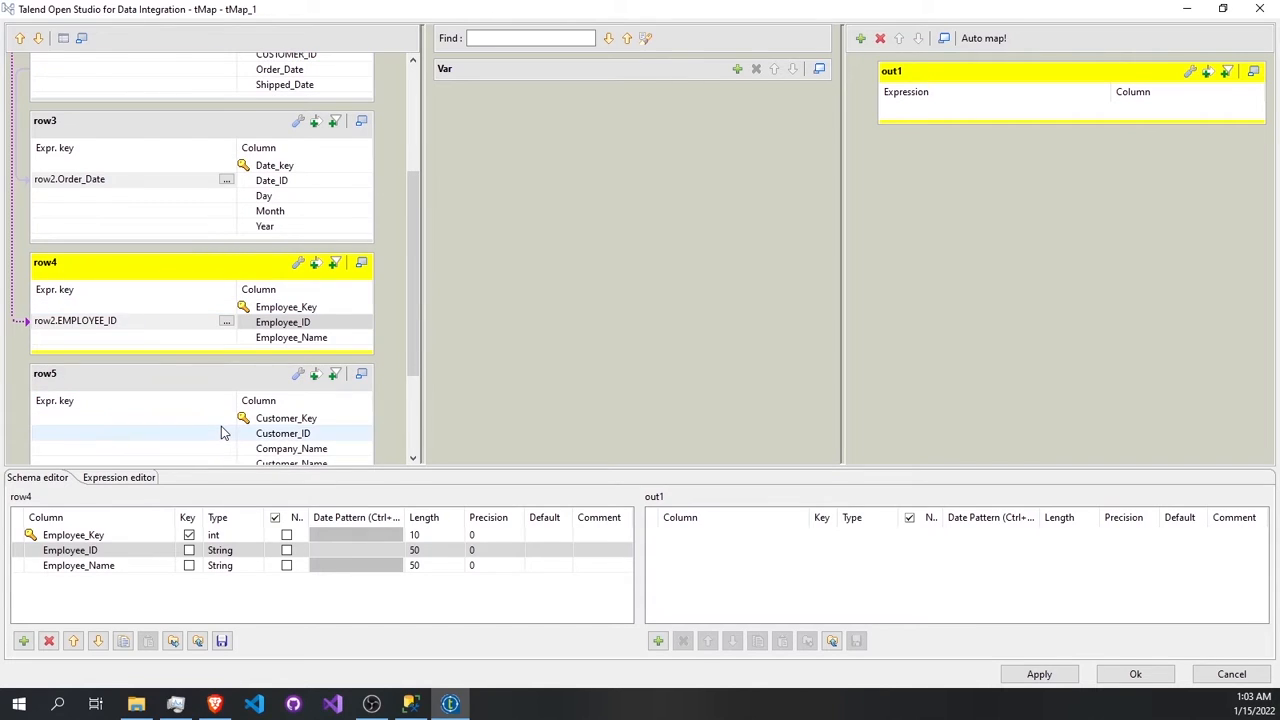
{"action": "left_click", "coordinate": [214, 437]}
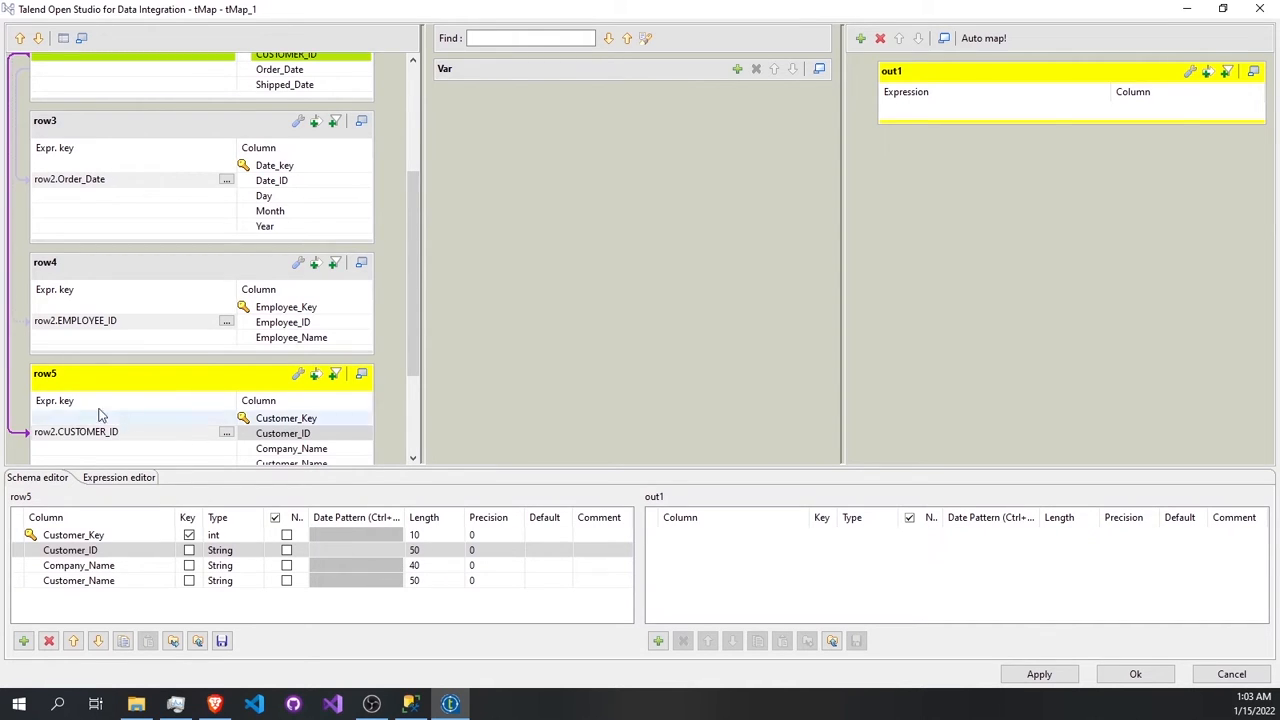
Set the key expression row1.Product_ID for Product_ID in row6.
{"action": "scroll", "coordinate": [58, 432], "scroll_direction": "down", "scroll_amount": 4}
{"action": "scroll", "coordinate": [58, 432], "scroll_direction": "down", "scroll_amount": 2}
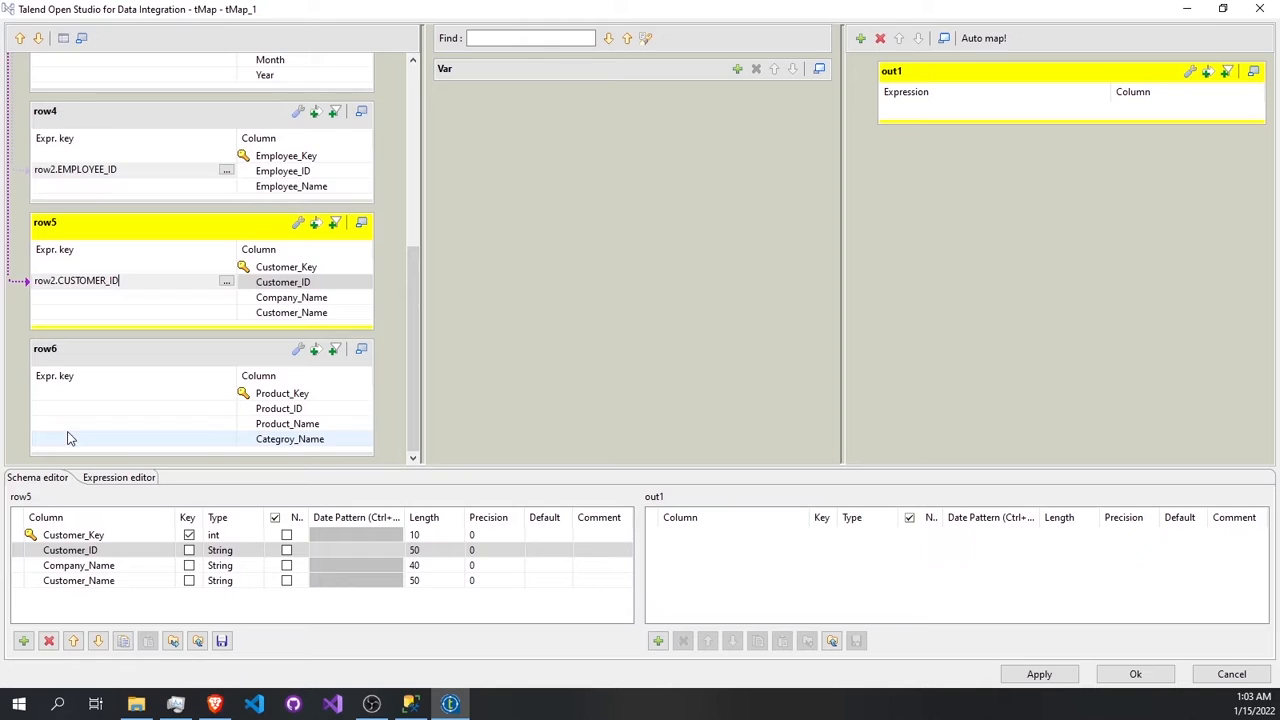
{"action": "left_click", "coordinate": [157, 406]}
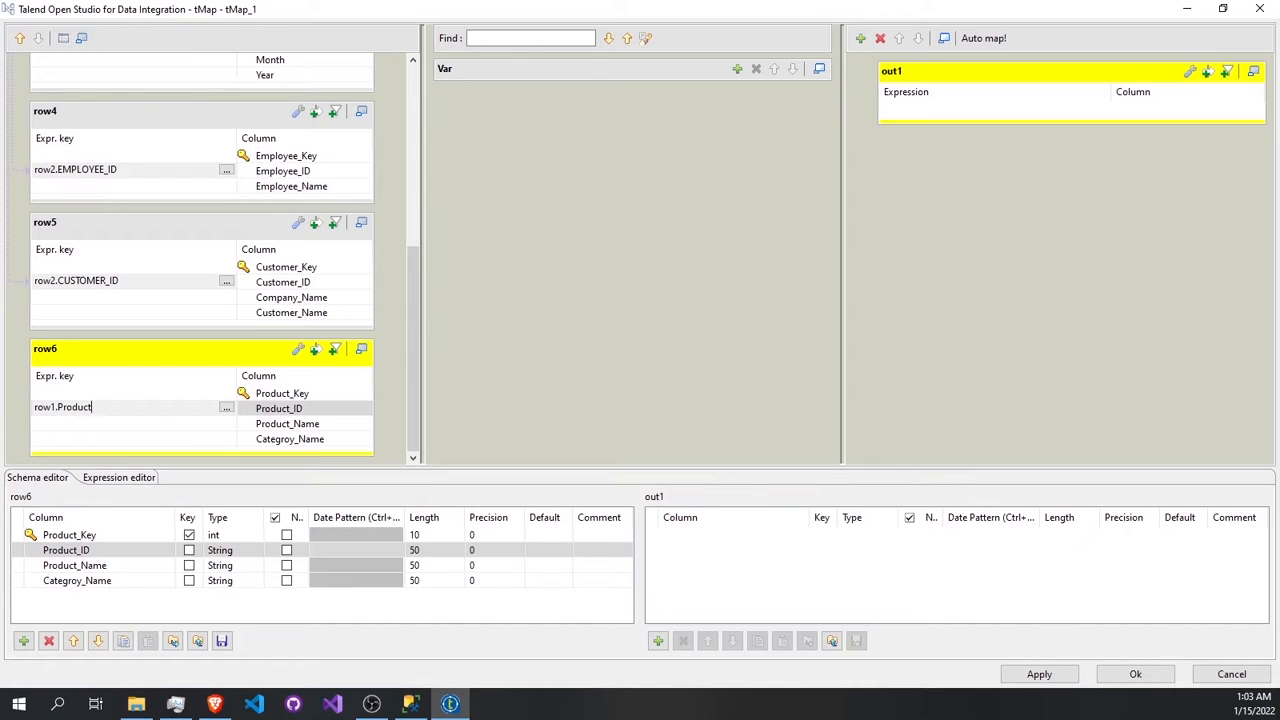
{"action": "type", "text": "ID"}
{"action": "key", "text": "Return"}
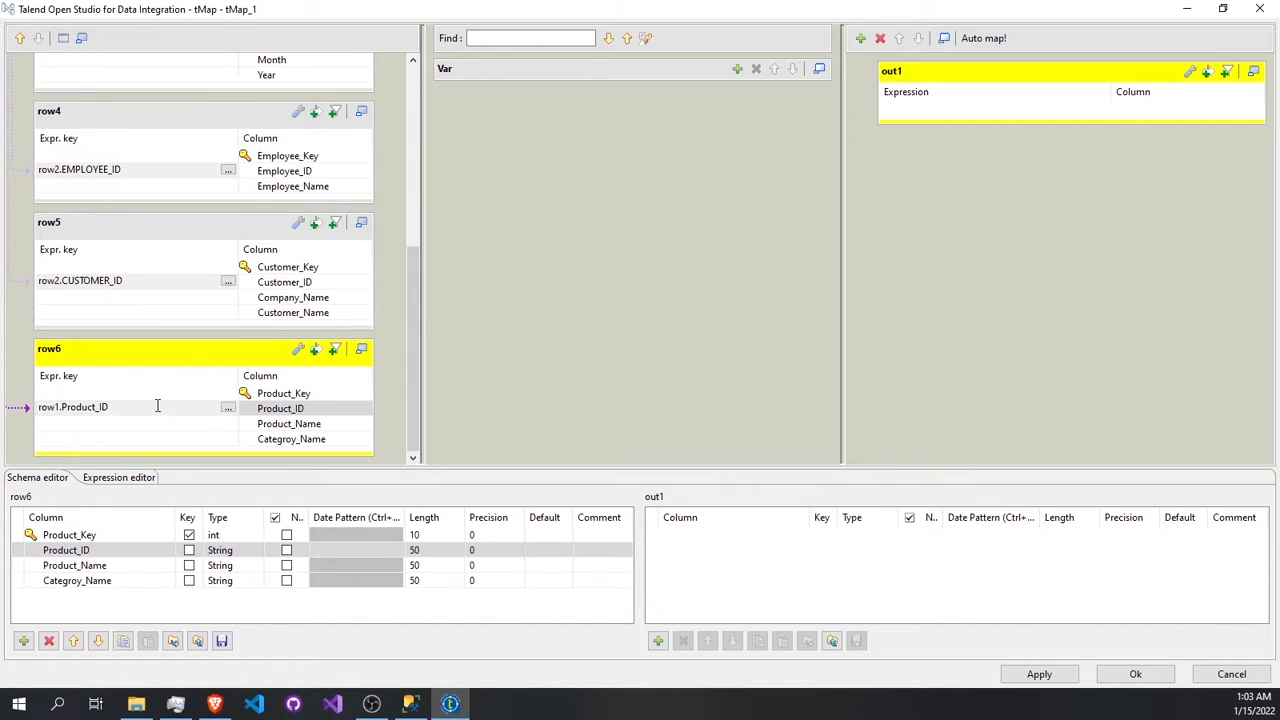
Show row2's lookup settings, hide its expression filter, and set its join model to Inner Join.
{"action": "scroll", "coordinate": [24, 428], "scroll_direction": "up", "scroll_amount": 8}
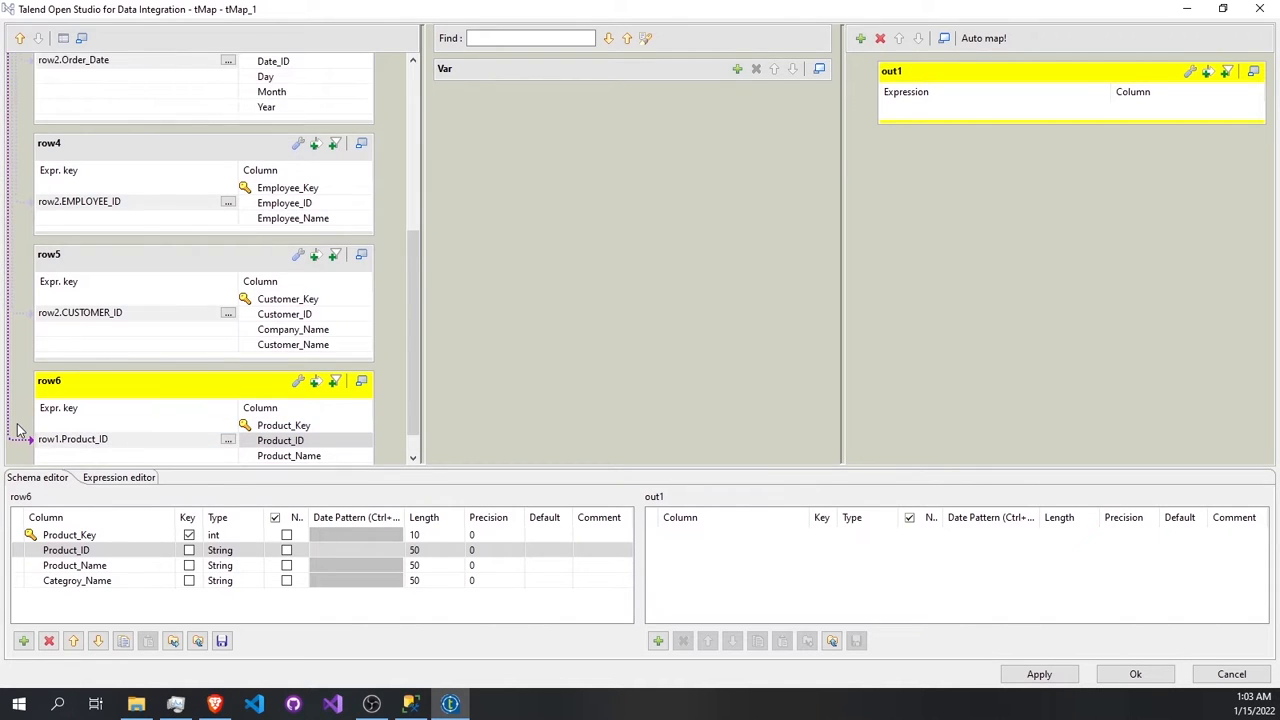
{"action": "scroll", "coordinate": [308, 415], "scroll_direction": "down", "scroll_amount": 5}
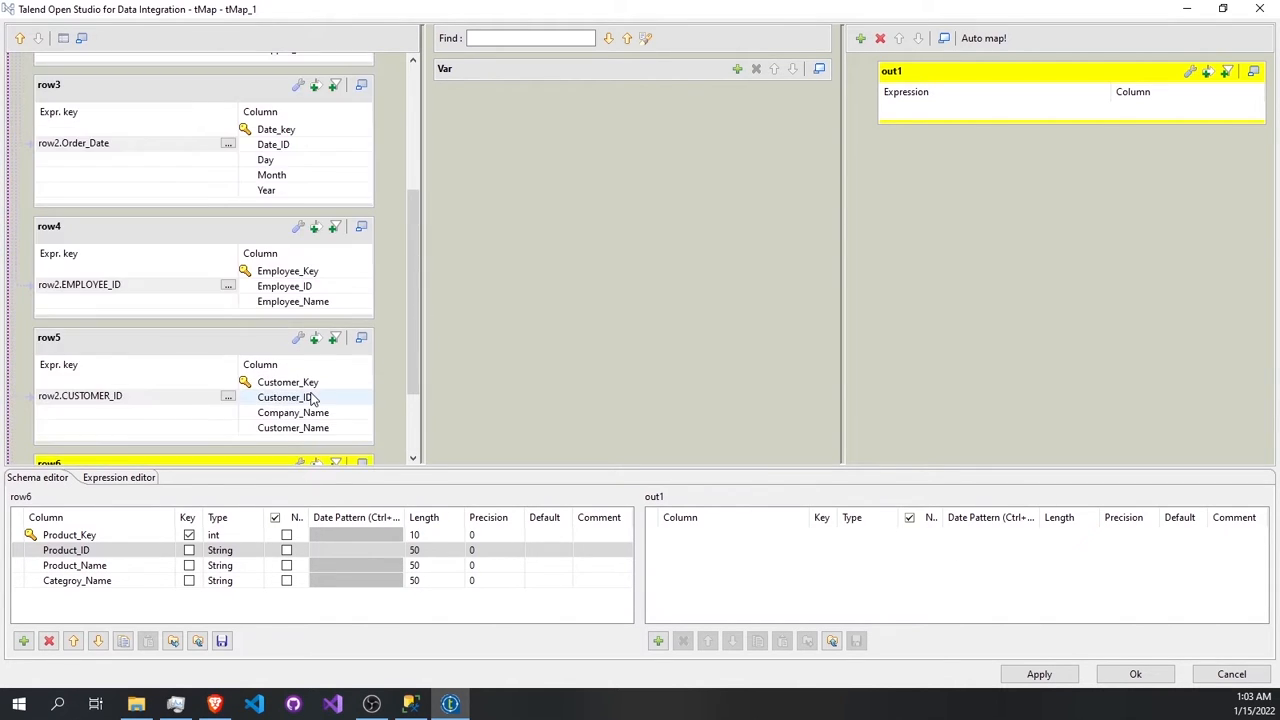
{"action": "scroll", "coordinate": [310, 398], "scroll_direction": "up", "scroll_amount": 5}
{"action": "scroll", "coordinate": [320, 190], "scroll_direction": "down", "scroll_amount": 2}
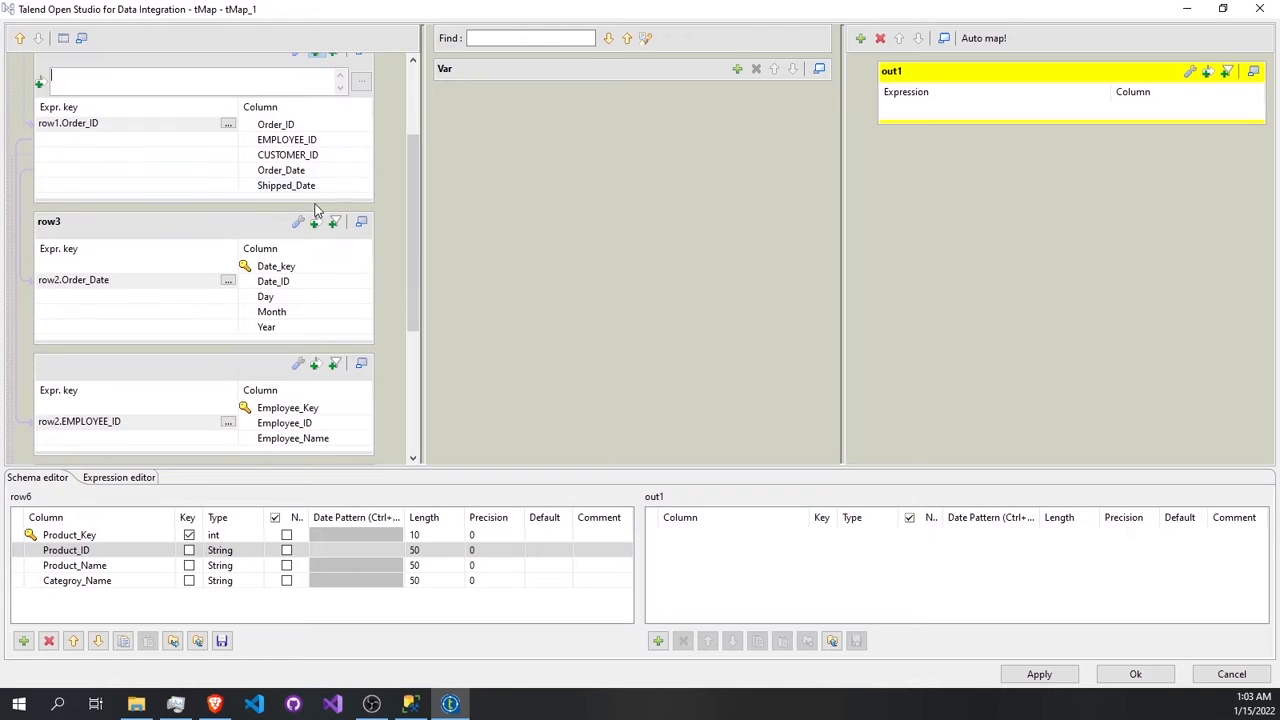
{"action": "scroll", "coordinate": [287, 260], "scroll_direction": "up", "scroll_amount": 2}
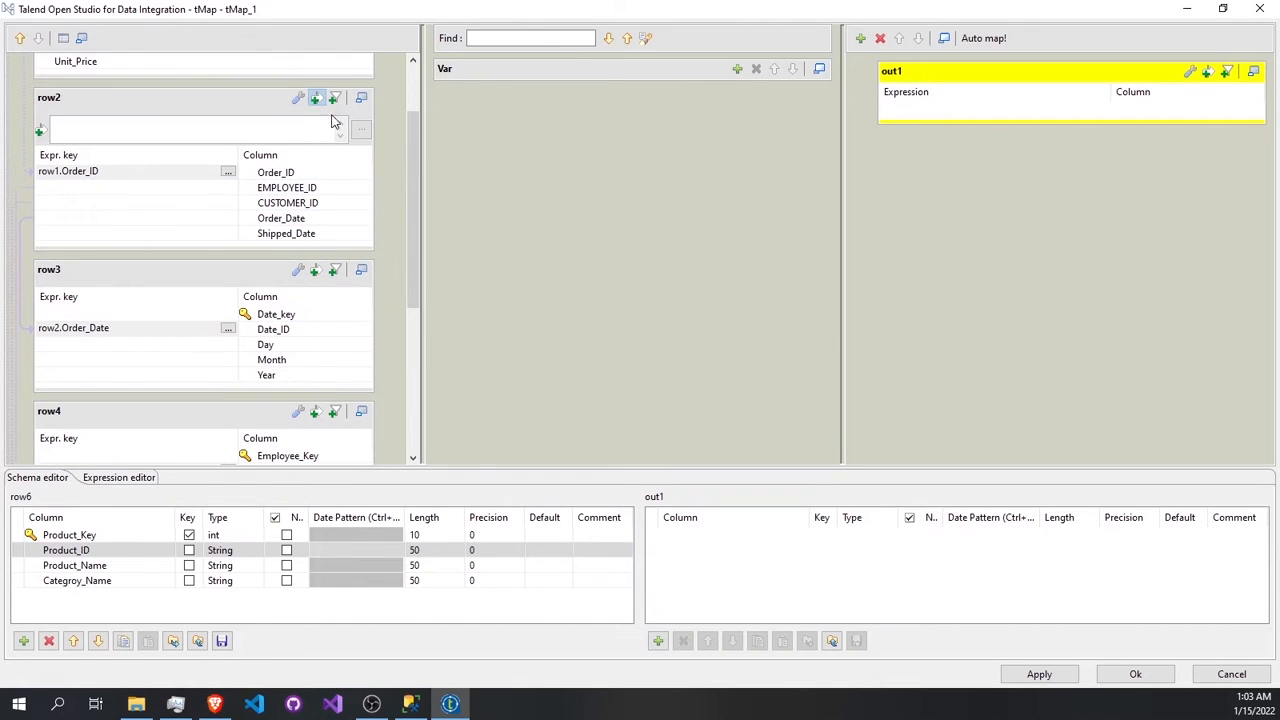
{"action": "left_click", "coordinate": [280, 172]}
{"action": "scroll", "coordinate": [340, 186], "scroll_direction": "up", "scroll_amount": 2}
{"action": "left_click", "coordinate": [300, 191]}
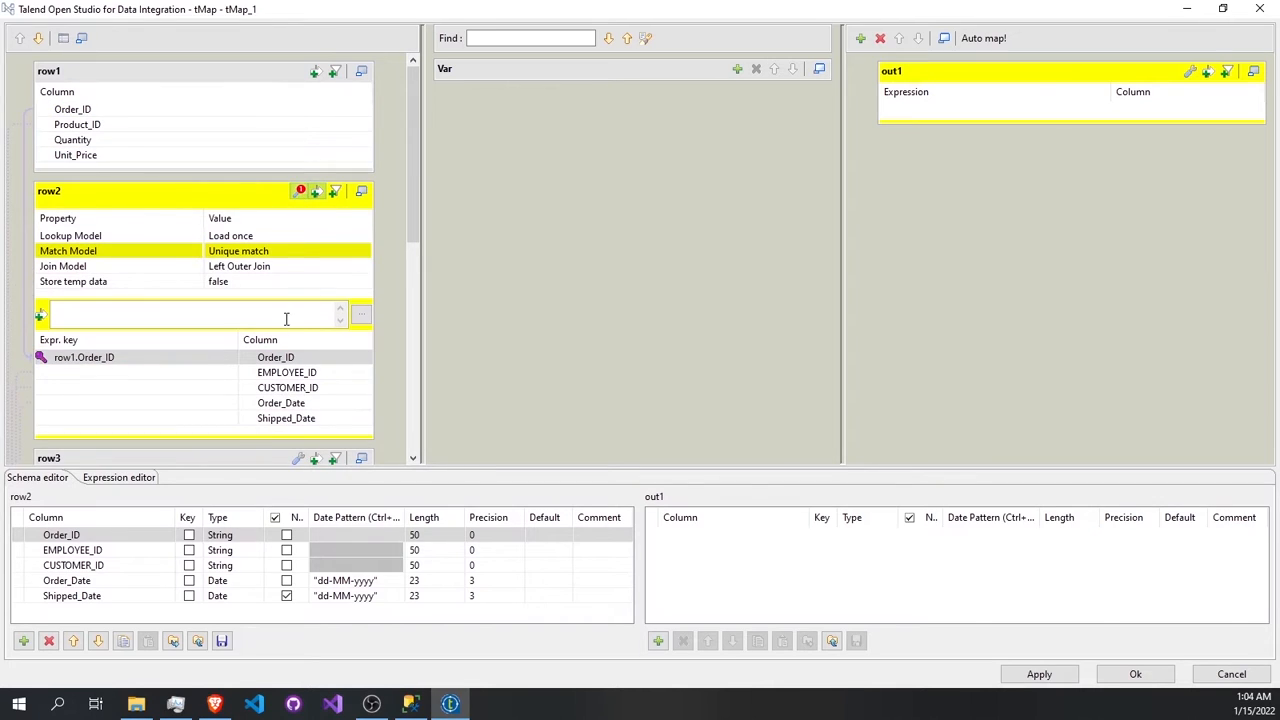
{"action": "left_click", "coordinate": [315, 191]}
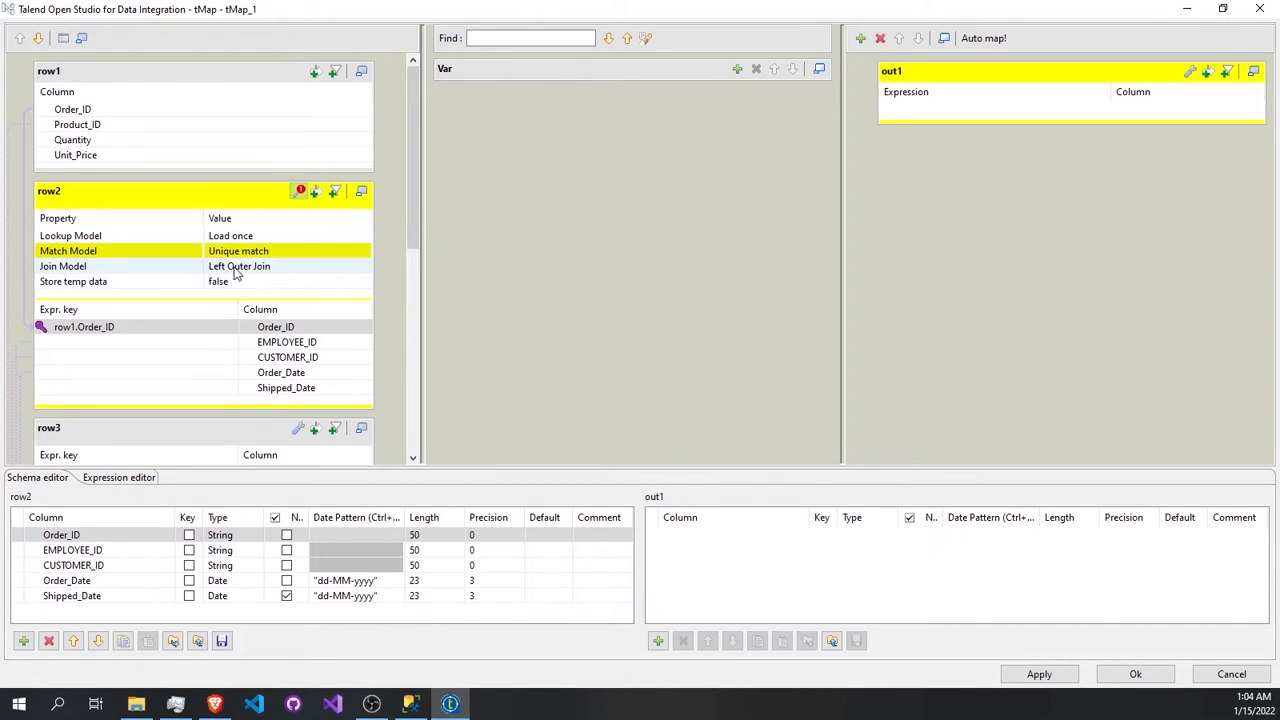
{"action": "left_click", "coordinate": [295, 268]}
{"action": "left_click", "coordinate": [364, 266]}
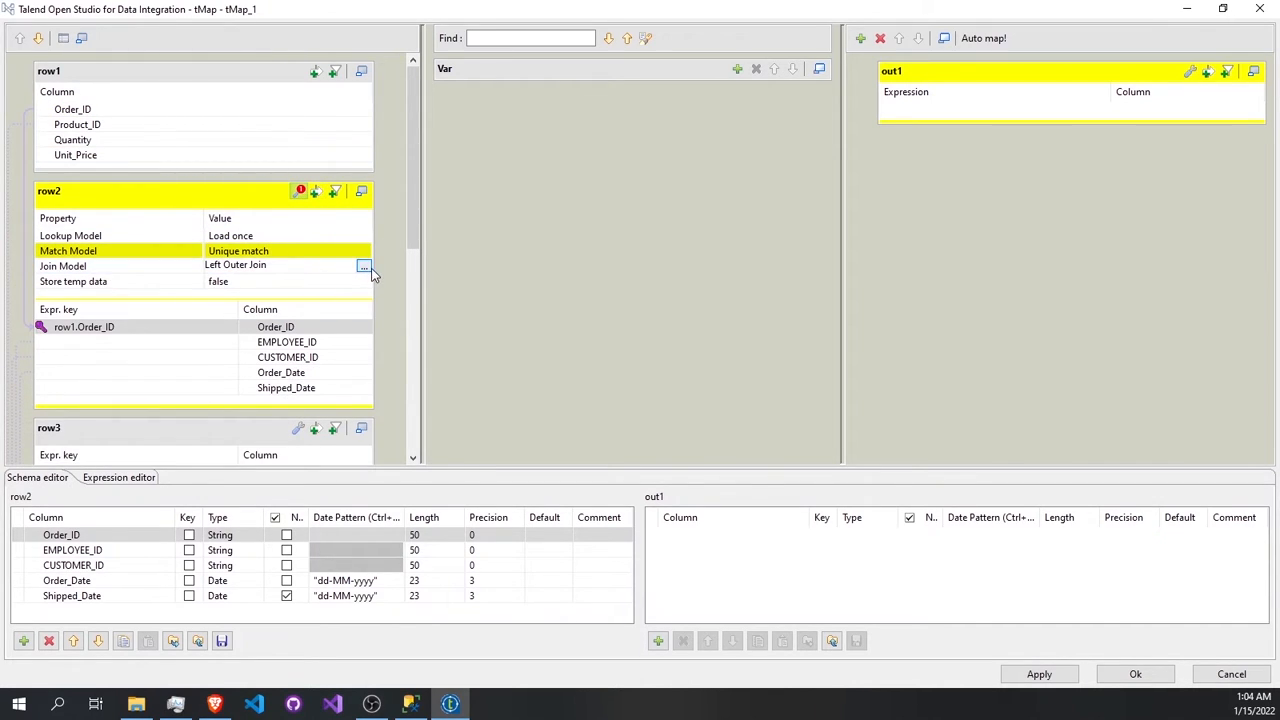
{"action": "left_click", "coordinate": [593, 299]}
{"action": "left_click", "coordinate": [600, 364]}
Show row3's lookup settings and set its join model to Inner Join.
{"action": "scroll", "coordinate": [280, 318], "scroll_direction": "down", "scroll_amount": 2}
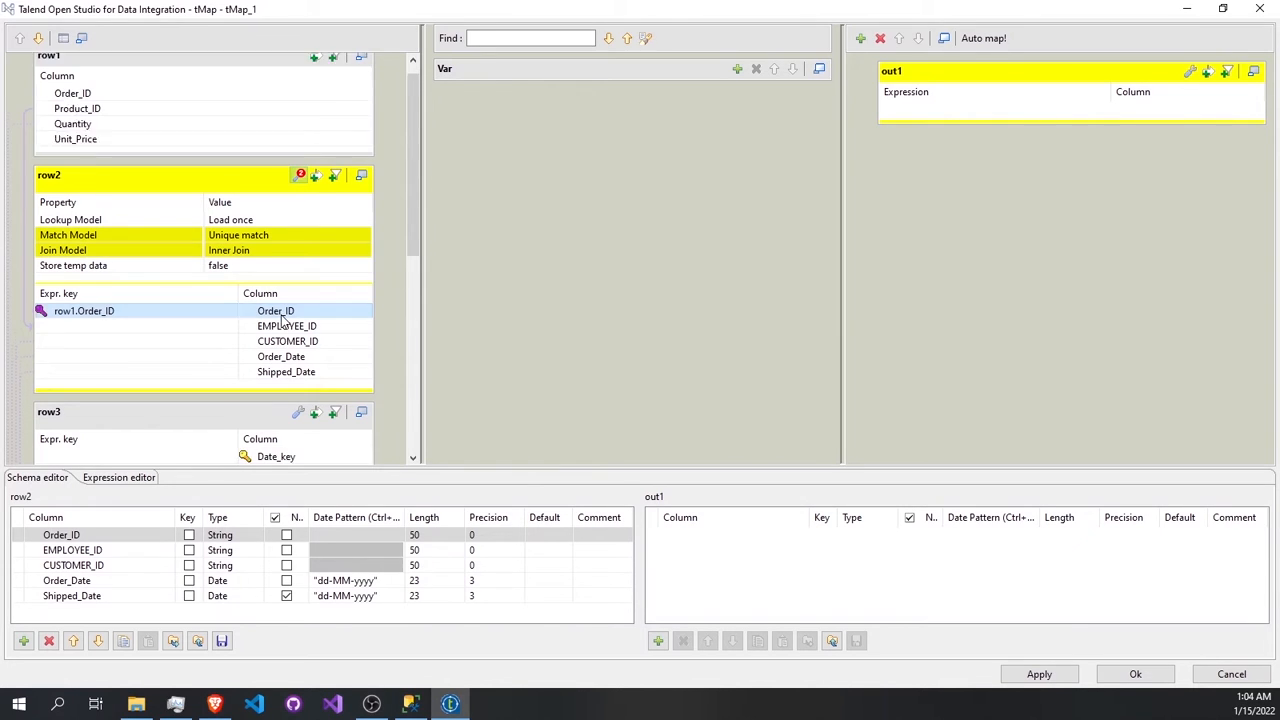
{"action": "left_click", "coordinate": [298, 398]}
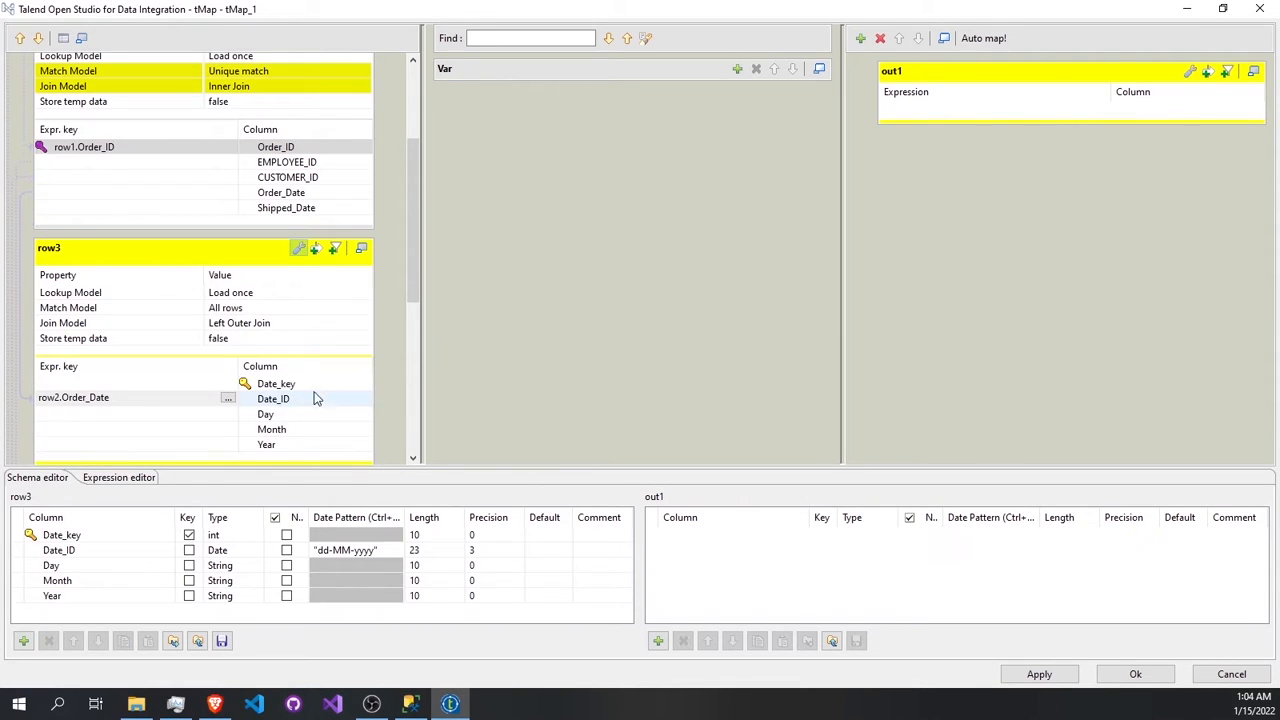
{"action": "left_click", "coordinate": [341, 324]}
{"action": "left_click", "coordinate": [364, 326]}
{"action": "left_click", "coordinate": [580, 293]}
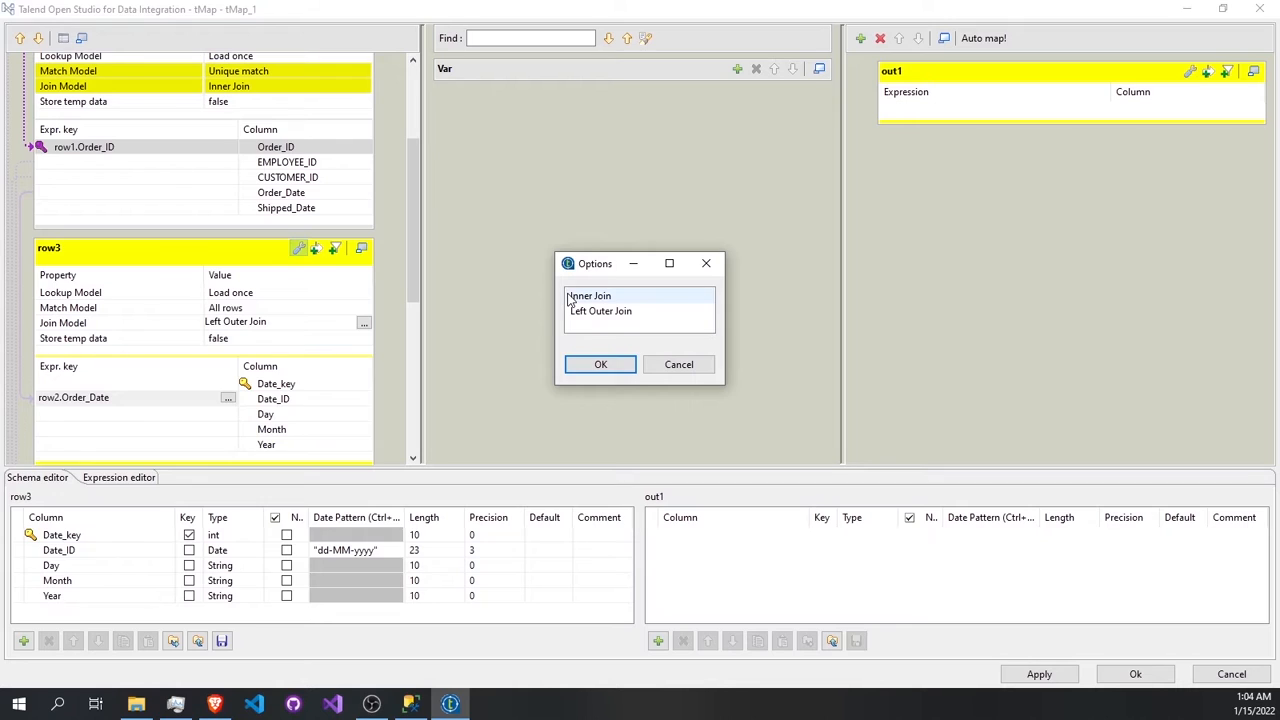
{"action": "left_click", "coordinate": [600, 363]}
Show row4's lookup settings and set its join model to Inner Join.
{"action": "scroll", "coordinate": [141, 368], "scroll_direction": "down", "scroll_amount": 1}
{"action": "scroll", "coordinate": [141, 368], "scroll_direction": "down", "scroll_amount": 2}
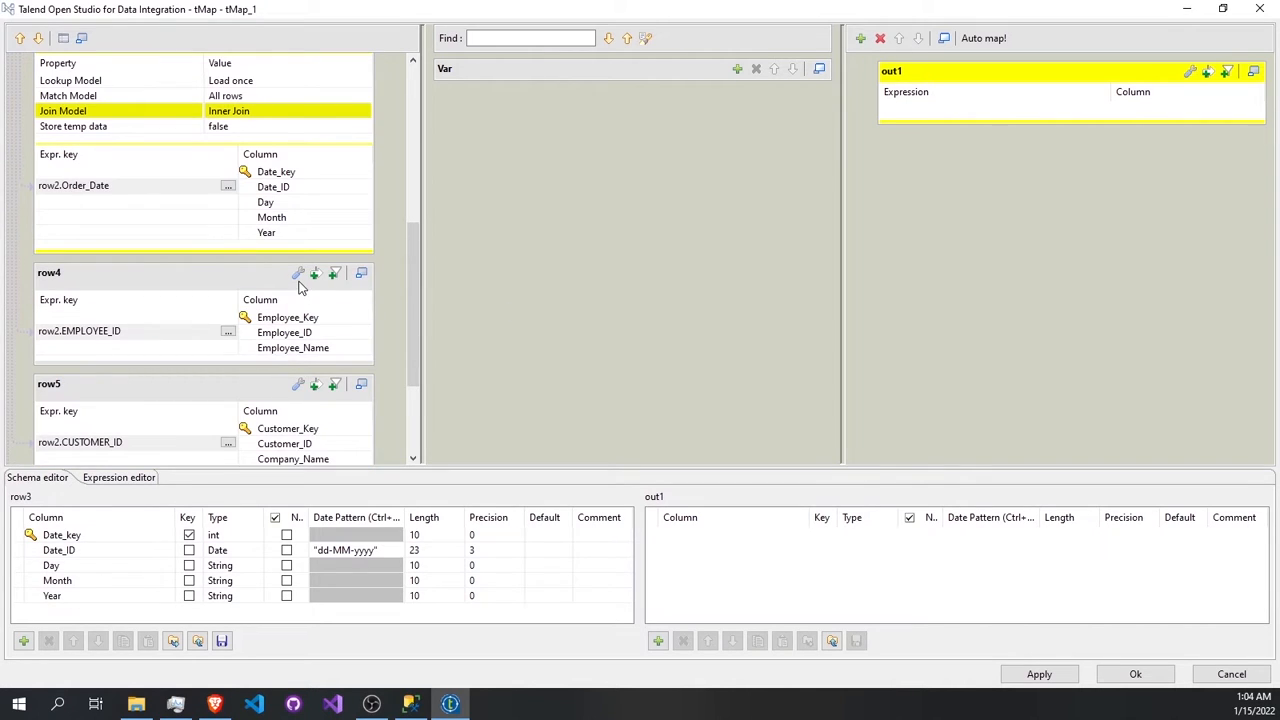
{"action": "left_click", "coordinate": [298, 273]}
{"action": "left_click", "coordinate": [297, 348]}
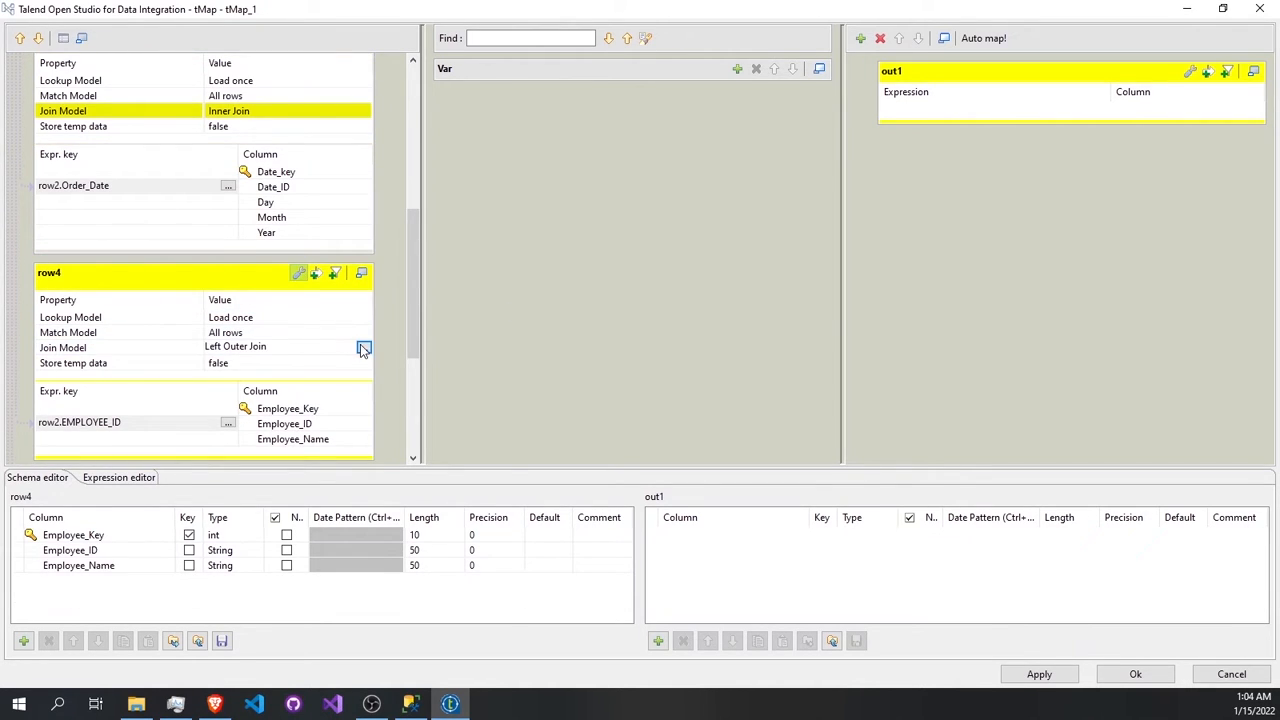
{"action": "left_click", "coordinate": [364, 346]}
{"action": "double_click", "coordinate": [573, 297]}
Show row6's lookup settings and set its join model to Inner Join.
{"action": "scroll", "coordinate": [250, 380], "scroll_direction": "down", "scroll_amount": 3}
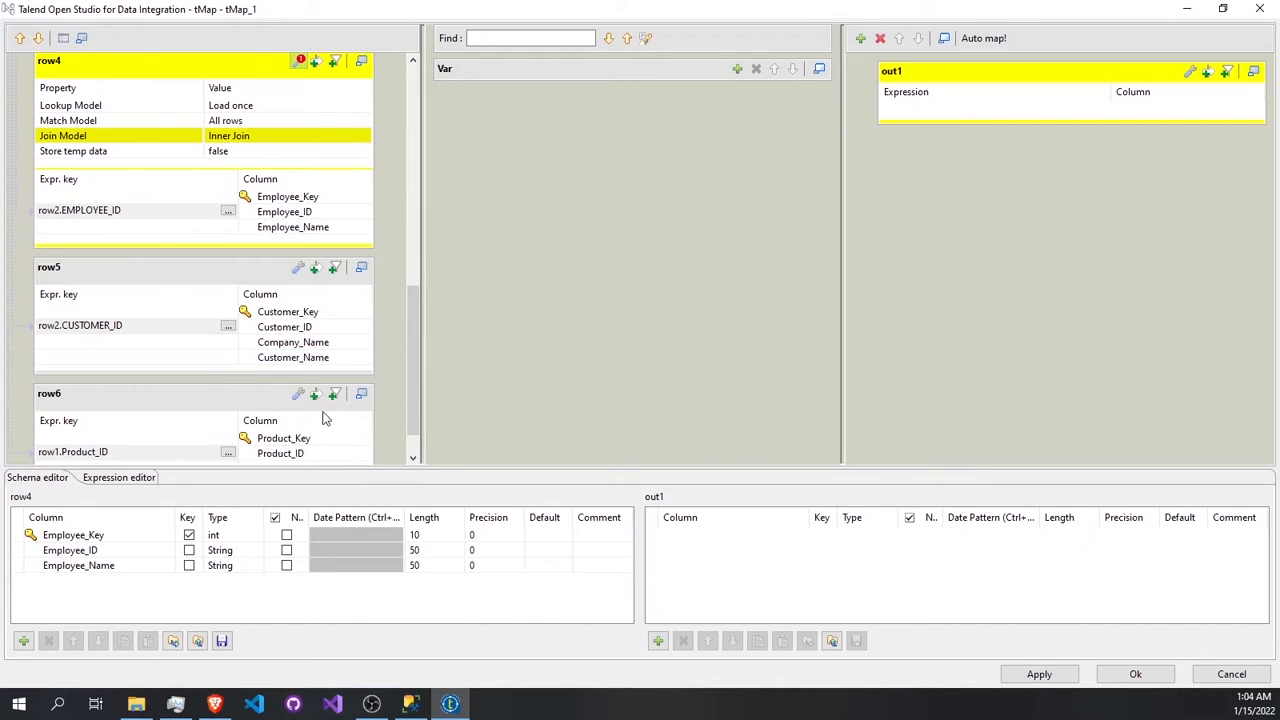
{"action": "left_click", "coordinate": [298, 396]}
{"action": "scroll", "coordinate": [310, 400], "scroll_direction": "down", "scroll_amount": 2}
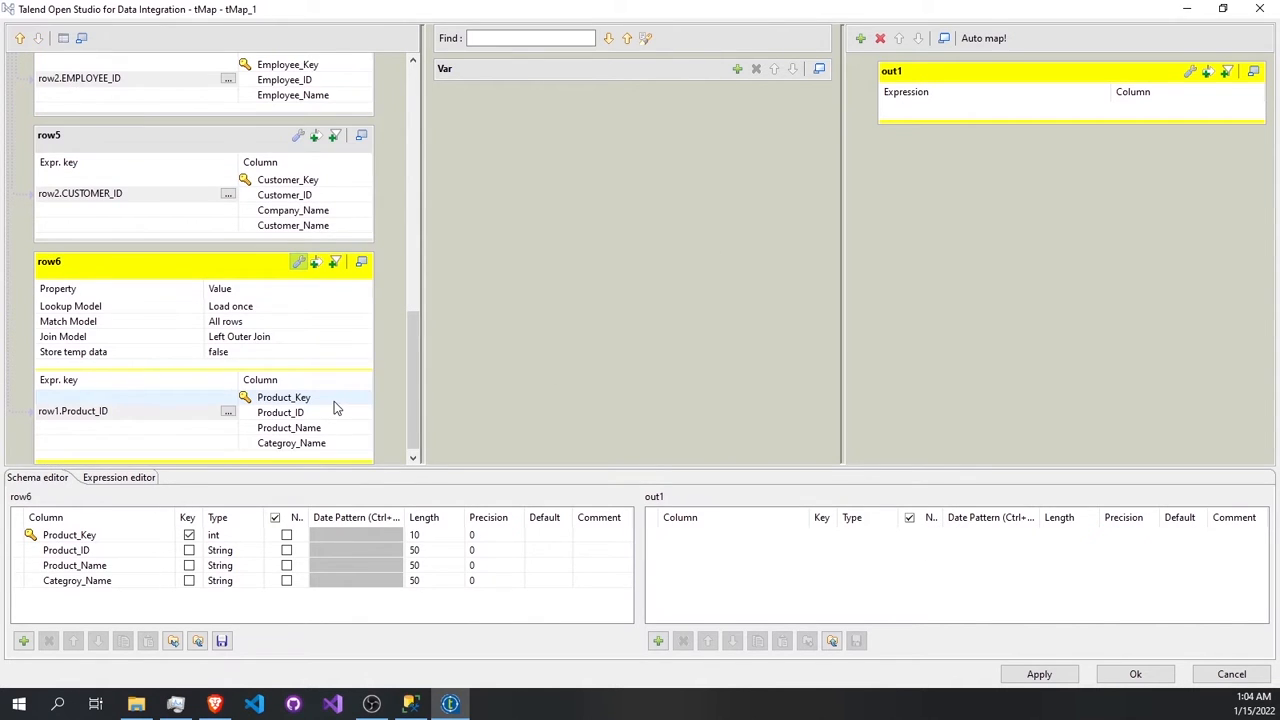
{"action": "left_click", "coordinate": [300, 334]}
{"action": "left_click", "coordinate": [291, 334]}
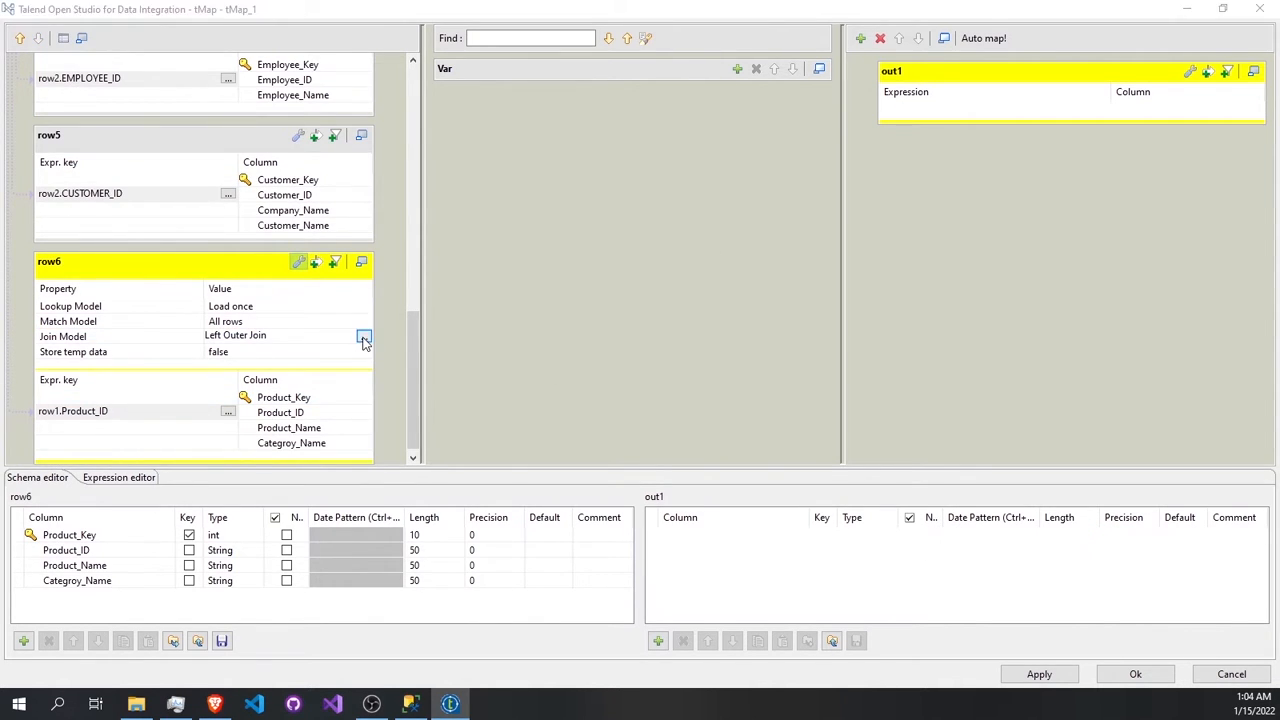
{"action": "left_click", "coordinate": [364, 339]}
{"action": "double_click", "coordinate": [580, 296]}
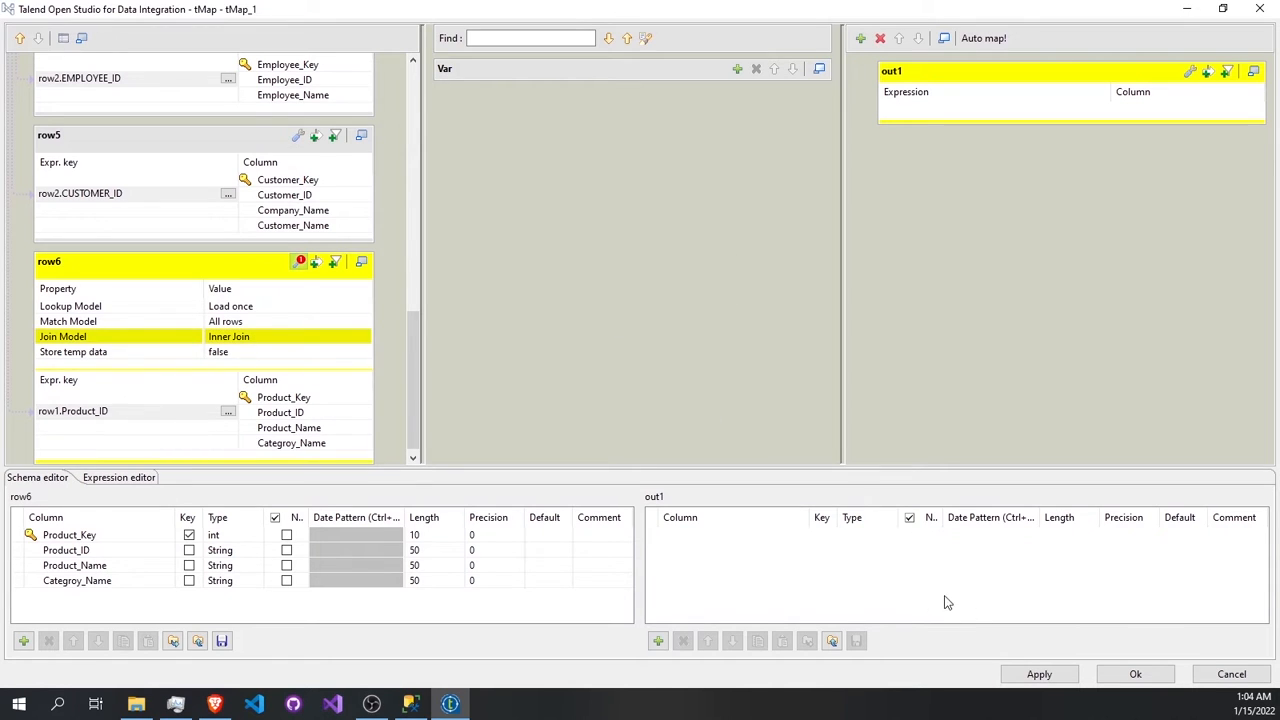
Enlarge the out1 table and map Date_key from row3 and Employee_Key from row4 into it.
{"action": "left_click_drag", "start_coordinate": [966, 121], "coordinate": [966, 250]}
{"action": "scroll", "coordinate": [257, 256], "scroll_direction": "up", "scroll_amount": 8}
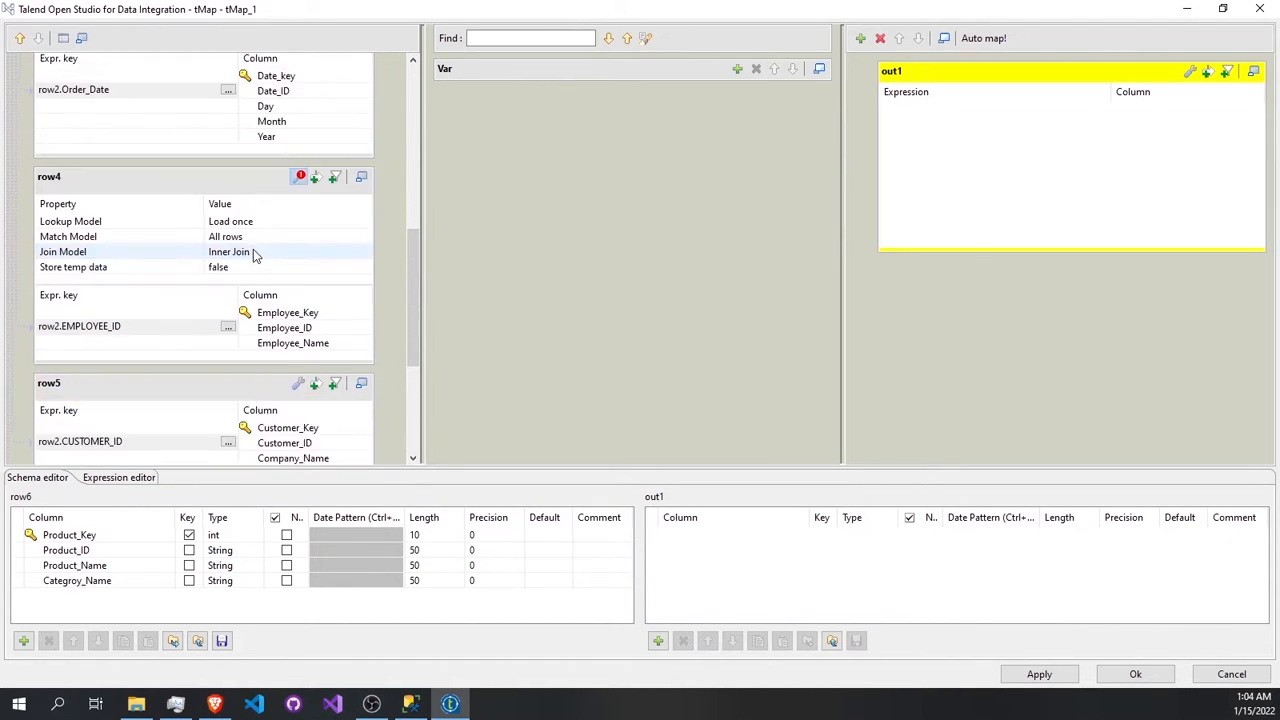
{"action": "left_click_drag", "start_coordinate": [311, 322], "coordinate": [1120, 140]}
{"action": "scroll", "coordinate": [305, 365], "scroll_direction": "down", "scroll_amount": 1}
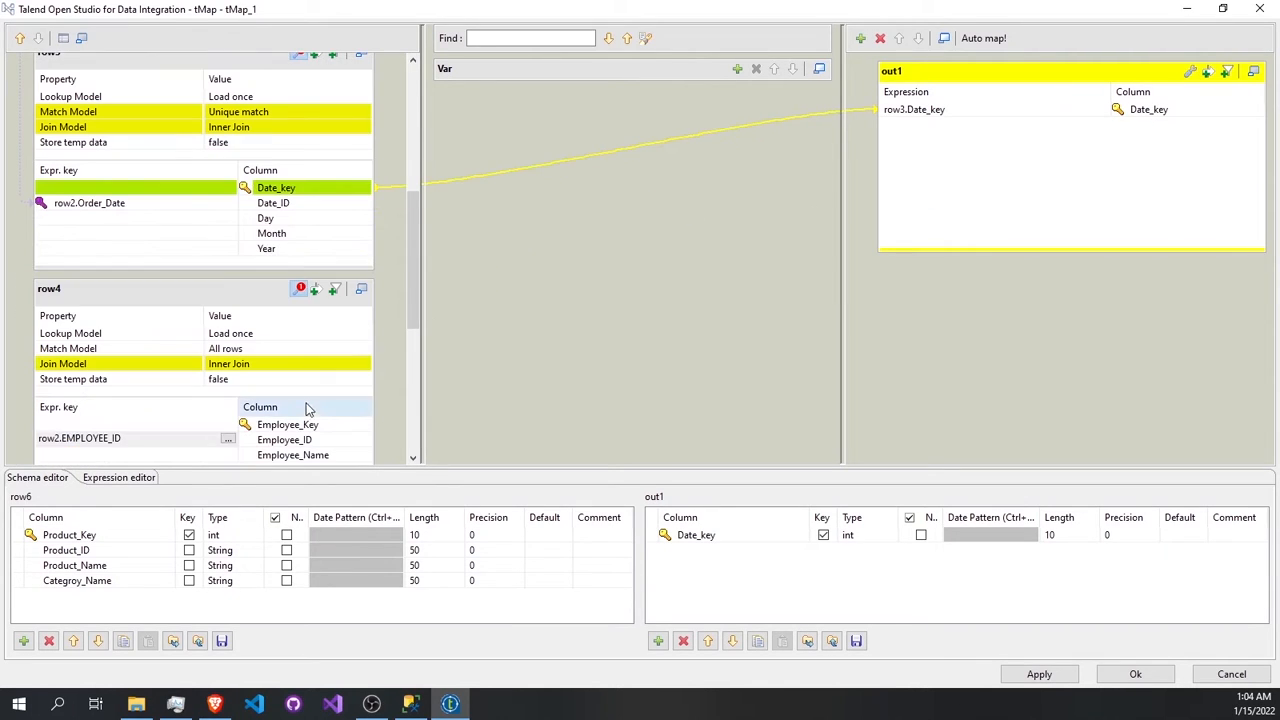
{"action": "left_click_drag", "start_coordinate": [320, 434], "coordinate": [954, 190]}
Map Customer_Key from row5 and Product_Key from row6 into the out1 table.
{"action": "scroll", "coordinate": [265, 318], "scroll_direction": "down", "scroll_amount": 3}
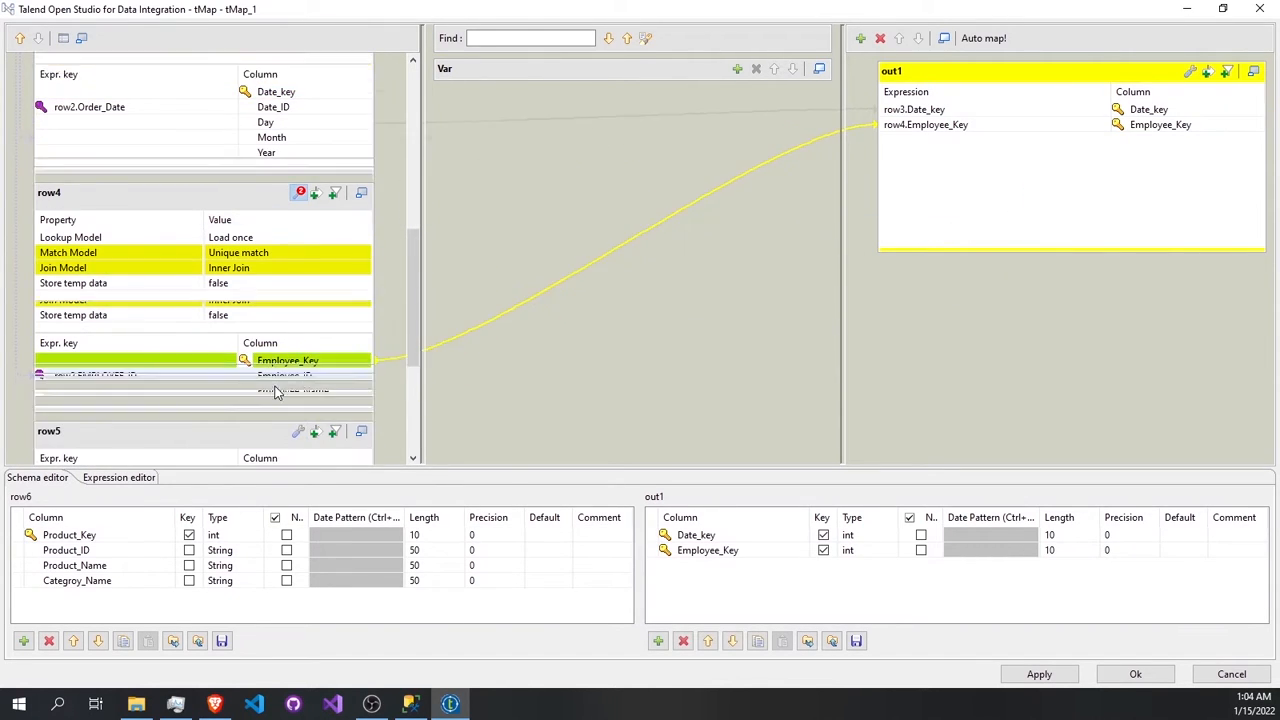
{"action": "left_click_drag", "start_coordinate": [328, 362], "coordinate": [1000, 177]}
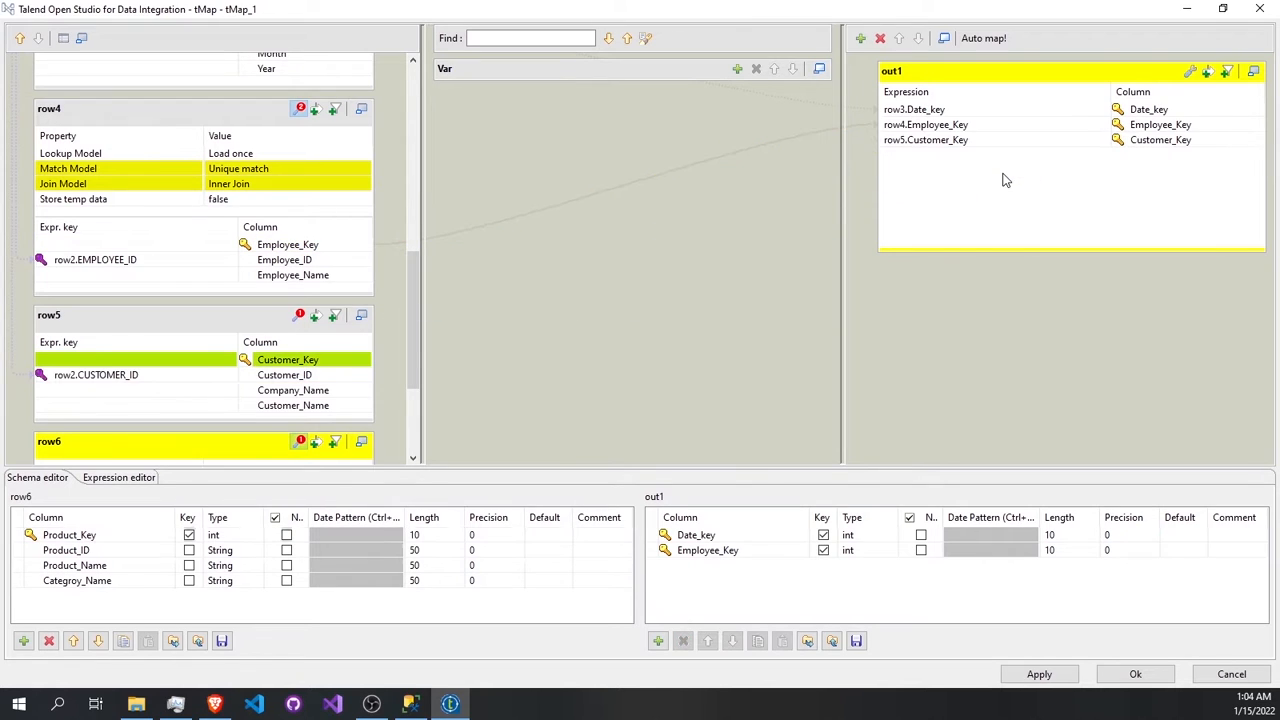
{"action": "scroll", "coordinate": [297, 398], "scroll_direction": "down", "scroll_amount": 3}
{"action": "left_click_drag", "start_coordinate": [297, 398], "coordinate": [935, 192]}
Add a new column to out1's schema and map row1's Unit_Price into its expression.
{"action": "scroll", "coordinate": [237, 279], "scroll_direction": "up", "scroll_amount": 3}
{"action": "scroll", "coordinate": [237, 279], "scroll_direction": "up", "scroll_amount": 3}
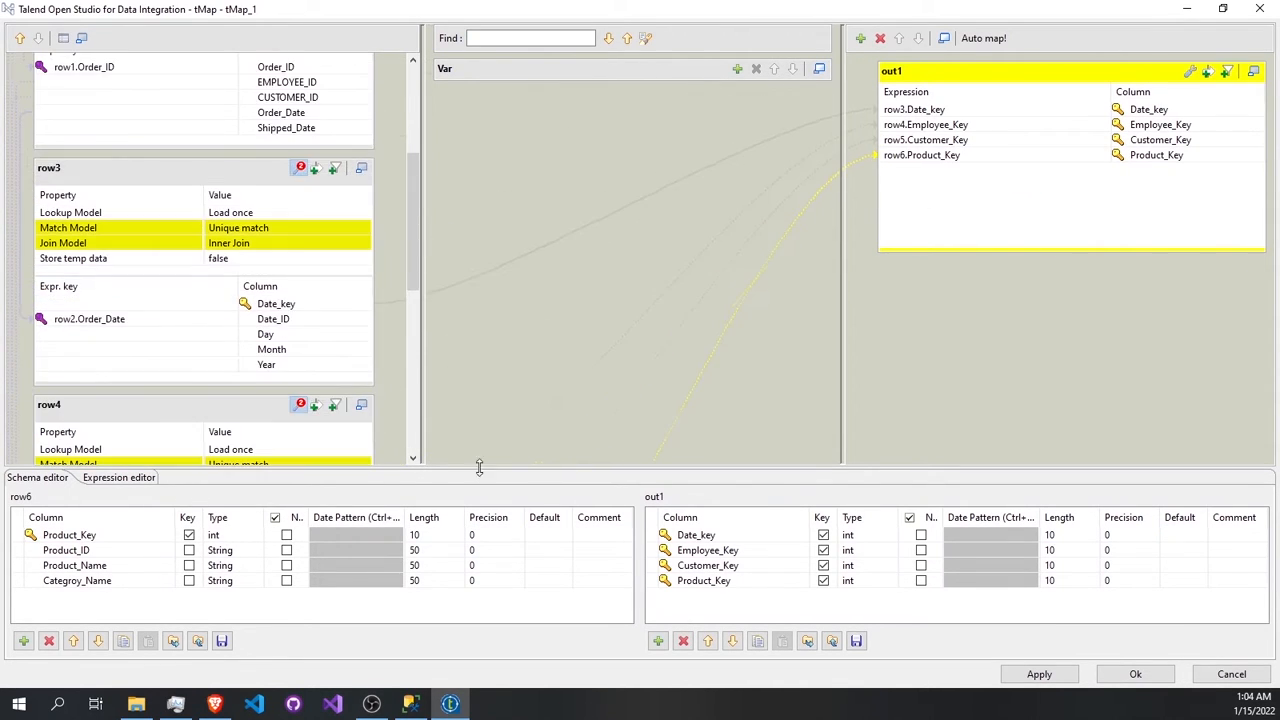
{"action": "left_click", "coordinate": [658, 641]}
{"action": "left_click", "coordinate": [750, 600]}
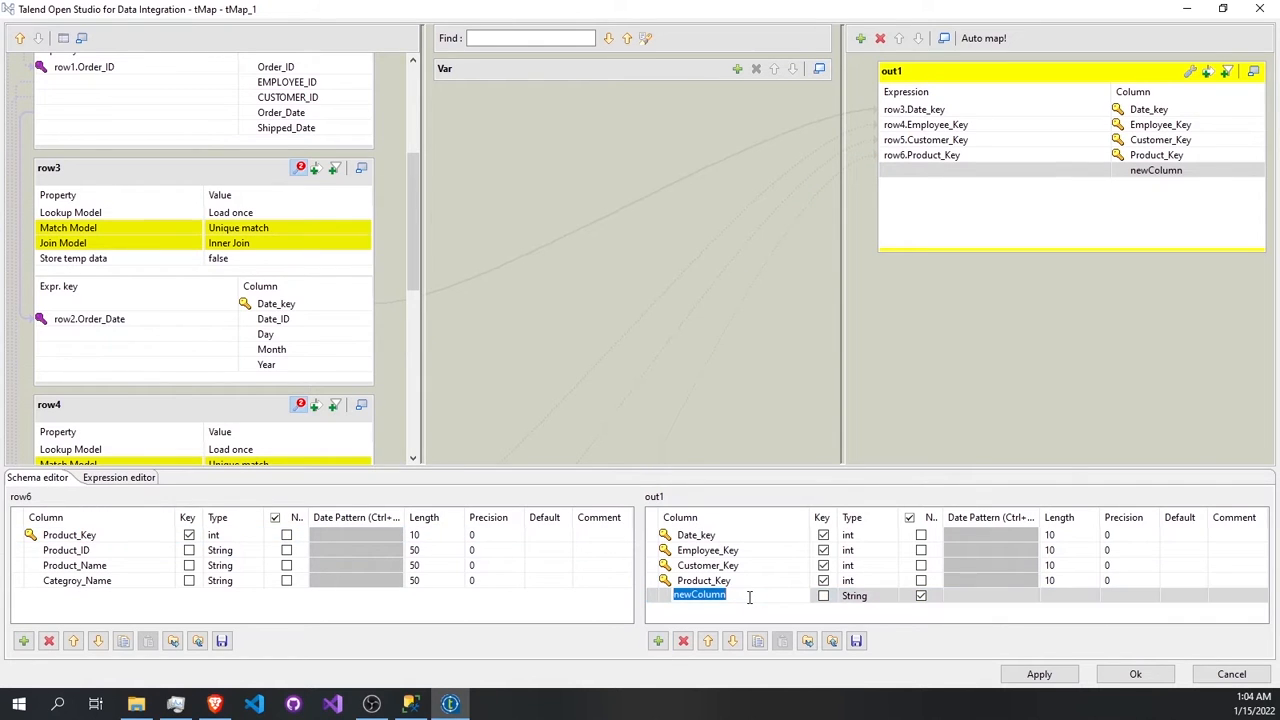
{"action": "scroll", "coordinate": [122, 186], "scroll_direction": "up", "scroll_amount": 3}
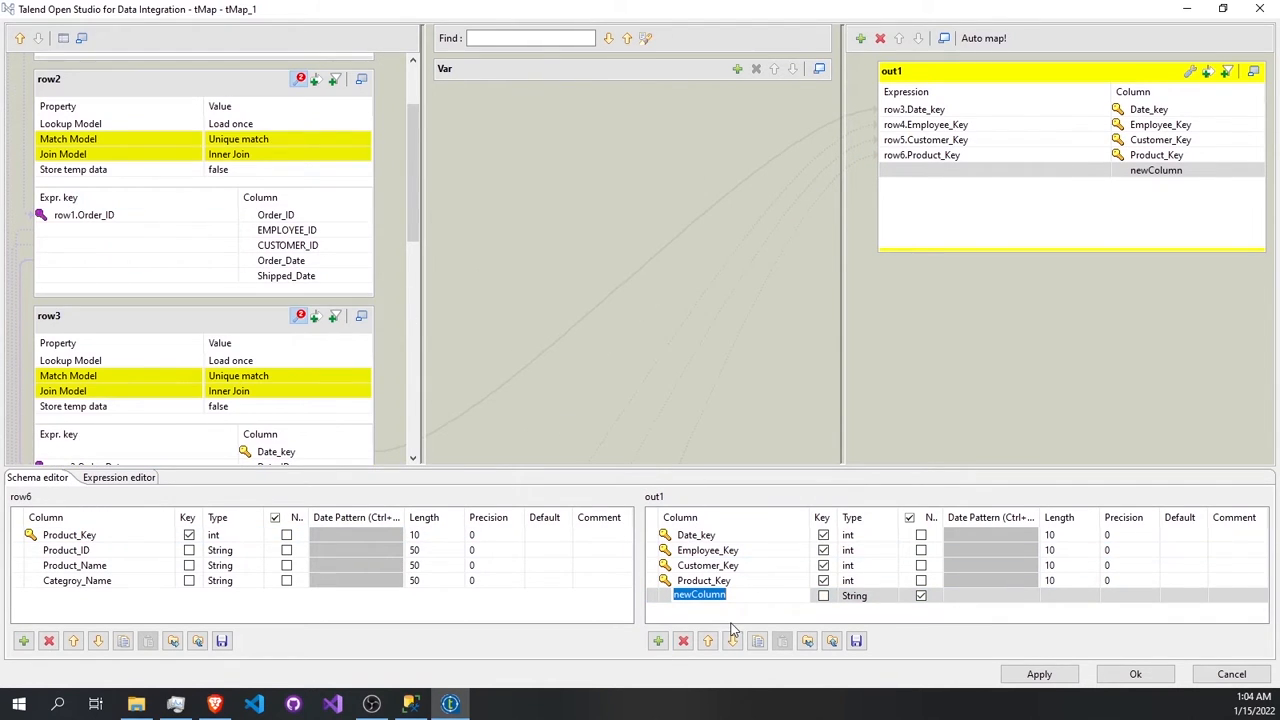
{"action": "scroll", "coordinate": [383, 322], "scroll_direction": "up", "scroll_amount": 2}
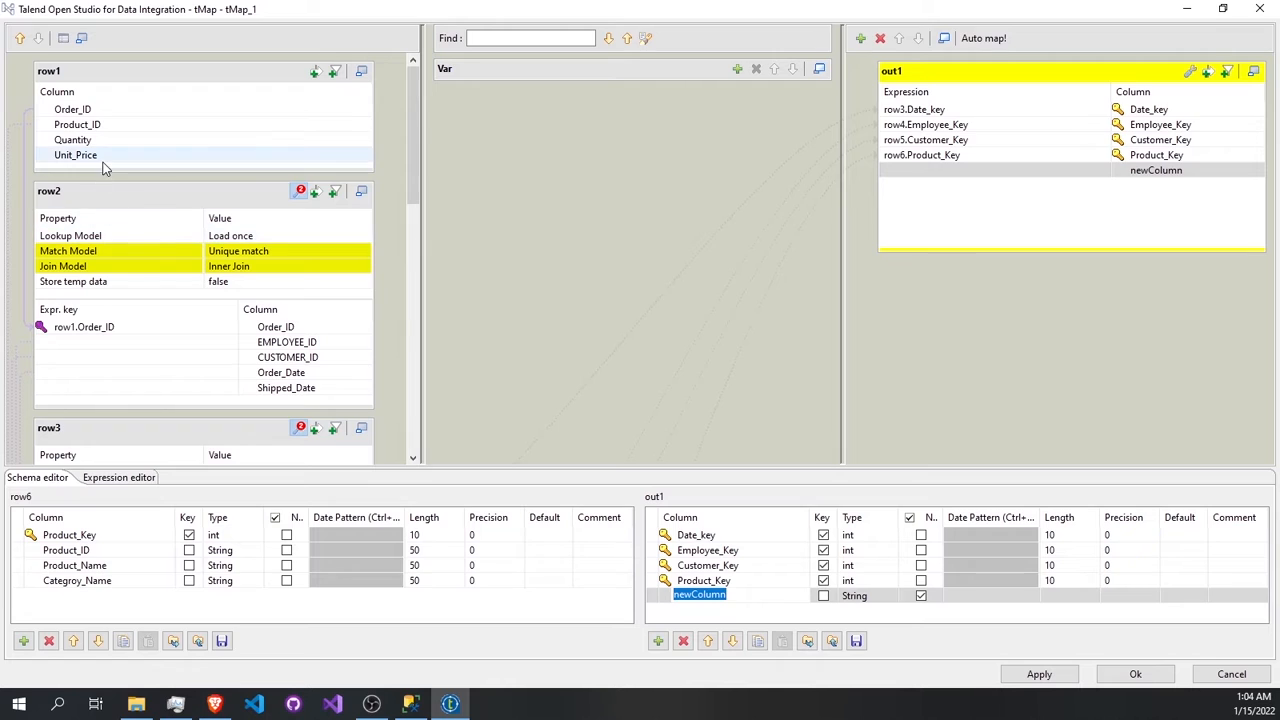
{"action": "left_click_drag", "start_coordinate": [75, 155], "coordinate": [946, 176]}
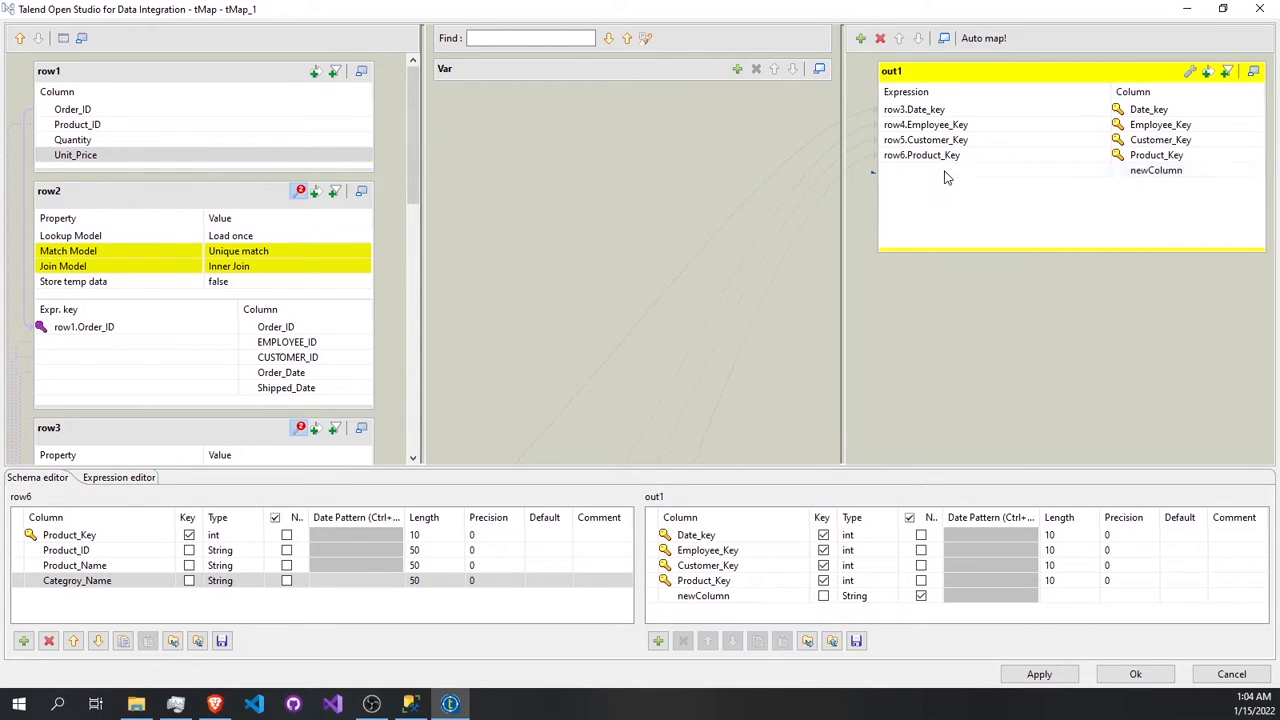
Set the expression of newColumn in out1 to row1.Unit_Price * row1.Quantity.
{"action": "left_click", "coordinate": [966, 172]}
{"action": "left_click", "coordinate": [966, 172]}
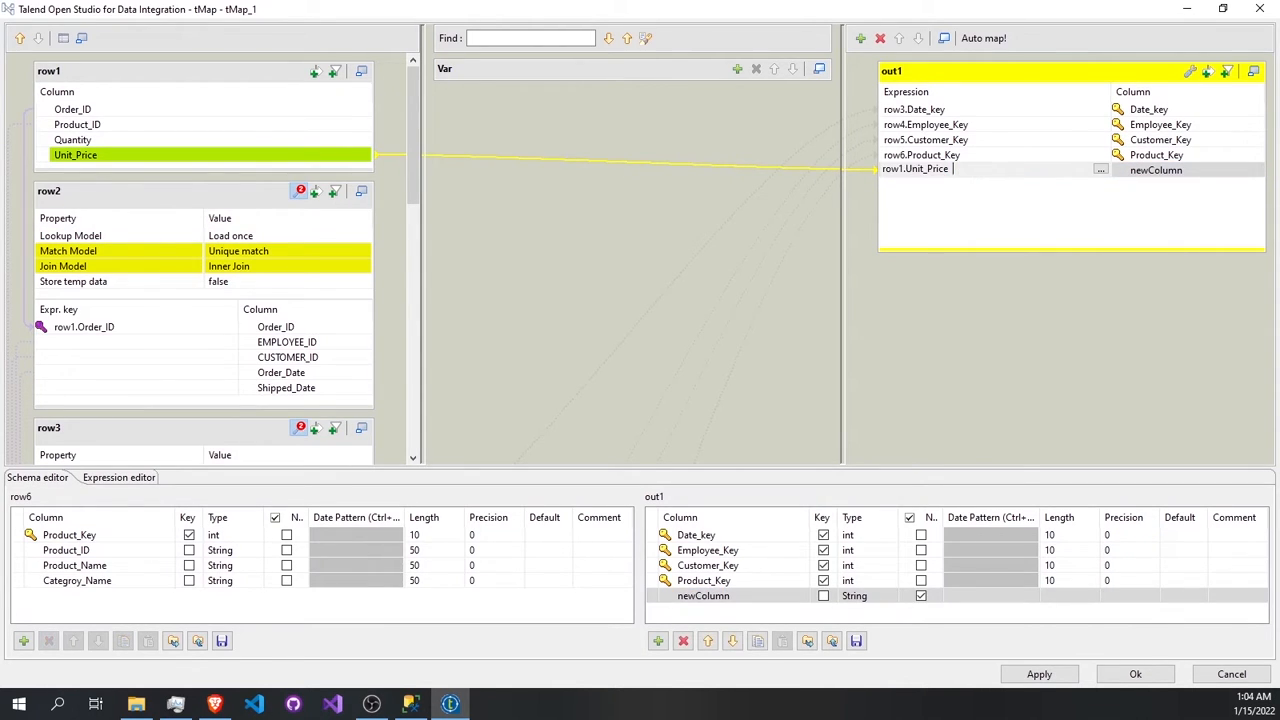
{"action": "left_click_drag", "start_coordinate": [128, 142], "coordinate": [1031, 174]}
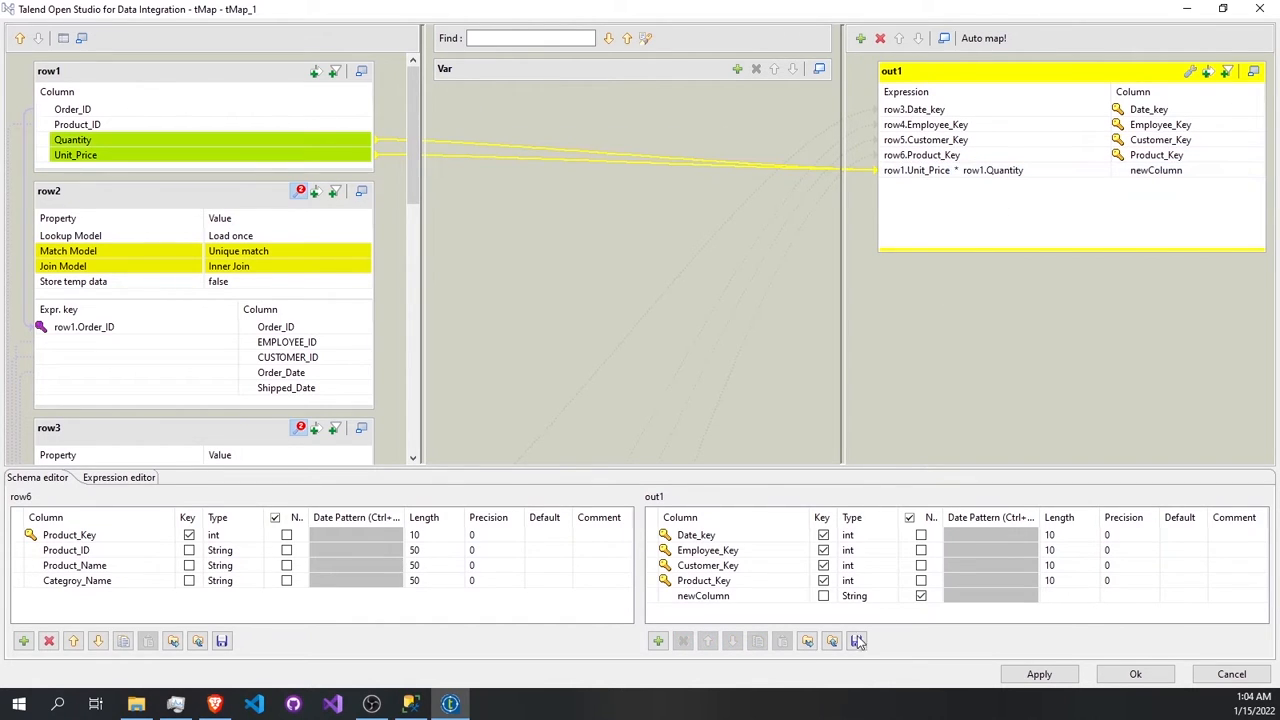
Set newColumn's type to Float and its length to 10, and accept the tMap configuration.
{"action": "left_click", "coordinate": [907, 600]}
{"action": "left_click", "coordinate": [890, 600]}
{"action": "left_click", "coordinate": [890, 600]}
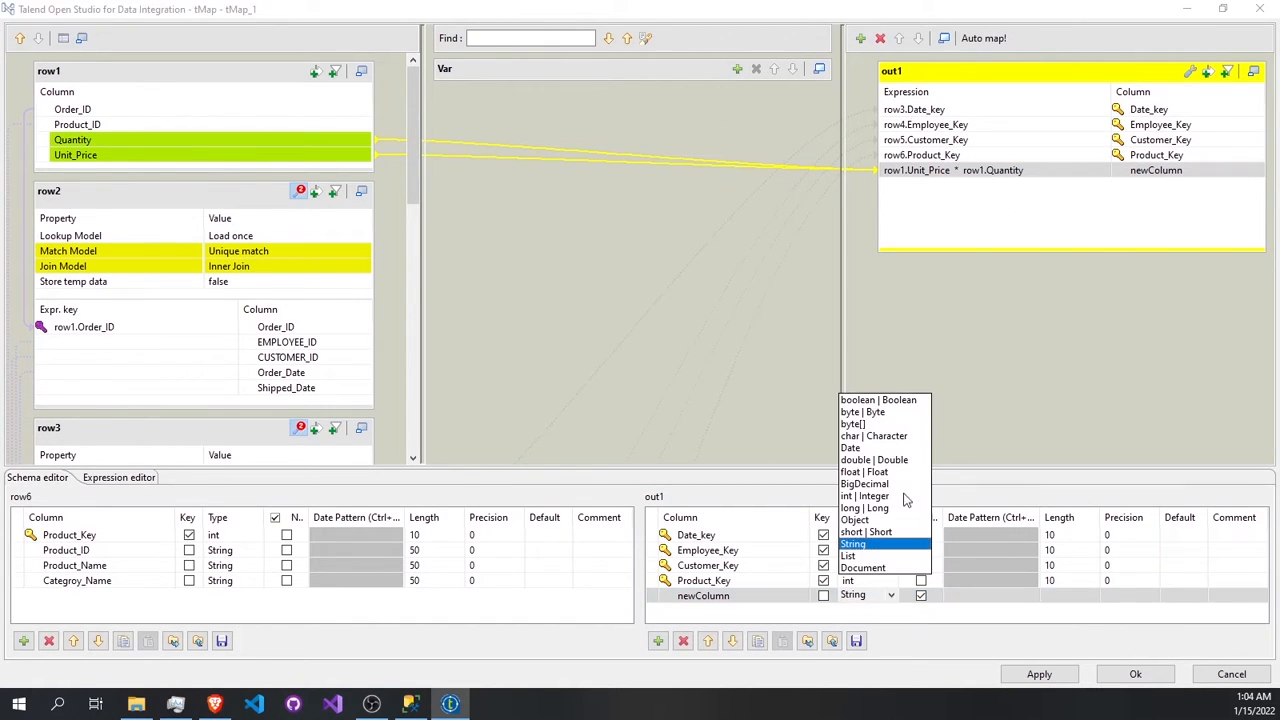
{"action": "left_click", "coordinate": [878, 473]}
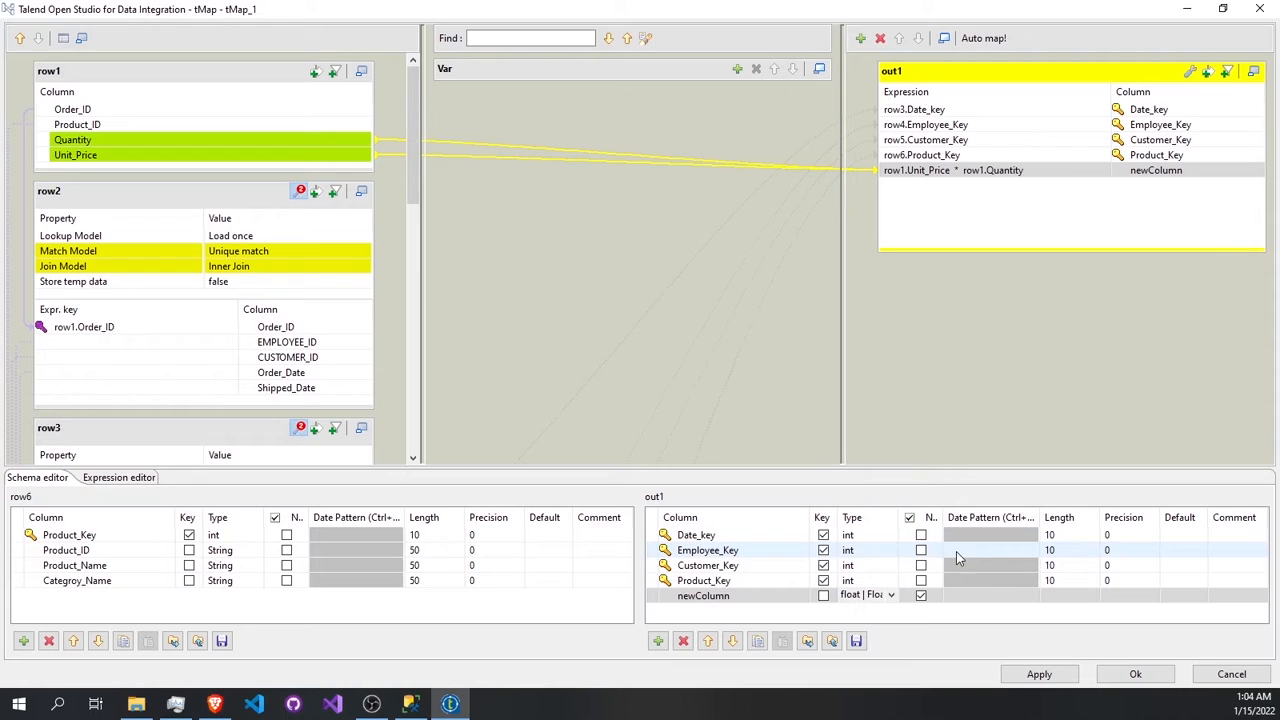
{"action": "left_click", "coordinate": [1054, 595]}
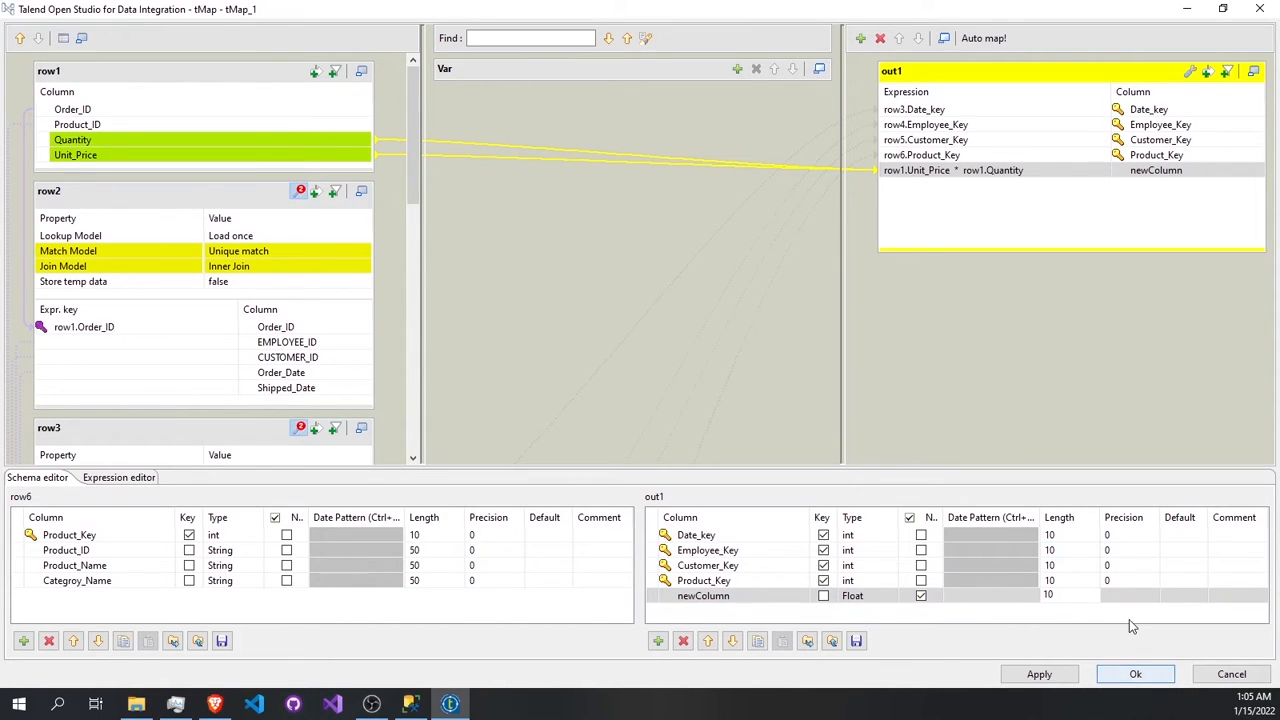
{"action": "left_click", "coordinate": [1135, 674]}
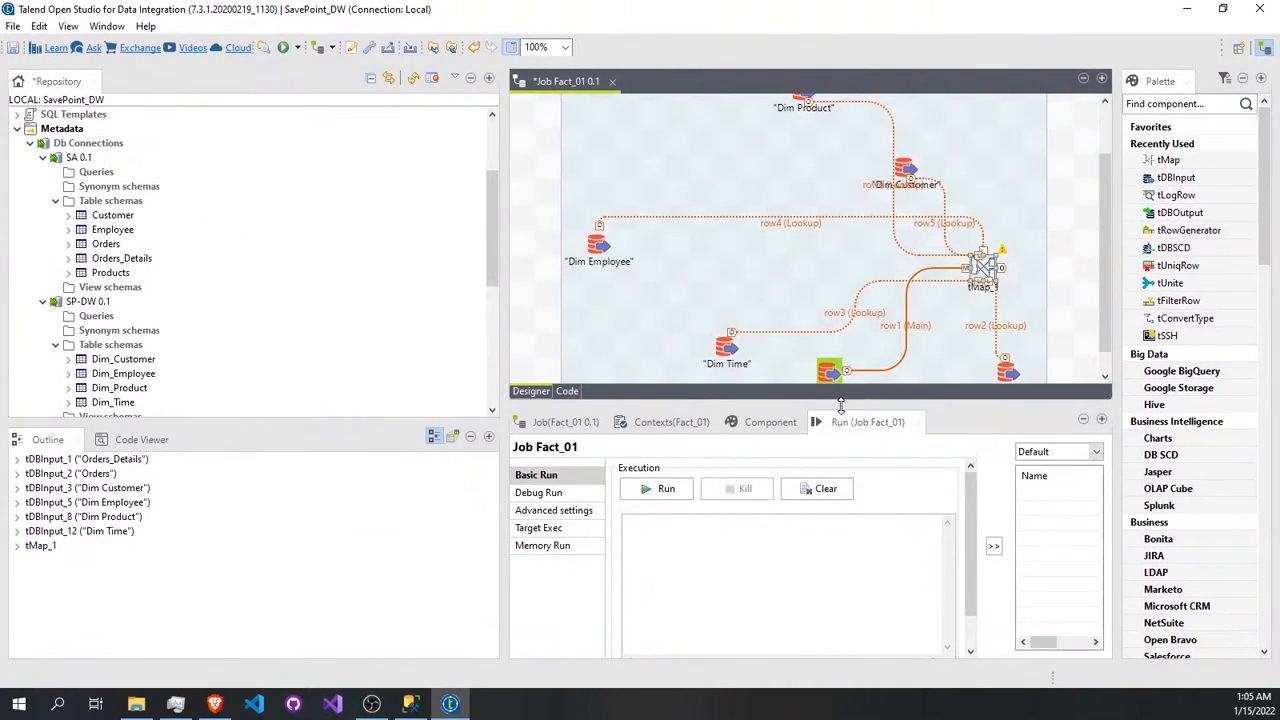
Connect the tMap output out1 to a new tLogRow component and save the job.
{"action": "right_click", "coordinate": [985, 270]}
{"action": "mouse_move", "coordinate": [1023, 283]}
{"action": "left_click", "coordinate": [893, 284]}
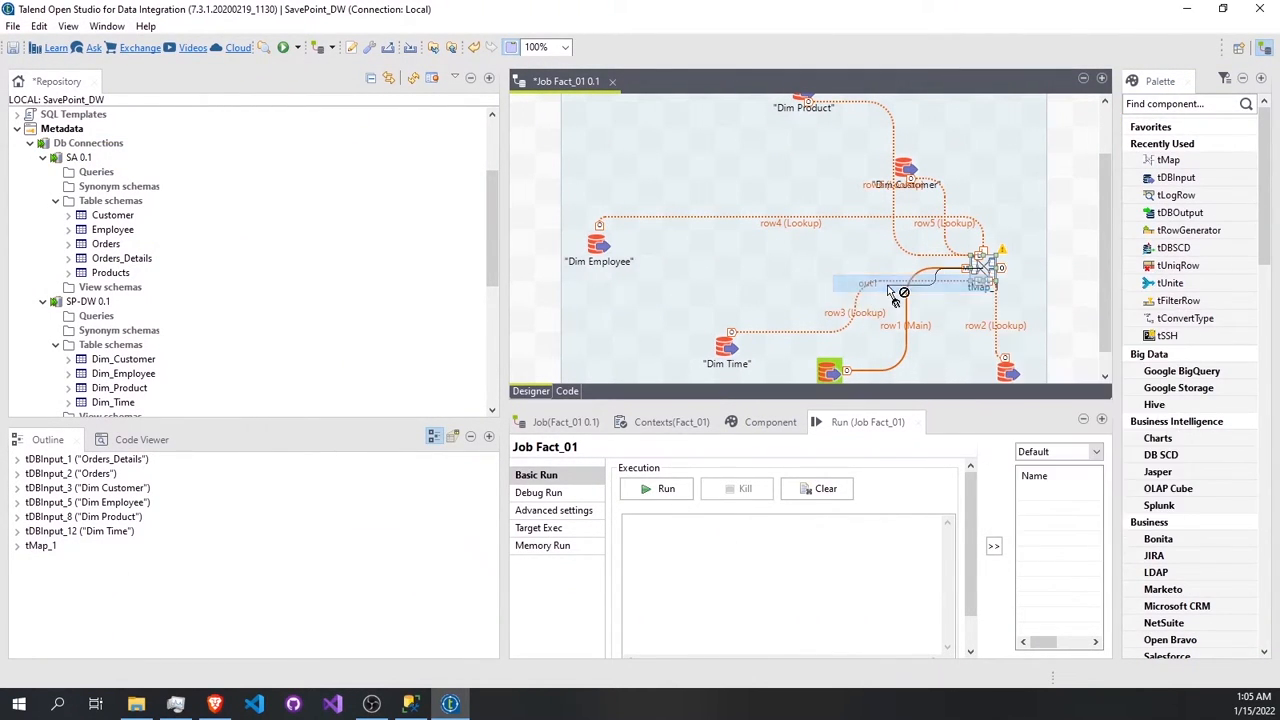
{"action": "left_click", "coordinate": [1058, 192]}
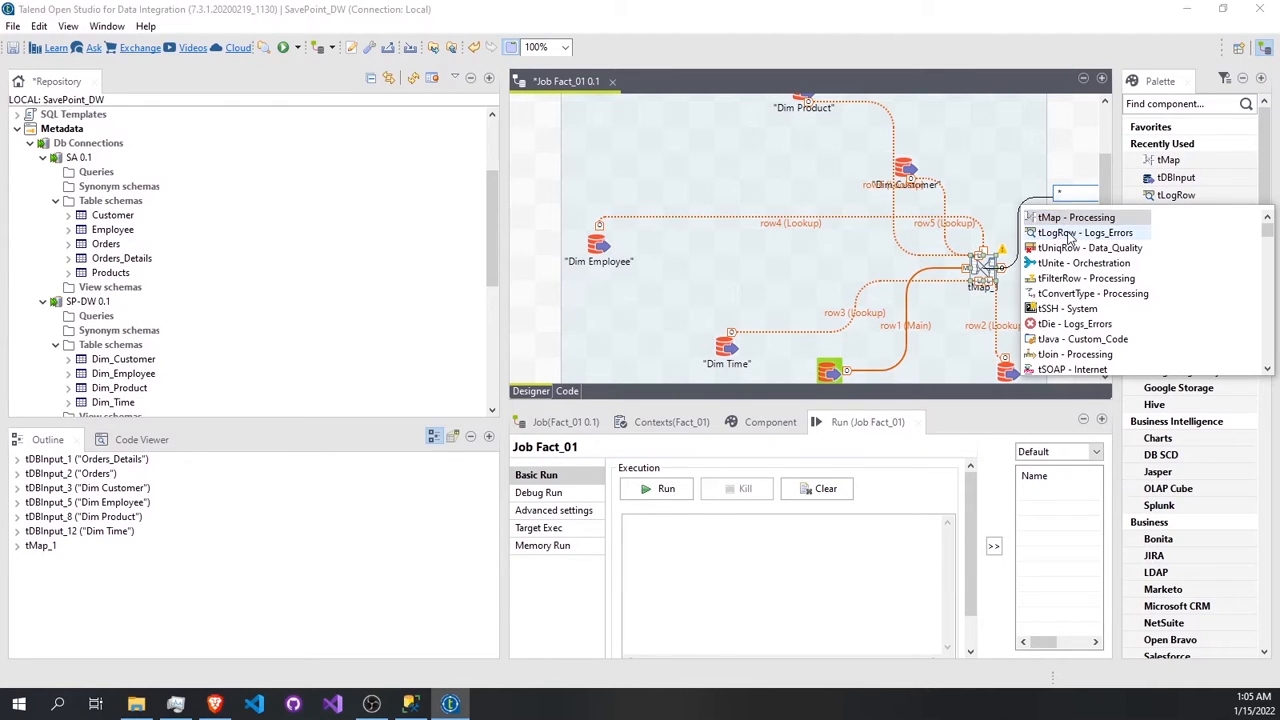
{"action": "double_click", "coordinate": [1069, 233]}
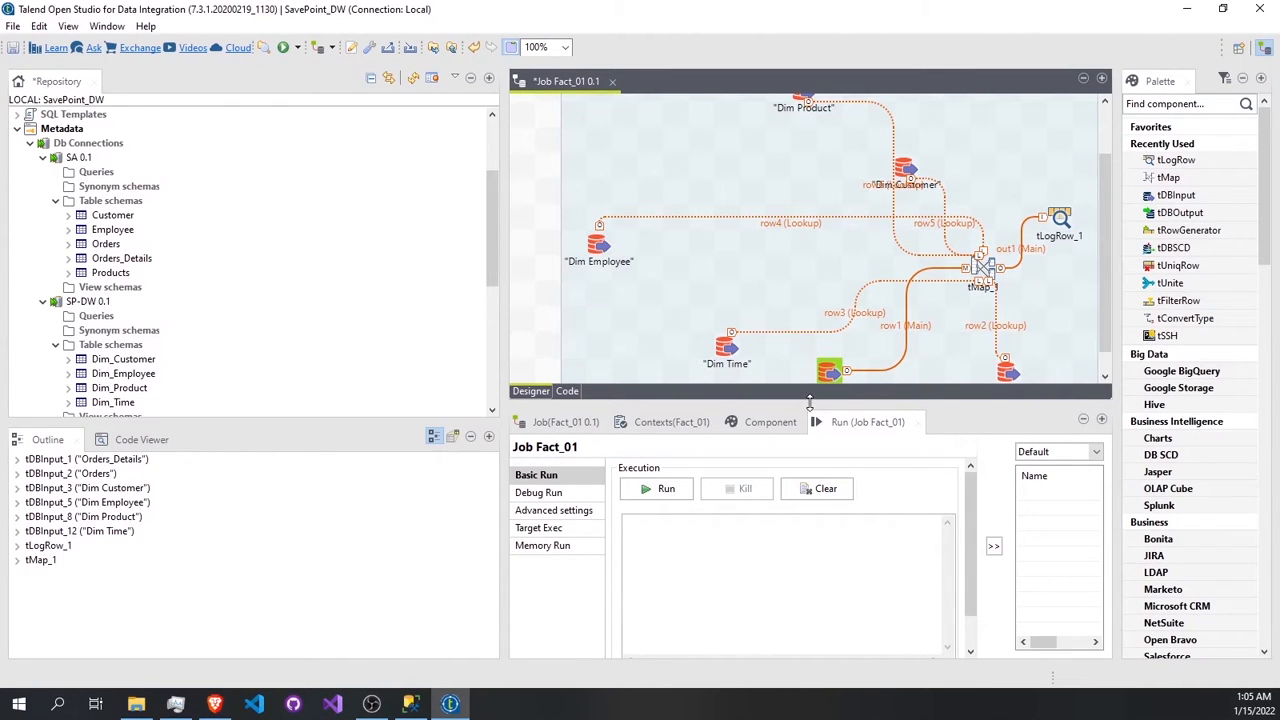
{"action": "key", "text": "ctrl+s"}
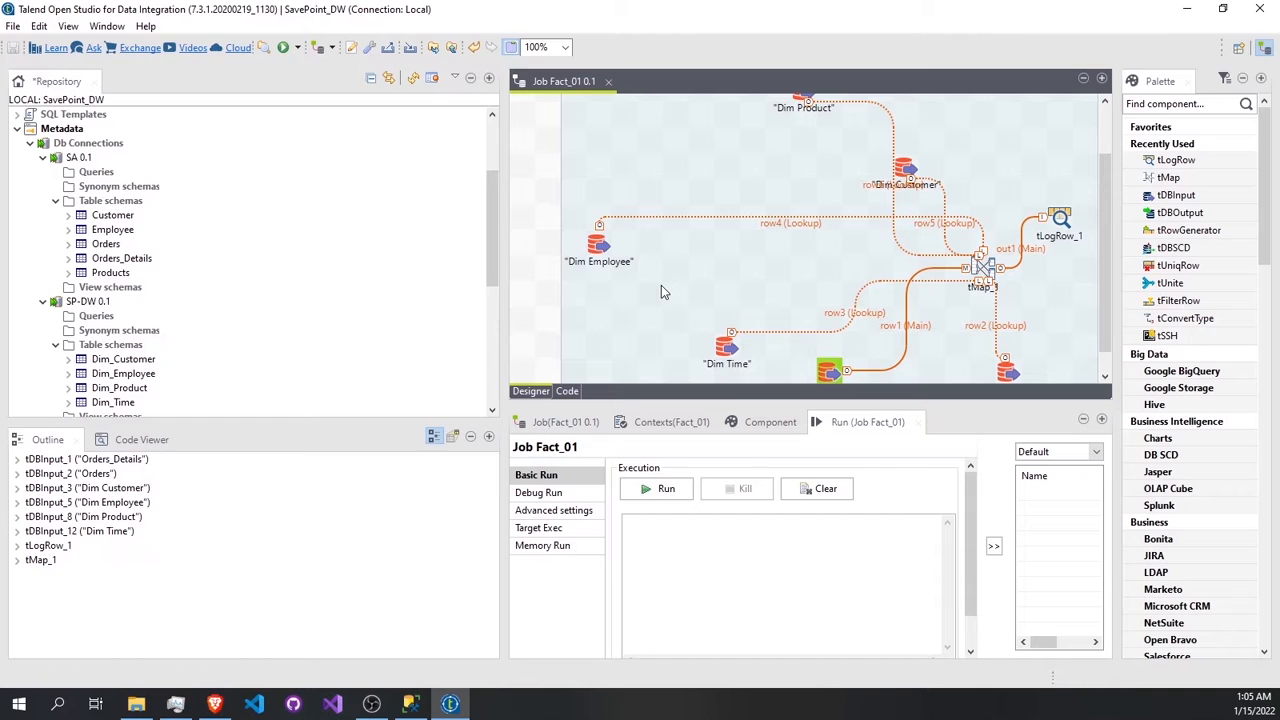
Run the Fact_01 job, examine the execution output, and select the Orders input component.
{"action": "left_click", "coordinate": [660, 490]}
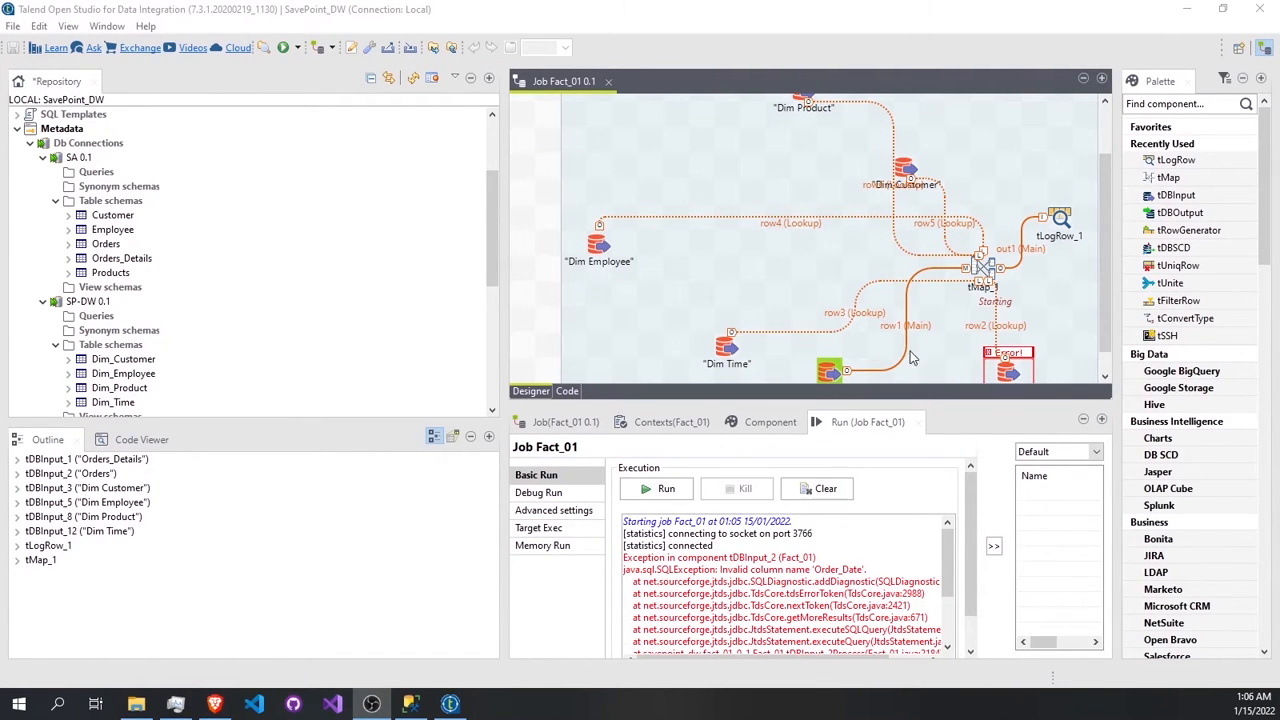
{"action": "scroll", "coordinate": [865, 563], "scroll_direction": "down", "scroll_amount": 1}
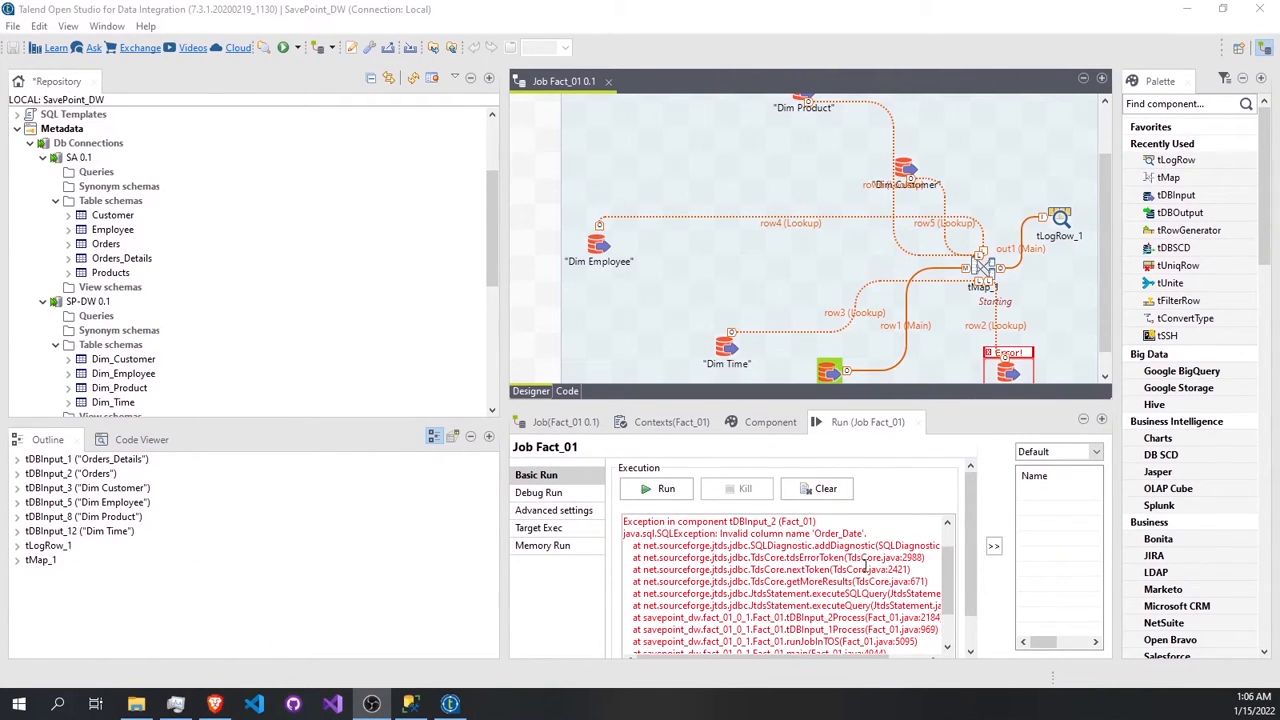
{"action": "scroll", "coordinate": [968, 346], "scroll_direction": "down", "scroll_amount": 1}
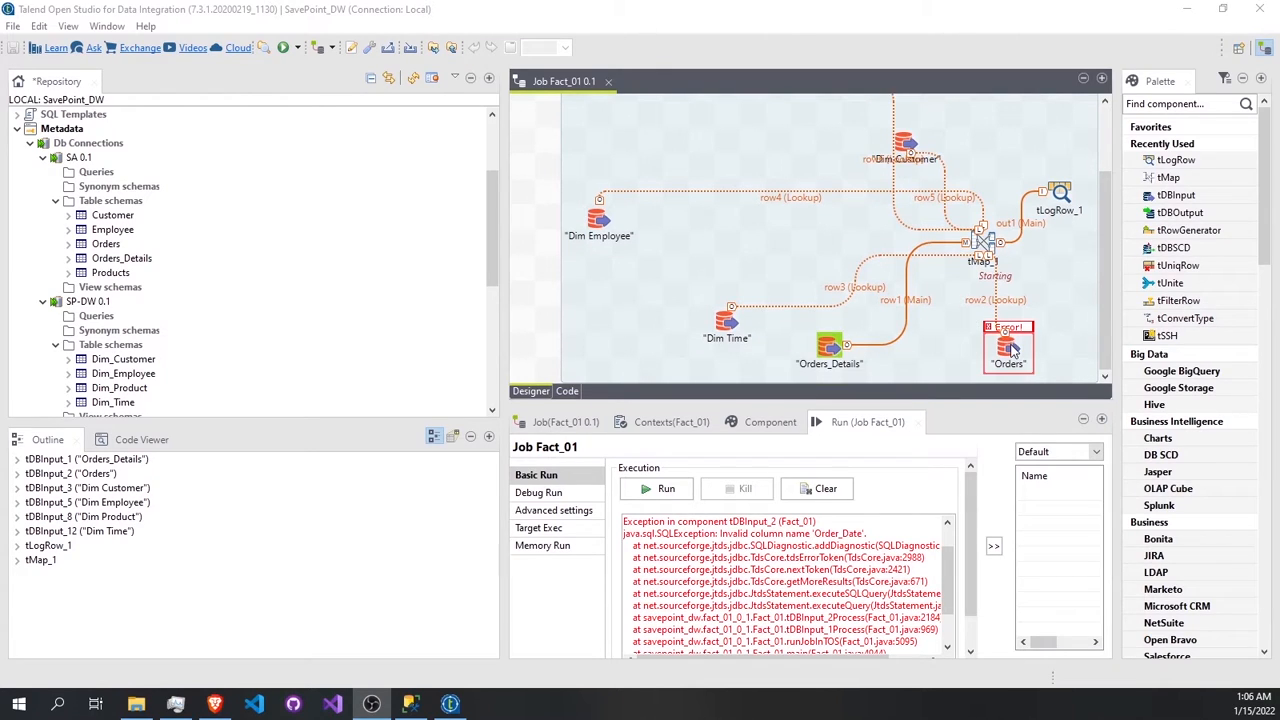
{"action": "left_click", "coordinate": [1012, 350]}
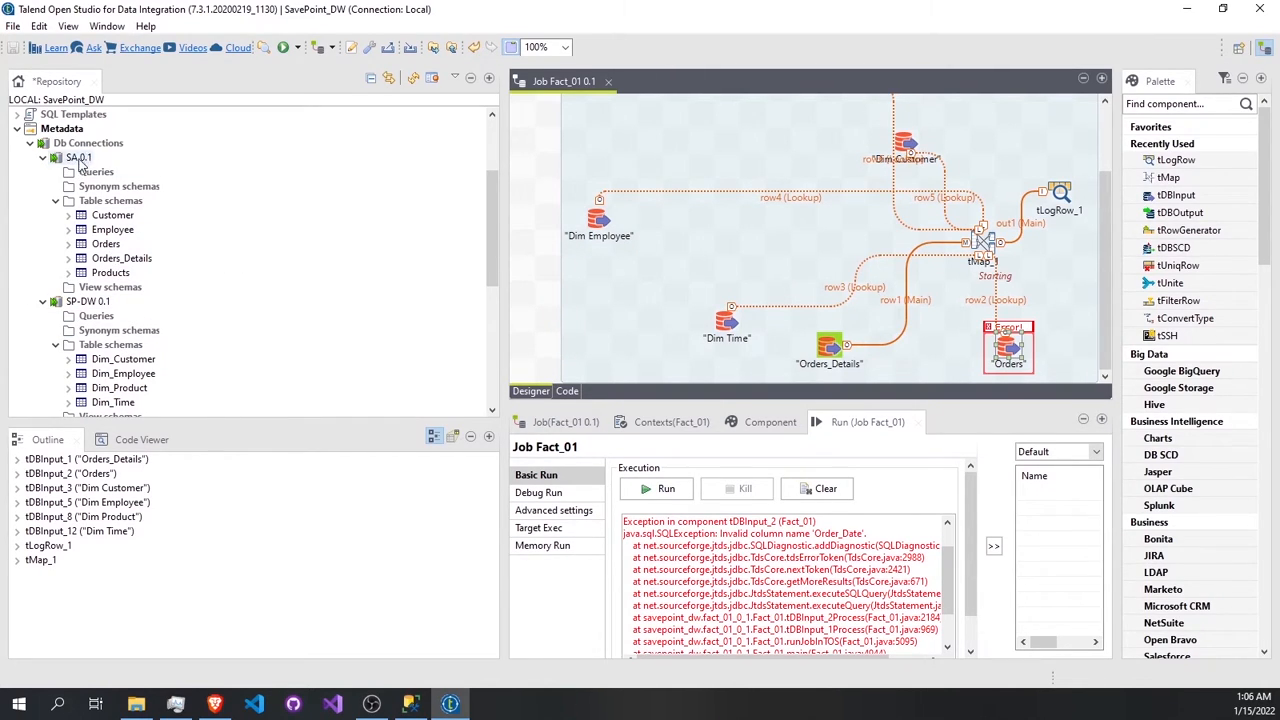
Retrieve the Orders table schema again in the SA connection and propagate the modifications to all jobs.
{"action": "left_click", "coordinate": [107, 246]}
{"action": "right_click", "coordinate": [110, 245]}
{"action": "left_click", "coordinate": [128, 271]}
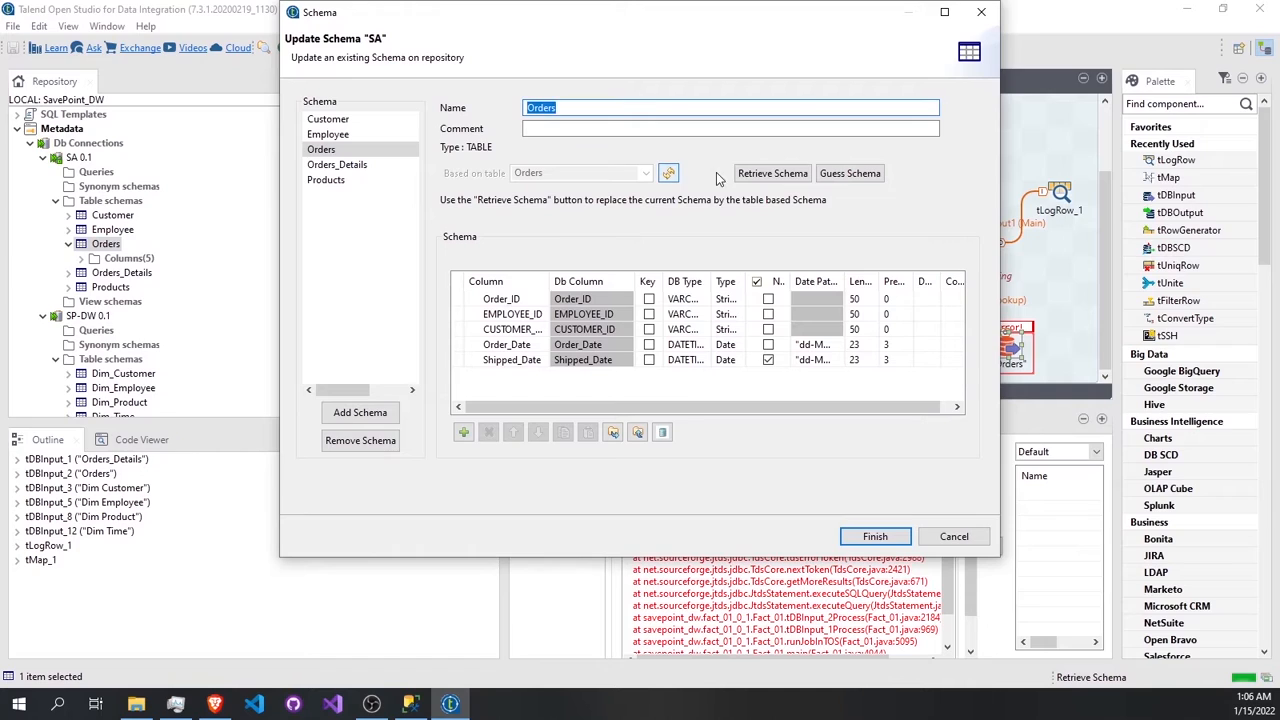
{"action": "left_click", "coordinate": [745, 176]}
{"action": "left_click", "coordinate": [724, 297]}
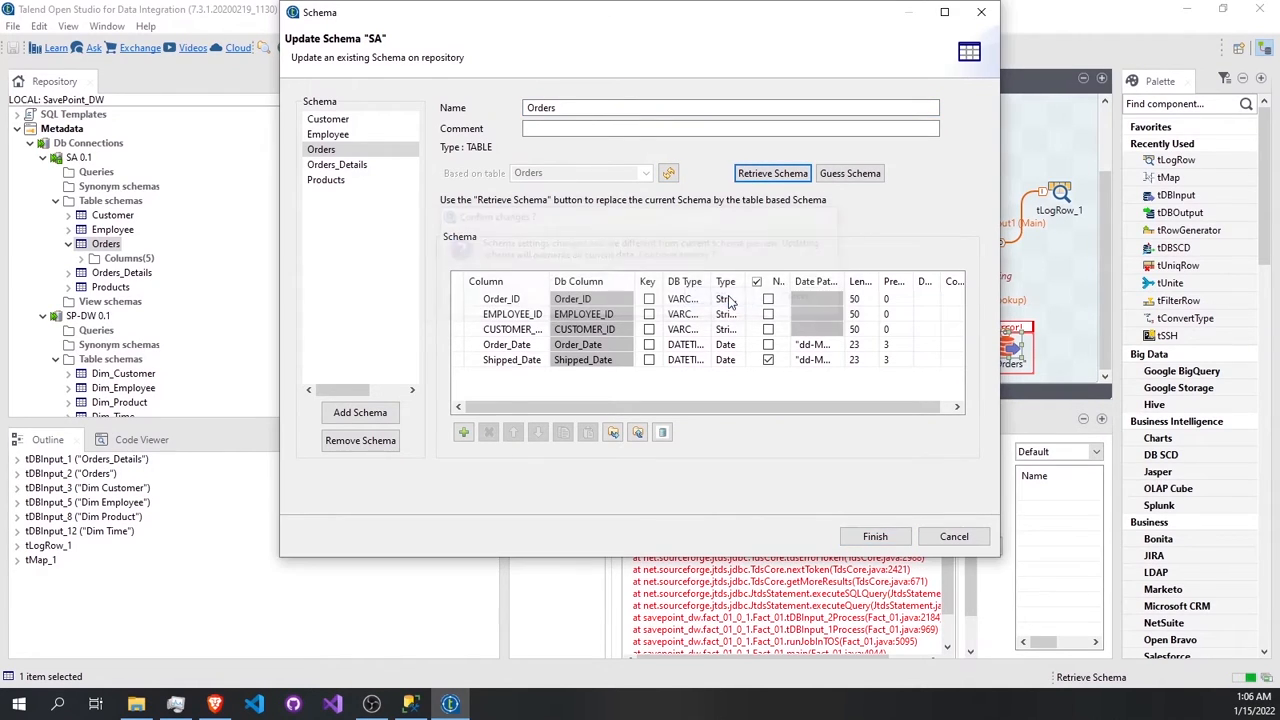
{"action": "left_click", "coordinate": [868, 542]}
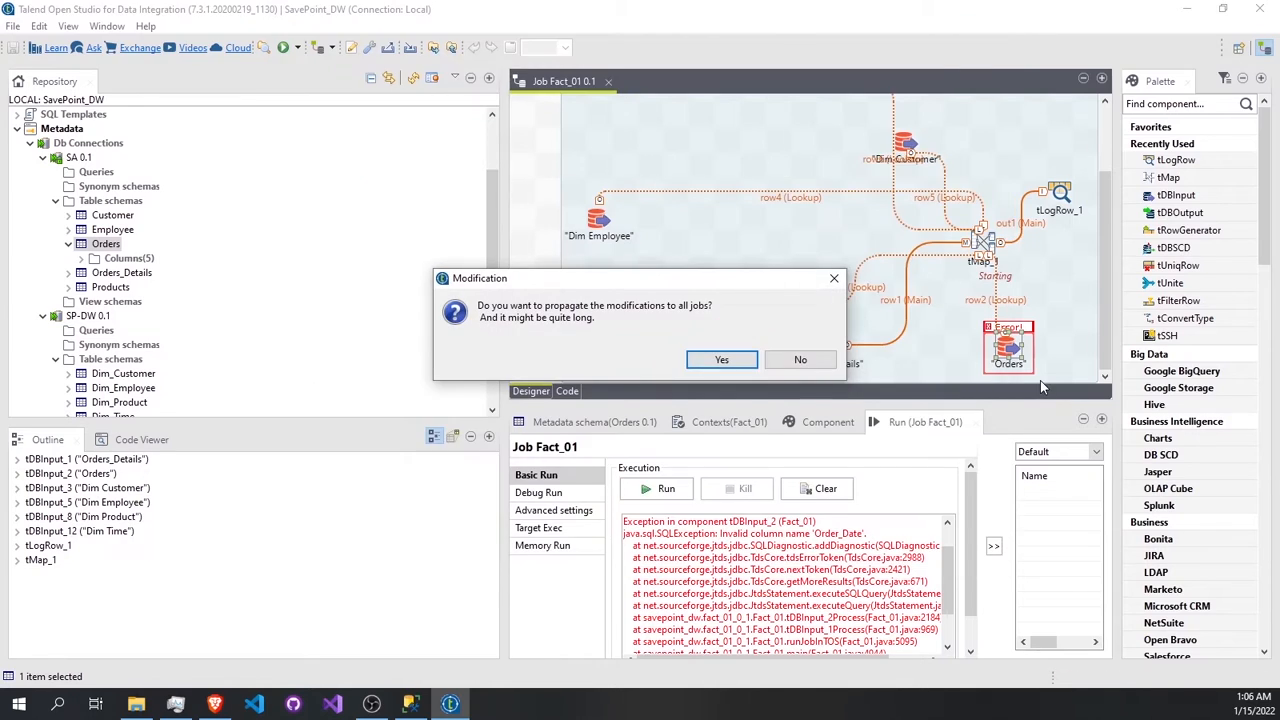
{"action": "left_click", "coordinate": [726, 364]}
{"action": "left_click", "coordinate": [716, 334]}
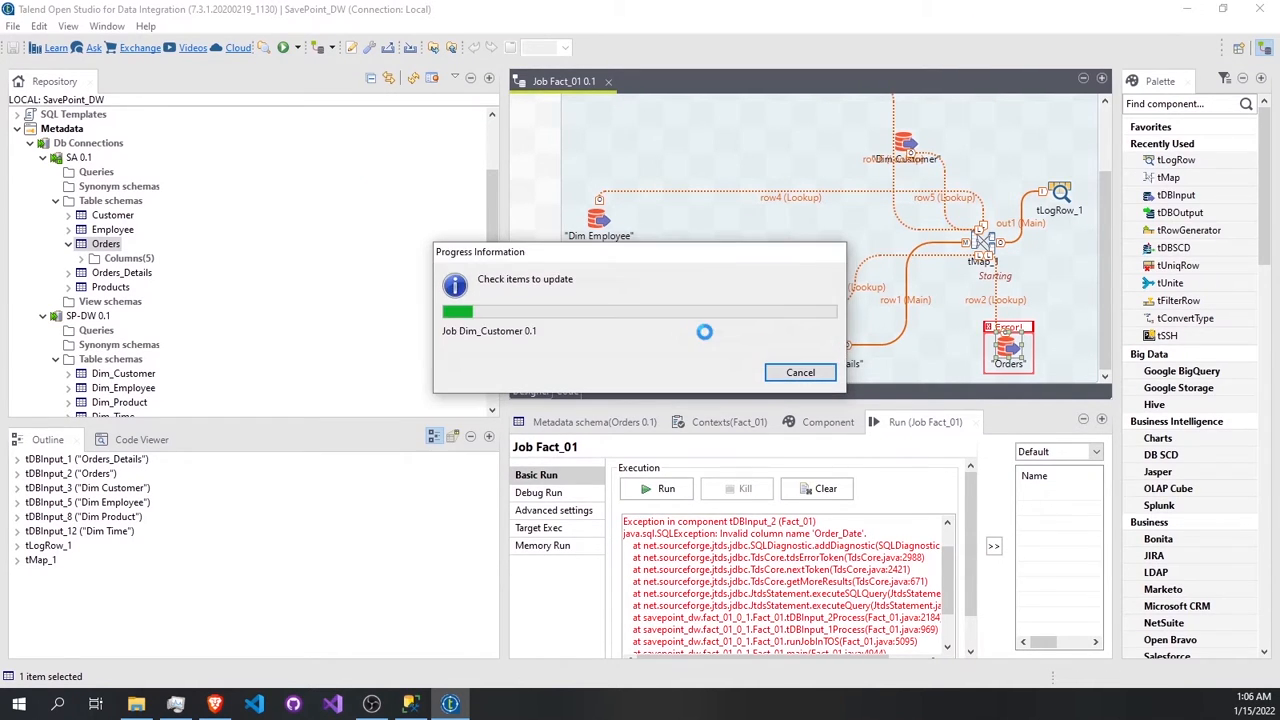
{"action": "left_click", "coordinate": [716, 452]}
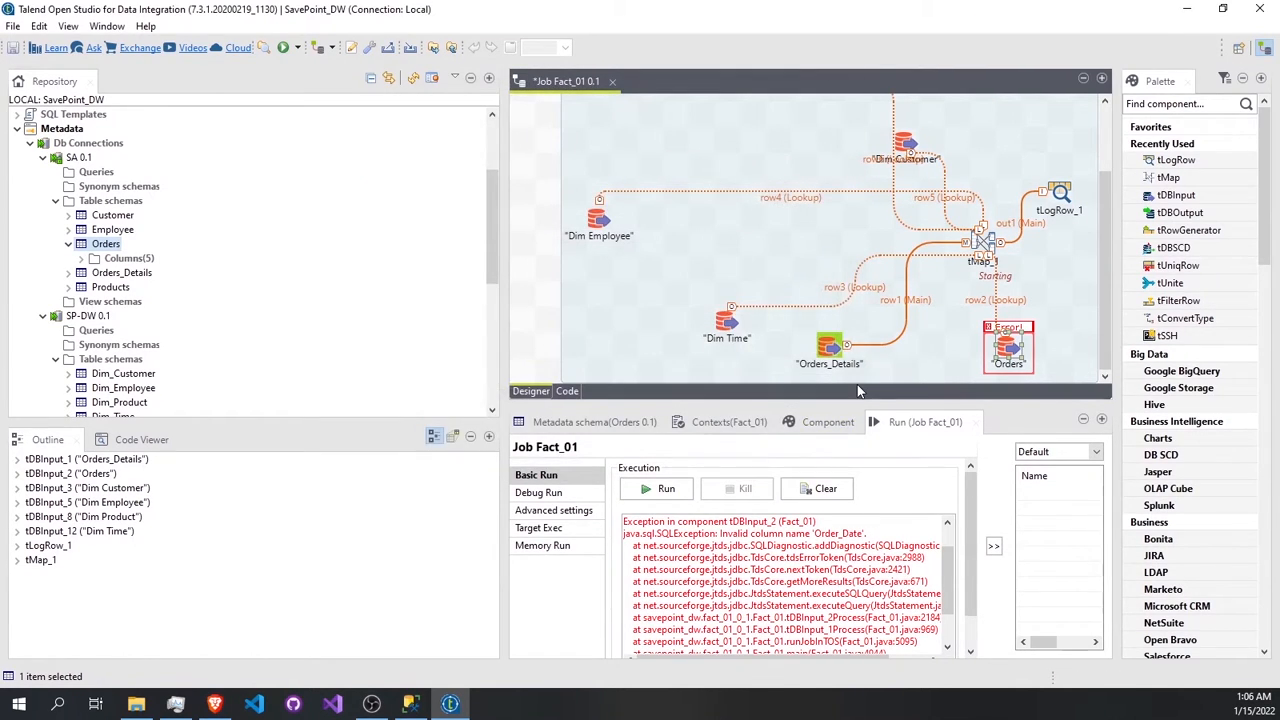
Check the Orders input settings and review the lookup joins and column names in the tMap editor.
{"action": "double_click", "coordinate": [1015, 345]}
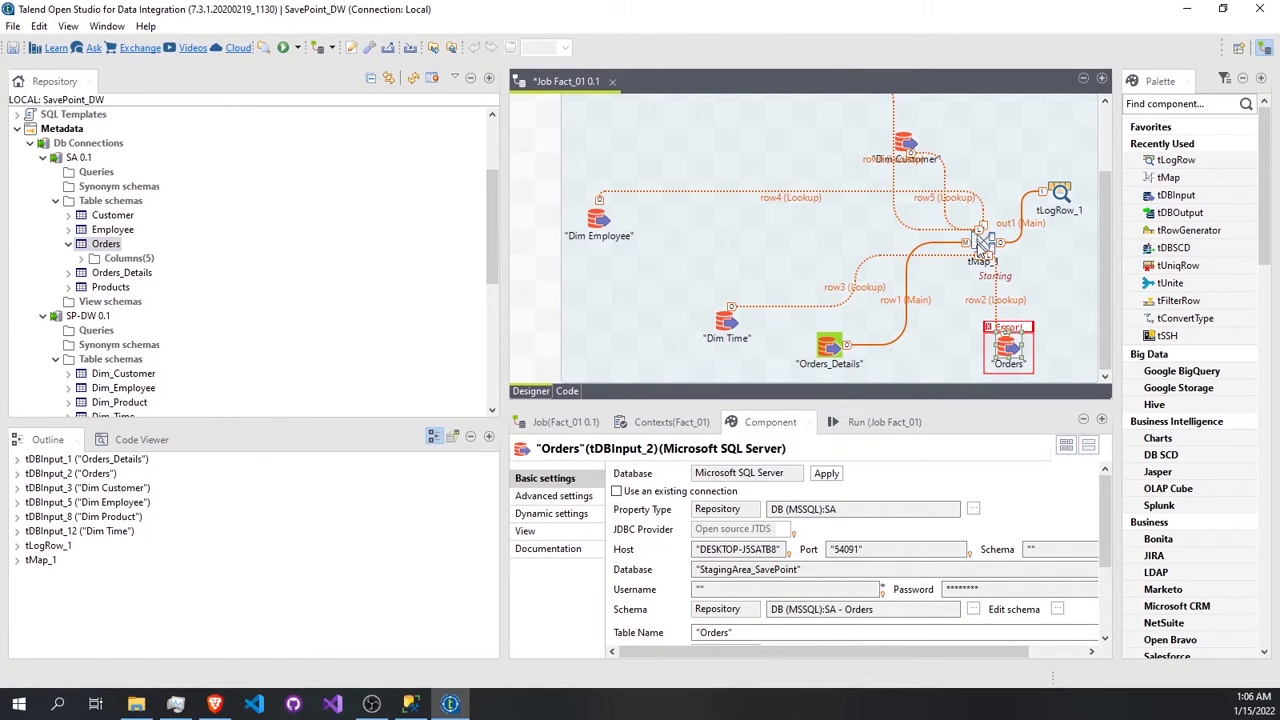
{"action": "left_click", "coordinate": [979, 242]}
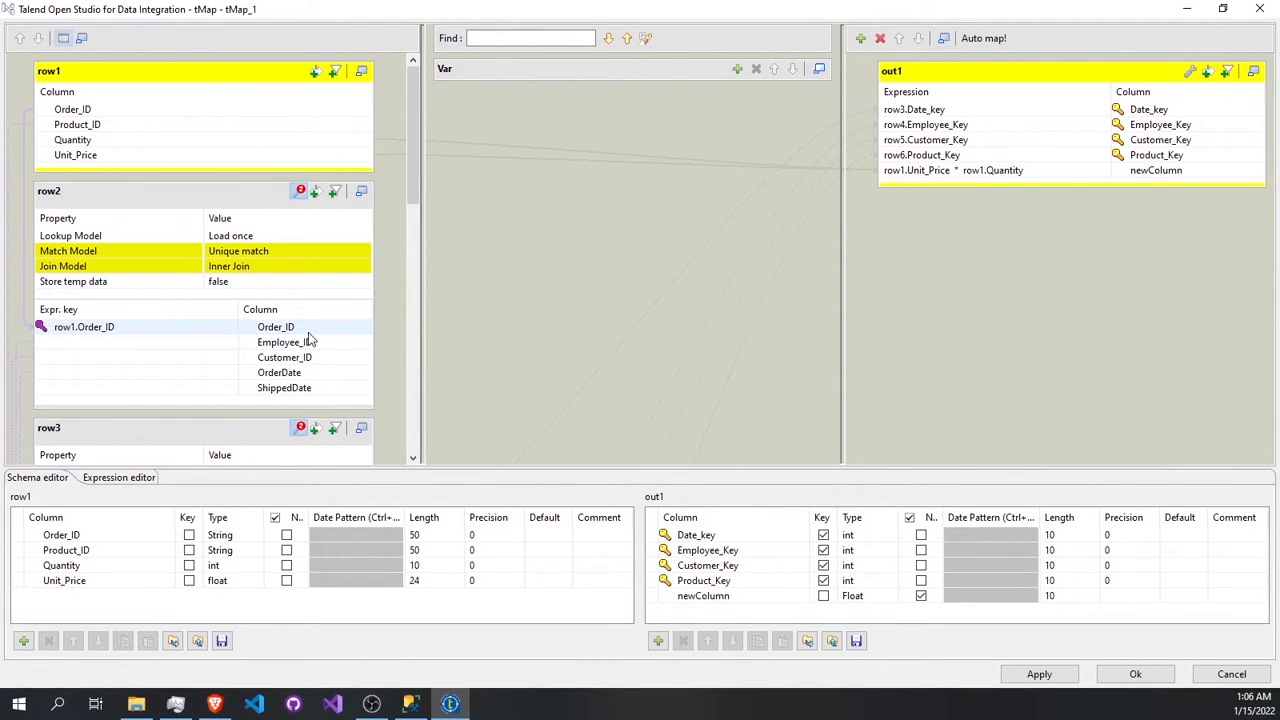
{"action": "scroll", "coordinate": [312, 378], "scroll_direction": "down", "scroll_amount": 5}
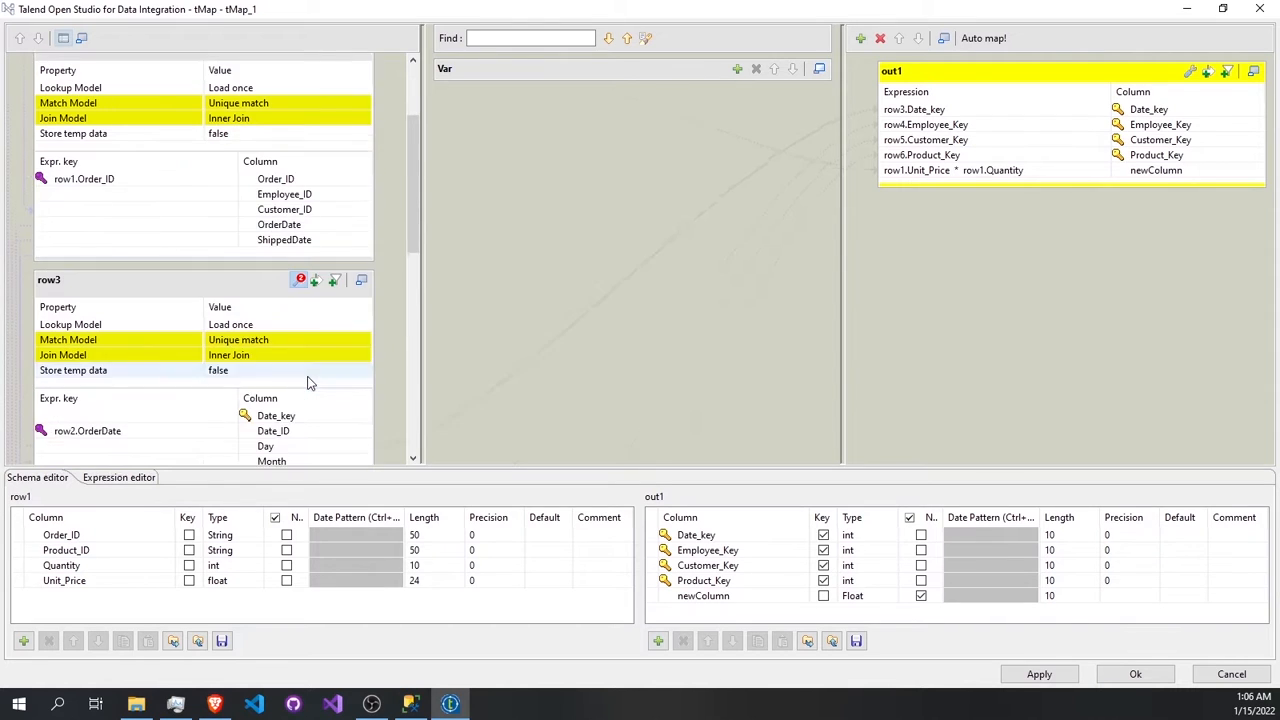
{"action": "scroll", "coordinate": [307, 380], "scroll_direction": "down", "scroll_amount": 8}
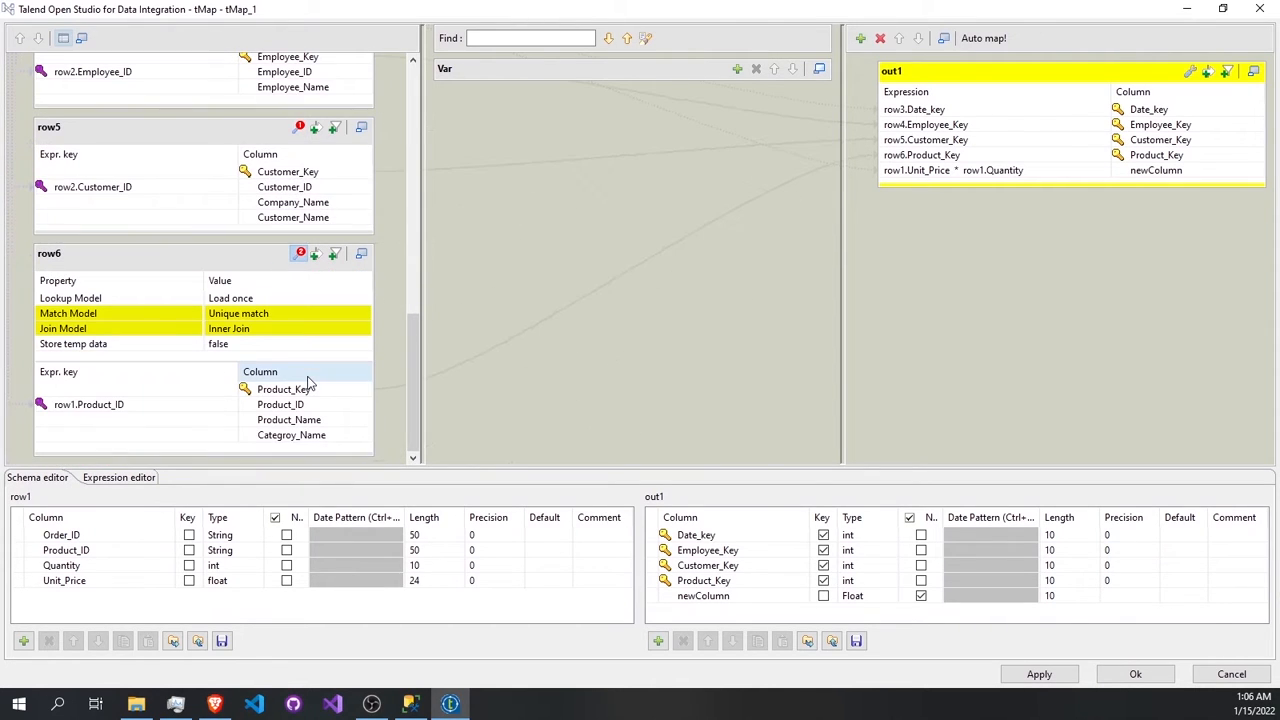
{"action": "scroll", "coordinate": [134, 312], "scroll_direction": "up", "scroll_amount": 1}
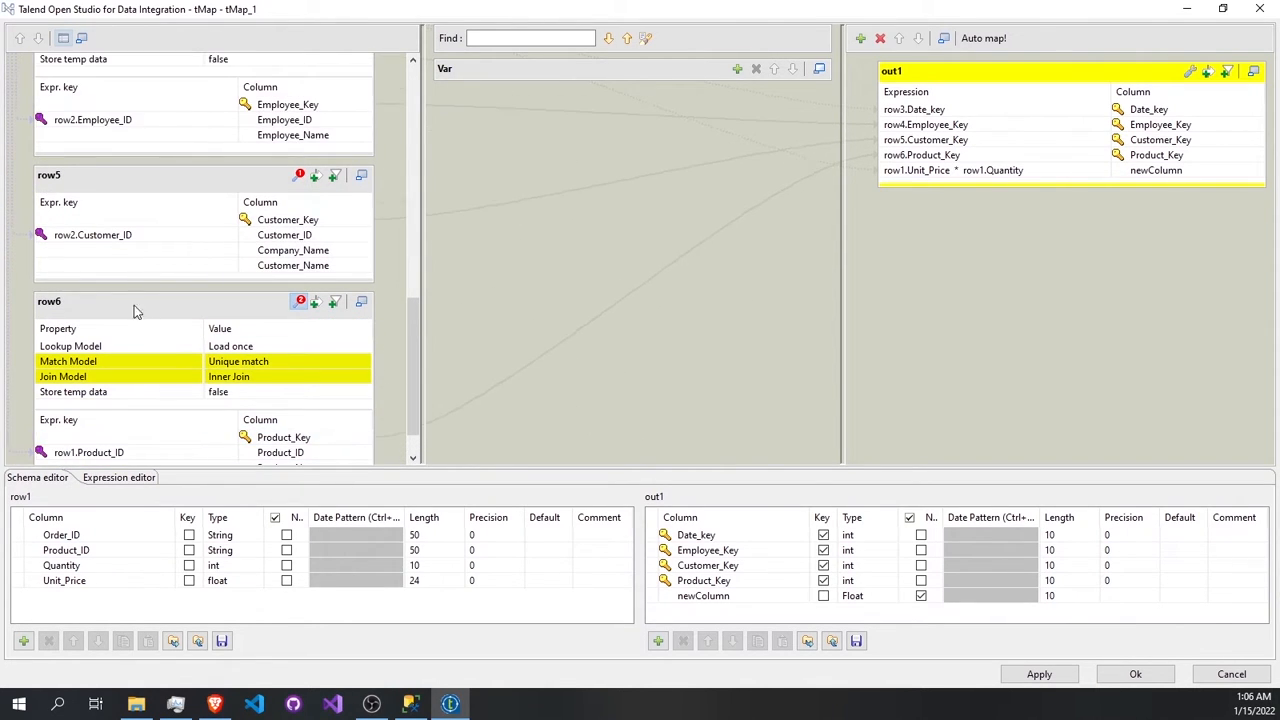
{"action": "scroll", "coordinate": [134, 305], "scroll_direction": "up", "scroll_amount": 5}
{"action": "left_click", "coordinate": [116, 277]}
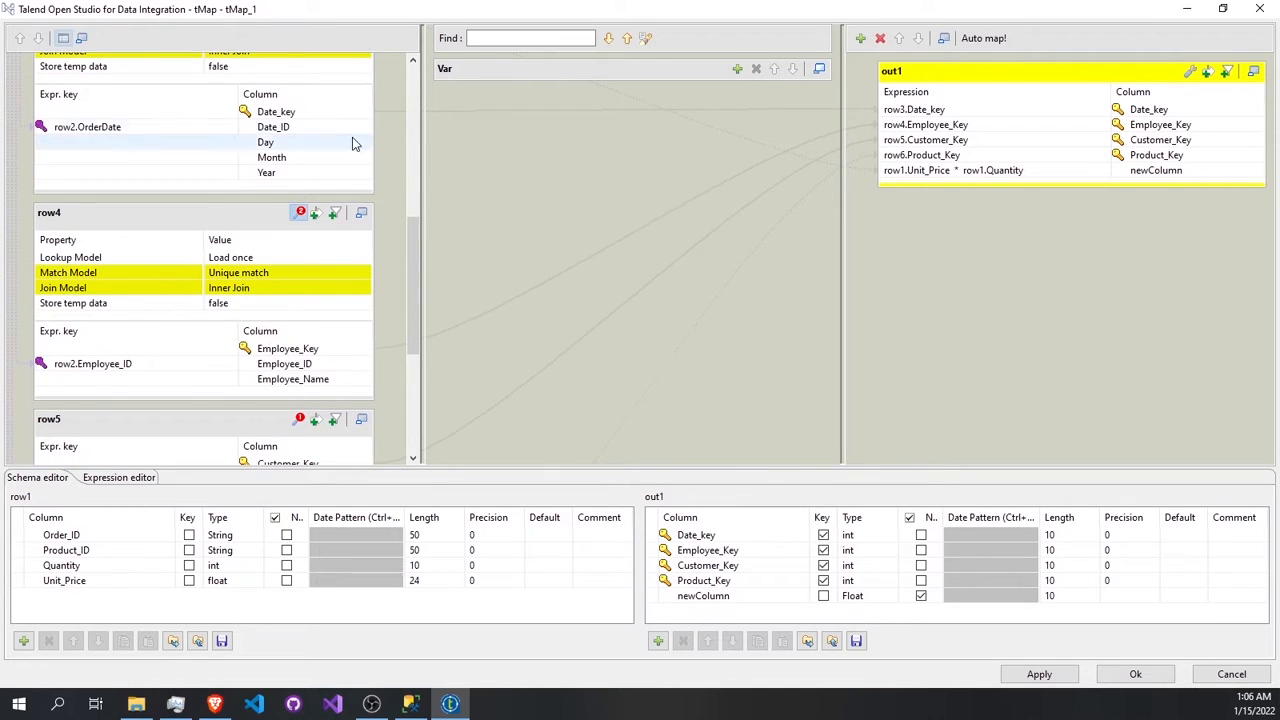
{"action": "scroll", "coordinate": [298, 287], "scroll_direction": "up", "scroll_amount": 7}
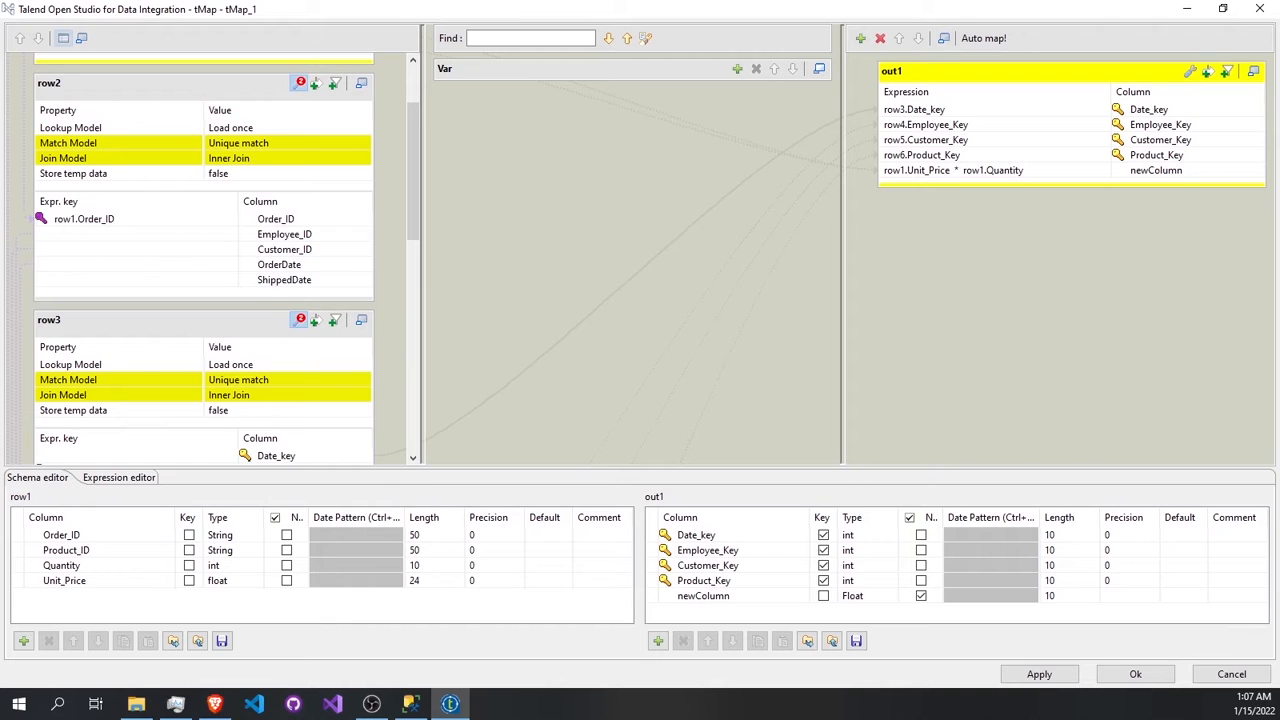
Accept the tMap configuration, save the job and run it again.
{"action": "left_click", "coordinate": [1135, 675]}
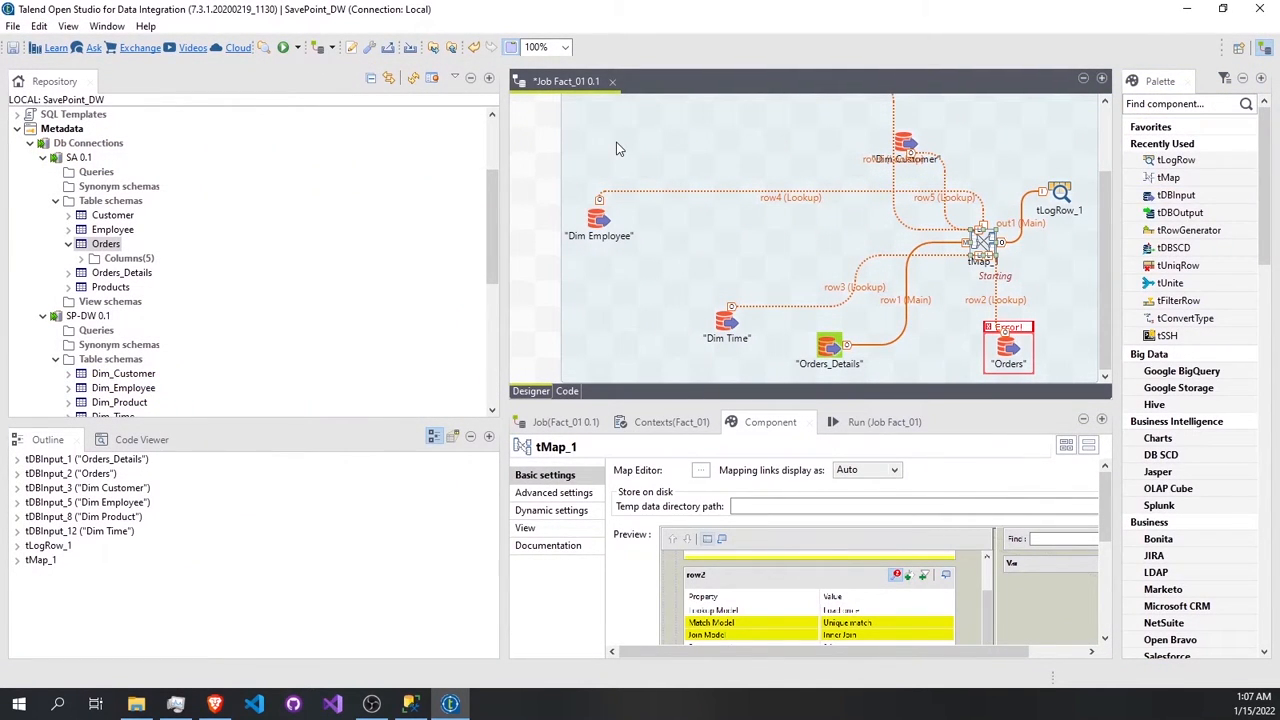
{"action": "key", "text": "ctrl+s"}
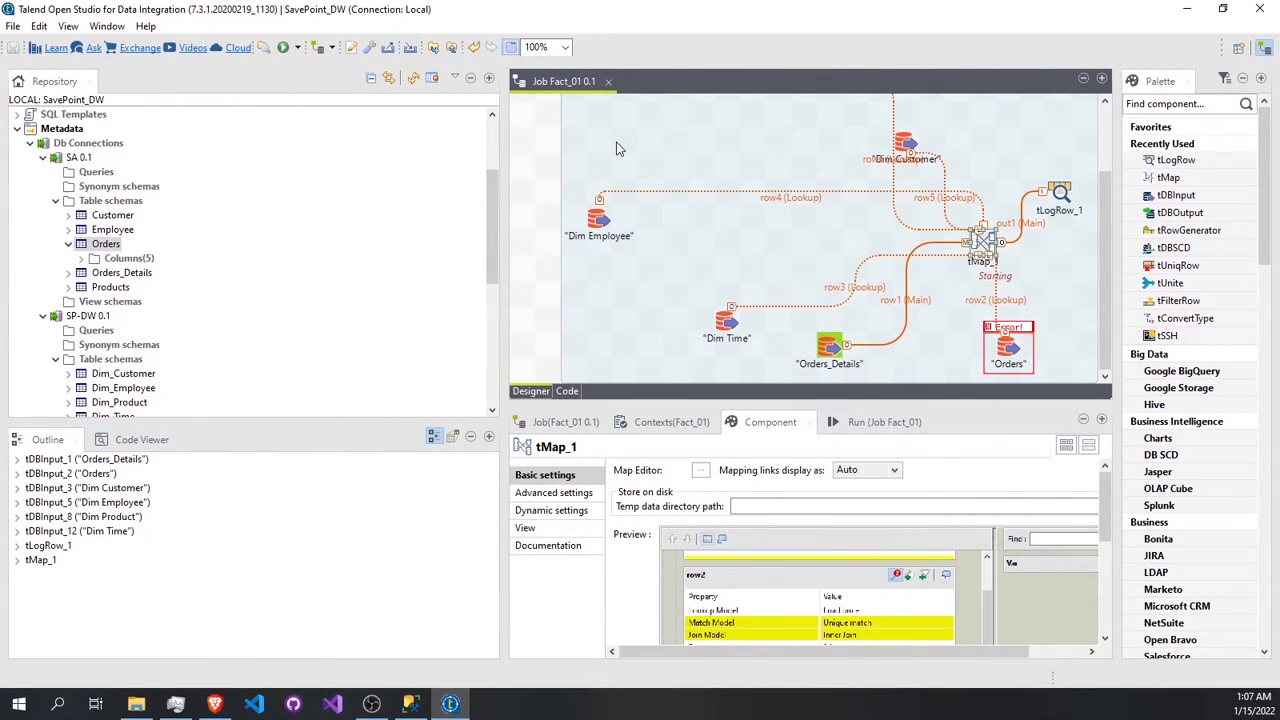
{"action": "left_click", "coordinate": [283, 47]}
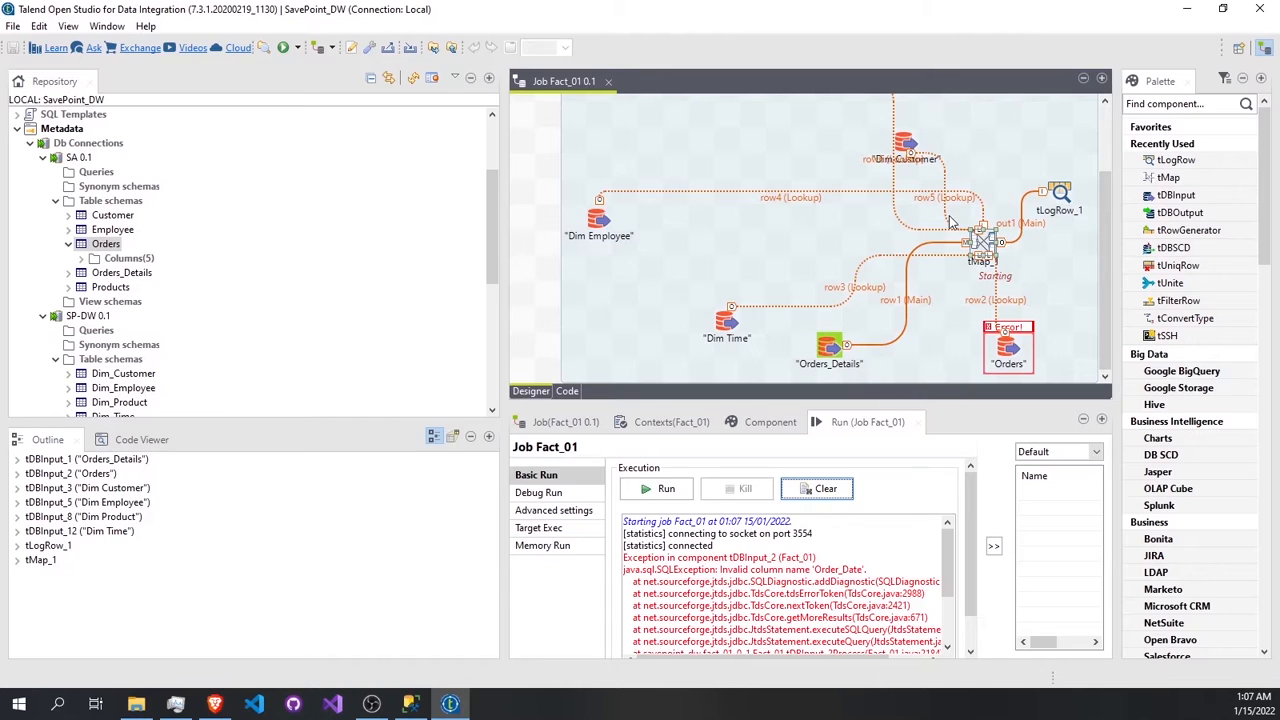
Change the order date column in the Orders input's SQL query to Orders.OrderDate.
{"action": "double_click", "coordinate": [1010, 350]}
{"action": "scroll", "coordinate": [848, 543], "scroll_direction": "down", "scroll_amount": 3}
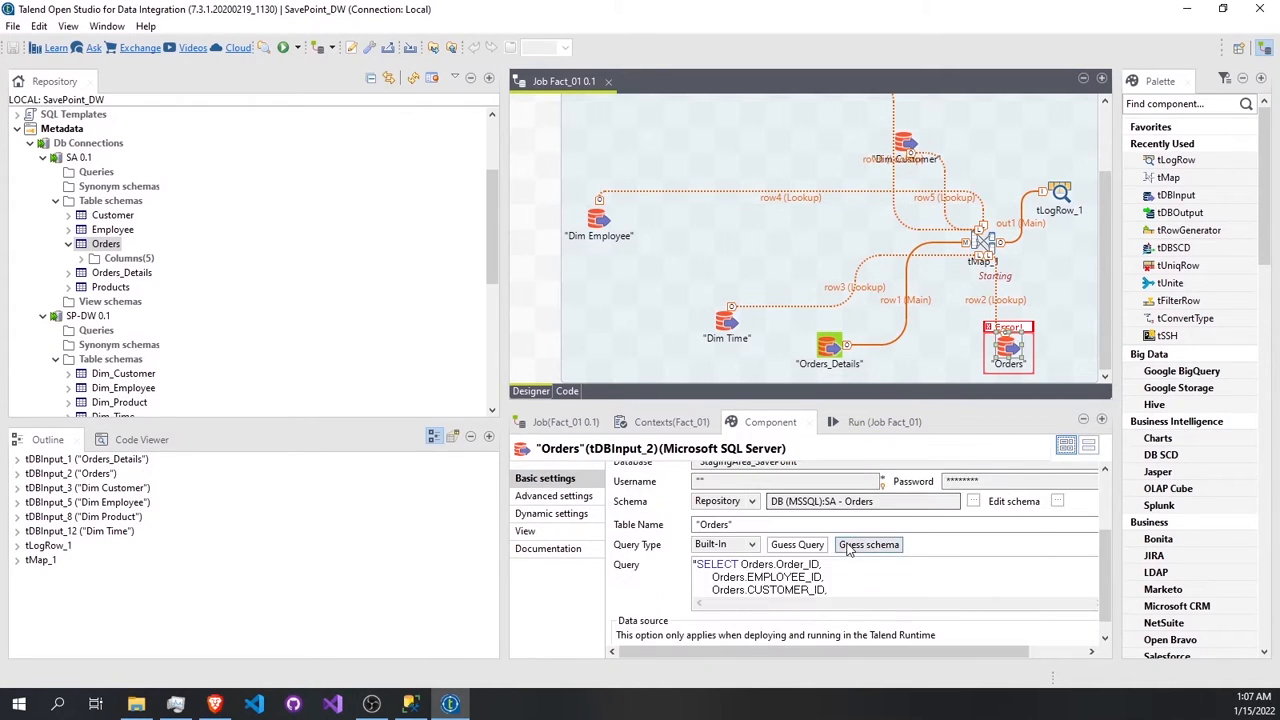
{"action": "scroll", "coordinate": [848, 543], "scroll_direction": "up", "scroll_amount": 1}
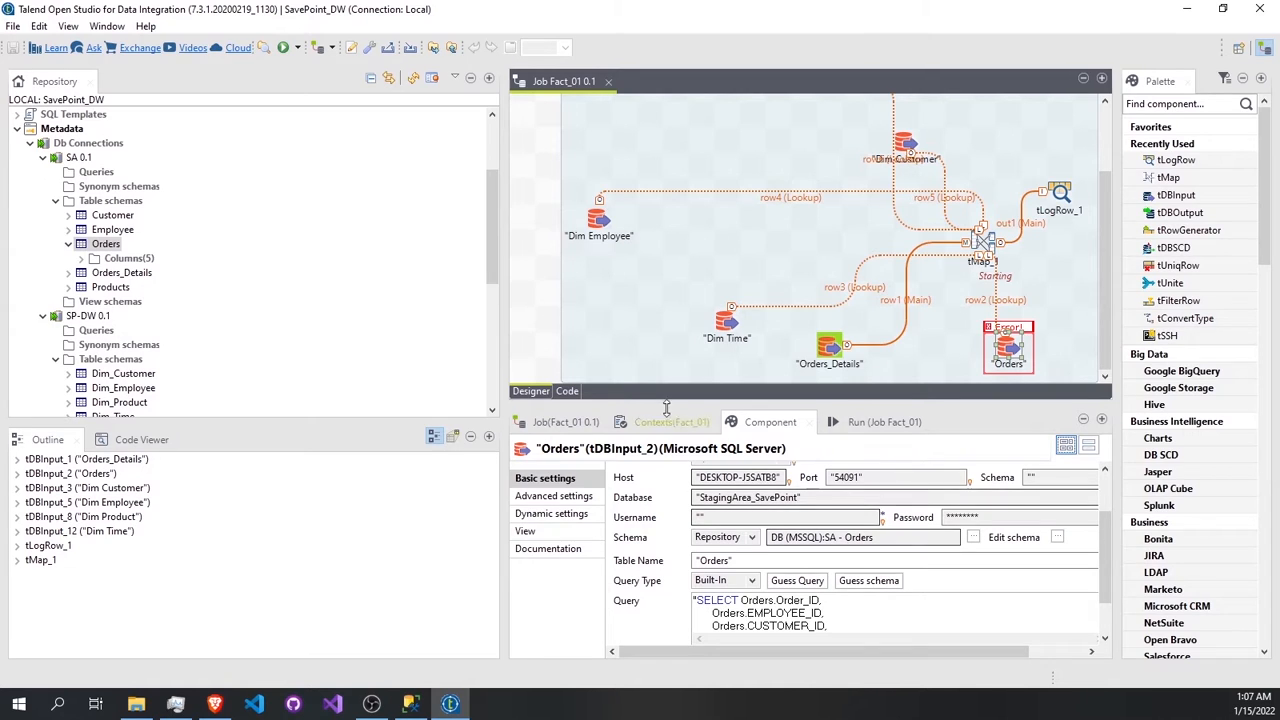
{"action": "left_click", "coordinate": [562, 428]}
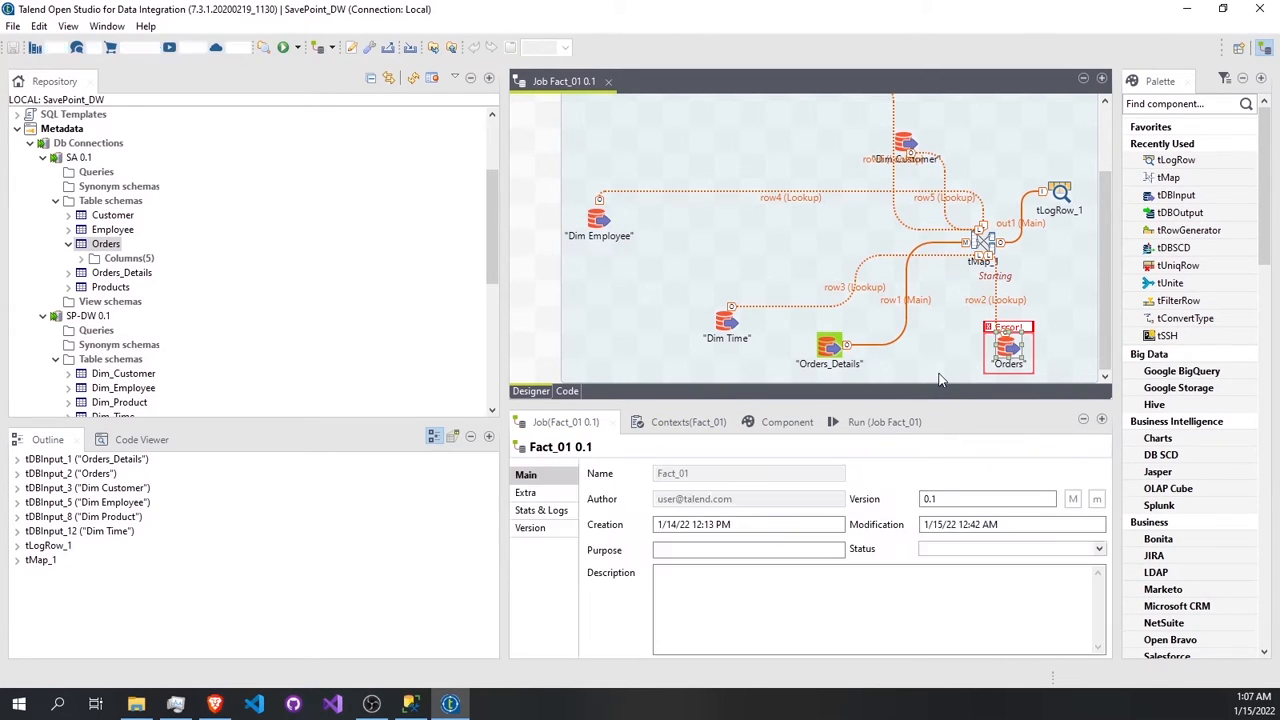
{"action": "left_click", "coordinate": [1010, 345]}
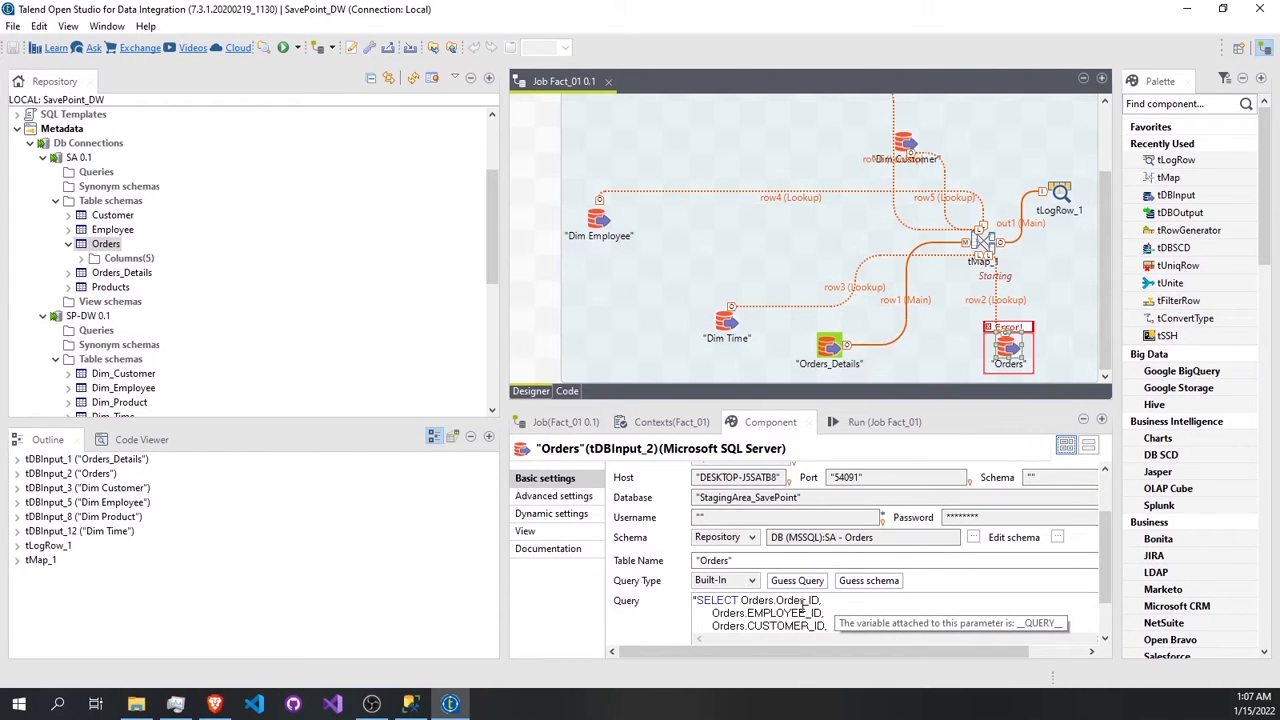
{"action": "scroll", "coordinate": [822, 612], "scroll_direction": "down", "scroll_amount": 1}
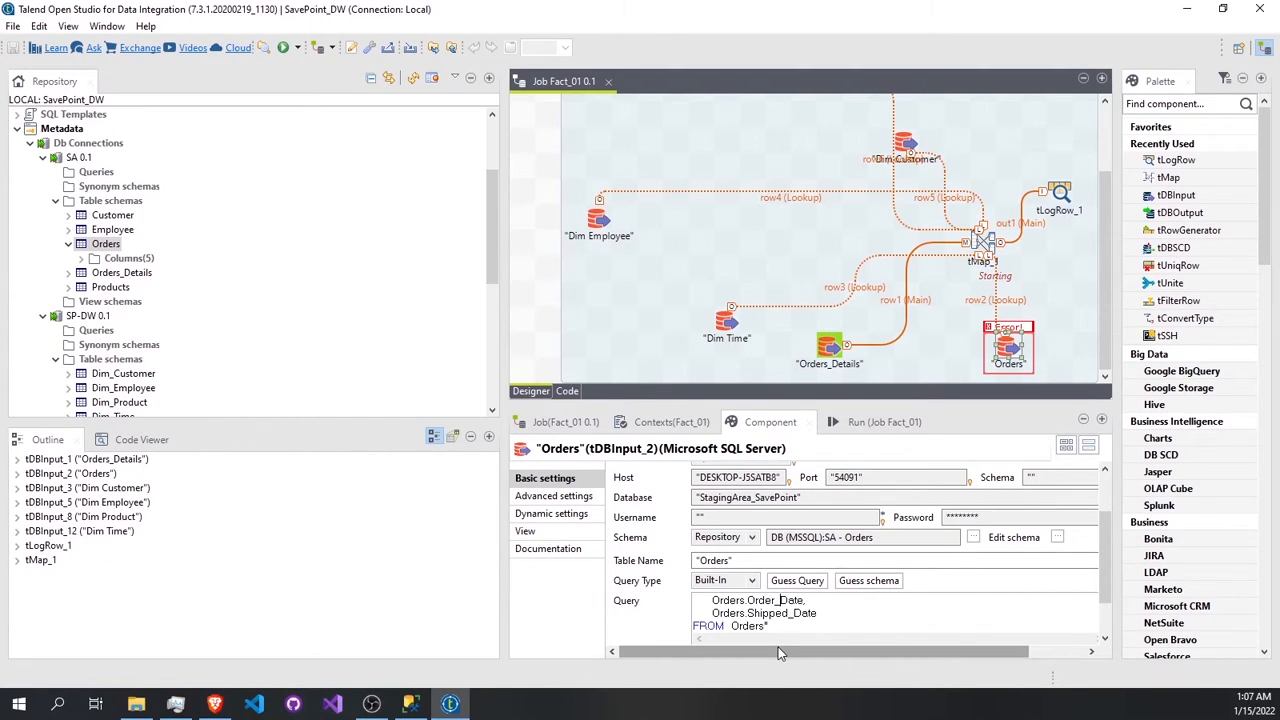
{"action": "key", "text": "BackSpace"}
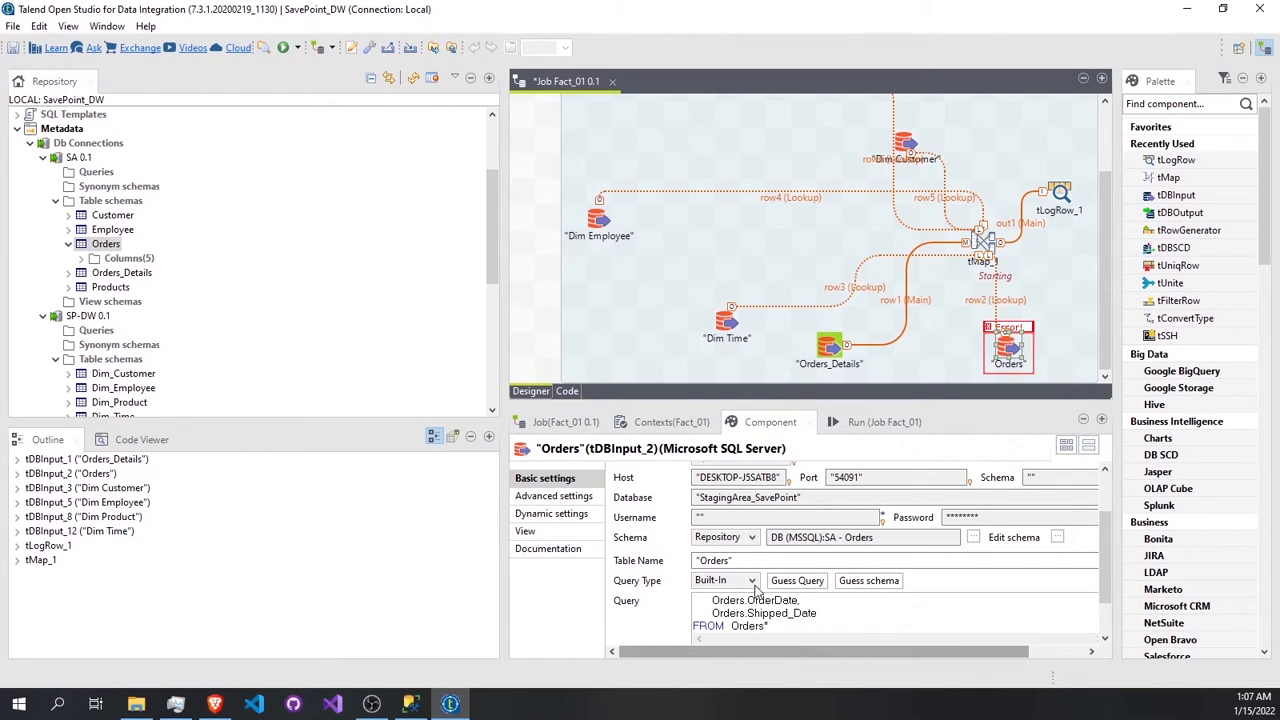
Regenerate the Orders input's SQL query from its schema and run the job to check the logged output rows.
{"action": "left_click", "coordinate": [800, 580]}
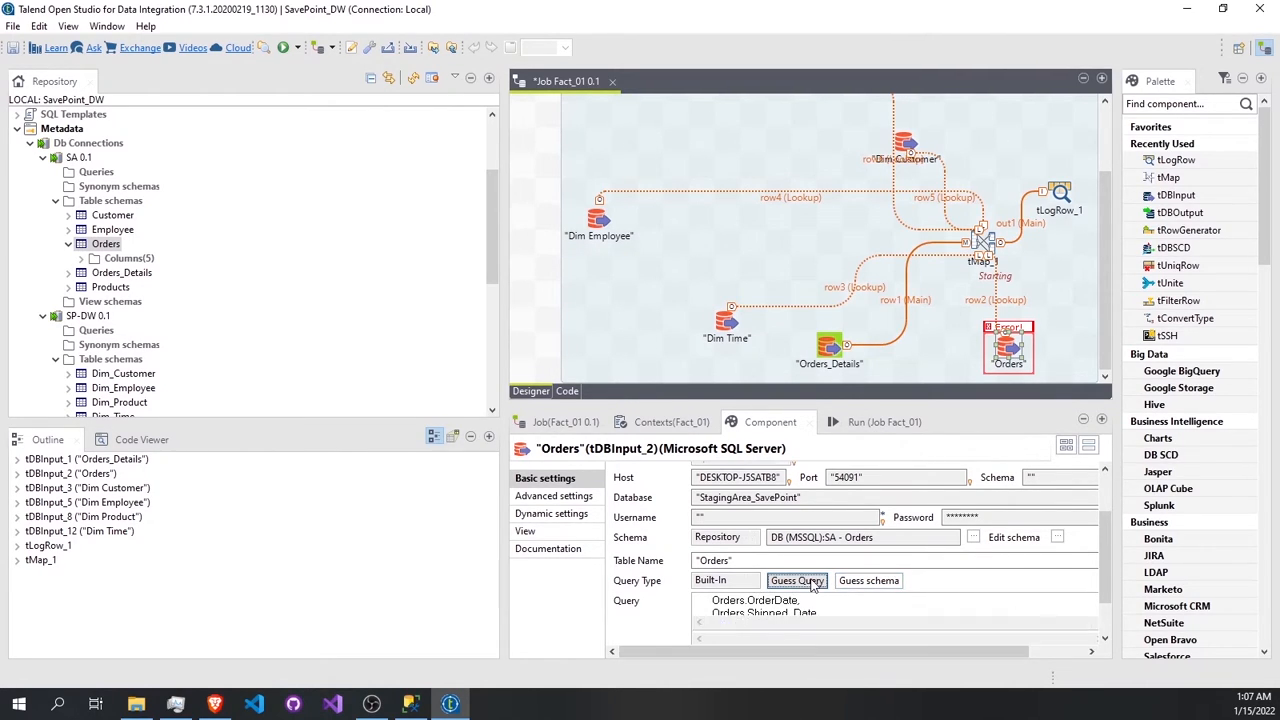
{"action": "scroll", "coordinate": [835, 619], "scroll_direction": "down", "scroll_amount": 2}
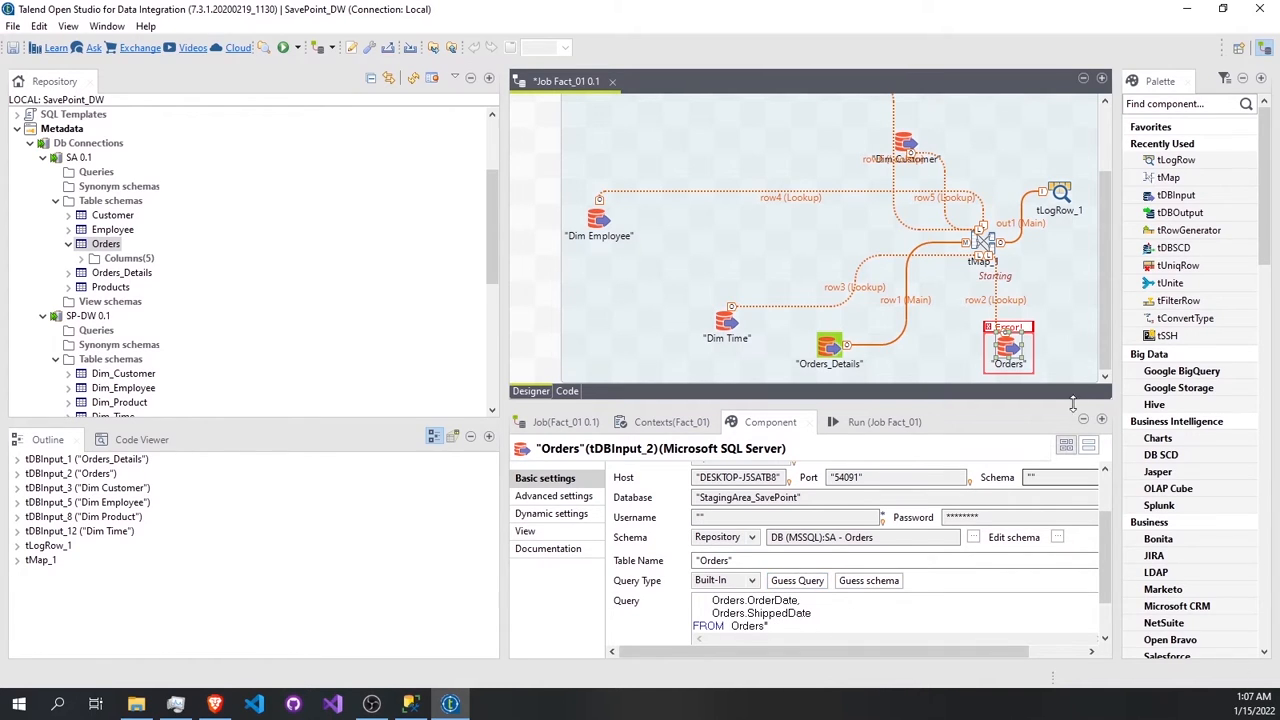
{"action": "left_click", "coordinate": [284, 48]}
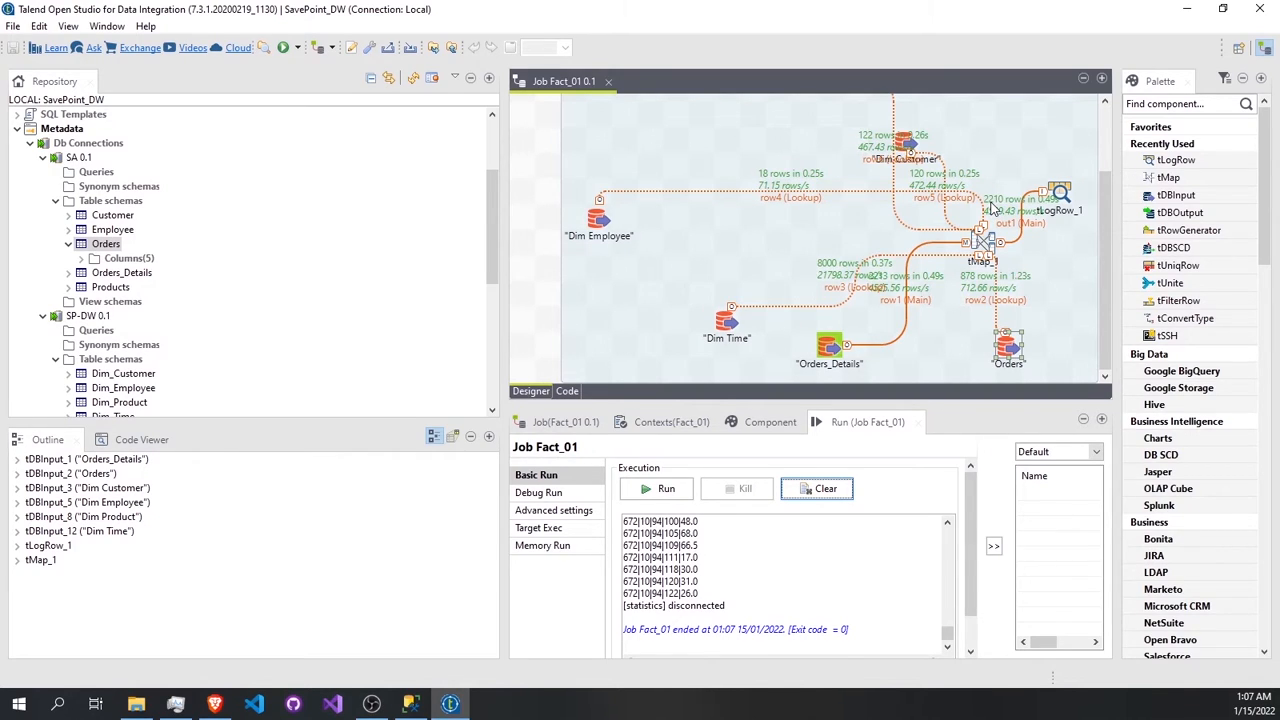
{"action": "scroll", "coordinate": [740, 590], "scroll_direction": "up", "scroll_amount": 10}
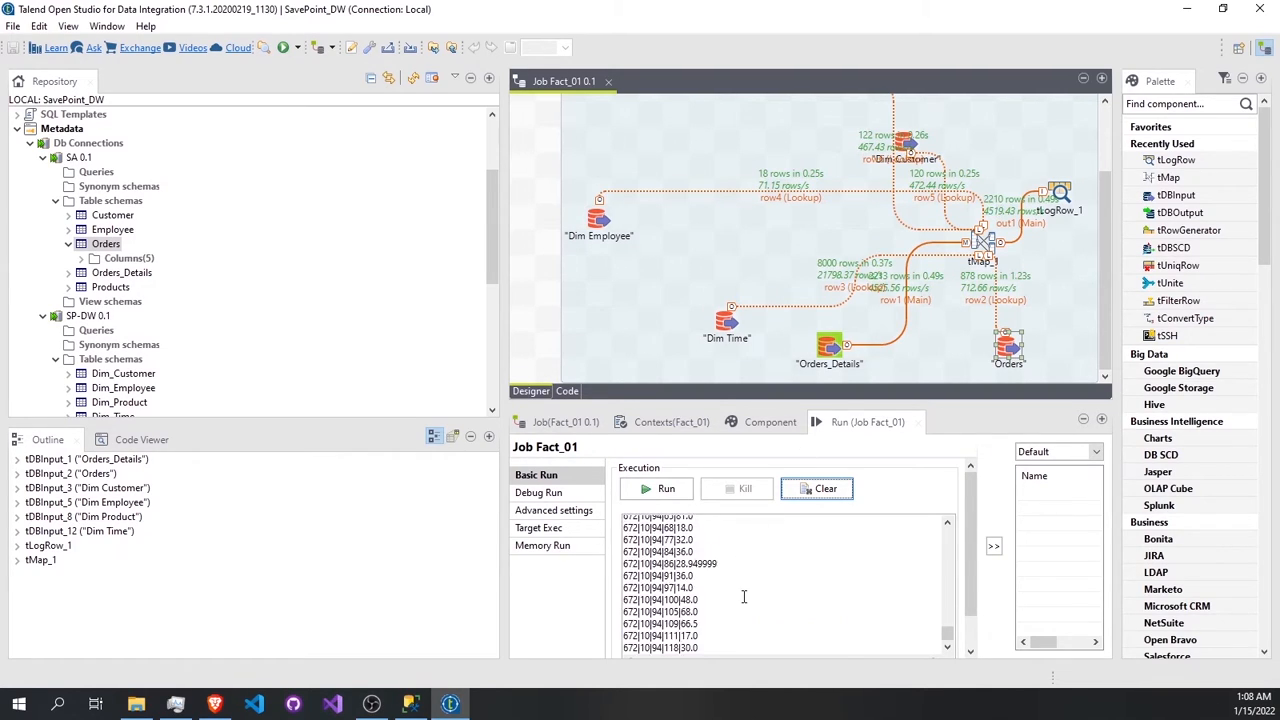
{"action": "scroll", "coordinate": [668, 575], "scroll_direction": "up", "scroll_amount": 8}
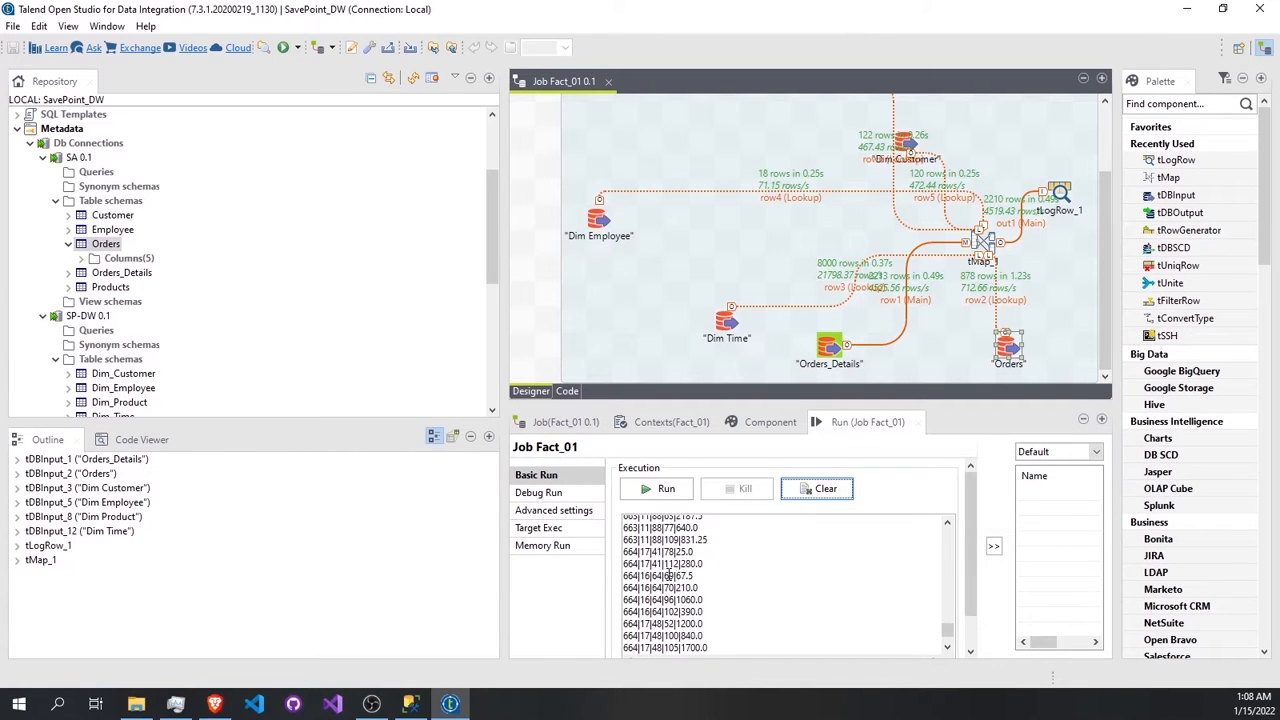
{"action": "scroll", "coordinate": [666, 556], "scroll_direction": "up", "scroll_amount": 4}
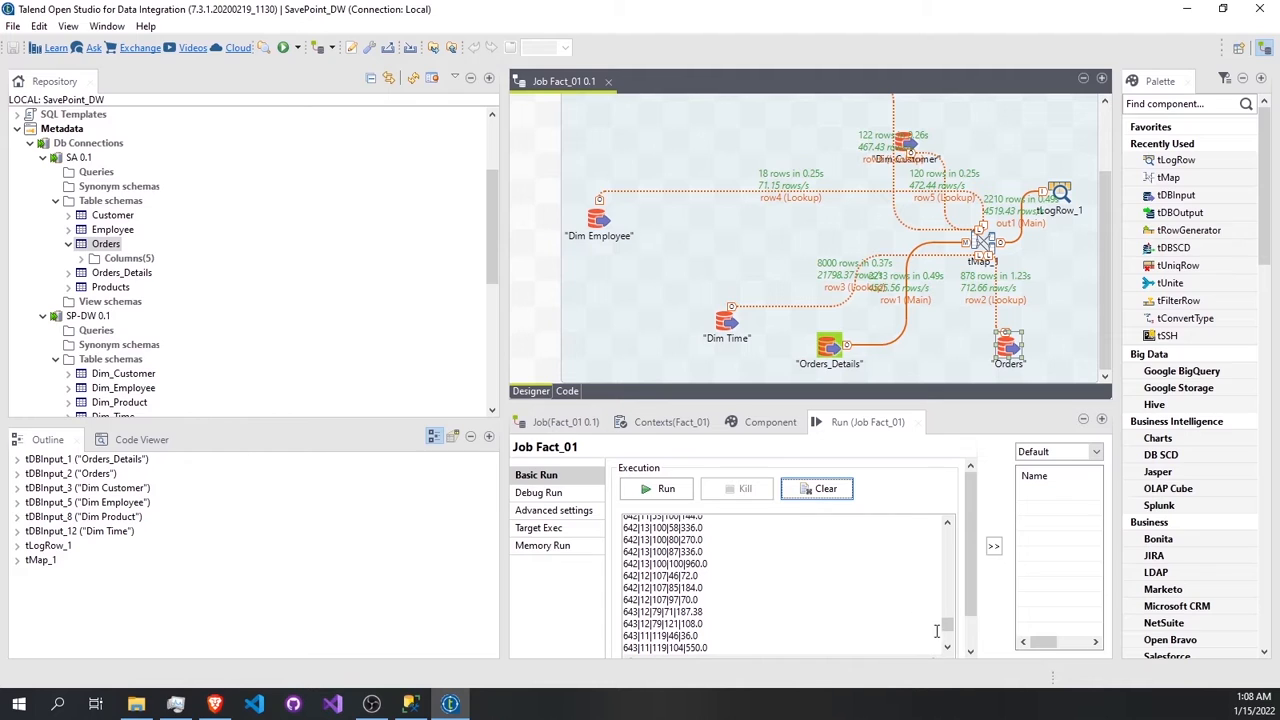
{"action": "mouse_move", "coordinate": [946, 625]}
{"action": "left_mouse_down"}
{"action": "mouse_move", "coordinate": [941, 530]}
{"action": "mouse_move", "coordinate": [943, 645]}
{"action": "left_mouse_up"}
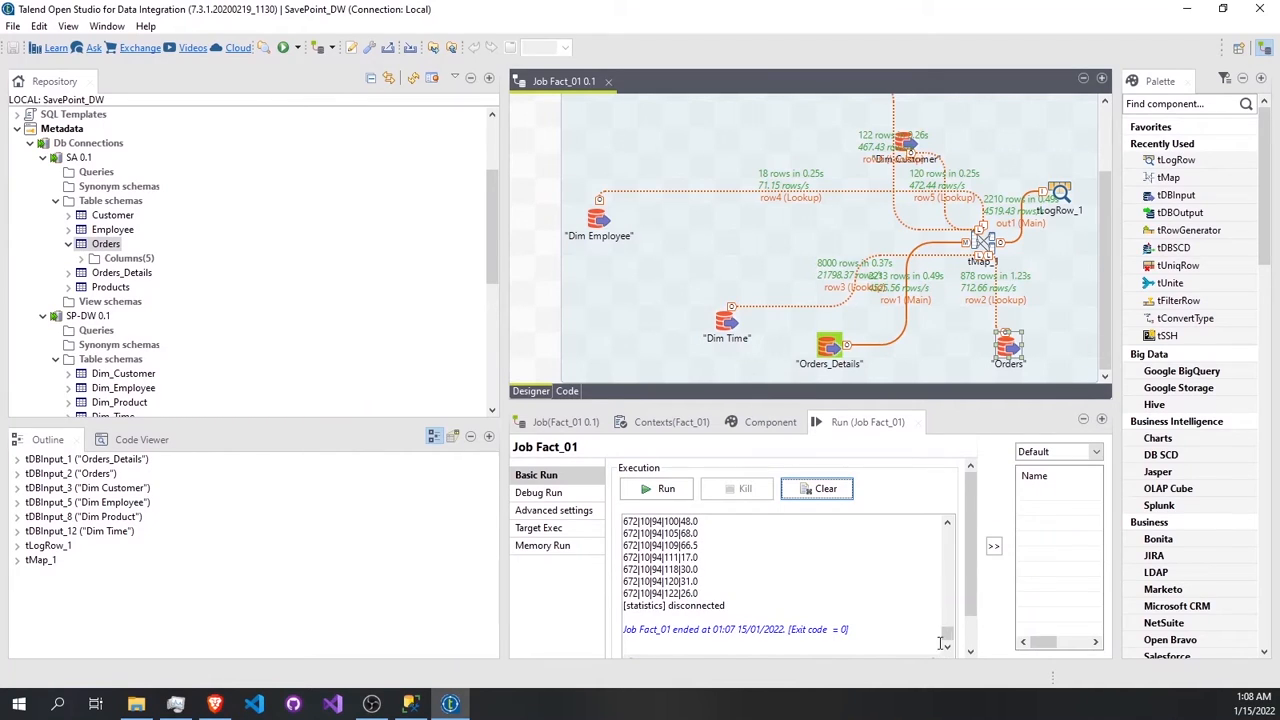
Delete tLogRow_1 and add the SP-DW connection to the job as a tDBOutput (Microsoft SQL Server) component near tMap_1.
{"action": "left_click", "coordinate": [1060, 192]}
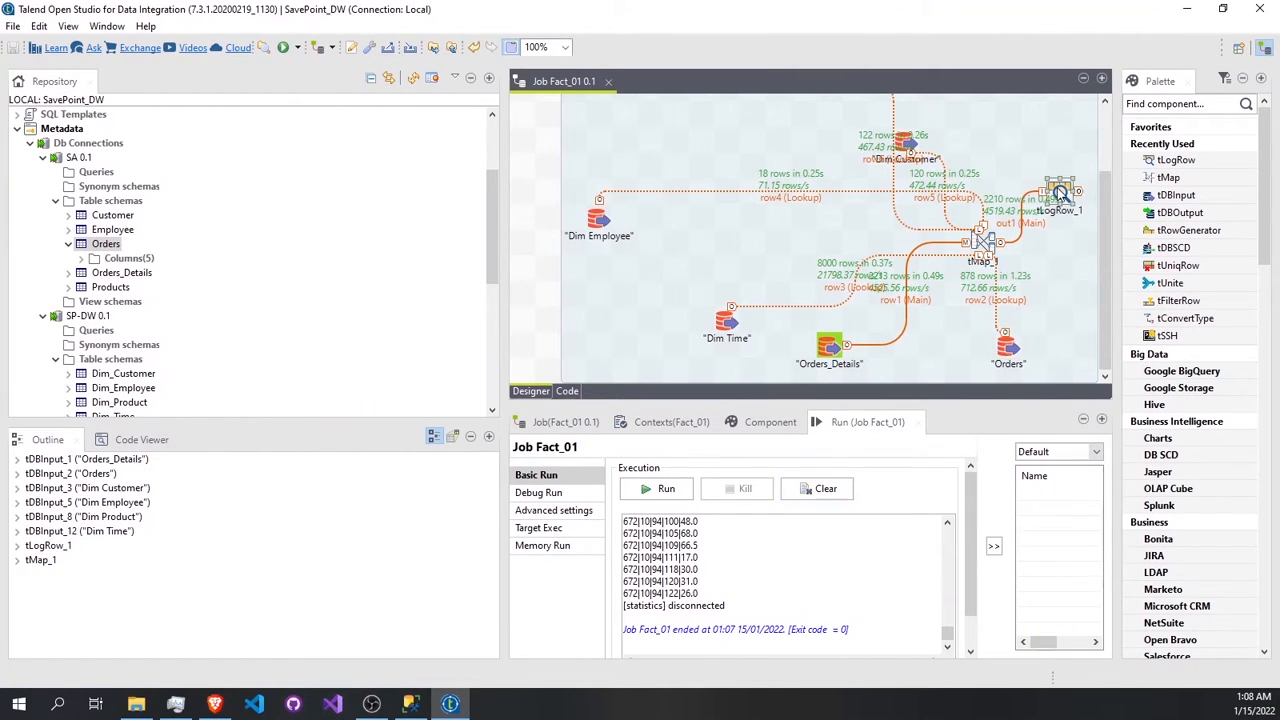
{"action": "key", "text": "Delete"}
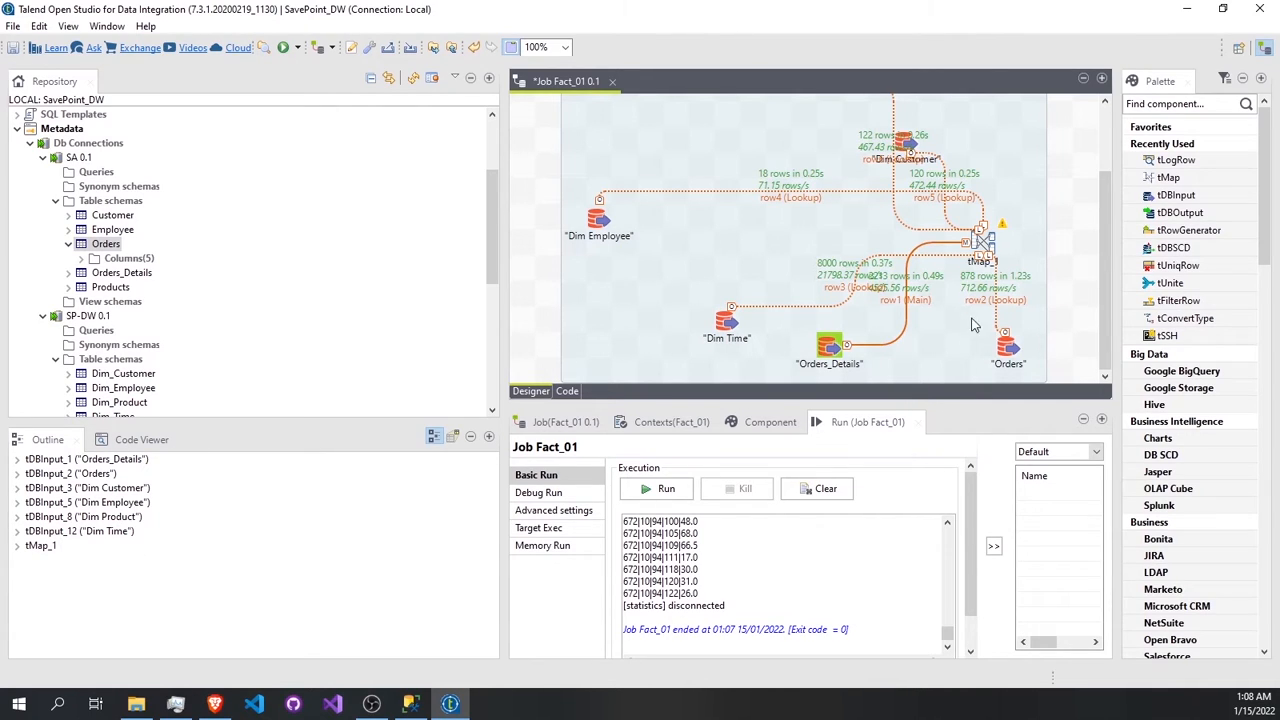
{"action": "right_click", "coordinate": [990, 246]}
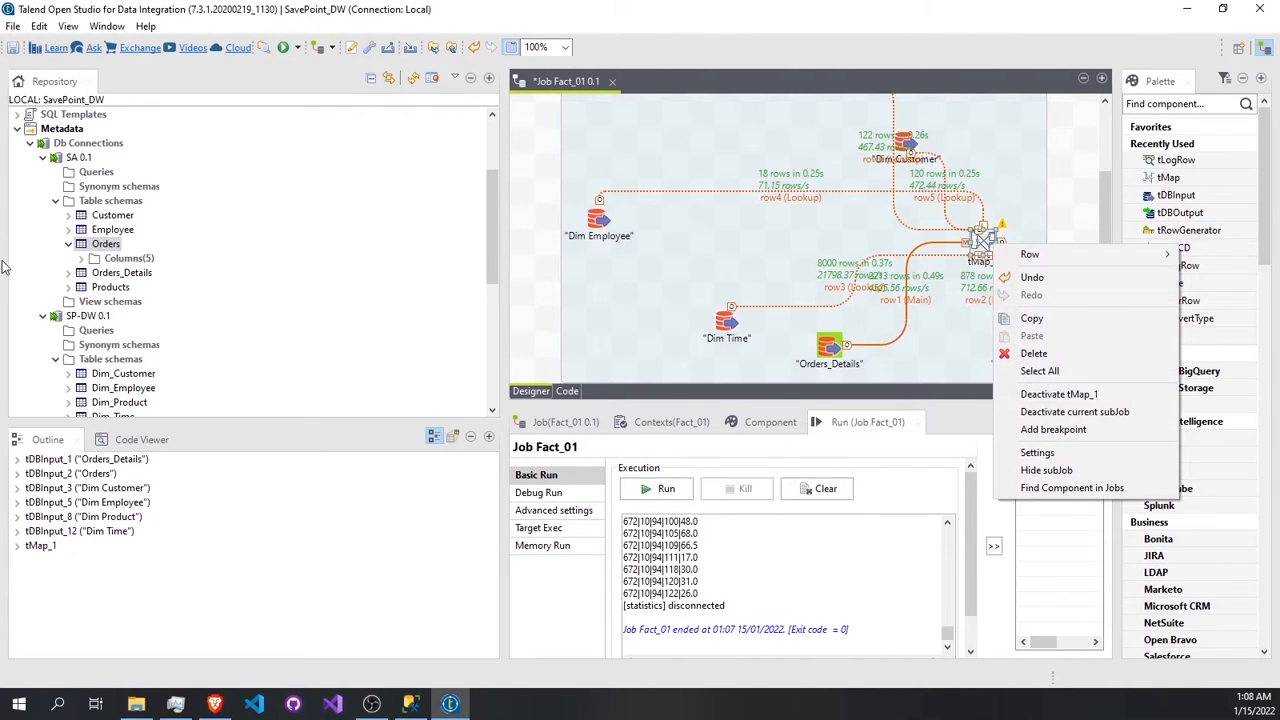
{"action": "left_click", "coordinate": [88, 316]}
{"action": "left_click_drag", "start_coordinate": [88, 316], "coordinate": [1036, 236]}
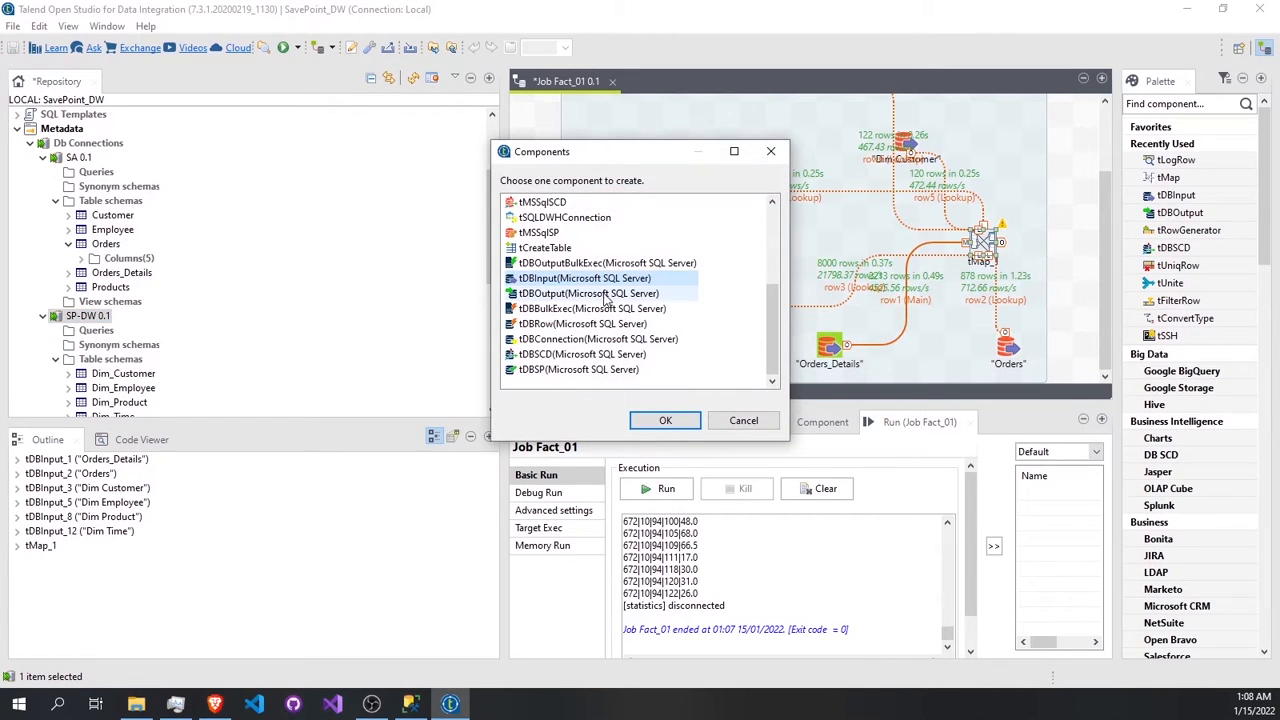
{"action": "double_click", "coordinate": [604, 294]}
{"action": "left_click_drag", "start_coordinate": [952, 378], "coordinate": [1018, 377]}
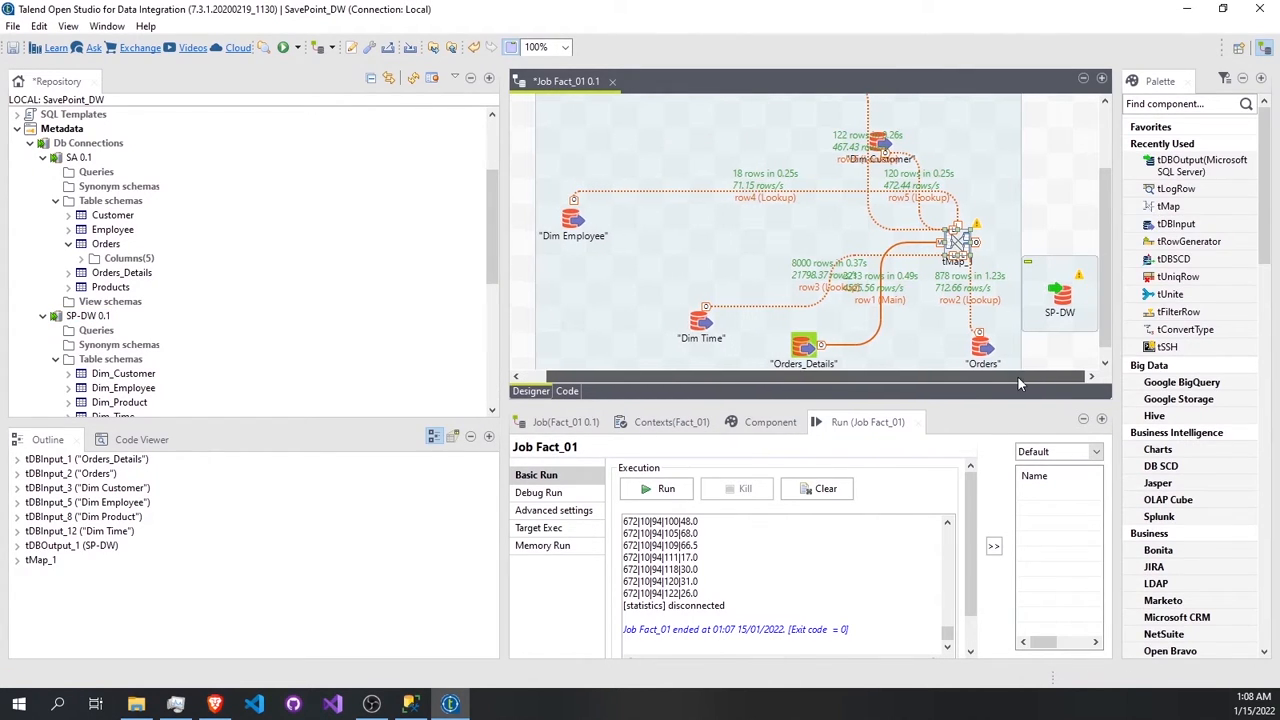
Connect the out1 row of tMap_1 to the SP-DW output component.
{"action": "right_click", "coordinate": [966, 243]}
{"action": "mouse_move", "coordinate": [1005, 253]}
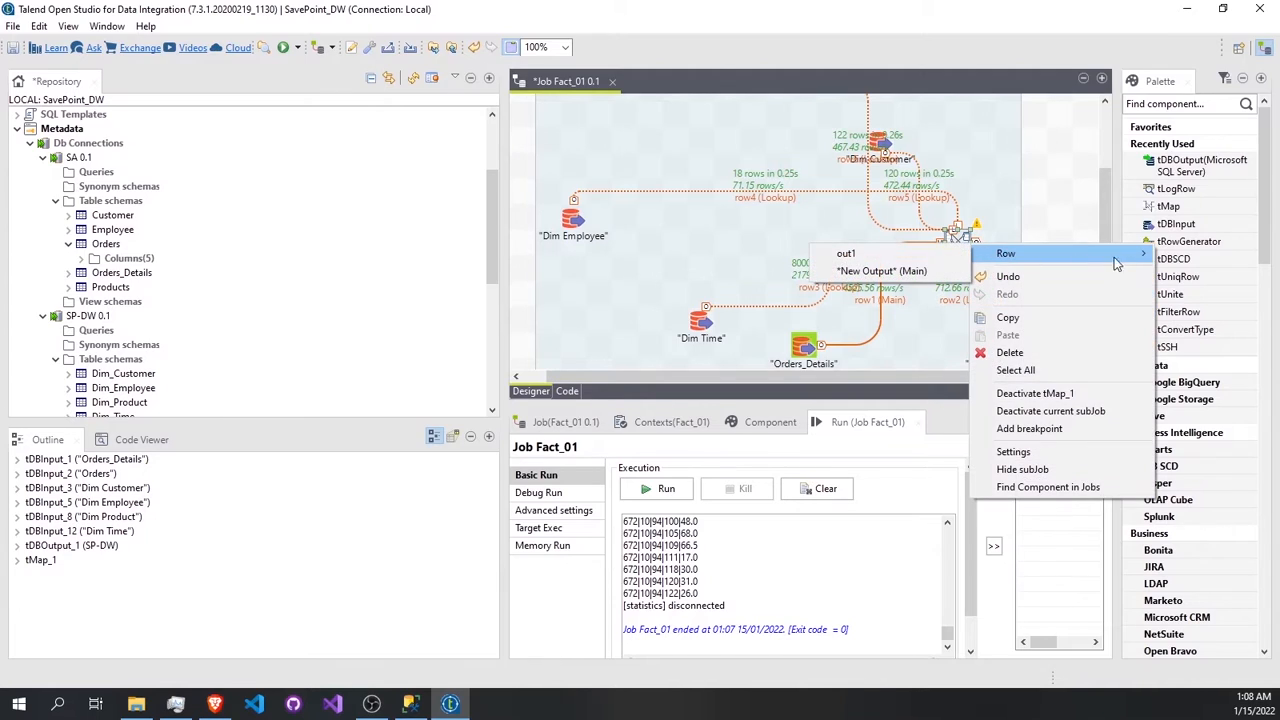
{"action": "left_click", "coordinate": [940, 271]}
{"action": "left_click", "coordinate": [1062, 300]}
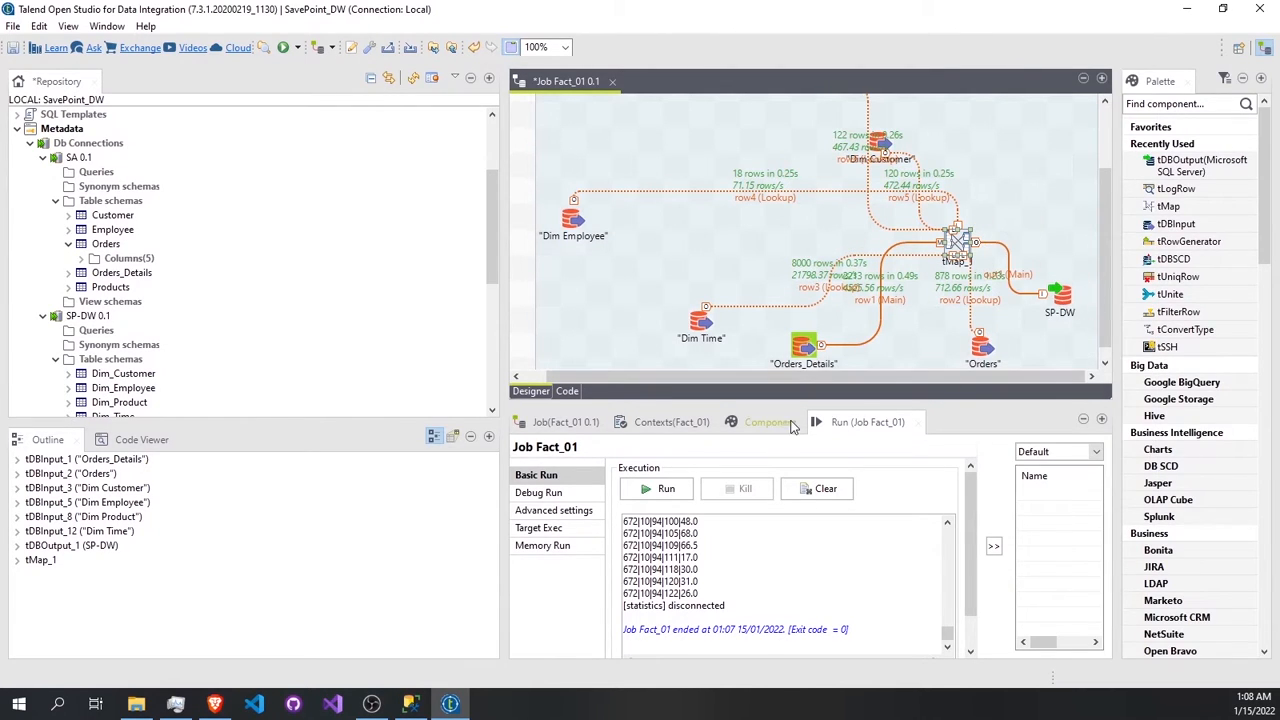
Set the SP-DW output's table to "Fact 01" and its action on table to Create table if does not exist.
{"action": "double_click", "coordinate": [1058, 295]}
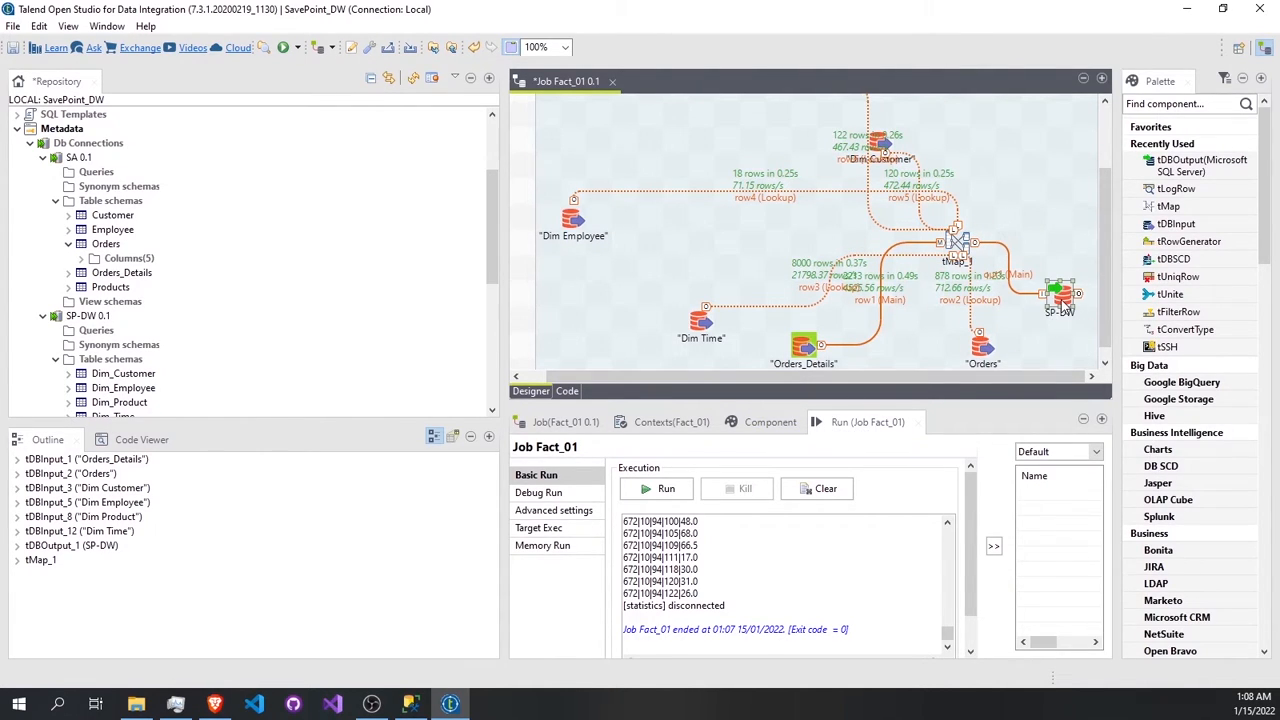
{"action": "left_click", "coordinate": [701, 604]}
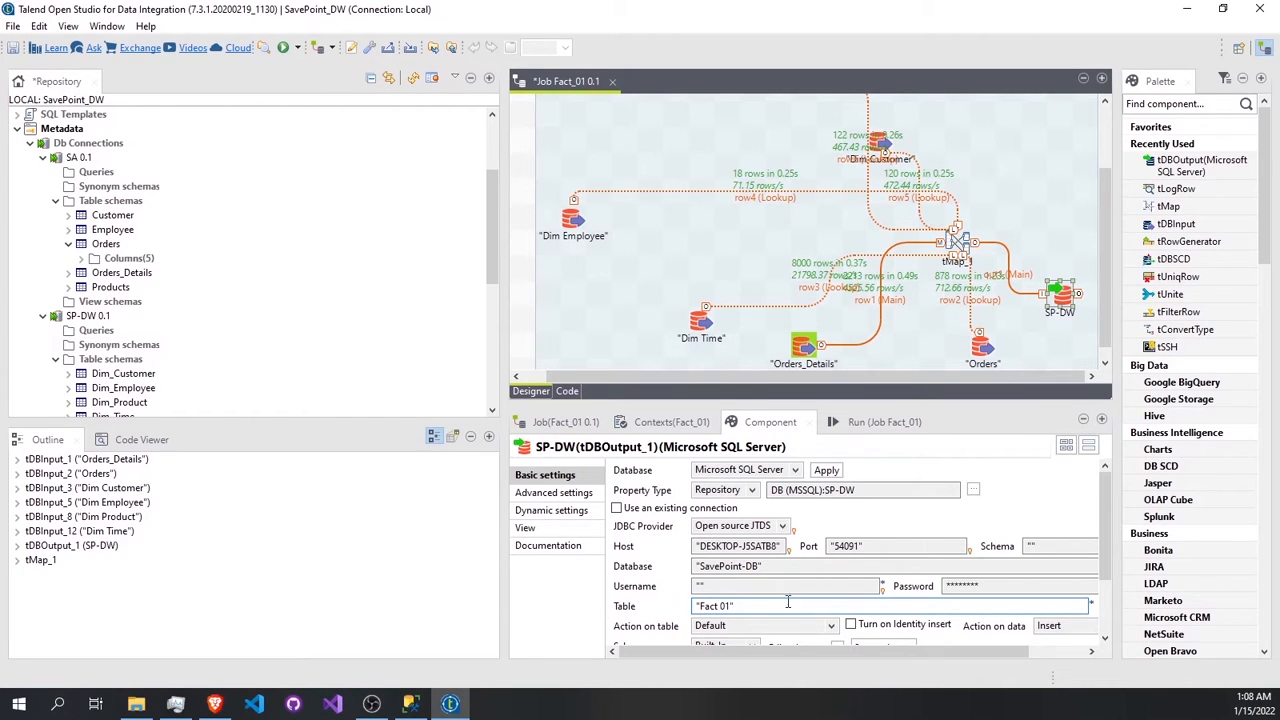
{"action": "scroll", "coordinate": [752, 605], "scroll_direction": "down", "scroll_amount": 1}
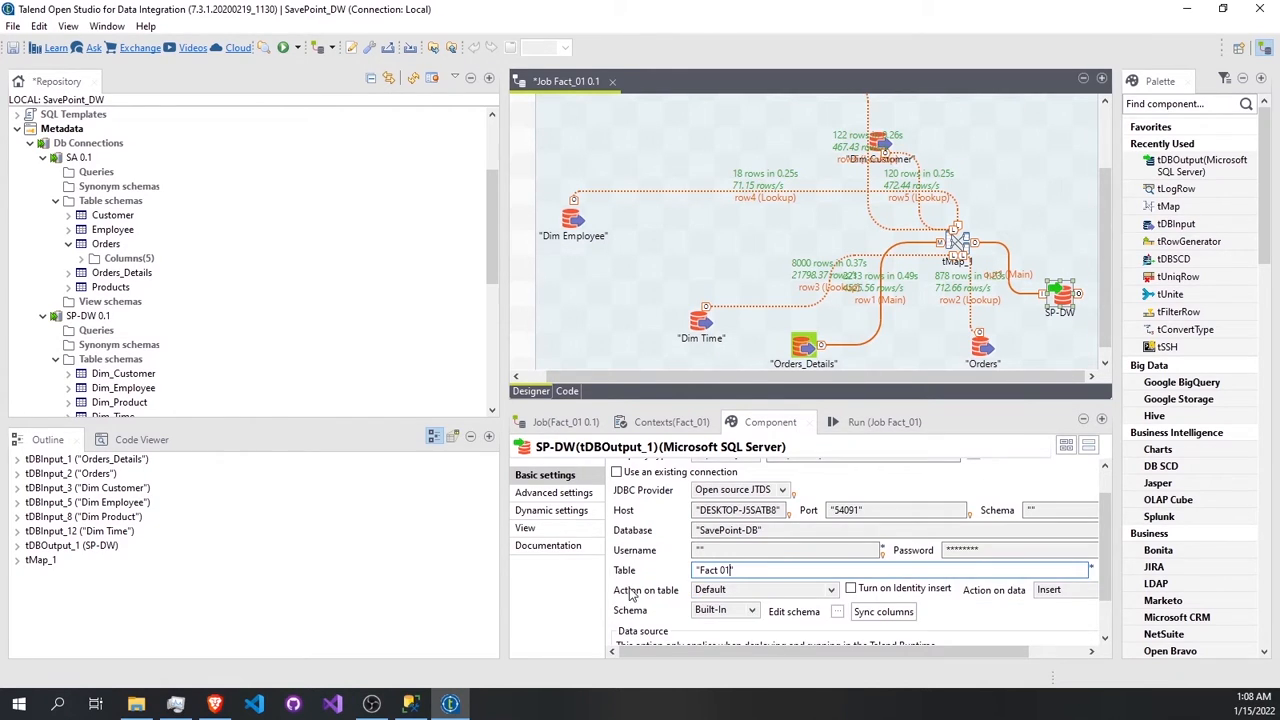
{"action": "left_click", "coordinate": [720, 589]}
{"action": "key", "text": "Escape"}
{"action": "key", "text": "Down"}
{"action": "key", "text": "Down"}
{"action": "key", "text": "Down"}
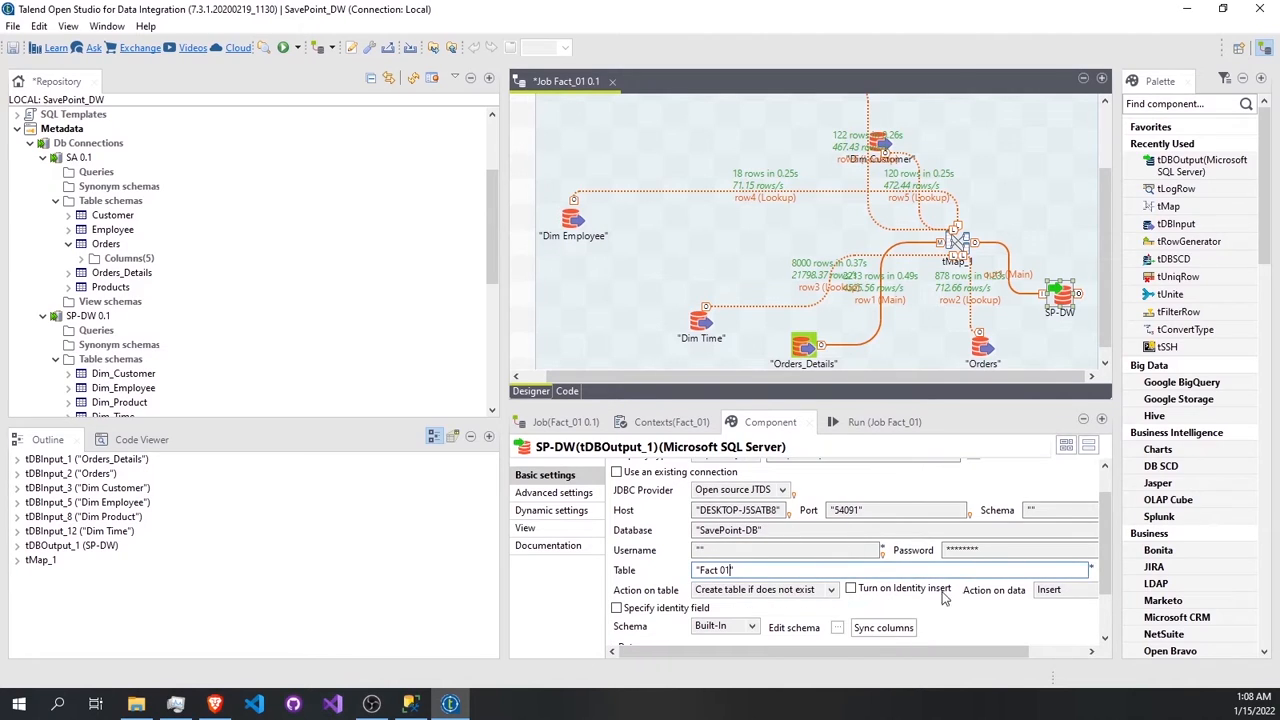
Set the SP-DW output's action on data to Insert if not exist, and save and run the job.
{"action": "left_click", "coordinate": [1076, 590]}
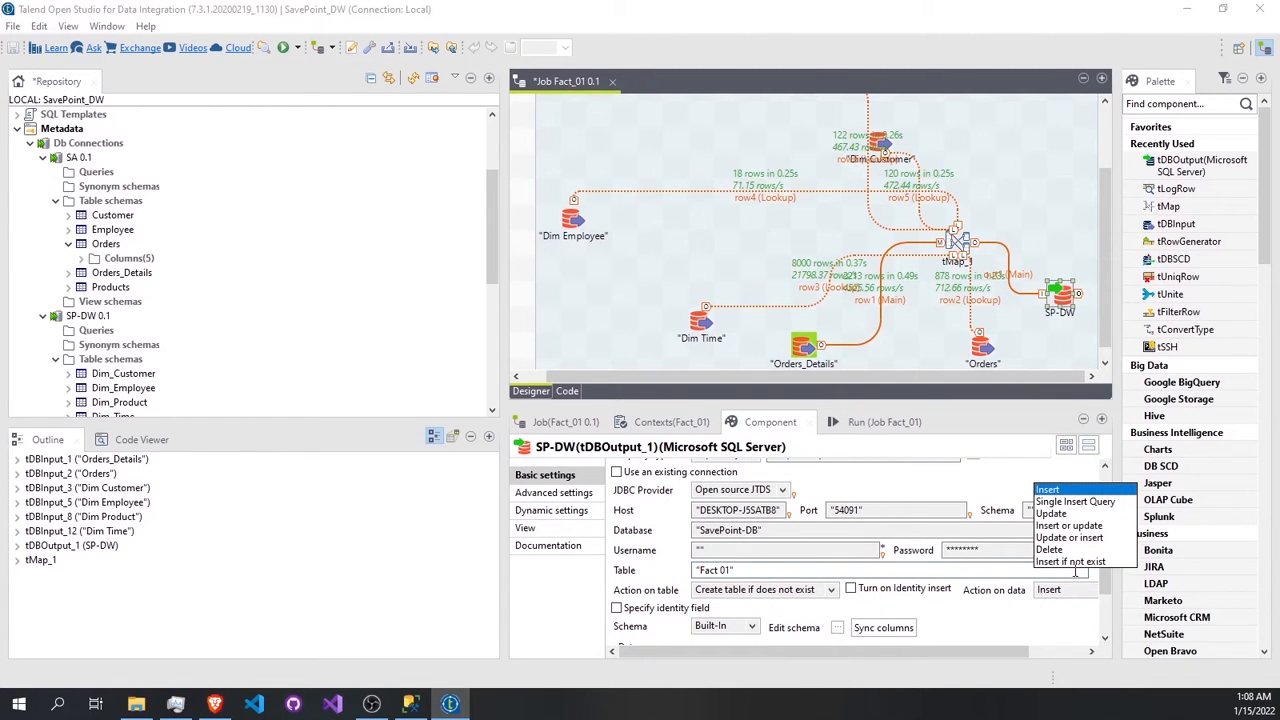
{"action": "left_click", "coordinate": [1070, 561]}
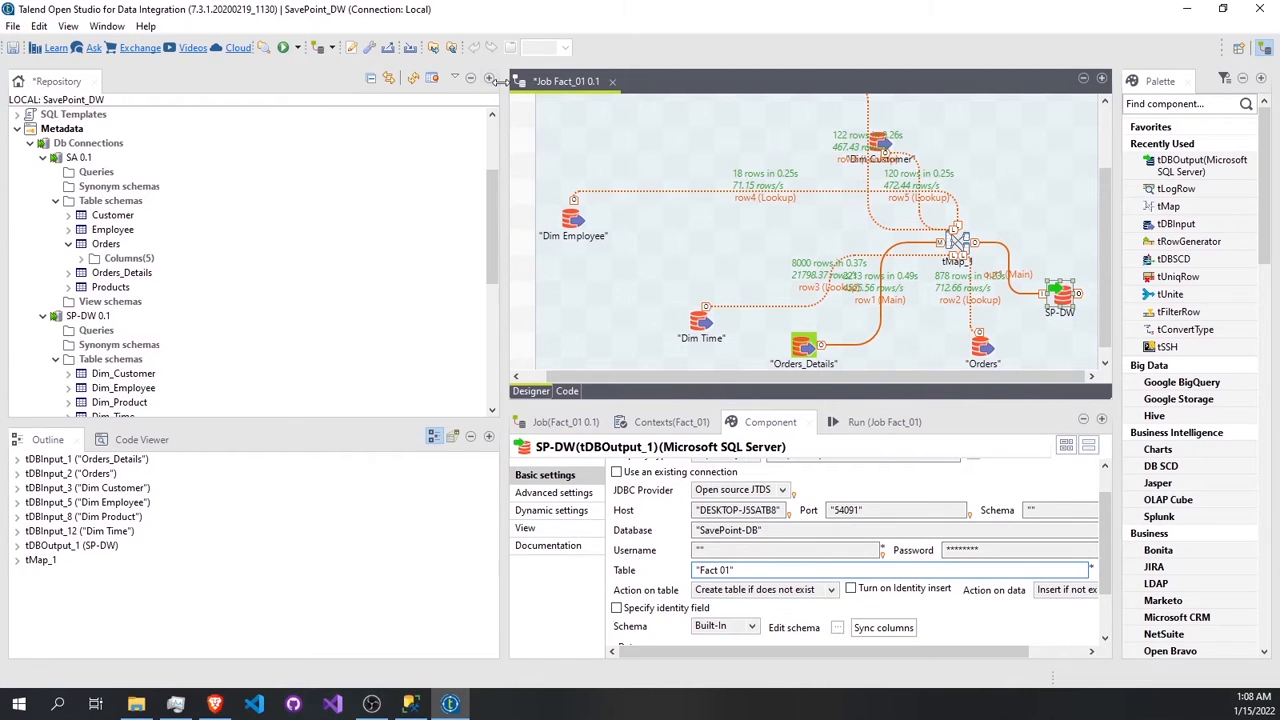
{"action": "key", "text": "ctrl+s"}
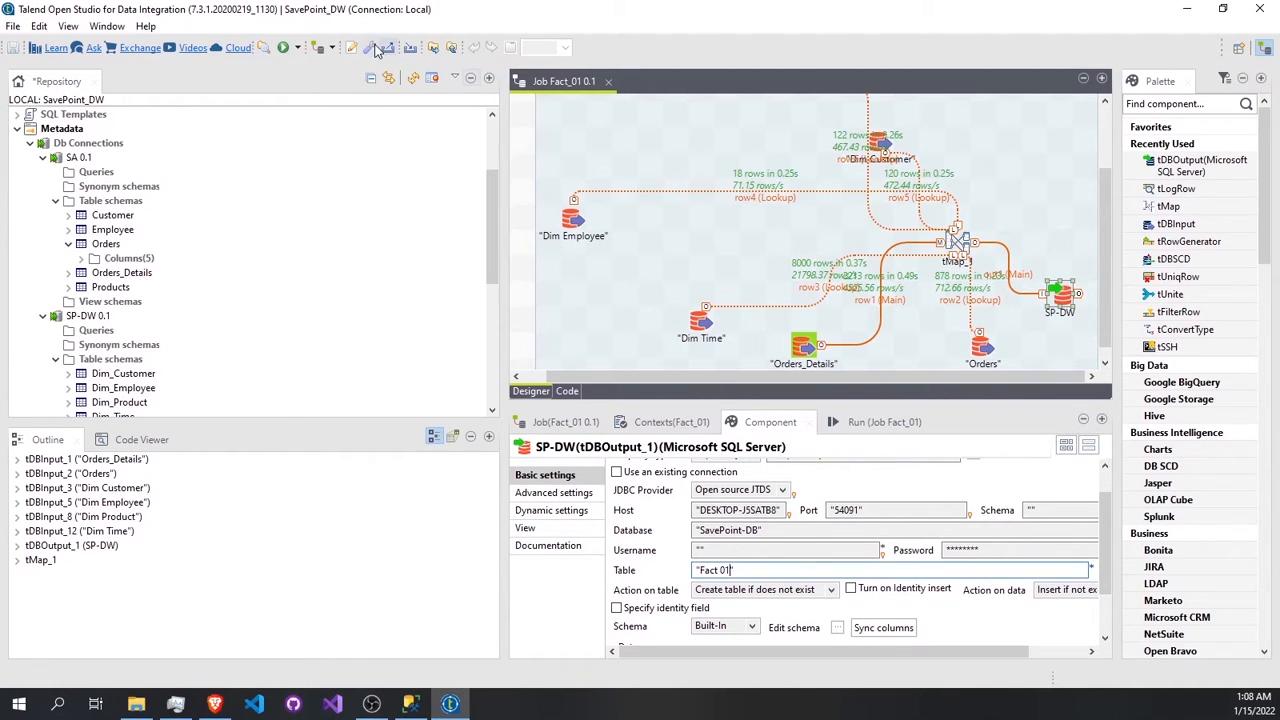
{"action": "left_click", "coordinate": [283, 49]}
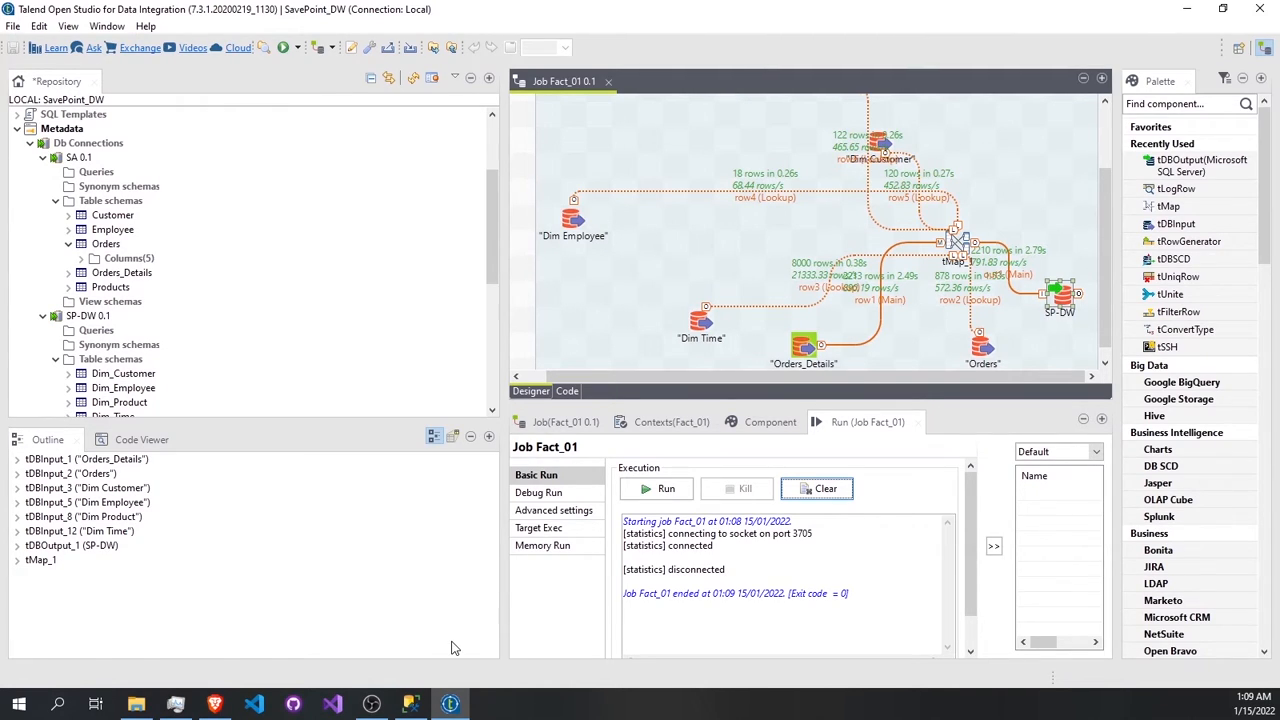
Switch to SQL Server Management Studio, close the open query and collapse the StagingArea_SavePoint database.
{"action": "left_click", "coordinate": [410, 704]}
{"action": "left_click", "coordinate": [468, 96]}
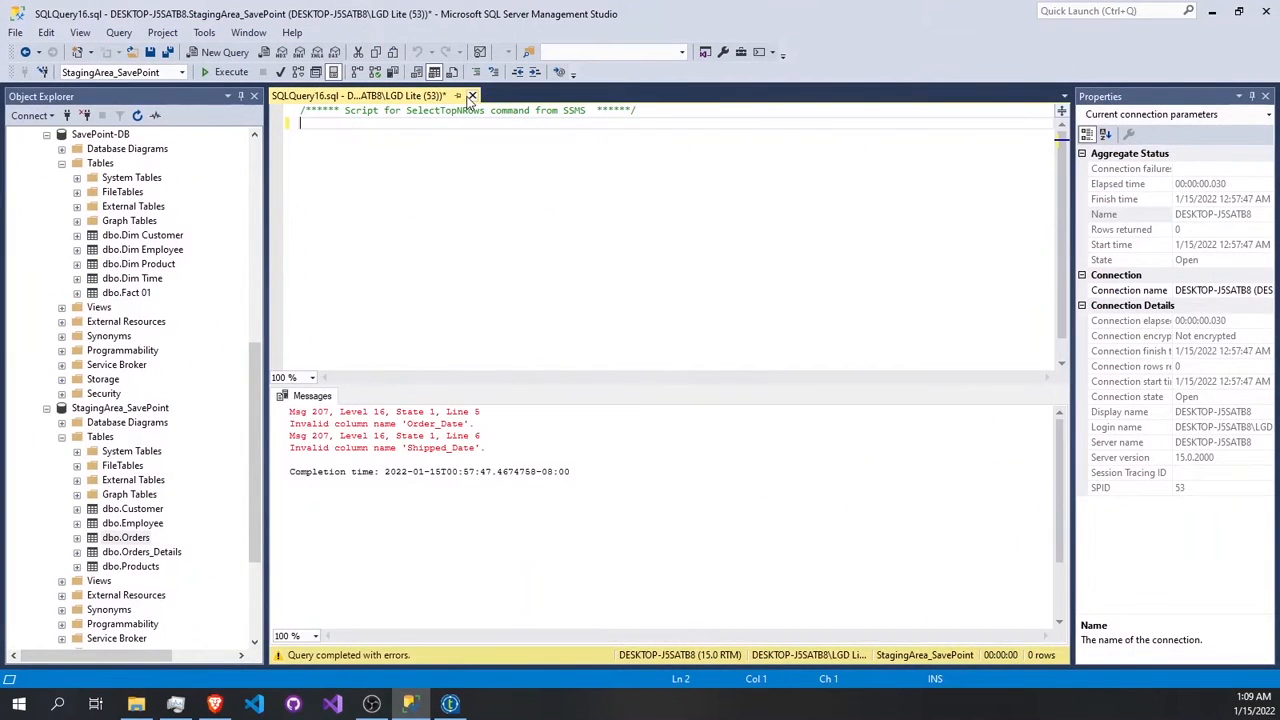
{"action": "left_click", "coordinate": [472, 96]}
{"action": "left_click", "coordinate": [697, 448]}
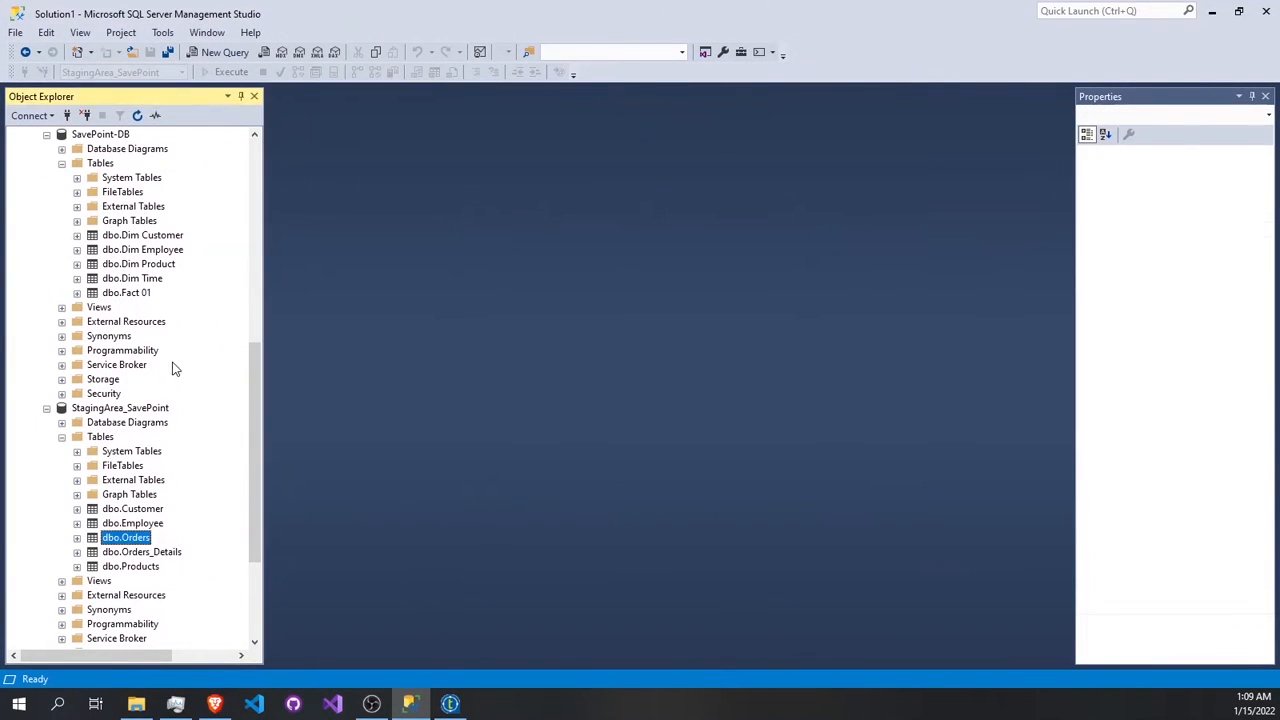
{"action": "left_click", "coordinate": [46, 409]}
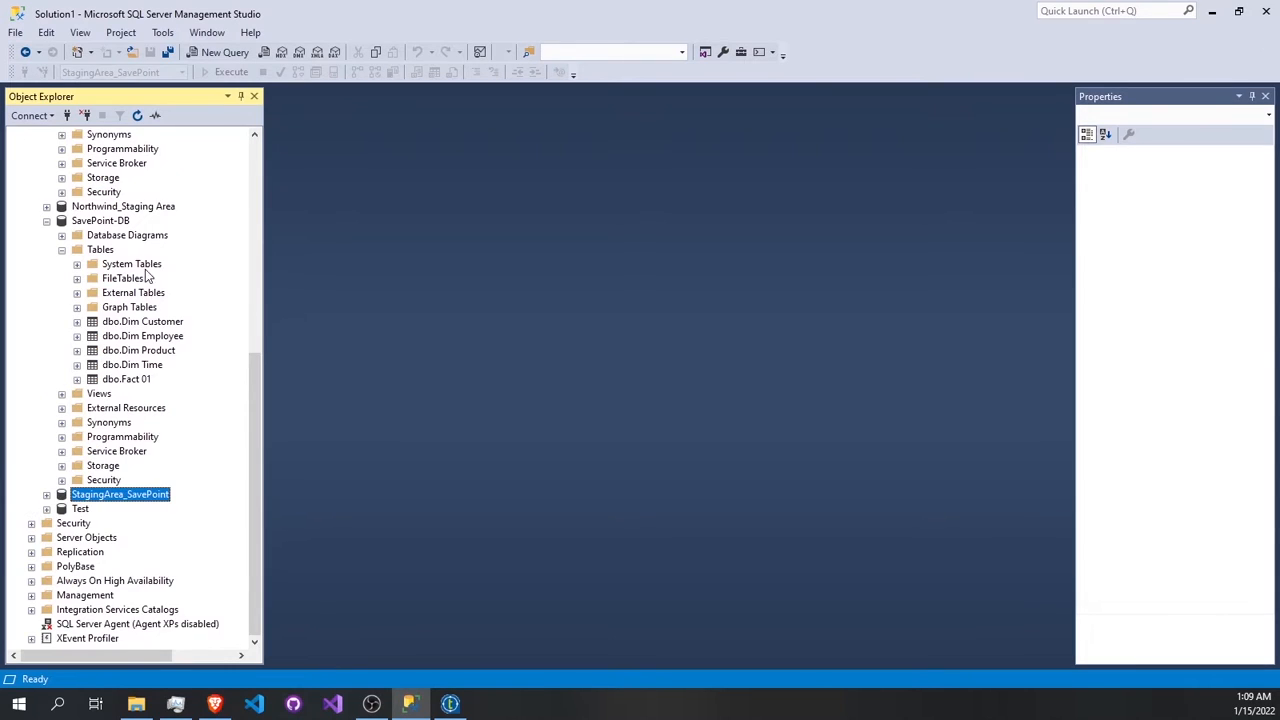
Query the top 1000 rows of the dbo.Fact 01 table in the SavePoint-DB database.
{"action": "right_click", "coordinate": [100, 249]}
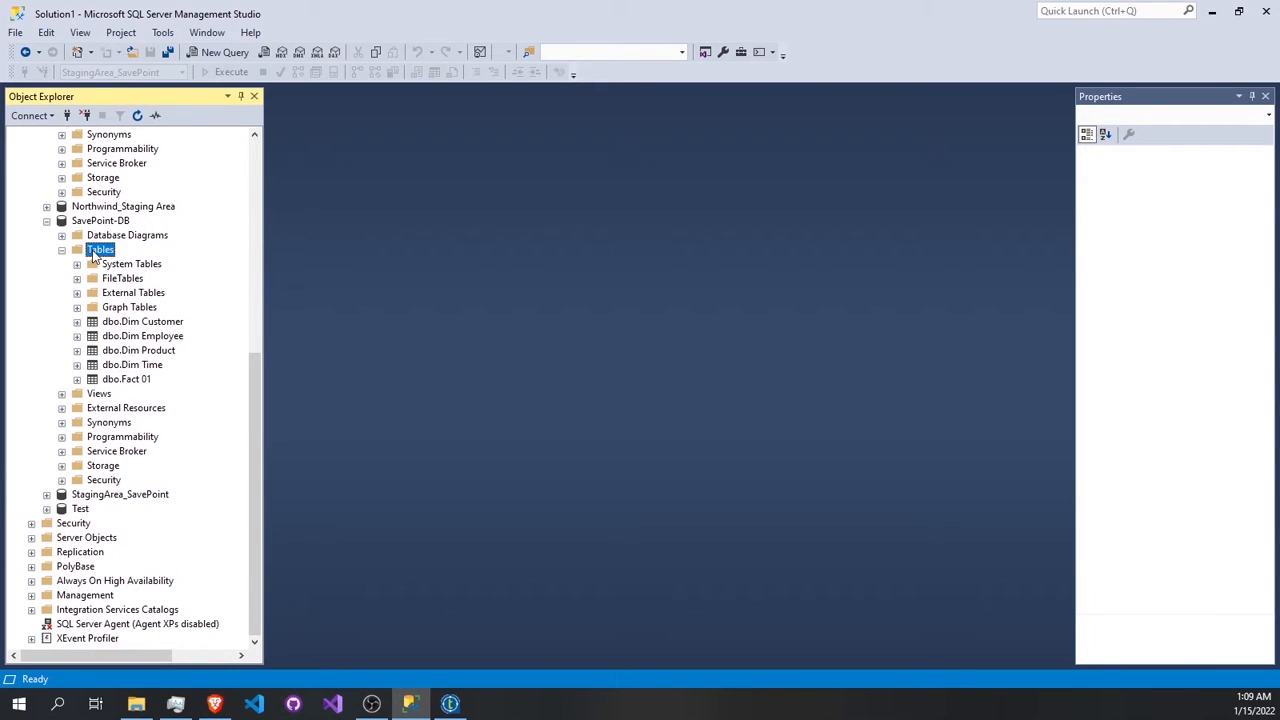
{"action": "left_click", "coordinate": [158, 350]}
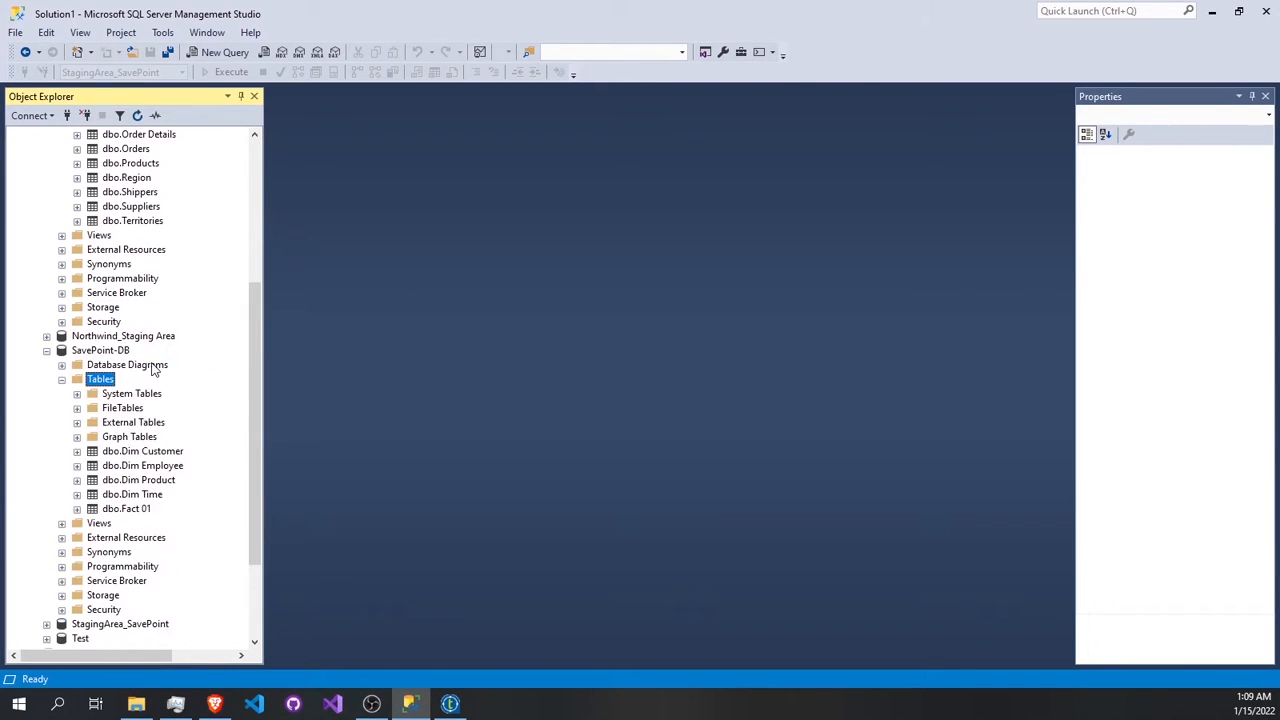
{"action": "left_click", "coordinate": [122, 509]}
{"action": "right_click", "coordinate": [122, 509]}
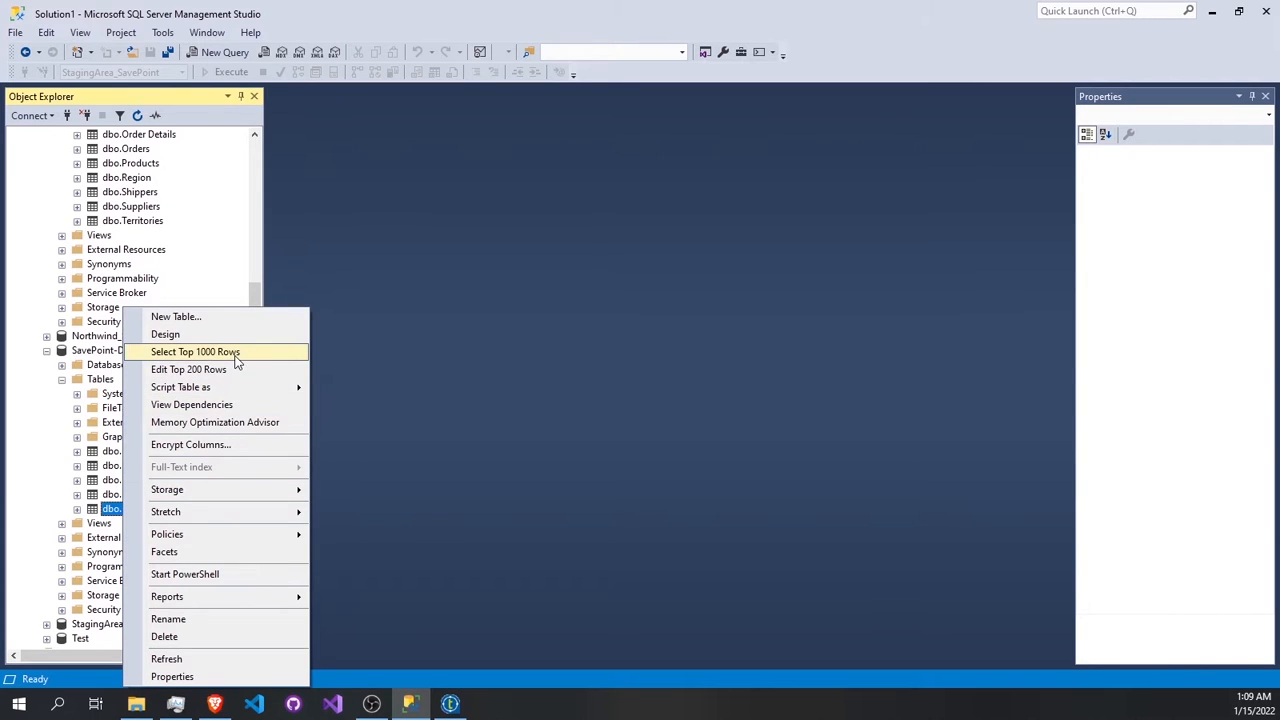
{"action": "left_click", "coordinate": [238, 358]}
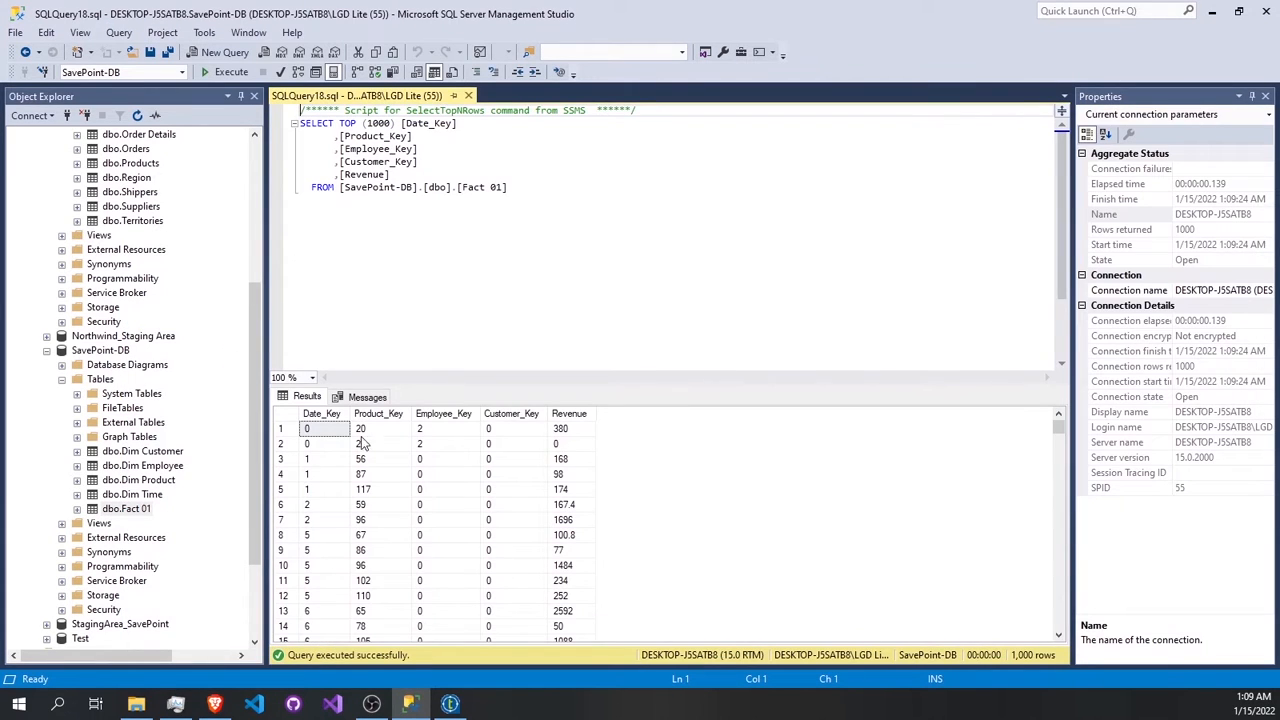
Delete the dbo.Fact 01 table from the SavePoint-DB database.
{"action": "right_click", "coordinate": [120, 510]}
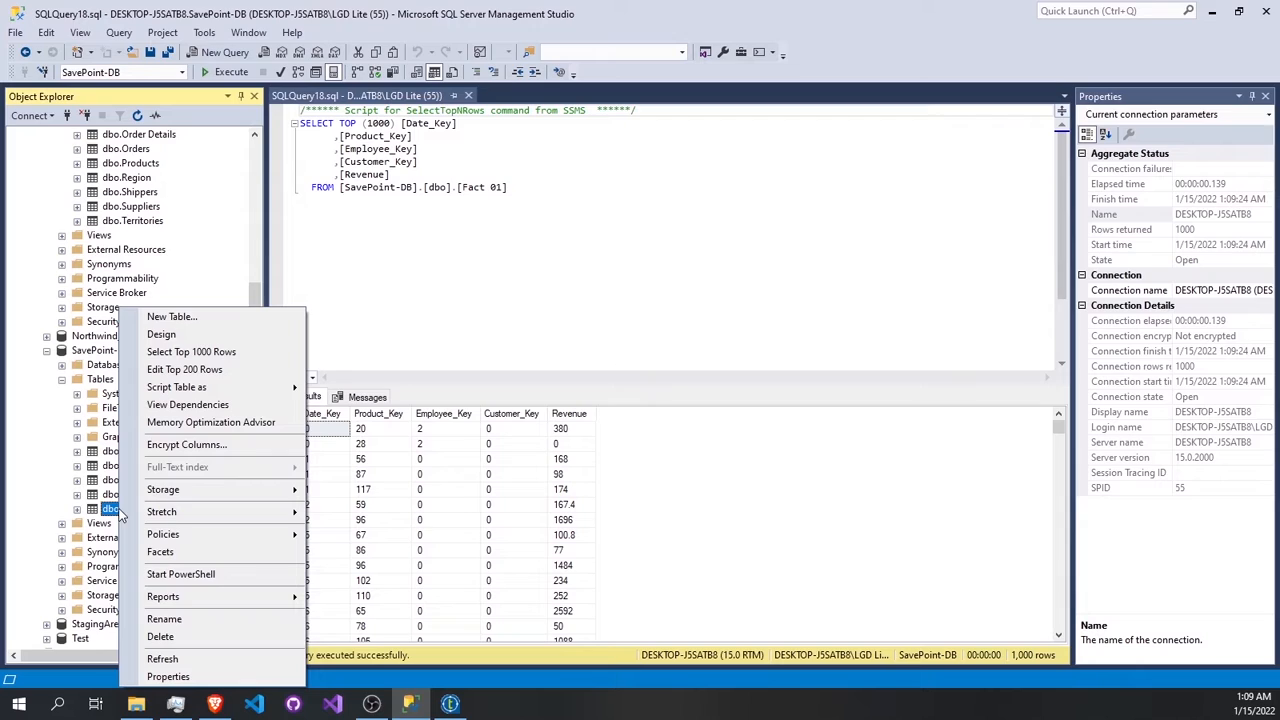
{"action": "left_click", "coordinate": [160, 637]}
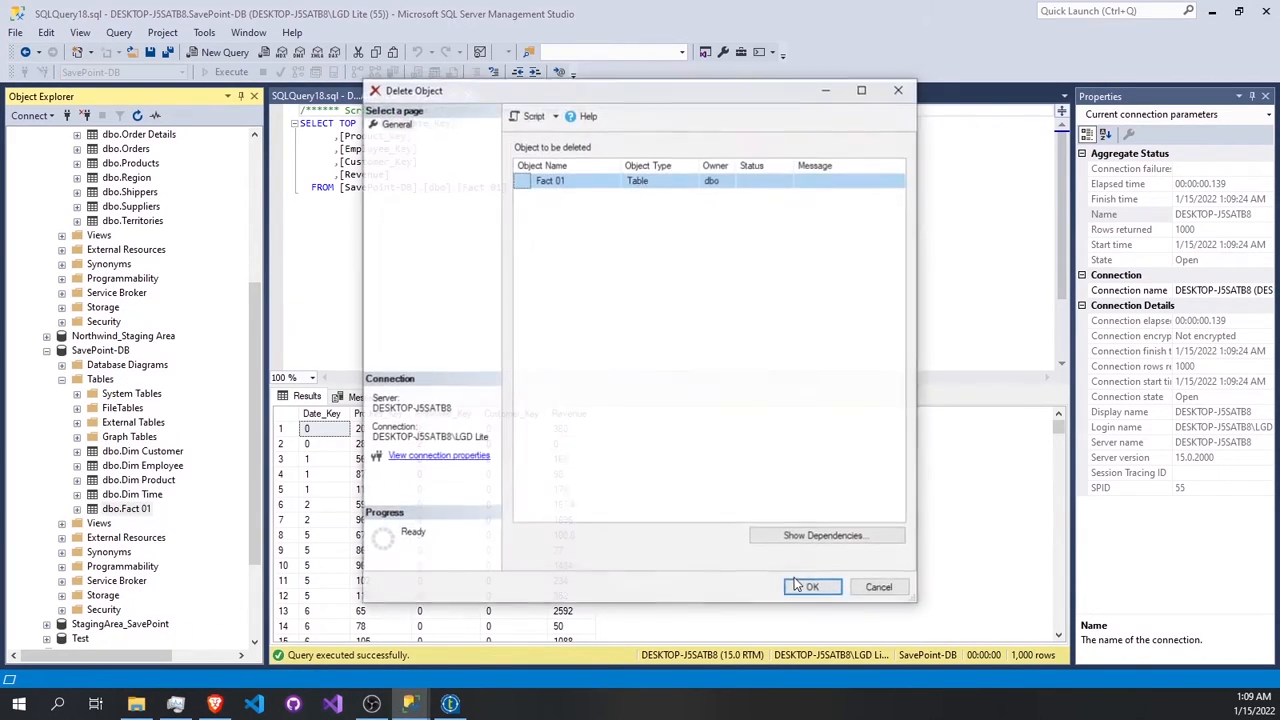
{"action": "left_click", "coordinate": [810, 589]}
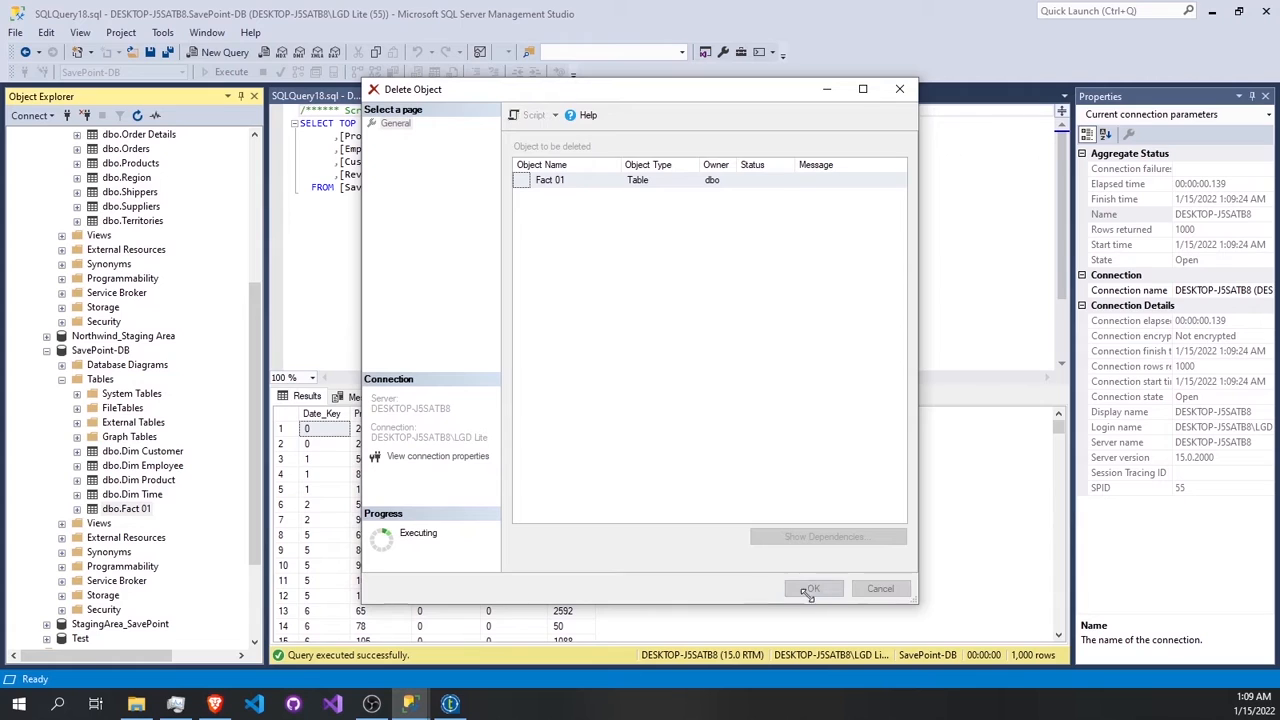
Switch back to Talend Open Studio and run the Fact_01 job again to recreate the fact table.
{"action": "left_click", "coordinate": [450, 705]}
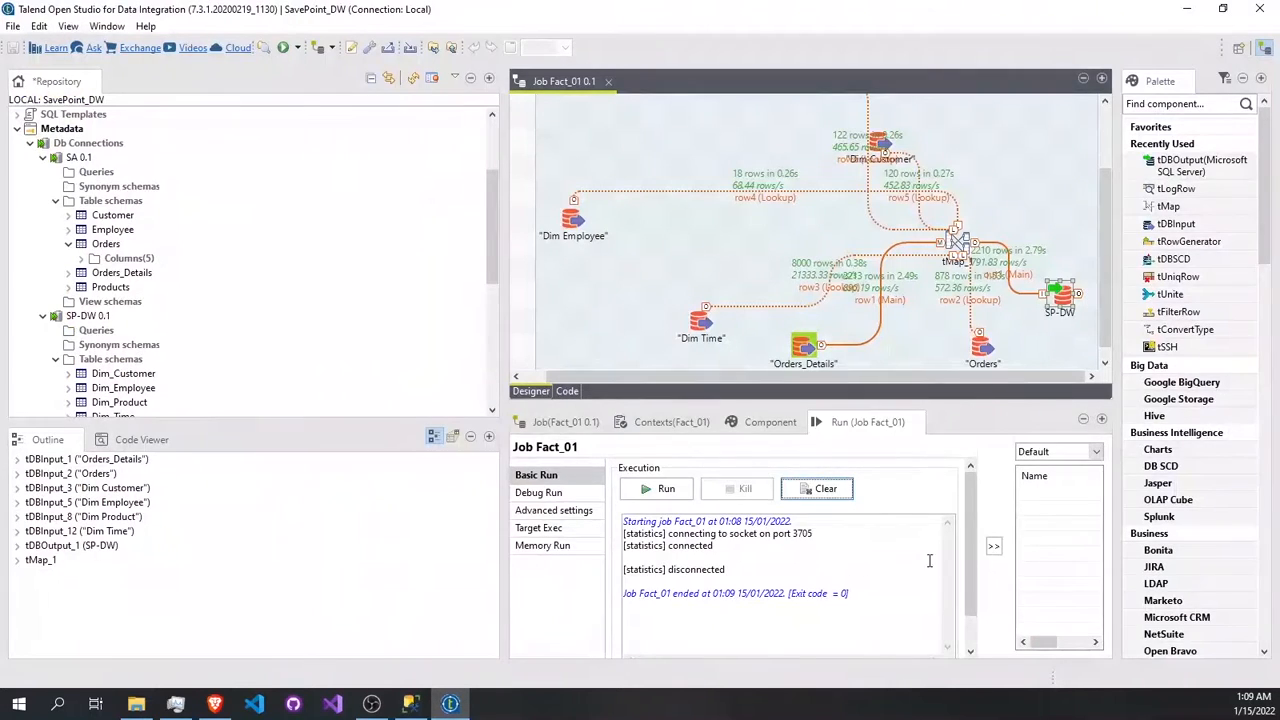
{"action": "left_click", "coordinate": [660, 488]}
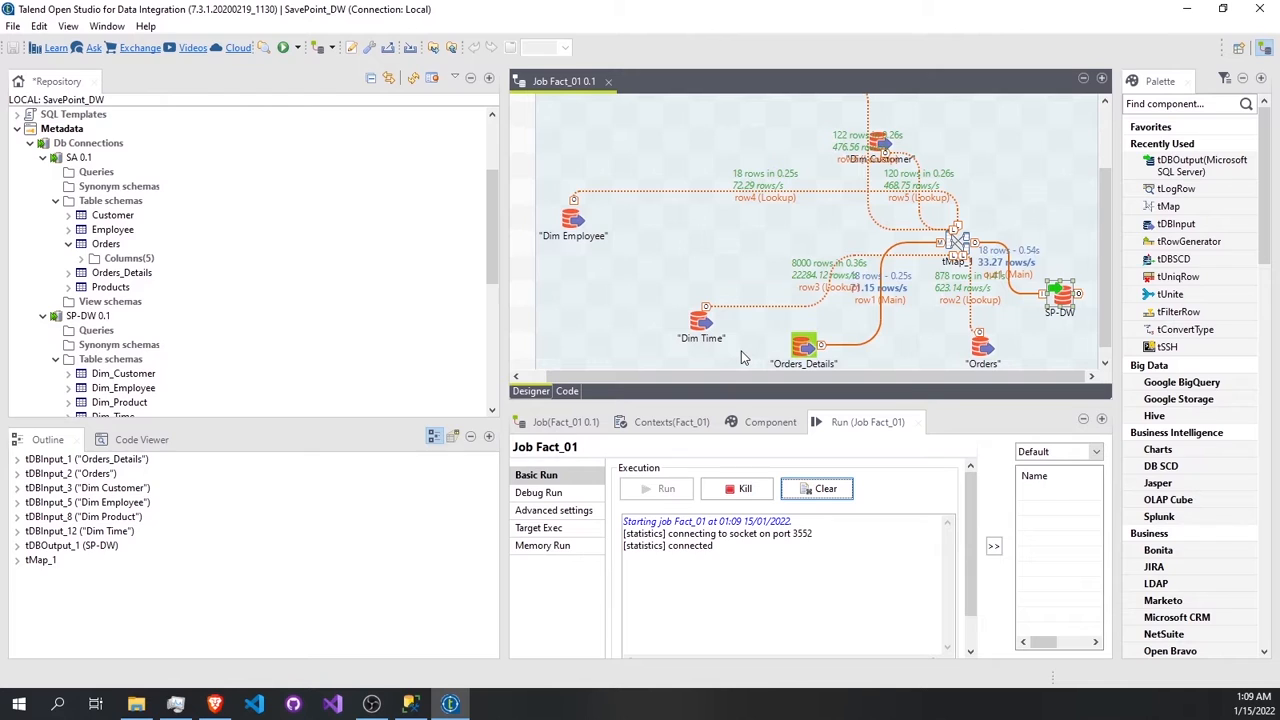
{"action": "left_click", "coordinate": [466, 707]}
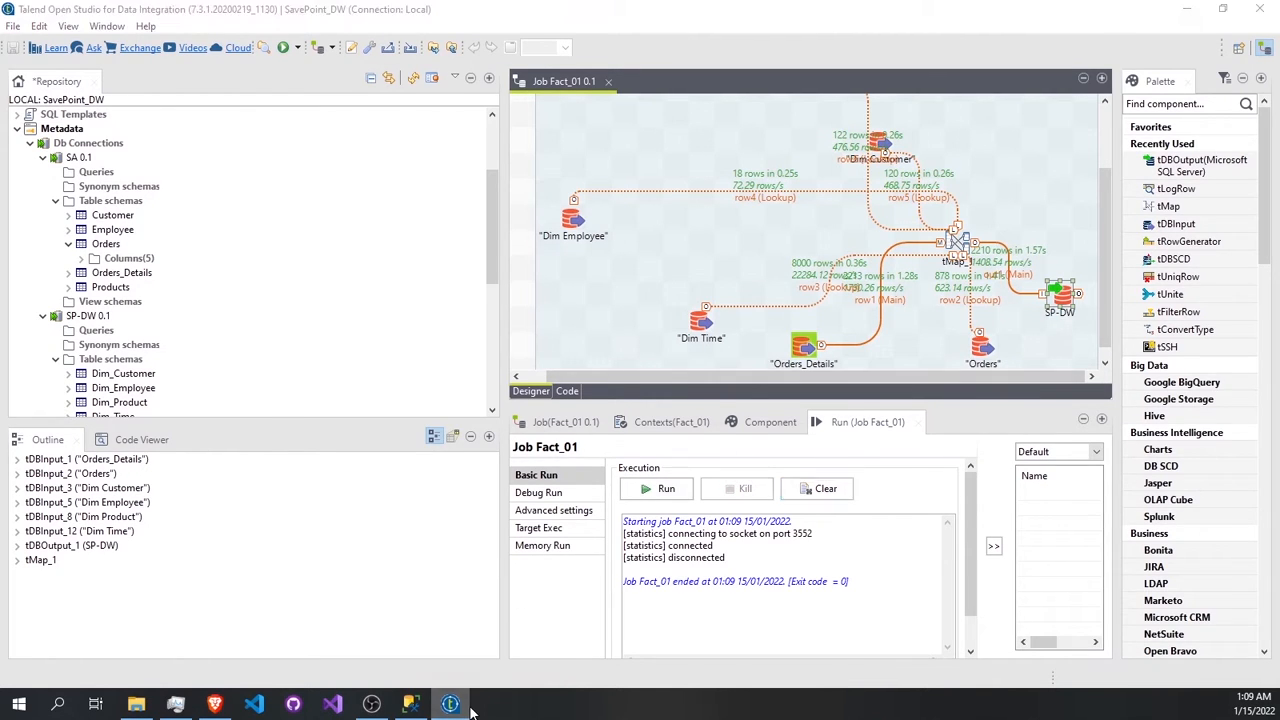
Switch to SQL Server Management Studio, refresh the SavePoint-DB tables and query the top 1000 rows of dbo.Fact 01.
{"action": "right_click", "coordinate": [104, 380]}
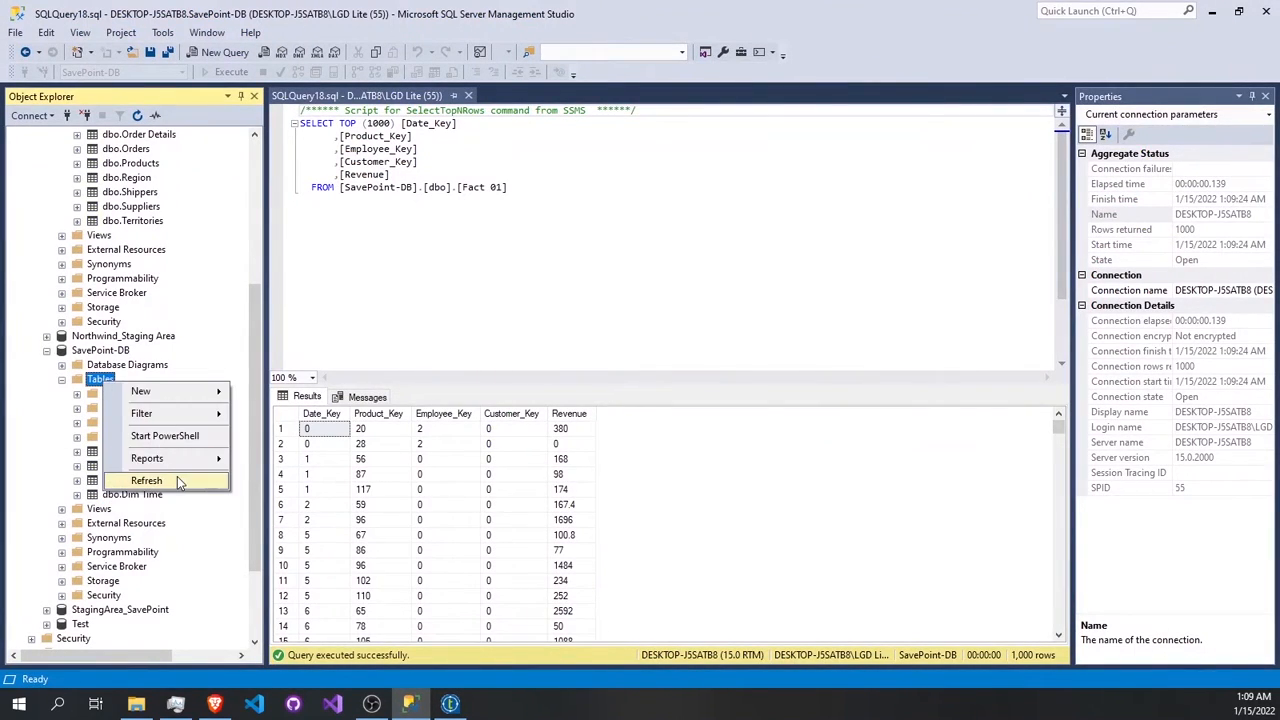
{"action": "left_click", "coordinate": [177, 476]}
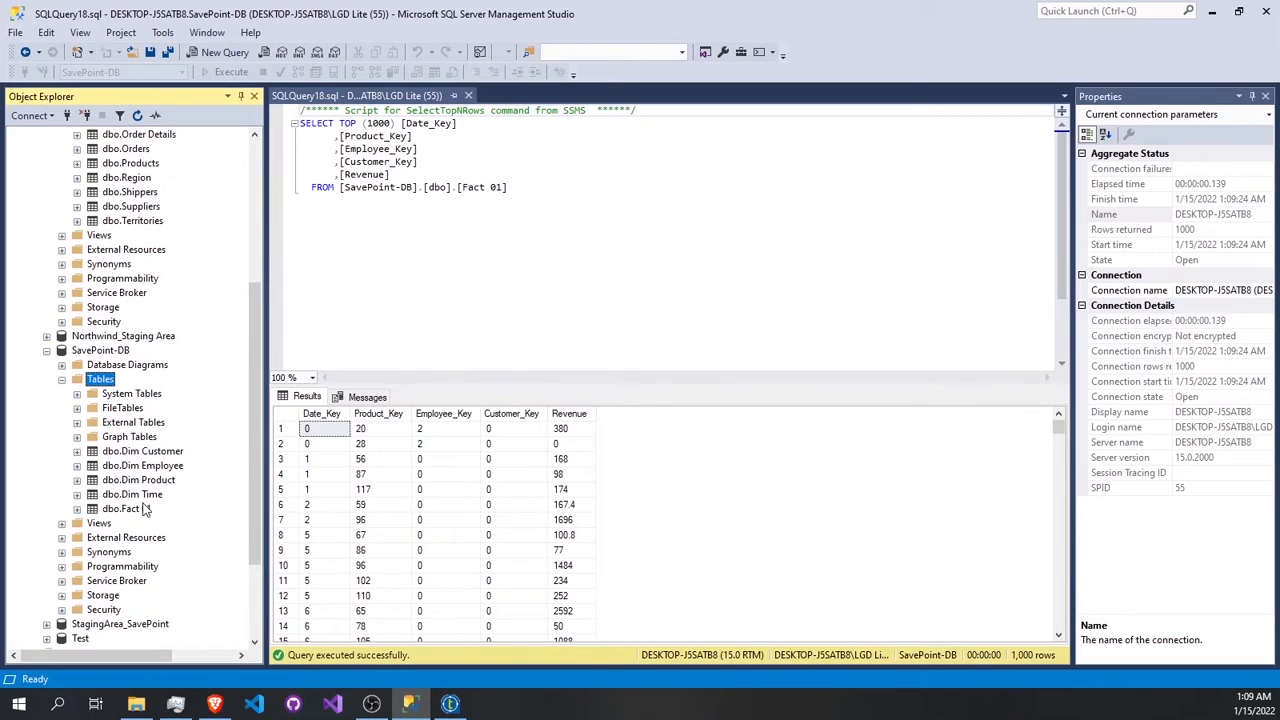
{"action": "right_click", "coordinate": [143, 510]}
{"action": "left_click", "coordinate": [205, 356]}
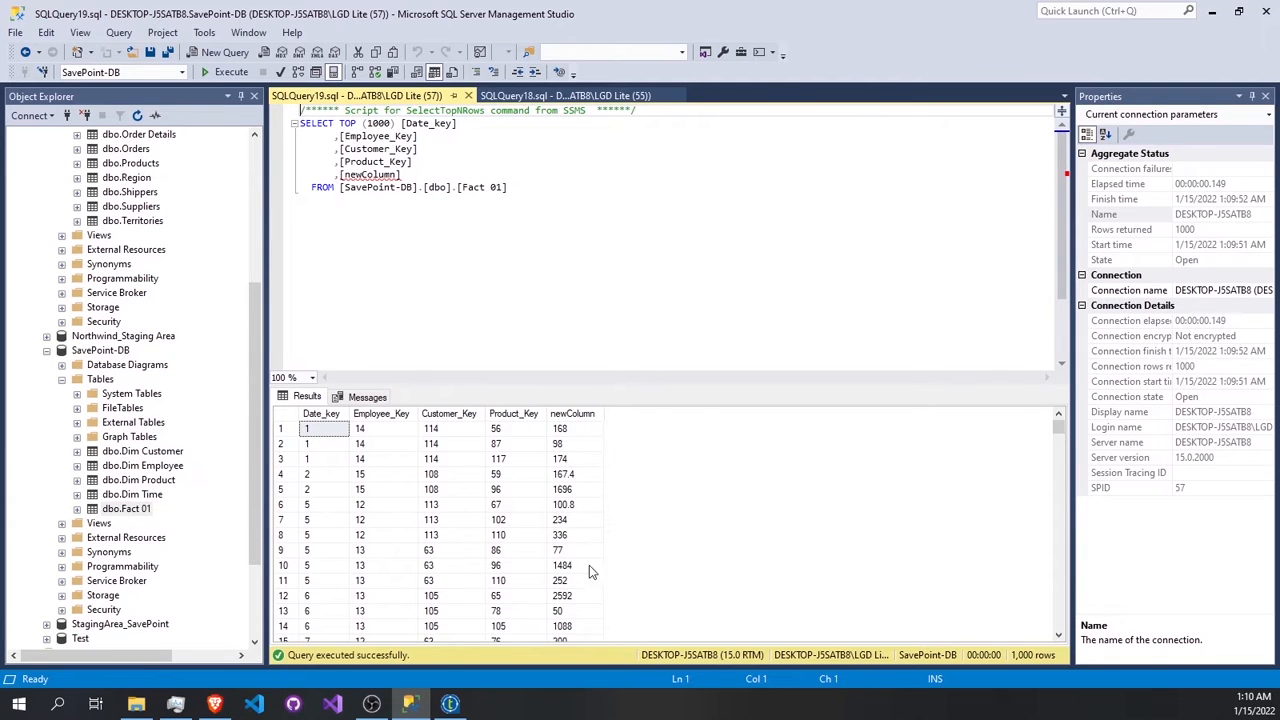
{"action": "scroll", "coordinate": [1058, 430], "scroll_direction": "down", "scroll_amount": 2}
{"action": "left_click_drag", "start_coordinate": [1056, 625], "coordinate": [1056, 428]}
Switch to Talend Open Studio and rename the newColumn output column of out1 in tMap_1 to Revenue.
{"action": "left_click", "coordinate": [449, 705]}
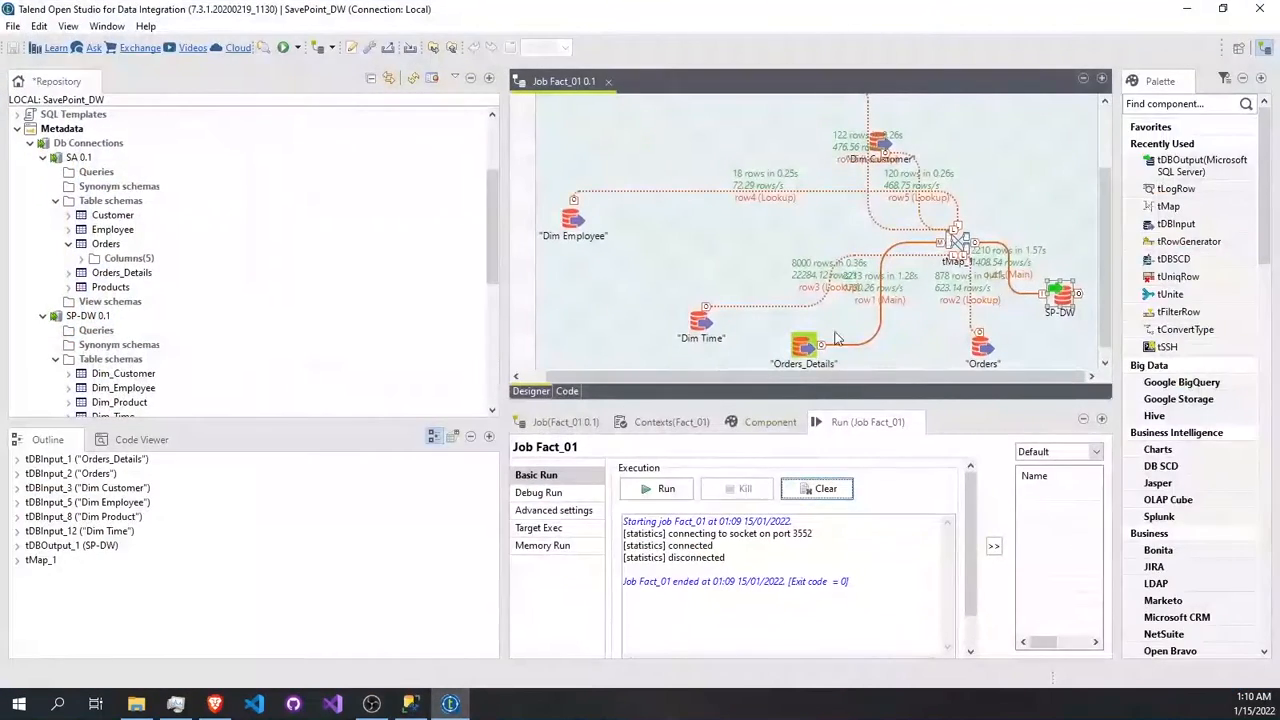
{"action": "left_click", "coordinate": [956, 321]}
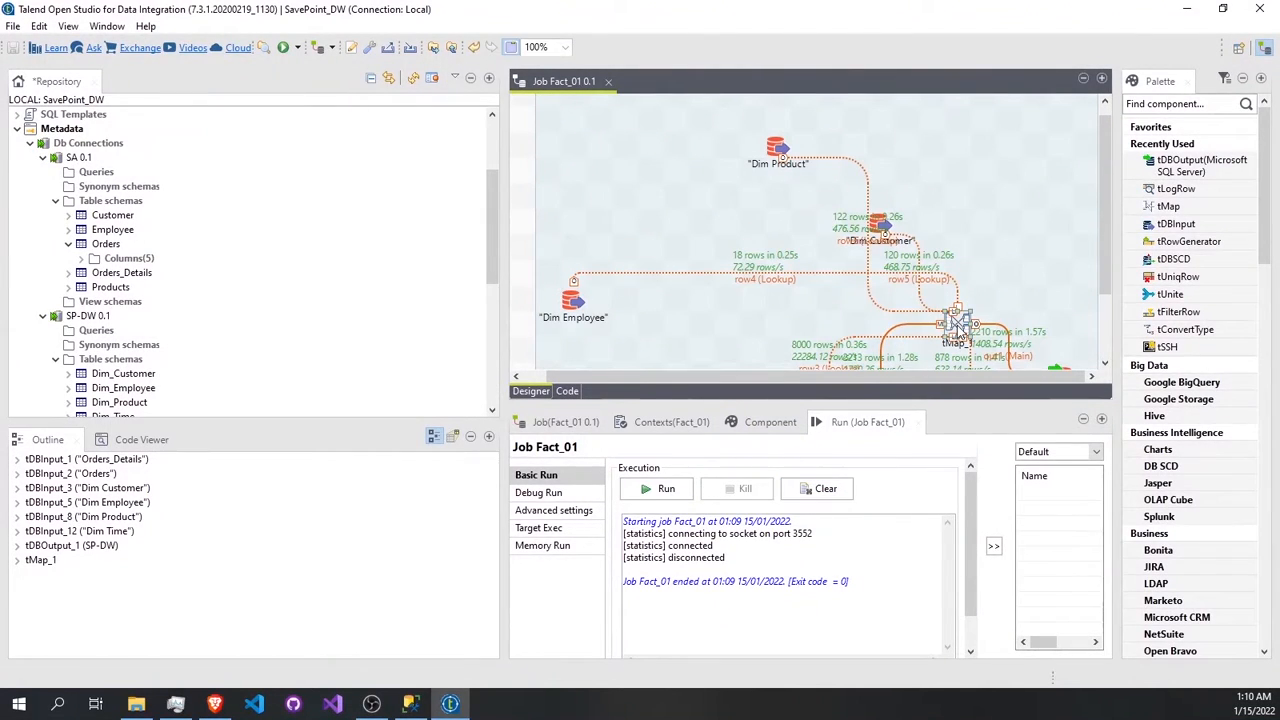
{"action": "double_click", "coordinate": [956, 321]}
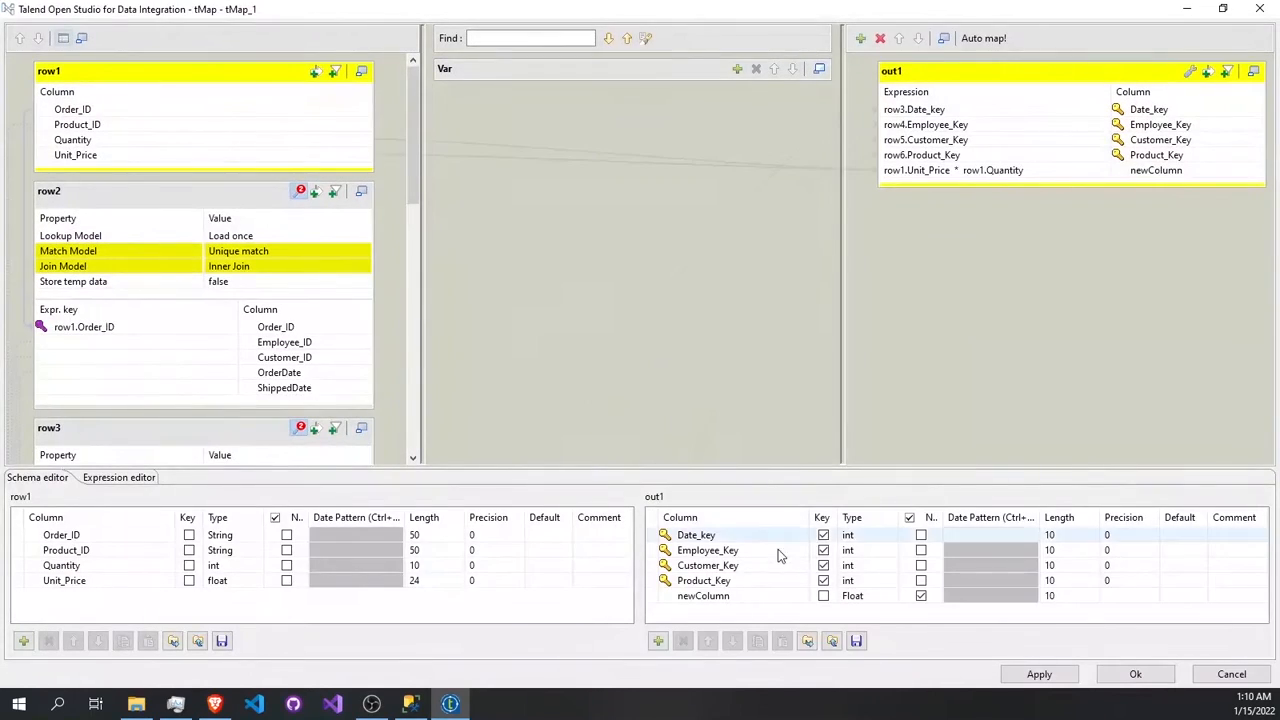
{"action": "left_click", "coordinate": [700, 595]}
{"action": "type", "text": "Revenue"}
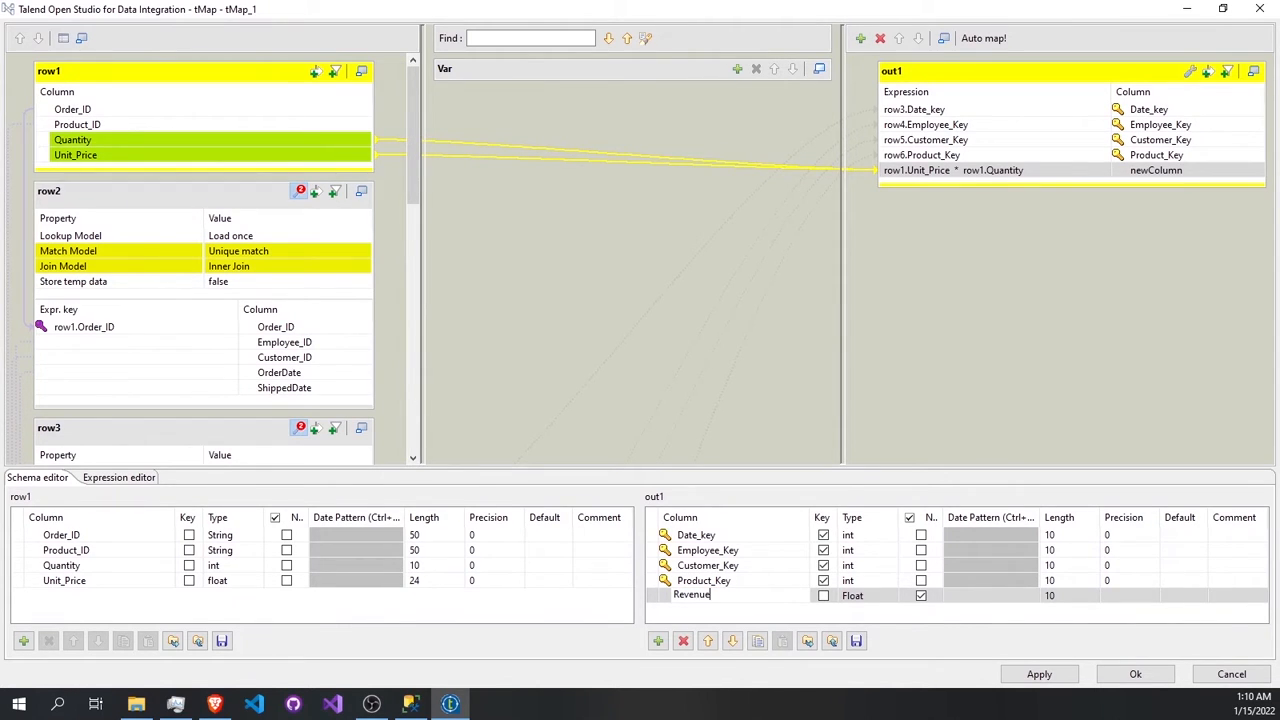
{"action": "key", "text": "Return"}
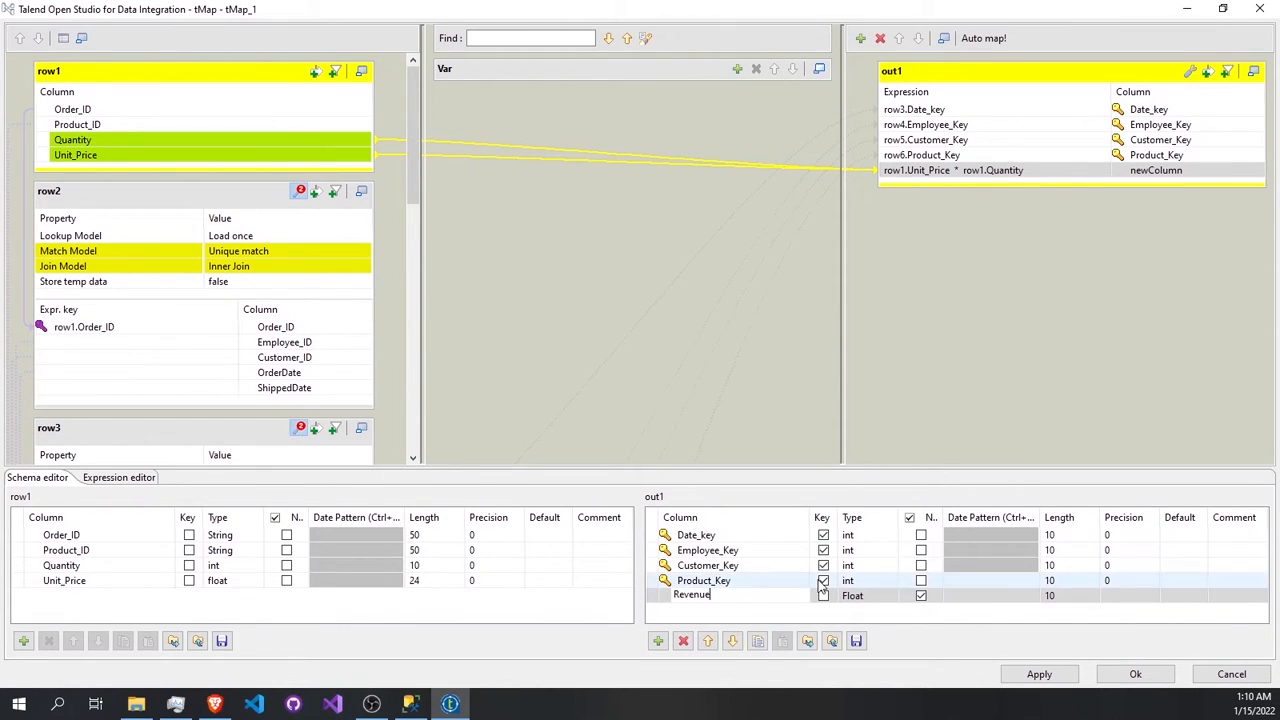
{"action": "left_click", "coordinate": [1135, 674]}
{"action": "left_click", "coordinate": [721, 359]}
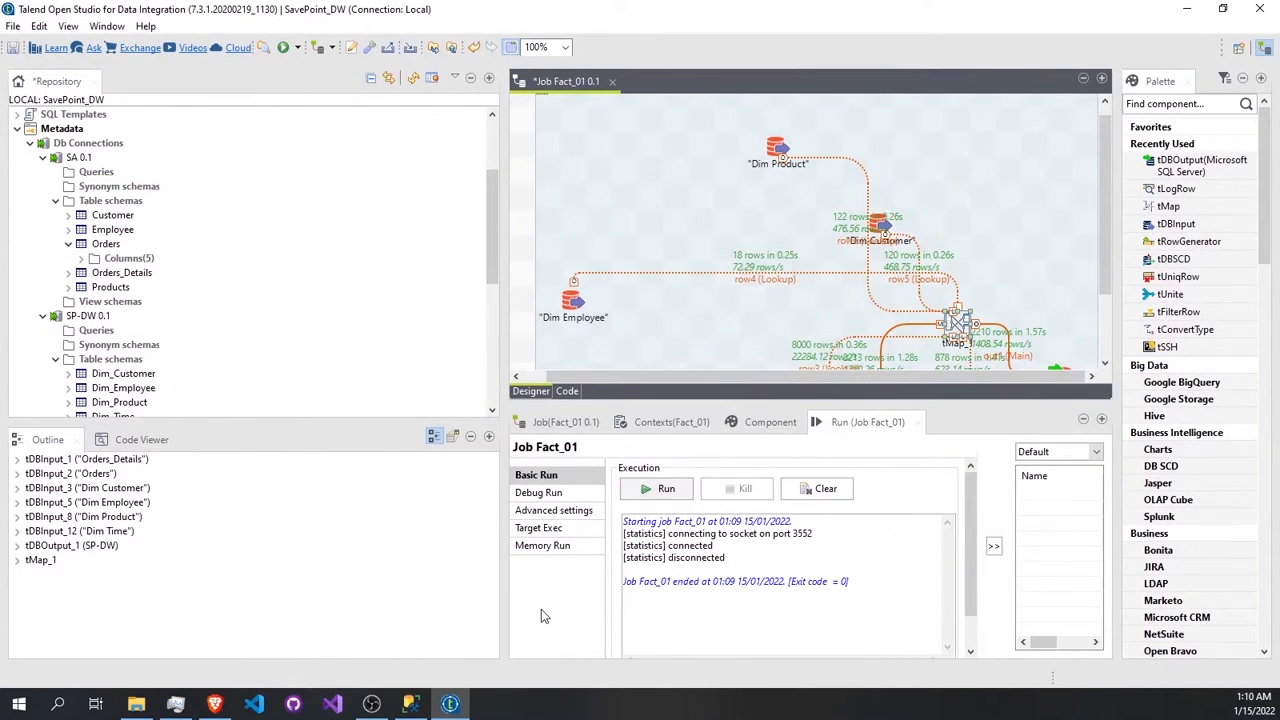
Switch to SQL Server Management Studio, query the top 1000 rows of dbo.Dim Customer and pick a sample customer around row 58.
{"action": "left_click", "coordinate": [410, 704]}
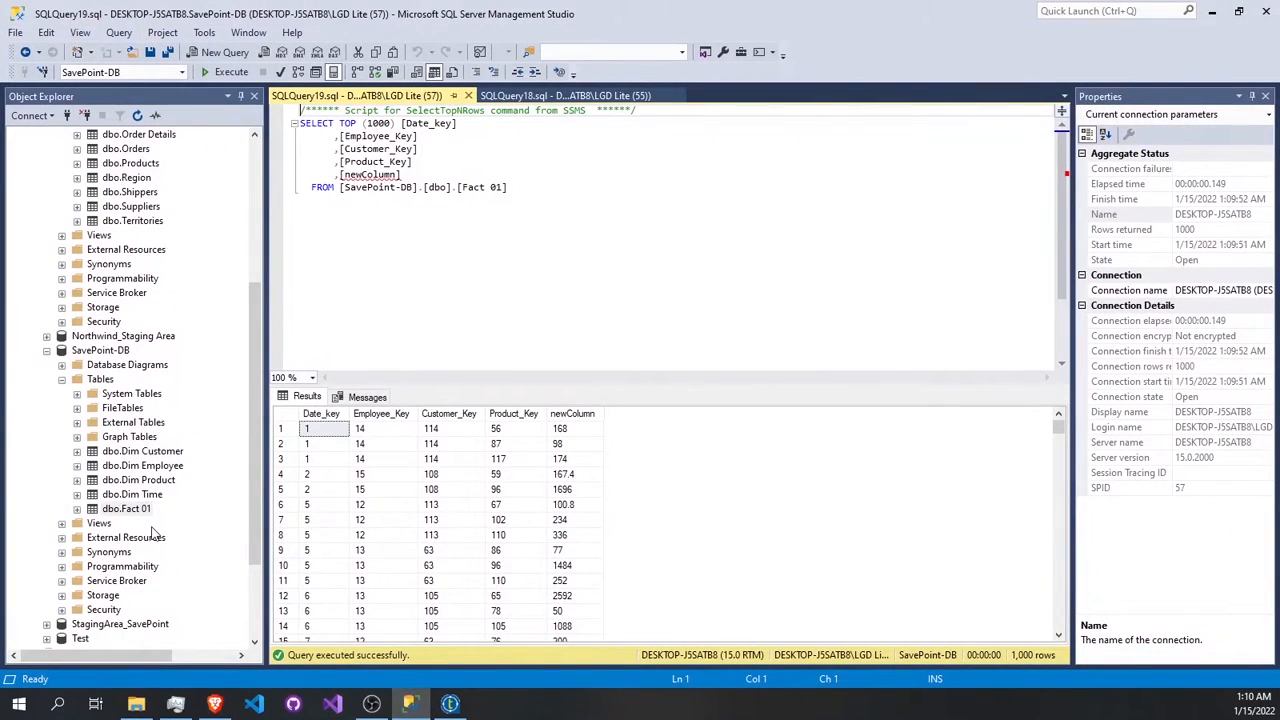
{"action": "right_click", "coordinate": [166, 451]}
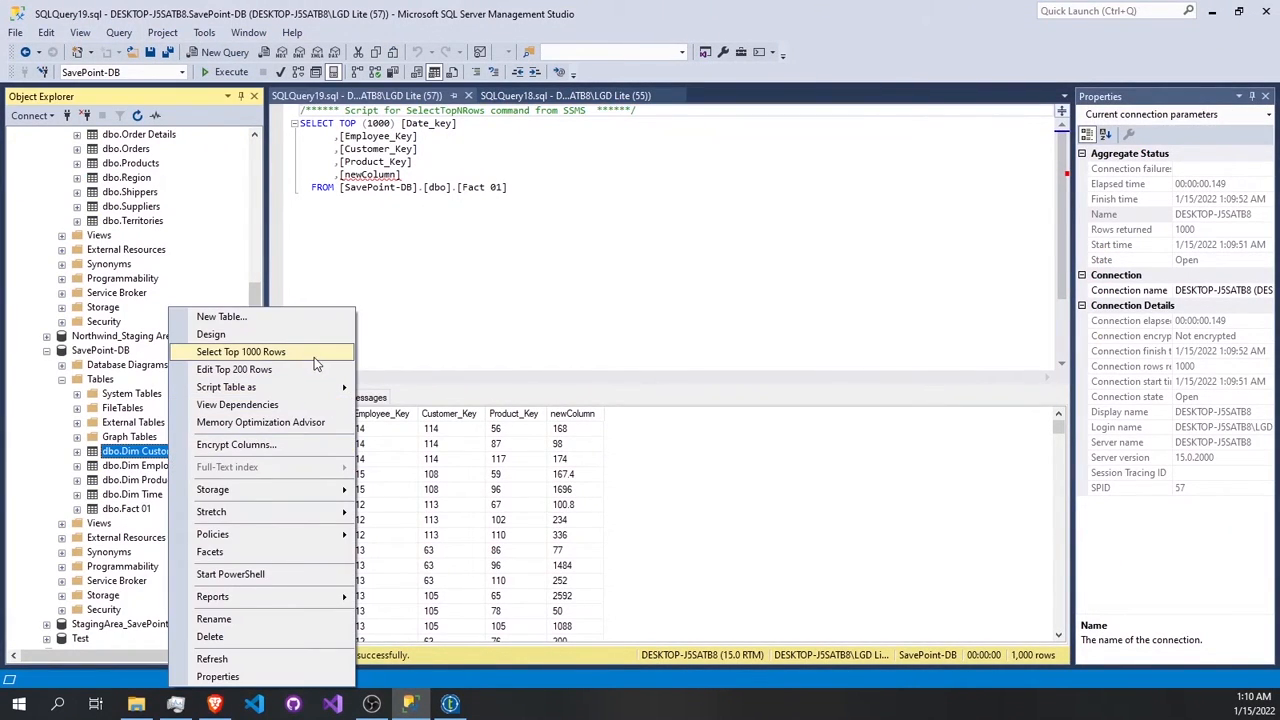
{"action": "left_click", "coordinate": [314, 357]}
{"action": "scroll", "coordinate": [480, 537], "scroll_direction": "down", "scroll_amount": 17}
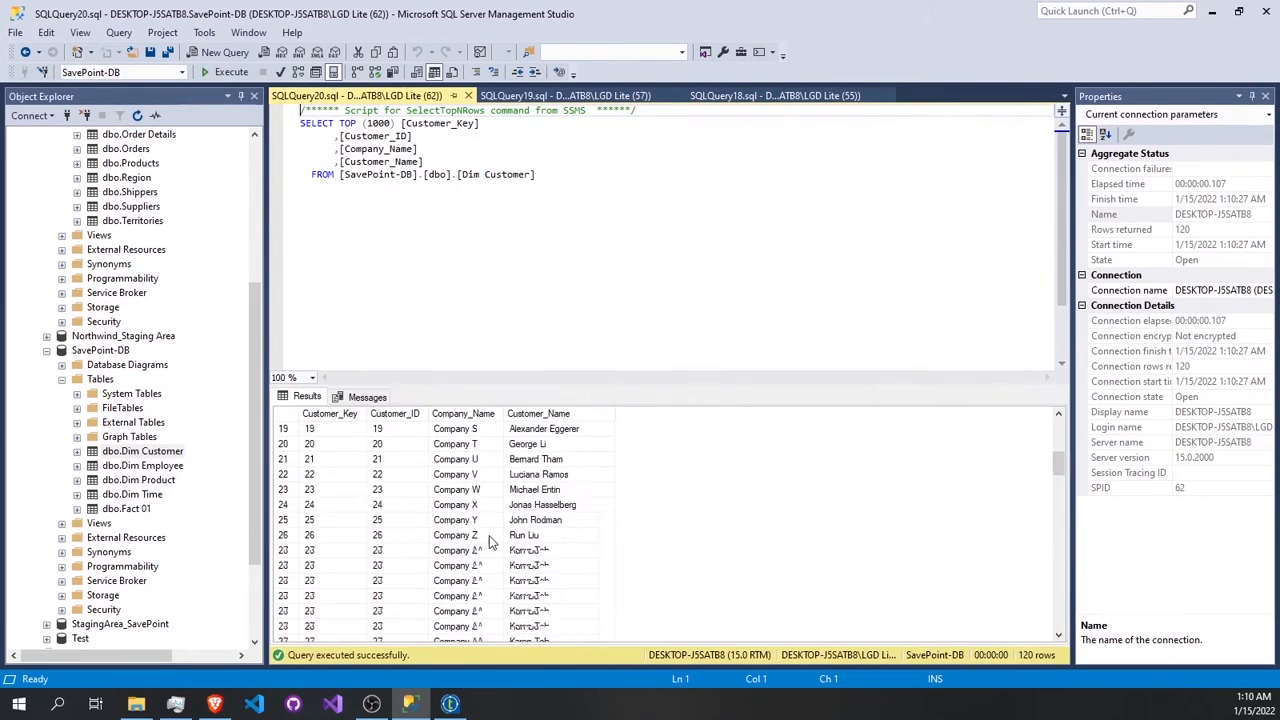
{"action": "left_click", "coordinate": [386, 520]}
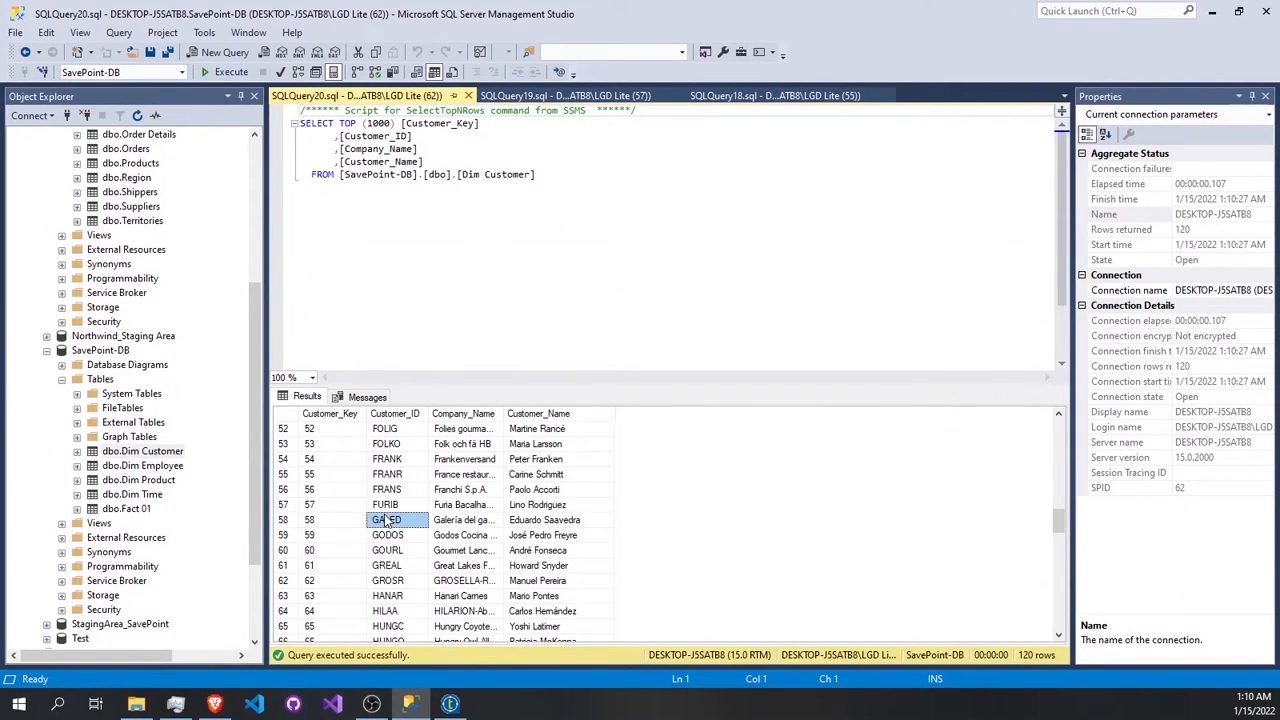
Add "where" to the end of the newer Fact 01 query and look up the sample customer's Customer_Key in the Dim Customer results.
{"action": "left_click", "coordinate": [770, 95]}
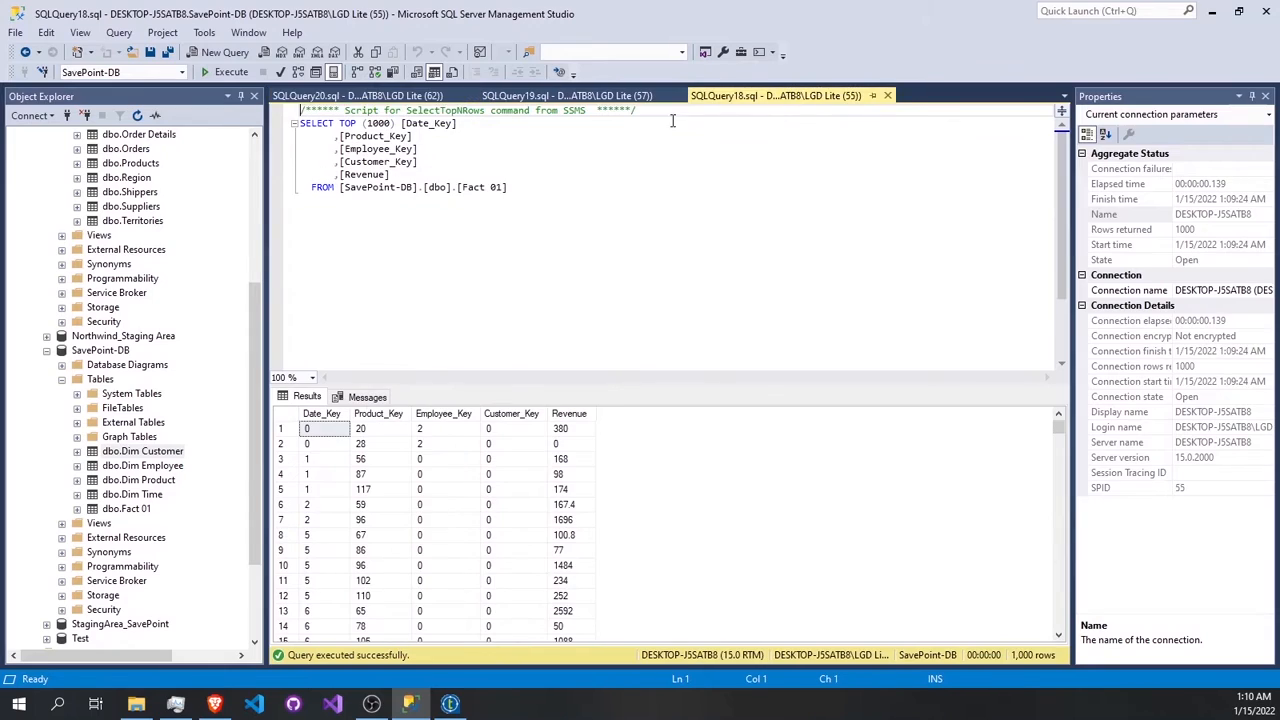
{"action": "left_click", "coordinate": [588, 97]}
{"action": "left_click", "coordinate": [566, 189]}
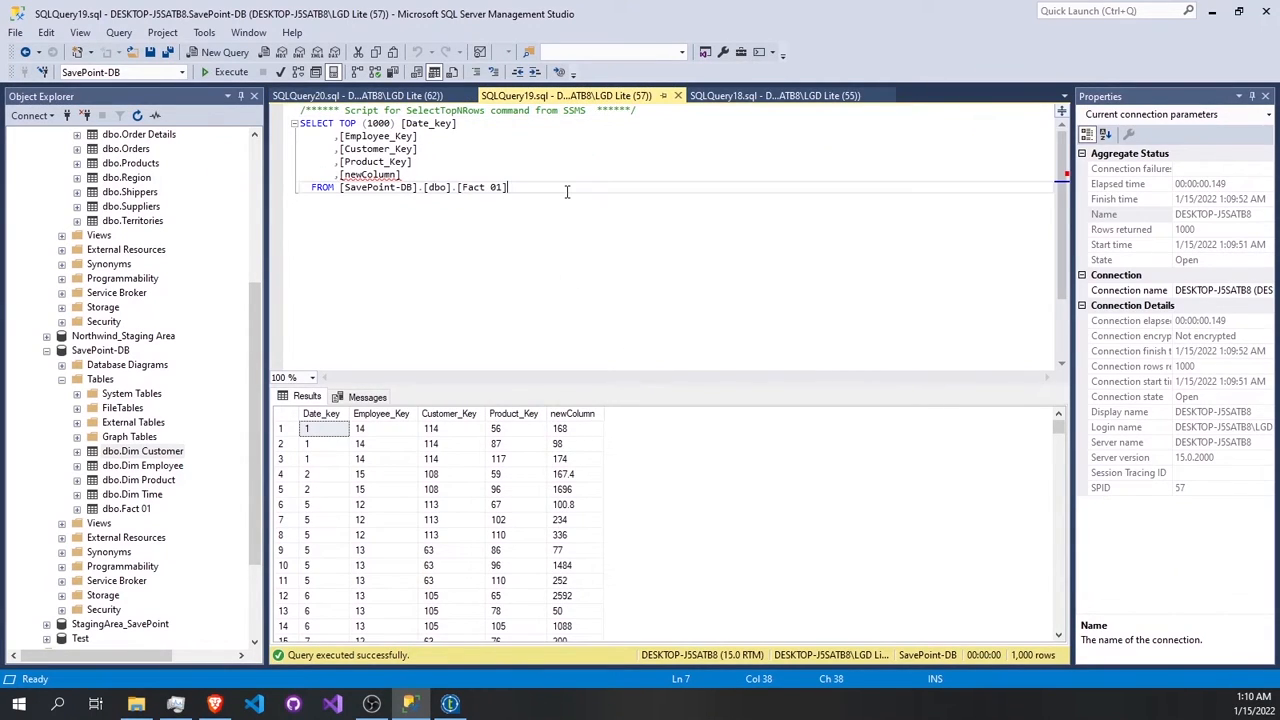
{"action": "type", "text": "where"}
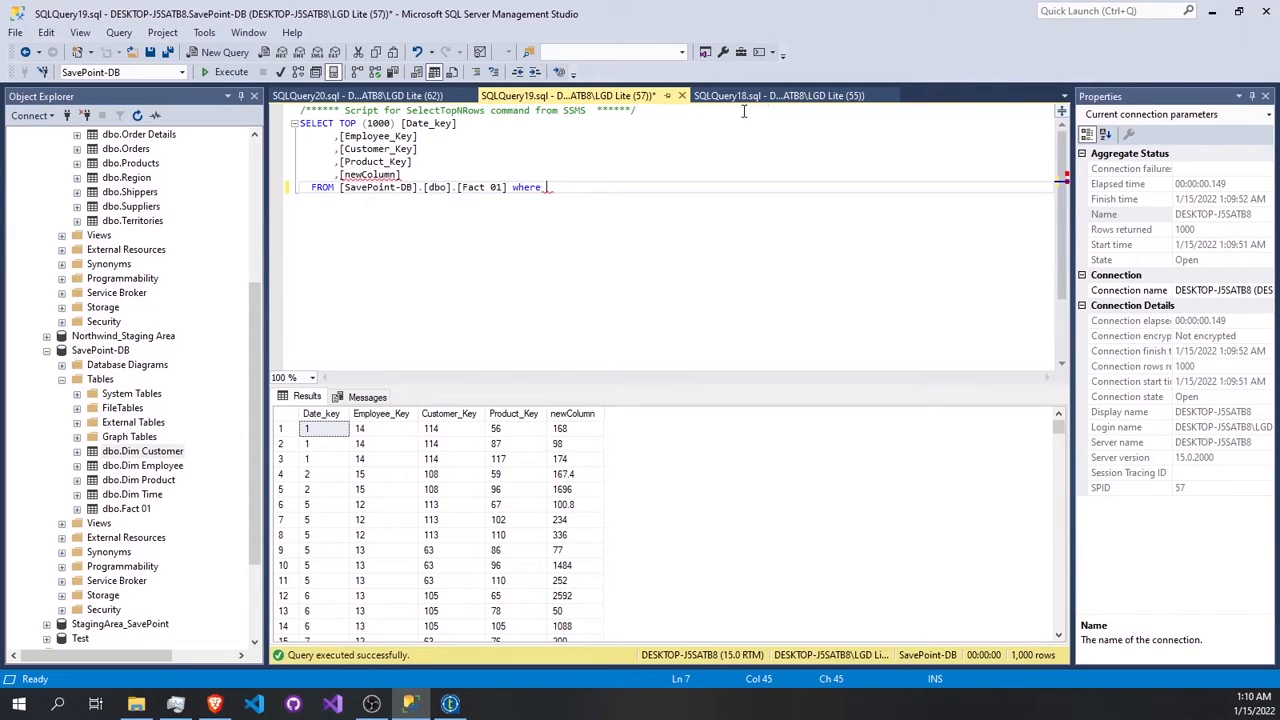
{"action": "left_click", "coordinate": [788, 97]}
{"action": "left_click", "coordinate": [568, 95]}
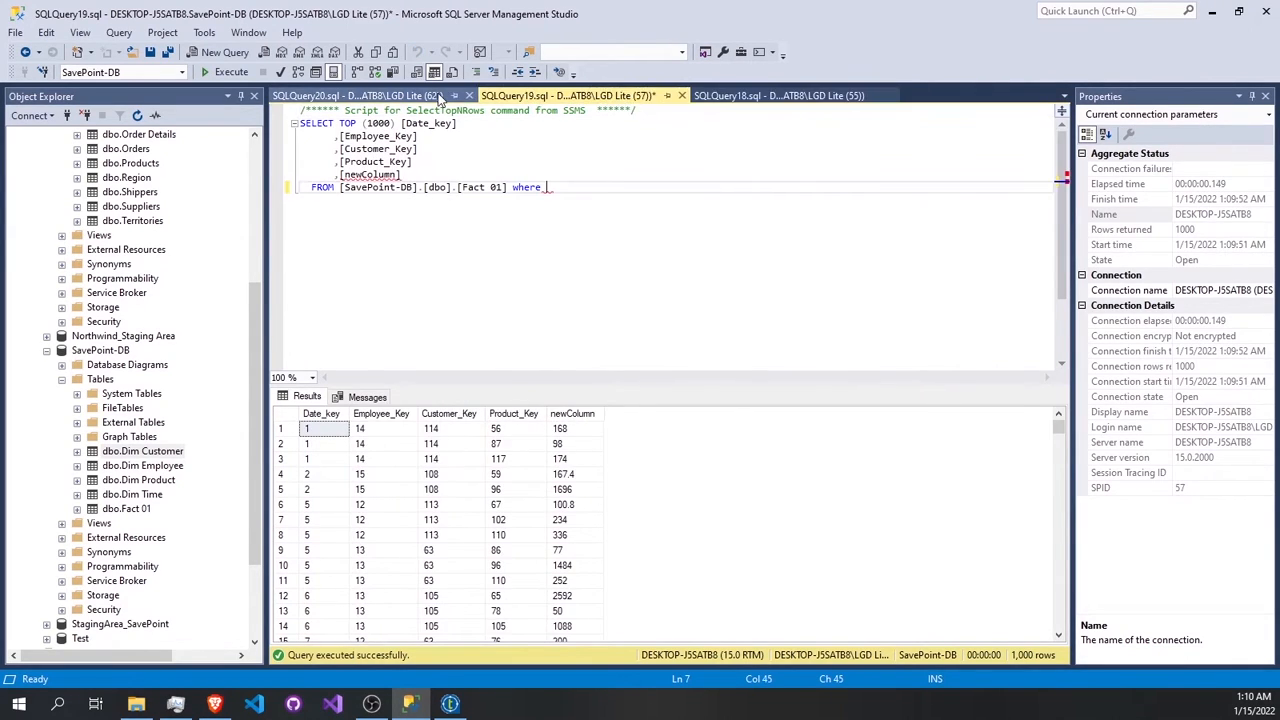
{"action": "left_click", "coordinate": [356, 95]}
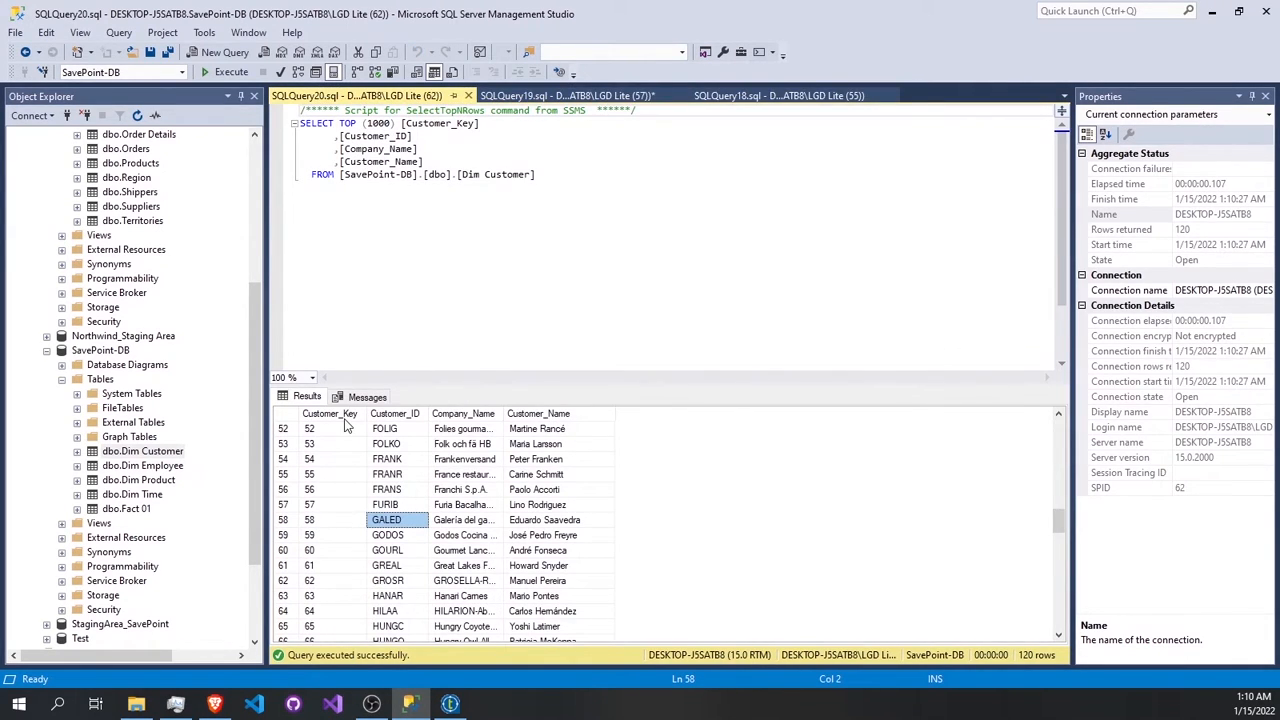
{"action": "left_click", "coordinate": [335, 522]}
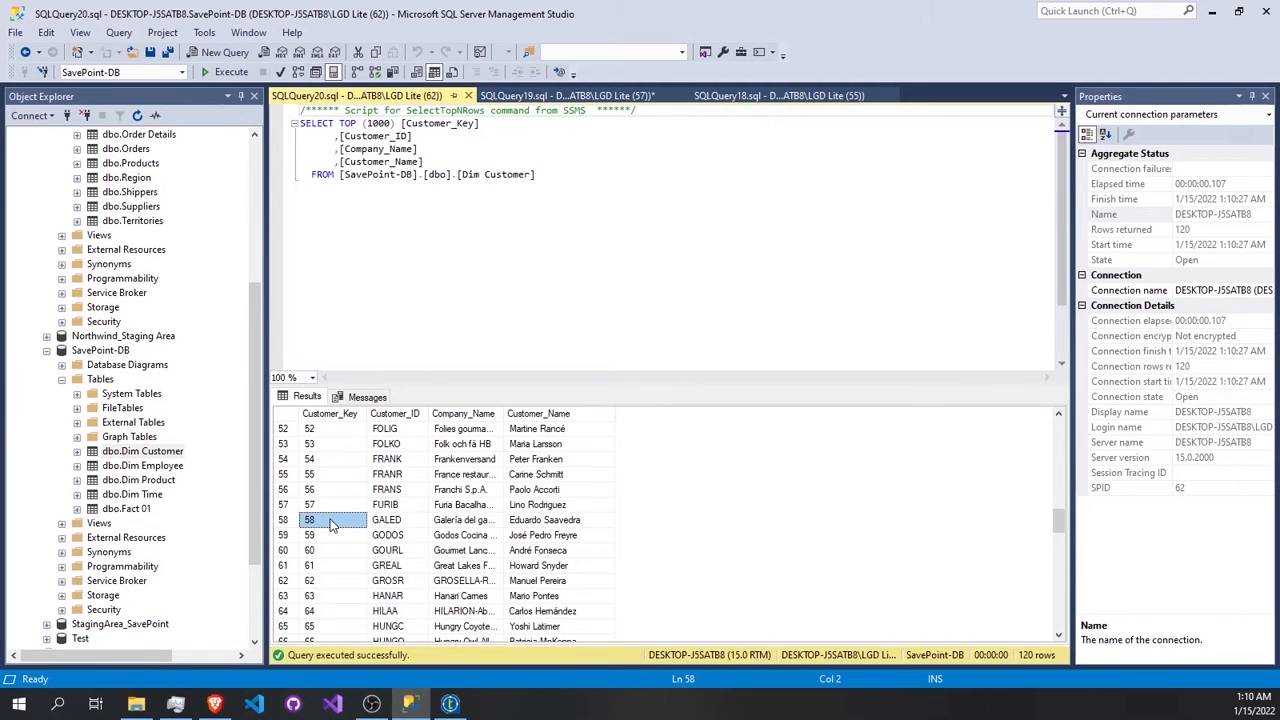
Complete the Fact 01 query's filter as Customer_Key=58 and execute the query.
{"action": "left_click", "coordinate": [810, 92]}
{"action": "left_click", "coordinate": [595, 95]}
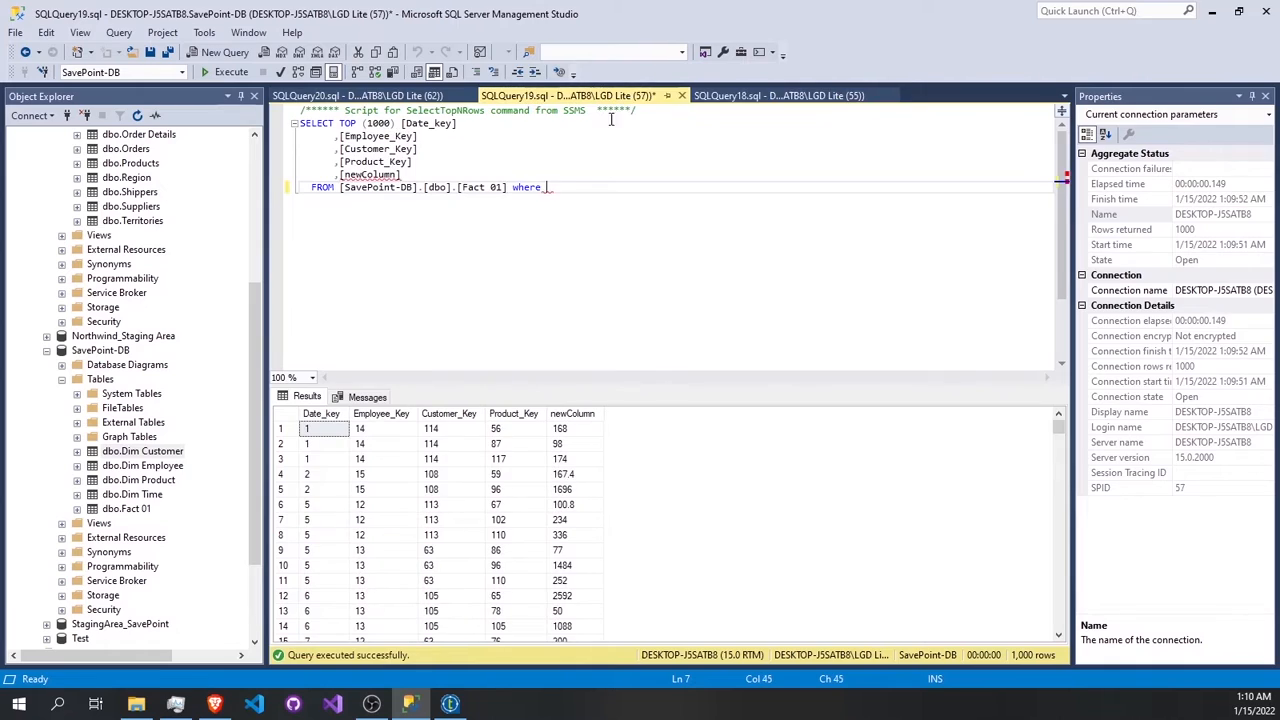
{"action": "type", "text": "co"}
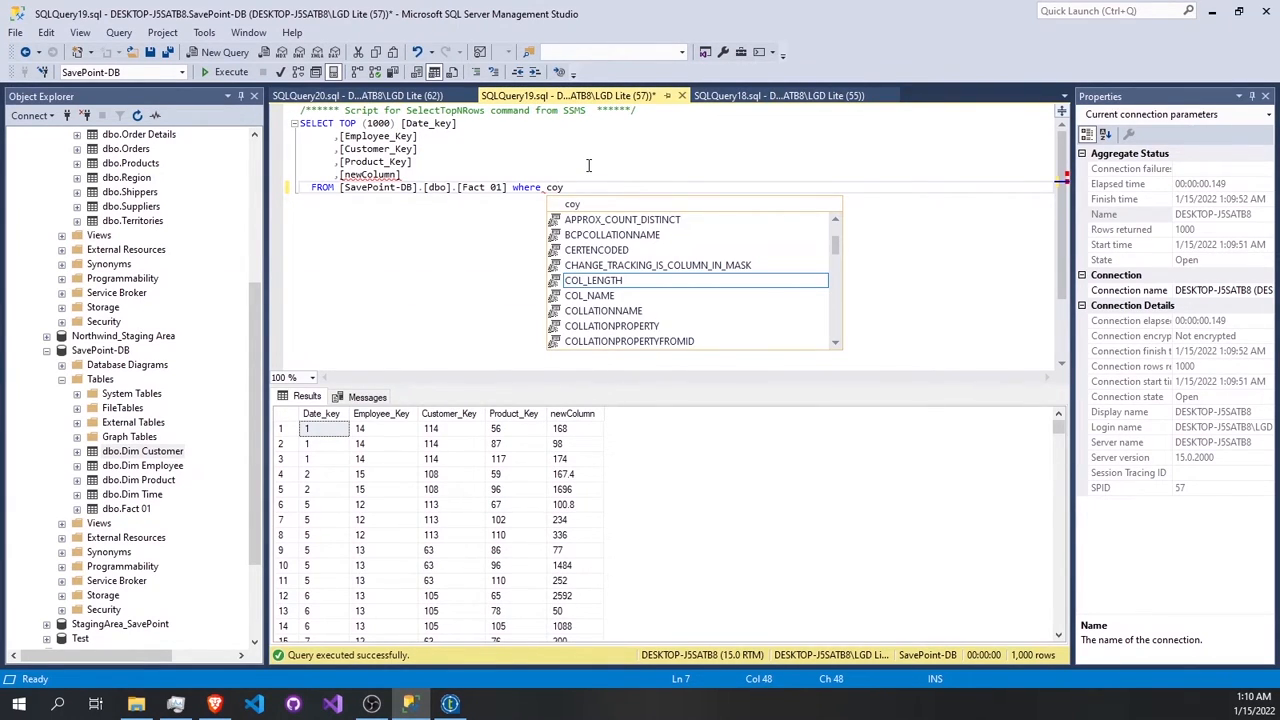
{"action": "key", "text": "BackSpace"}
{"action": "type", "text": "ust"}
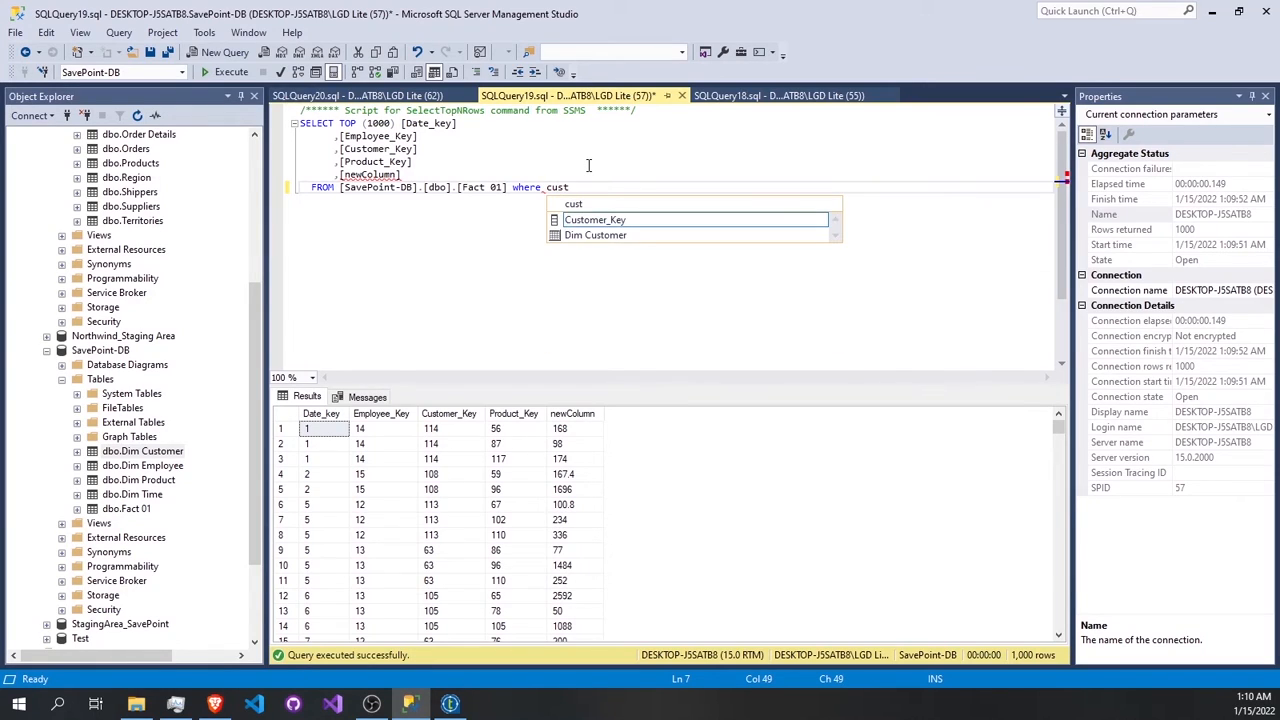
{"action": "type", "text": "="}
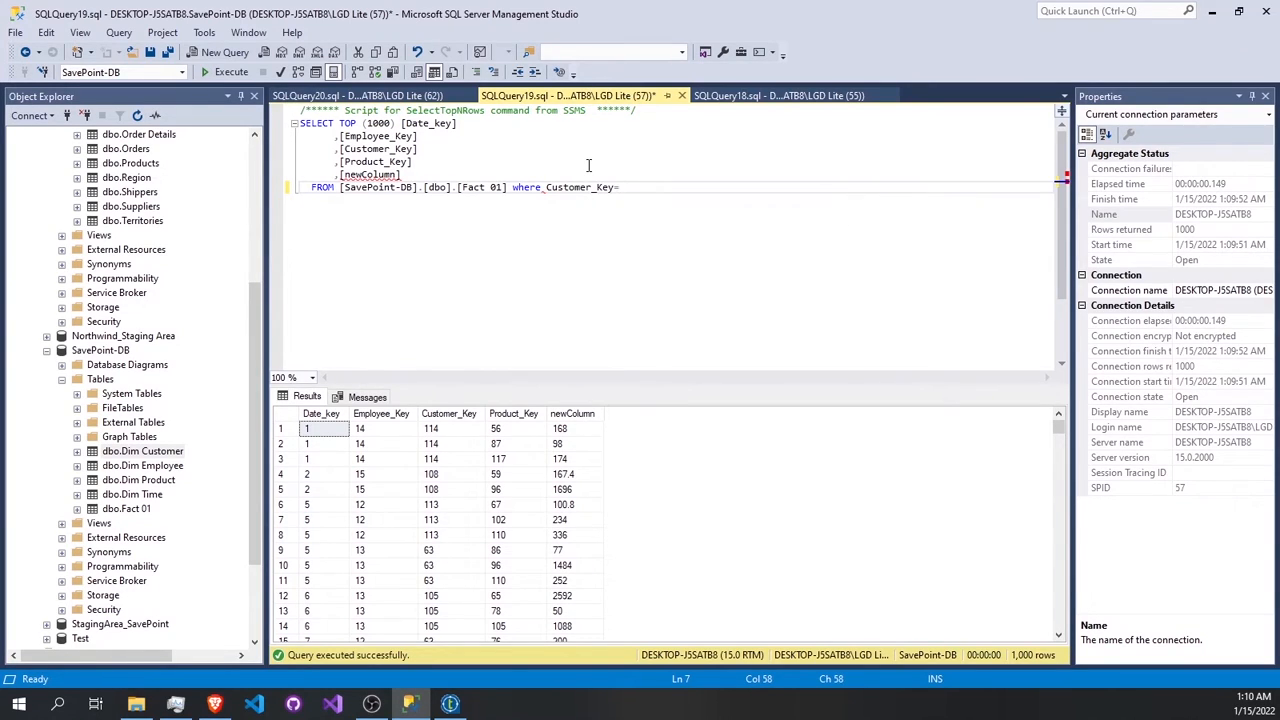
{"action": "type", "text": "58"}
{"action": "key", "text": "ctrl+a"}
{"action": "key", "text": "F5"}
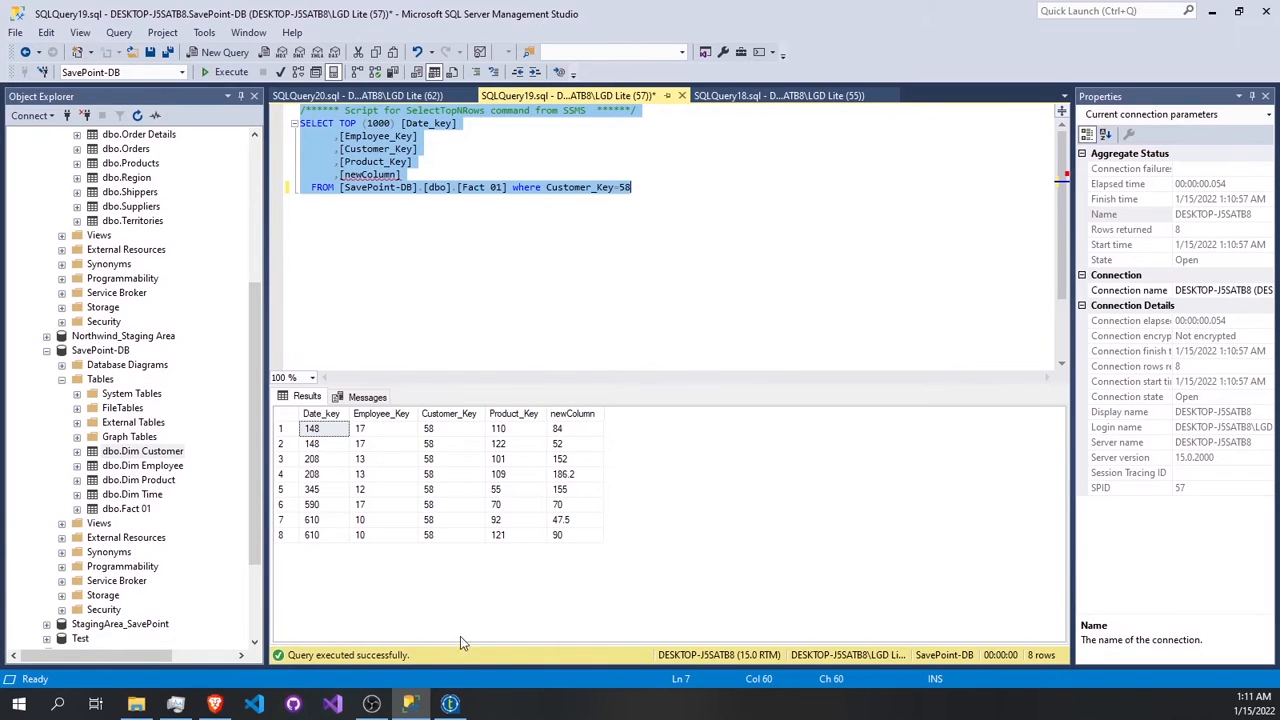
Switch to Talend Open Studio, set the SP-DW output's action on table to "Drop table if exists and create" and run Fact_01.
{"action": "left_click", "coordinate": [450, 704]}
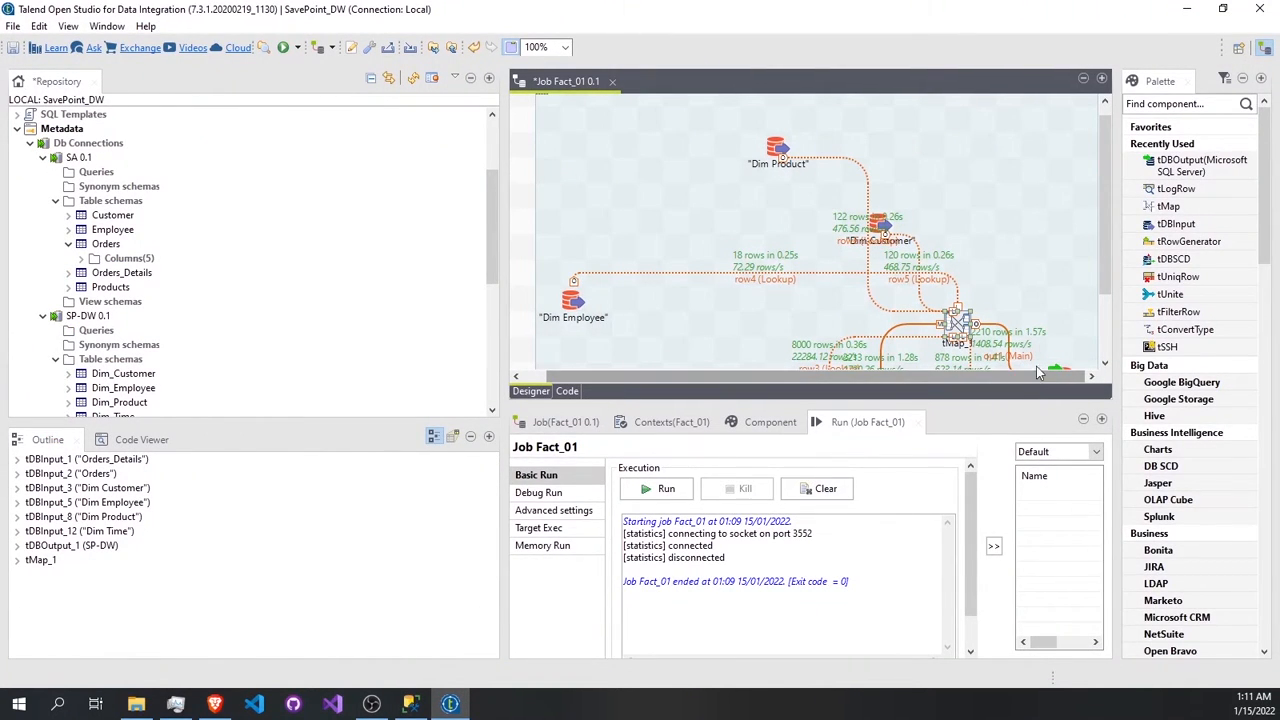
{"action": "scroll", "coordinate": [1058, 345], "scroll_direction": "down", "scroll_amount": 1}
{"action": "left_click", "coordinate": [1058, 336]}
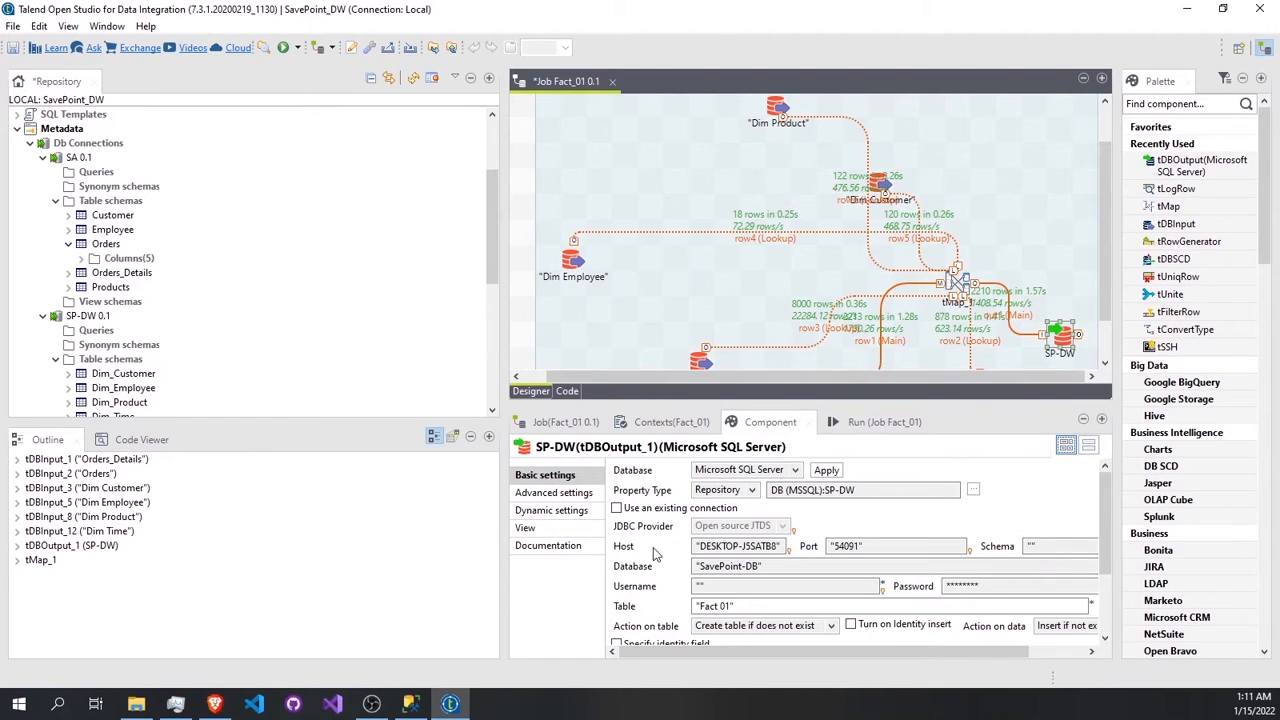
{"action": "left_click", "coordinate": [740, 625]}
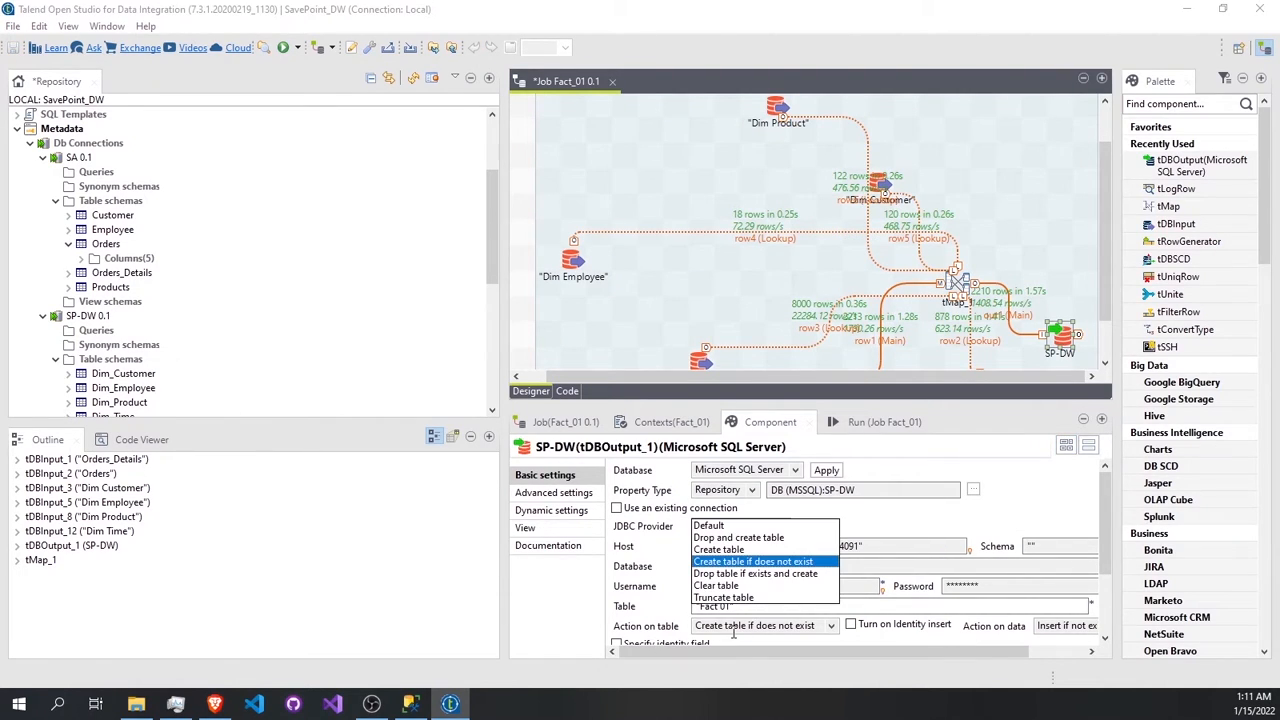
{"action": "left_click", "coordinate": [724, 574]}
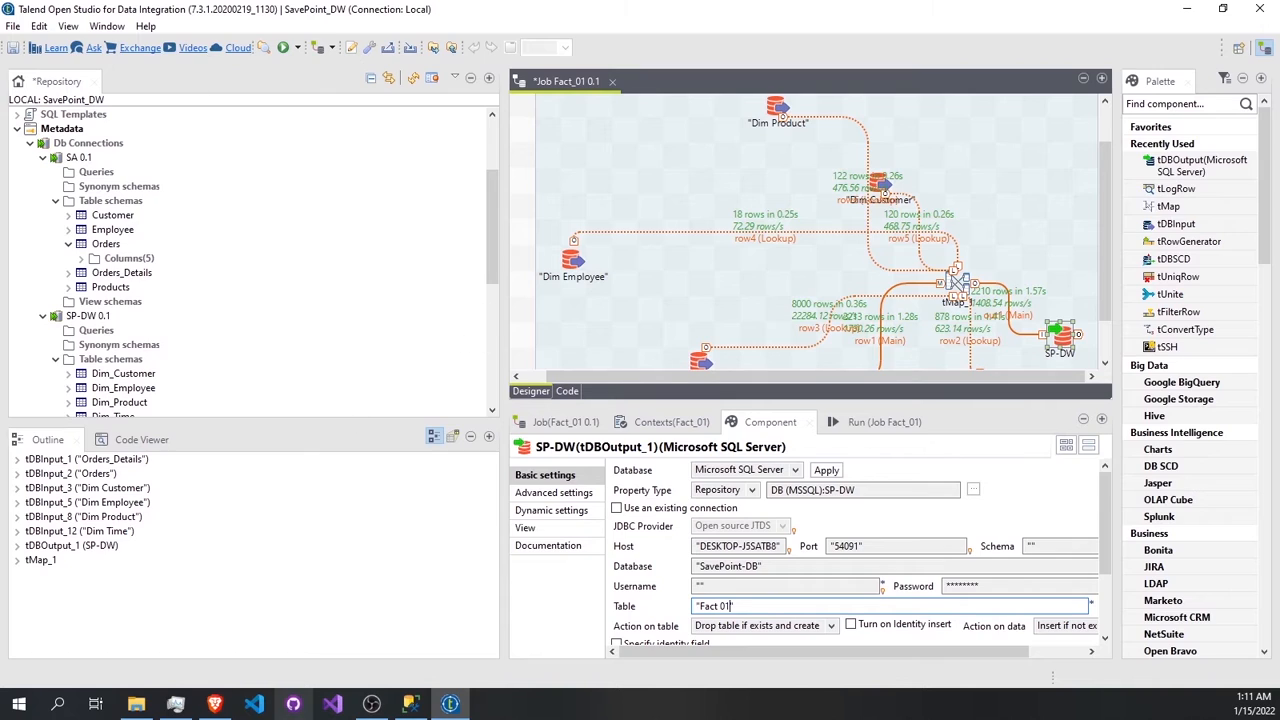
{"action": "left_click", "coordinate": [284, 48]}
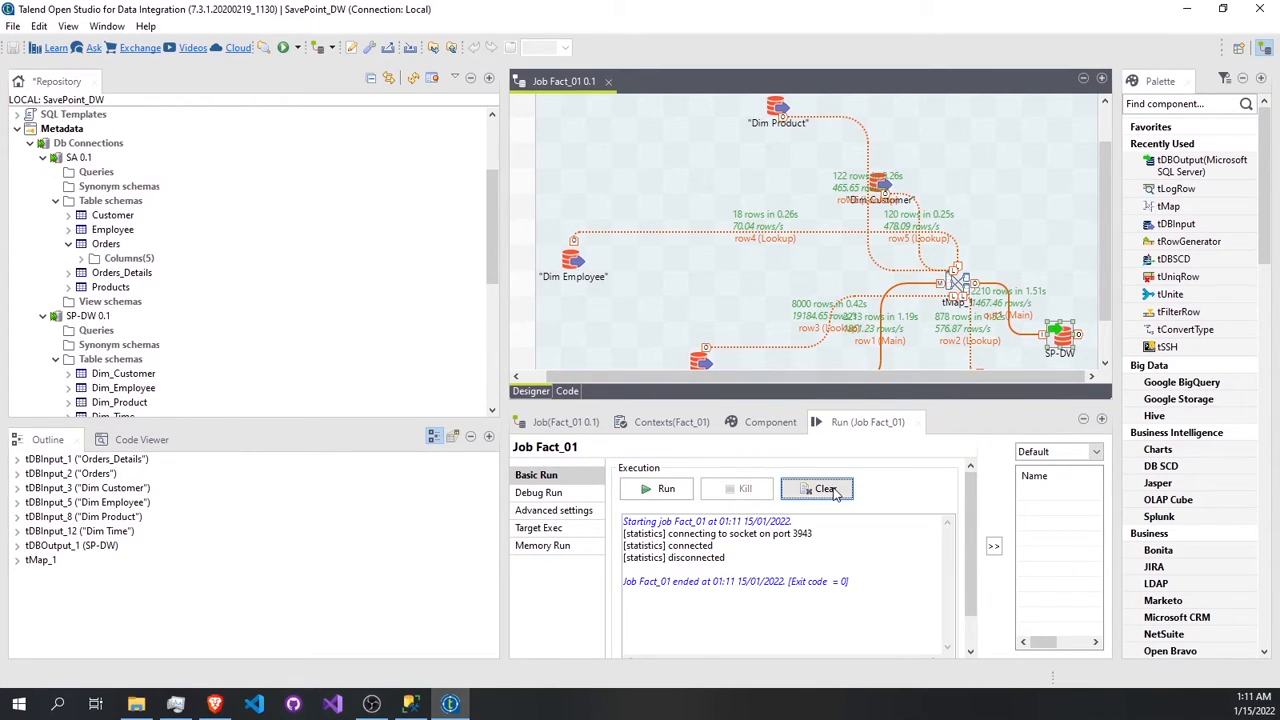
Set the SP-DW output's action on table back to "Create table if does not exist".
{"action": "double_click", "coordinate": [1062, 342]}
{"action": "left_click", "coordinate": [731, 607]}
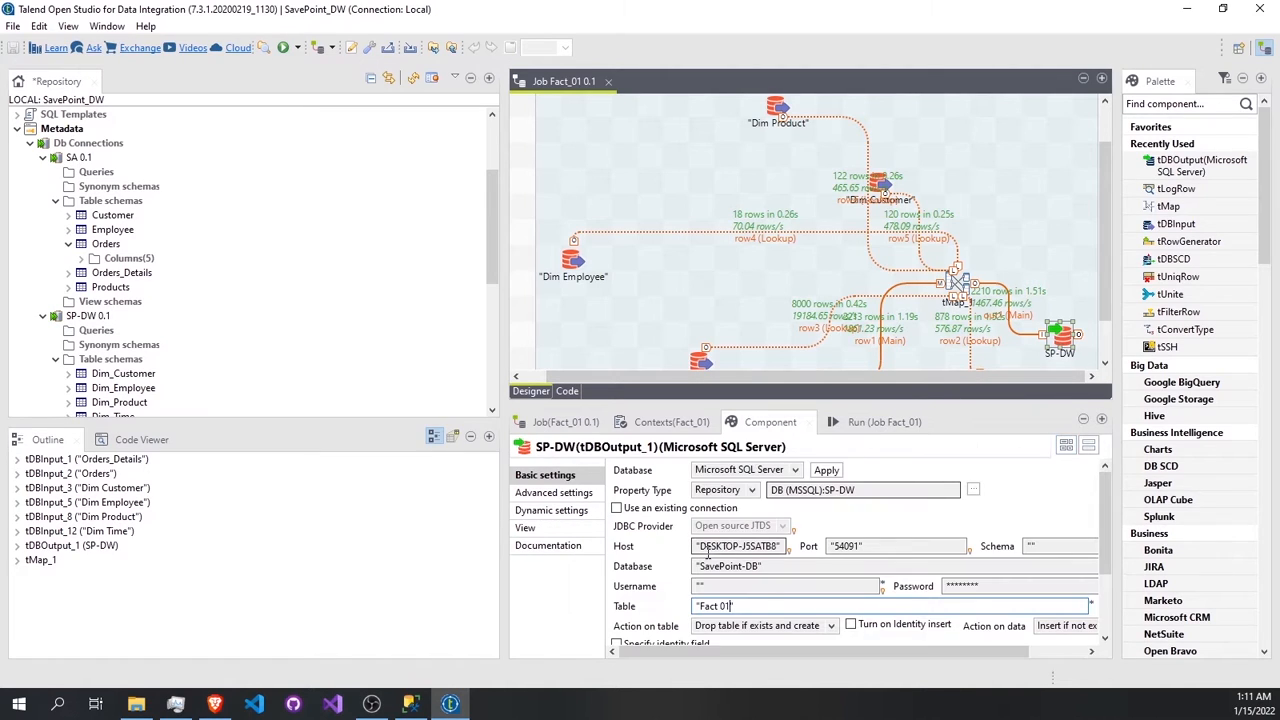
{"action": "left_click", "coordinate": [750, 622]}
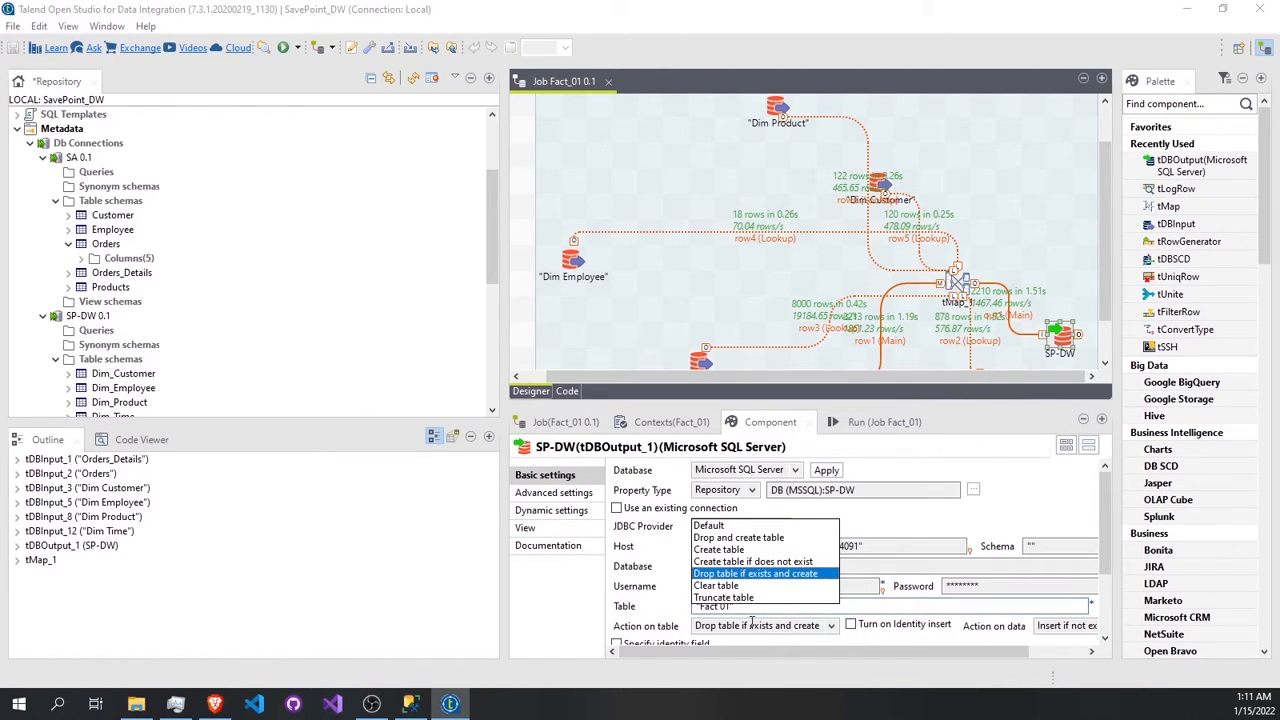
{"action": "left_click", "coordinate": [712, 570]}
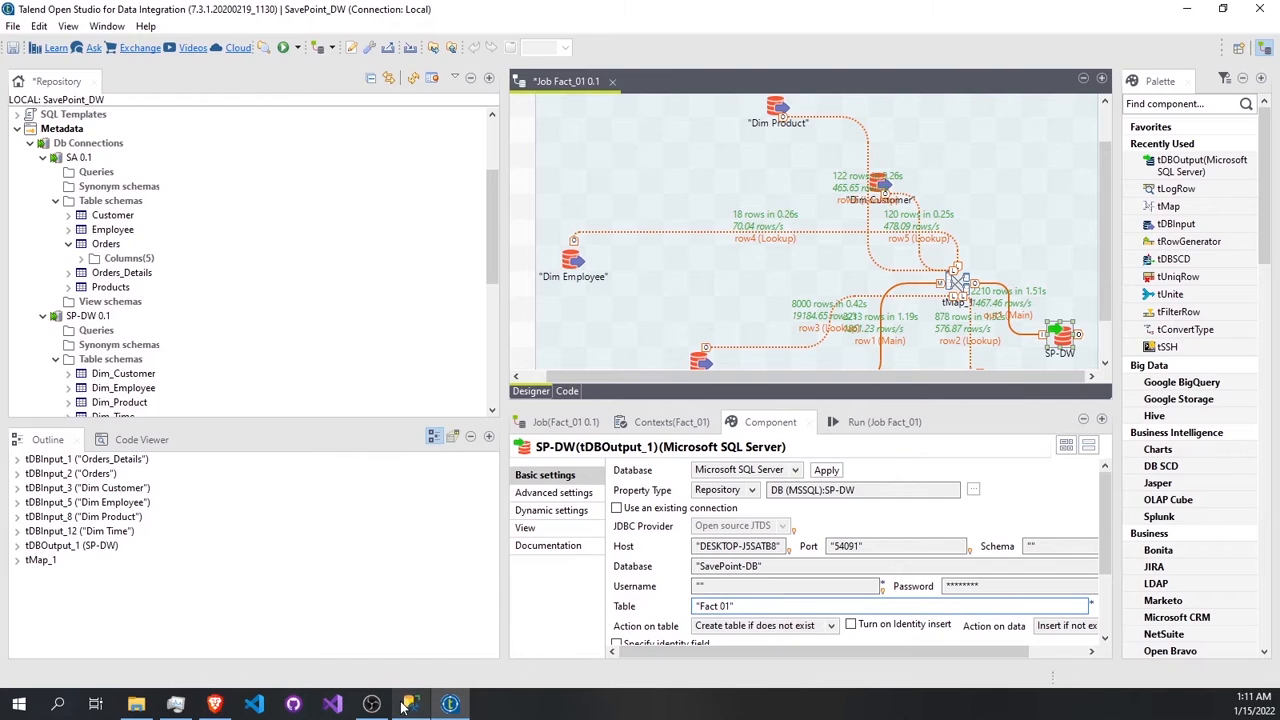
Switch to SQL Server Management Studio and execute the Fact 01 query filtered on Customer_Key=58 again.
{"action": "left_click", "coordinate": [408, 705]}
{"action": "left_click", "coordinate": [466, 329]}
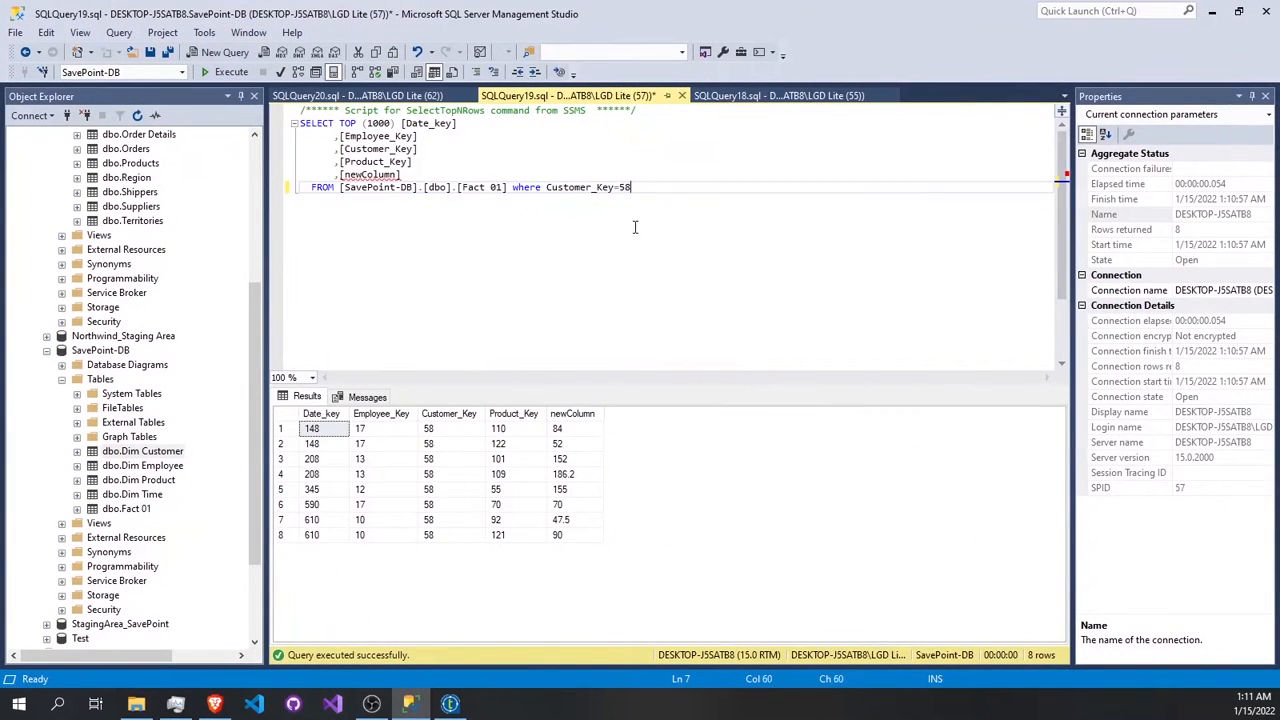
{"action": "left_click_drag", "start_coordinate": [631, 187], "coordinate": [279, 128]}
{"action": "left_click", "coordinate": [232, 72]}
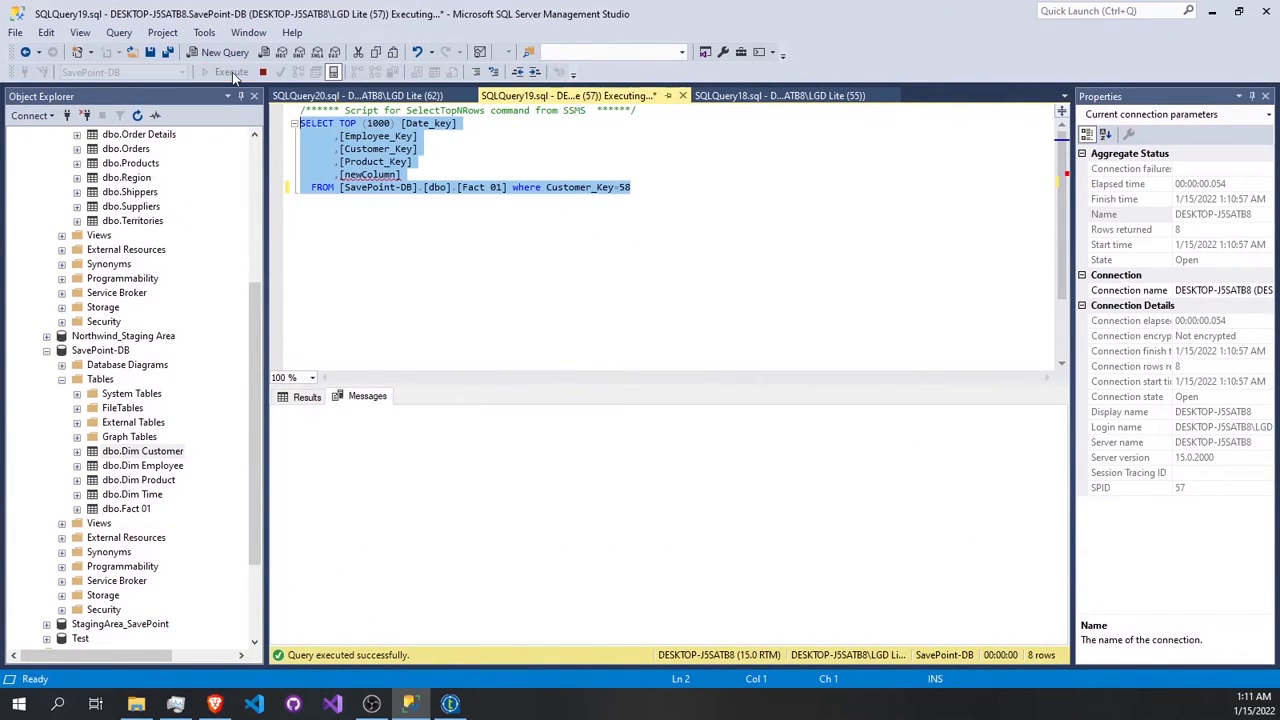
{"action": "left_click_drag", "start_coordinate": [654, 277], "coordinate": [314, 136]}
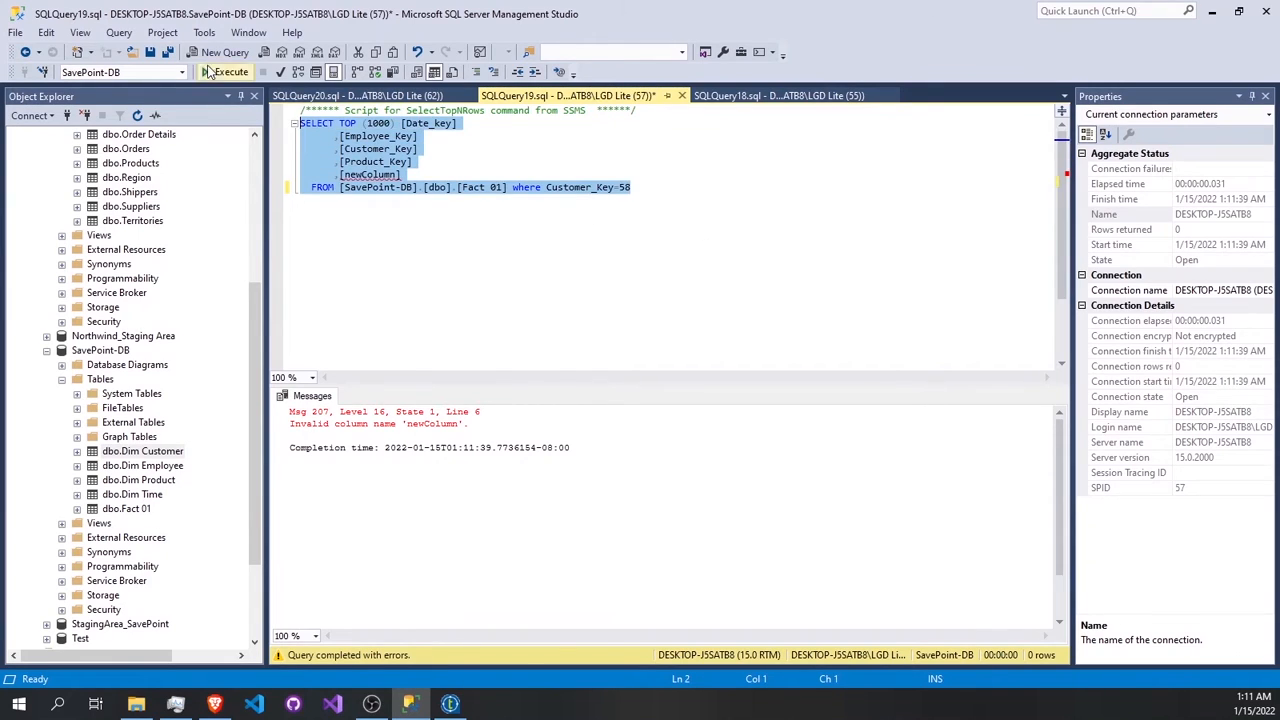
Try to rerun the existing Fact 01 query filtered on Customer_Key=58.
{"action": "left_click", "coordinate": [240, 53]}
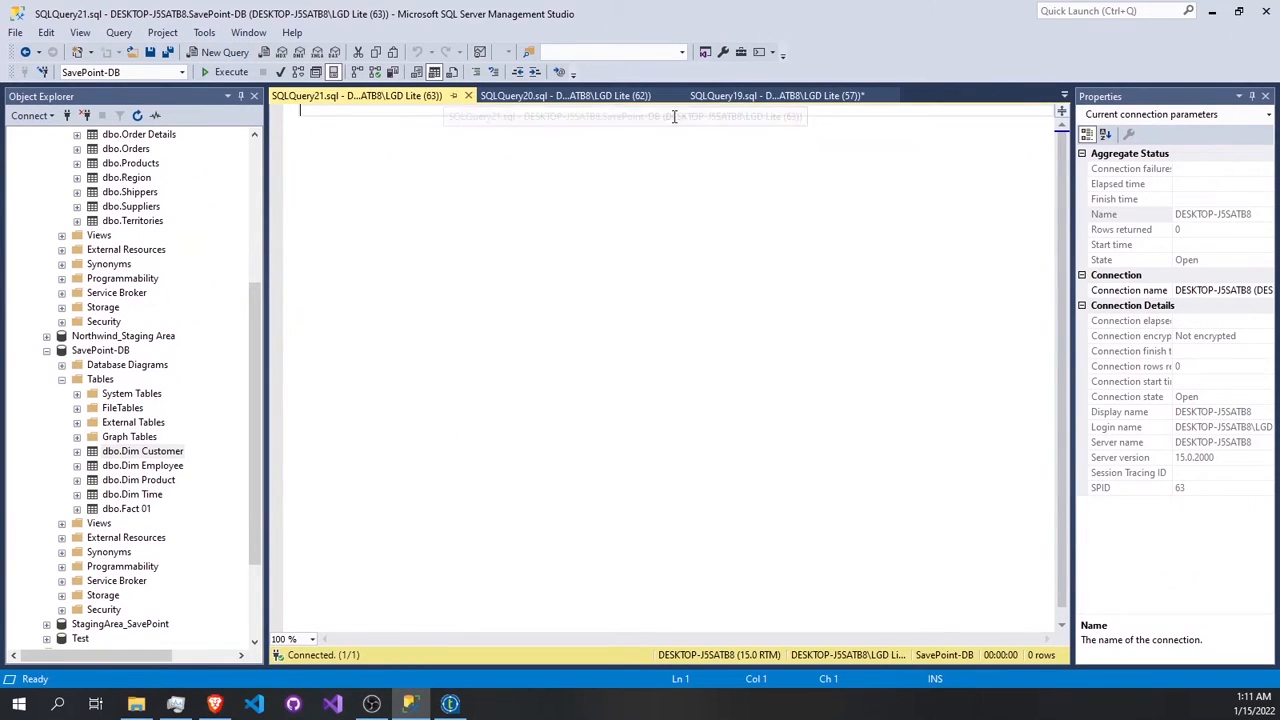
{"action": "left_click", "coordinate": [517, 96]}
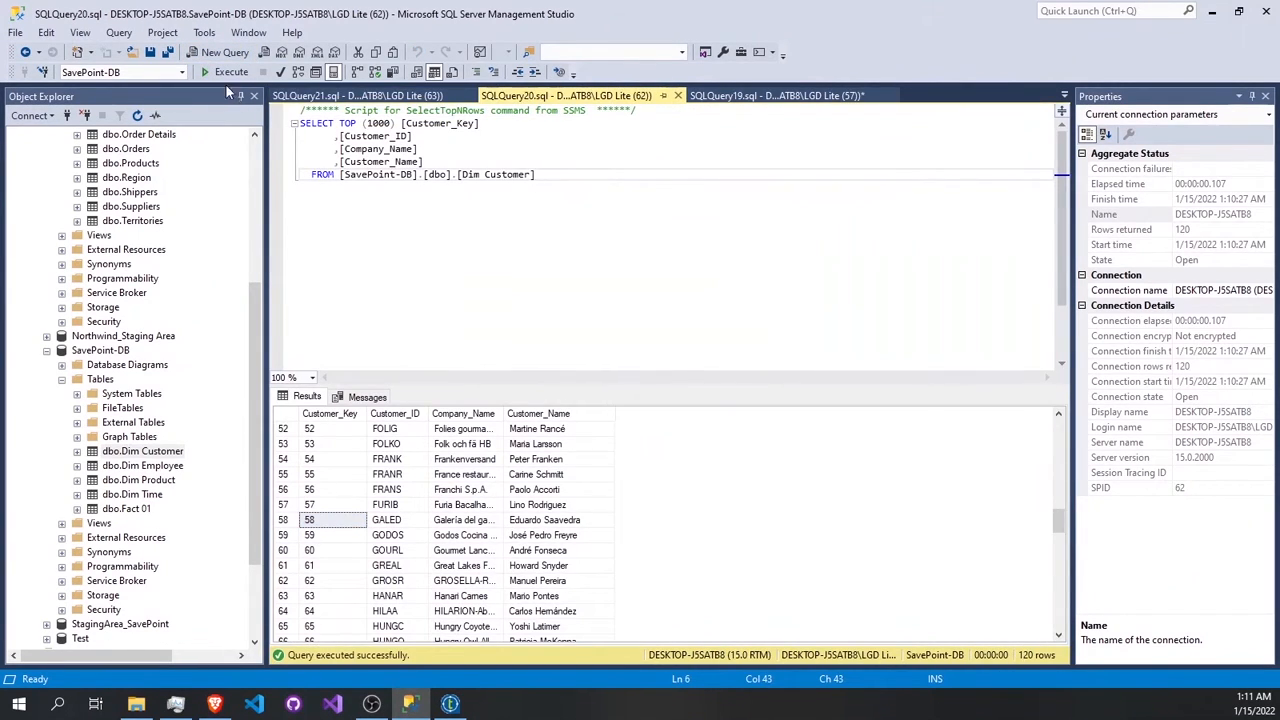
{"action": "left_click", "coordinate": [231, 72]}
{"action": "left_click", "coordinate": [777, 95]}
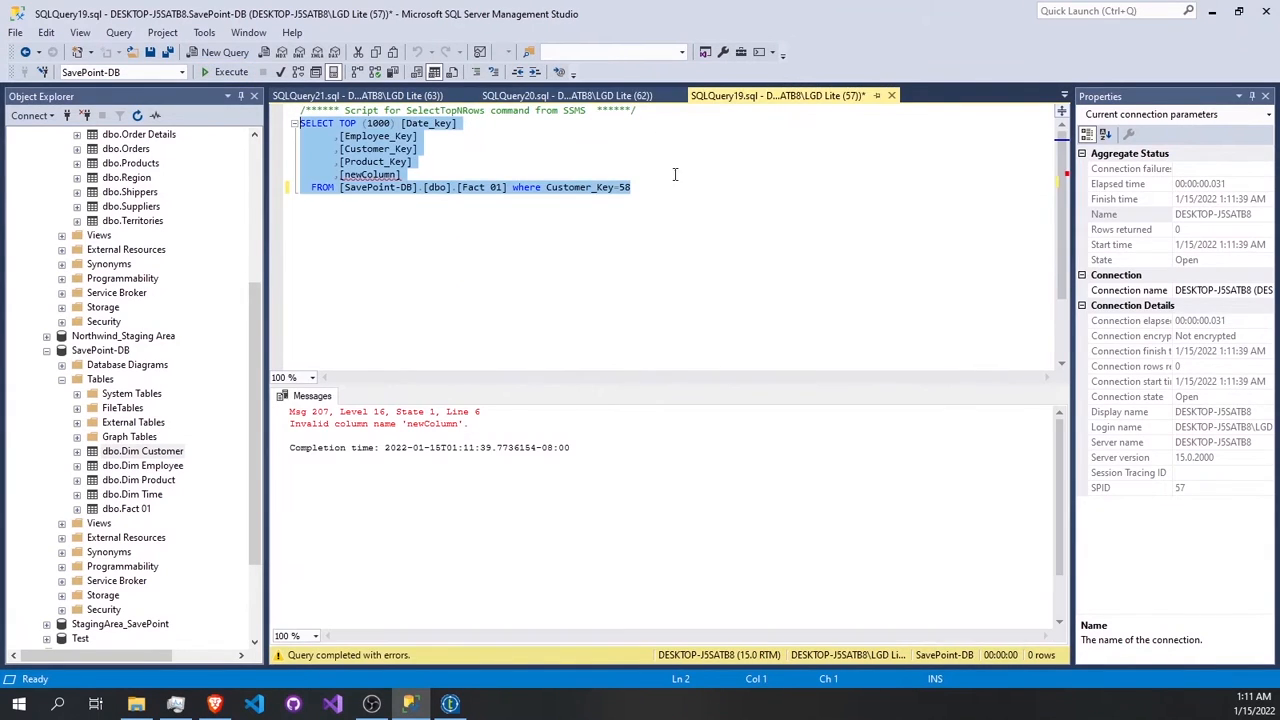
{"action": "left_click", "coordinate": [225, 72]}
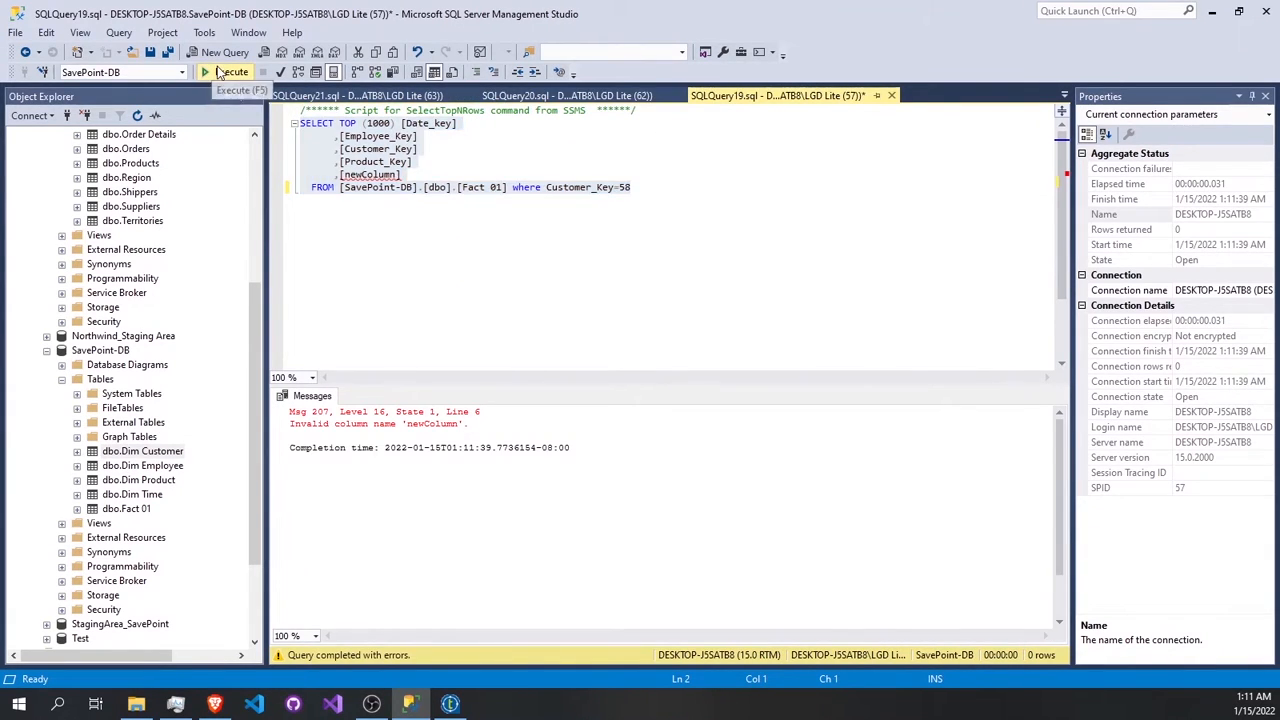
Replace the newColumn field with Revenue in the Fact 01 query's select list and execute the whole query.
{"action": "left_click", "coordinate": [712, 291]}
{"action": "double_click", "coordinate": [363, 174]}
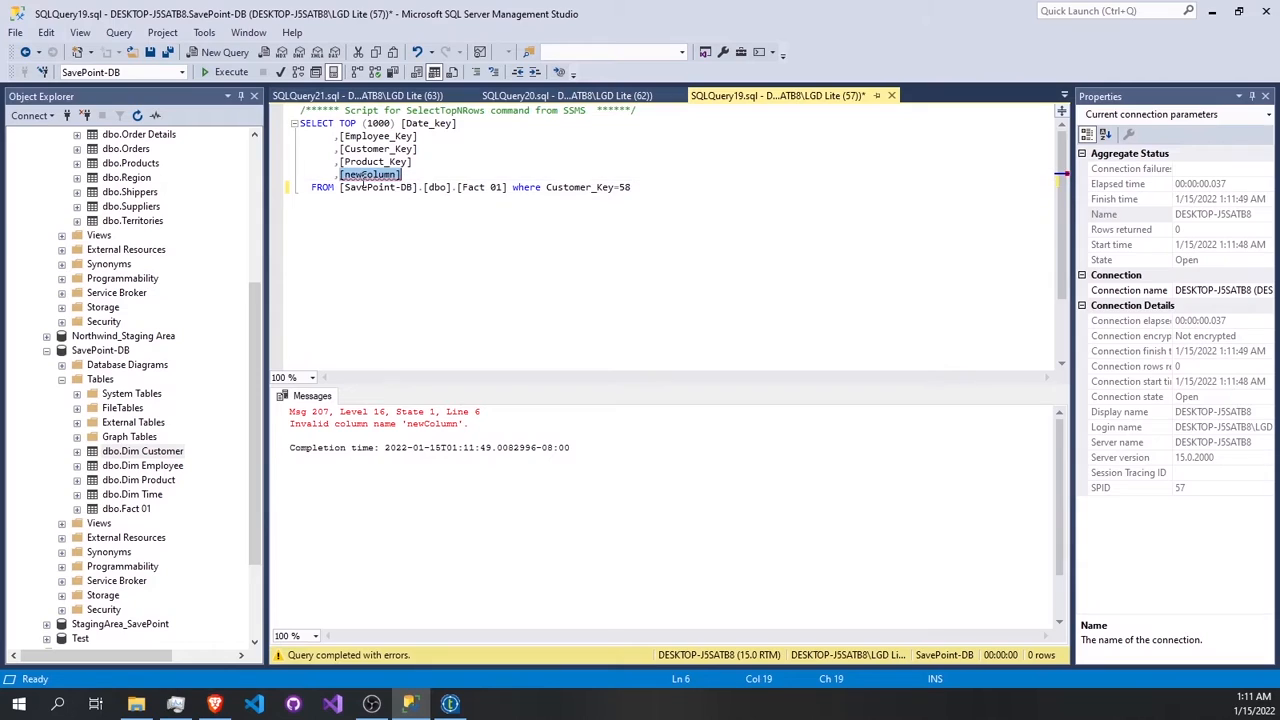
{"action": "type", "text": "[R"}
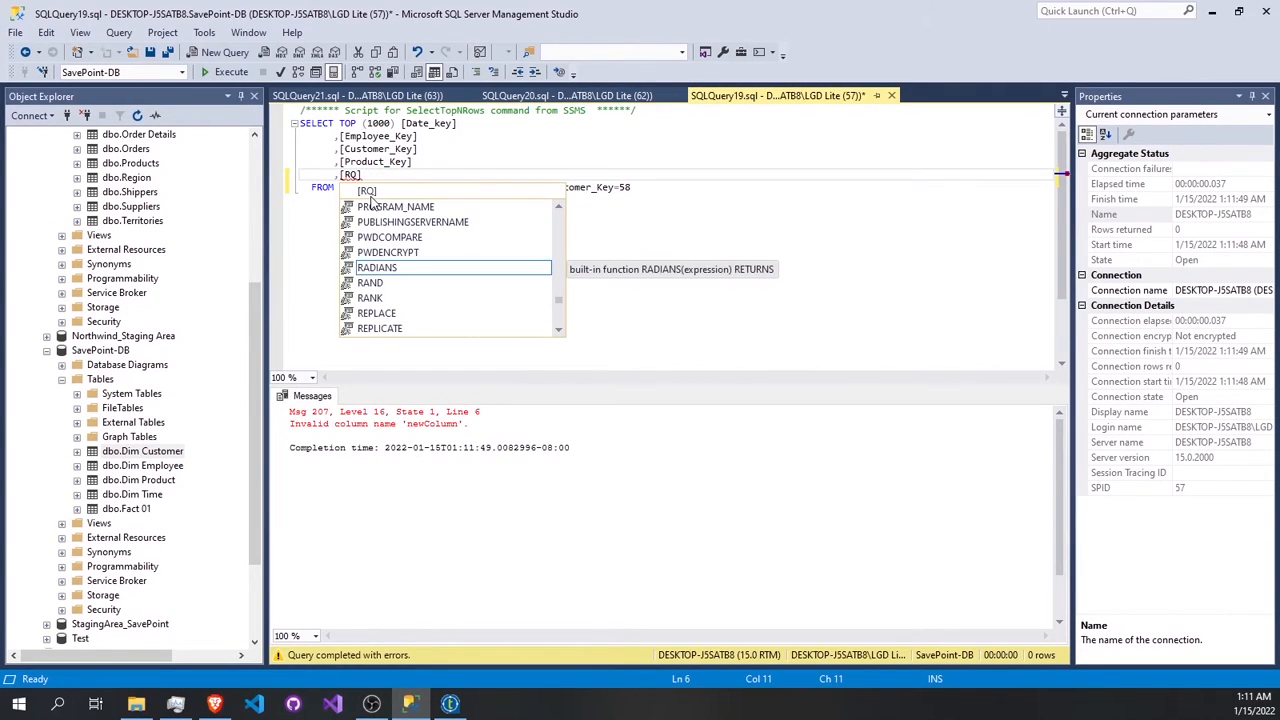
{"action": "type", "text": "evenue"}
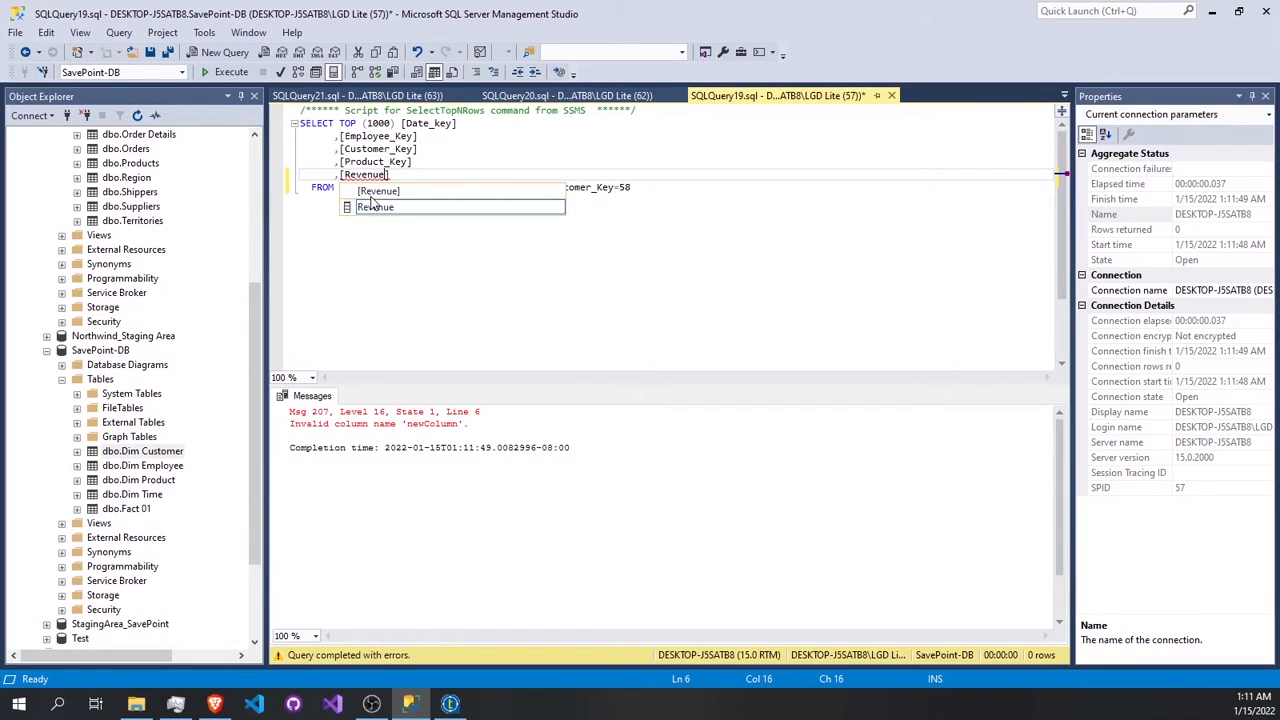
{"action": "key", "text": "ctrl+a"}
{"action": "left_click", "coordinate": [229, 72]}
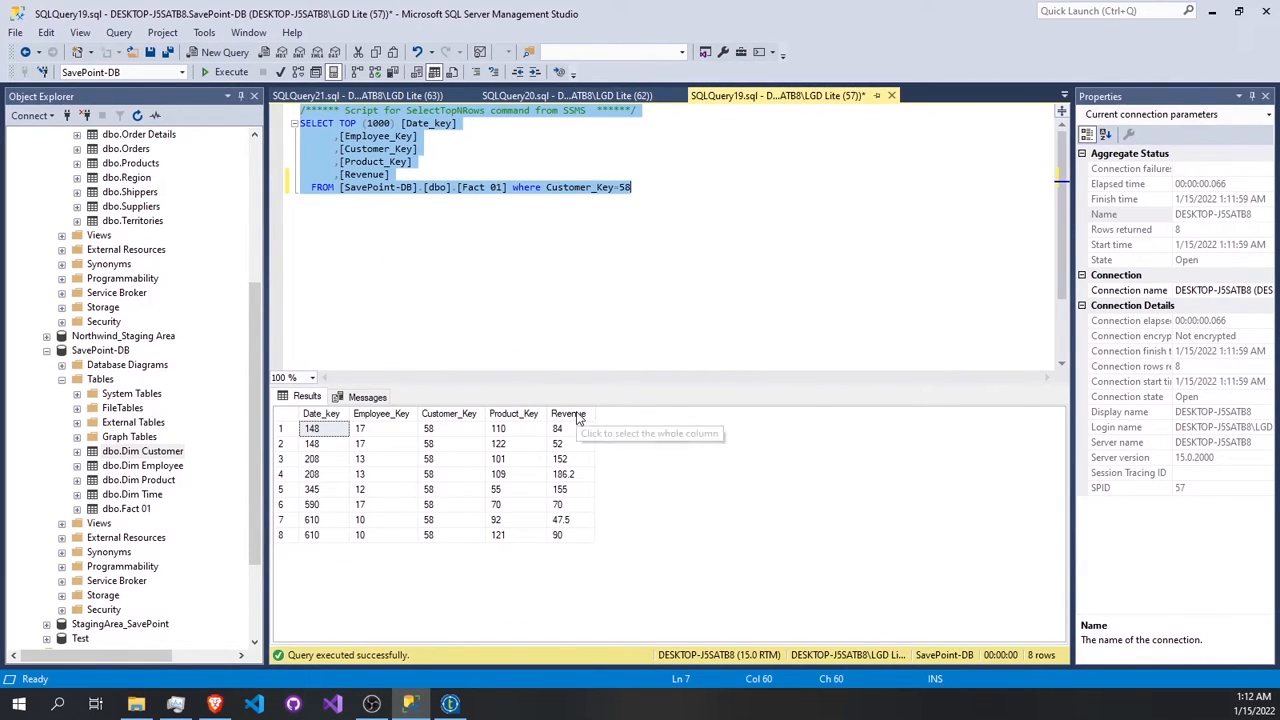
Switch to Talend Open Studio and review the Fact_01 job's components, lookups and row flows.
{"action": "left_click", "coordinate": [452, 704]}
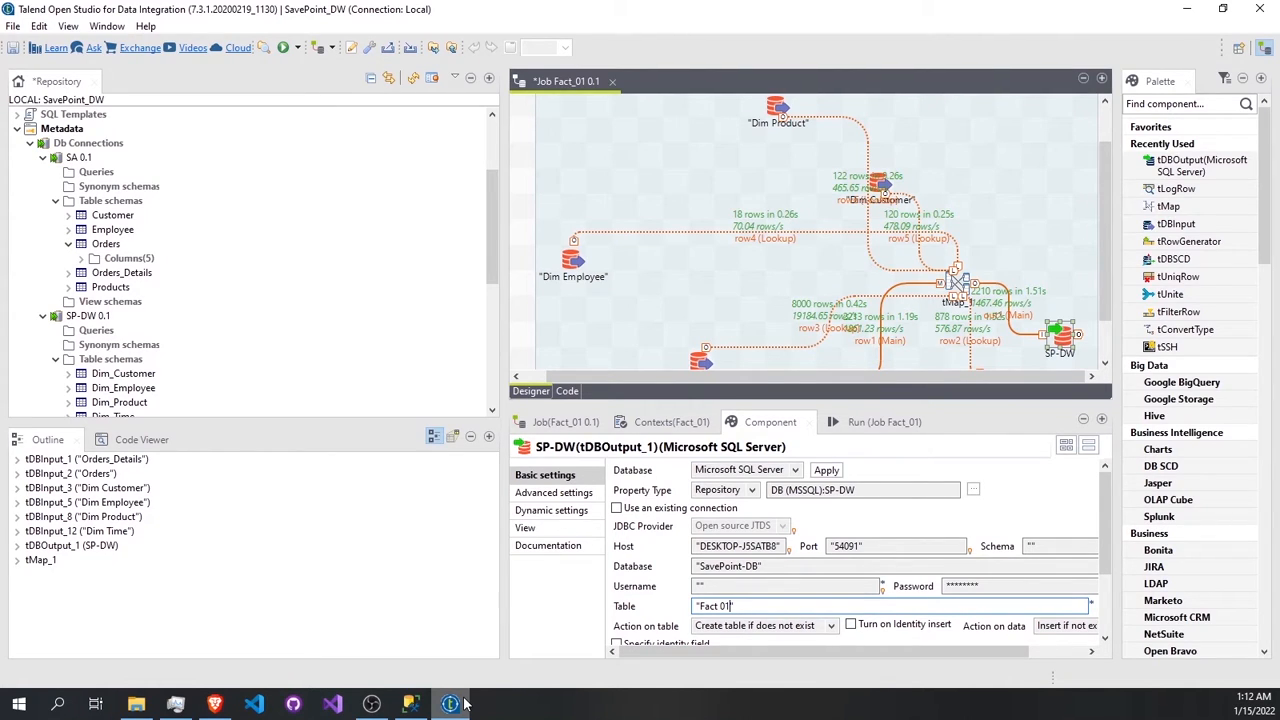
{"action": "scroll", "coordinate": [660, 480], "scroll_direction": "down", "scroll_amount": 1}
{"action": "scroll", "coordinate": [798, 294], "scroll_direction": "down", "scroll_amount": 3}
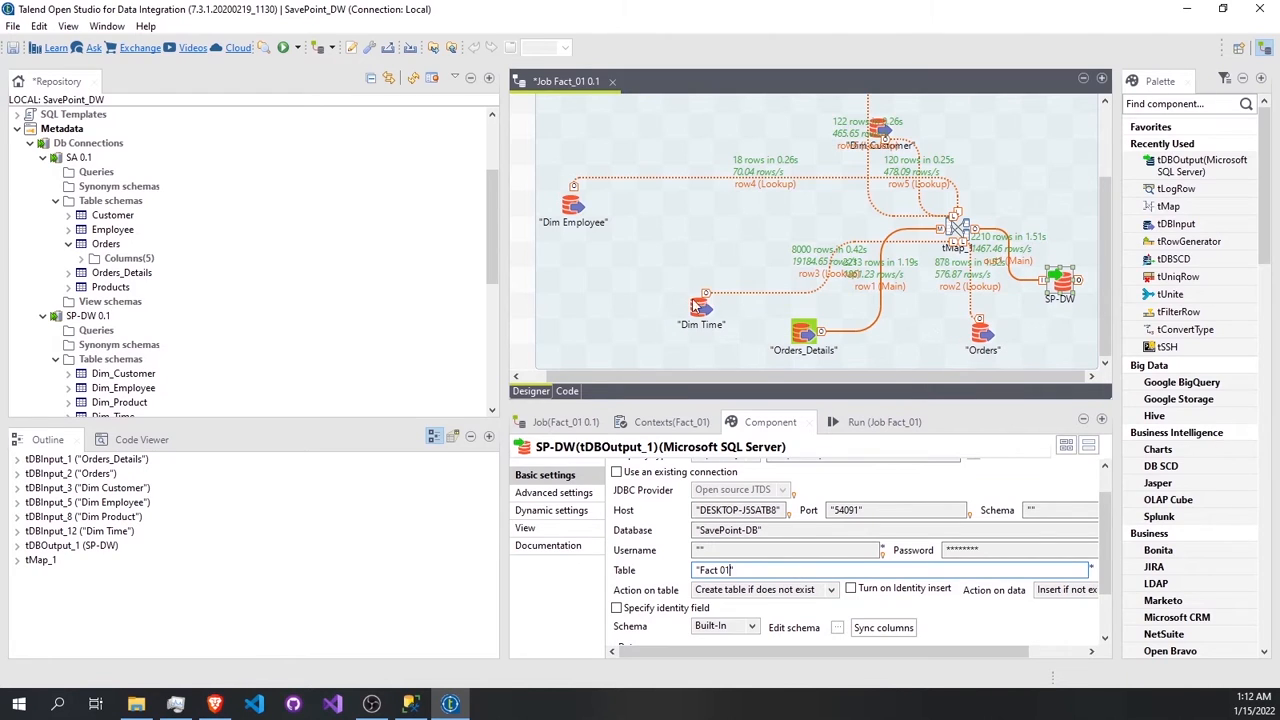
{"action": "scroll", "coordinate": [818, 198], "scroll_direction": "up", "scroll_amount": 4}
{"action": "scroll", "coordinate": [995, 272], "scroll_direction": "down", "scroll_amount": 2}
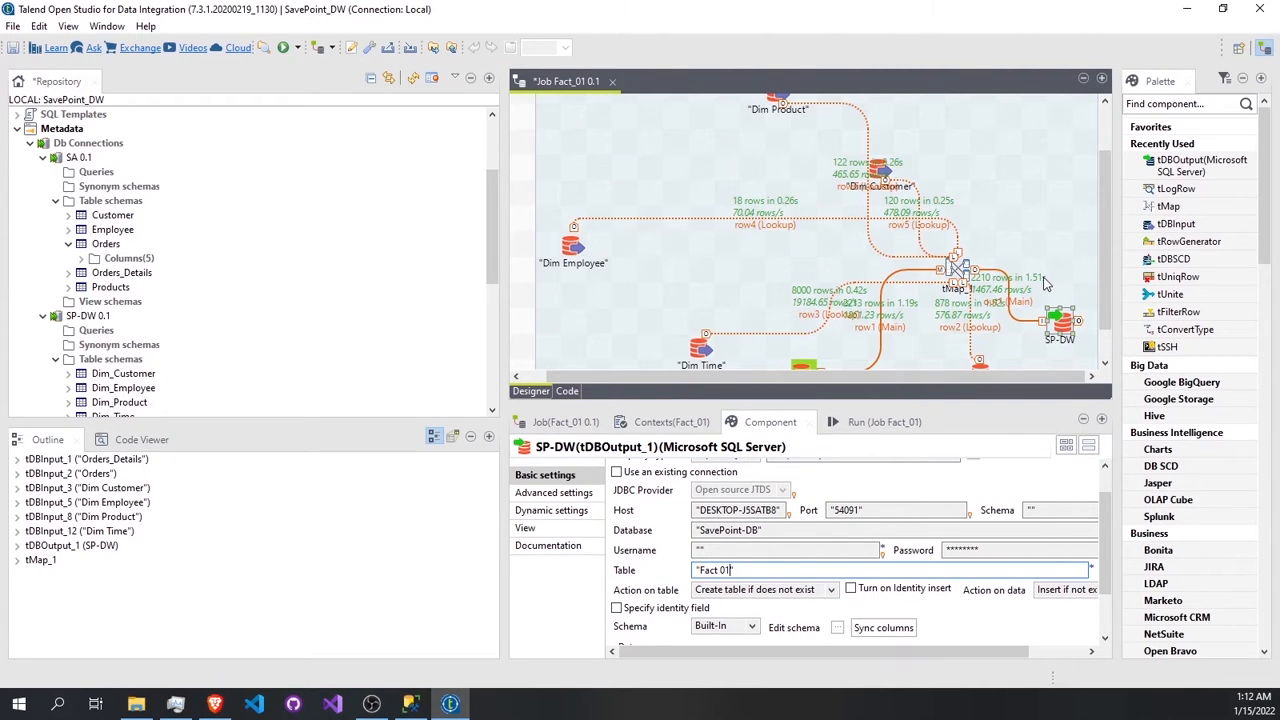
{"action": "scroll", "coordinate": [800, 167], "scroll_direction": "down", "scroll_amount": 1}
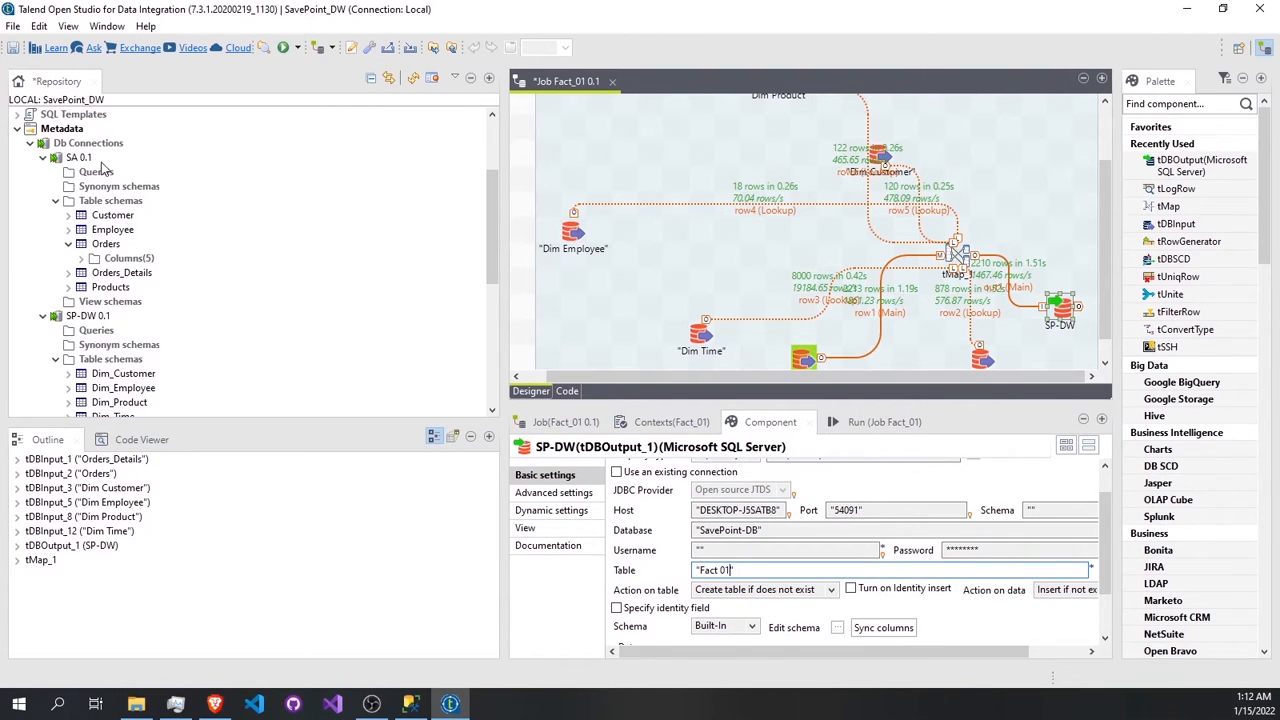
Create a new job named Fact_02 under Job Designs and close the Fact_01 job.
{"action": "double_click", "coordinate": [38, 146]}
{"action": "scroll", "coordinate": [197, 258], "scroll_direction": "up", "scroll_amount": 3}
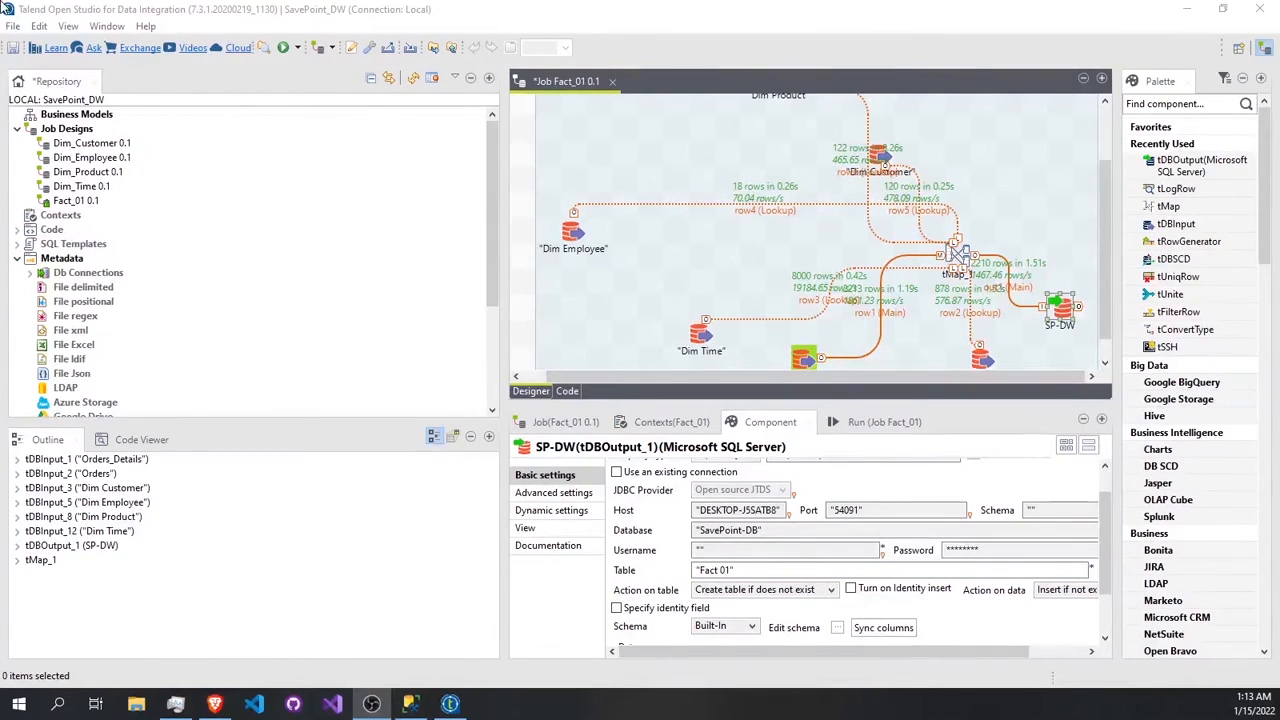
{"action": "left_click", "coordinate": [78, 129]}
{"action": "right_click", "coordinate": [80, 130]}
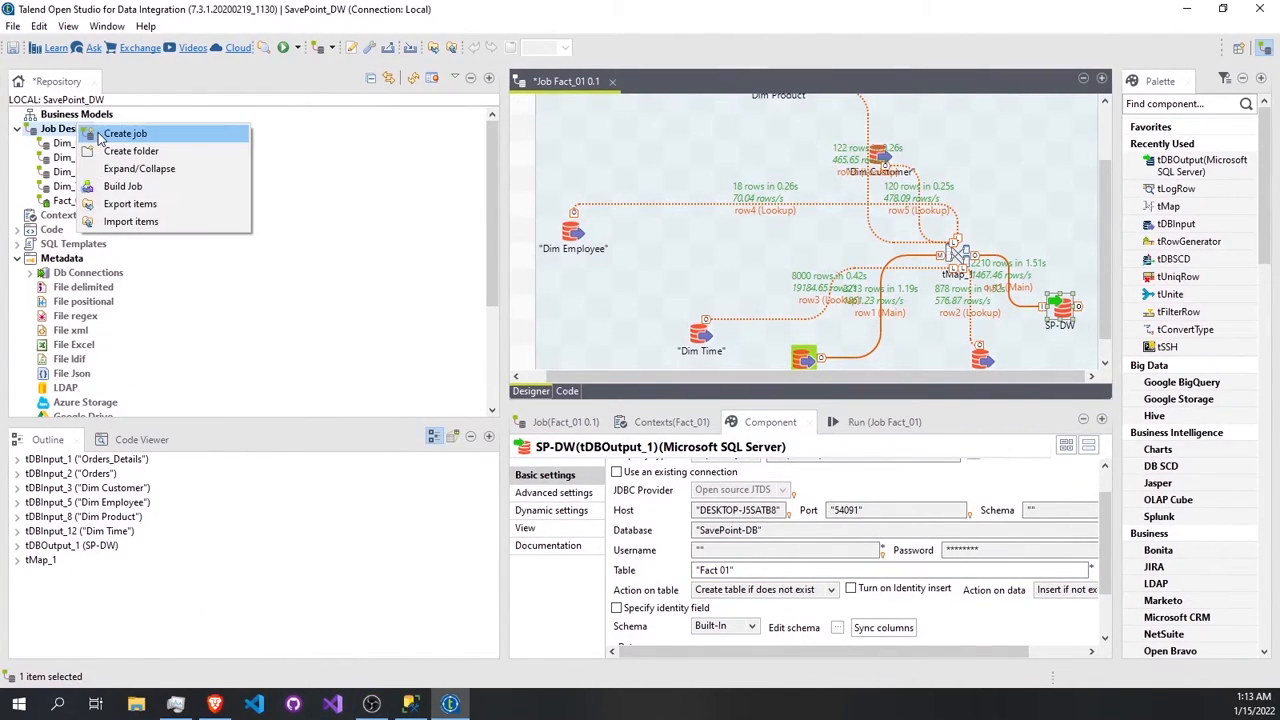
{"action": "left_click", "coordinate": [115, 140]}
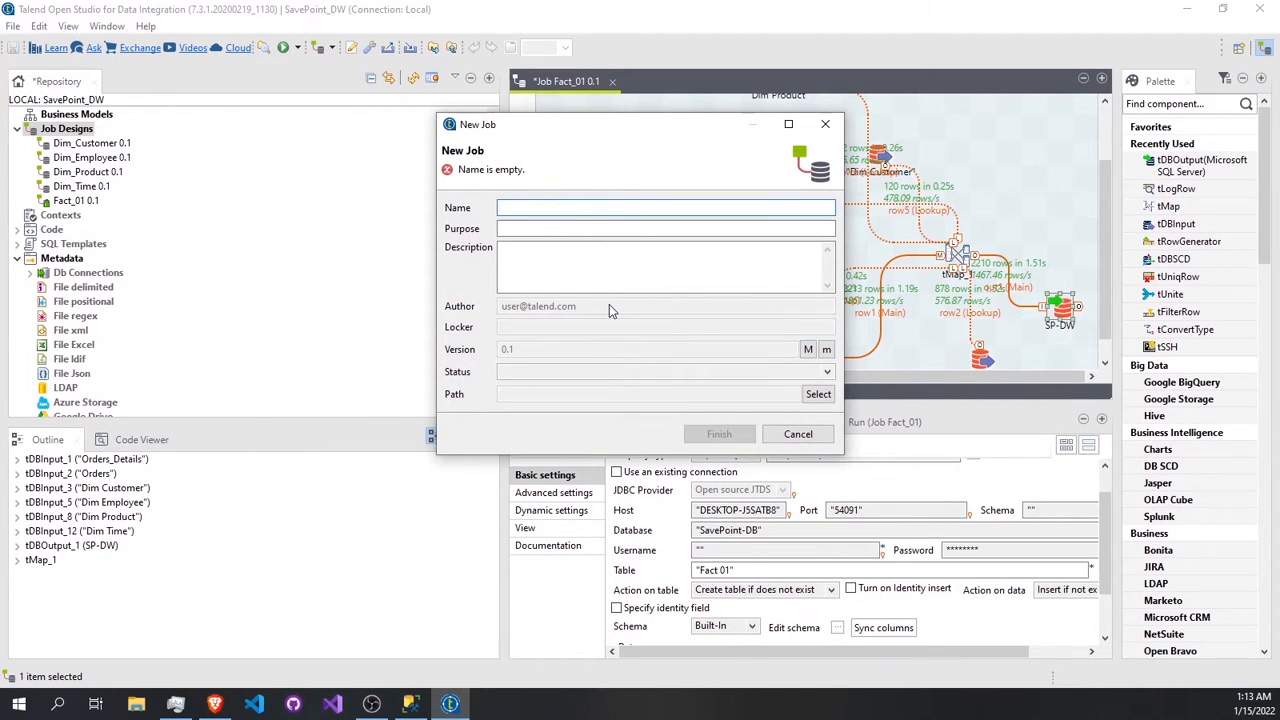
{"action": "type", "text": "Fac"}
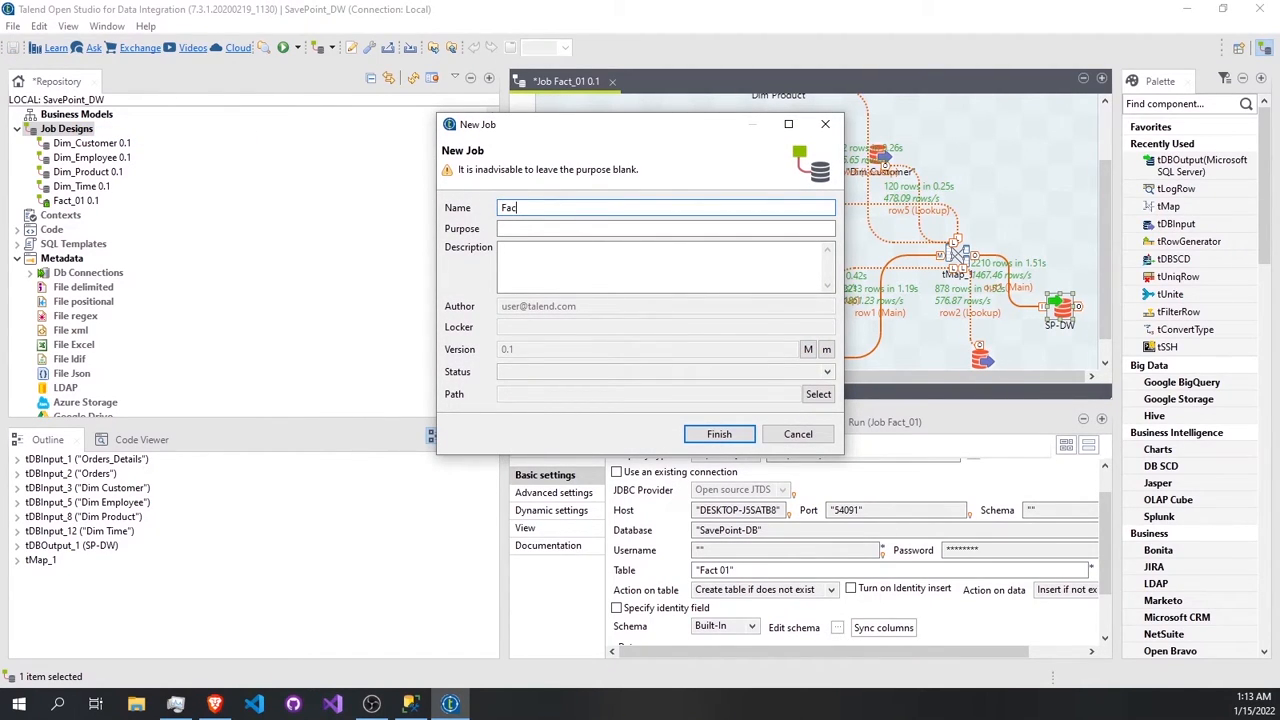
{"action": "type", "text": "t 02"}
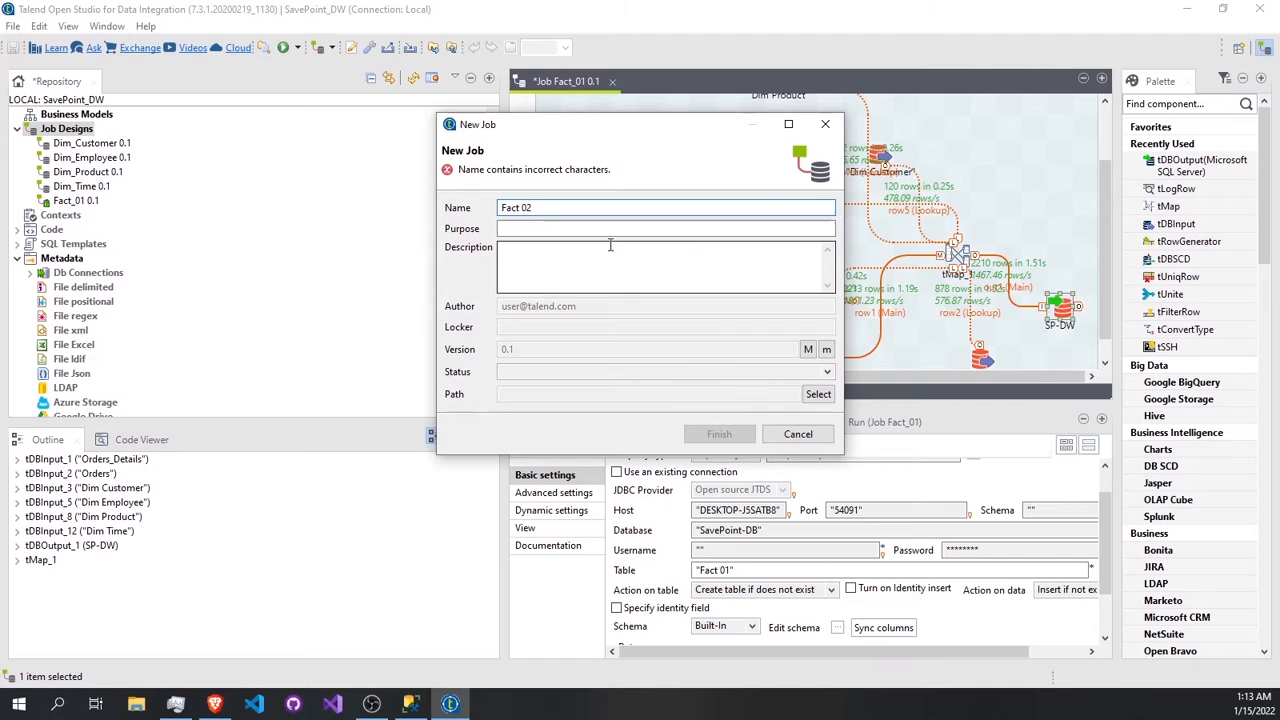
{"action": "key", "text": "Left"}
{"action": "key", "text": "Left"}
{"action": "key", "text": "BackSpace"}
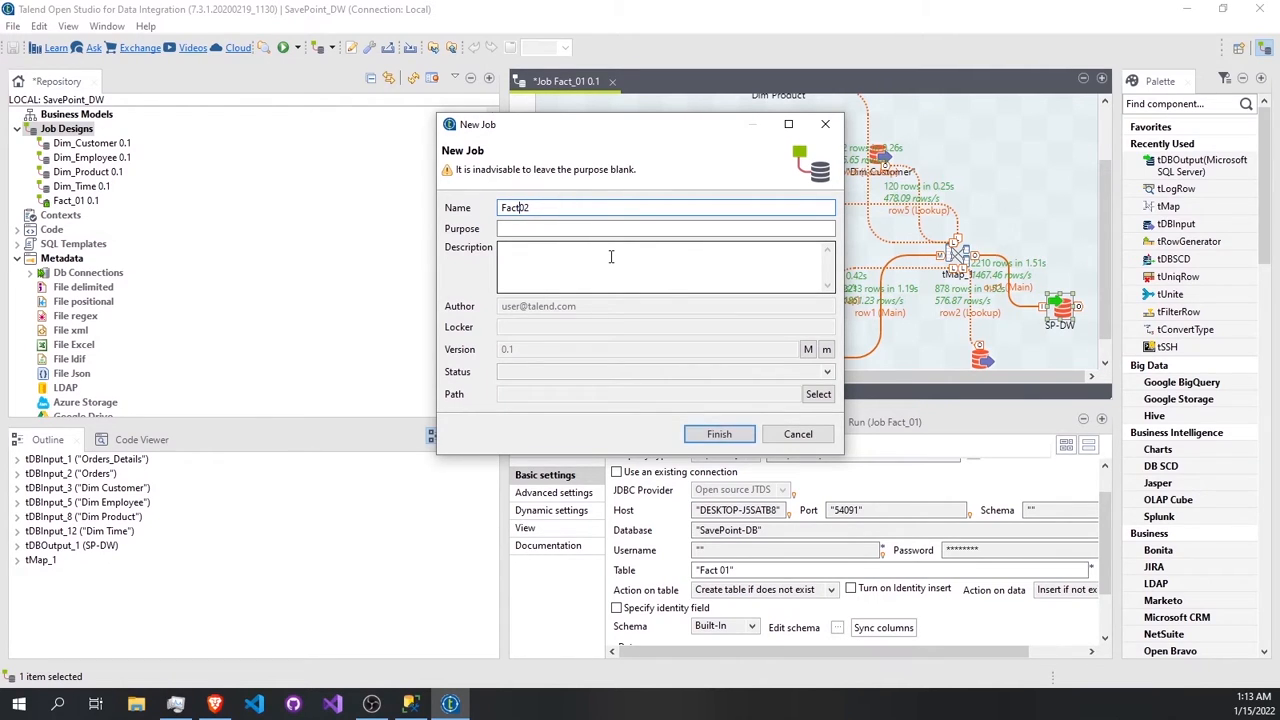
{"action": "type", "text": "-"}
{"action": "key", "text": "BackSpace"}
{"action": "type", "text": "-"}
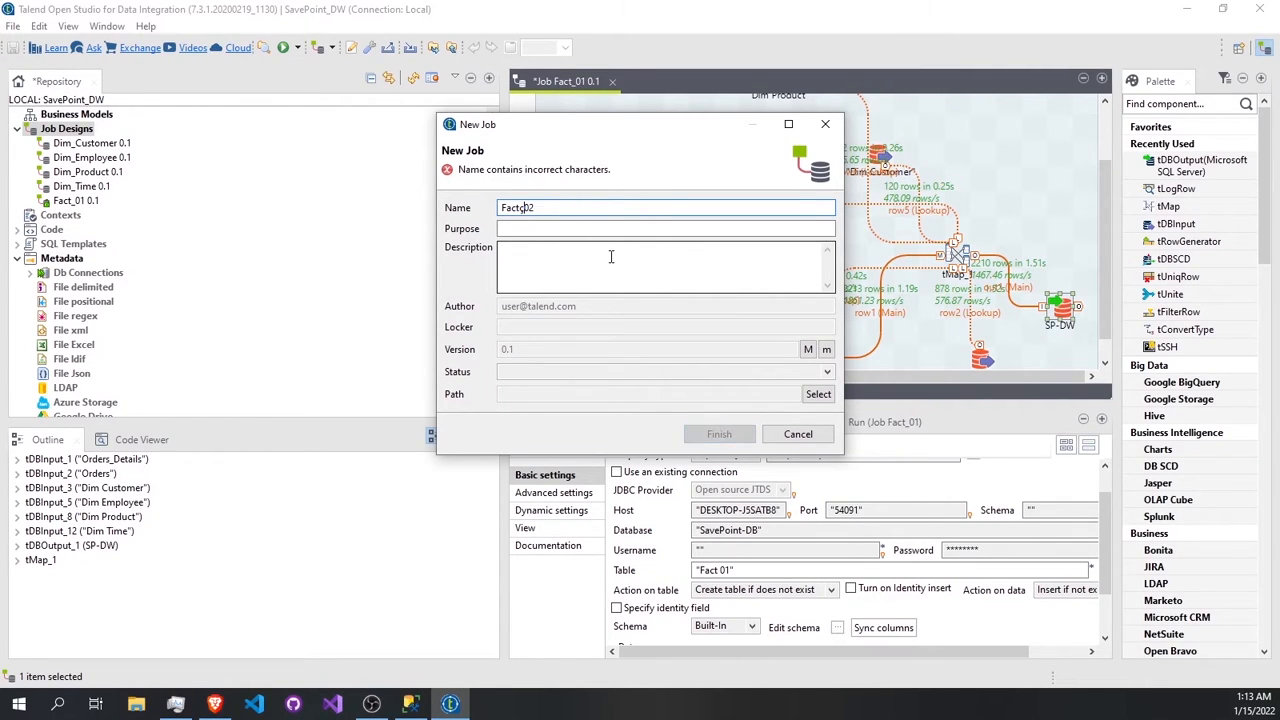
{"action": "key", "text": "BackSpace"}
{"action": "type", "text": "_"}
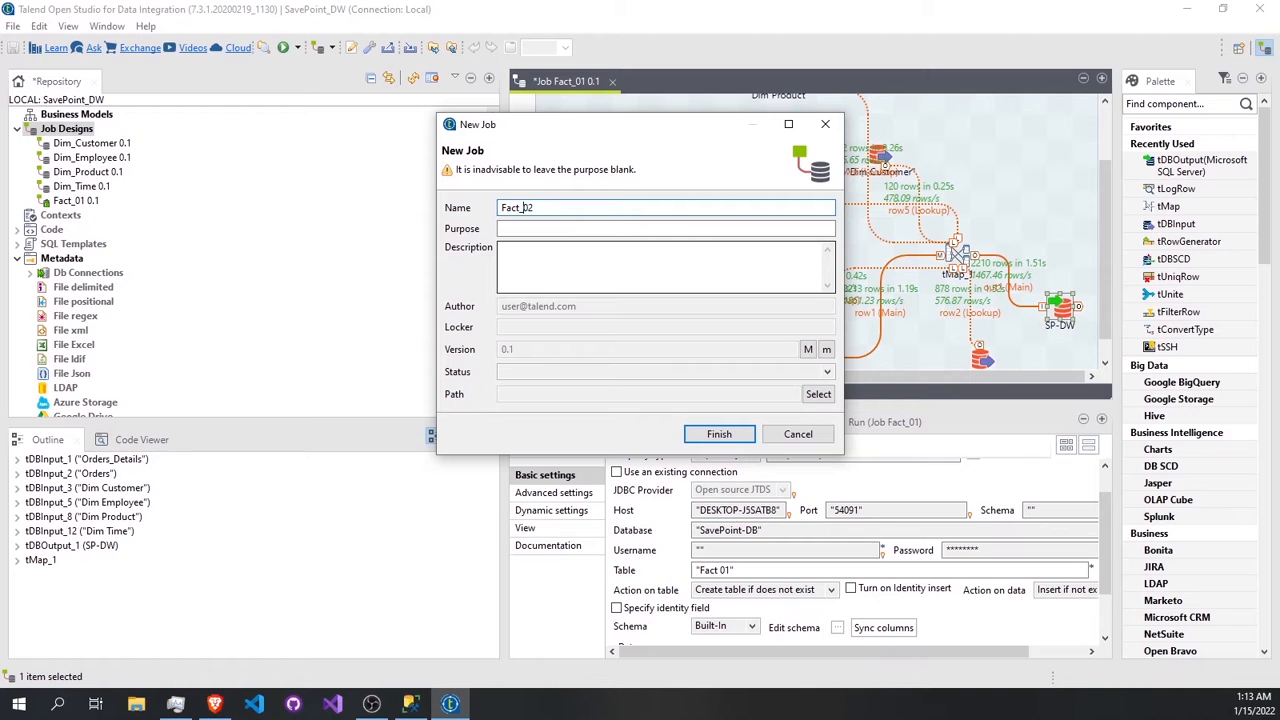
{"action": "left_click", "coordinate": [728, 438]}
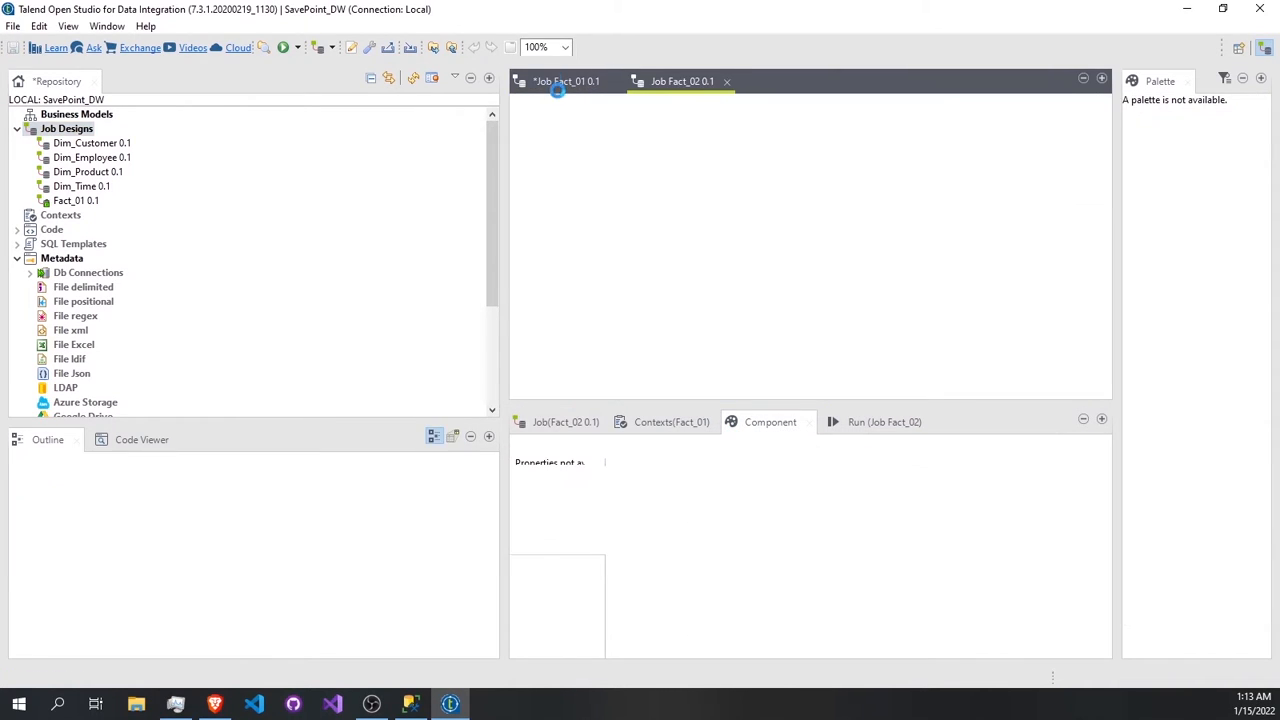
{"action": "left_click", "coordinate": [560, 82]}
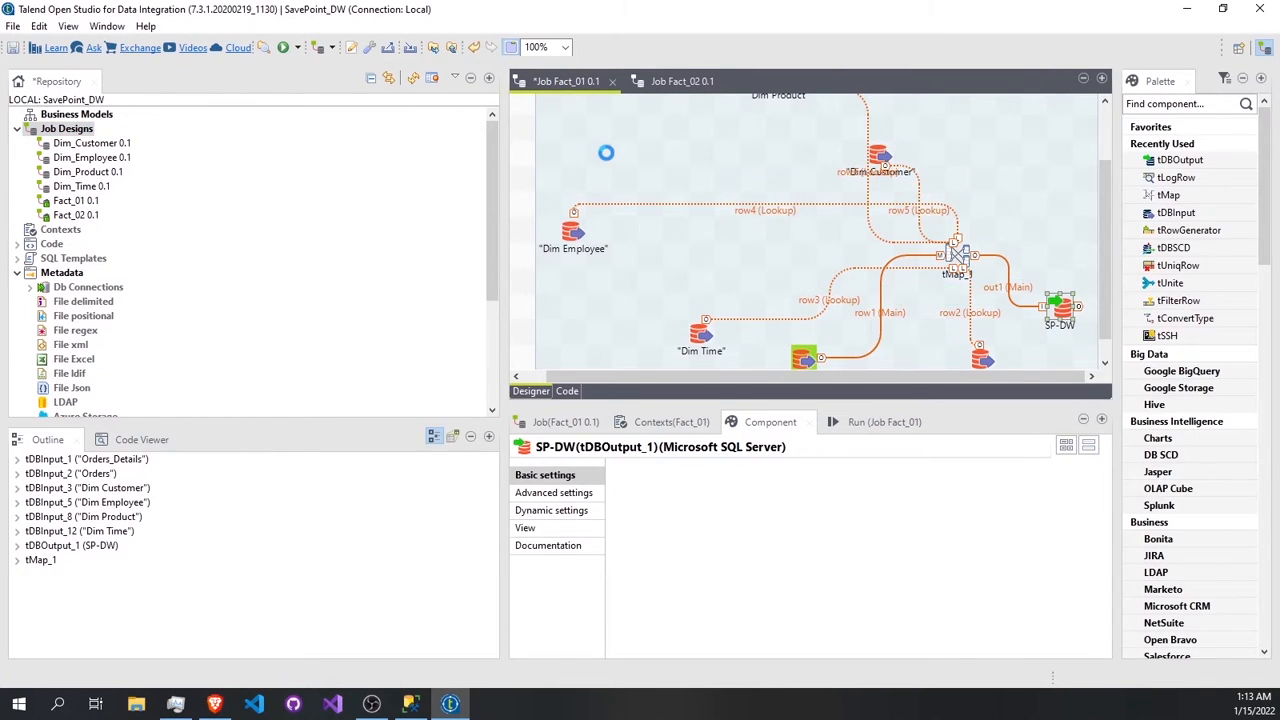
{"action": "left_click", "coordinate": [607, 82]}
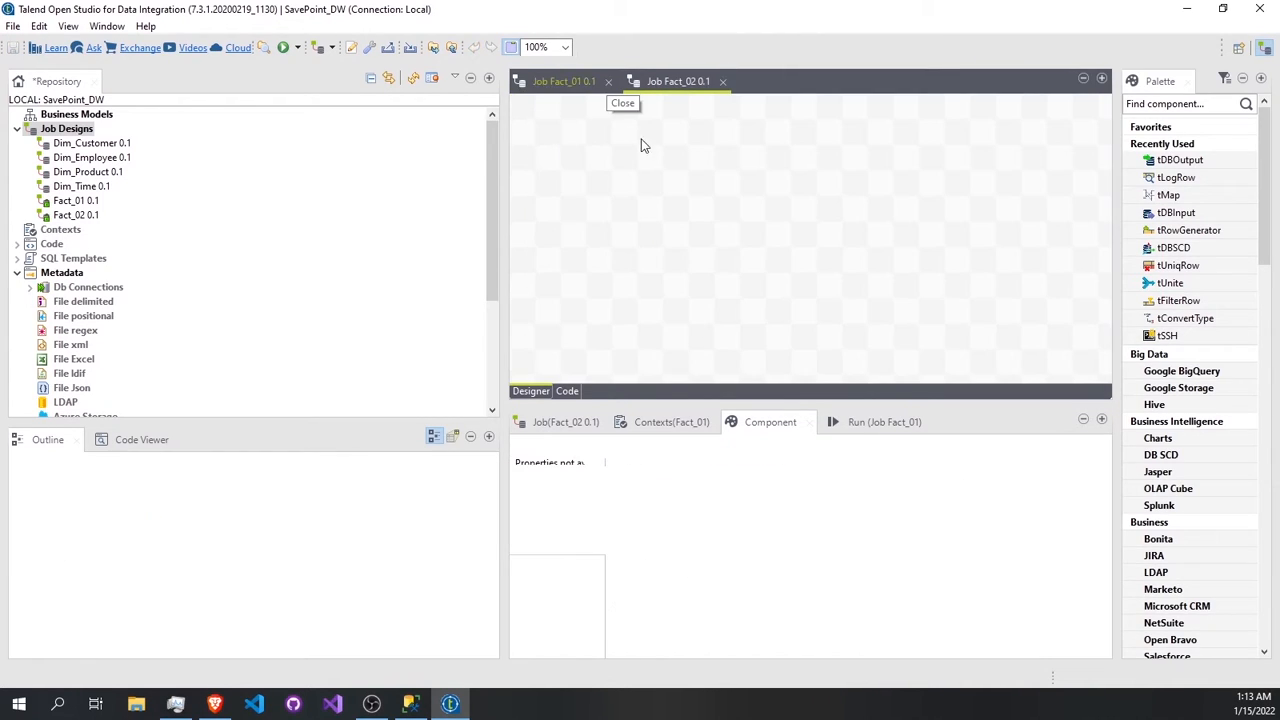
Add the SP-DW tables Dim_Customer, Dim_Employee and Dim_Time to the Fact_02 job as tDBInput (Microsoft SQL Server) components.
{"action": "left_click", "coordinate": [30, 287]}
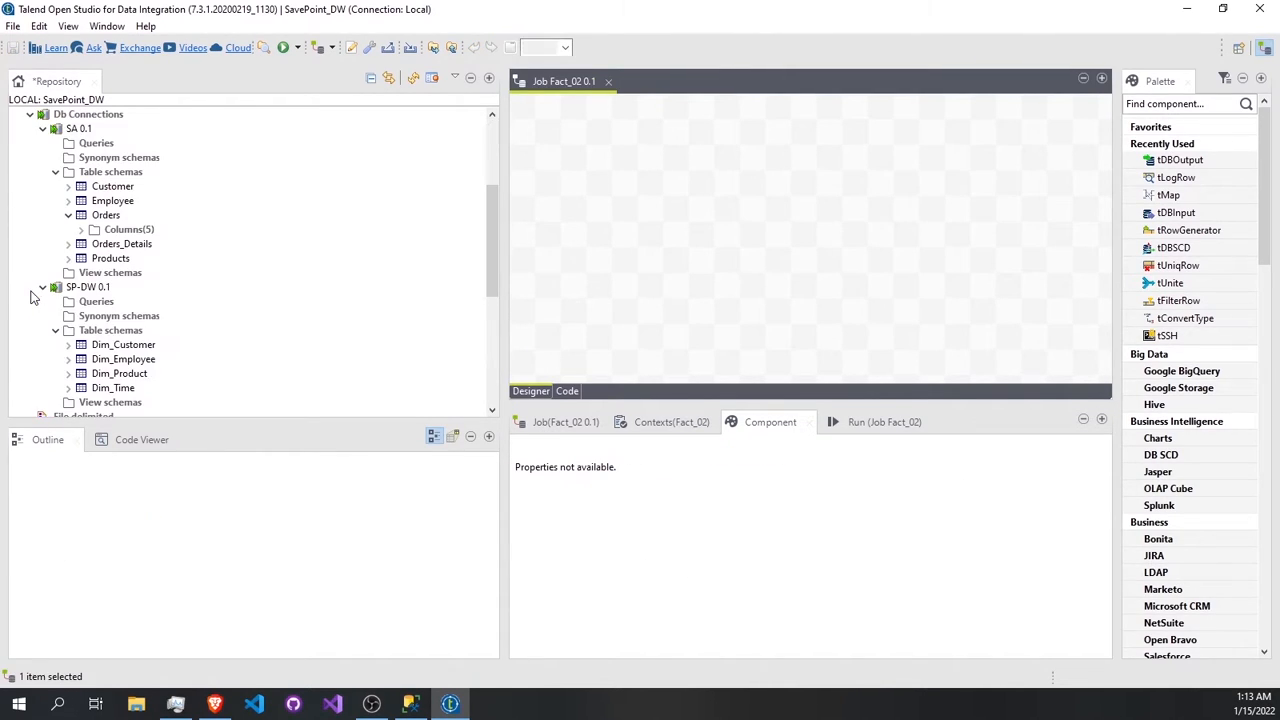
{"action": "left_click", "coordinate": [119, 373]}
{"action": "left_click_drag", "start_coordinate": [122, 345], "coordinate": [605, 137]}
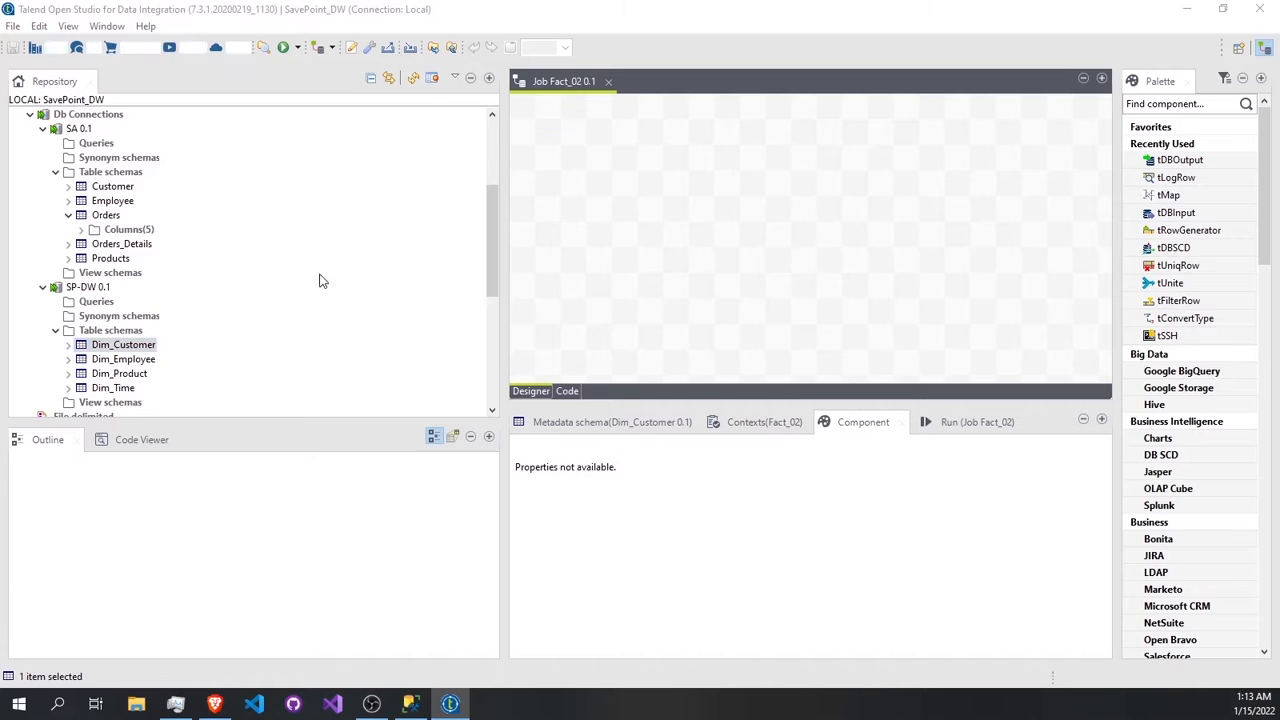
{"action": "left_click", "coordinate": [663, 420]}
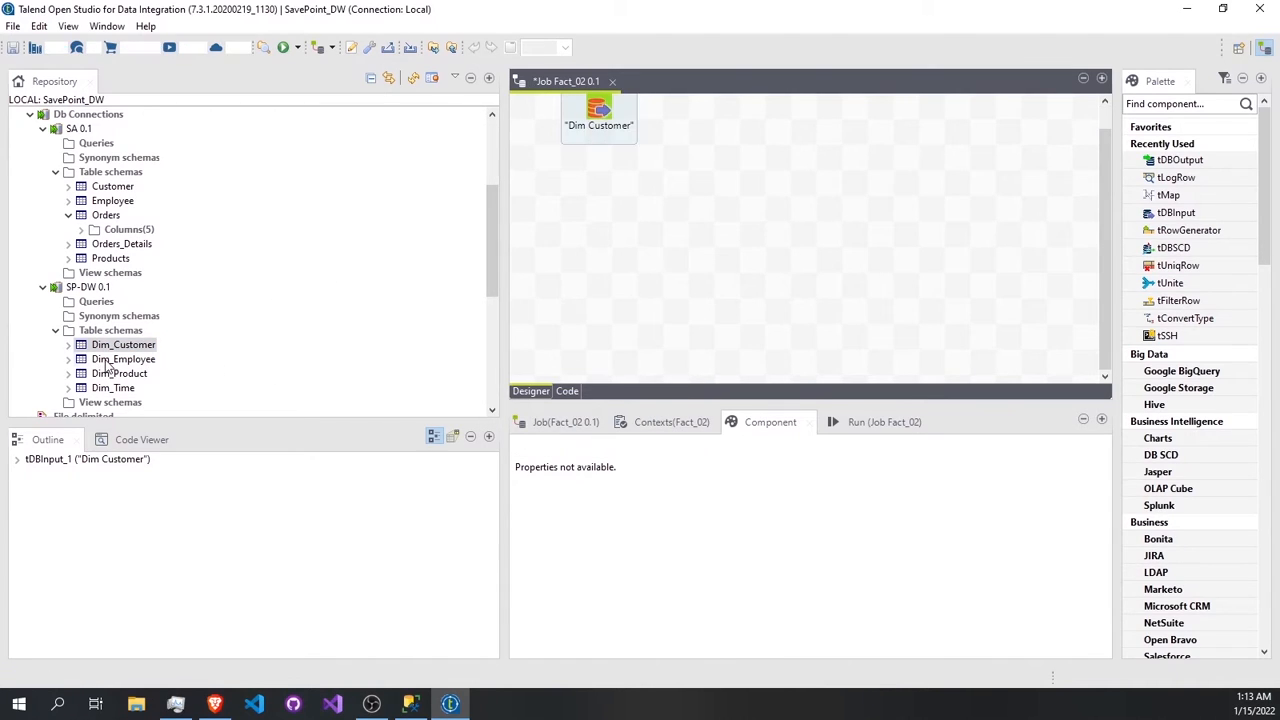
{"action": "left_click_drag", "start_coordinate": [100, 359], "coordinate": [606, 217]}
{"action": "left_click", "coordinate": [663, 420]}
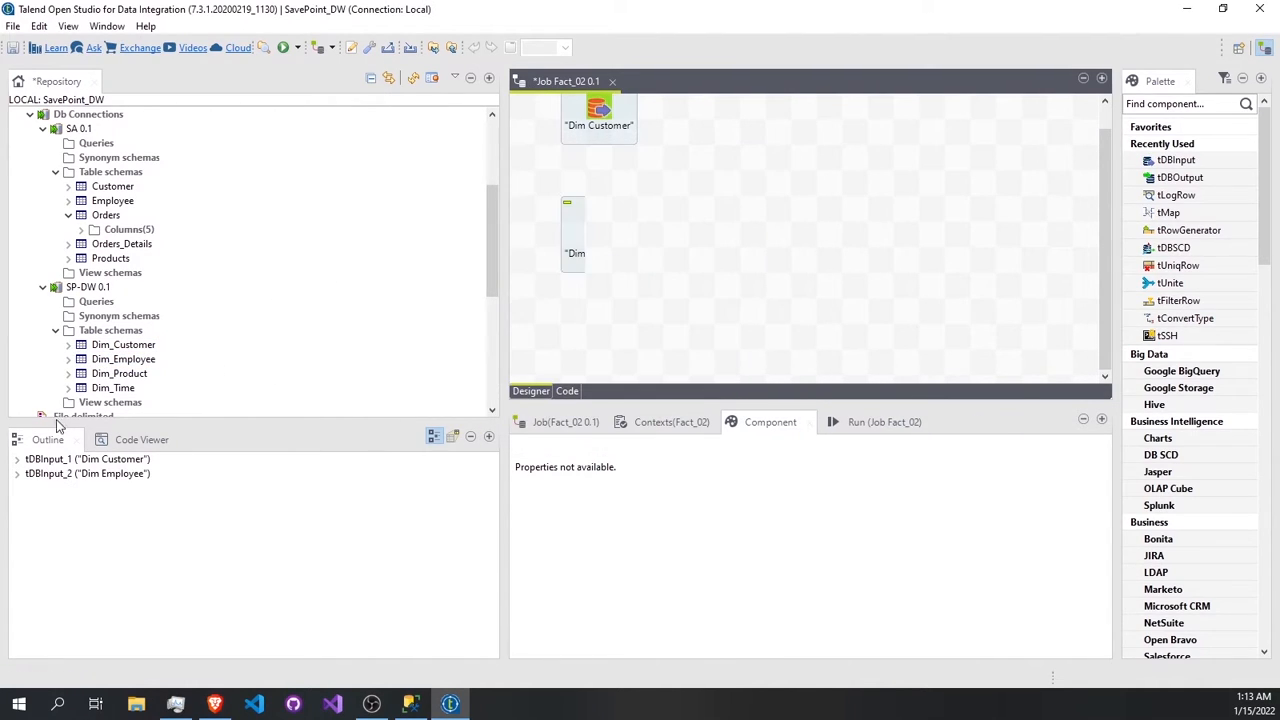
{"action": "left_click", "coordinate": [112, 387]}
{"action": "left_click_drag", "start_coordinate": [112, 387], "coordinate": [655, 328]}
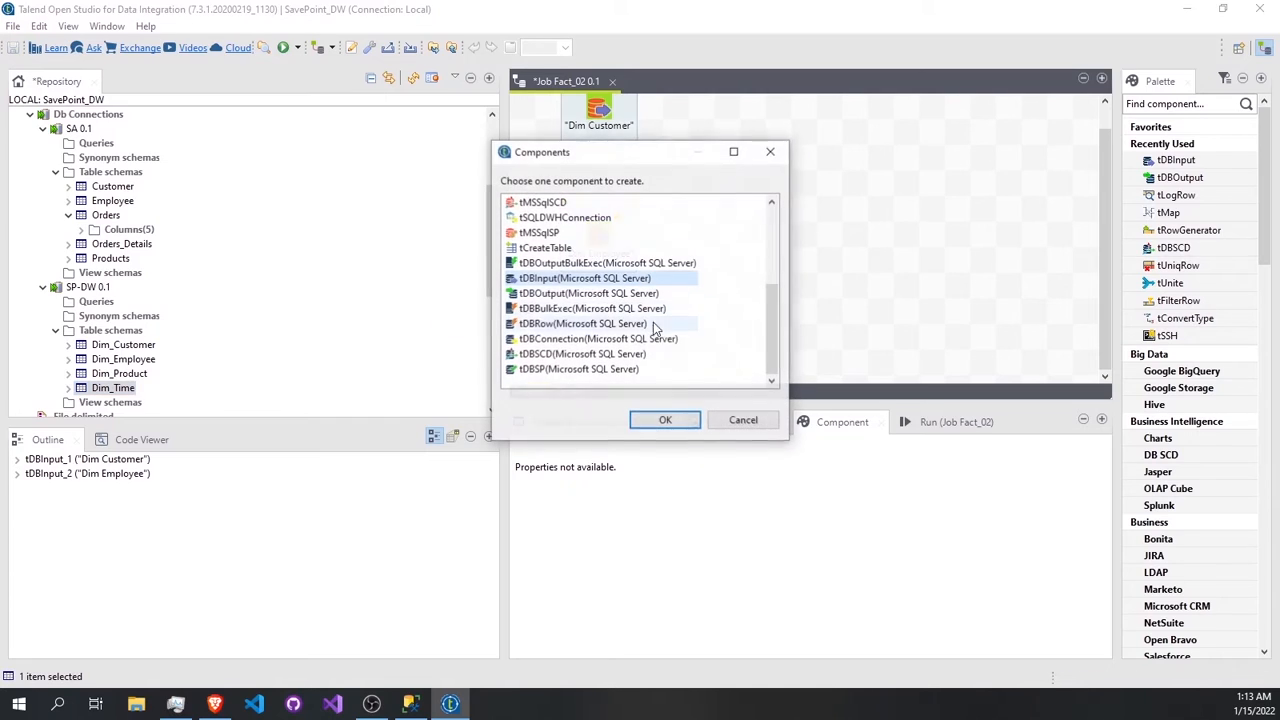
{"action": "left_click", "coordinate": [665, 421]}
Add the Orders table from the SA connection to the Fact_02 job as a tDBInput (Microsoft SQL Server) component.
{"action": "scroll", "coordinate": [158, 365], "scroll_direction": "up", "scroll_amount": 2}
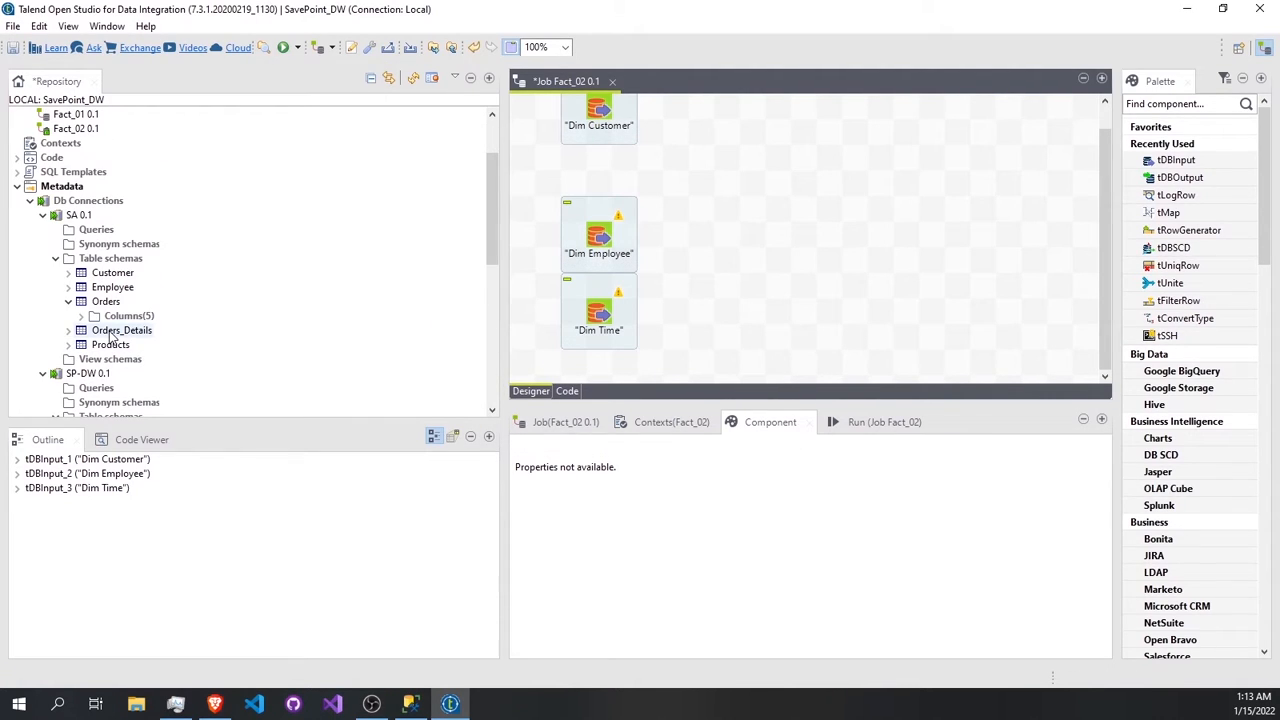
{"action": "left_click", "coordinate": [68, 301]}
{"action": "left_click", "coordinate": [105, 301]}
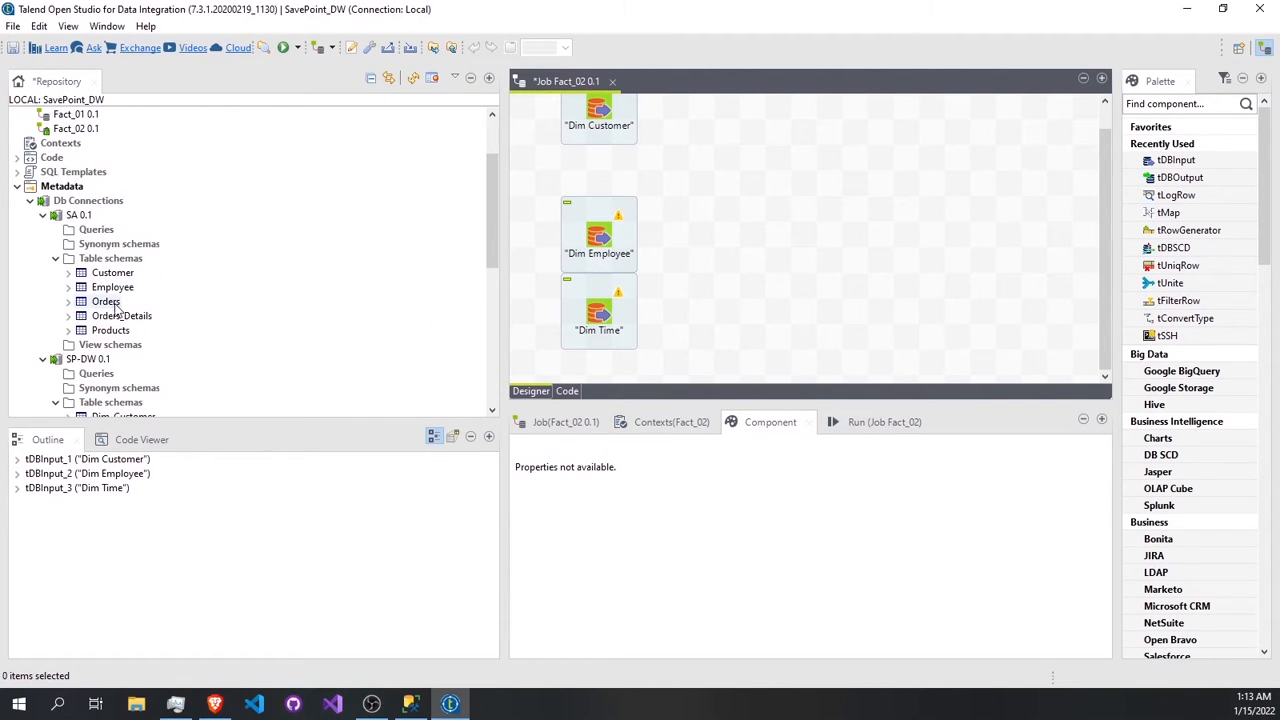
{"action": "left_click_drag", "start_coordinate": [108, 303], "coordinate": [760, 348]}
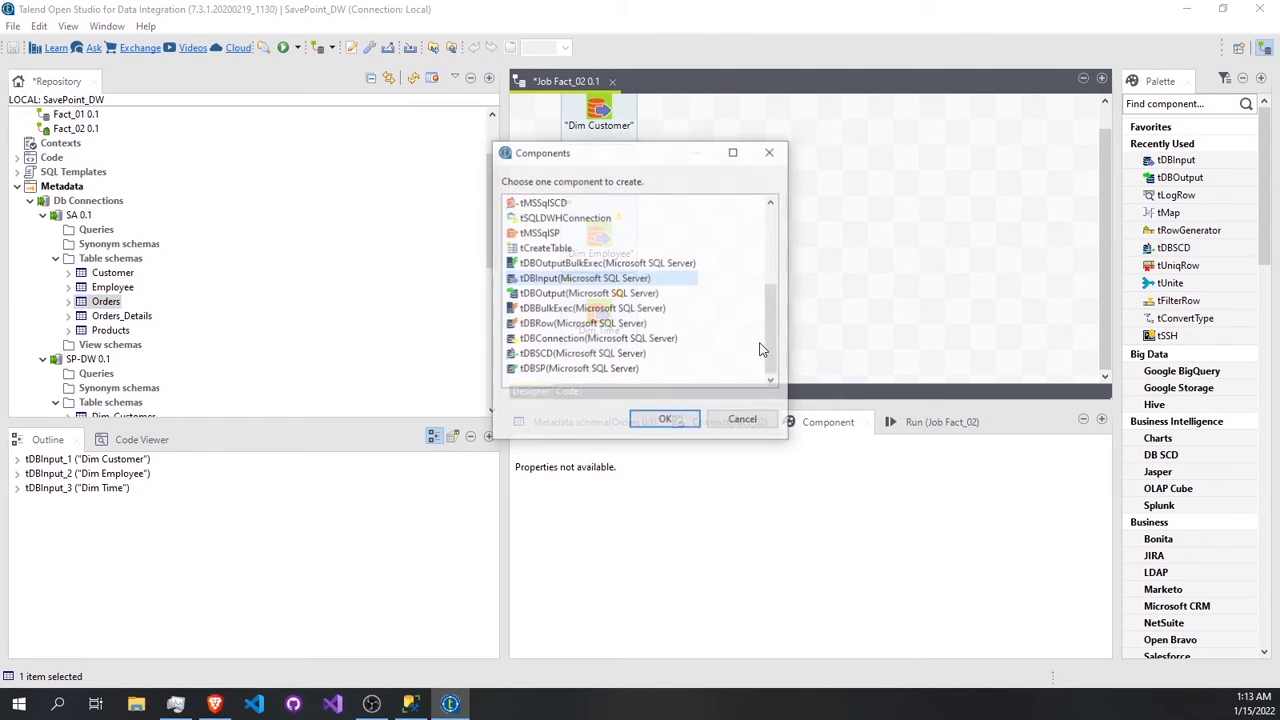
{"action": "left_click", "coordinate": [665, 419]}
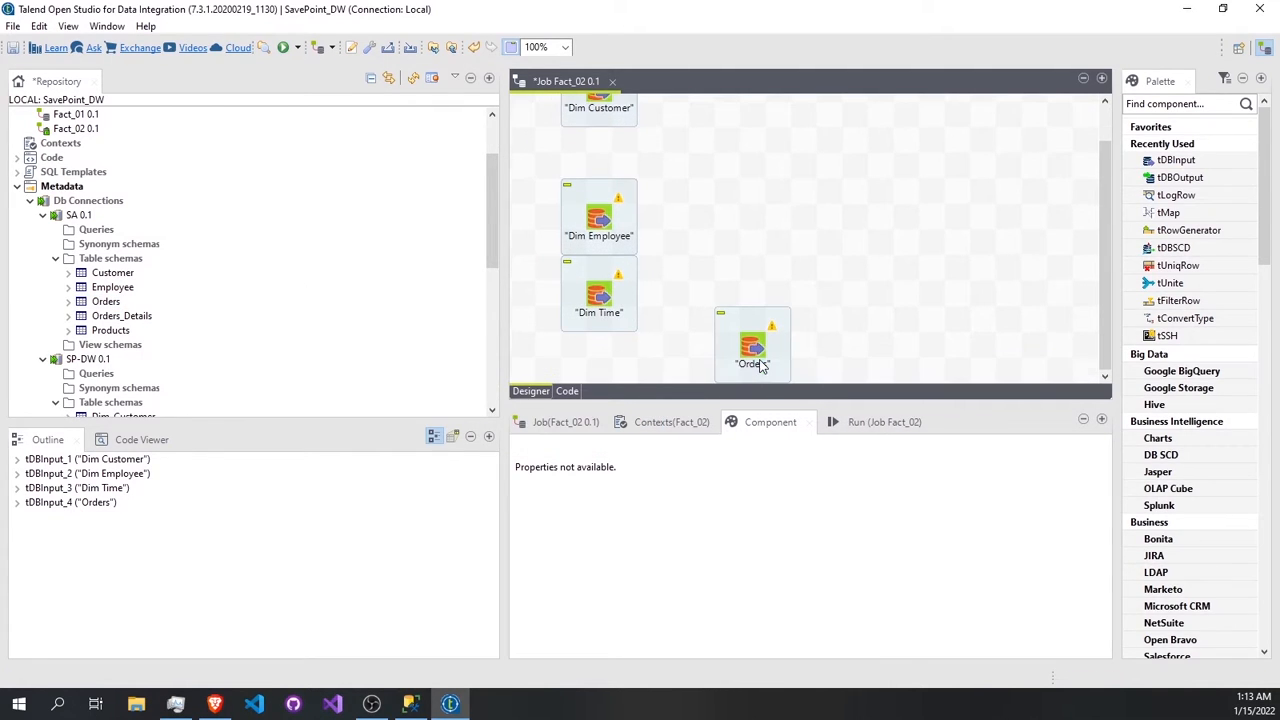
Connect the Orders input's main output row to a new tMap component placed above it.
{"action": "left_click", "coordinate": [756, 348]}
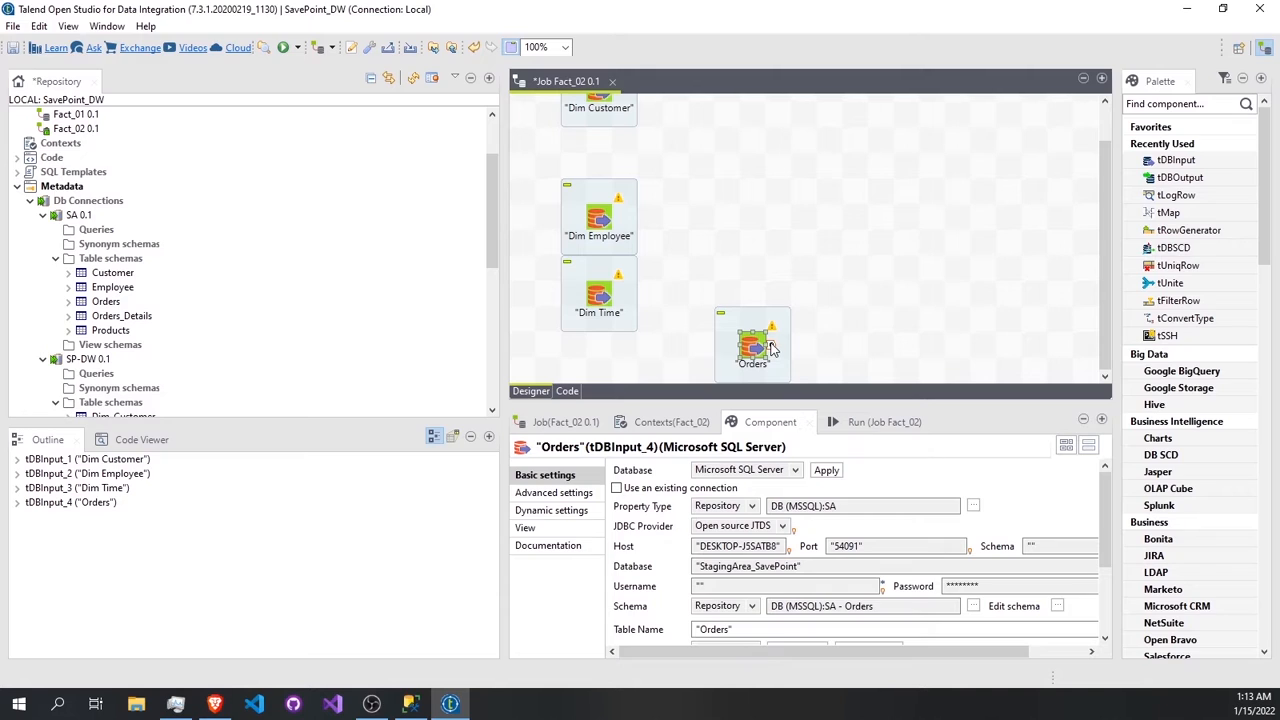
{"action": "left_click_drag", "start_coordinate": [770, 347], "coordinate": [794, 204]}
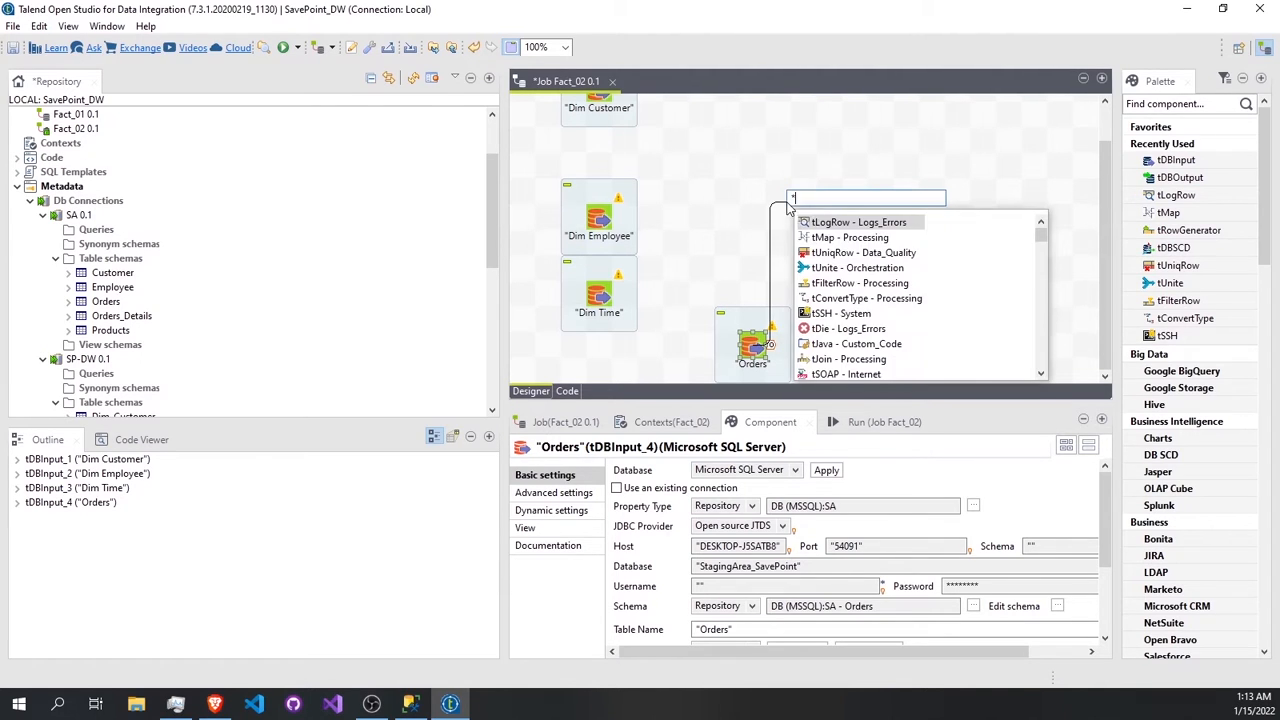
{"action": "left_click", "coordinate": [850, 238]}
Move the Dim Time input down level with Orders and connect it to tMap_1 as a lookup row.
{"action": "left_click", "coordinate": [601, 295]}
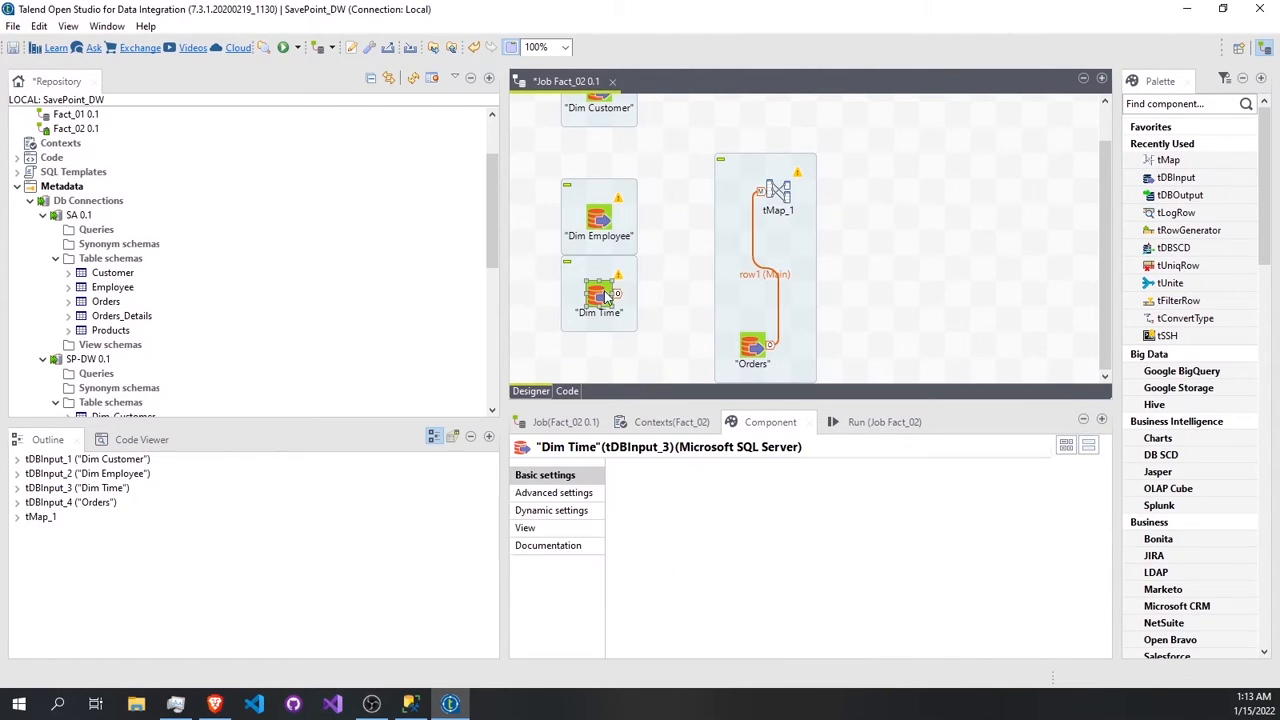
{"action": "left_click_drag", "start_coordinate": [597, 305], "coordinate": [743, 345]}
{"action": "left_click", "coordinate": [746, 224]}
{"action": "key", "text": "ctrl+z"}
{"action": "left_click", "coordinate": [614, 355]}
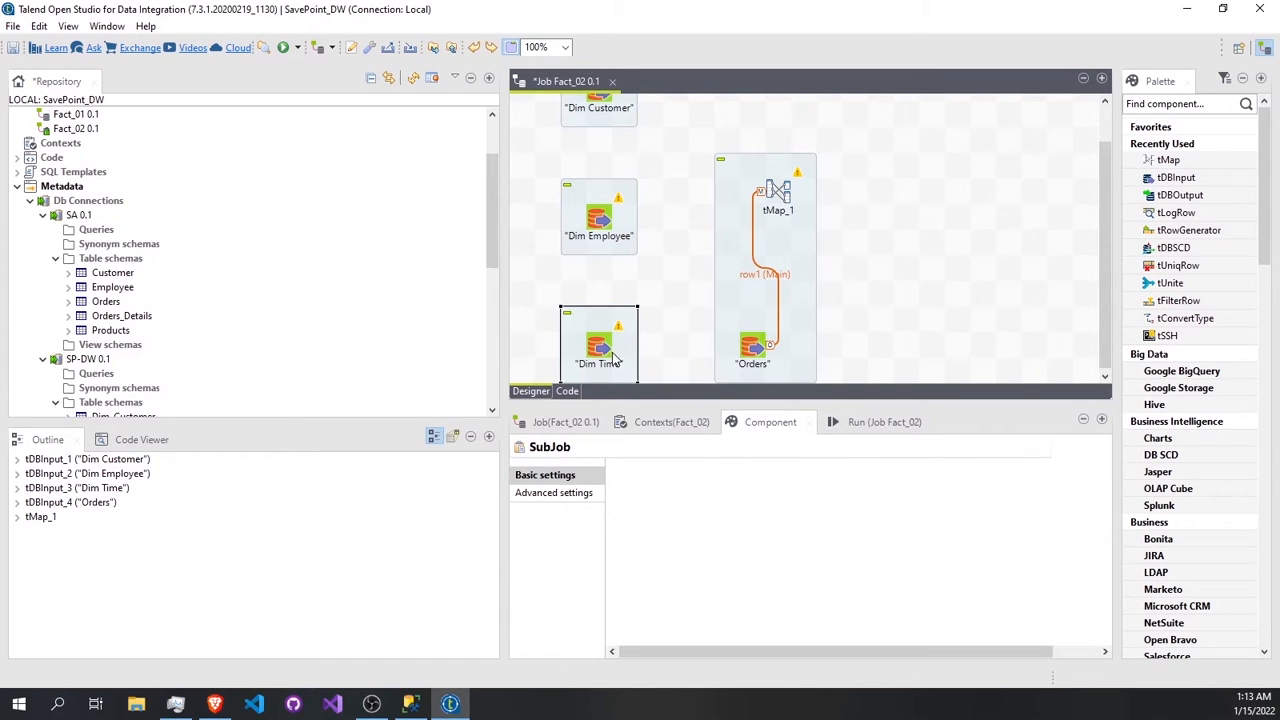
{"action": "left_click", "coordinate": [612, 352]}
{"action": "left_click_drag", "start_coordinate": [612, 352], "coordinate": [760, 205]}
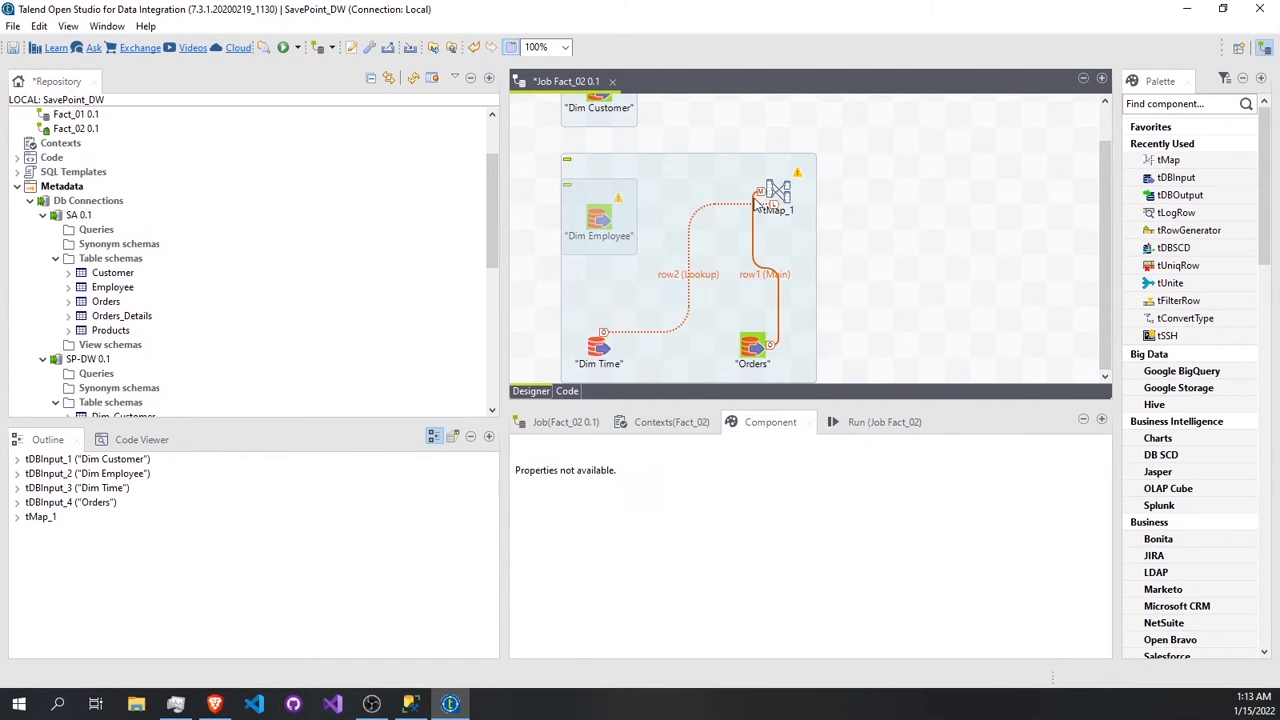
Shift the mapped subjob away from the remaining dimension inputs and connect Dim Employee and Dim Customer to tMap_1 as lookups.
{"action": "left_click_drag", "start_coordinate": [660, 240], "coordinate": [763, 241]}
{"action": "left_click", "coordinate": [592, 225]}
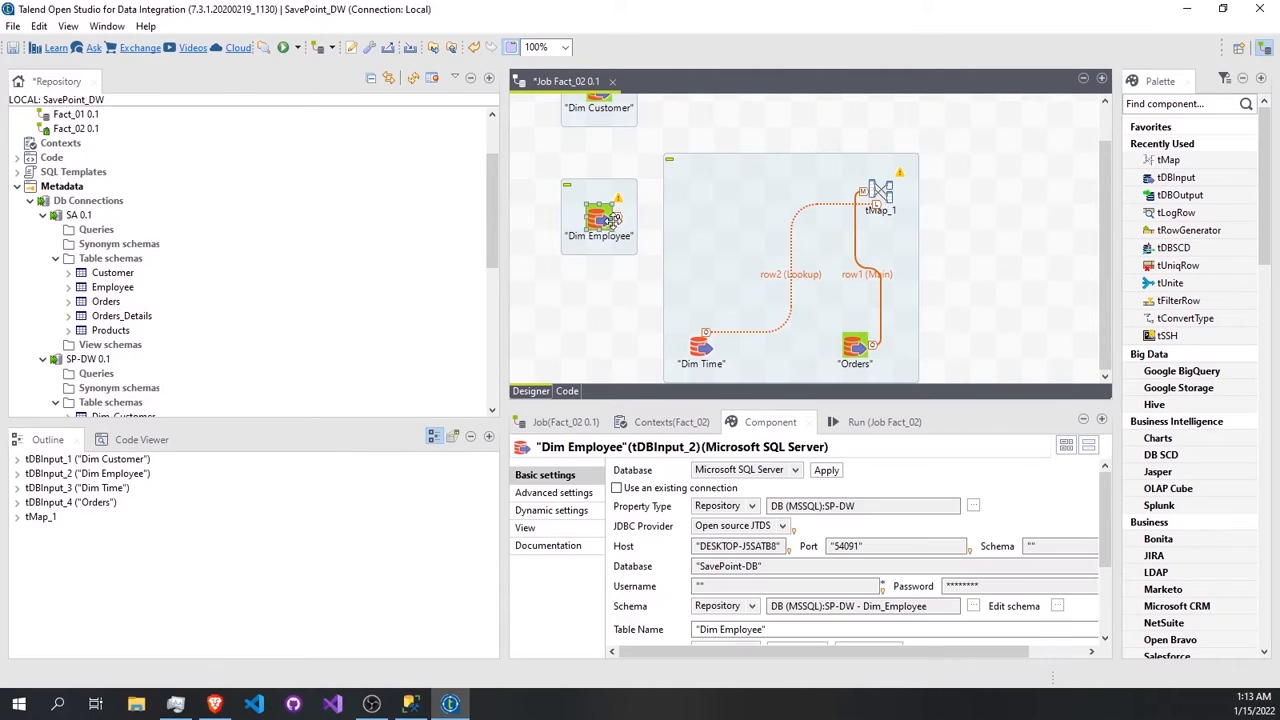
{"action": "left_click_drag", "start_coordinate": [617, 217], "coordinate": [877, 195]}
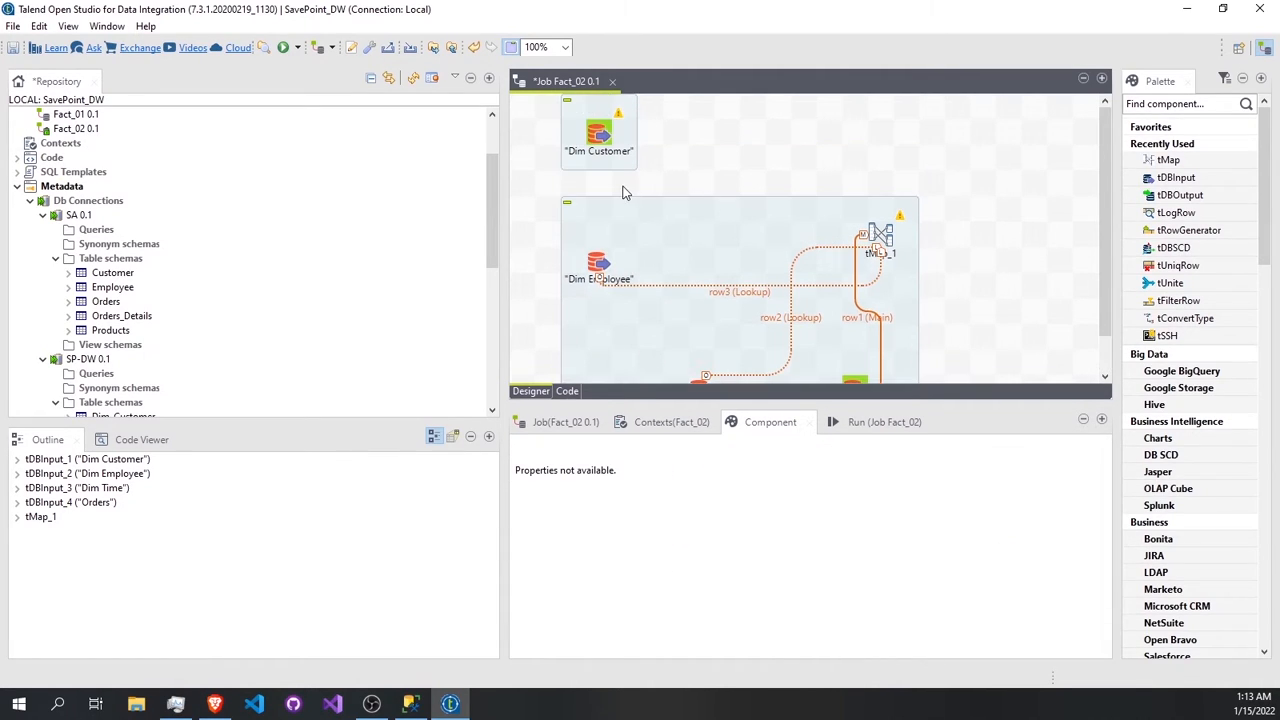
{"action": "left_click", "coordinate": [605, 131]}
Open the tMap_1 editor and add one output table and three variables.
{"action": "double_click", "coordinate": [881, 252]}
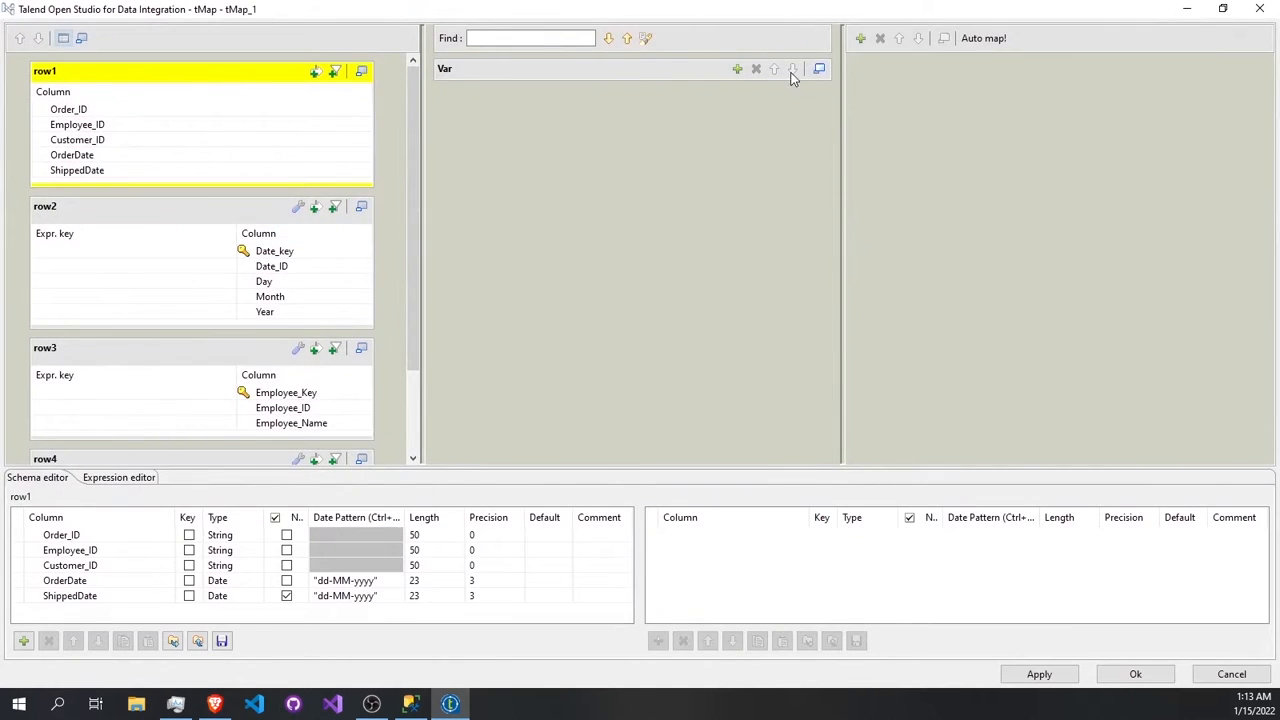
{"action": "left_click", "coordinate": [861, 39]}
{"action": "left_click", "coordinate": [676, 363]}
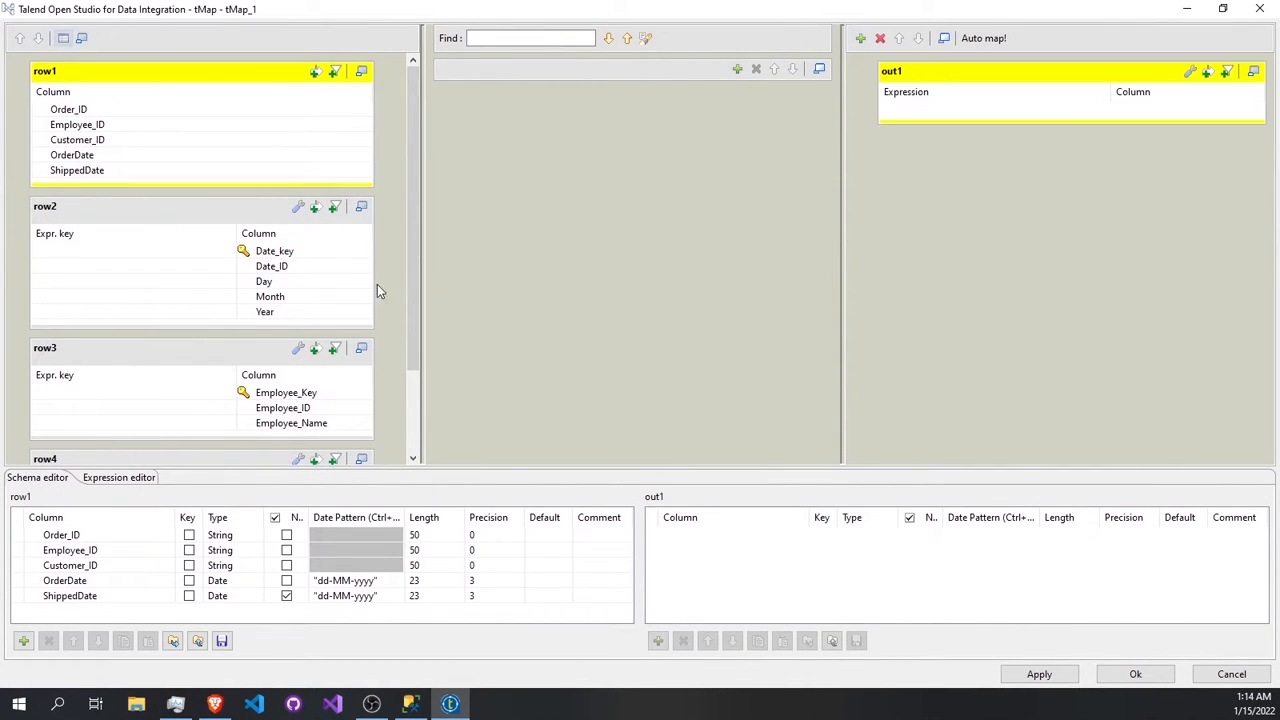
{"action": "left_click", "coordinate": [735, 70]}
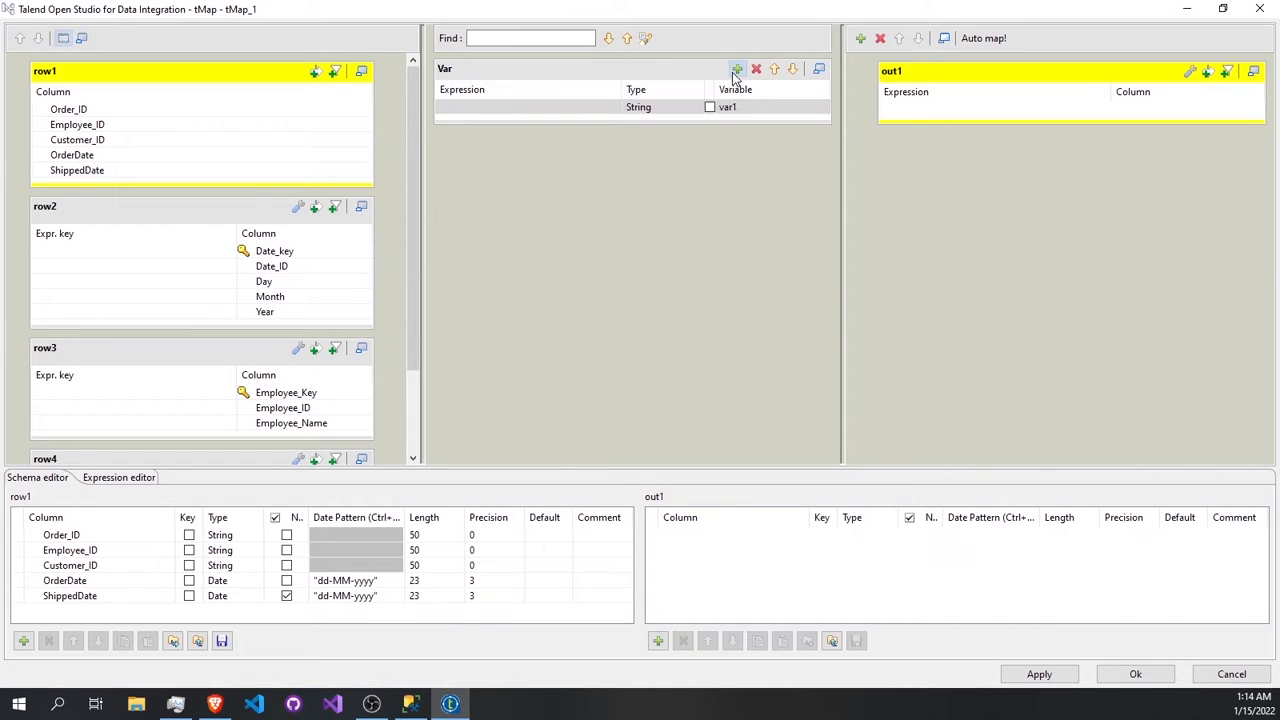
{"action": "left_click", "coordinate": [736, 70]}
{"action": "left_click", "coordinate": [736, 70]}
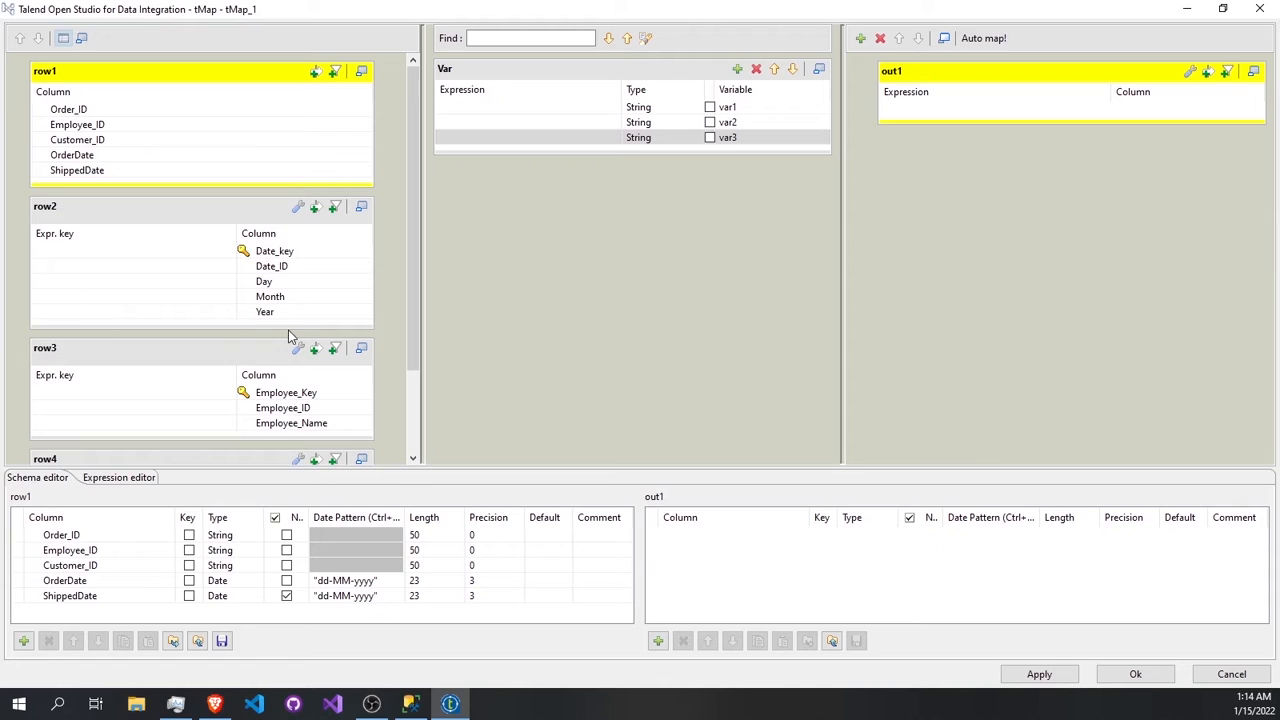
Map Date_key from row2, Employee_Key from row3 and Customer_Key from row4 to separate columns of the out1 output.
{"action": "left_click_drag", "start_coordinate": [344, 256], "coordinate": [1035, 118]}
{"action": "mouse_move", "coordinate": [268, 390]}
{"action": "left_mouse_down"}
{"action": "mouse_move", "coordinate": [889, 166]}
{"action": "mouse_move", "coordinate": [961, 113]}
{"action": "left_mouse_up"}
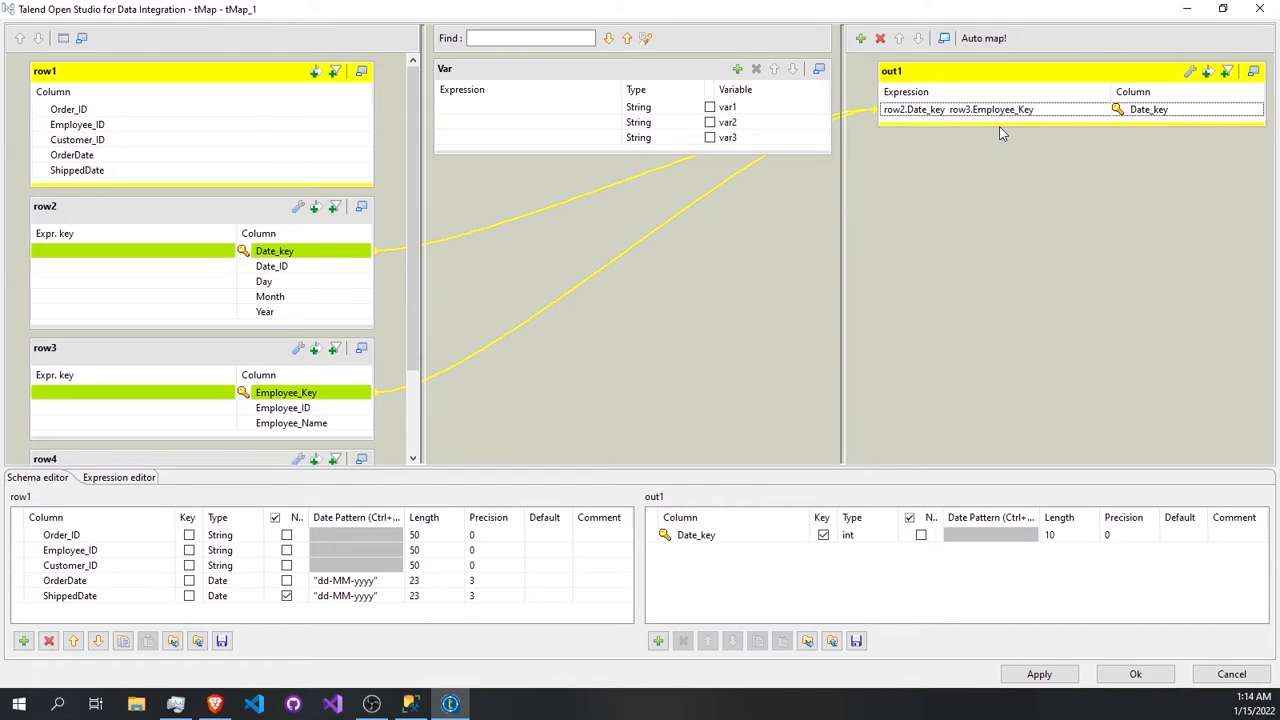
{"action": "left_click", "coordinate": [1010, 124]}
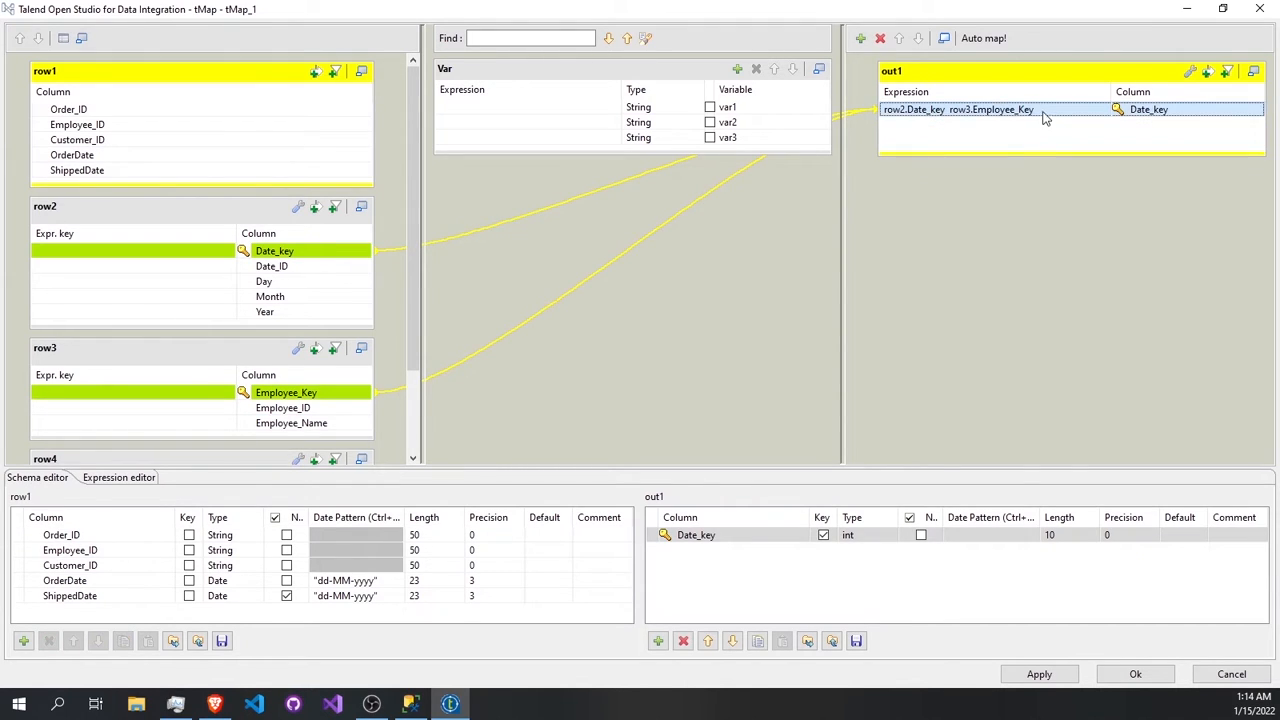
{"action": "left_click", "coordinate": [1043, 119]}
{"action": "left_click", "coordinate": [1046, 116]}
{"action": "double_click", "coordinate": [967, 110]}
{"action": "key", "text": "BackSpace"}
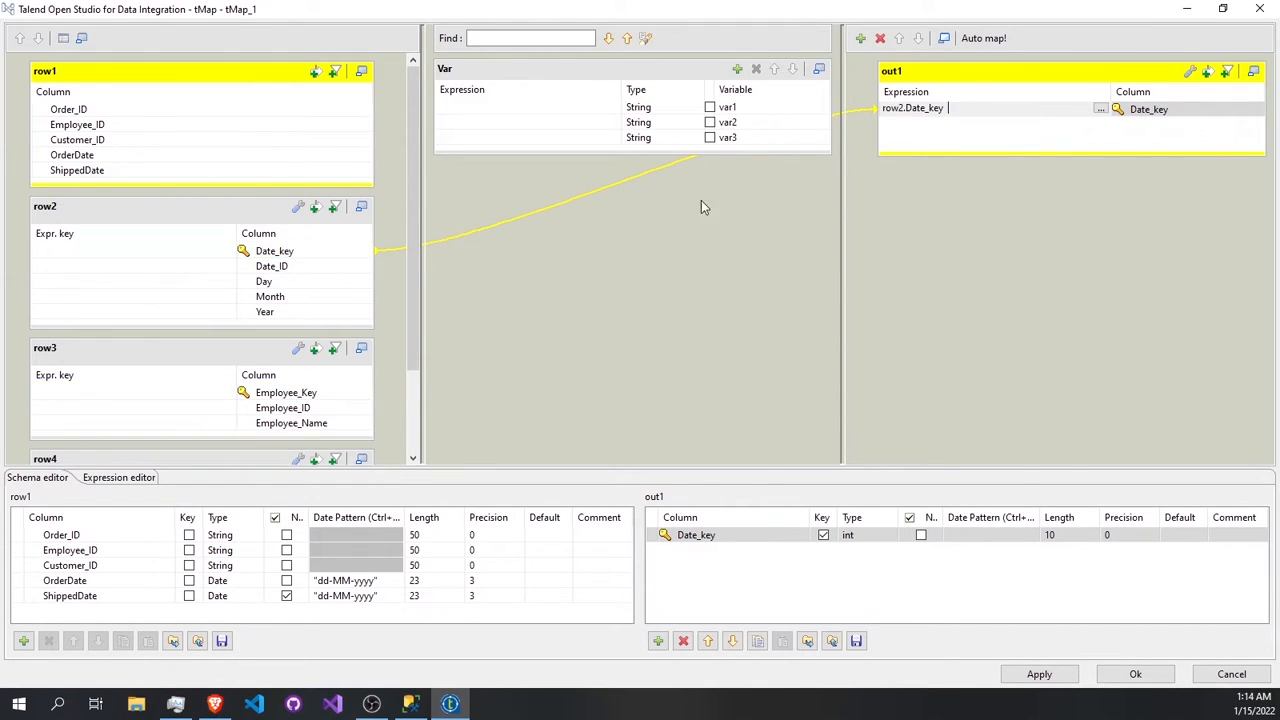
{"action": "left_click_drag", "start_coordinate": [266, 393], "coordinate": [931, 137]}
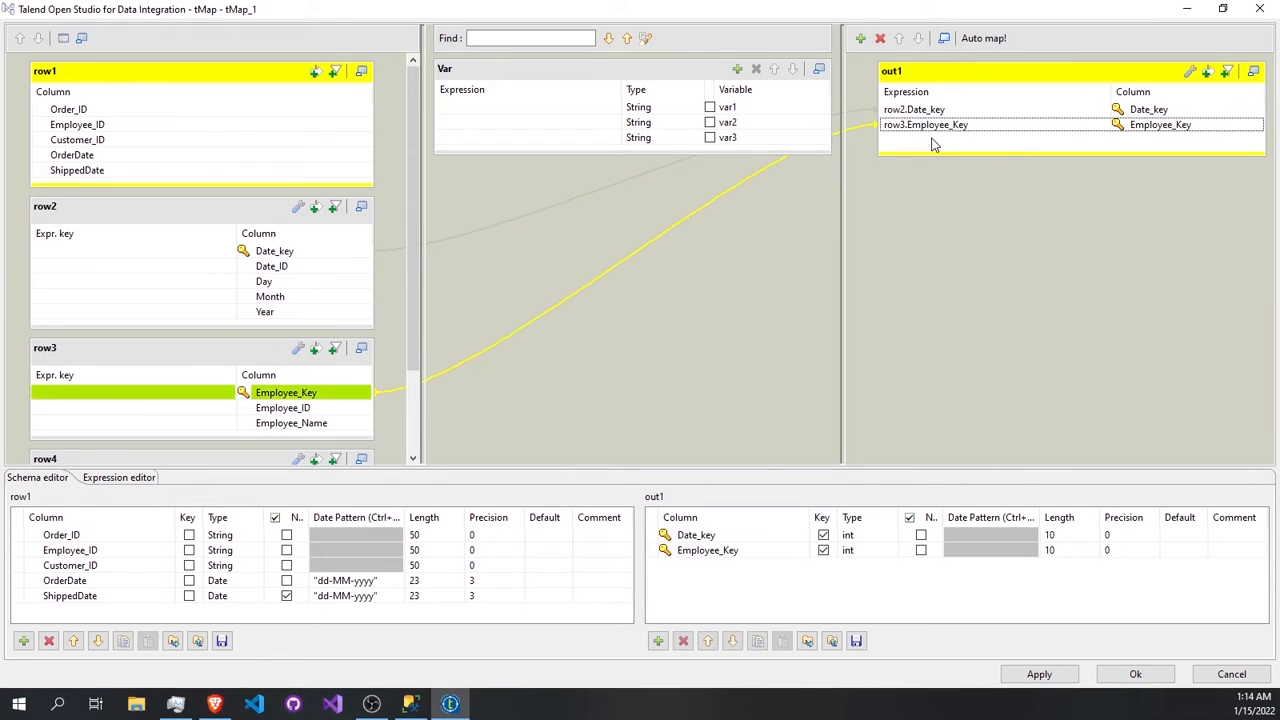
{"action": "scroll", "coordinate": [237, 440], "scroll_direction": "down", "scroll_amount": 2}
{"action": "left_click_drag", "start_coordinate": [300, 395], "coordinate": [958, 149]}
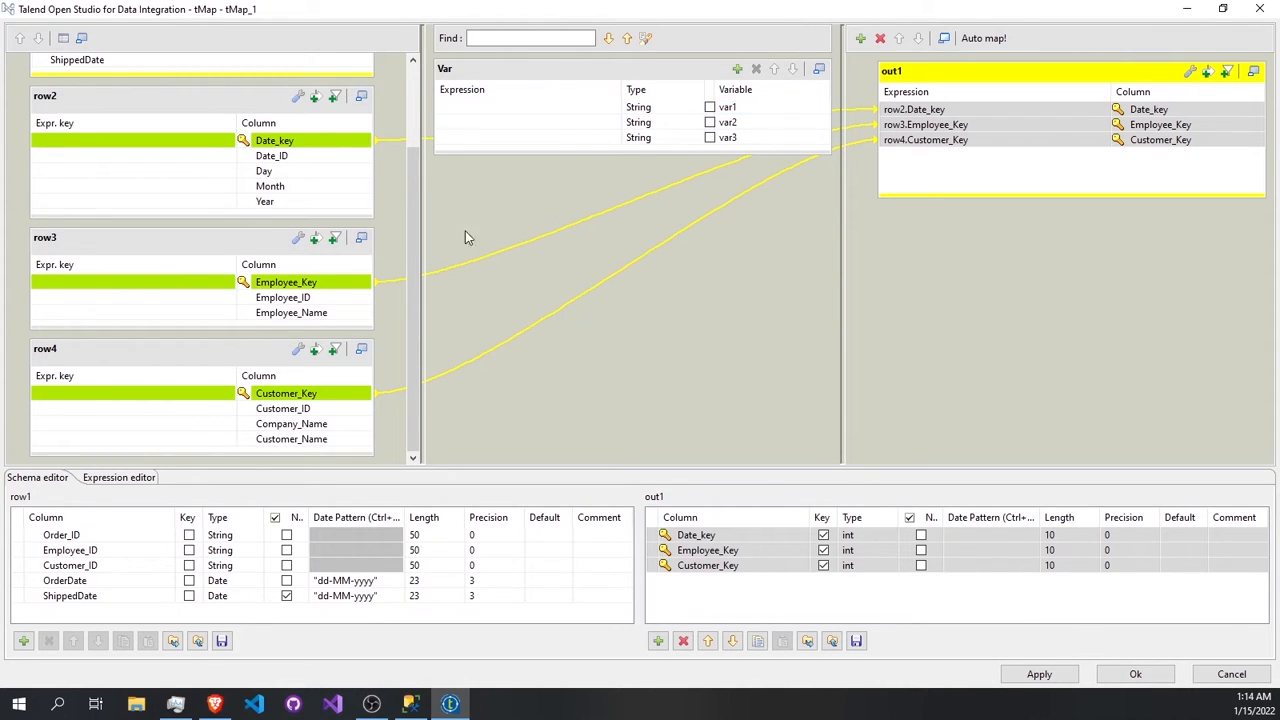
Build the first variable's expression with the Relational ISNULL function applied to row1.ShippedDate.
{"action": "scroll", "coordinate": [288, 400], "scroll_direction": "up", "scroll_amount": 1}
{"action": "scroll", "coordinate": [291, 222], "scroll_direction": "up", "scroll_amount": 1}
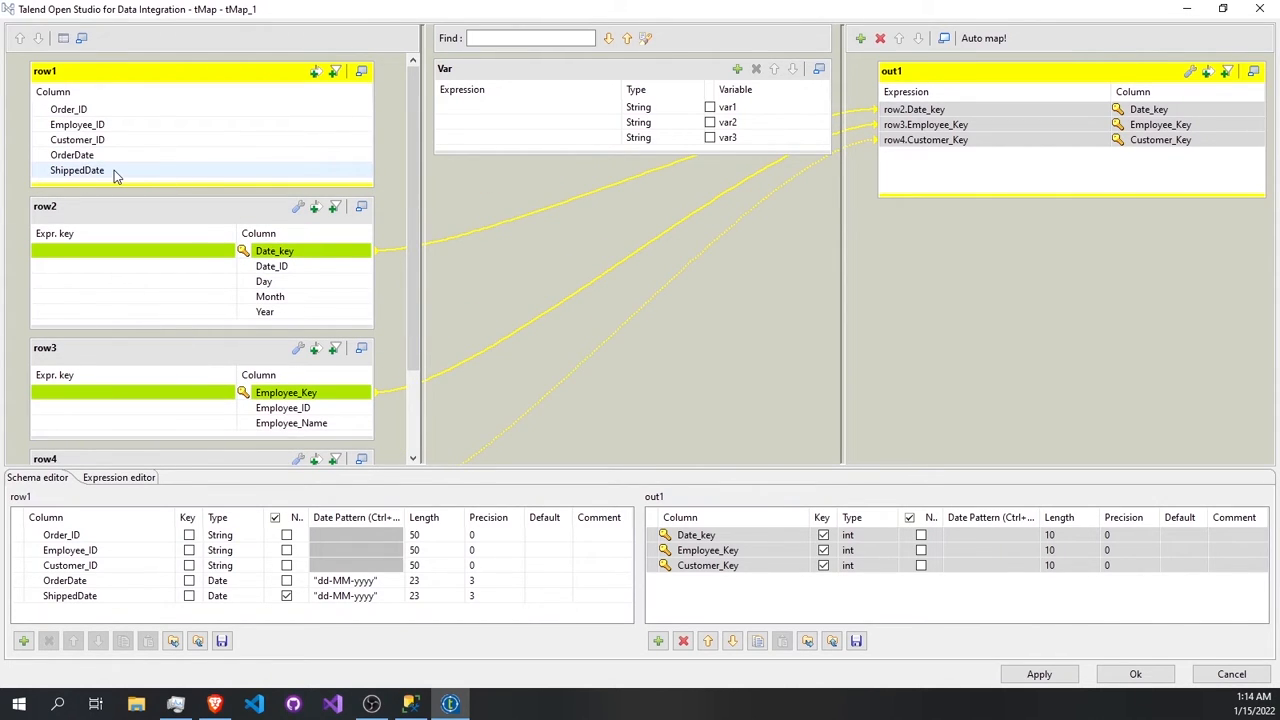
{"action": "left_click", "coordinate": [608, 108]}
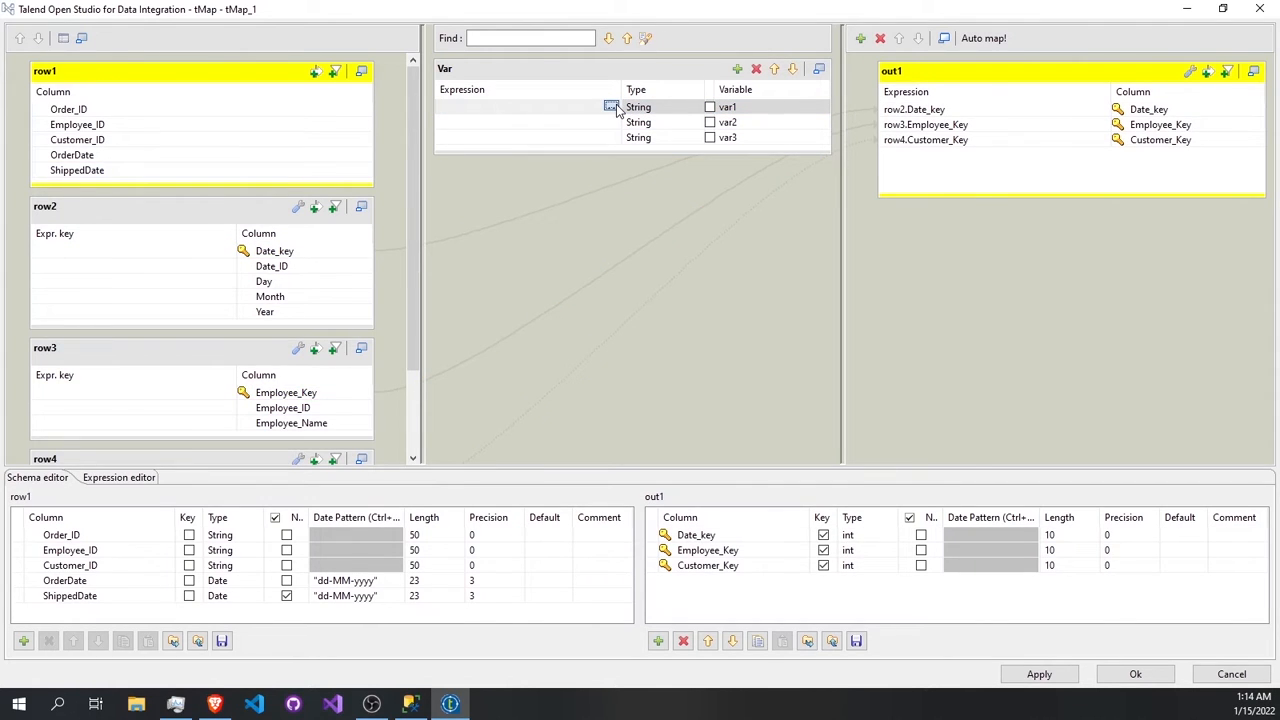
{"action": "left_click", "coordinate": [611, 107]}
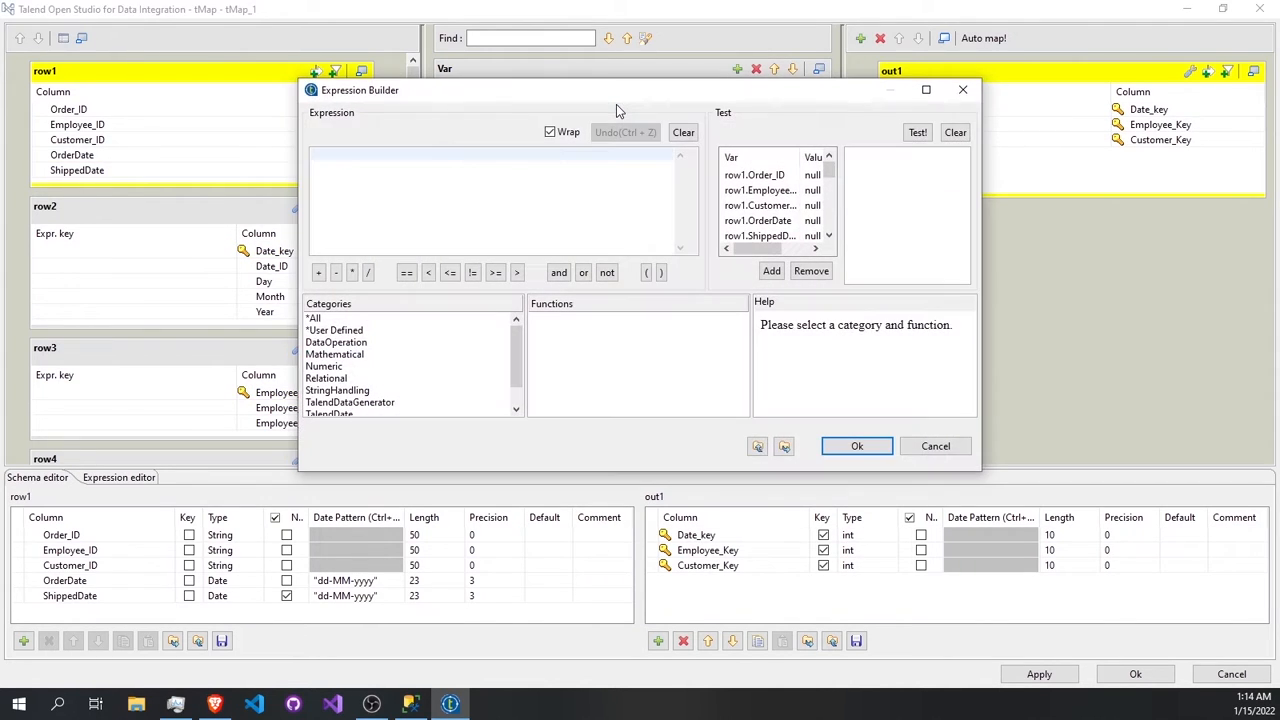
{"action": "left_click", "coordinate": [337, 381]}
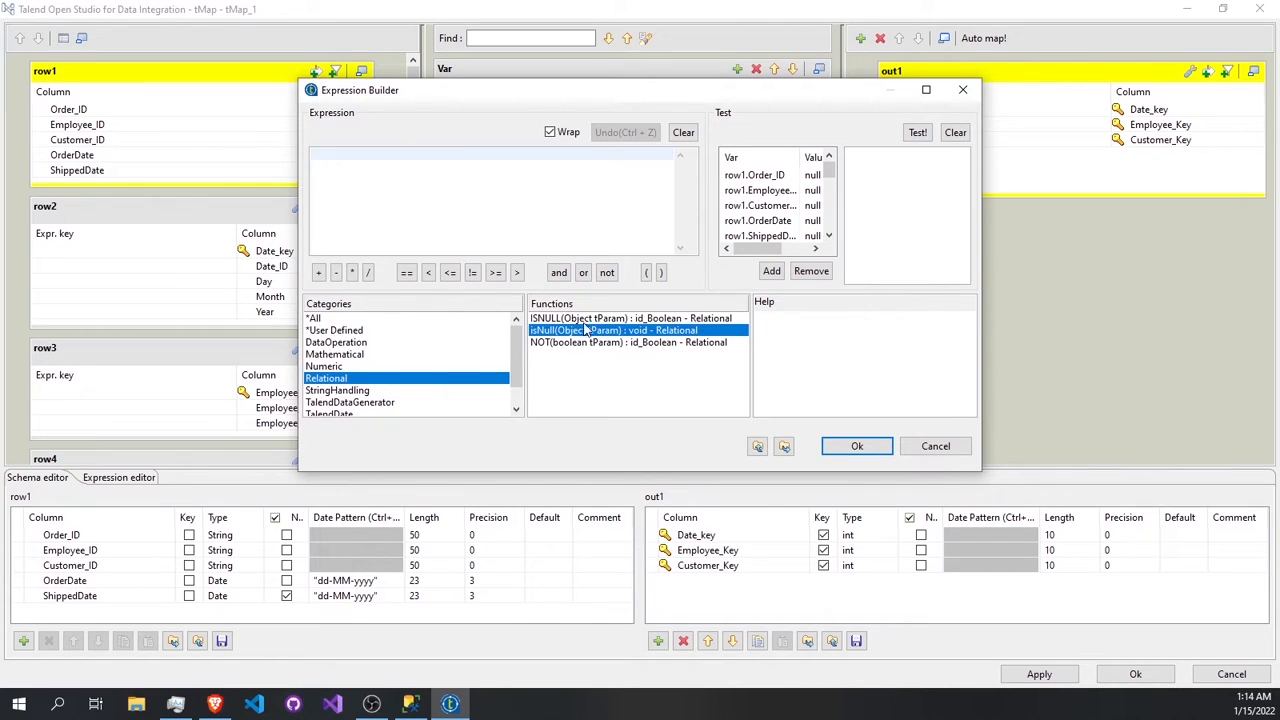
{"action": "double_click", "coordinate": [548, 320]}
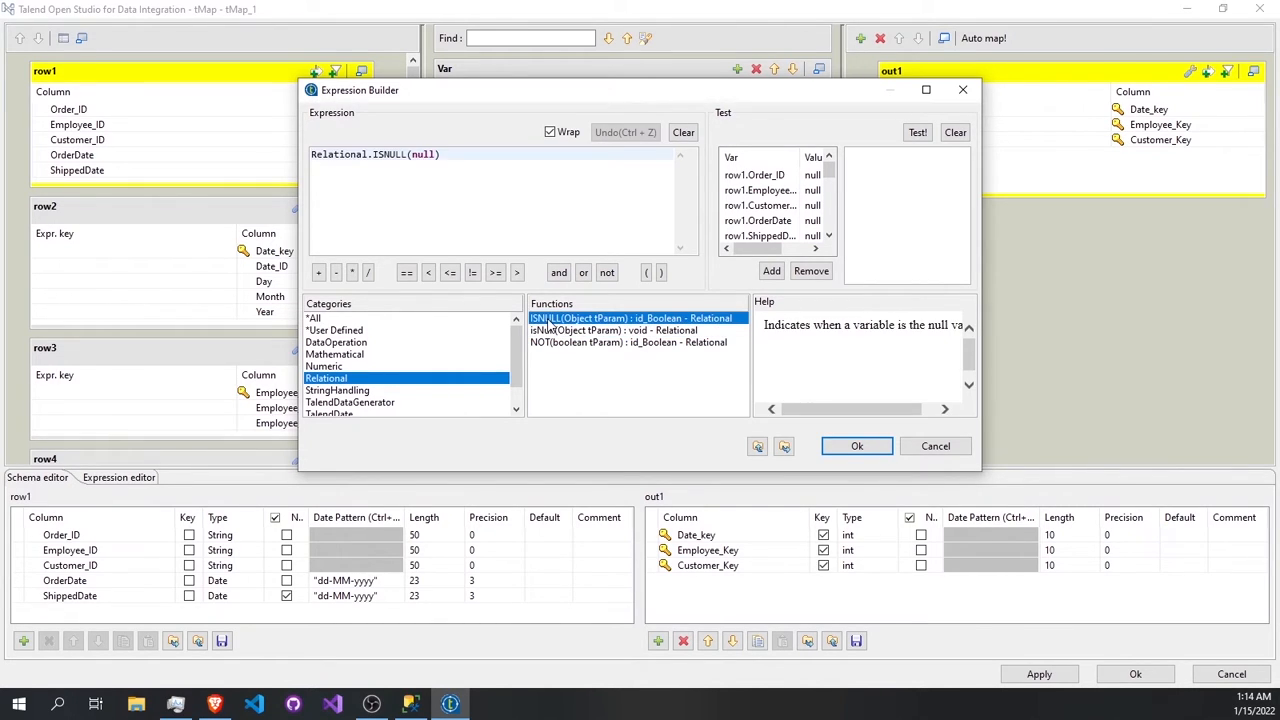
{"action": "double_click", "coordinate": [424, 156]}
{"action": "type", "text": "row"}
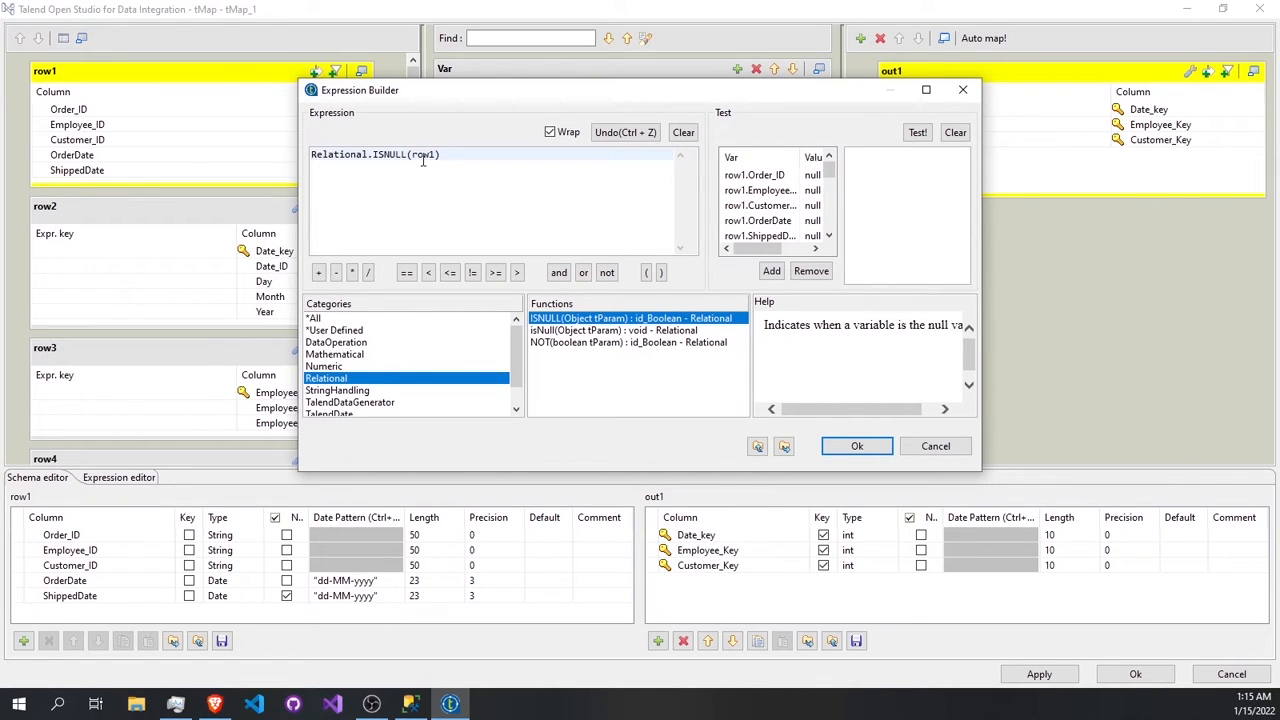
{"action": "type", "text": "1.S"}
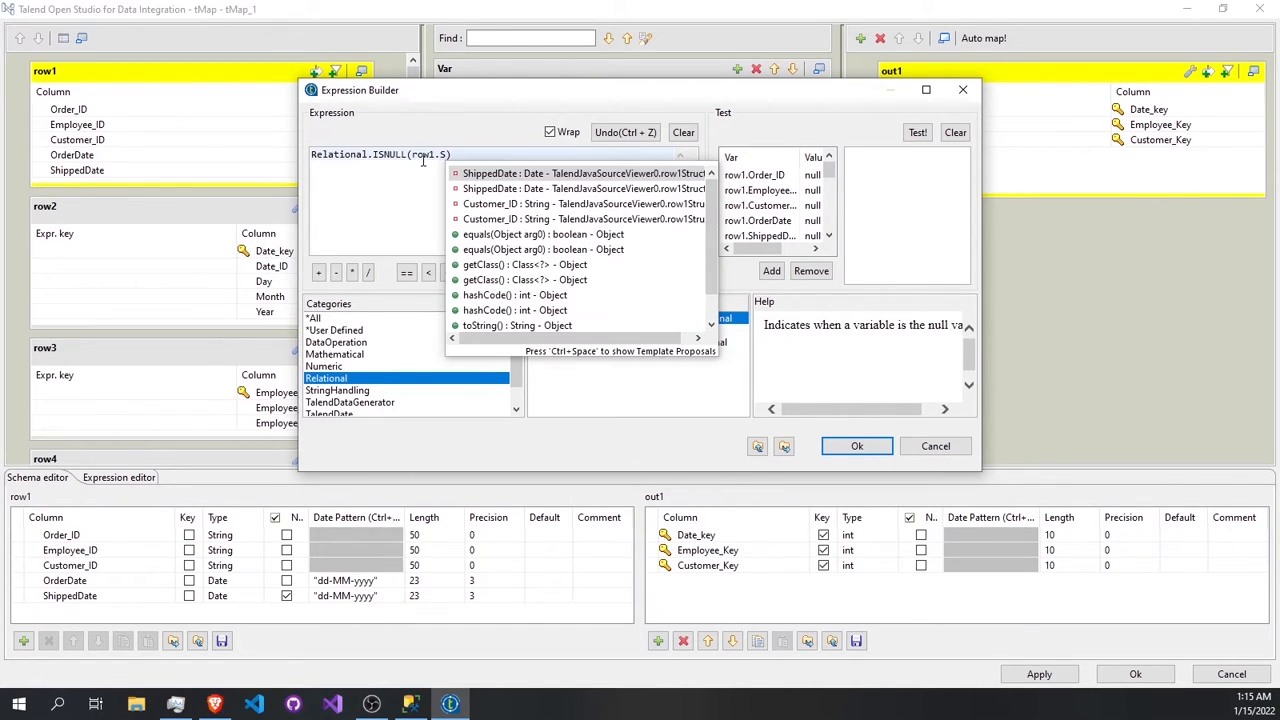
{"action": "key", "text": "Return"}
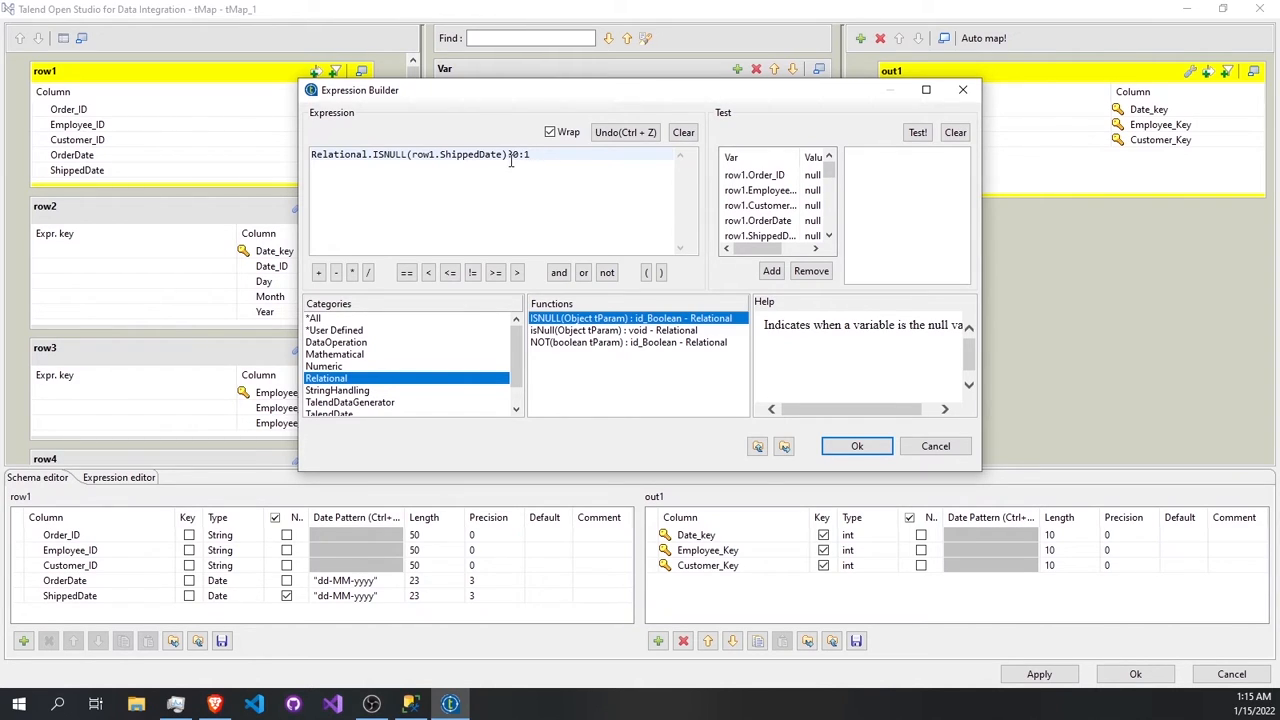
Complete the first variable's expression as Relational.ISNULL(row1.ShippedDate)?1:0.
{"action": "type", "text": "1"}
{"action": "left_click_drag", "start_coordinate": [529, 155], "coordinate": [527, 155]}
{"action": "left_click_drag", "start_coordinate": [518, 154], "coordinate": [513, 154]}
{"action": "type", "text": "1"}
{"action": "type", "text": ":1"}
{"action": "left_click", "coordinate": [856, 446]}
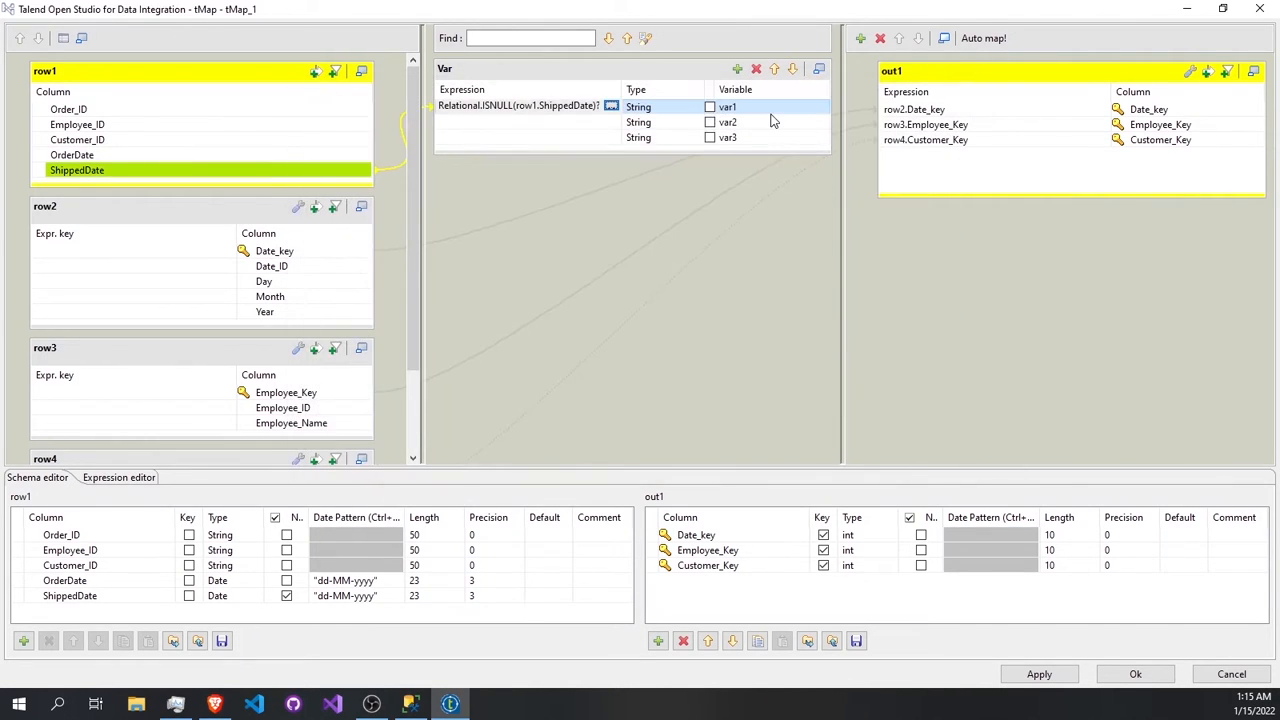
Rename the first variable to non_orders.
{"action": "left_click", "coordinate": [769, 108]}
{"action": "type", "text": "n"}
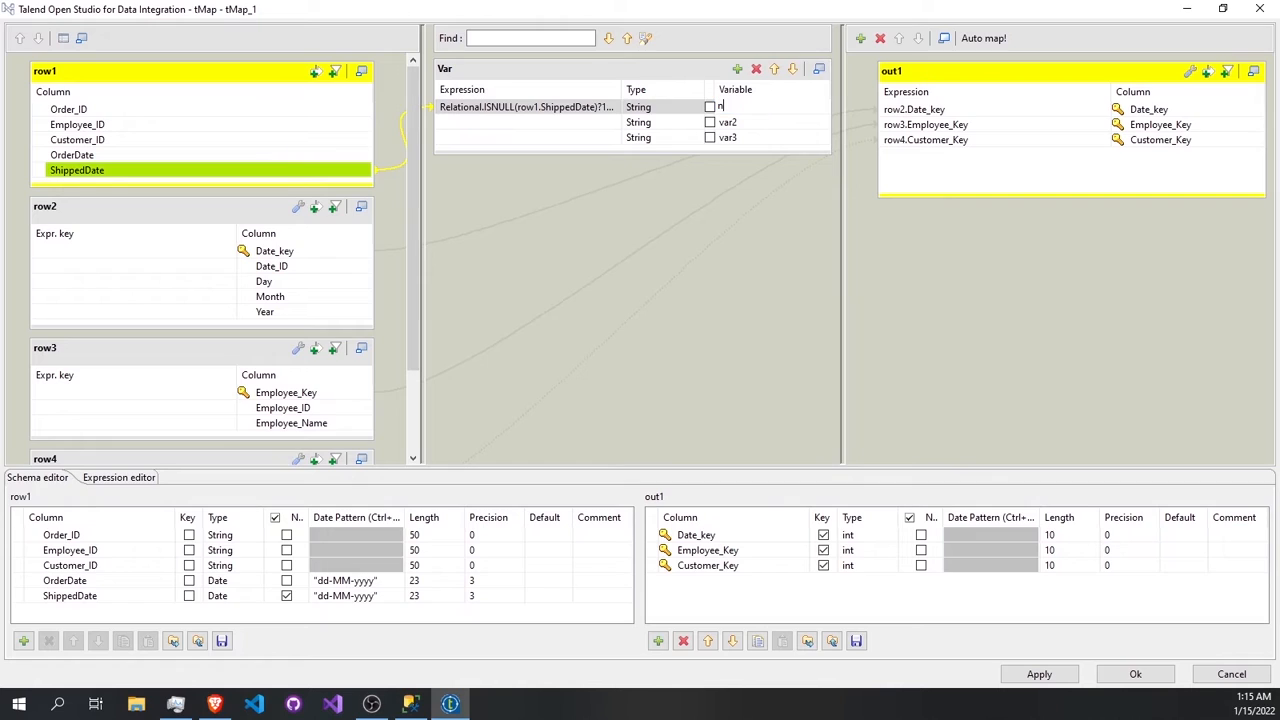
{"action": "type", "text": "on_orders"}
{"action": "left_click", "coordinate": [672, 122]}
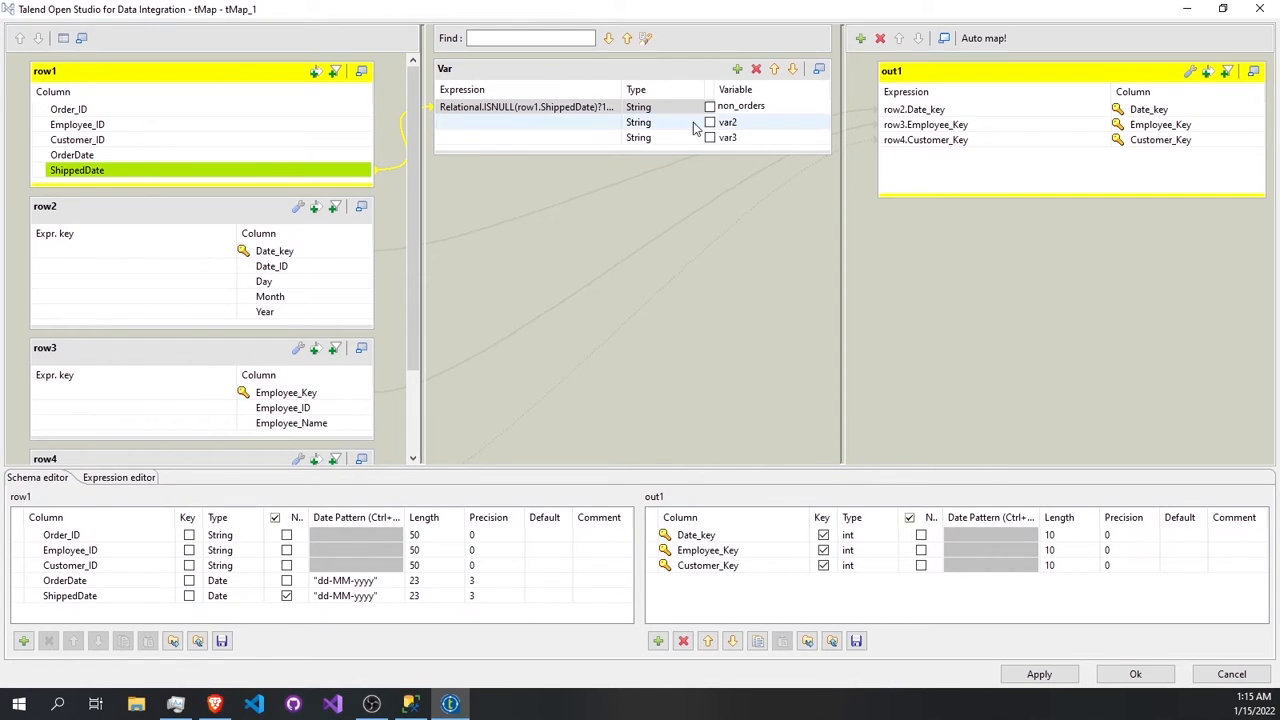
Set the second variable's expression to Relational.ISNULL(row1.ShippedDate)?0:1.
{"action": "left_click", "coordinate": [543, 108]}
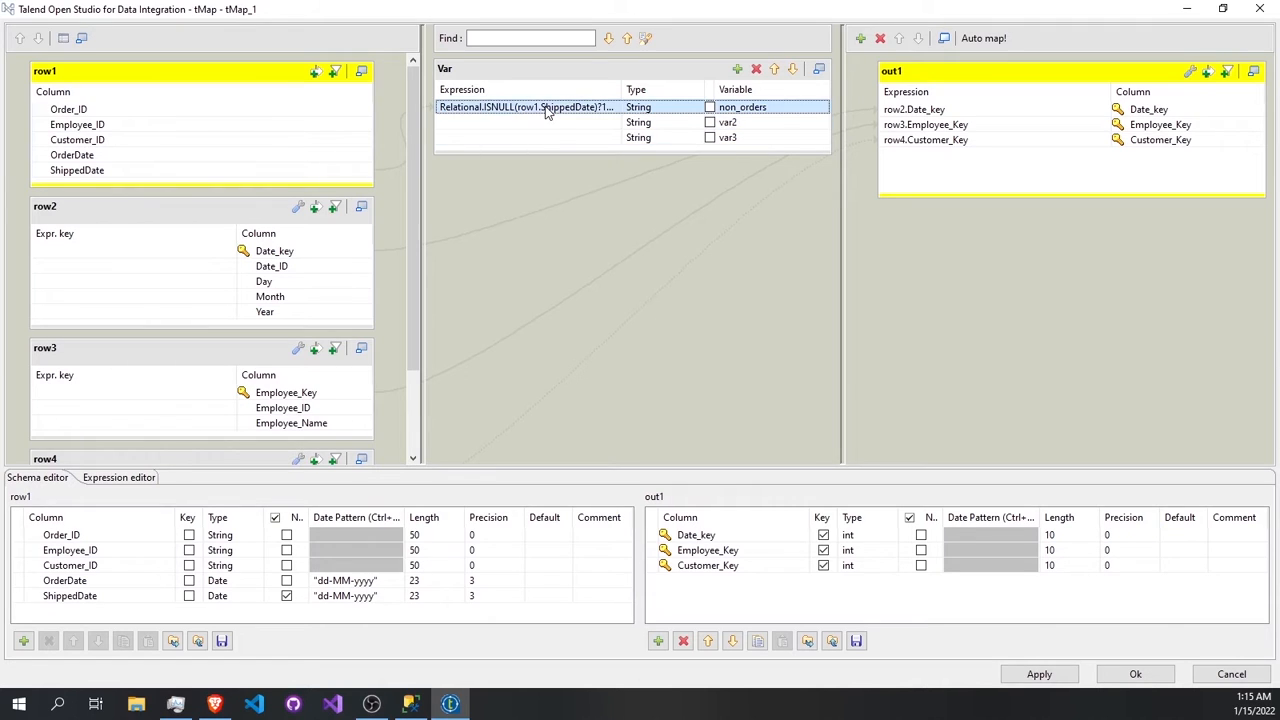
{"action": "left_click", "coordinate": [607, 125]}
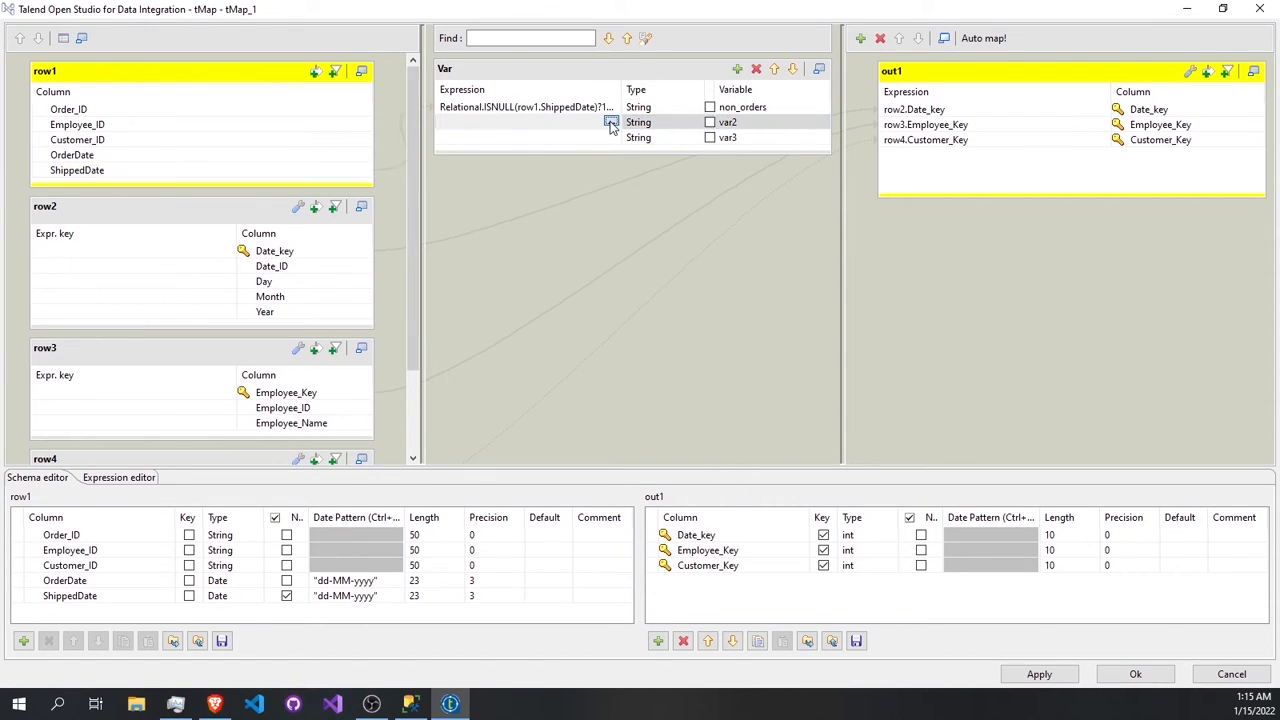
{"action": "left_click", "coordinate": [610, 122]}
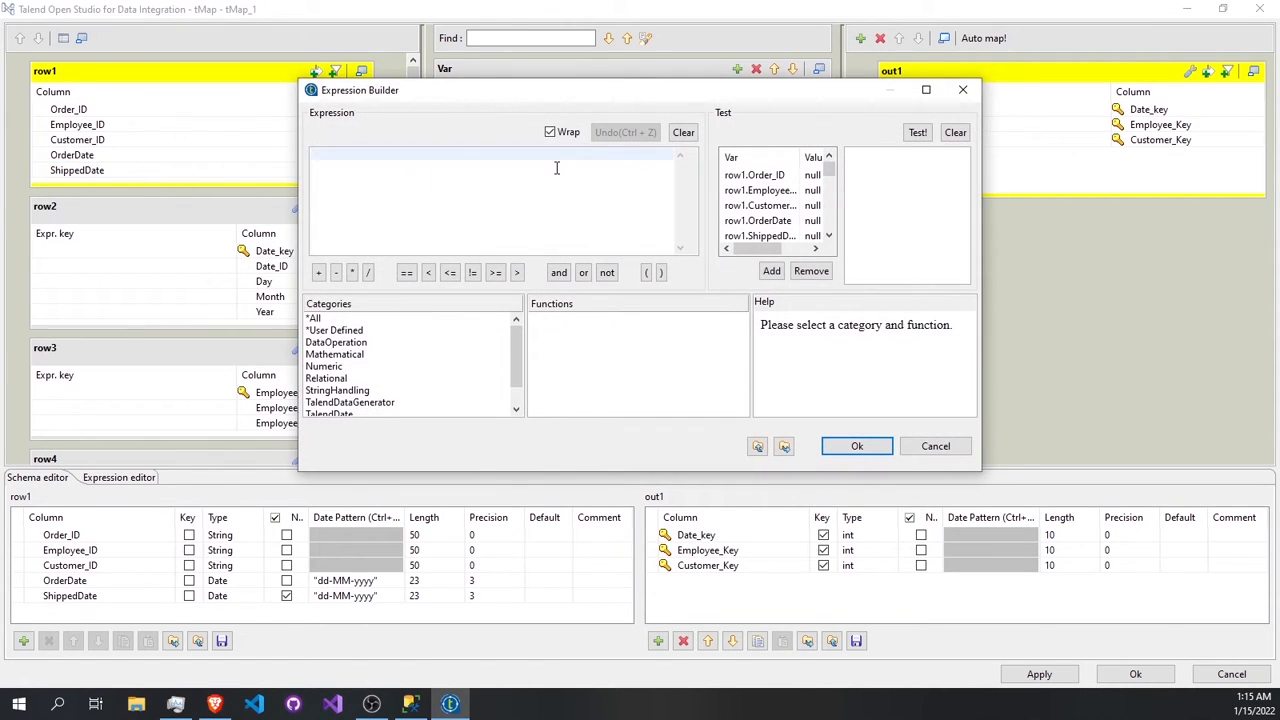
{"action": "type", "text": "Relational.ISNULL(row1.ShippedDate)?1:0"}
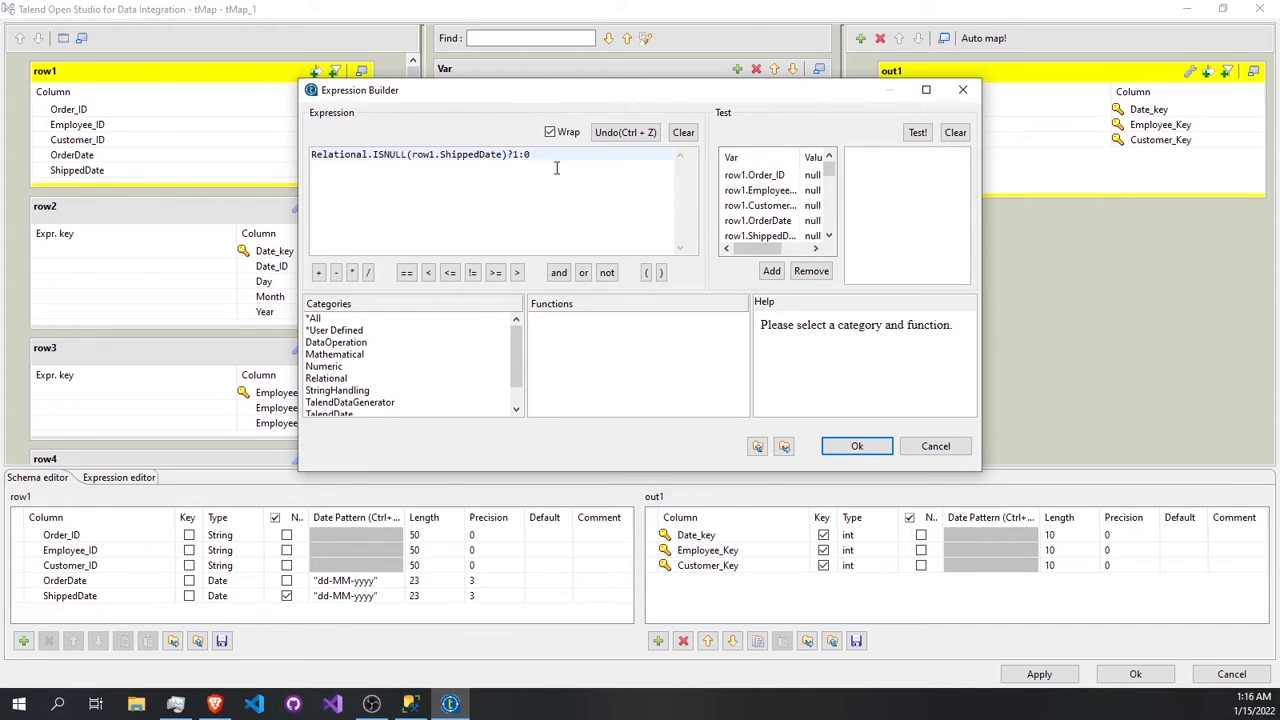
{"action": "double_click", "coordinate": [516, 157]}
{"action": "type", "text": "0:1"}
{"action": "left_click", "coordinate": [856, 446]}
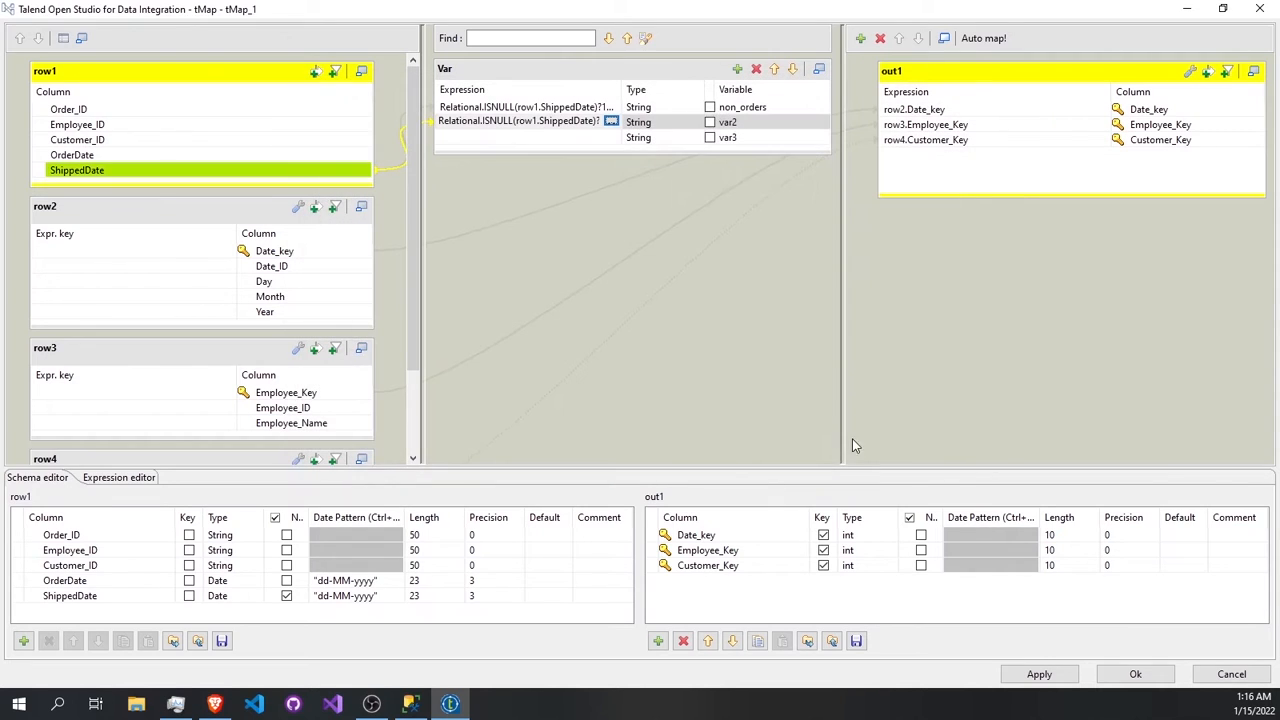
Rename the second variable to deliv and the third variable to sum_delv.
{"action": "left_click", "coordinate": [580, 140]}
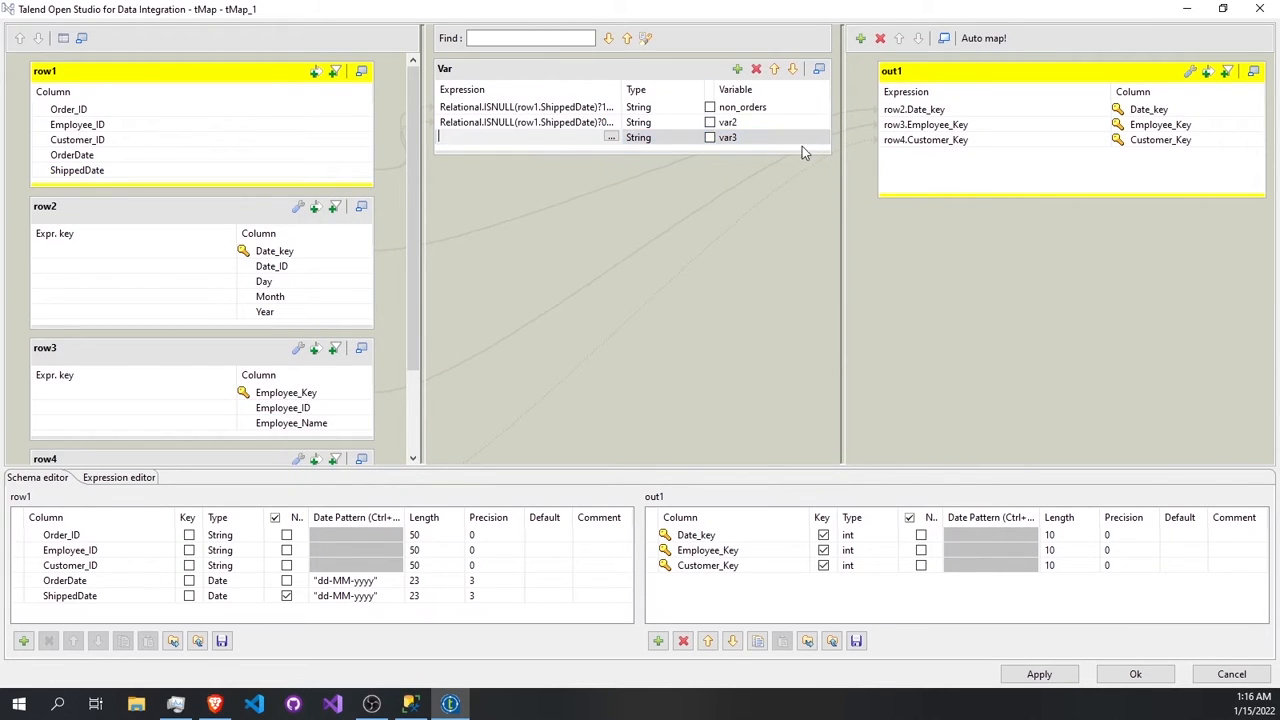
{"action": "left_click", "coordinate": [695, 143]}
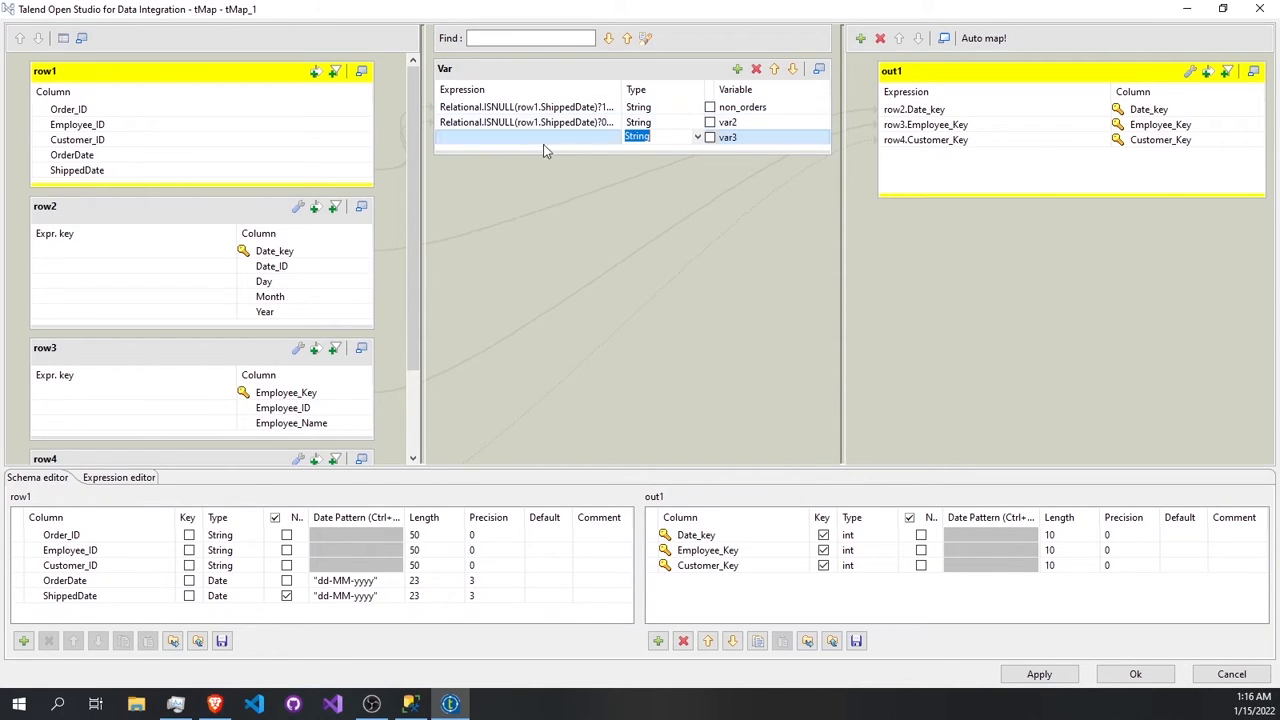
{"action": "left_click", "coordinate": [762, 122]}
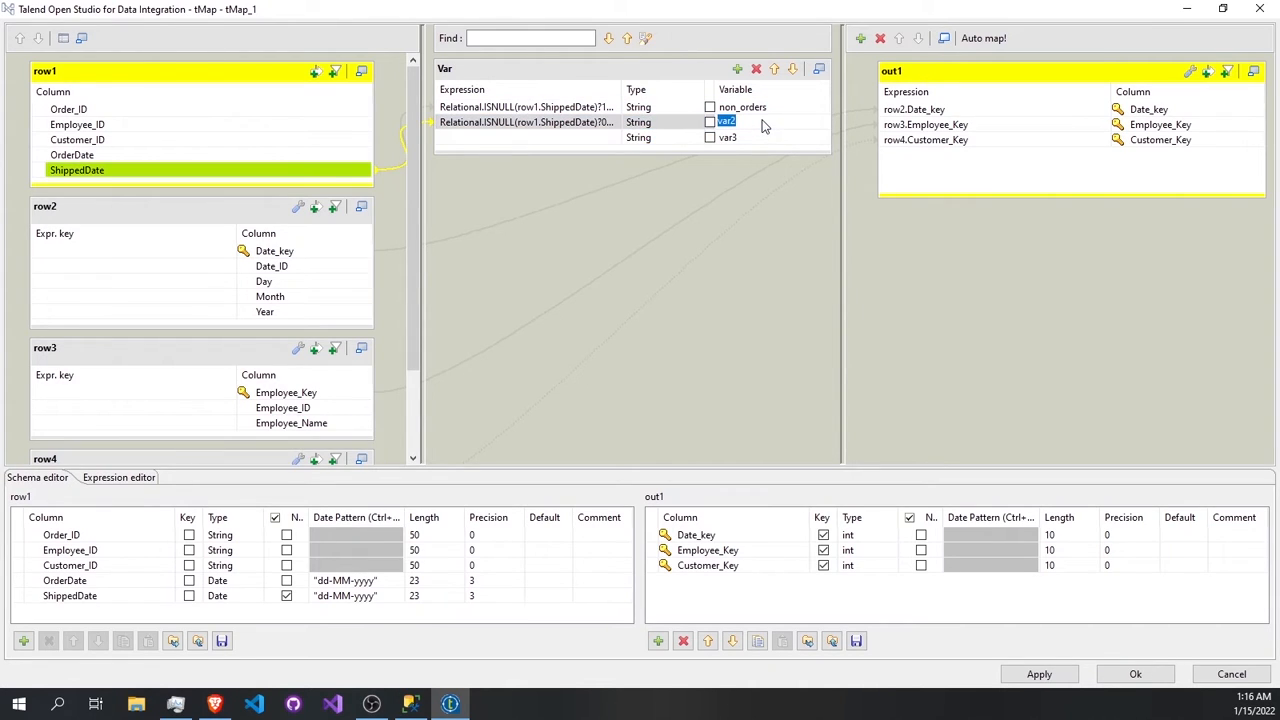
{"action": "type", "text": "deliv"}
{"action": "left_click", "coordinate": [766, 140]}
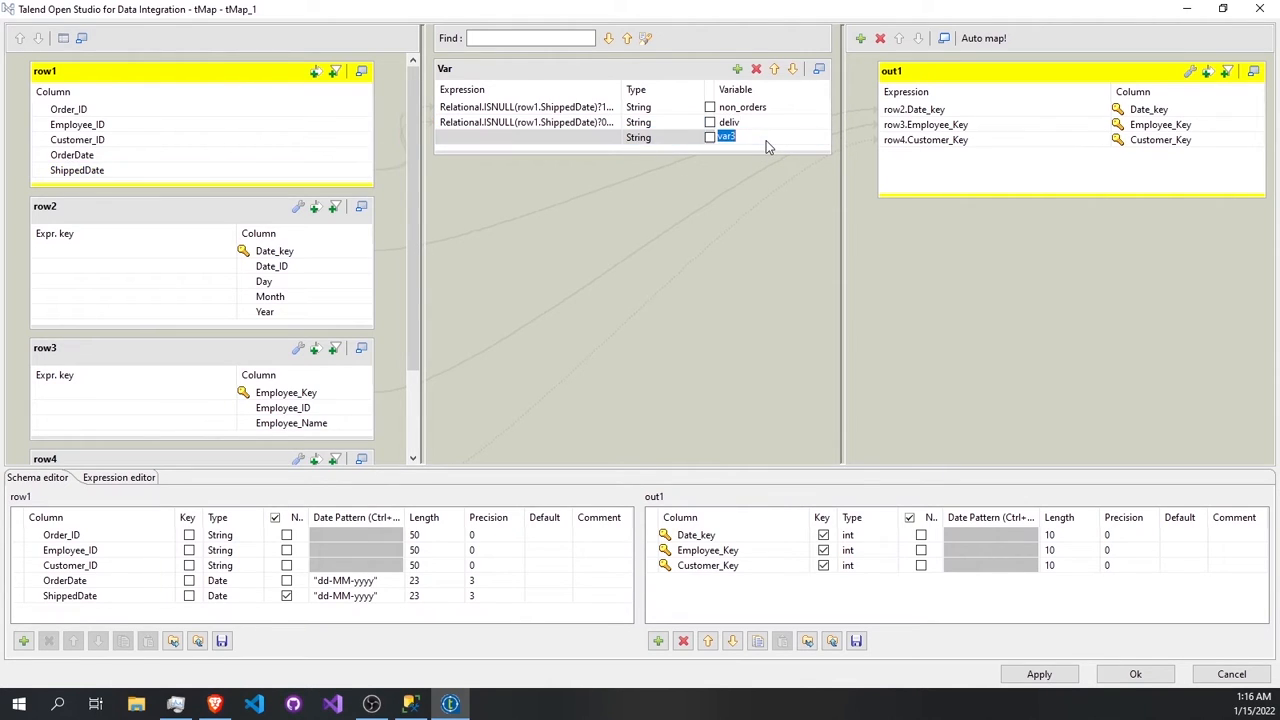
{"action": "type", "text": "sum_deliv"}
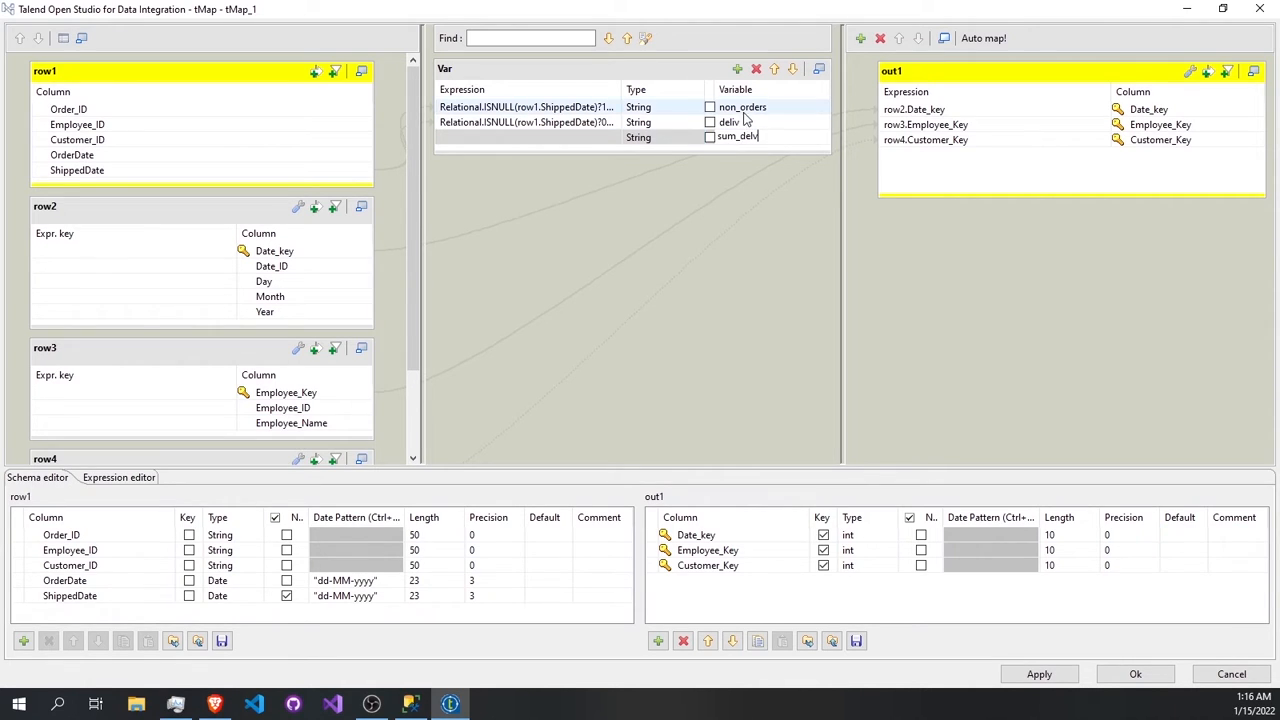
Set the sum_delv variable's expression to Var.non_orders + Var.deliv.
{"action": "left_click_drag", "start_coordinate": [702, 114], "coordinate": [571, 146]}
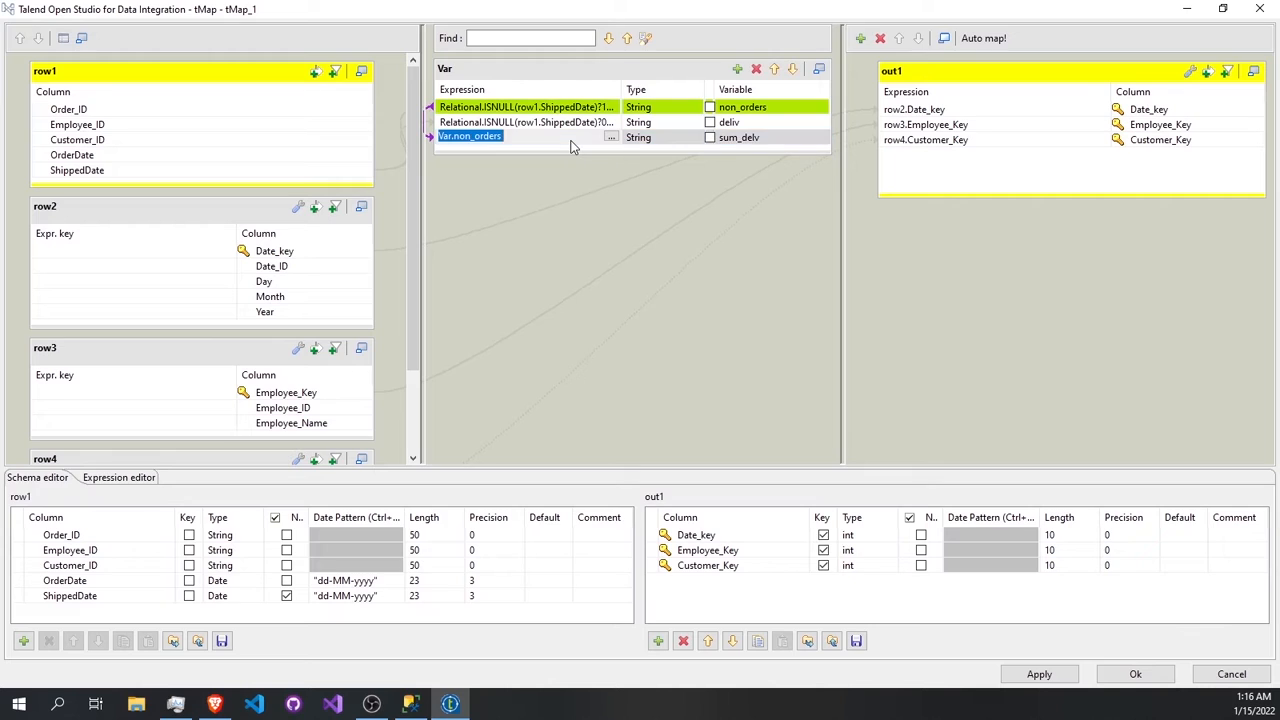
{"action": "left_click", "coordinate": [571, 146]}
{"action": "type", "text": "+"}
{"action": "left_click_drag", "start_coordinate": [700, 122], "coordinate": [568, 140]}
Change the type of the non_orders, deliv and sum_delv variables to int.
{"action": "left_click", "coordinate": [648, 107]}
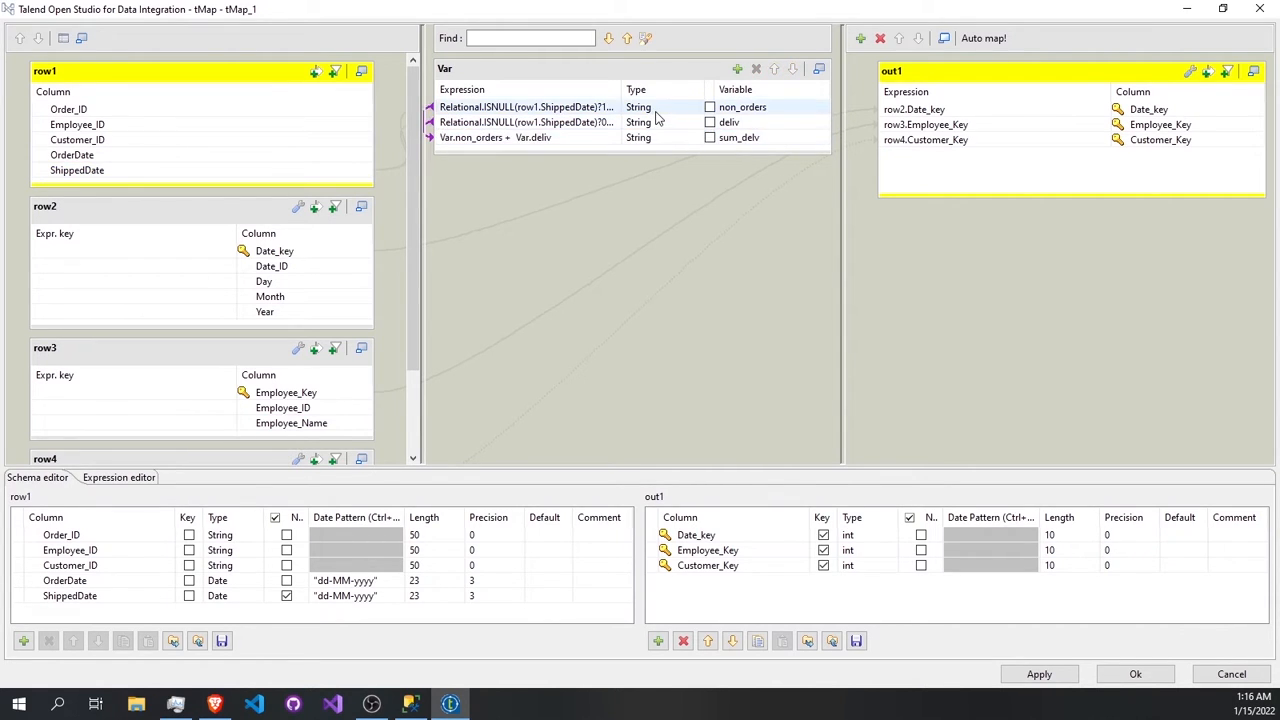
{"action": "left_click", "coordinate": [697, 107]}
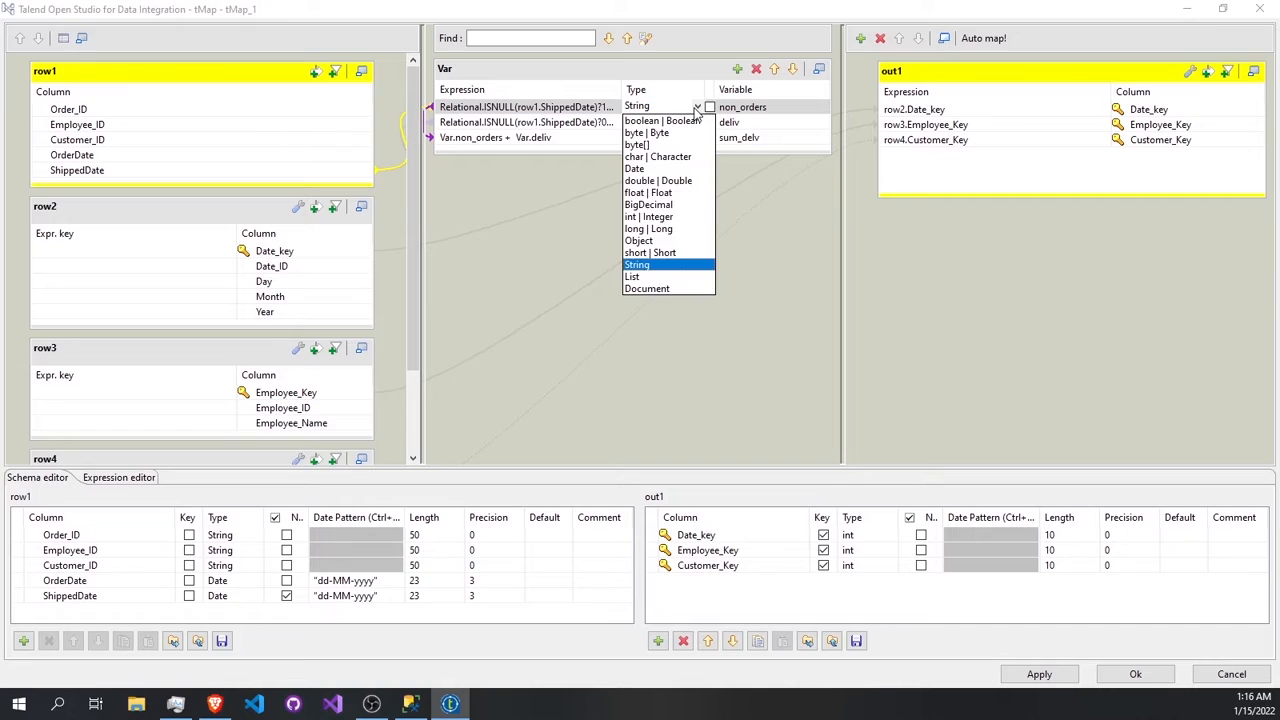
{"action": "left_click", "coordinate": [648, 216]}
{"action": "left_click", "coordinate": [678, 125]}
{"action": "left_click", "coordinate": [682, 124]}
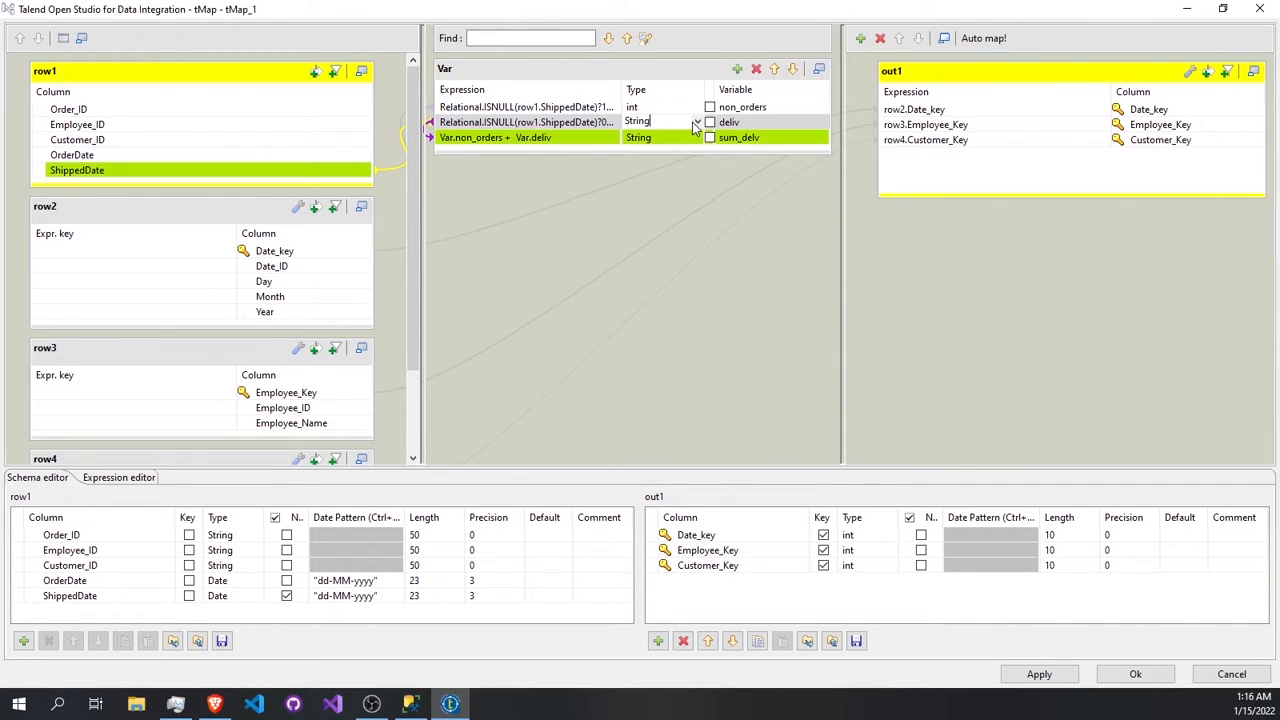
{"action": "left_click", "coordinate": [697, 122]}
{"action": "left_click", "coordinate": [662, 233]}
{"action": "left_click", "coordinate": [674, 137]}
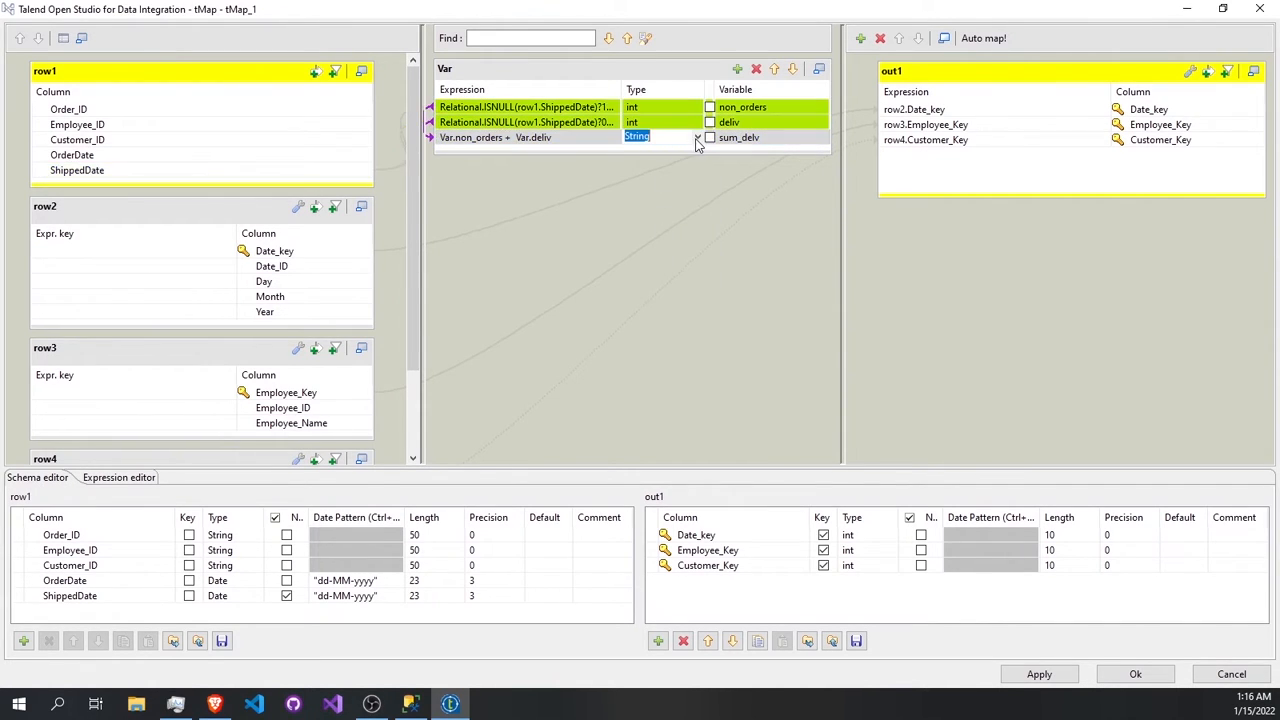
{"action": "left_click", "coordinate": [697, 137]}
{"action": "left_click", "coordinate": [662, 248]}
Add three new columns to the out1 output schema, below Customer_Key.
{"action": "left_click", "coordinate": [971, 177]}
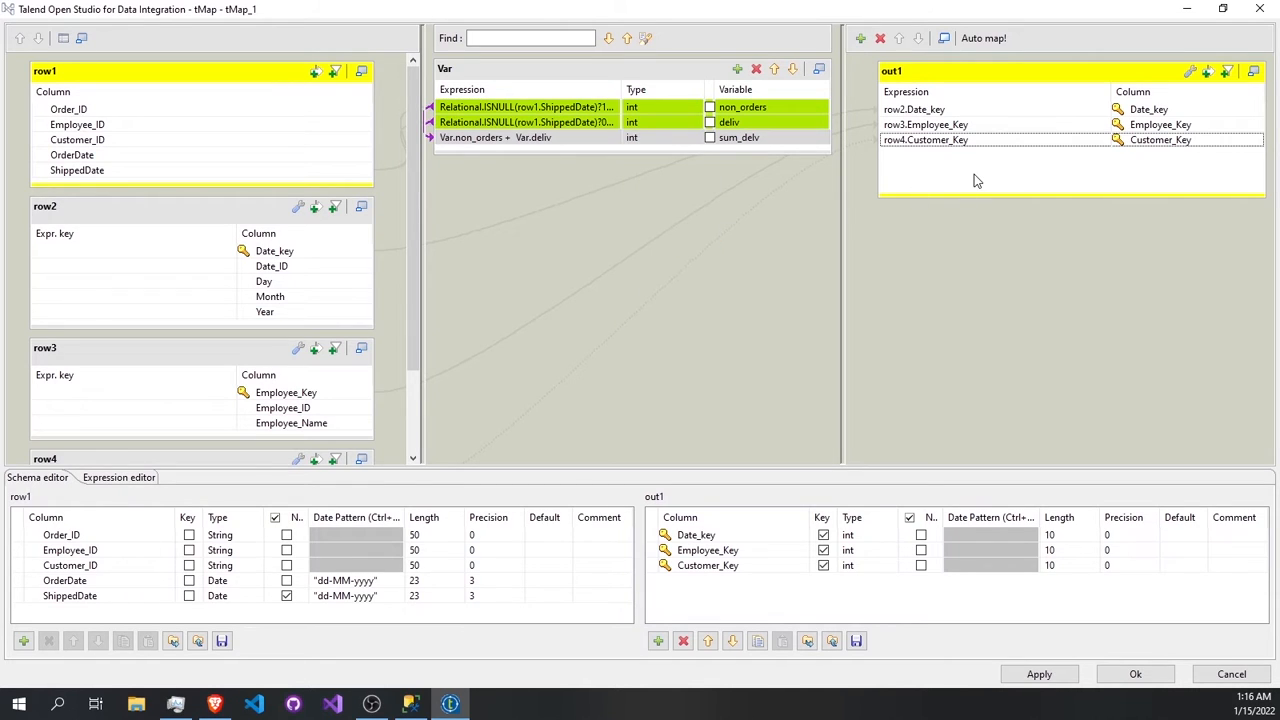
{"action": "left_click", "coordinate": [658, 640]}
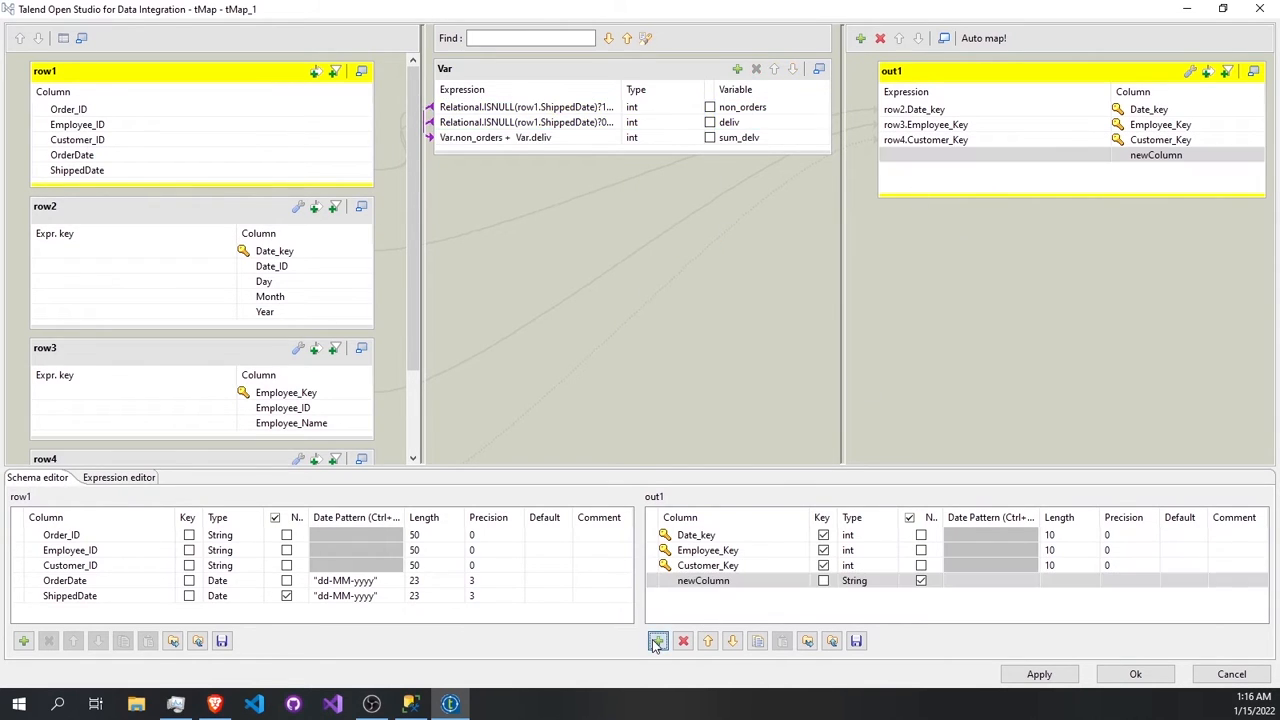
{"action": "left_click", "coordinate": [658, 640]}
{"action": "left_click", "coordinate": [658, 640]}
Name the new out1 columns Non_Deliv, Deliv and total_nmb_orders, and map non_orders, deliv and sum_delv to them respectively.
{"action": "double_click", "coordinate": [703, 580]}
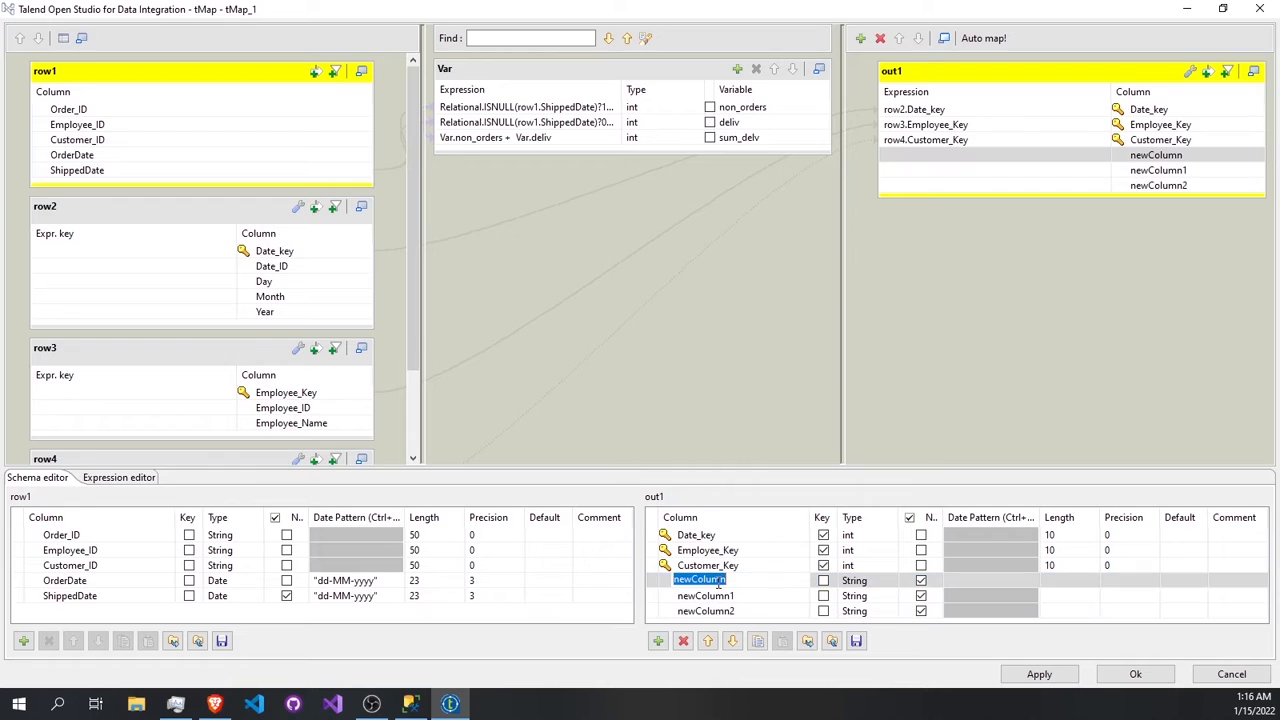
{"action": "type", "text": "Non_Deliv"}
{"action": "double_click", "coordinate": [746, 595]}
{"action": "type", "text": "Deliv"}
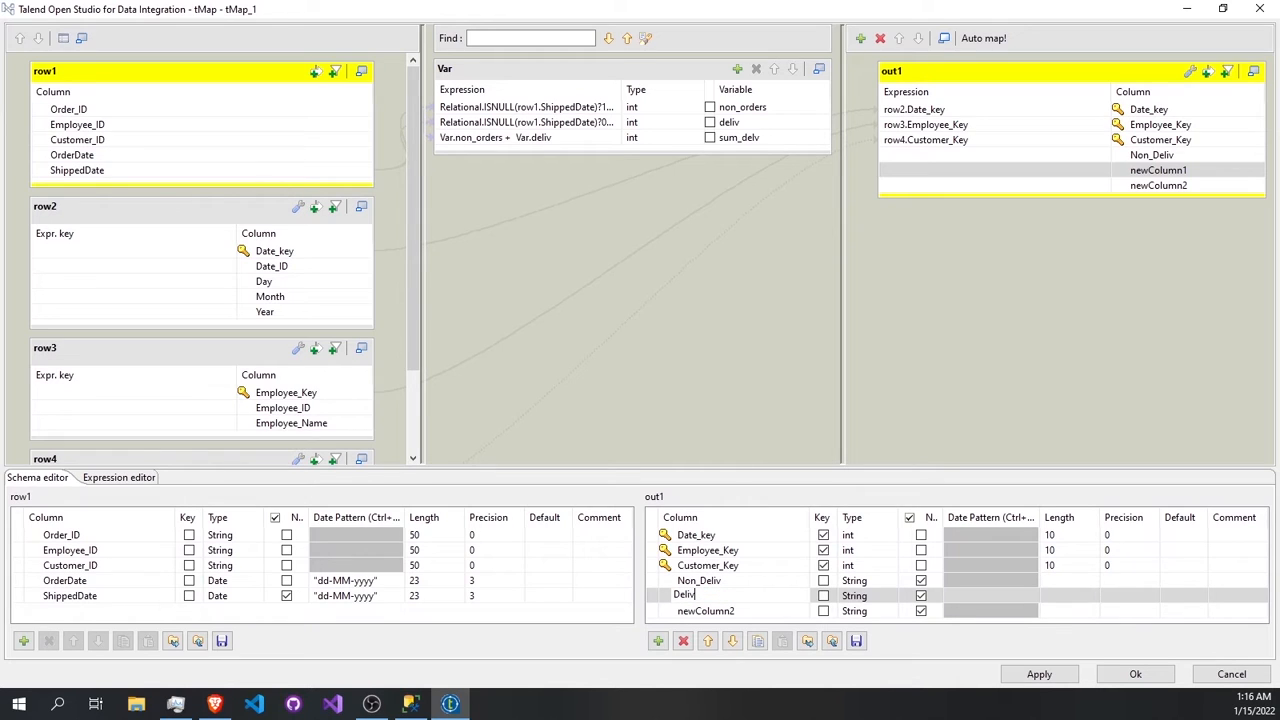
{"action": "left_click", "coordinate": [709, 611]}
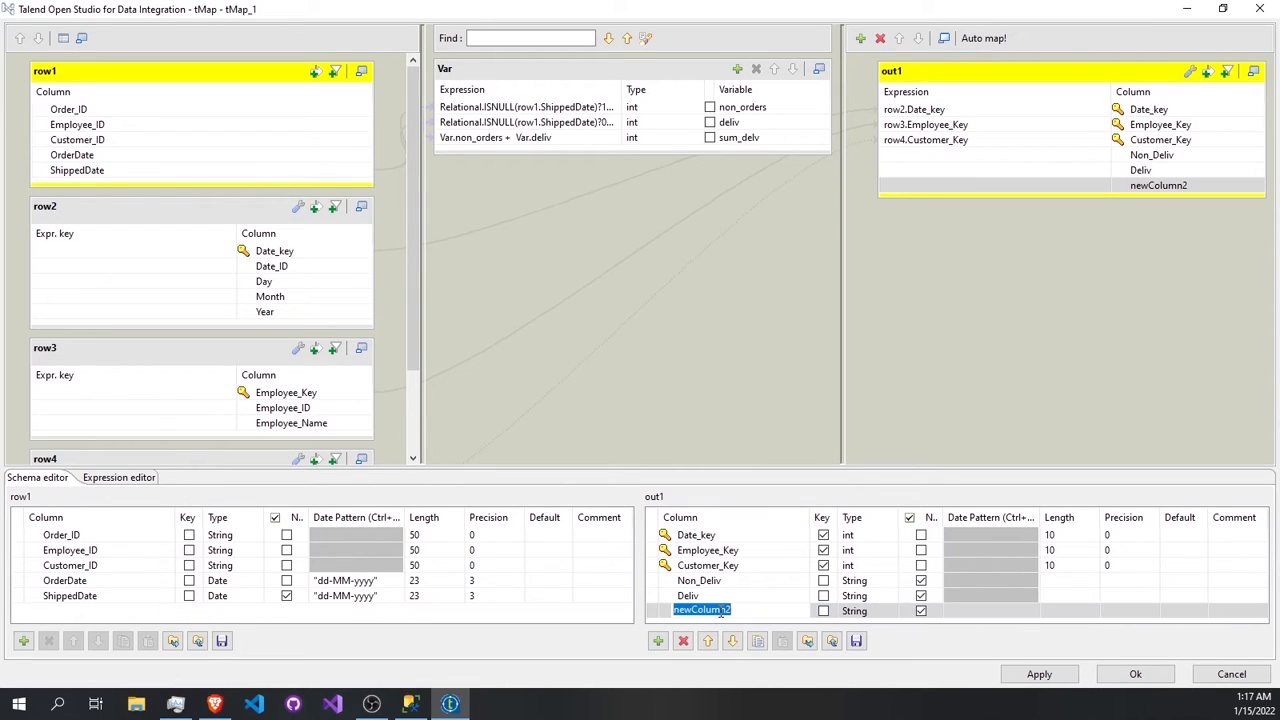
{"action": "type", "text": "total_nmb_orders"}
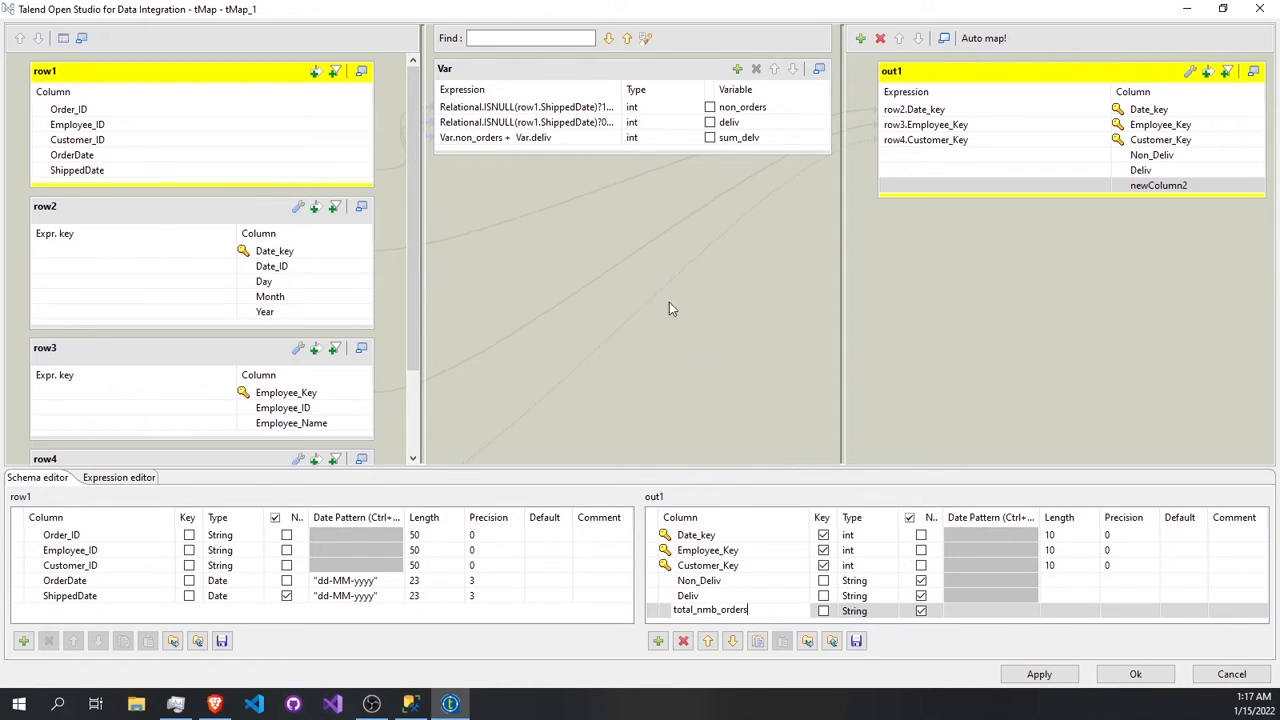
{"action": "left_click_drag", "start_coordinate": [800, 107], "coordinate": [910, 170]}
{"action": "left_click_drag", "start_coordinate": [756, 140], "coordinate": [931, 186]}
Set the type of out1's Non_Deliv, Deliv and total_nmb_orders columns to int | Integer.
{"action": "left_click", "coordinate": [887, 582]}
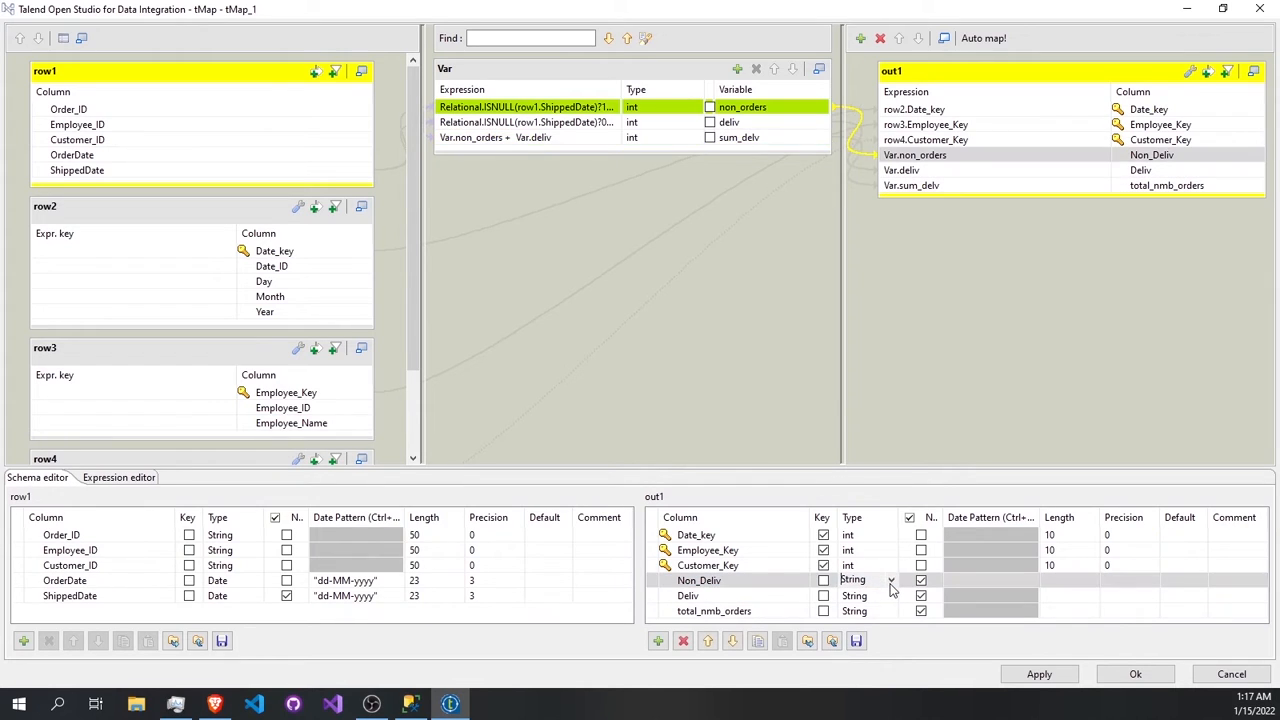
{"action": "left_click", "coordinate": [891, 580]}
{"action": "left_click", "coordinate": [882, 481]}
{"action": "left_click", "coordinate": [894, 596]}
{"action": "left_click", "coordinate": [891, 595]}
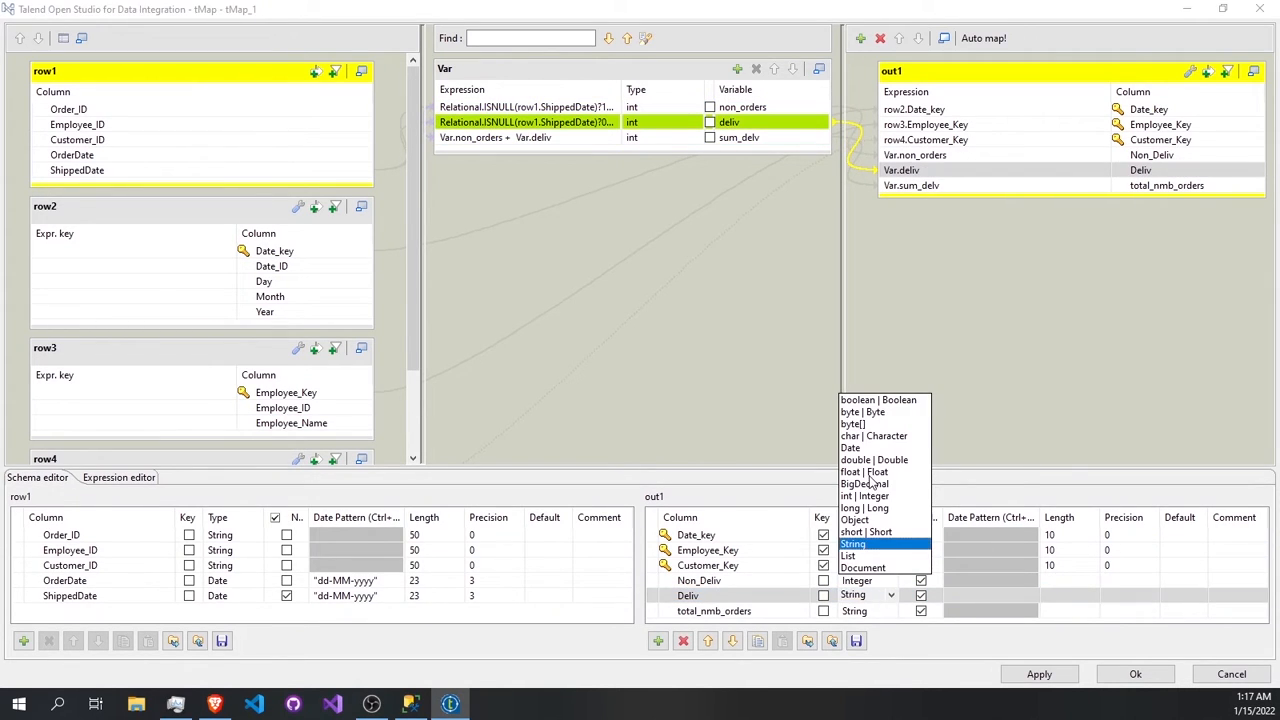
{"action": "left_click", "coordinate": [866, 496]}
{"action": "left_click", "coordinate": [857, 610]}
{"action": "left_click", "coordinate": [882, 610]}
{"action": "left_click", "coordinate": [891, 610]}
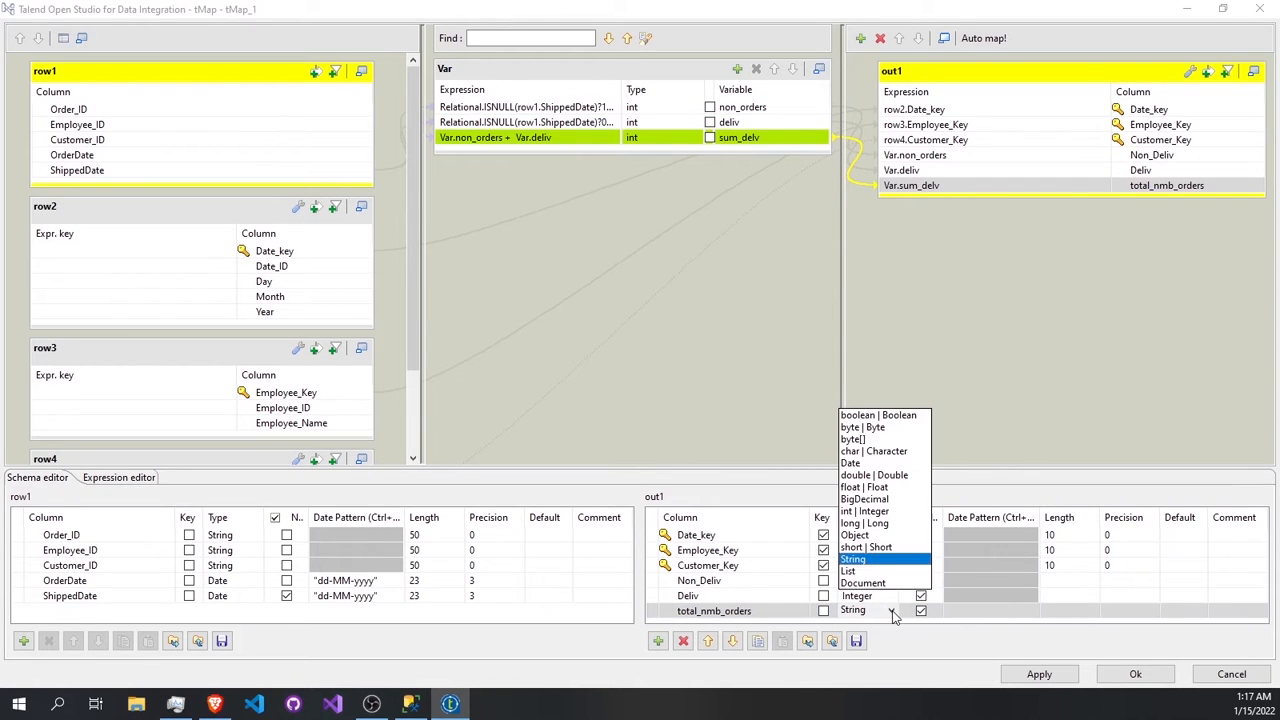
{"action": "left_click", "coordinate": [866, 511]}
Make out1's total_nmb_orders, Deliv and Non_Deliv columns non-nullable and accept the tMap configuration.
{"action": "left_click", "coordinate": [921, 610]}
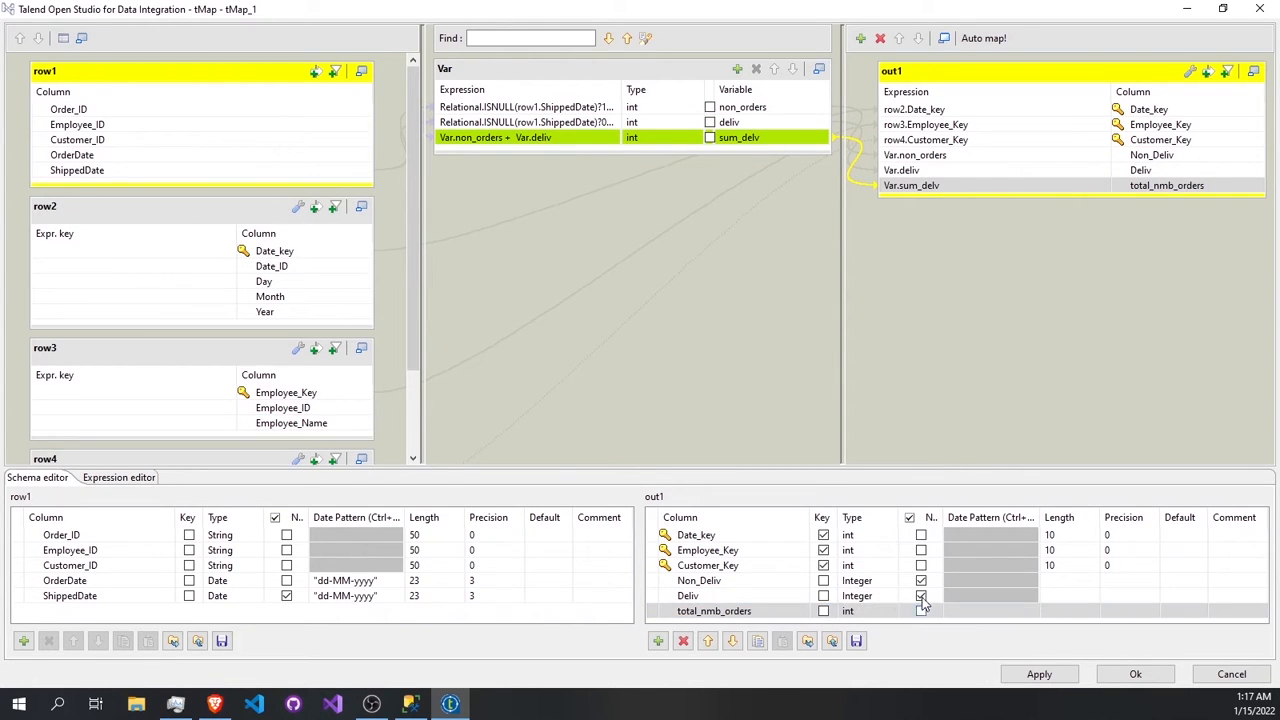
{"action": "left_click", "coordinate": [921, 595]}
{"action": "left_click", "coordinate": [921, 580]}
{"action": "left_click", "coordinate": [1051, 580]}
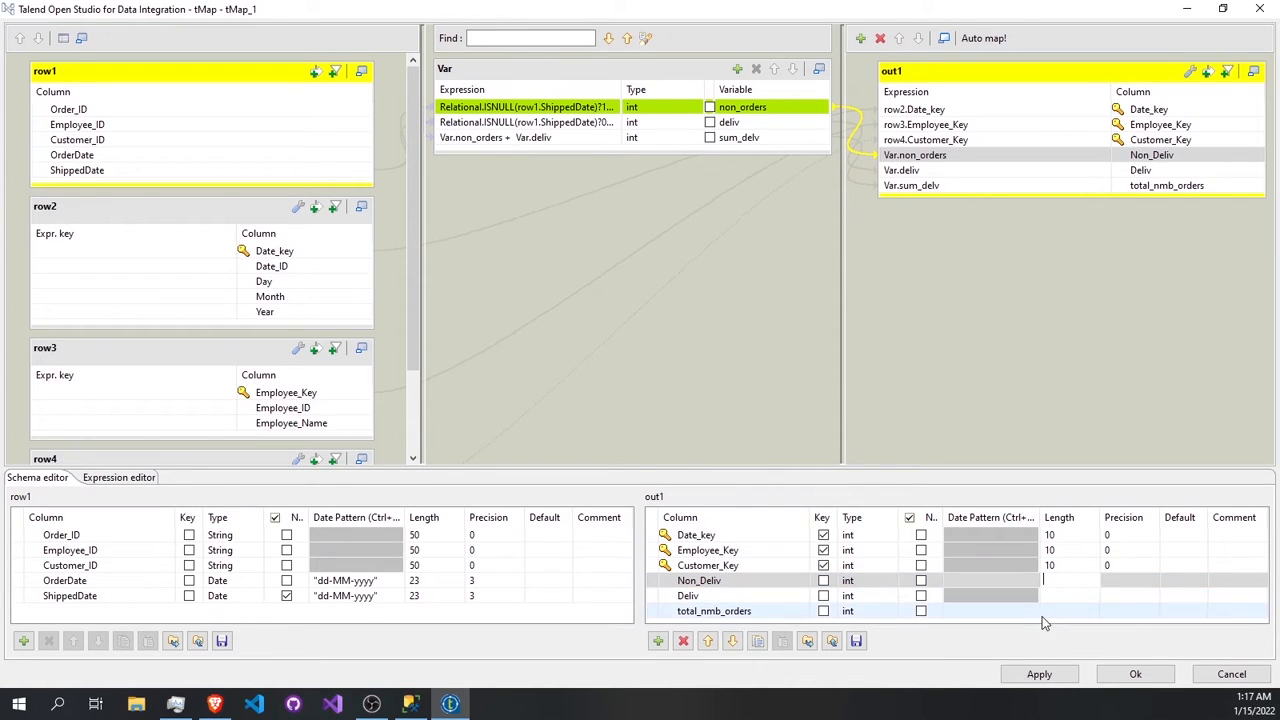
{"action": "left_click", "coordinate": [750, 585]}
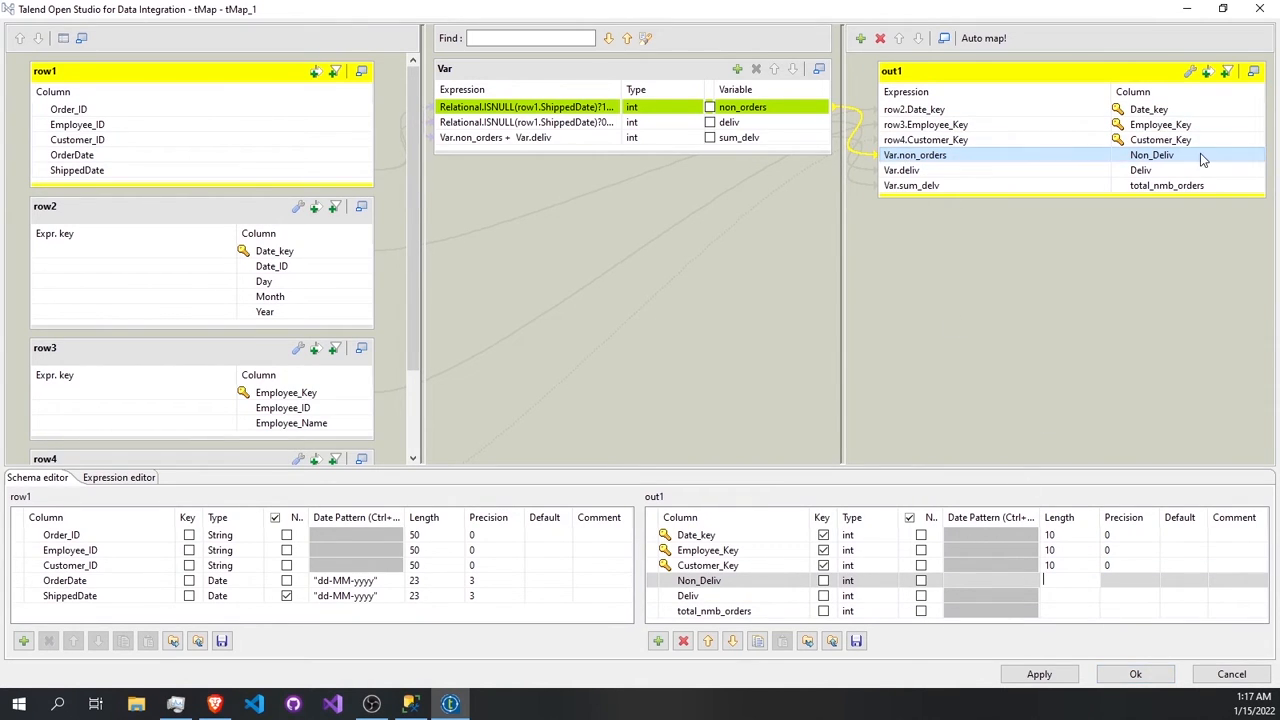
{"action": "left_click", "coordinate": [1135, 674]}
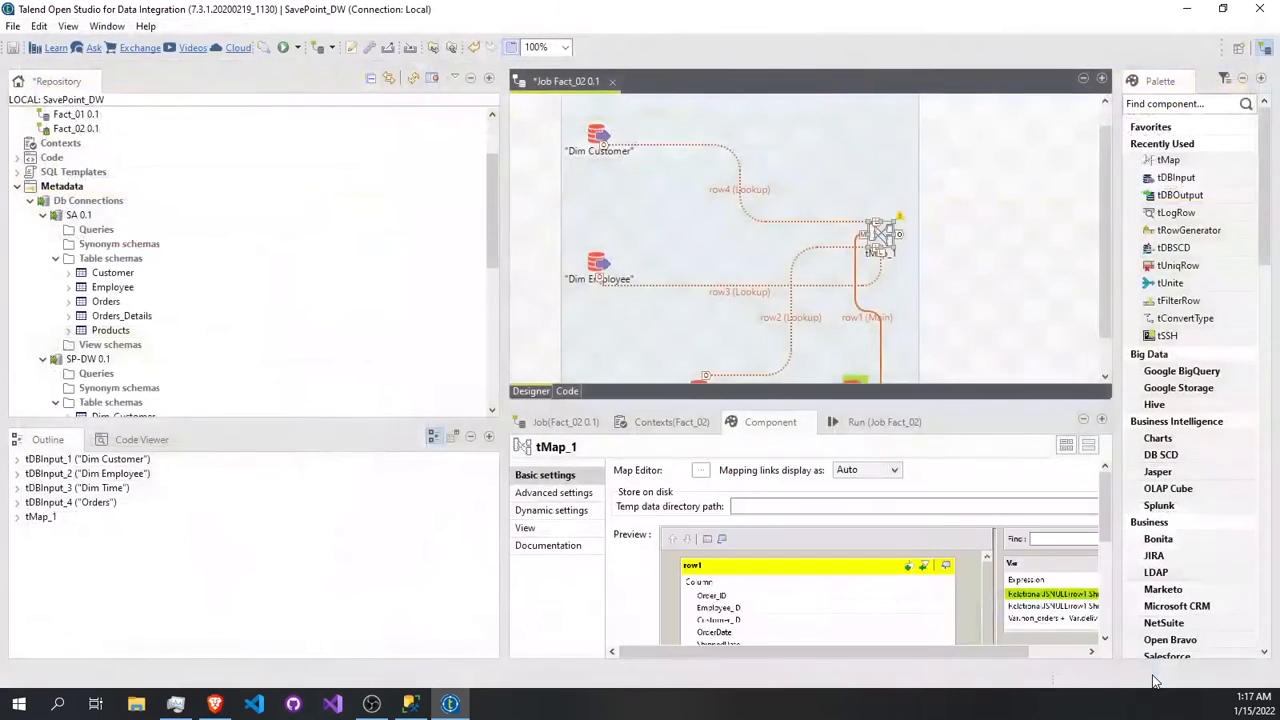
Connect tMap_1's out1 output to a new tLogRow component placed beside it on the job canvas.
{"action": "right_click", "coordinate": [886, 236]}
{"action": "mouse_move", "coordinate": [1055, 250]}
{"action": "left_click", "coordinate": [1090, 262]}
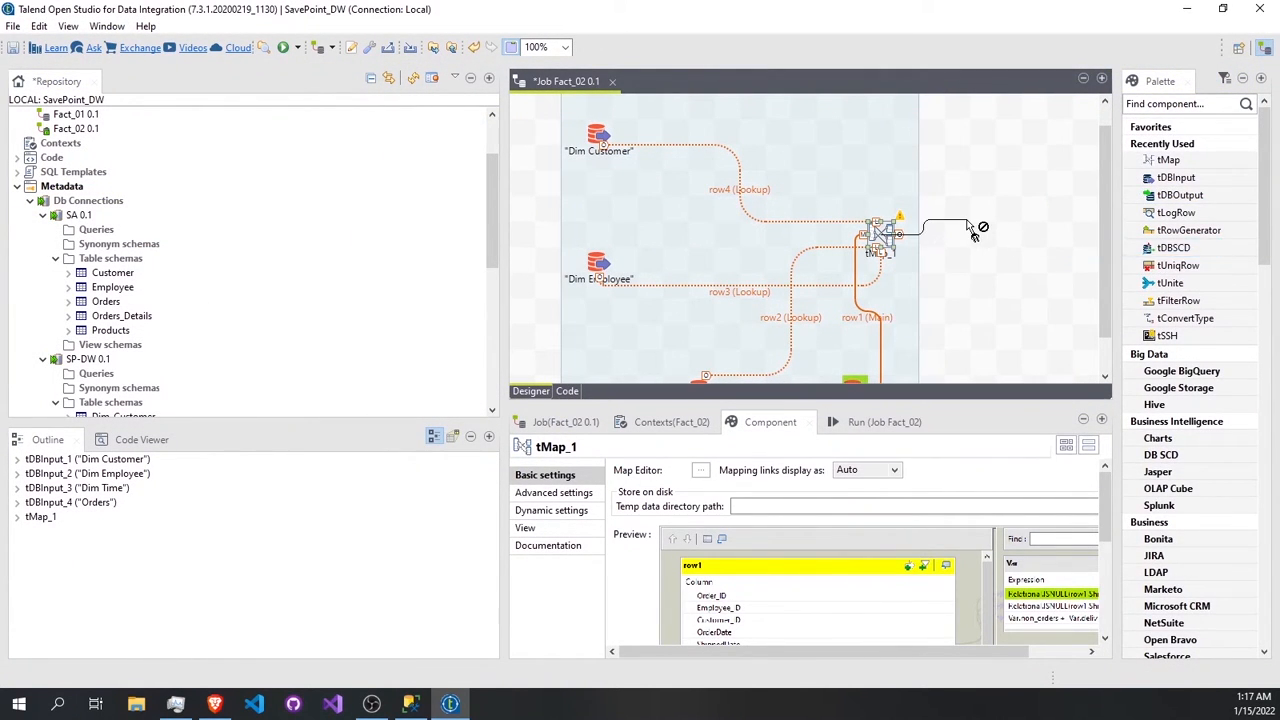
{"action": "left_click", "coordinate": [975, 228]}
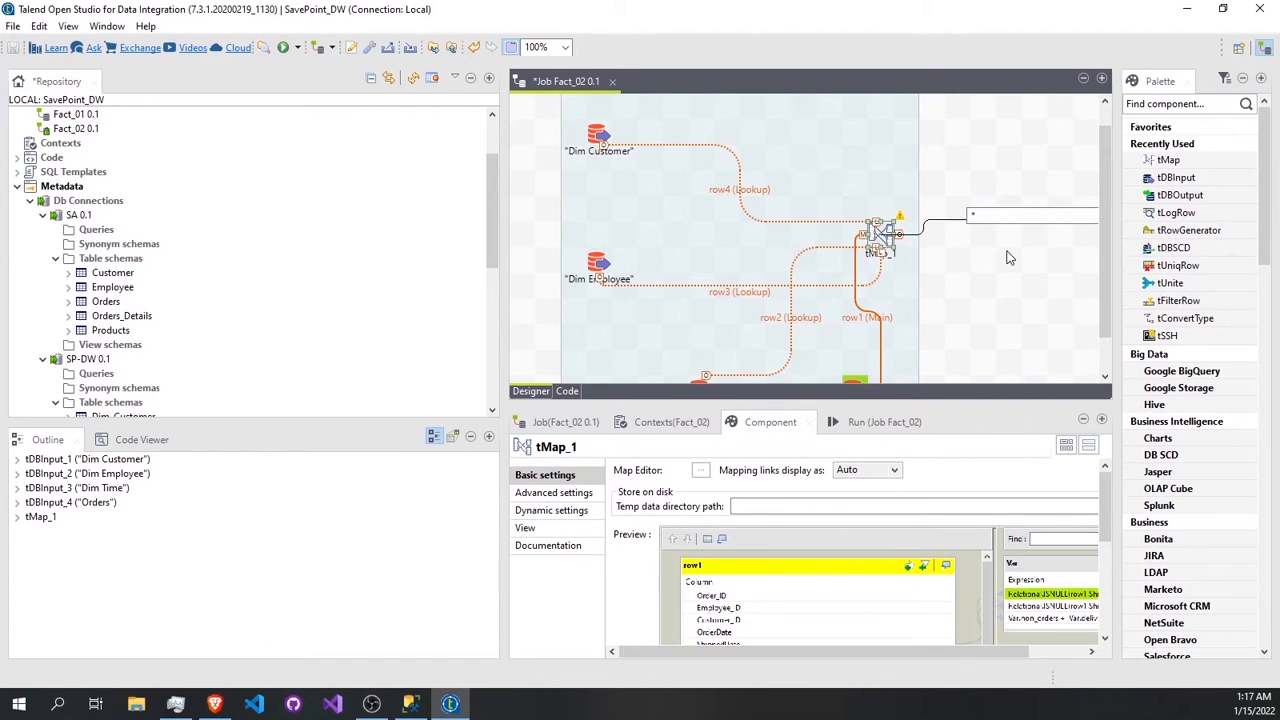
{"action": "left_click", "coordinate": [1008, 258]}
{"action": "left_click_drag", "start_coordinate": [955, 242], "coordinate": [985, 208]}
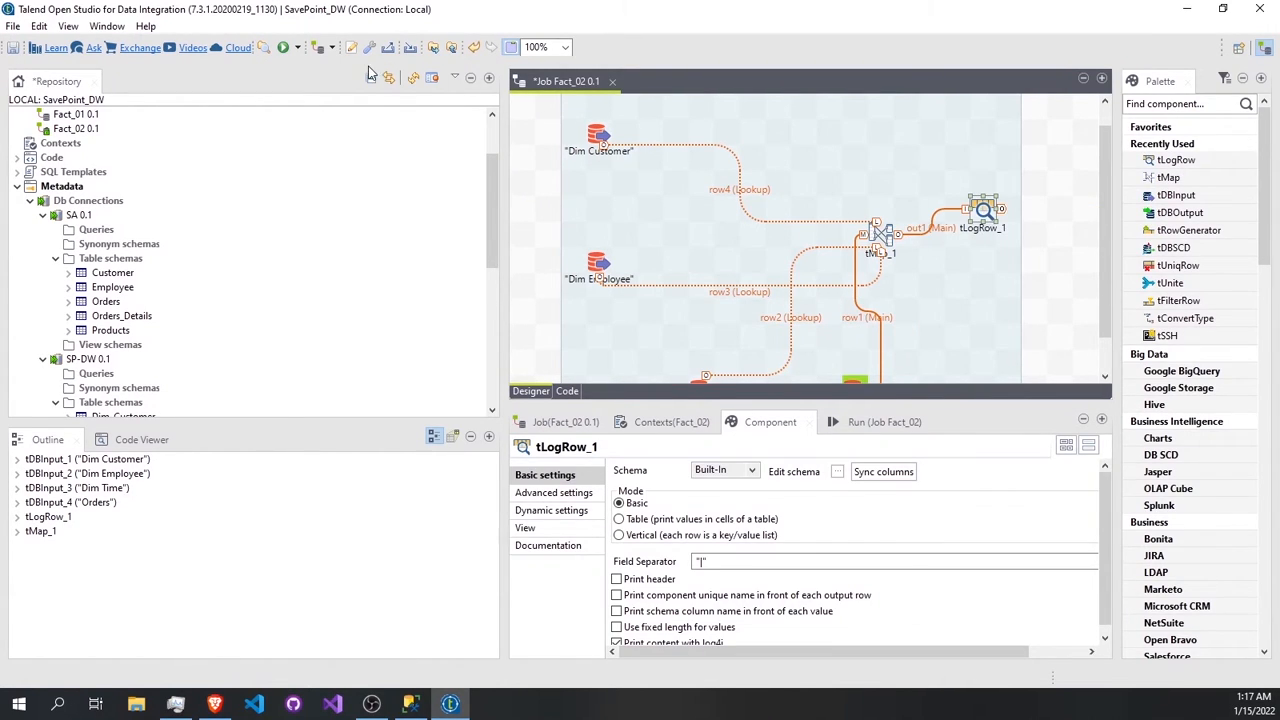
Save the Fact_02 job and run it.
{"action": "key", "text": "ctrl+s"}
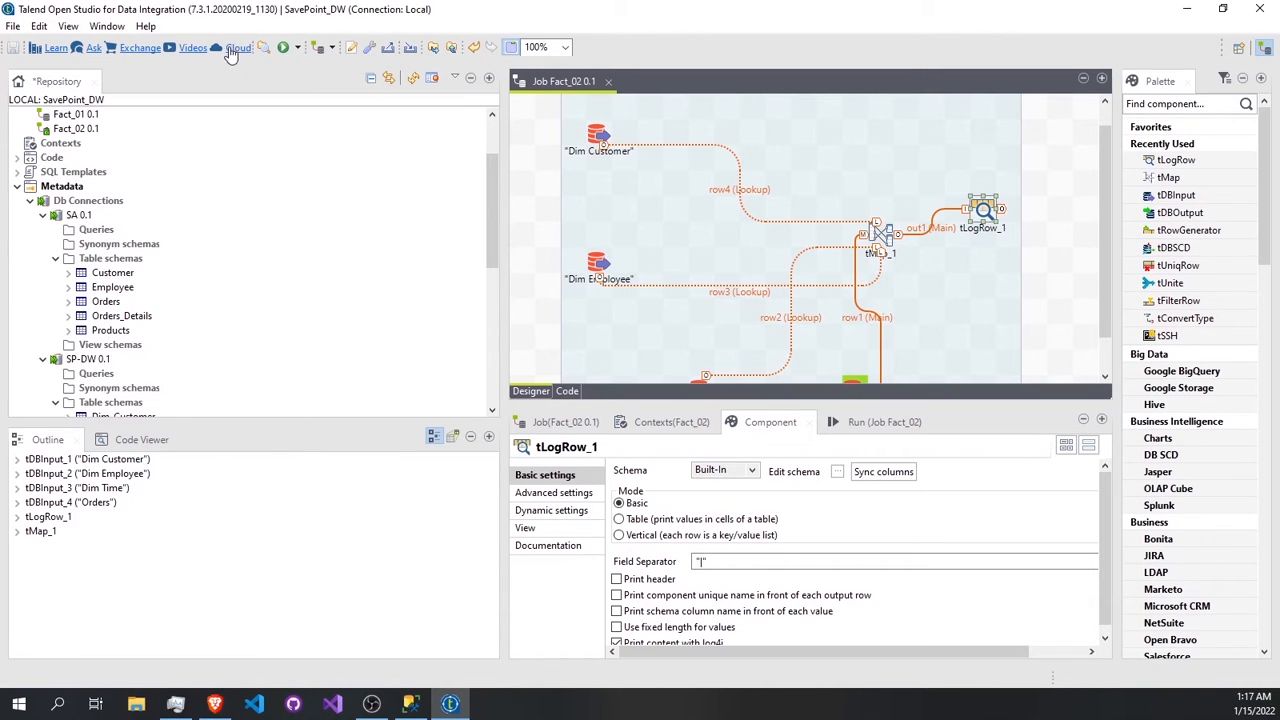
{"action": "left_click", "coordinate": [284, 50]}
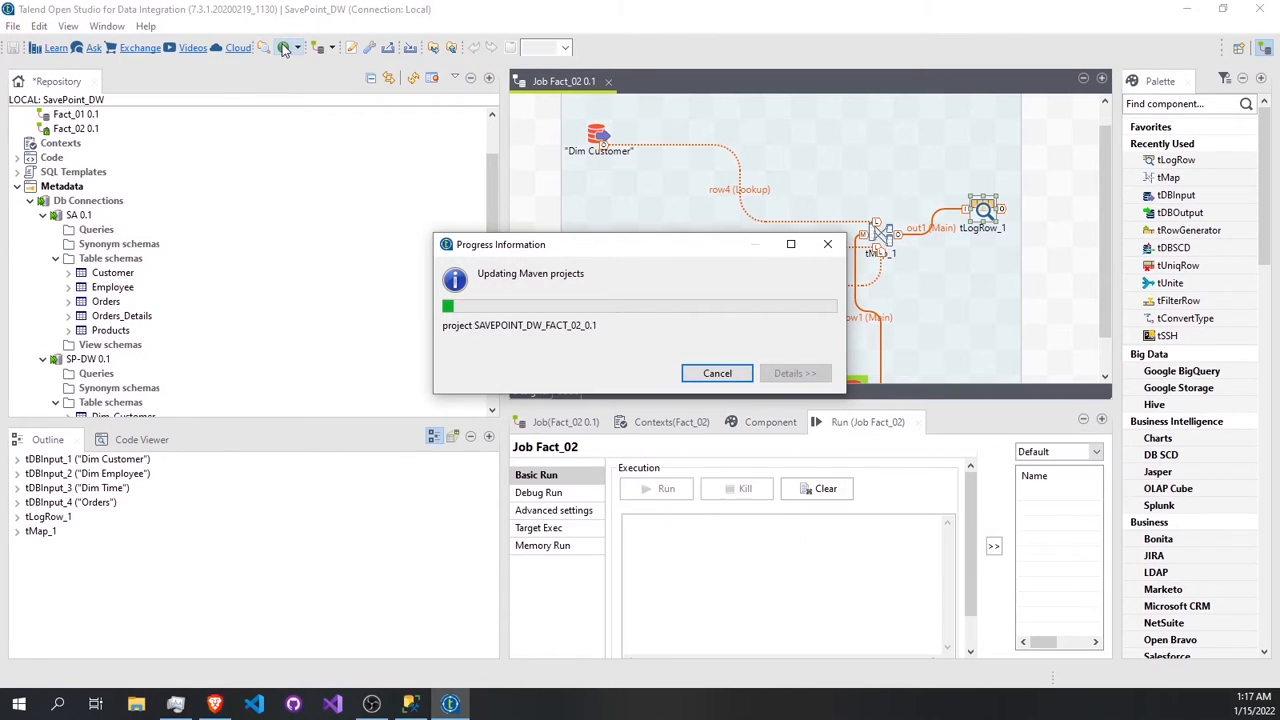
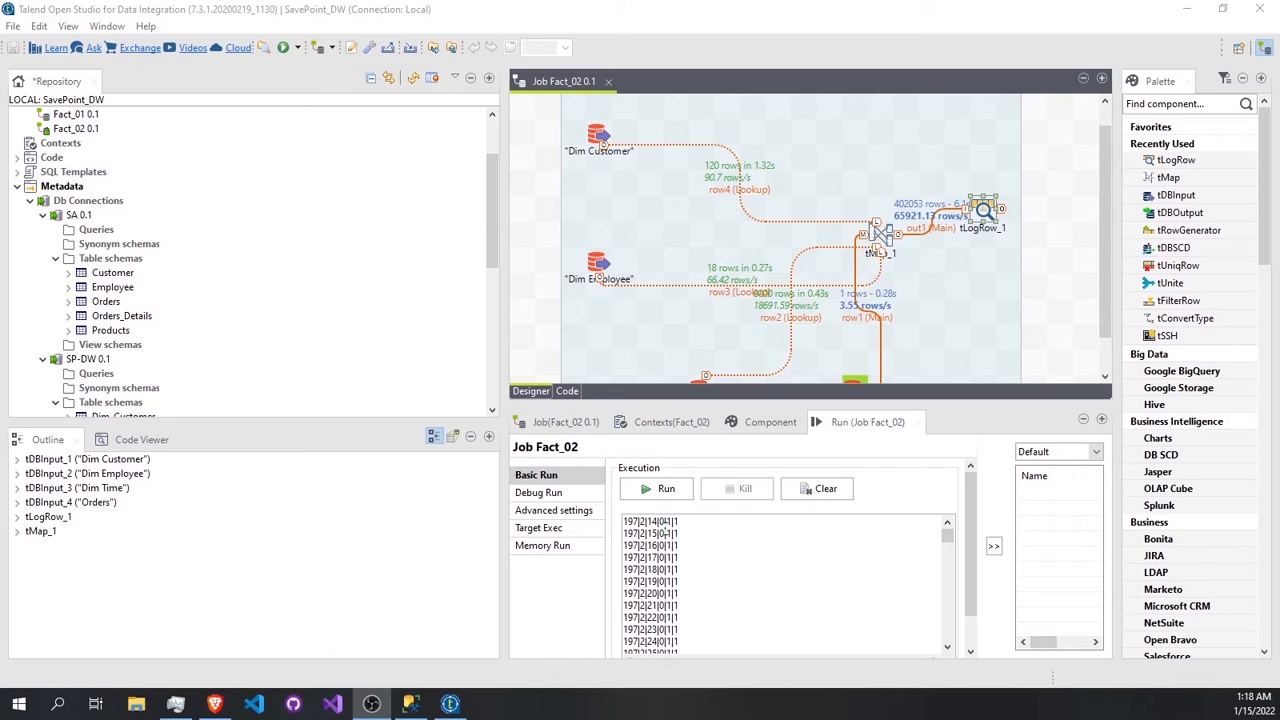
Open the tMap_1 mapping and examine its variable expressions and the lookup settings of row2.
{"action": "double_click", "coordinate": [886, 235]}
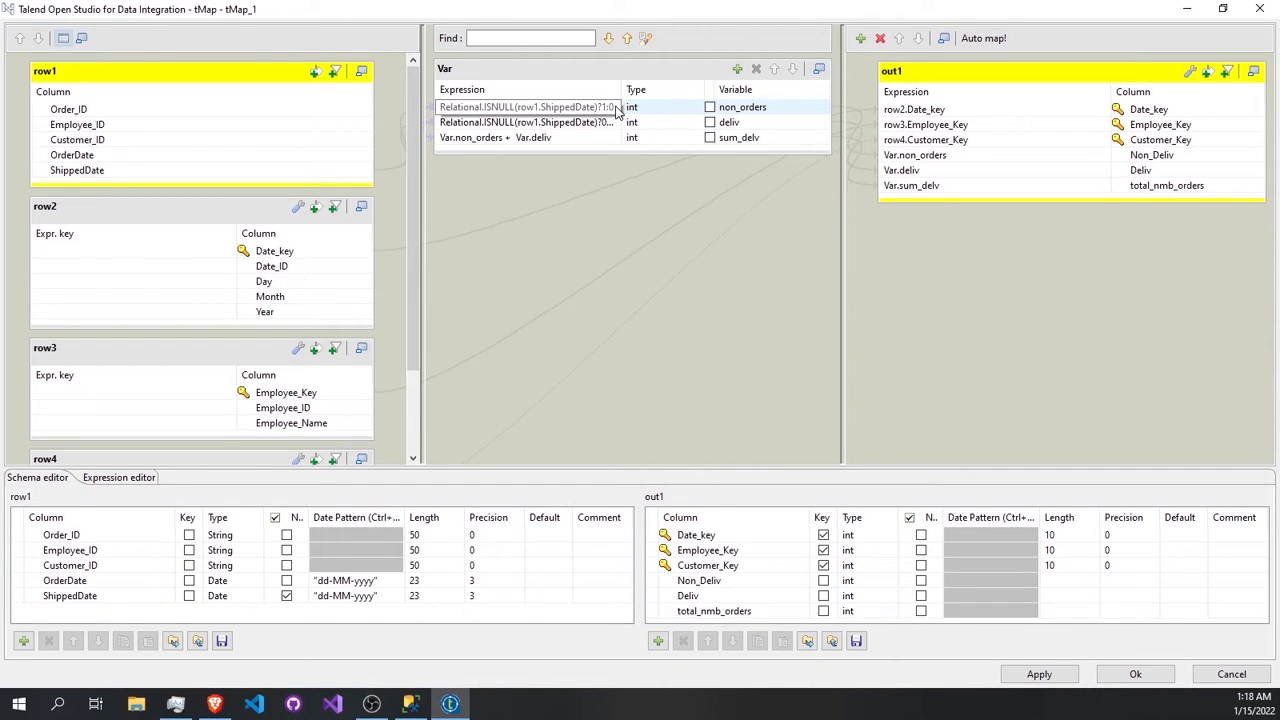
{"action": "left_click", "coordinate": [1147, 680]}
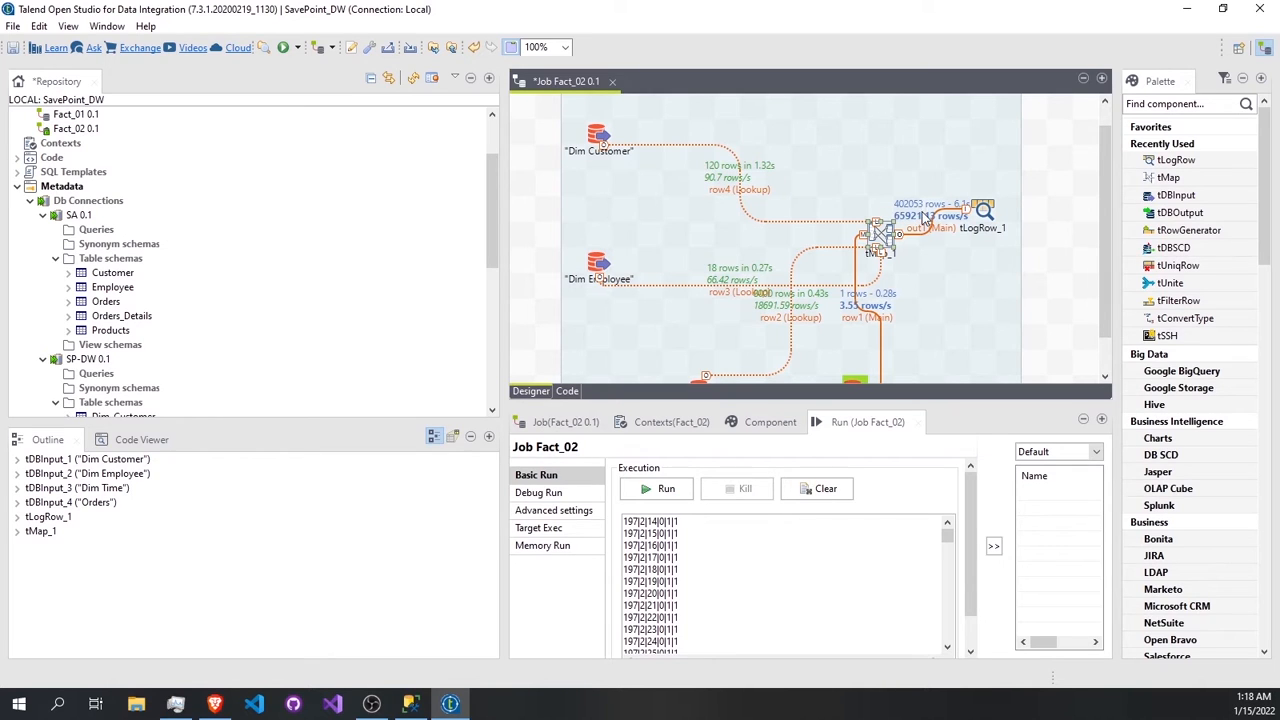
{"action": "double_click", "coordinate": [879, 230]}
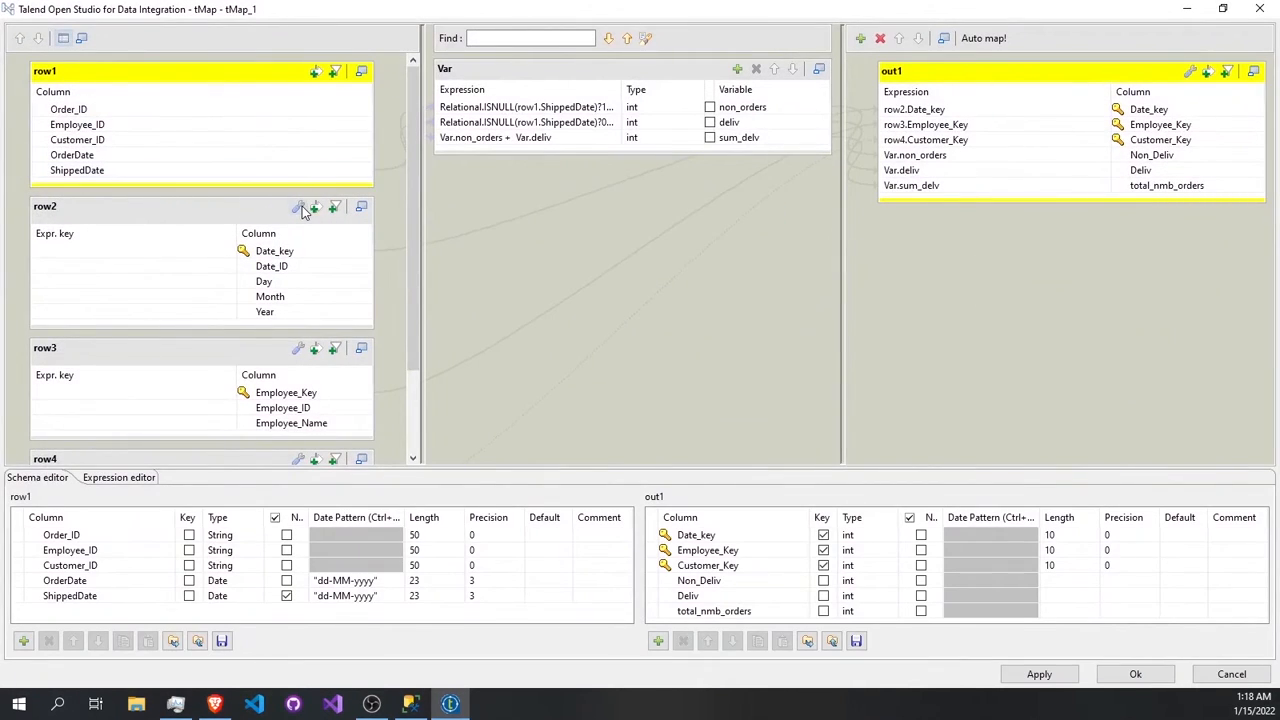
{"action": "left_click", "coordinate": [298, 208]}
{"action": "left_click", "coordinate": [297, 208]}
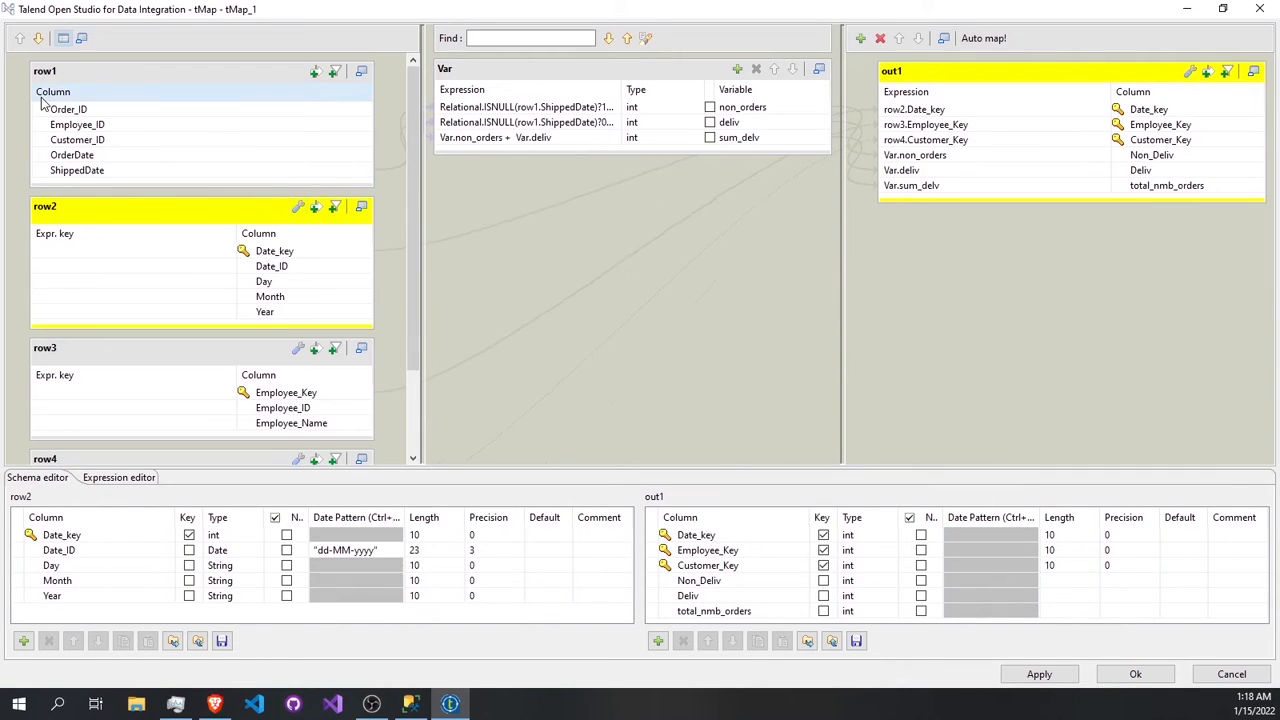
{"action": "scroll", "coordinate": [106, 298], "scroll_direction": "down", "scroll_amount": 1}
{"action": "scroll", "coordinate": [106, 298], "scroll_direction": "down", "scroll_amount": 2}
{"action": "scroll", "coordinate": [106, 298], "scroll_direction": "up", "scroll_amount": 3}
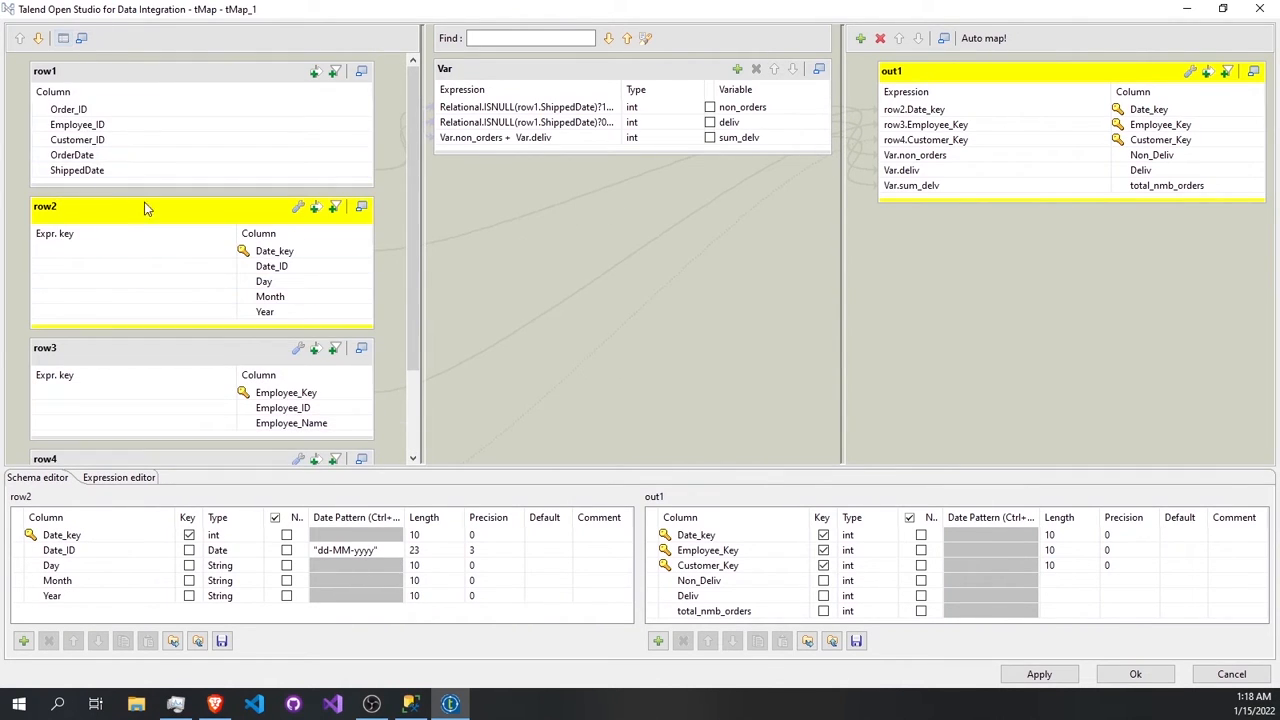
{"action": "left_click", "coordinate": [297, 208]}
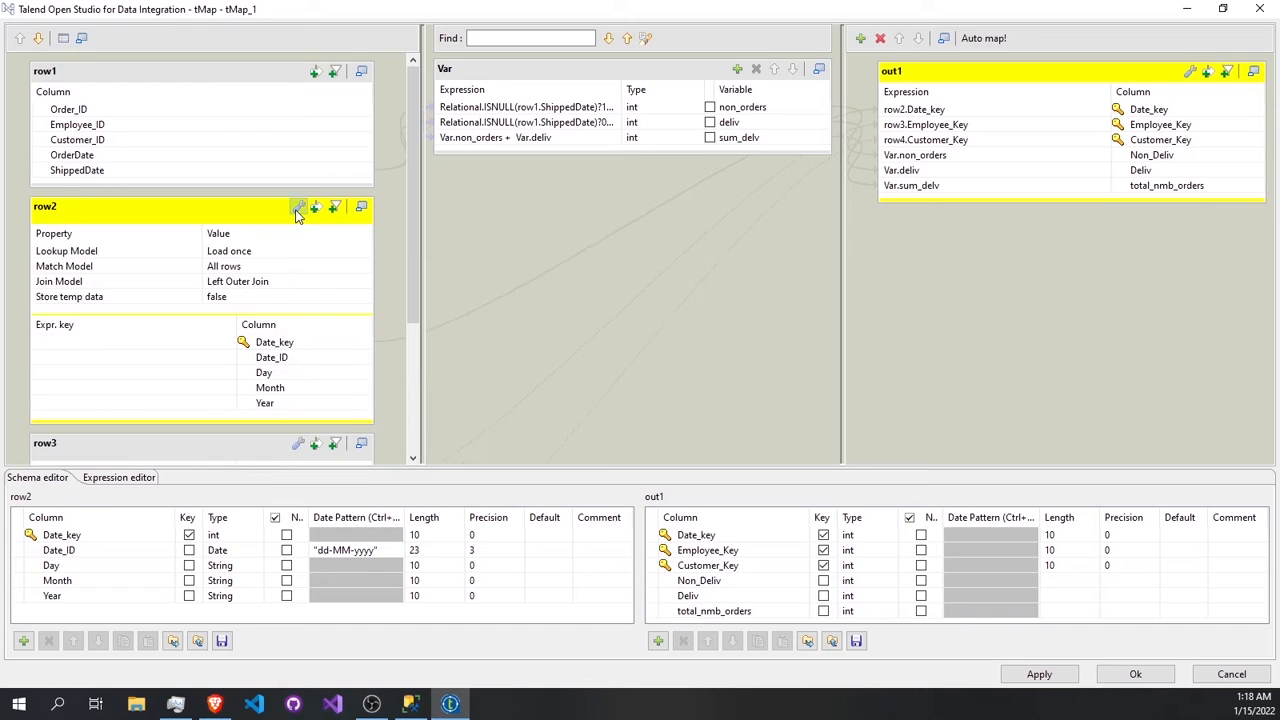
{"action": "left_click", "coordinate": [297, 208]}
Set the join expression of row2's Date_ID to row1.OrderDate, leaving Date_key without an expression.
{"action": "left_click", "coordinate": [196, 256]}
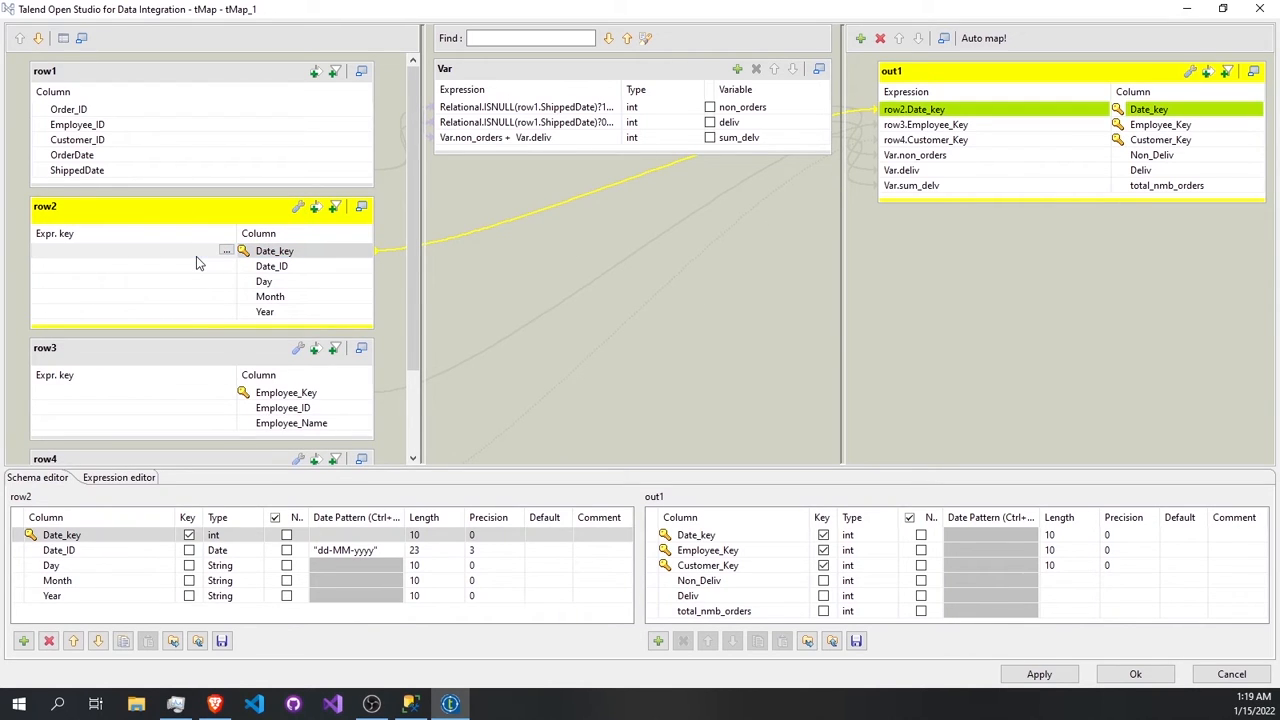
{"action": "type", "text": "ro"}
{"action": "type", "text": "w1.OrderDate"}
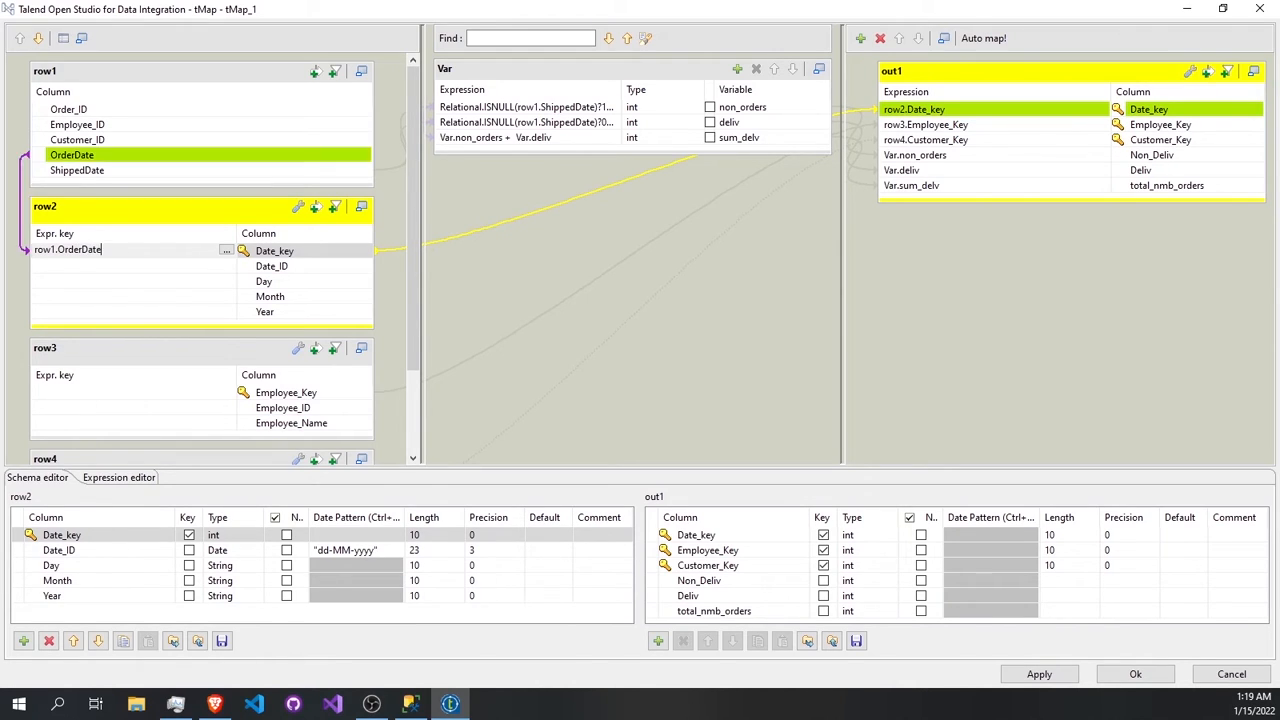
{"action": "key", "text": "ctrl+a"}
{"action": "key", "text": "ctrl+x"}
{"action": "left_click", "coordinate": [203, 268]}
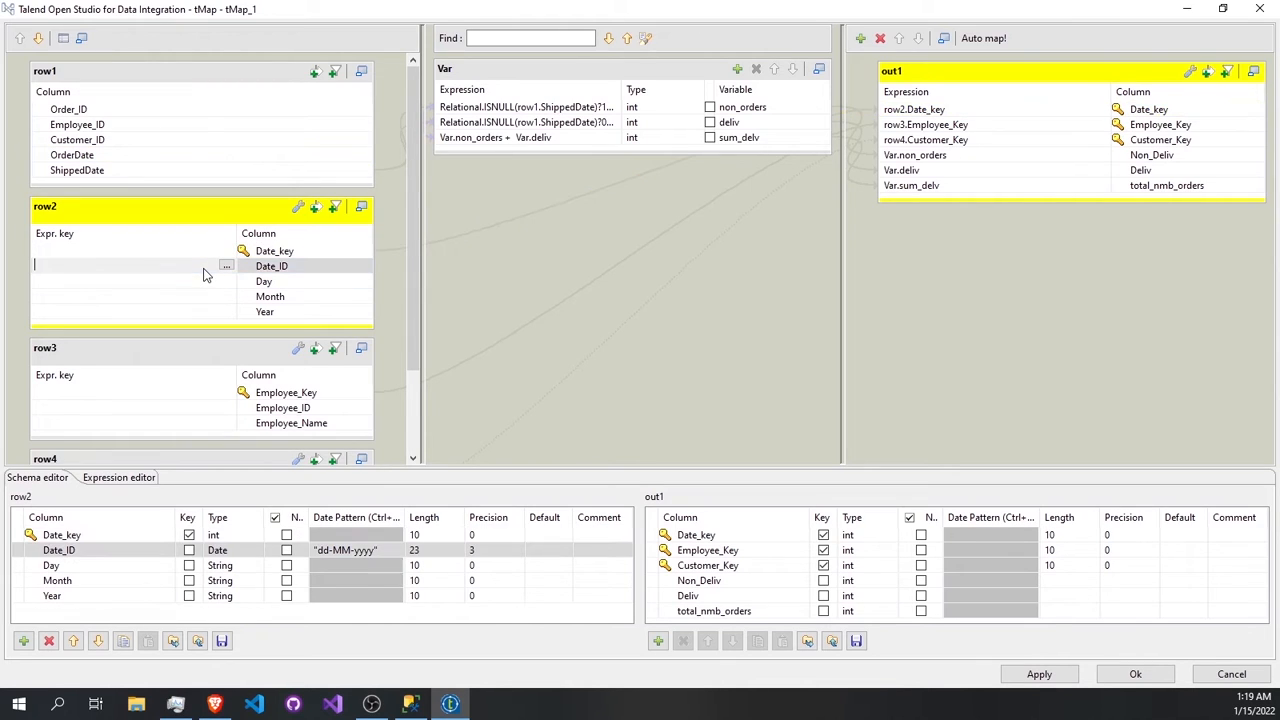
{"action": "key", "text": "ctrl+v"}
Set the join expression of row3's Employee_ID to row1.EMPLOYEE_ID.
{"action": "left_click", "coordinate": [193, 408]}
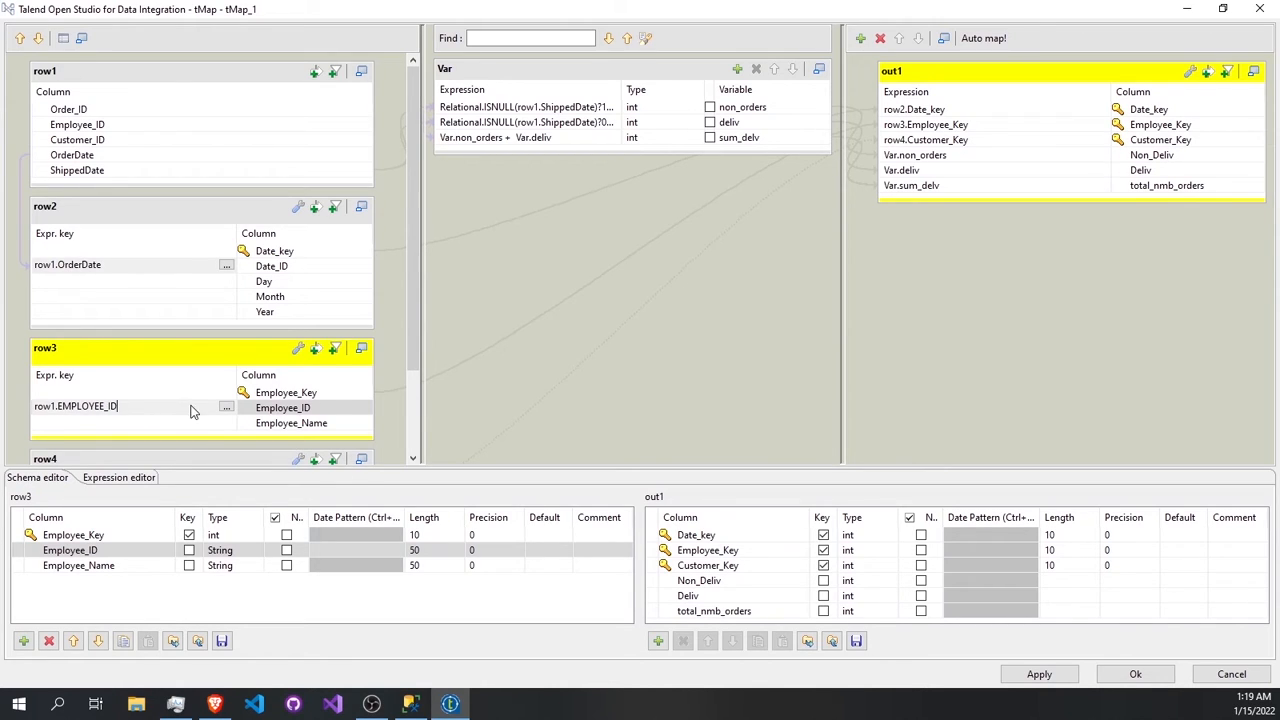
Set the join expression of row4's Customer_Key to row1.Customer_ID and correct row3's Employee_ID expression to row1.Employee_ID.
{"action": "scroll", "coordinate": [192, 412], "scroll_direction": "down", "scroll_amount": 1}
{"action": "left_click", "coordinate": [149, 454]}
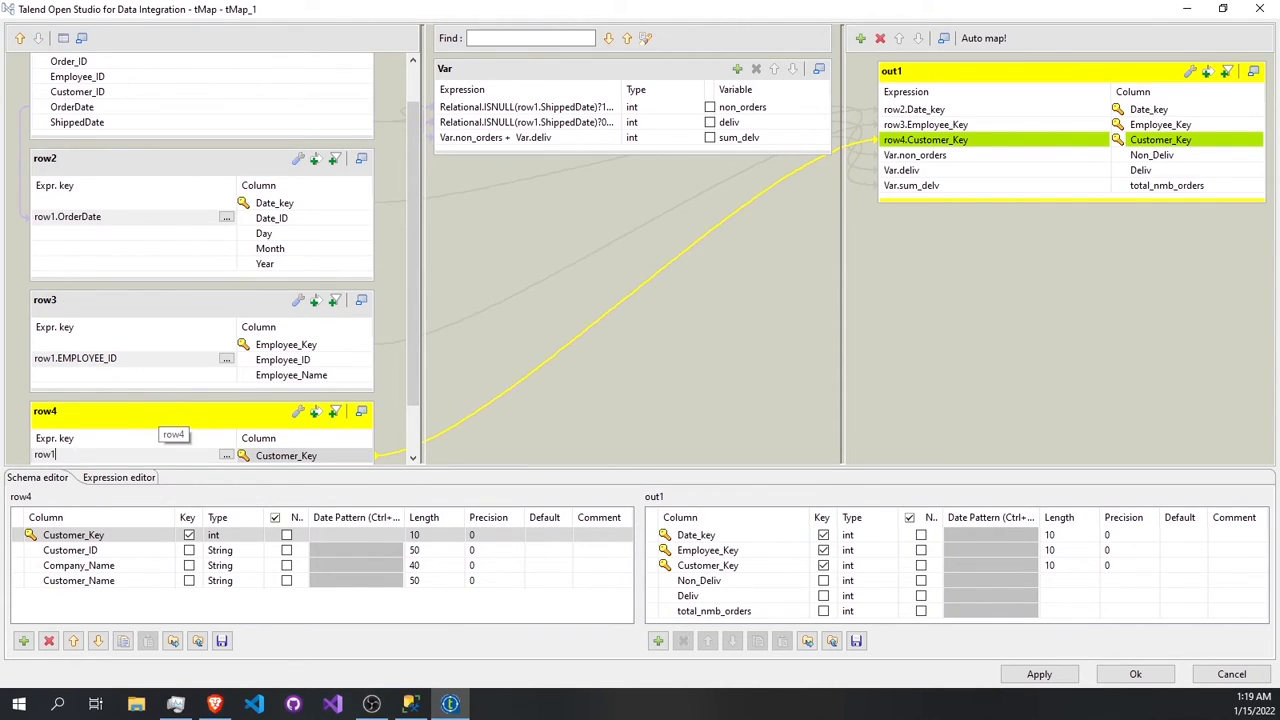
{"action": "type", "text": "row1.Customer_ID"}
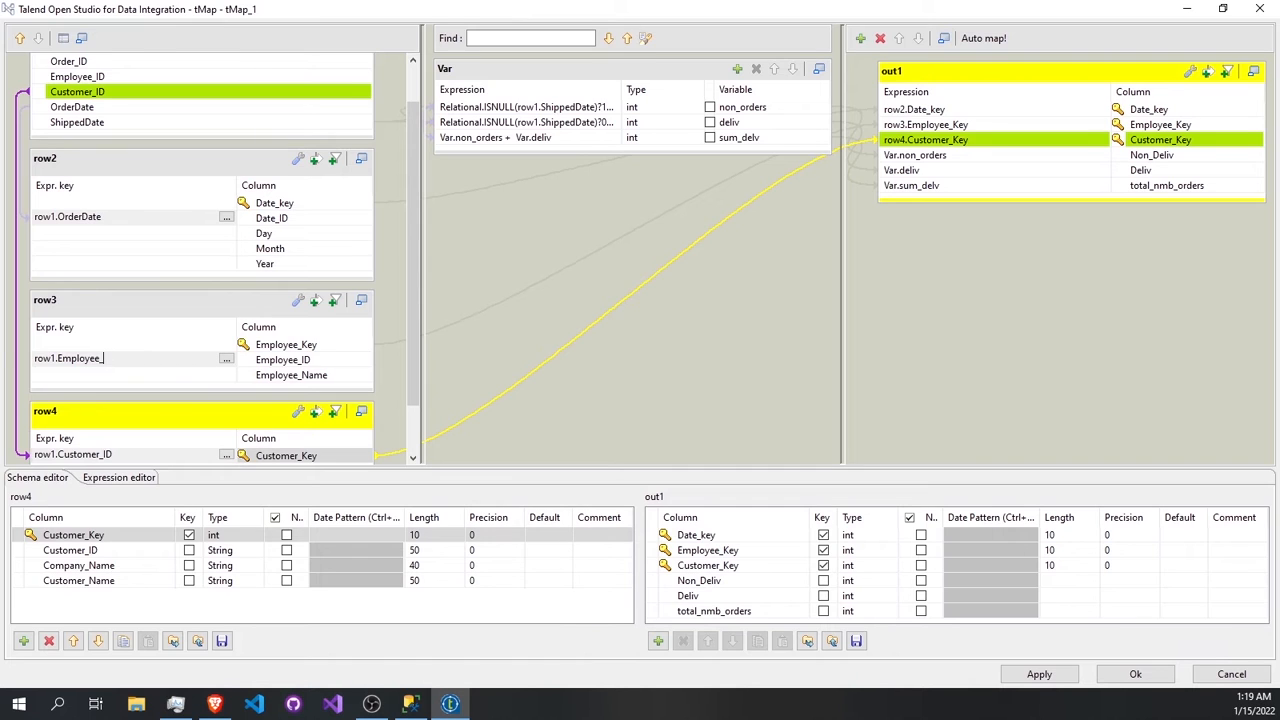
{"action": "type", "text": "ID"}
{"action": "scroll", "coordinate": [136, 197], "scroll_direction": "up", "scroll_amount": 1}
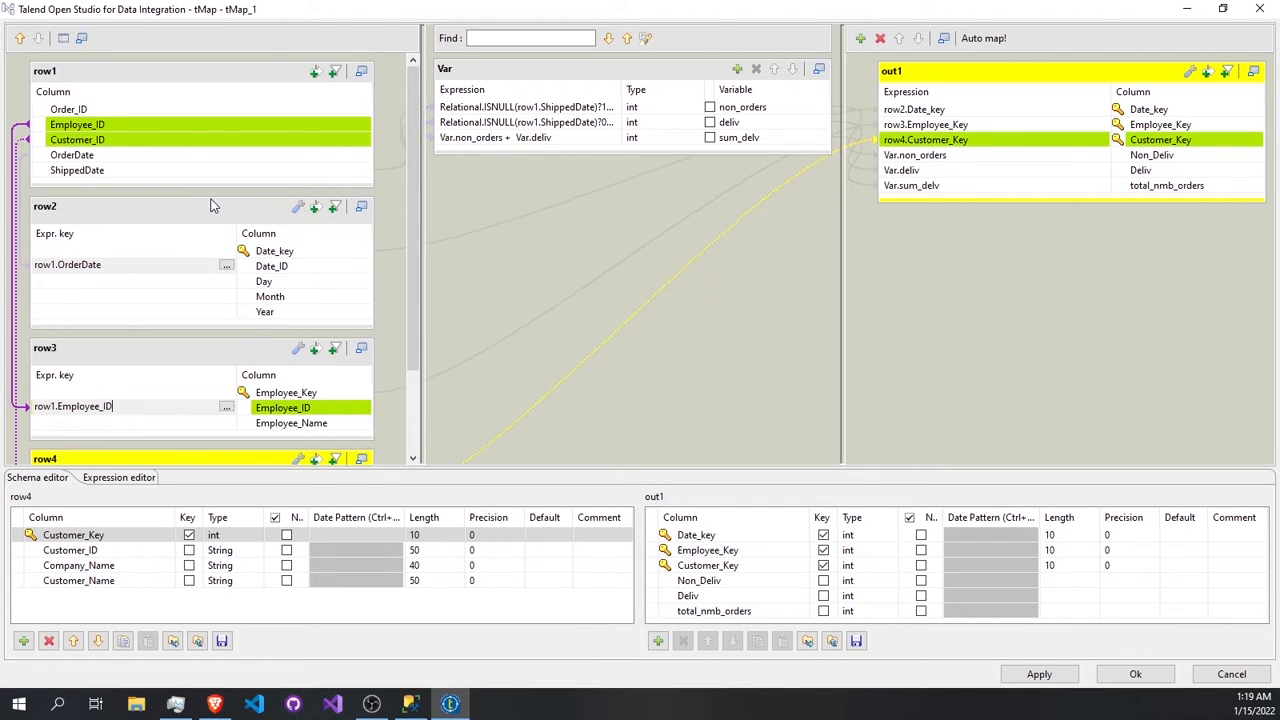
Accept the tMap_1 mapping, then run the Fact_02 job and read its execution output.
{"action": "left_click", "coordinate": [1136, 675]}
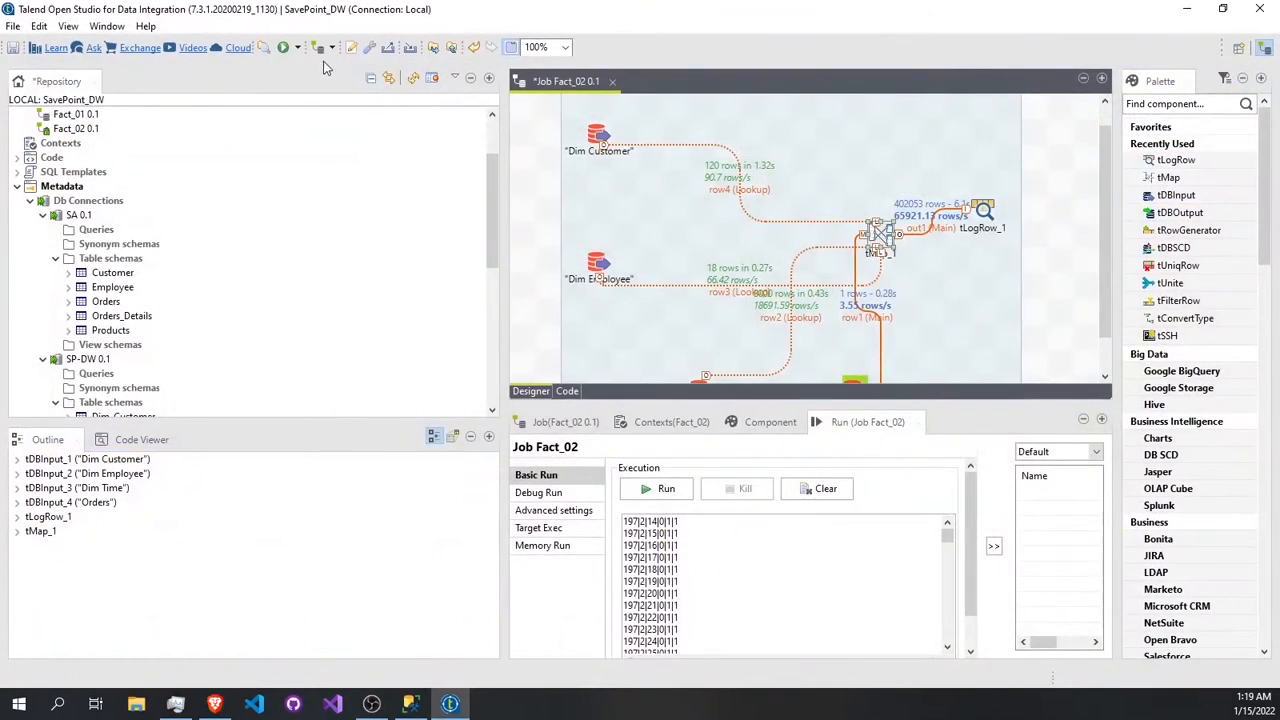
{"action": "left_click", "coordinate": [284, 47]}
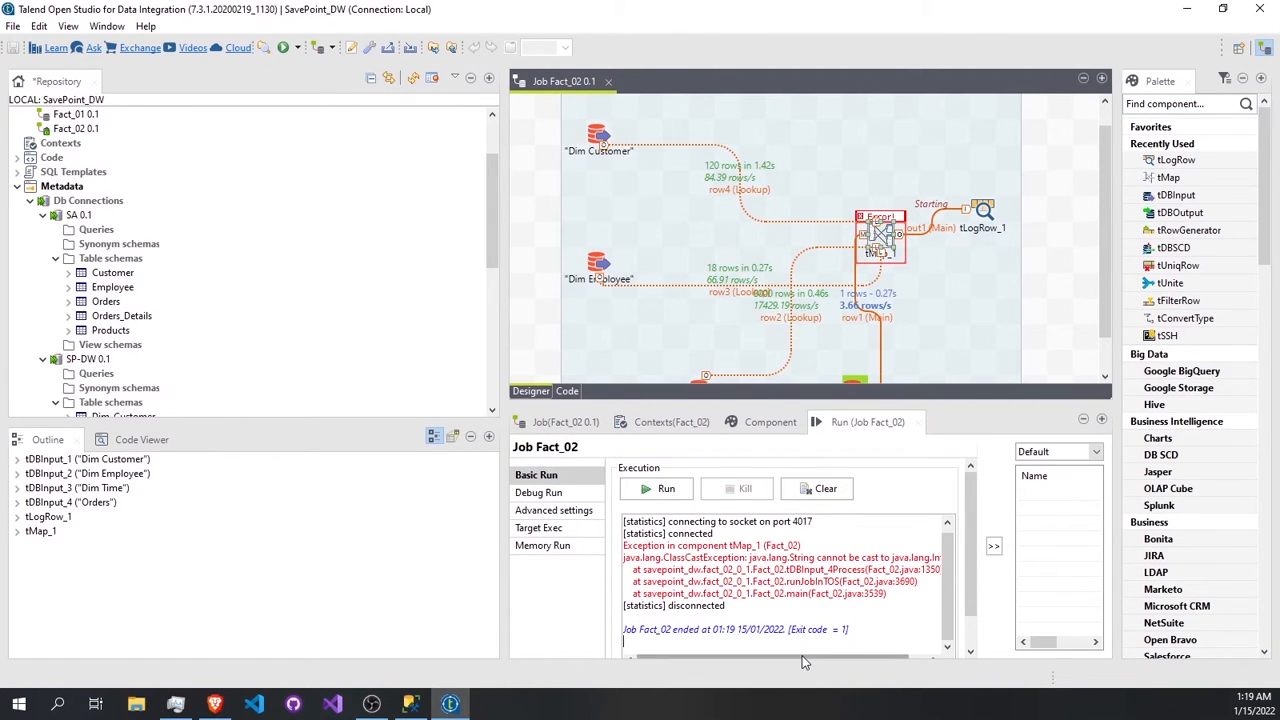
{"action": "left_click_drag", "start_coordinate": [856, 658], "coordinate": [876, 658]}
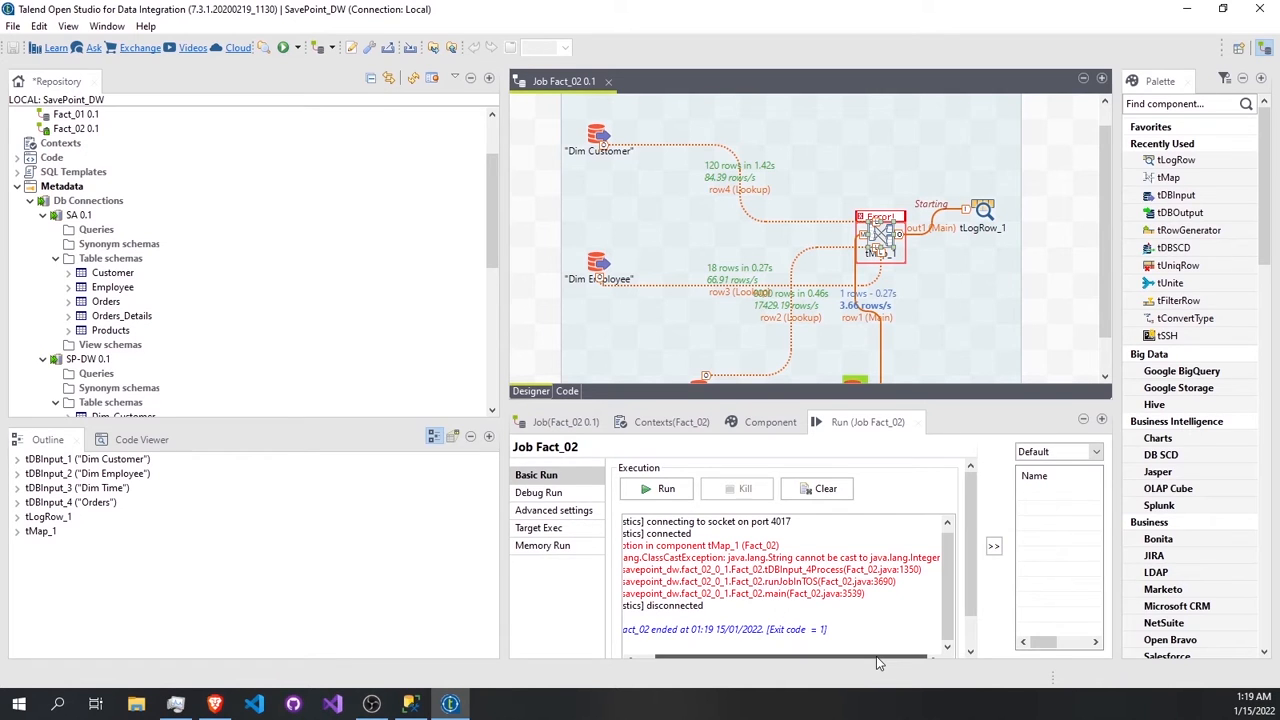
Move the row1.Customer_ID join expression in row4 from Customer_Key to Customer_ID, and rerun the Fact_02 job.
{"action": "left_click", "coordinate": [880, 236]}
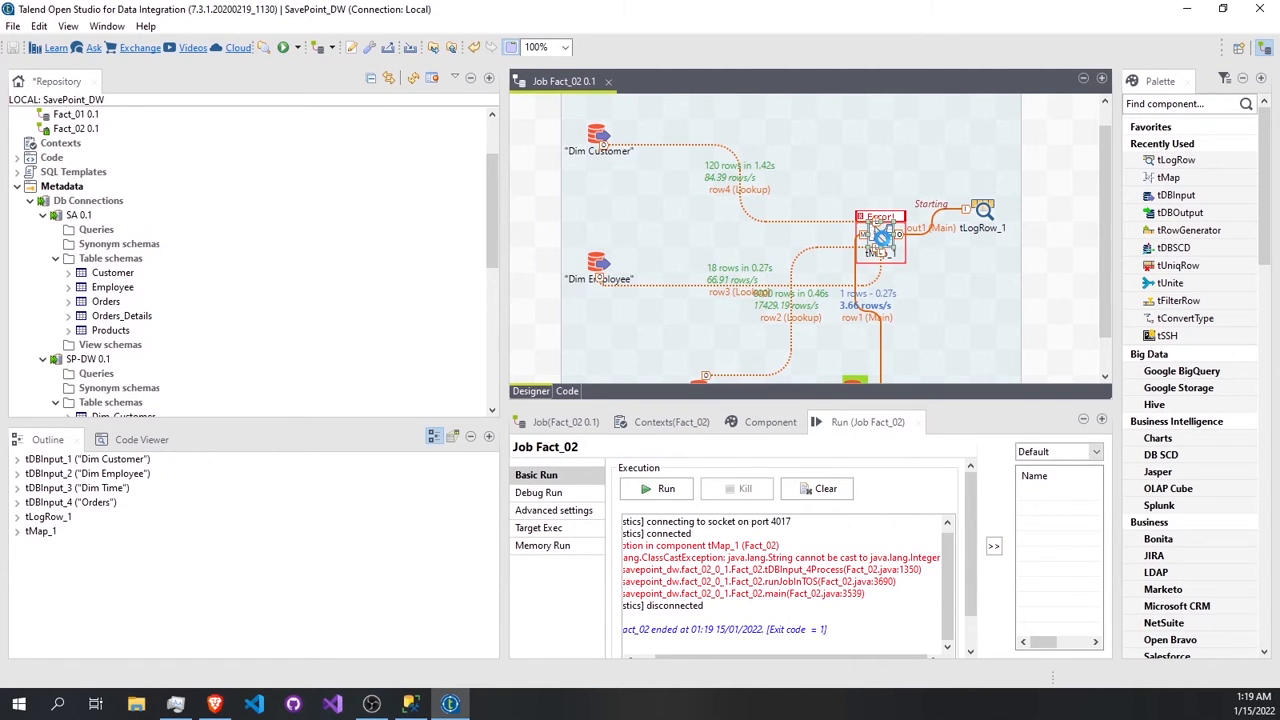
{"action": "double_click", "coordinate": [880, 236]}
{"action": "scroll", "coordinate": [290, 405], "scroll_direction": "down", "scroll_amount": 2}
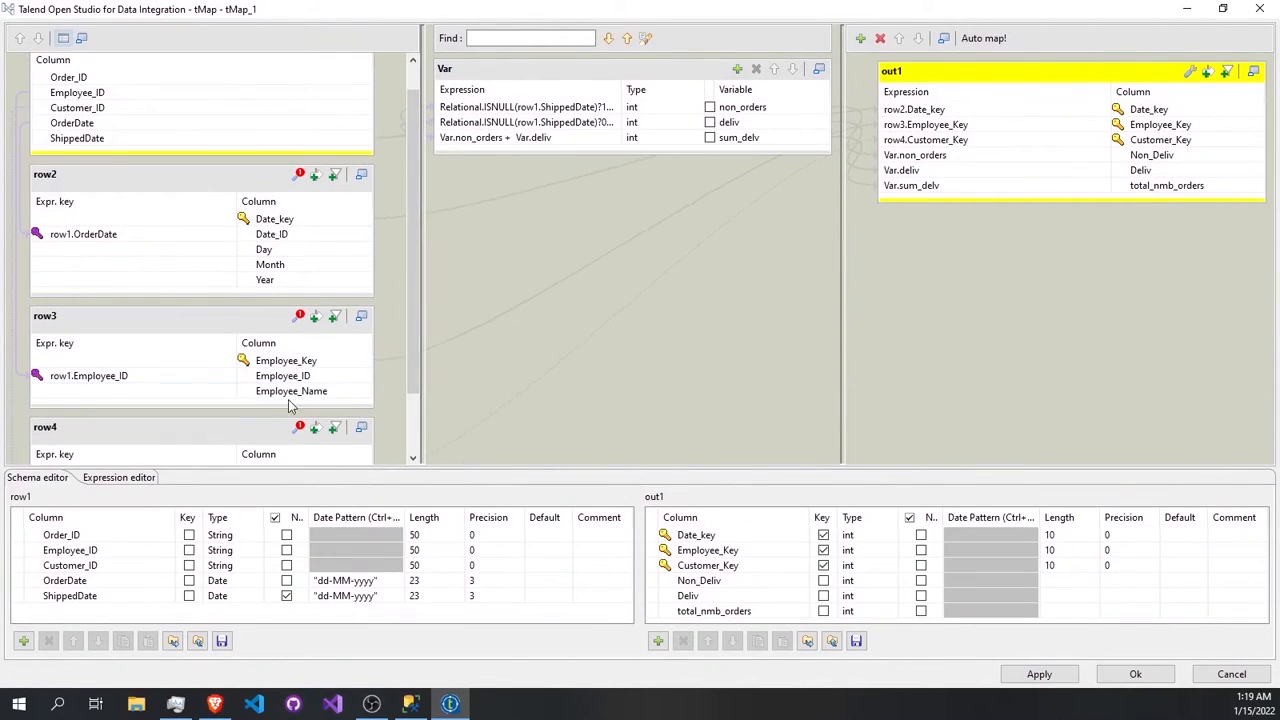
{"action": "scroll", "coordinate": [290, 405], "scroll_direction": "down", "scroll_amount": 2}
{"action": "left_click", "coordinate": [186, 396]}
{"action": "key", "text": "ctrl+x"}
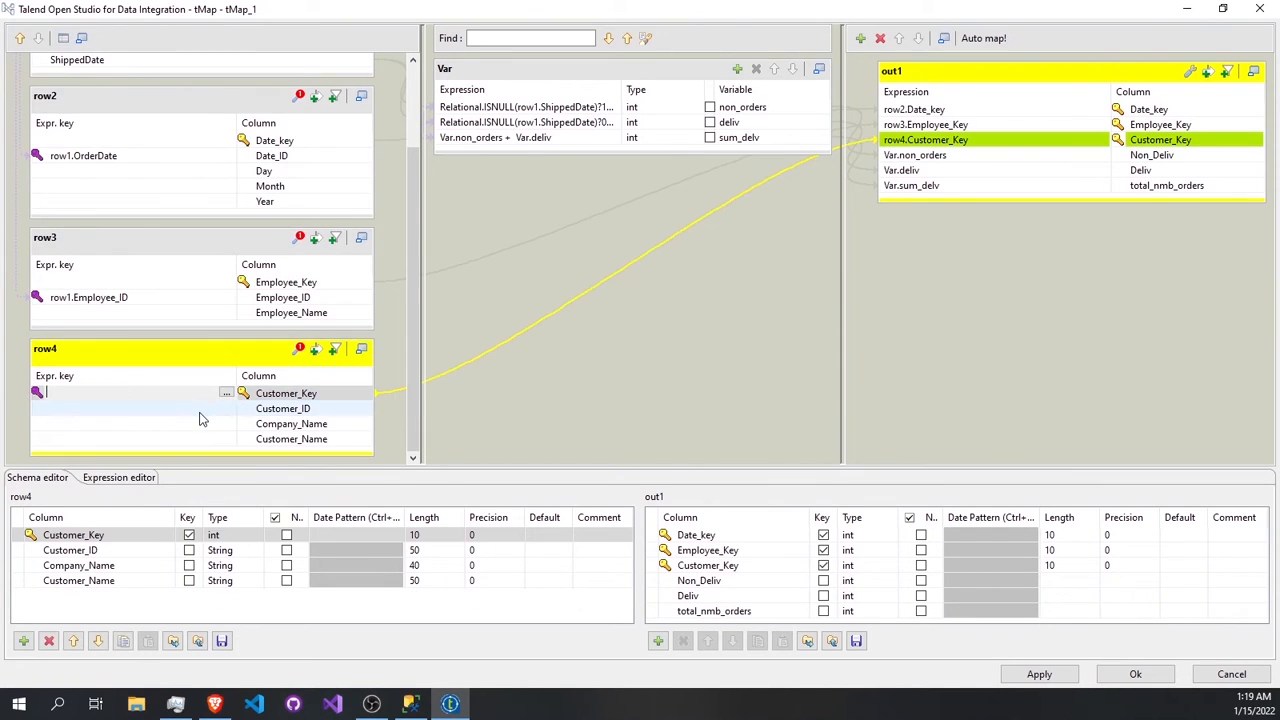
{"action": "left_click", "coordinate": [205, 410]}
{"action": "key", "text": "ctrl+v"}
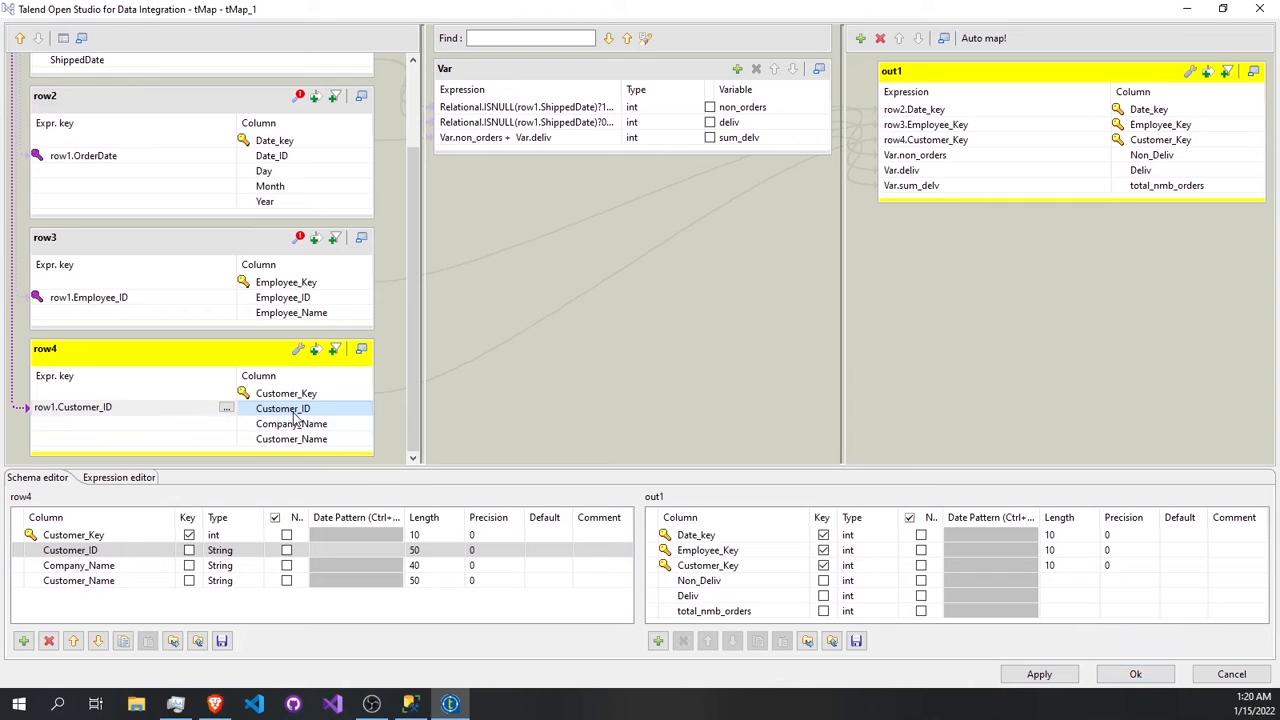
{"action": "left_click", "coordinate": [1123, 680]}
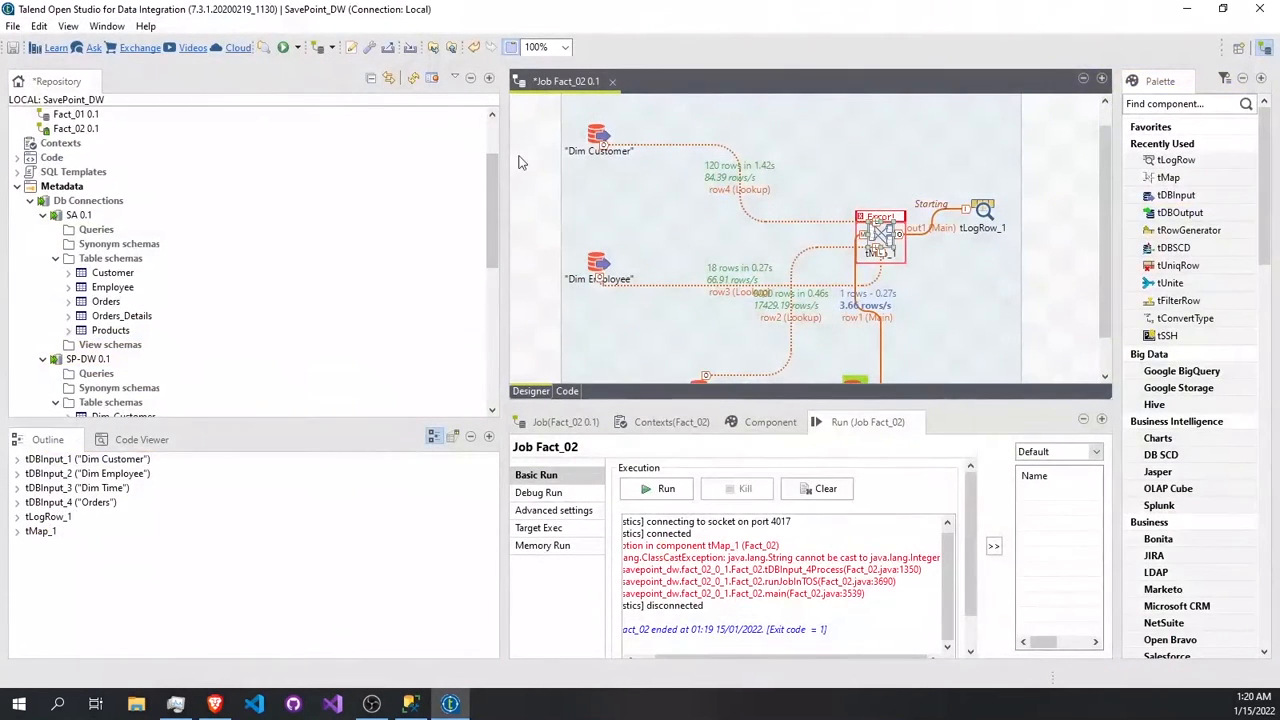
{"action": "left_click", "coordinate": [284, 48]}
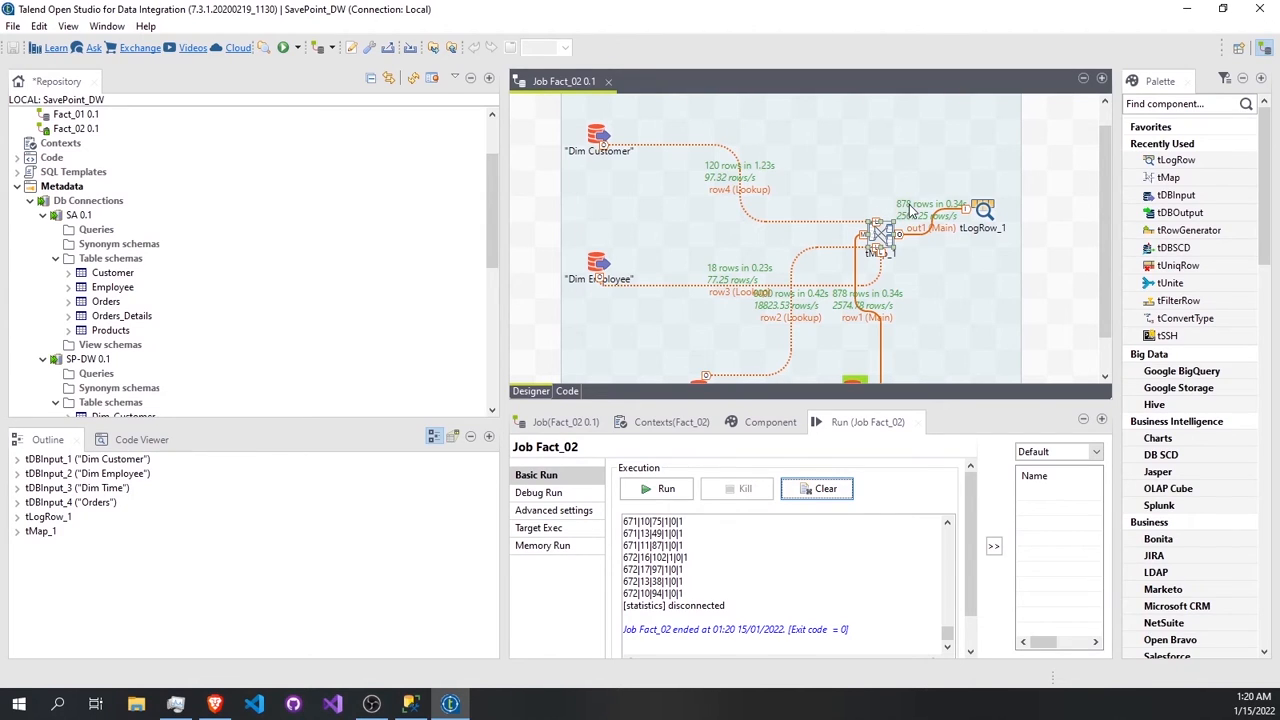
Delete tLogRow_1 and add a tDBOutput (Microsoft SQL Server) component based on the SP-DW connection in its place.
{"action": "left_click", "coordinate": [985, 210]}
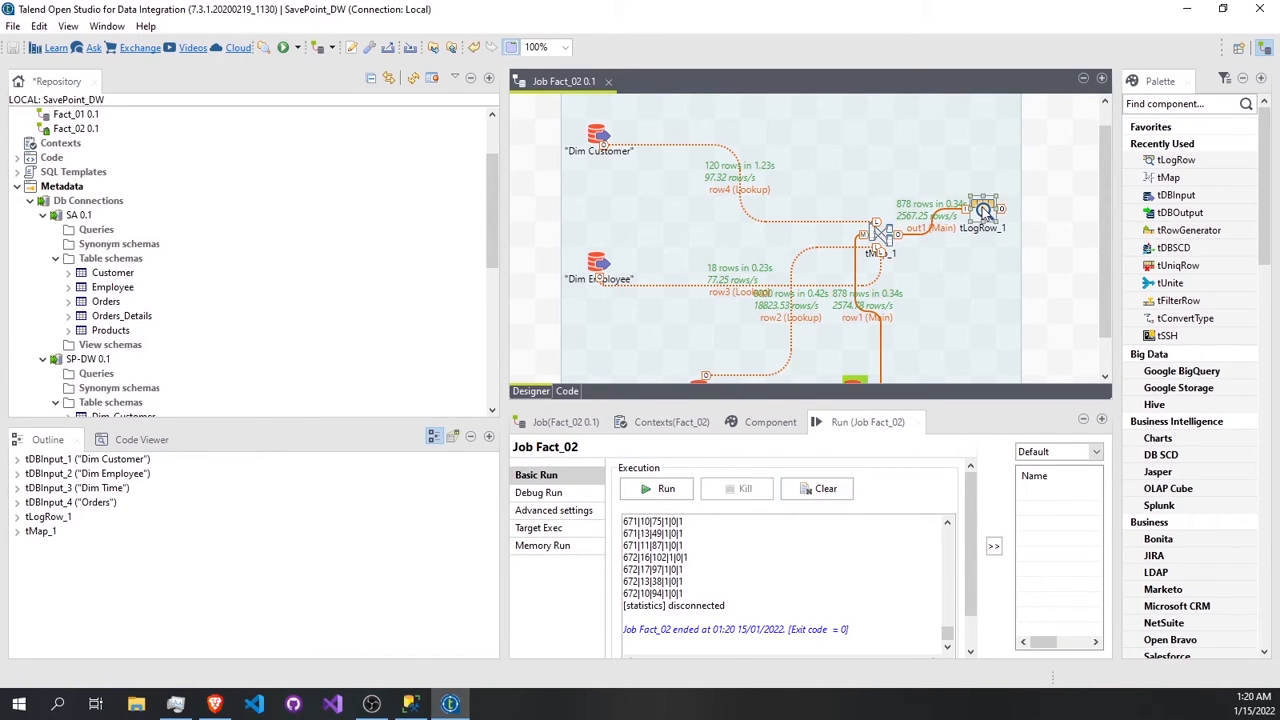
{"action": "key", "text": "Delete"}
{"action": "left_click", "coordinate": [88, 362]}
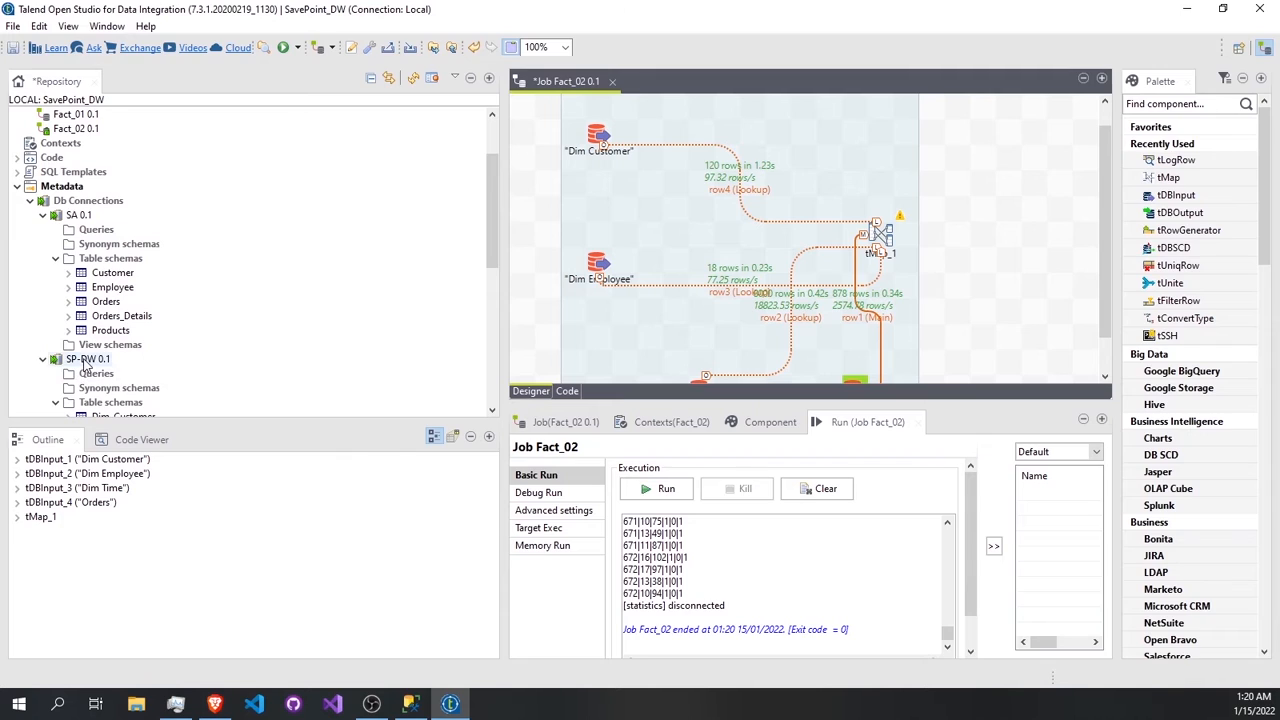
{"action": "left_click_drag", "start_coordinate": [983, 236], "coordinate": [983, 237]}
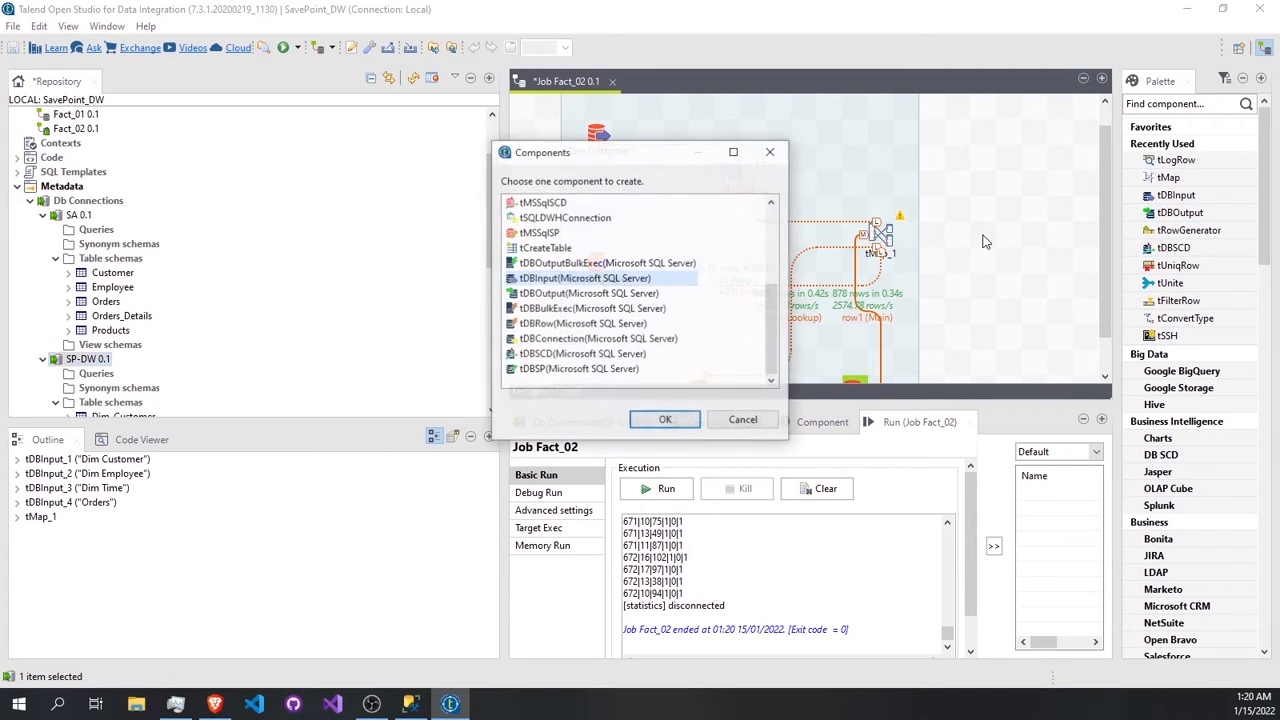
{"action": "double_click", "coordinate": [597, 295]}
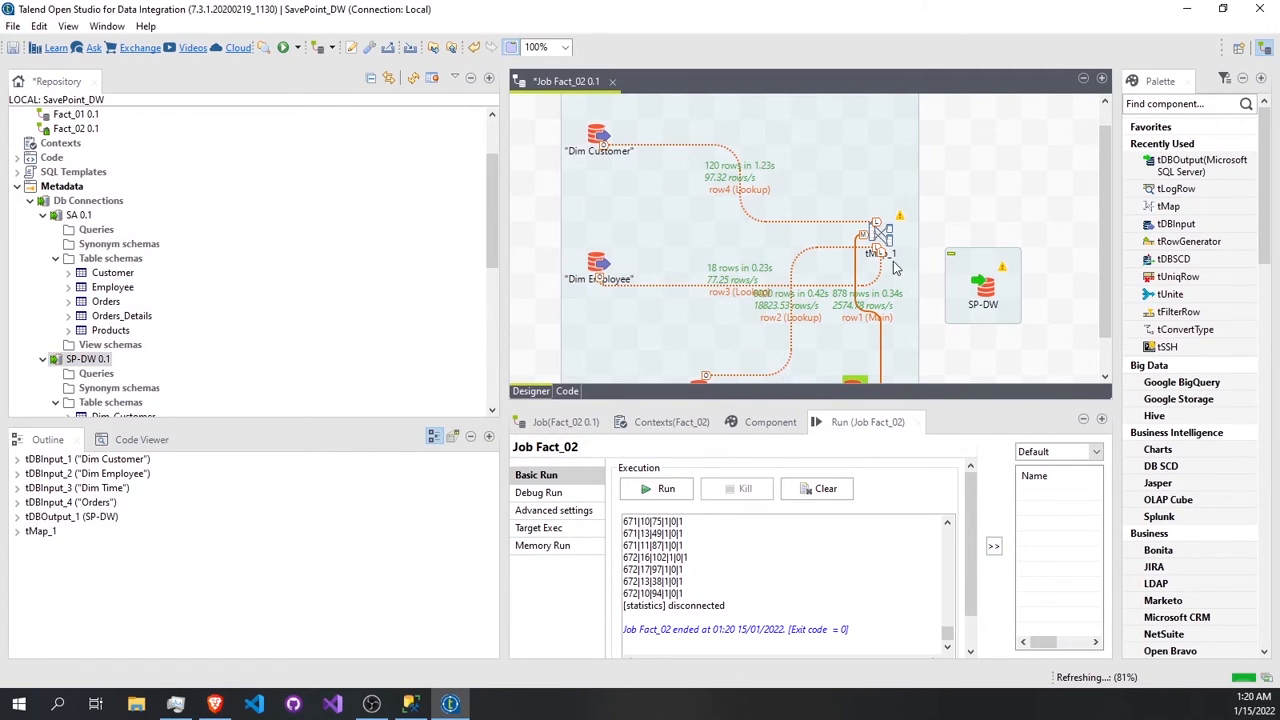
Connect the out1 output of tMap_1 to the SP-DW output component.
{"action": "left_click_drag", "start_coordinate": [897, 237], "coordinate": [983, 290]}
{"action": "key", "text": "Escape"}
{"action": "right_click", "coordinate": [884, 238]}
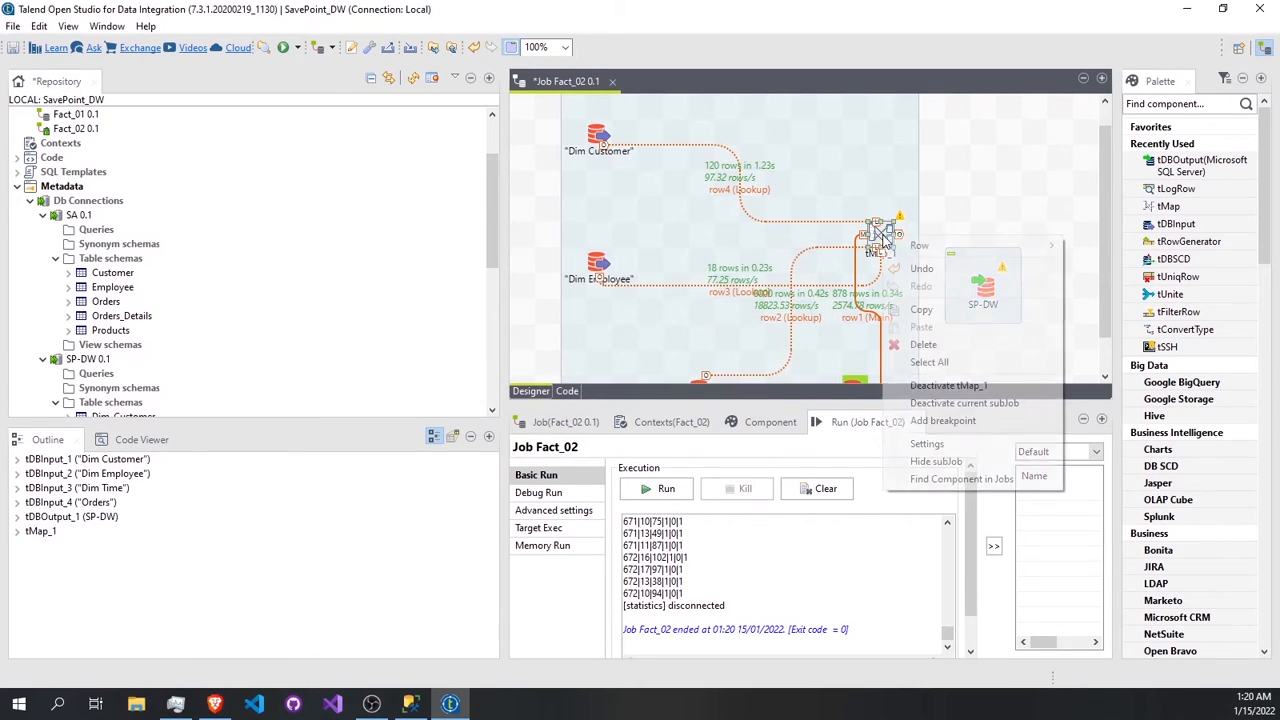
{"action": "mouse_move", "coordinate": [960, 246]}
{"action": "left_click", "coordinate": [1082, 247]}
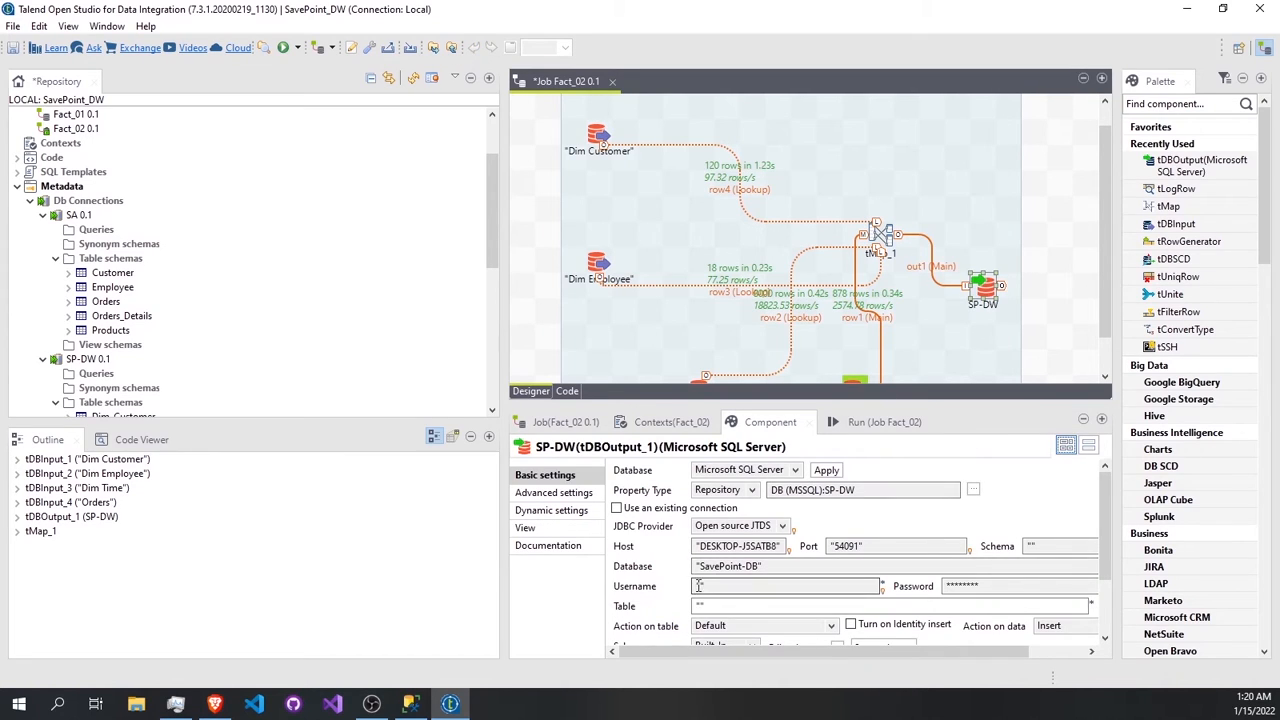
Configure SP-DW to write to table "Fact 02" with Create table if does not exist and Insert if not exist, and run the job.
{"action": "left_click", "coordinate": [700, 605]}
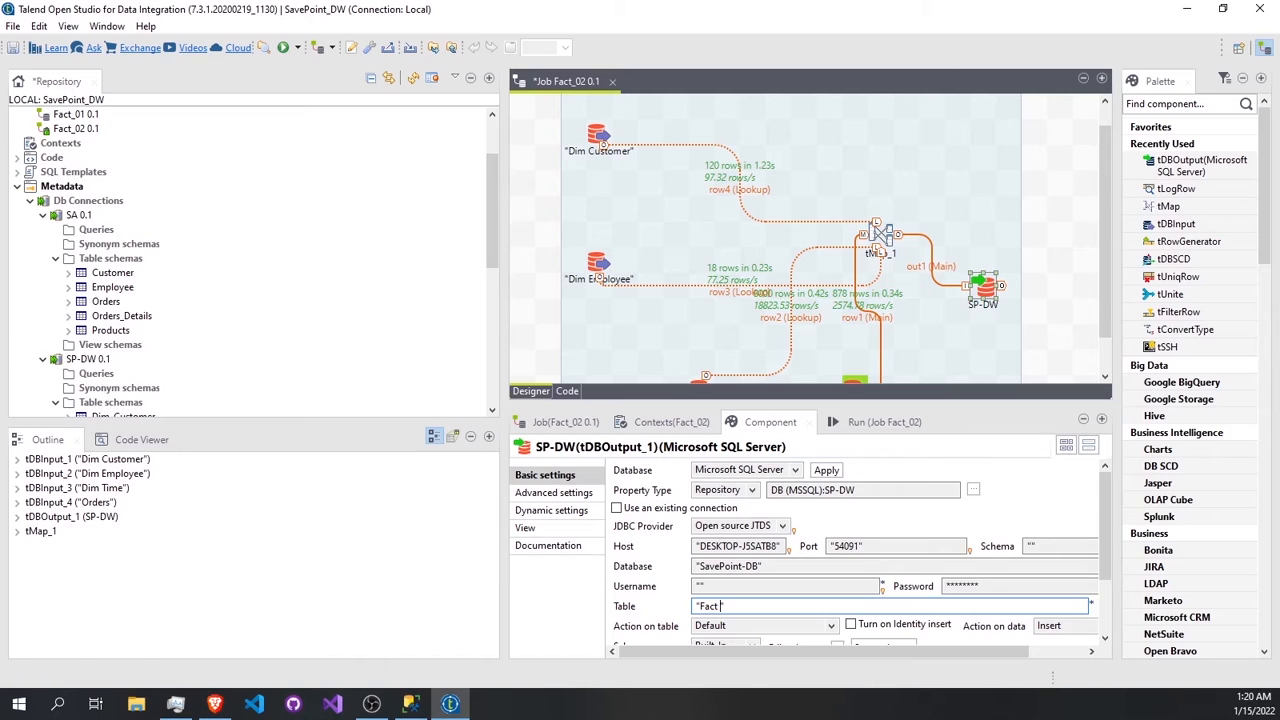
{"action": "left_click", "coordinate": [755, 626]}
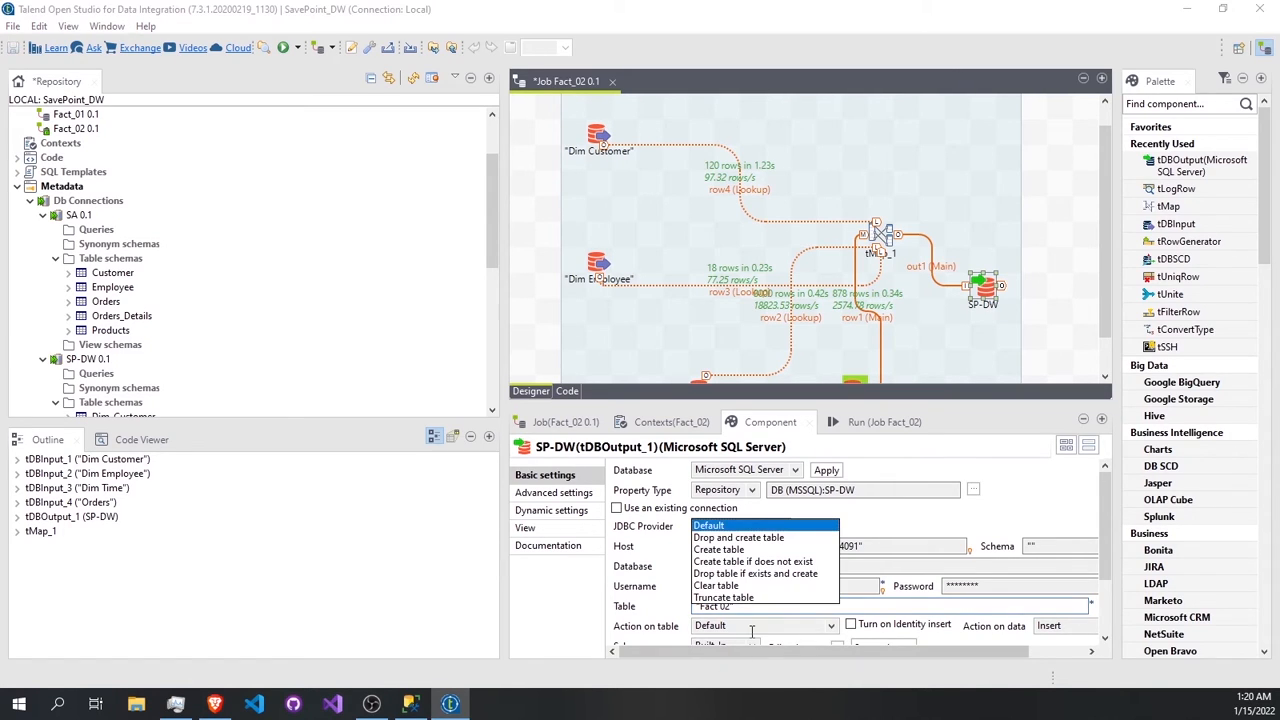
{"action": "left_click", "coordinate": [755, 562]}
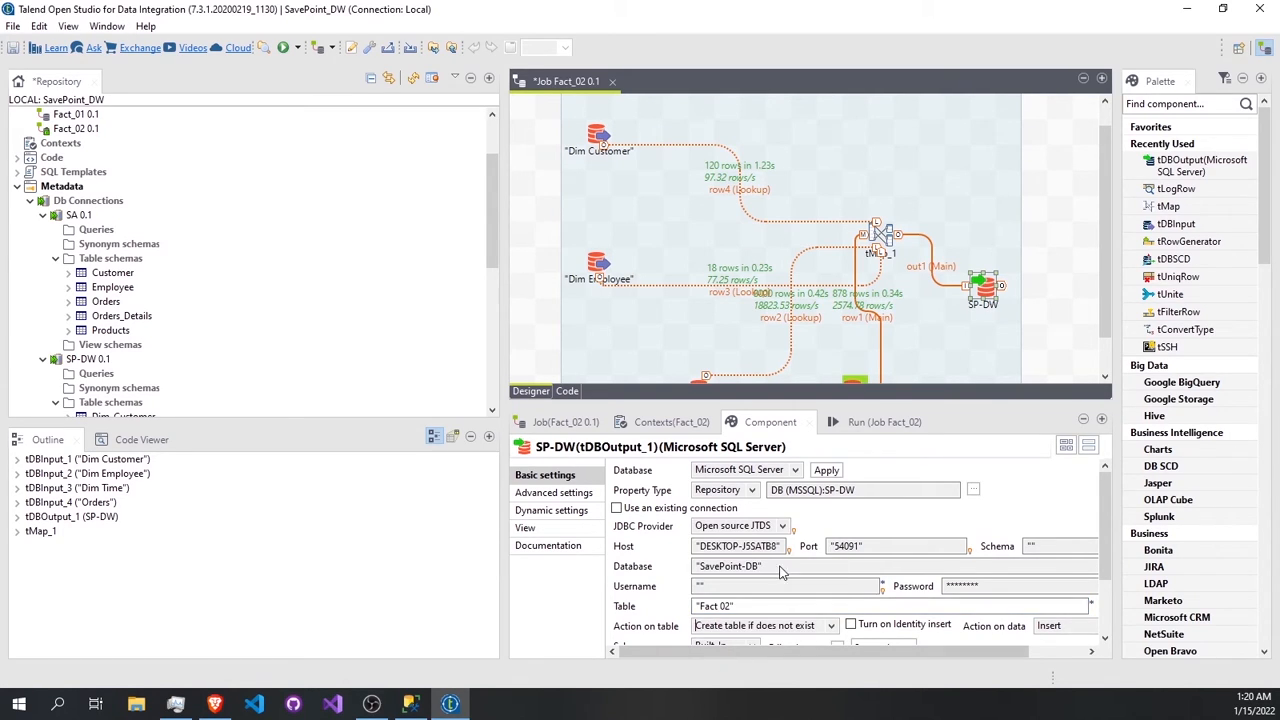
{"action": "left_click", "coordinate": [1058, 626]}
{"action": "left_click", "coordinate": [1063, 598]}
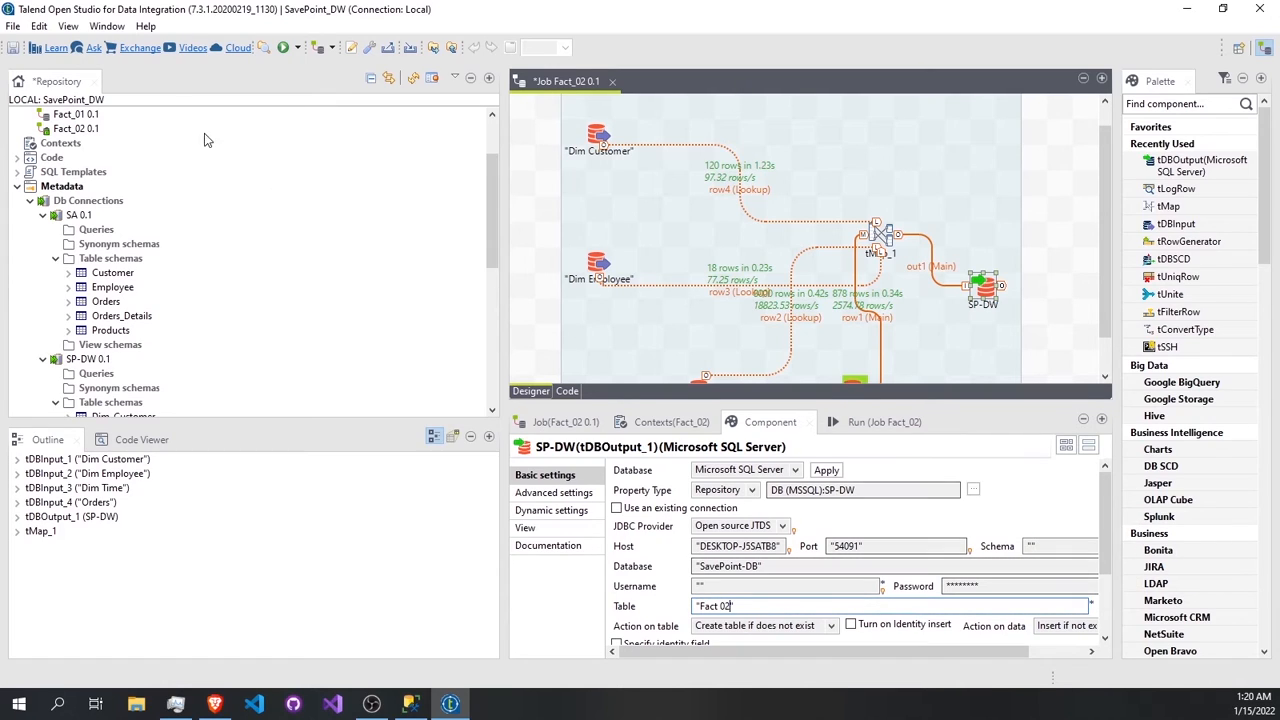
{"action": "left_click", "coordinate": [285, 49]}
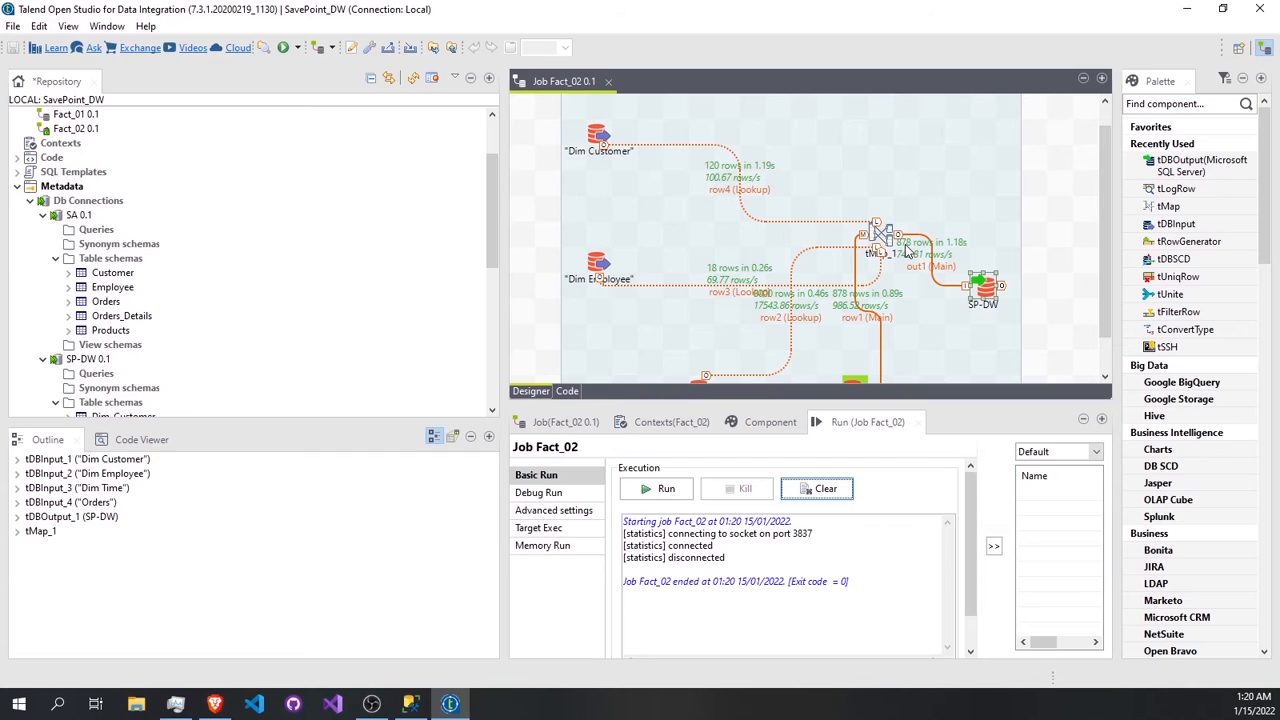
Switch to SQL Server Management Studio and refresh the tables of SavePoint-DB.
{"action": "left_click", "coordinate": [412, 704]}
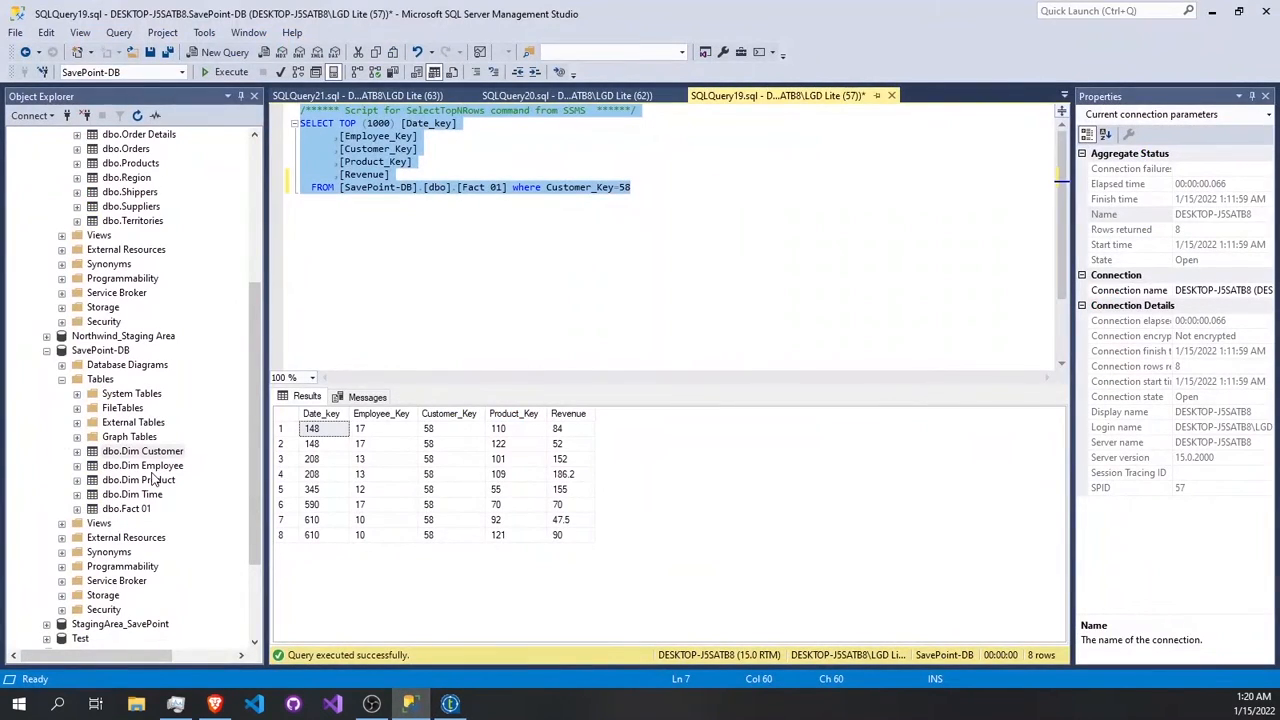
{"action": "right_click", "coordinate": [102, 381]}
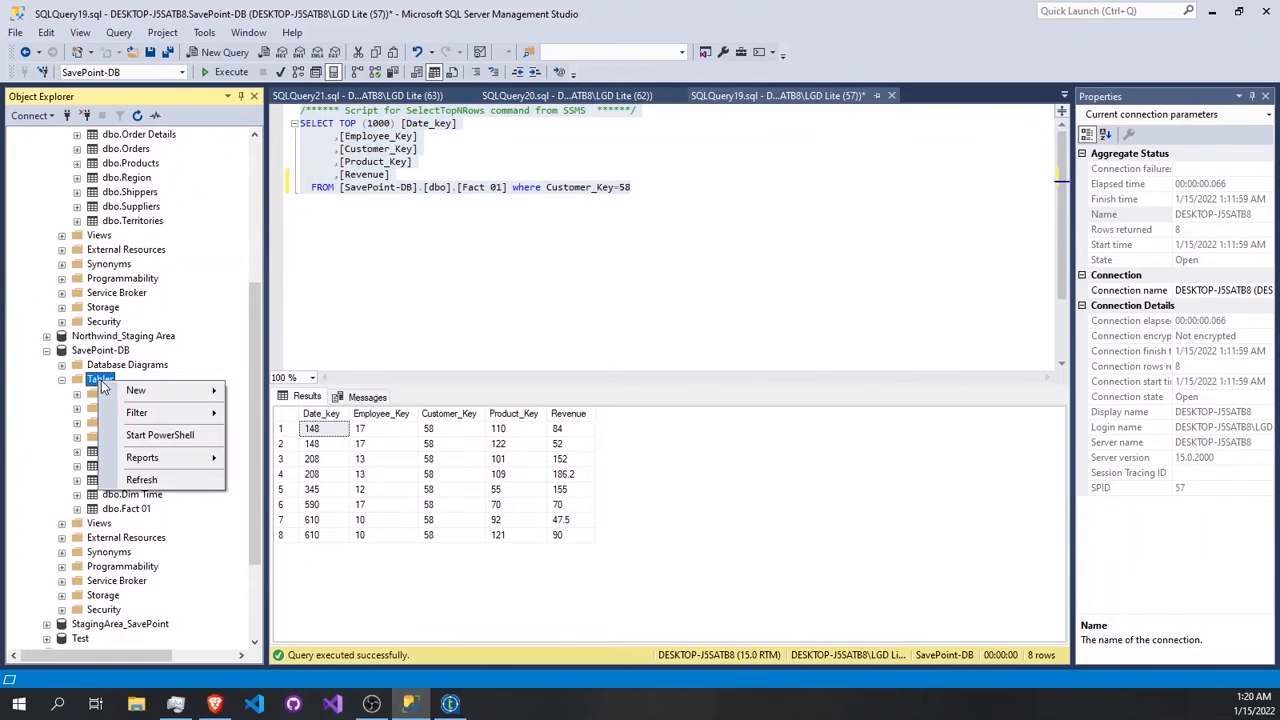
{"action": "left_click", "coordinate": [163, 480]}
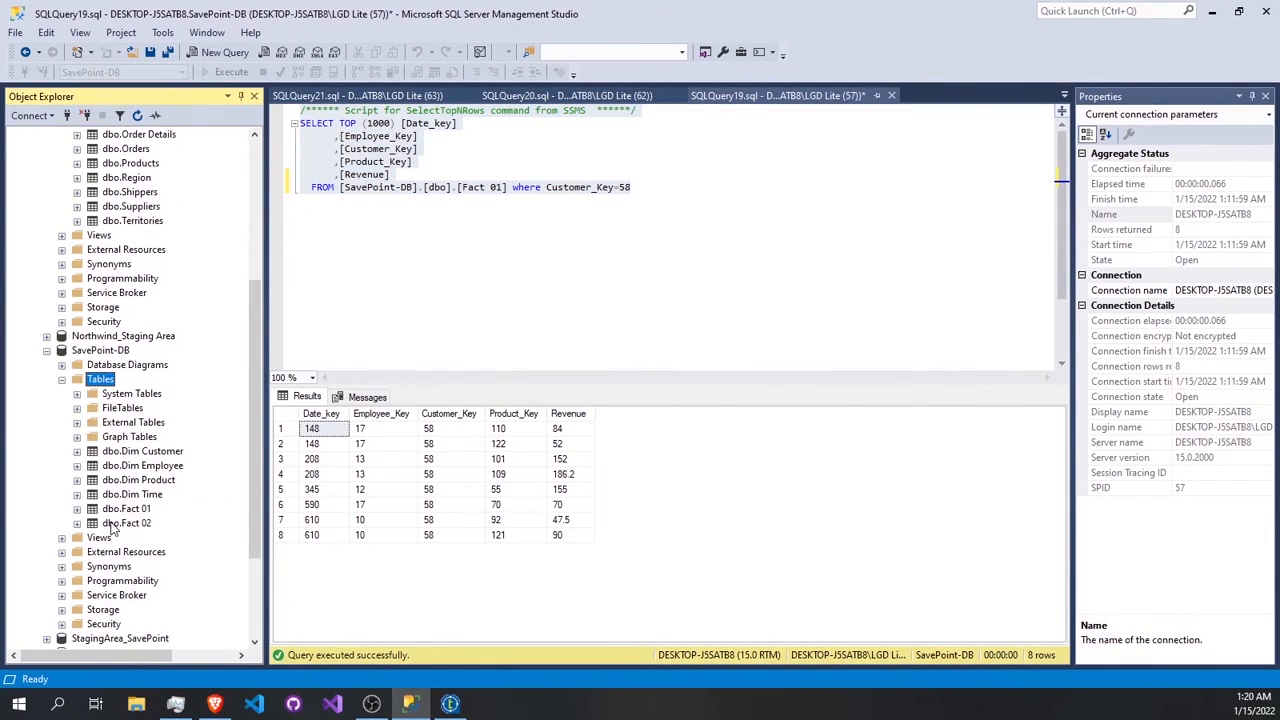
Query the top 1000 rows of dbo.Fact 02 and examine the key, delivery and total order columns.
{"action": "left_click", "coordinate": [121, 525]}
{"action": "right_click", "coordinate": [121, 528]}
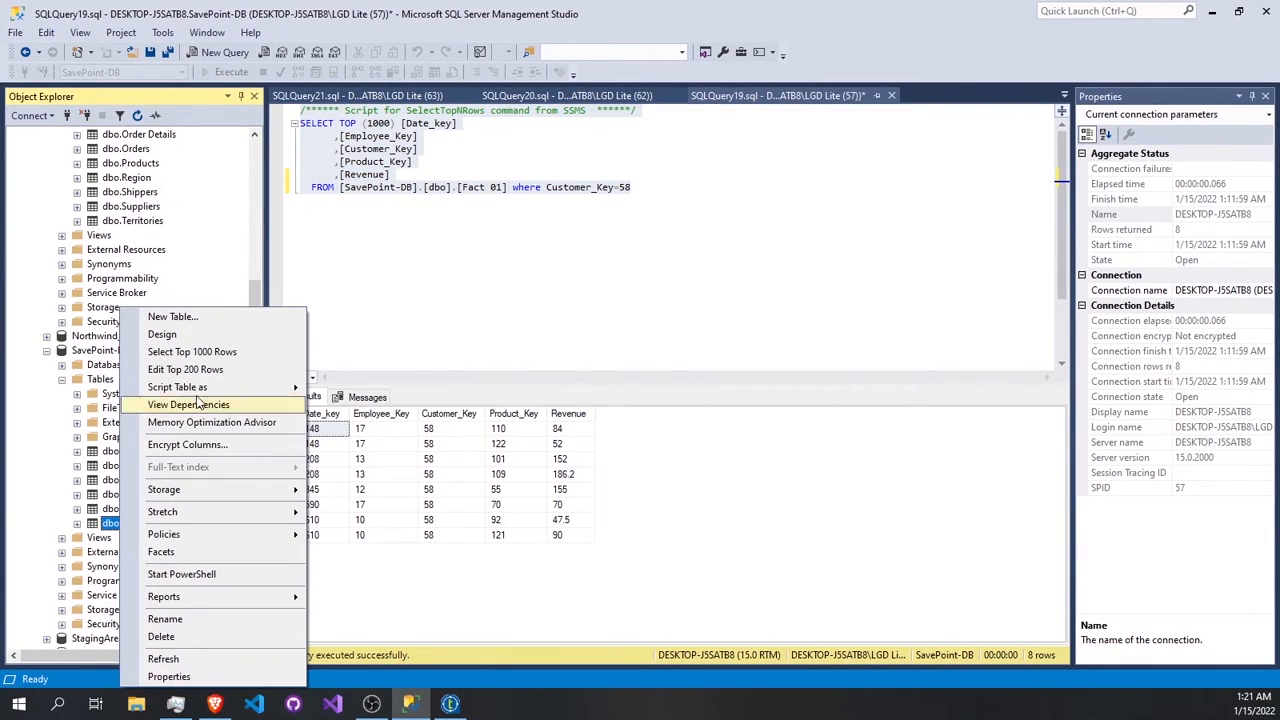
{"action": "left_click", "coordinate": [218, 362]}
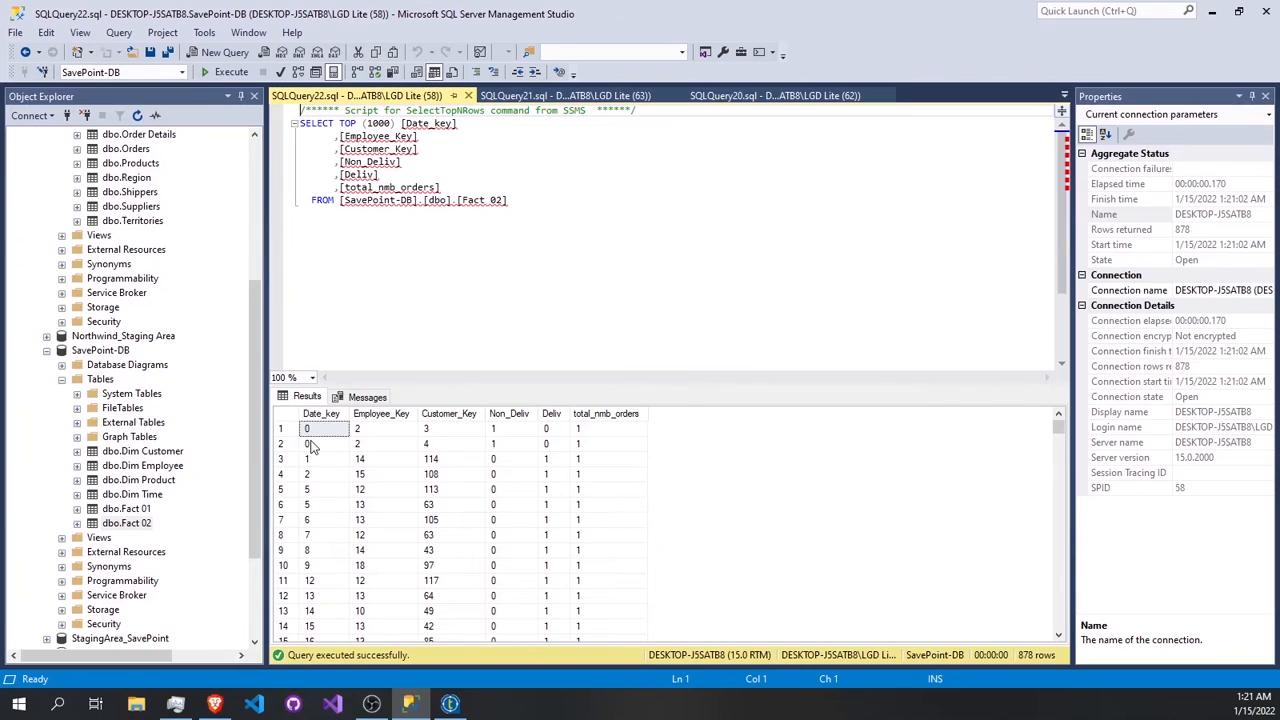
{"action": "scroll", "coordinate": [331, 464], "scroll_direction": "down", "scroll_amount": 7}
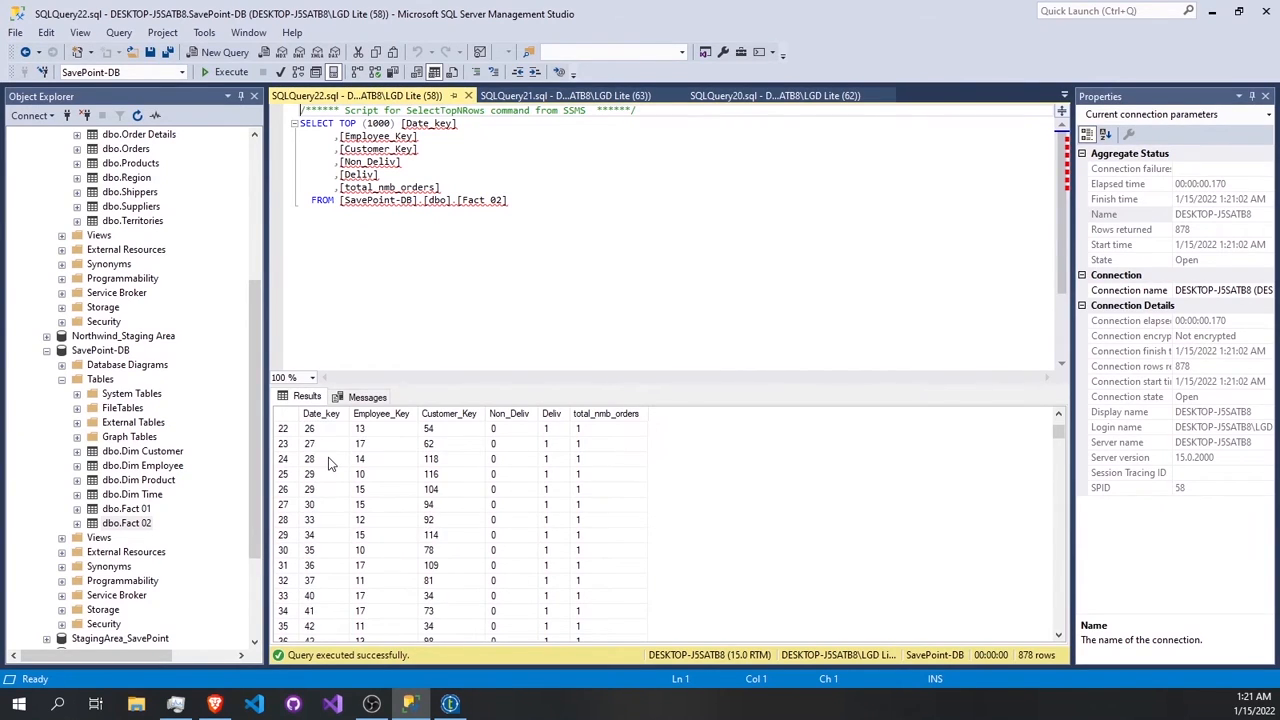
{"action": "scroll", "coordinate": [331, 464], "scroll_direction": "up", "scroll_amount": 7}
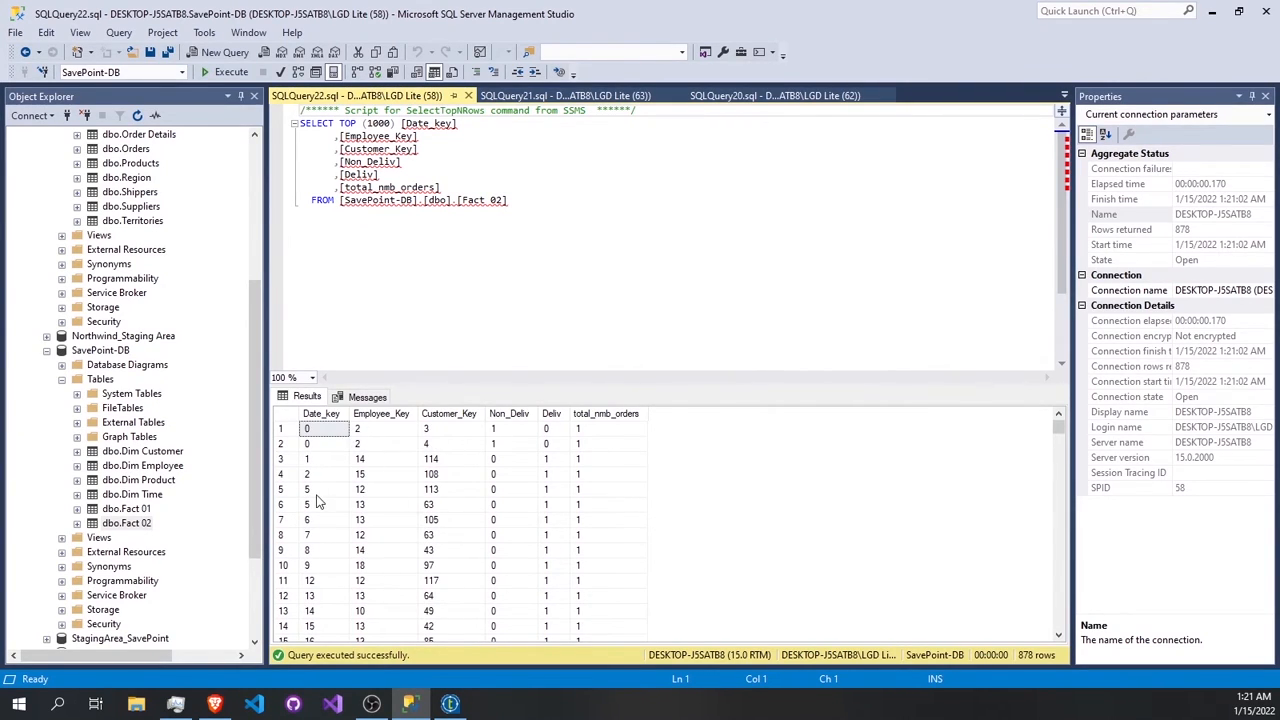
{"action": "scroll", "coordinate": [331, 497], "scroll_direction": "down", "scroll_amount": 17}
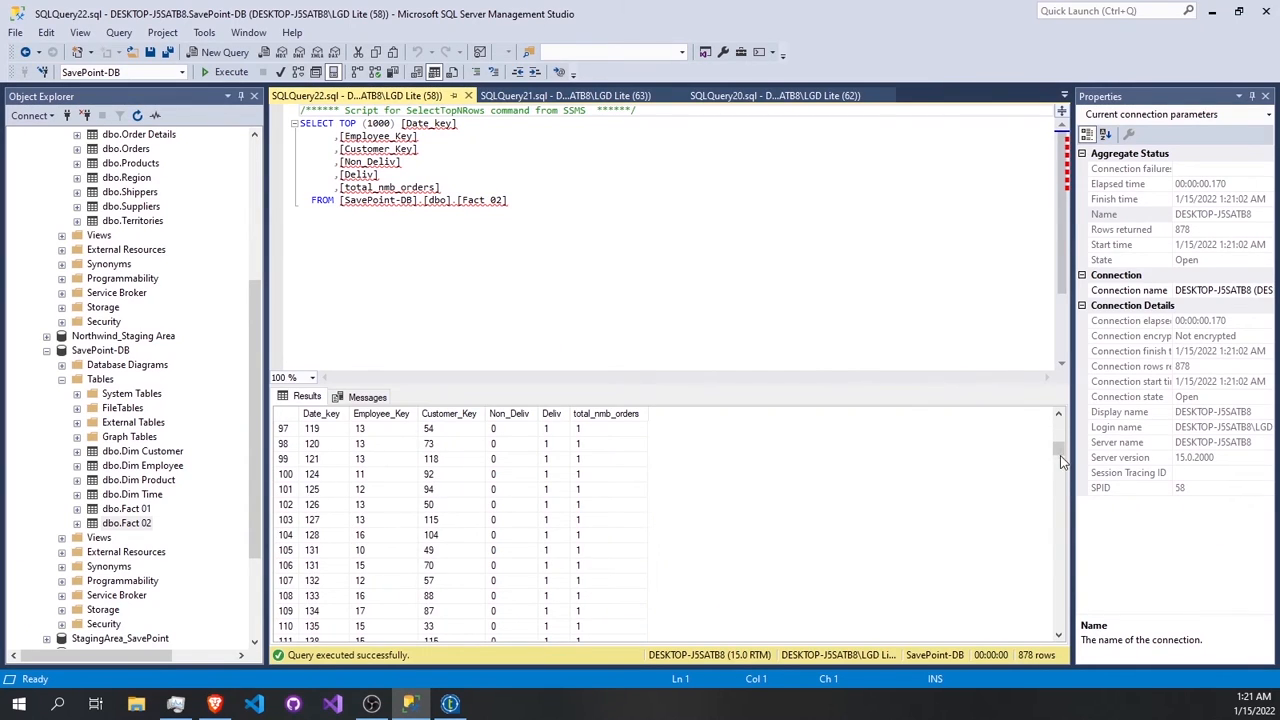
{"action": "left_click_drag", "start_coordinate": [1060, 455], "coordinate": [1048, 420]}
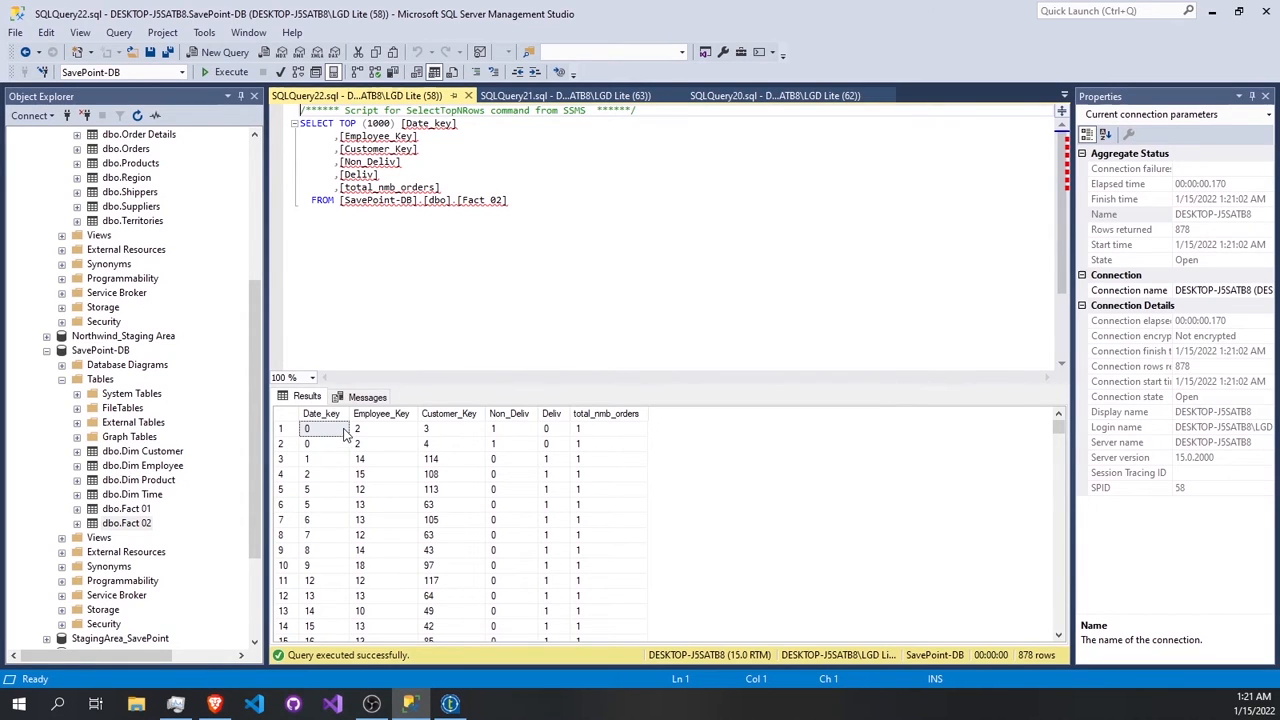
Return to Talend Open Studio and open the tMap_1 mapping to view the lookup settings of row2.
{"action": "left_click", "coordinate": [450, 704]}
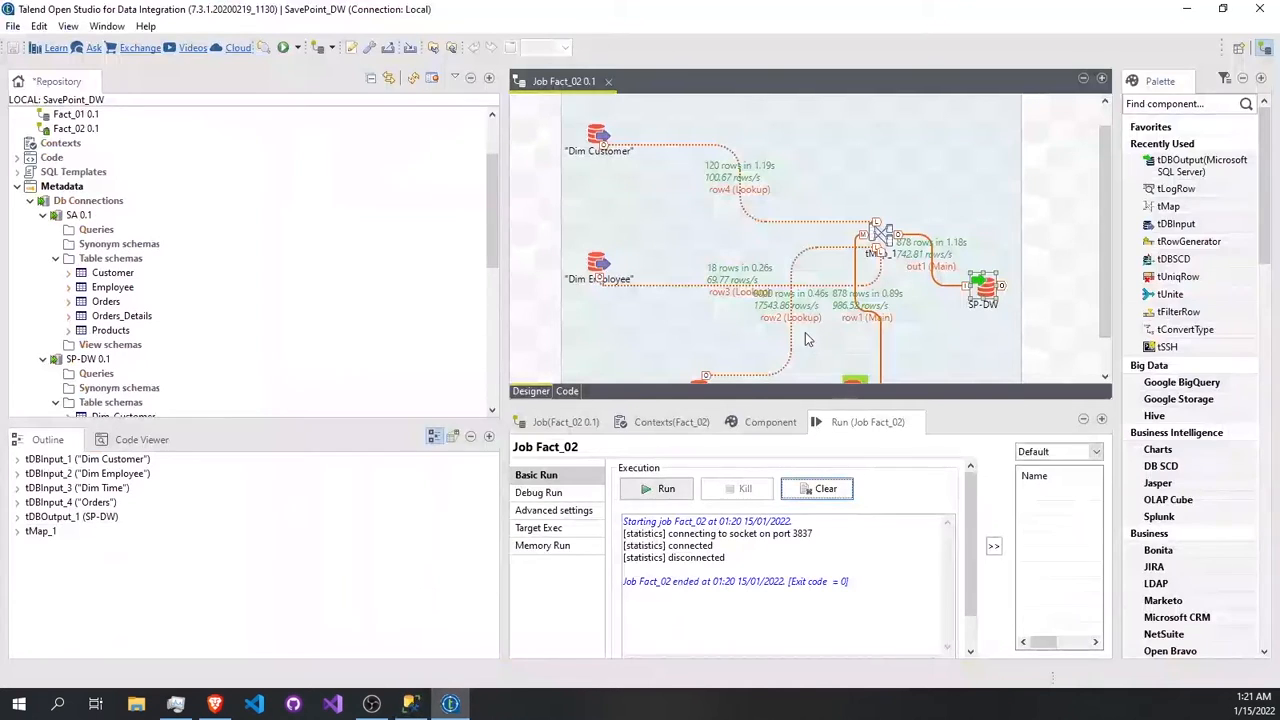
{"action": "double_click", "coordinate": [880, 233]}
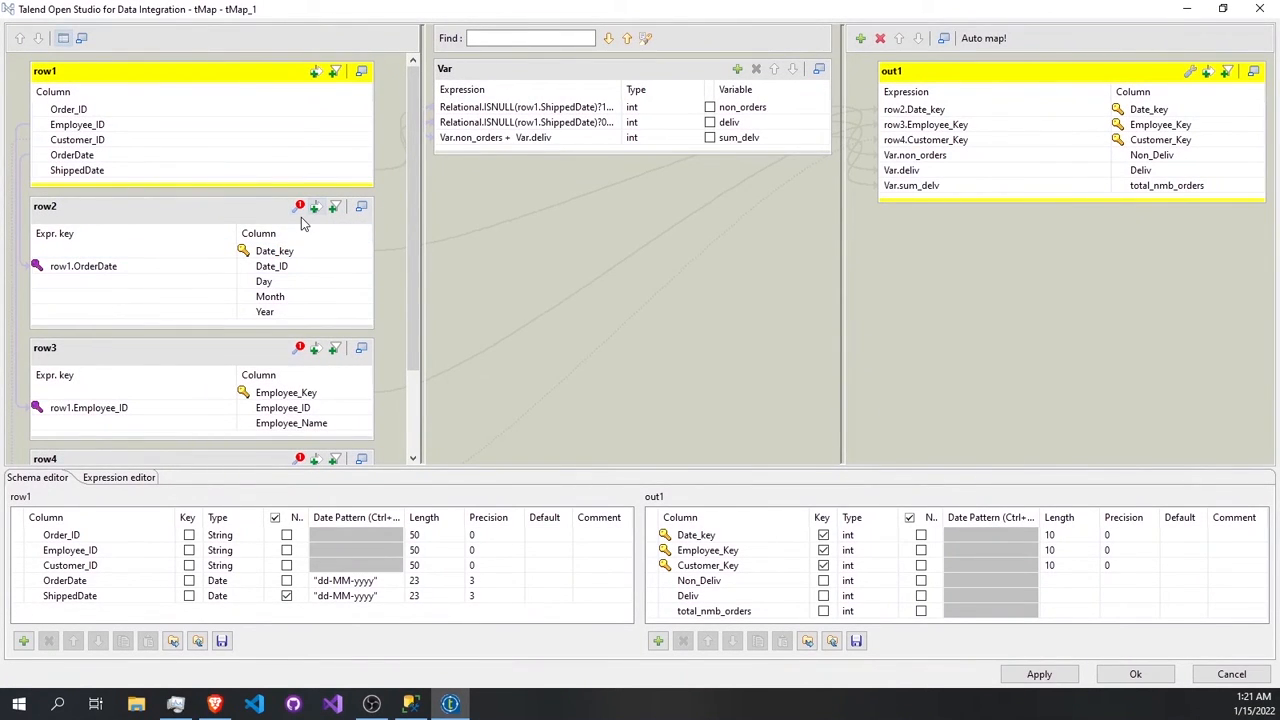
{"action": "left_click", "coordinate": [300, 207]}
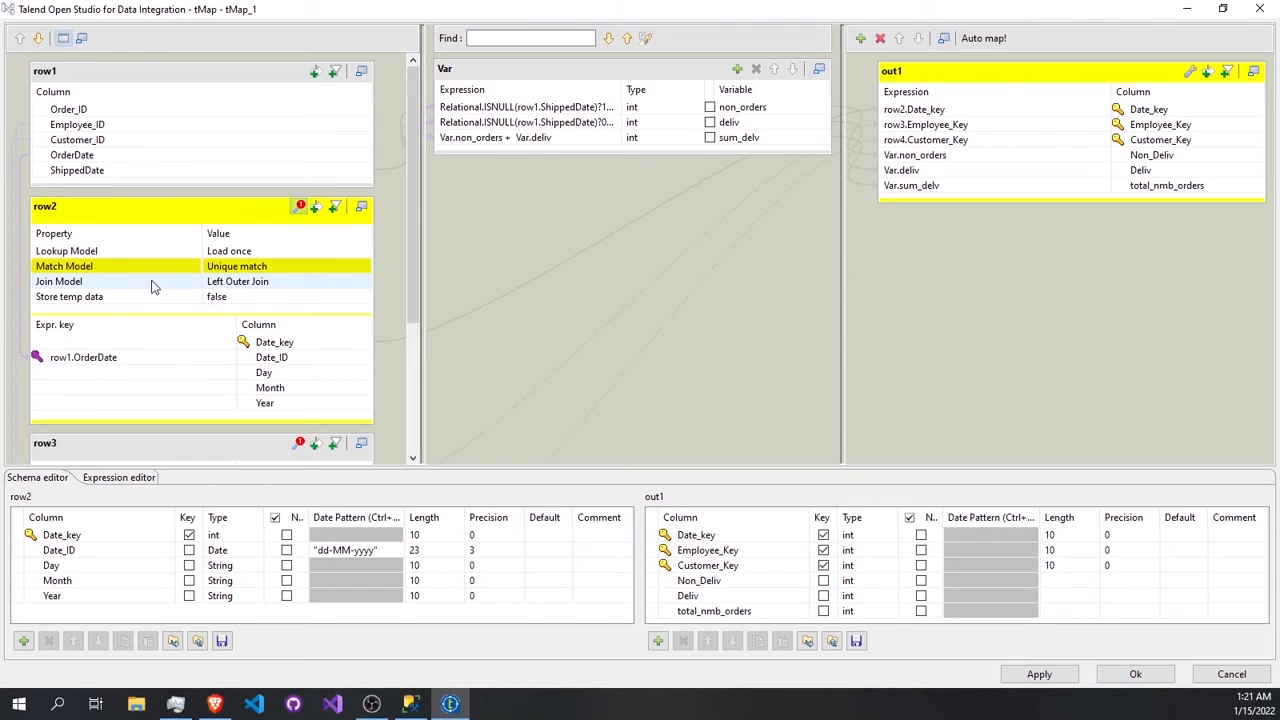
Set the join model of the row2 date lookup to Inner Join.
{"action": "left_click", "coordinate": [250, 284]}
{"action": "left_click", "coordinate": [362, 284]}
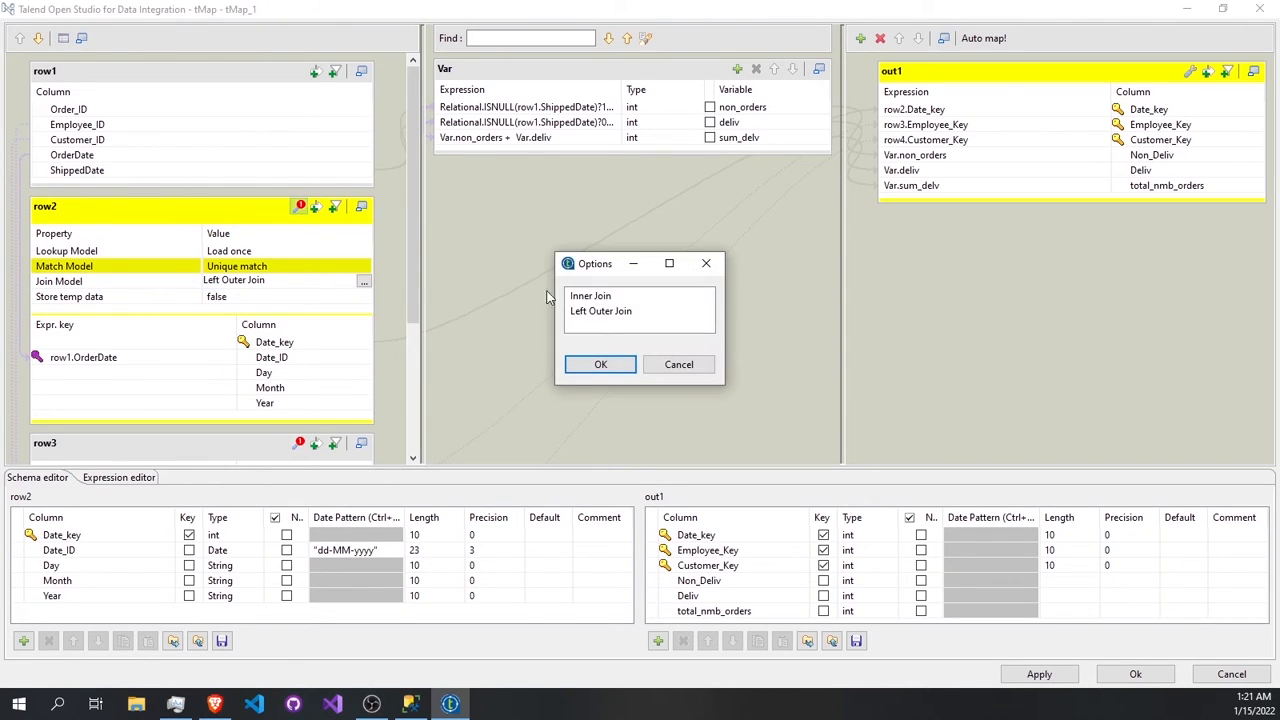
{"action": "double_click", "coordinate": [590, 296]}
Open the lookup settings of row3, the employee lookup, and set its join model to Inner Join.
{"action": "scroll", "coordinate": [312, 328], "scroll_direction": "down", "scroll_amount": 1}
{"action": "scroll", "coordinate": [312, 328], "scroll_direction": "down", "scroll_amount": 2}
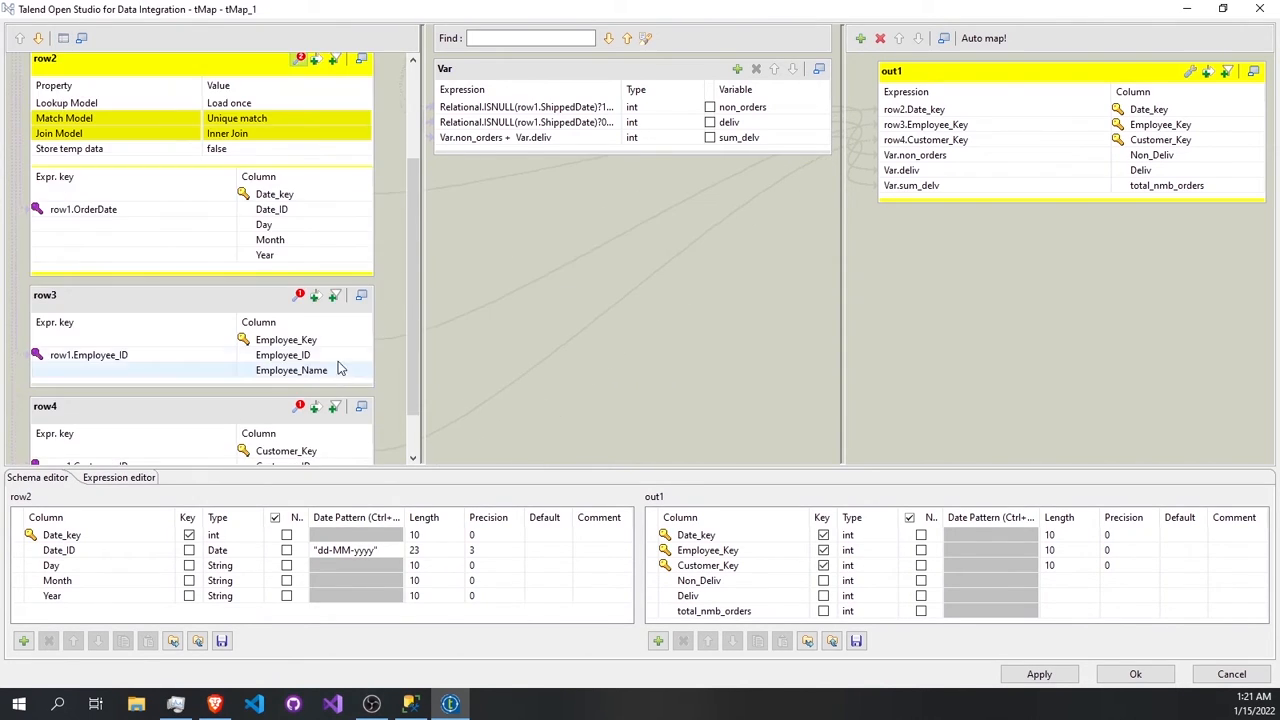
{"action": "left_click", "coordinate": [300, 296]}
{"action": "left_click", "coordinate": [352, 372]}
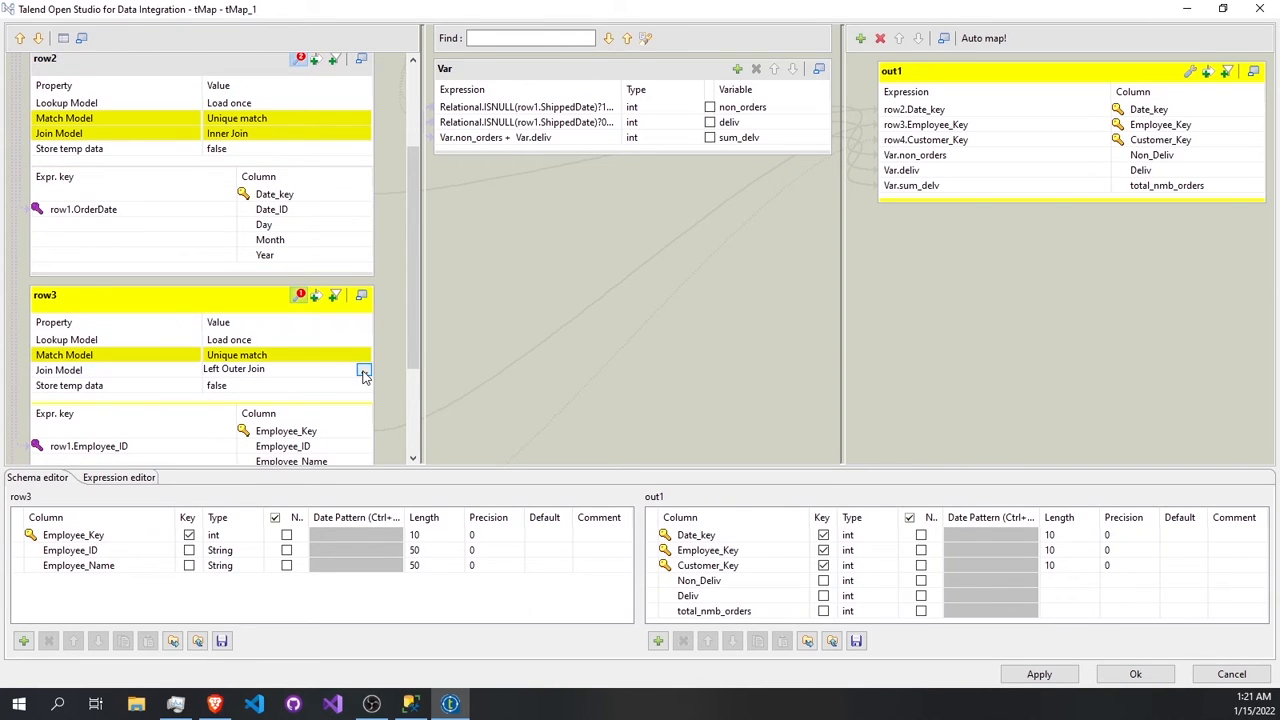
{"action": "left_click", "coordinate": [362, 370]}
{"action": "double_click", "coordinate": [590, 296]}
{"action": "scroll", "coordinate": [338, 305], "scroll_direction": "down", "scroll_amount": 1}
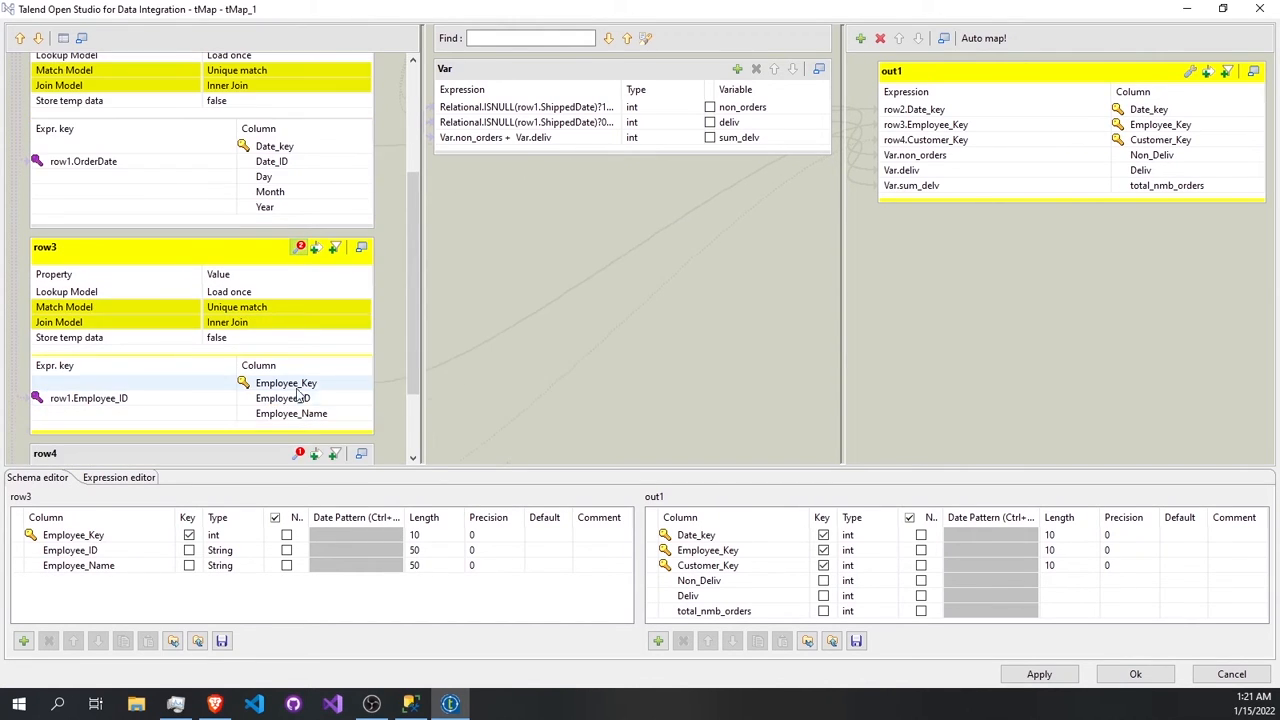
Switch to SQL Server Management Studio to check the Date_key values in the Fact 02 results, and return to the Talend mapping.
{"action": "left_click", "coordinate": [418, 711]}
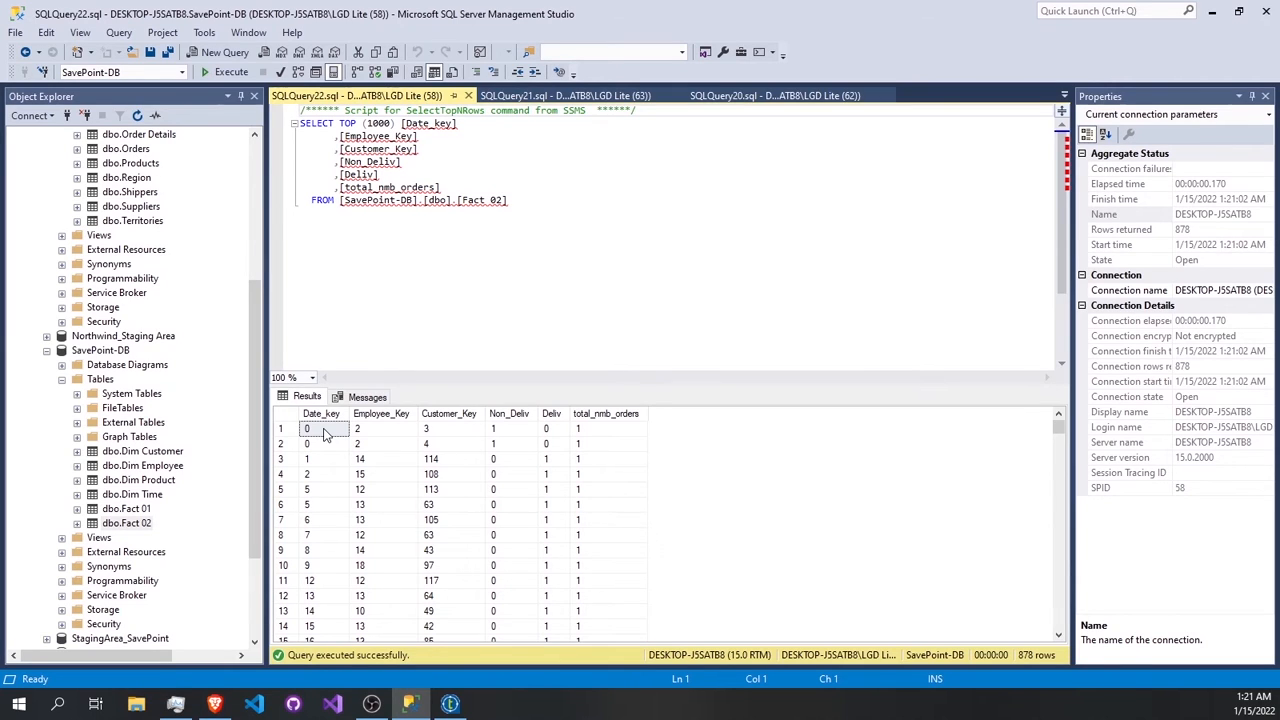
{"action": "key", "text": "alt+Tab"}
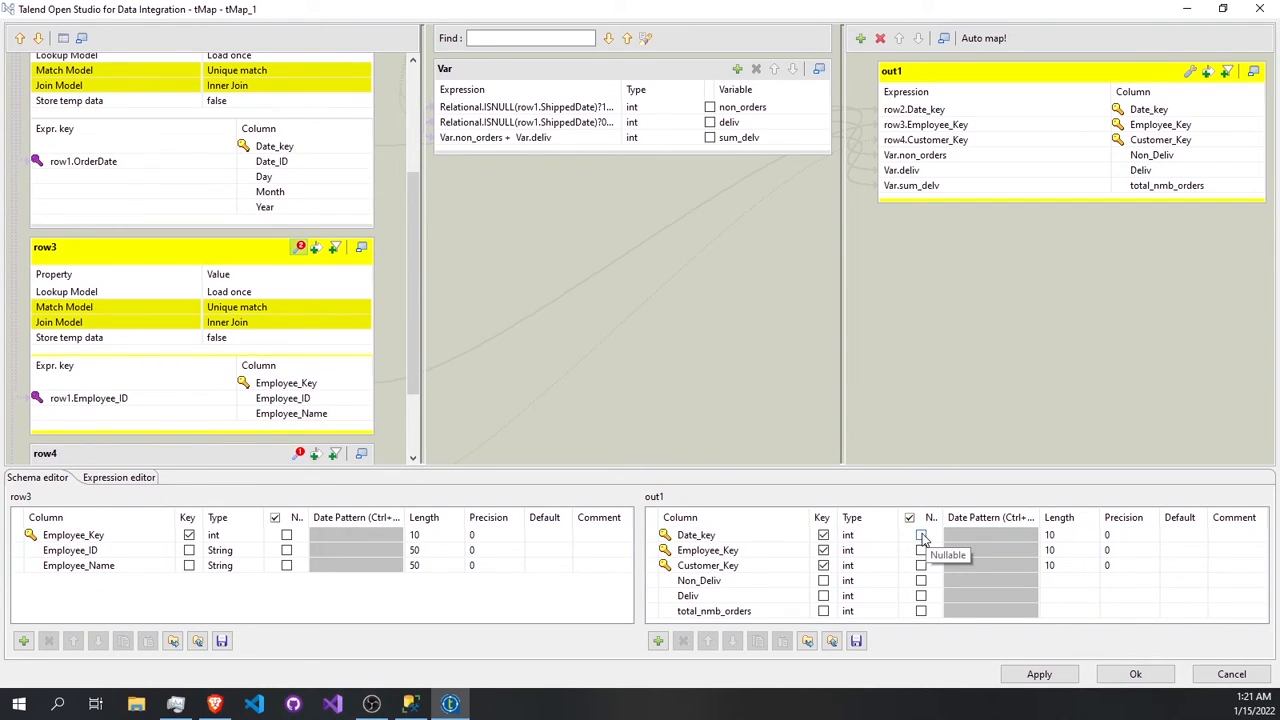
{"action": "left_click", "coordinate": [449, 703]}
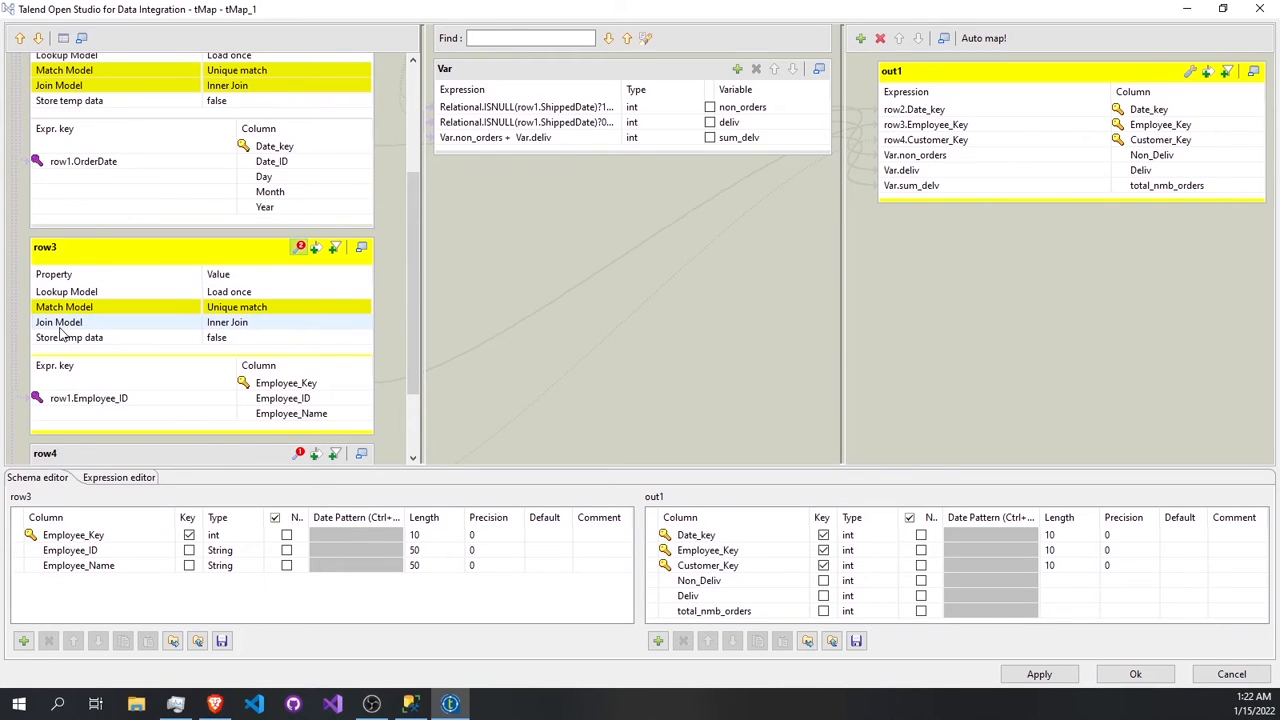
Set the join model of the row4 customer lookup to Inner Join and accept the tMap_1 mapping.
{"action": "scroll", "coordinate": [278, 335], "scroll_direction": "down", "scroll_amount": 3}
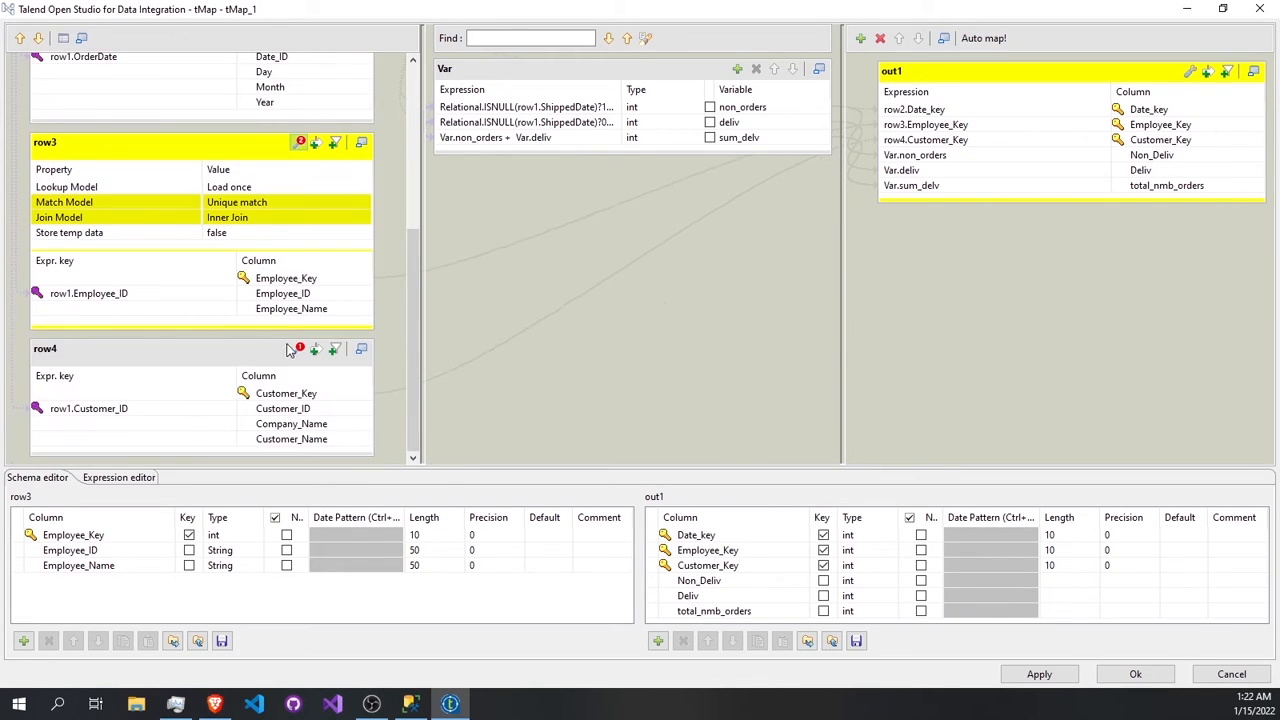
{"action": "left_click", "coordinate": [297, 348]}
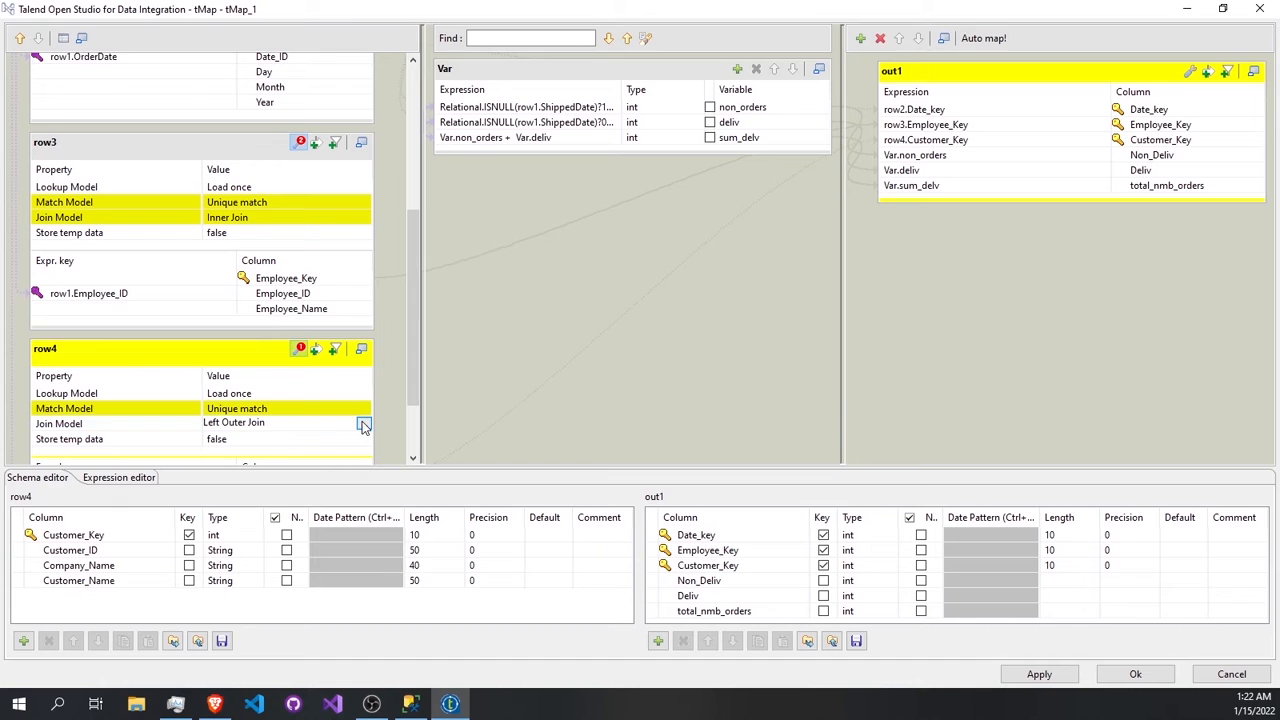
{"action": "left_click", "coordinate": [363, 424]}
{"action": "left_click", "coordinate": [600, 296]}
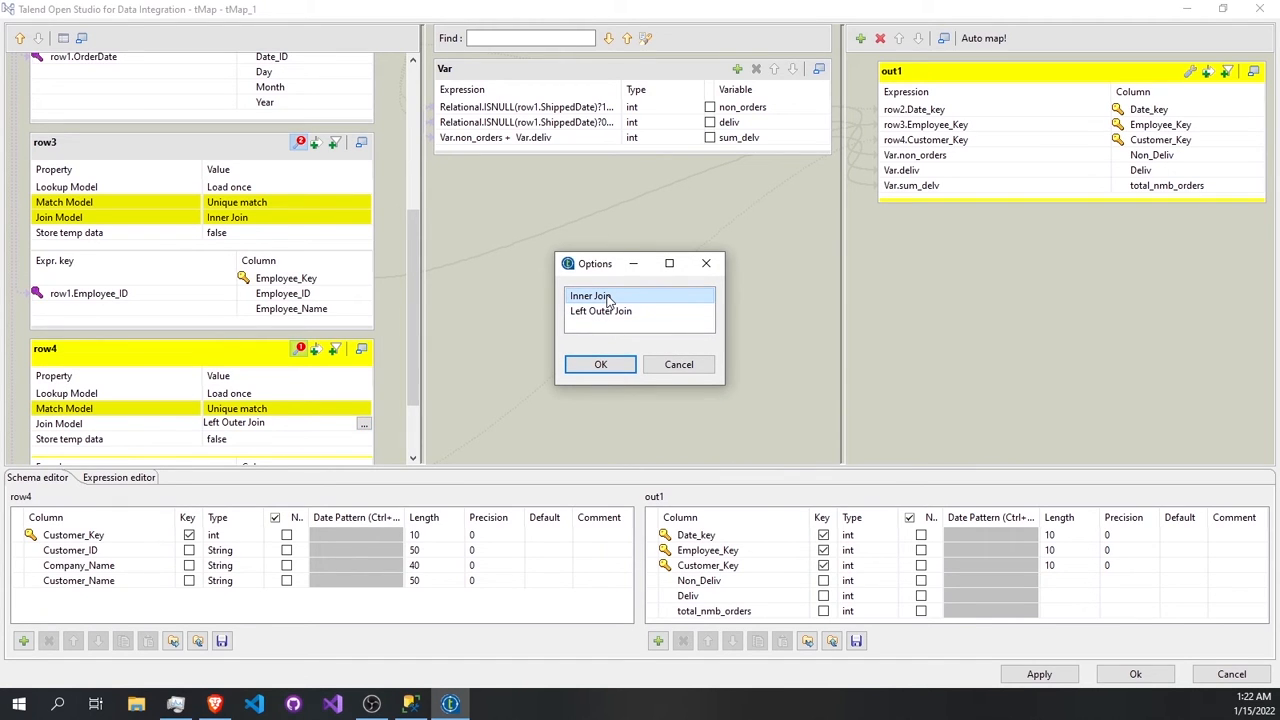
{"action": "double_click", "coordinate": [604, 296]}
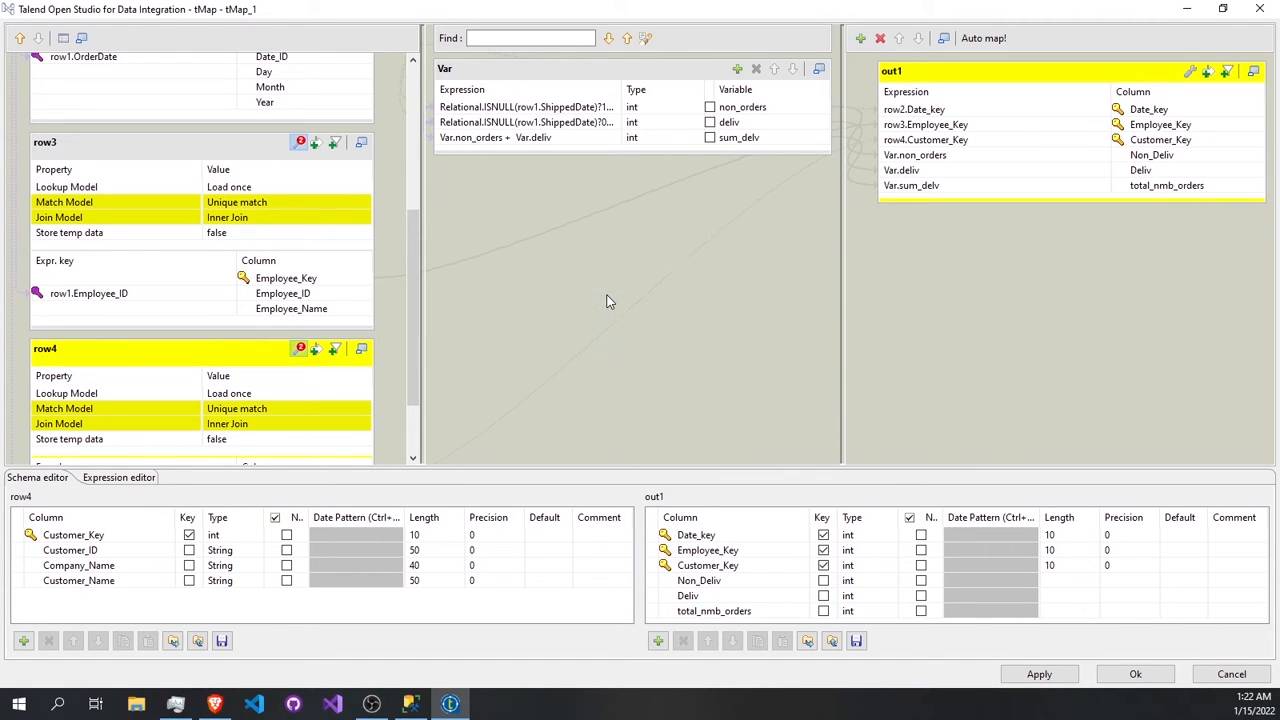
{"action": "left_click", "coordinate": [1112, 676]}
Set the table action of SP-DW to Drop table if exists and create, and run the Fact_02 job.
{"action": "double_click", "coordinate": [983, 288]}
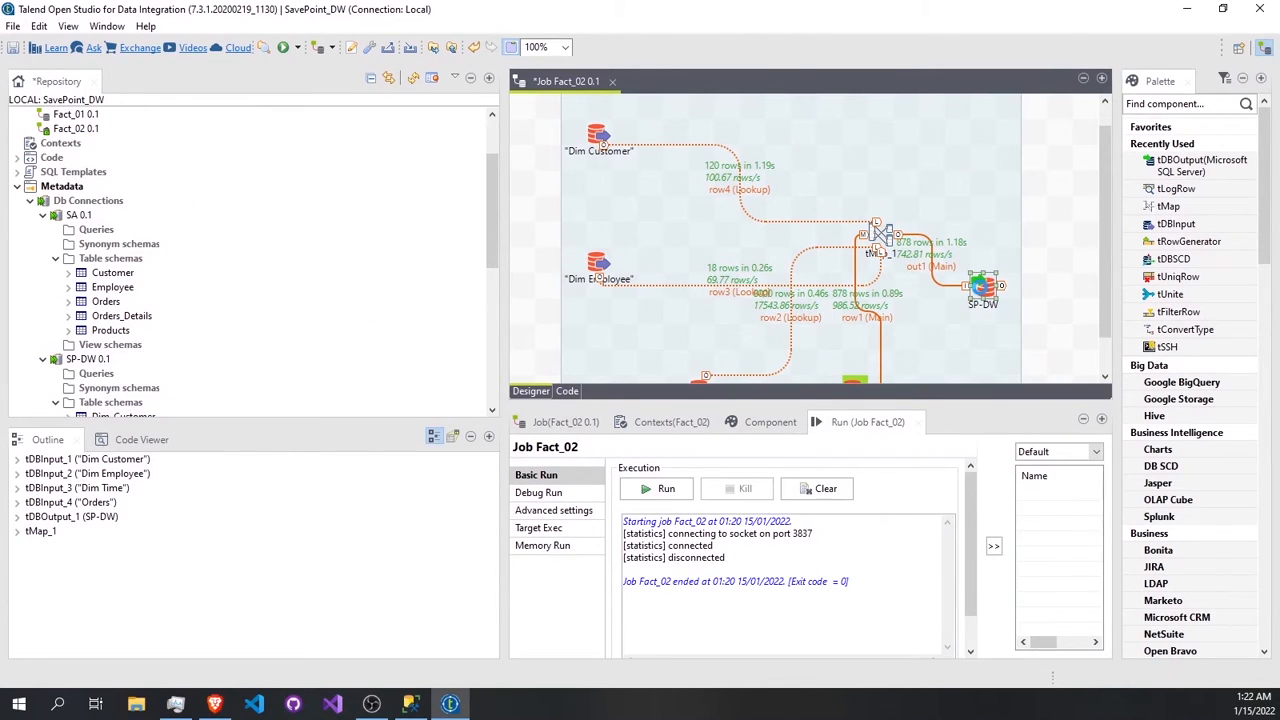
{"action": "left_click", "coordinate": [790, 625]}
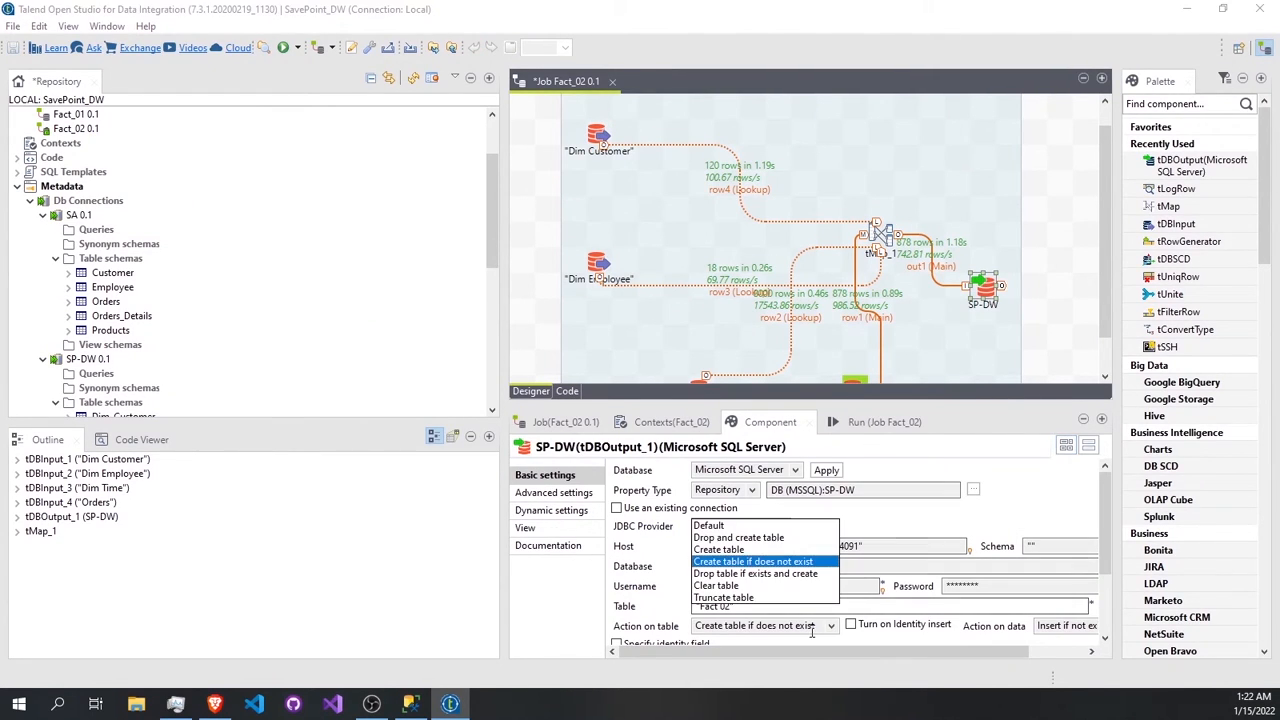
{"action": "left_click", "coordinate": [750, 578]}
{"action": "left_click", "coordinate": [283, 47]}
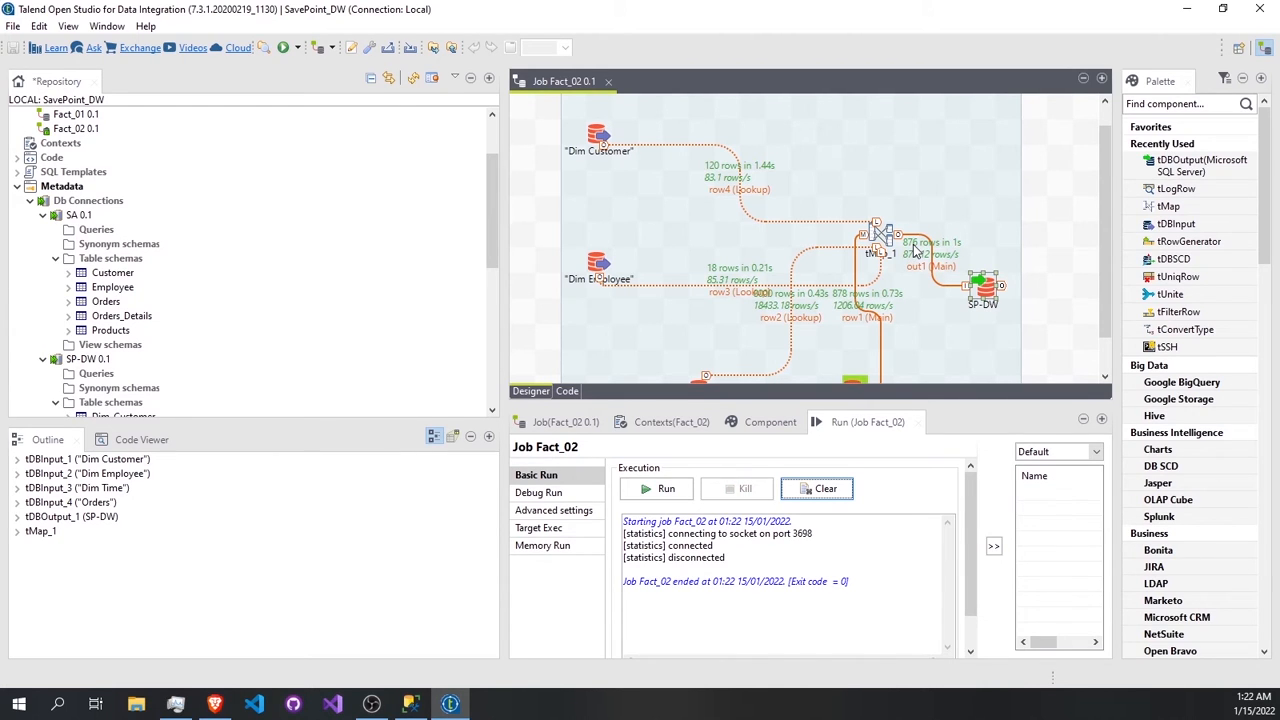
Switch to SQL Server Management Studio, rerun the Fact 02 query and examine the key, Non_Deliv, Deliv and total_nmb_orders columns through all rows.
{"action": "left_click", "coordinate": [411, 704]}
{"action": "left_click_drag", "start_coordinate": [510, 201], "coordinate": [300, 123]}
{"action": "left_click", "coordinate": [225, 72]}
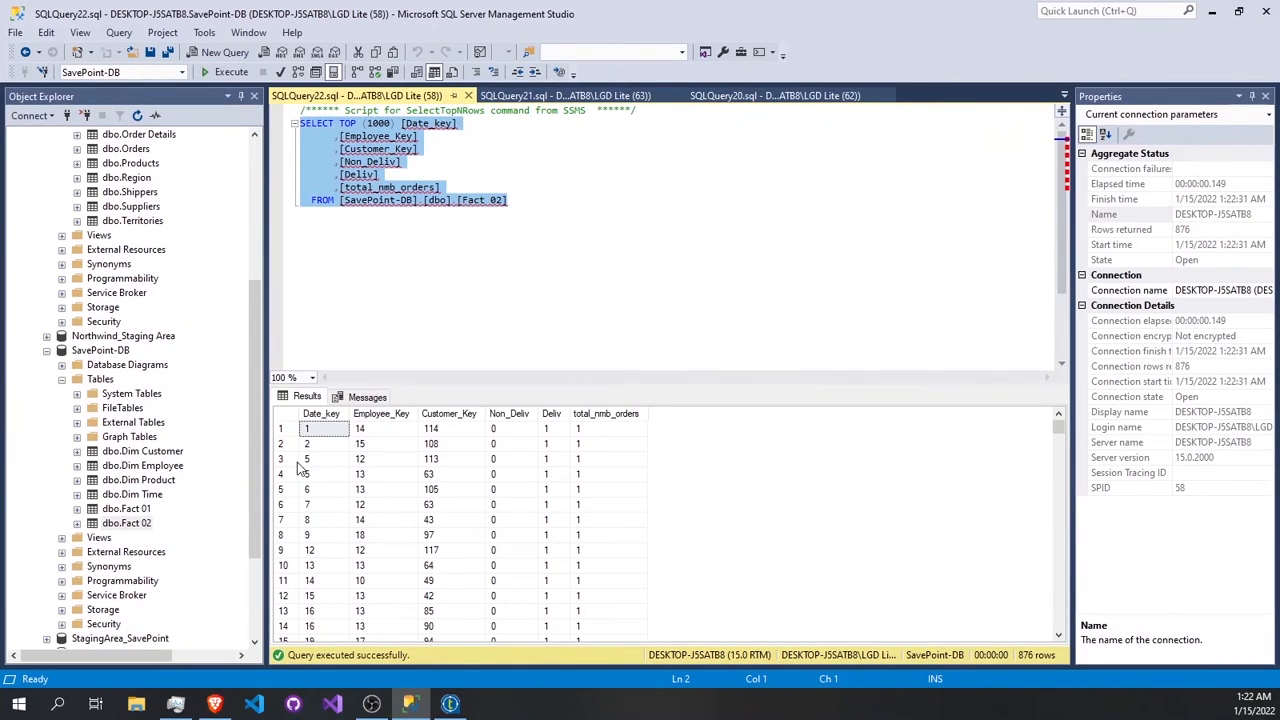
{"action": "scroll", "coordinate": [322, 450], "scroll_direction": "down", "scroll_amount": 16}
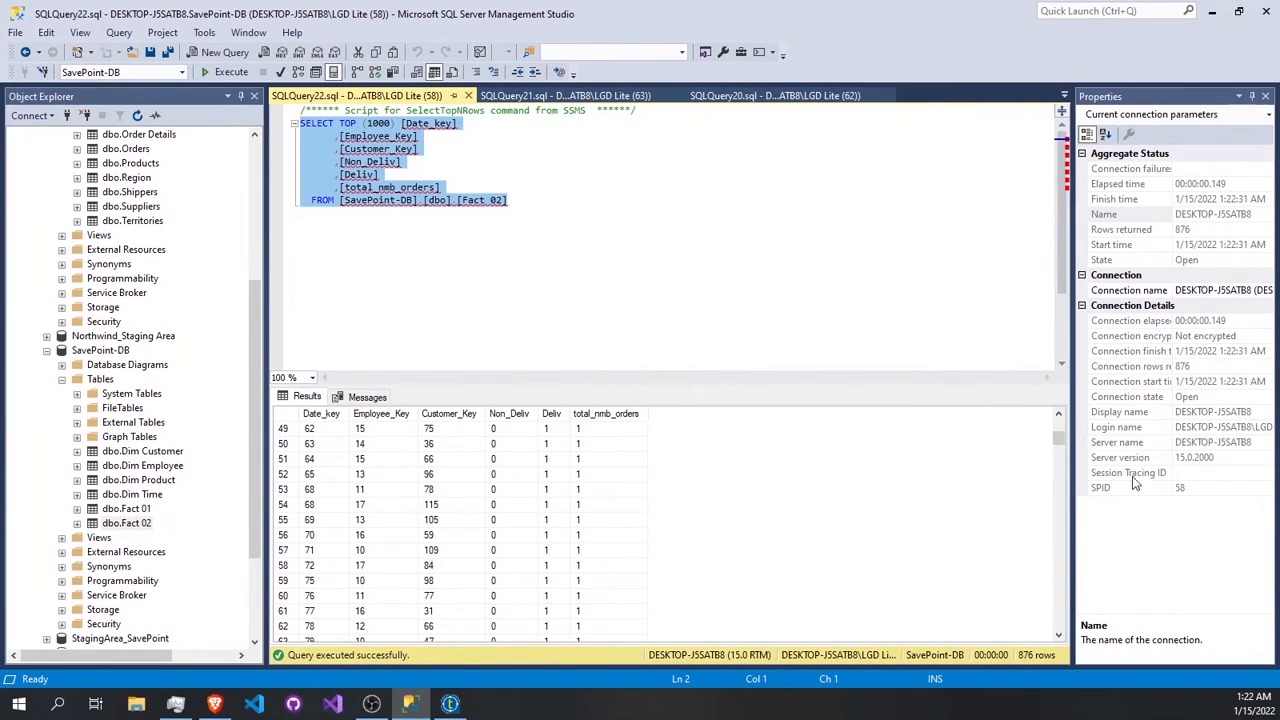
{"action": "left_click_drag", "start_coordinate": [1058, 437], "coordinate": [1042, 413]}
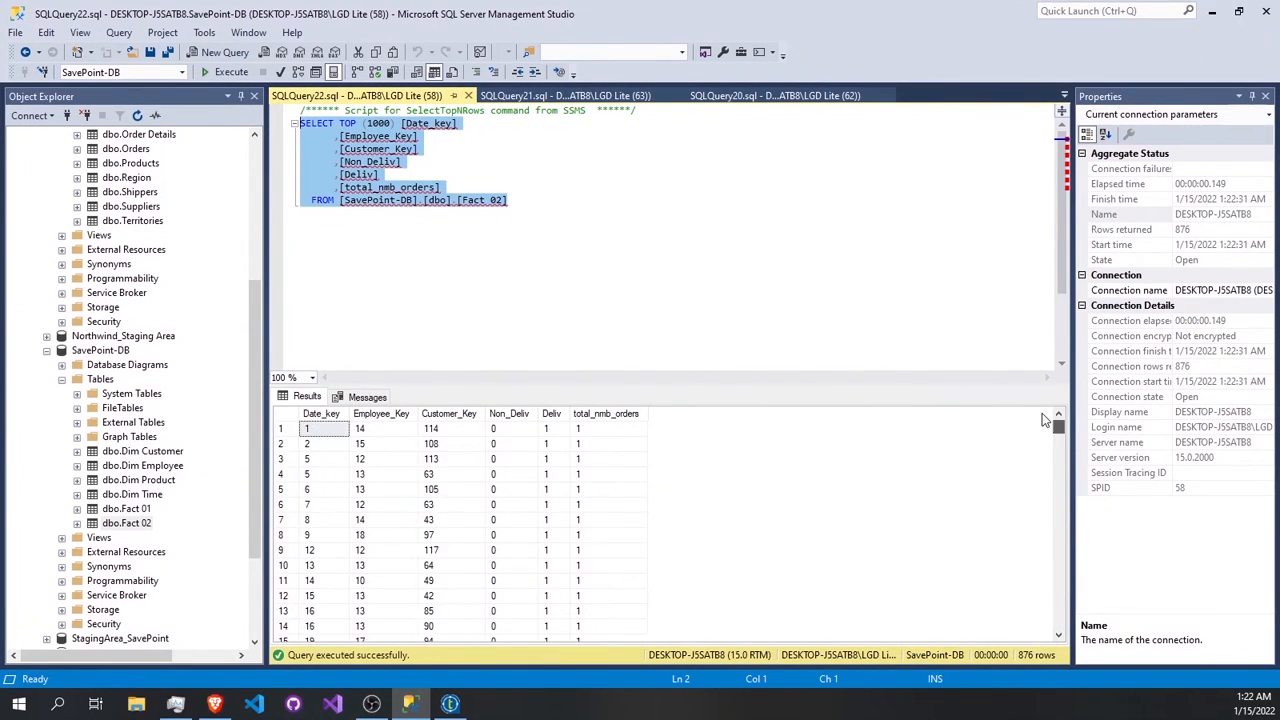
{"action": "scroll", "coordinate": [518, 503], "scroll_direction": "down", "scroll_amount": 8}
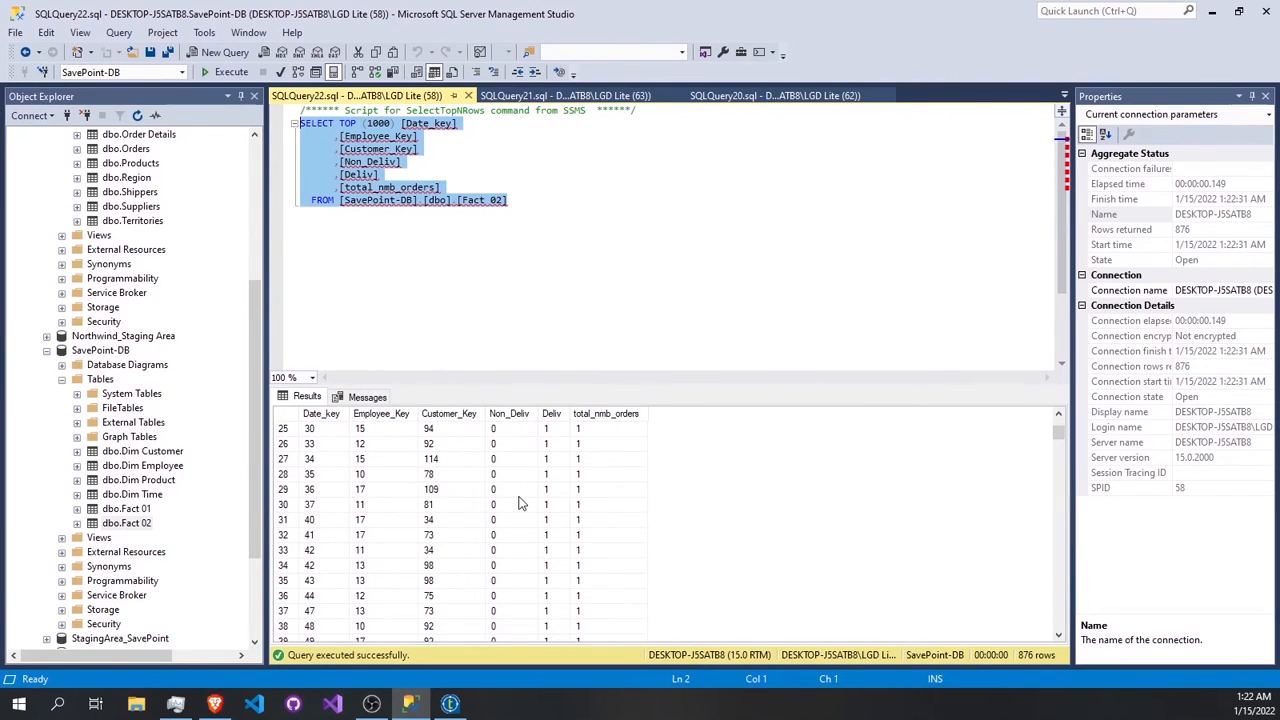
{"action": "scroll", "coordinate": [518, 503], "scroll_direction": "down", "scroll_amount": 20}
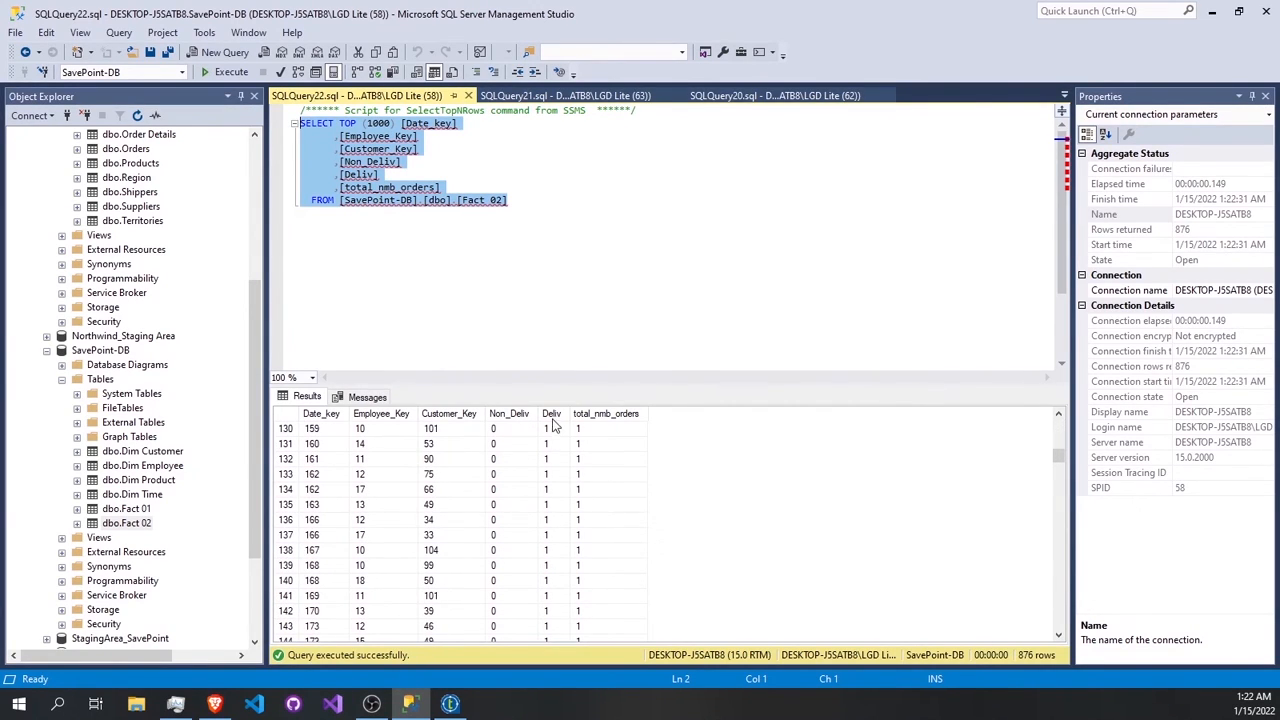
{"action": "left_click_drag", "start_coordinate": [1060, 457], "coordinate": [1034, 614]}
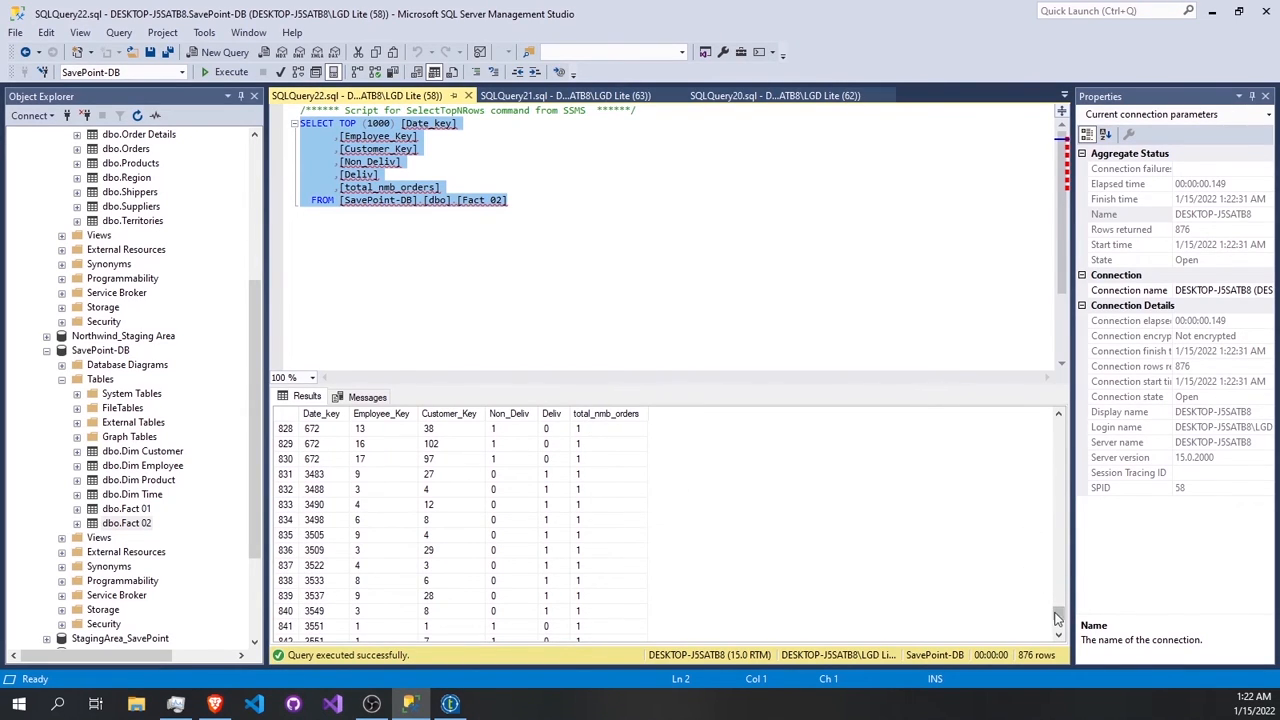
{"action": "left_click_drag", "start_coordinate": [1057, 618], "coordinate": [1059, 420]}
Return to Talend Open Studio, set the table action of SP-DW to Create table if does not exist, and save the Fact_02 job.
{"action": "key", "text": "alt+Tab"}
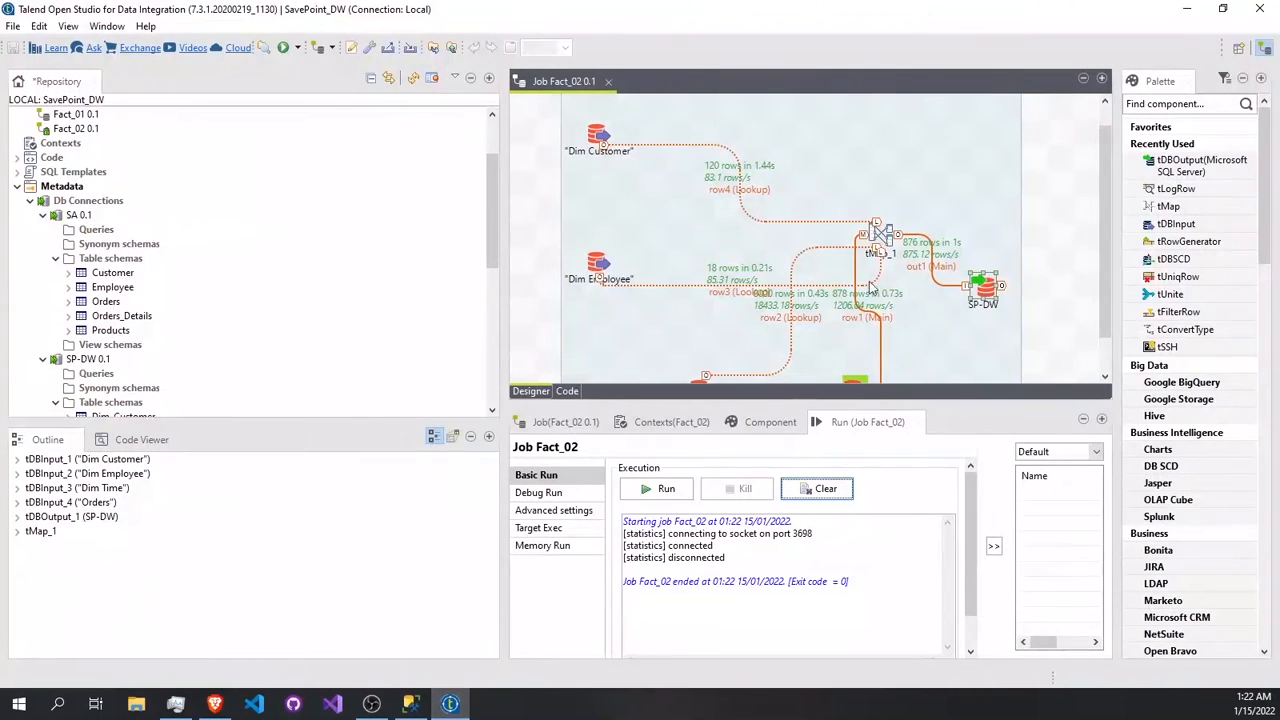
{"action": "double_click", "coordinate": [985, 288]}
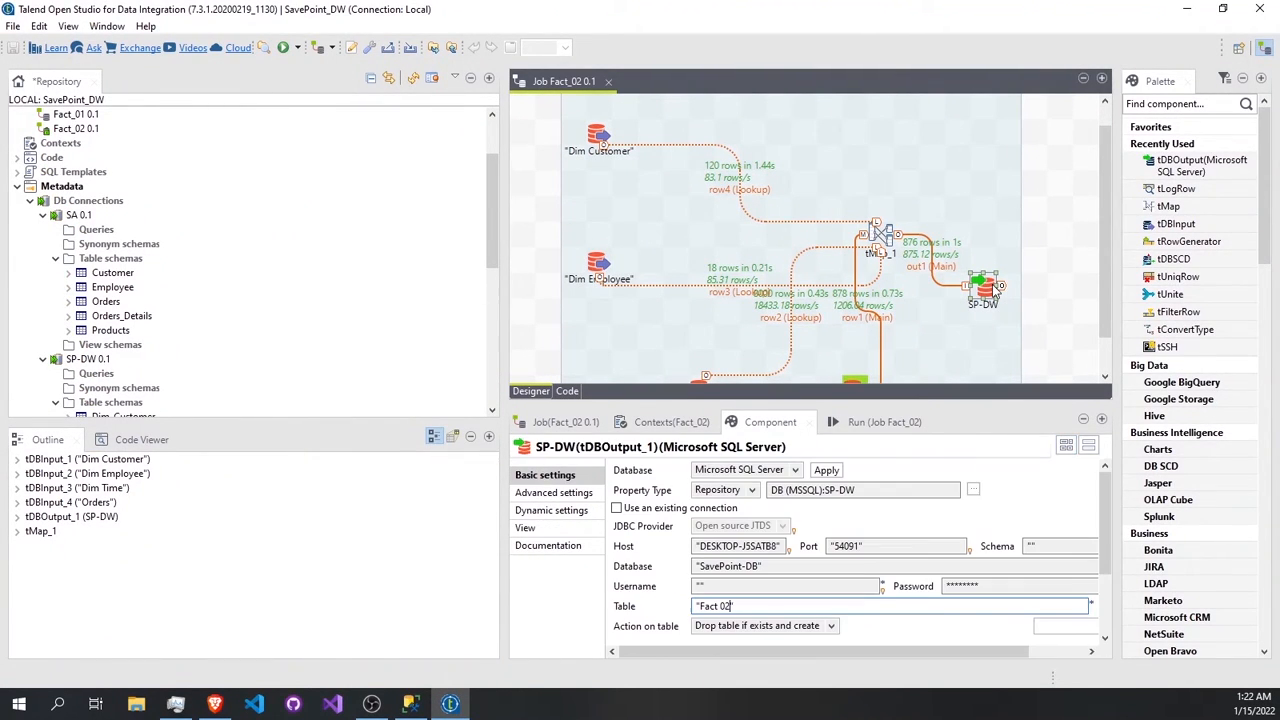
{"action": "left_click", "coordinate": [781, 626]}
{"action": "left_click", "coordinate": [760, 568]}
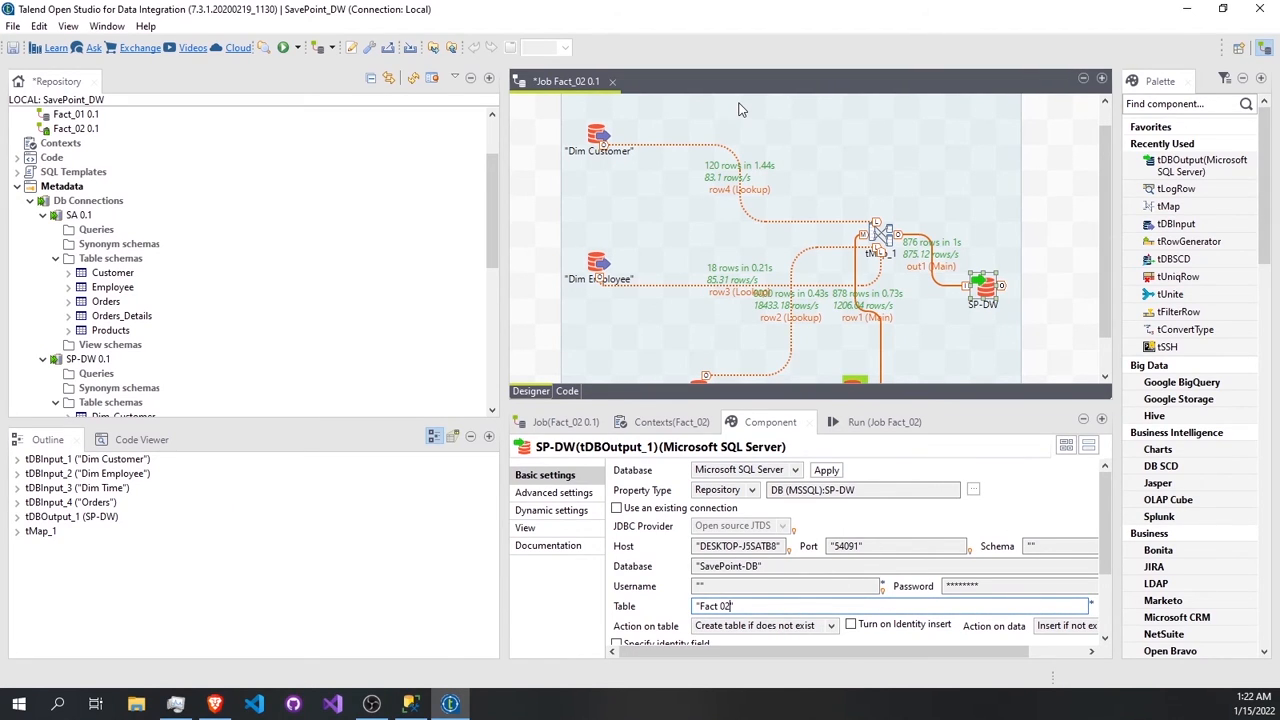
{"action": "key", "text": "ctrl+s"}
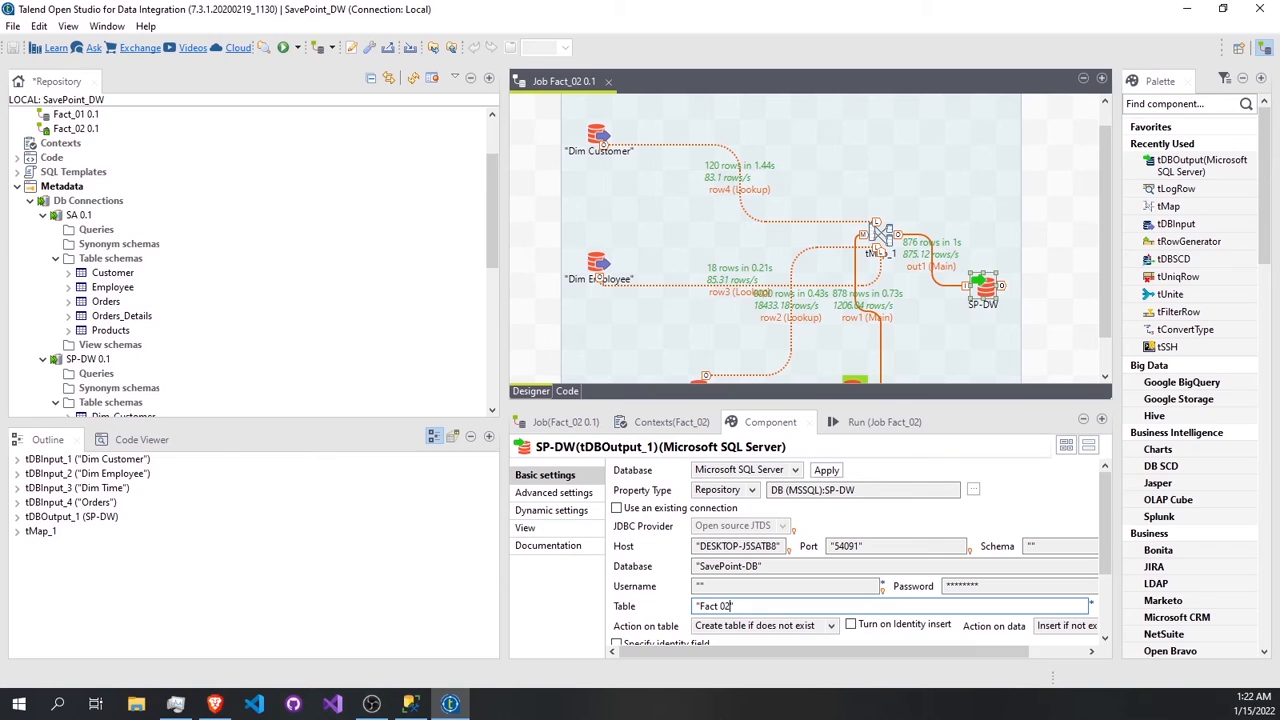